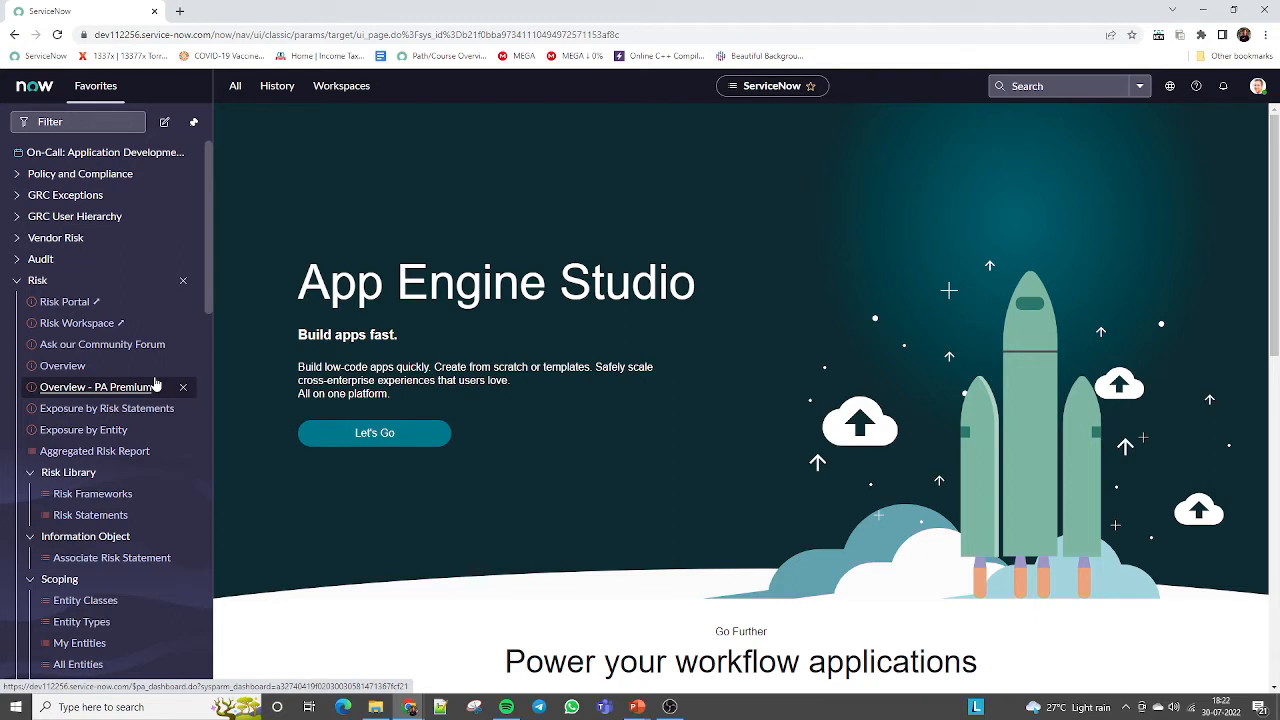
Step: Open the Risk Portal in a separate browser tab and view its home page
{"action": "left_click", "coordinate": [62, 302]}
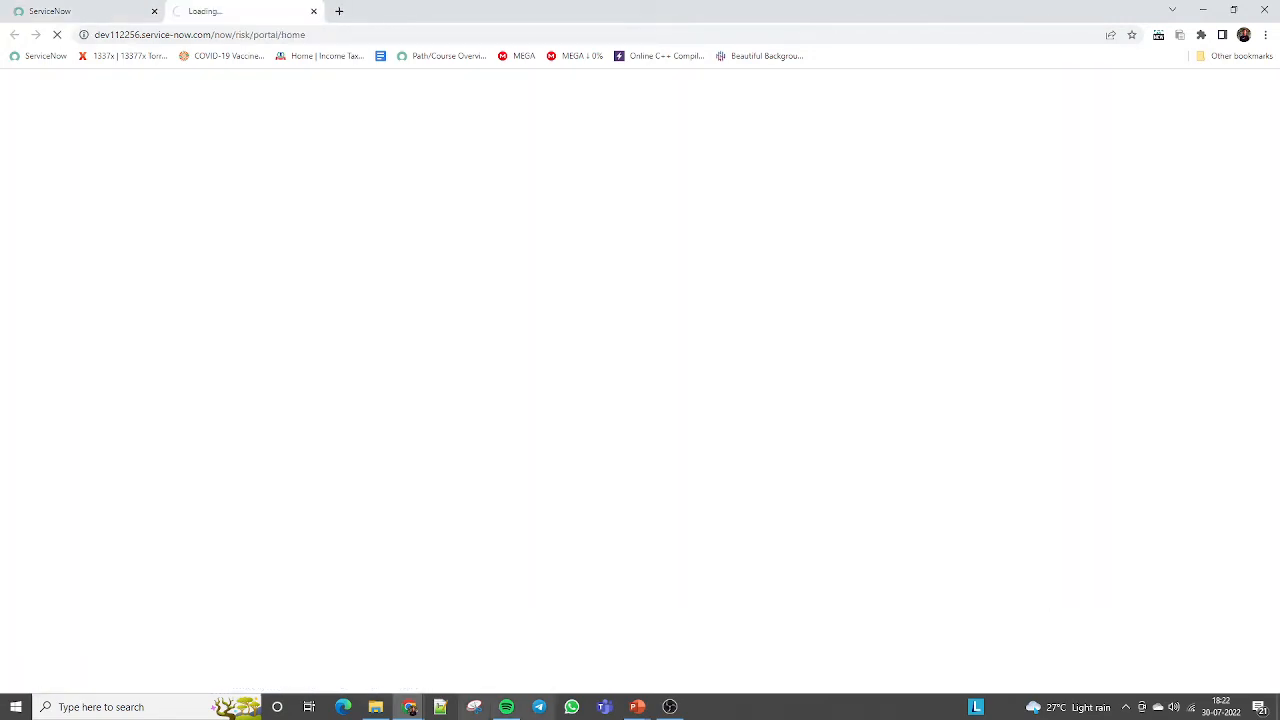
{"action": "left_click", "coordinate": [88, 13]}
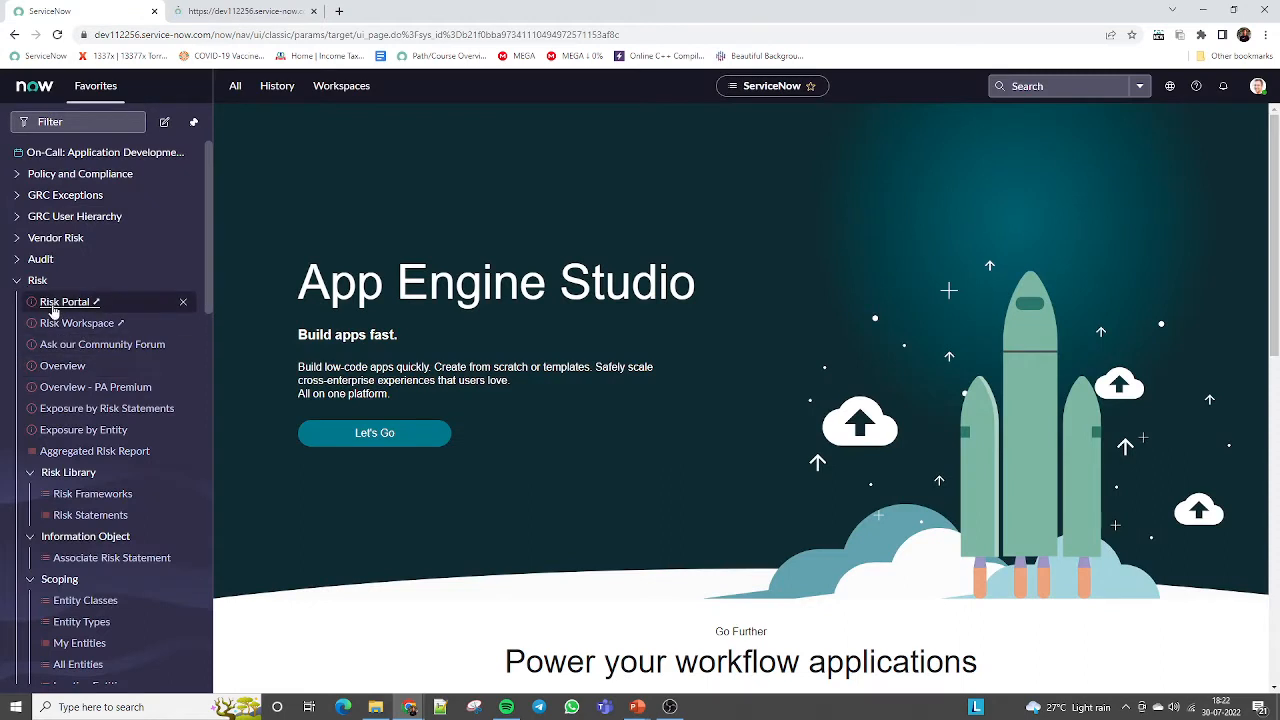
{"action": "left_click", "coordinate": [200, 13]}
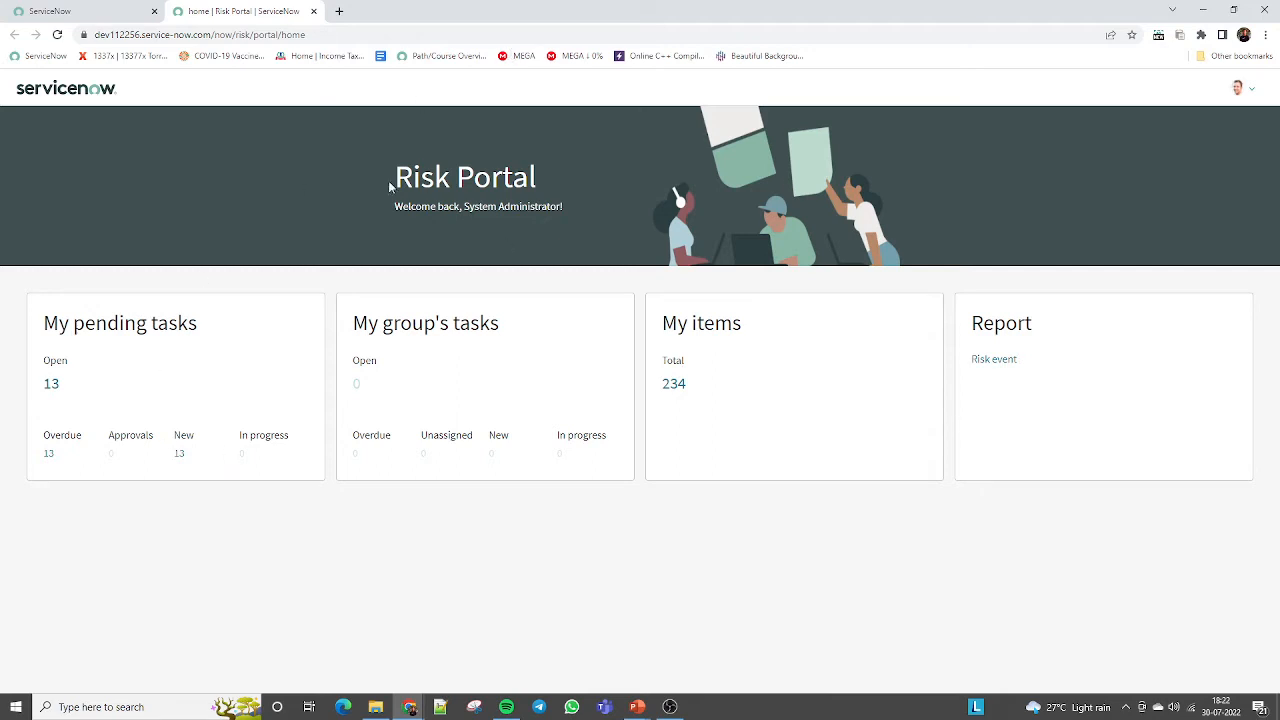
{"action": "left_click_drag", "start_coordinate": [390, 187], "coordinate": [545, 171]}
{"action": "left_click", "coordinate": [552, 171]}
Step: Review the Risk Overview dashboard's inherent, residual and other risk reports, the assessment overview and the entity tolerance status
{"action": "left_click", "coordinate": [83, 10]}
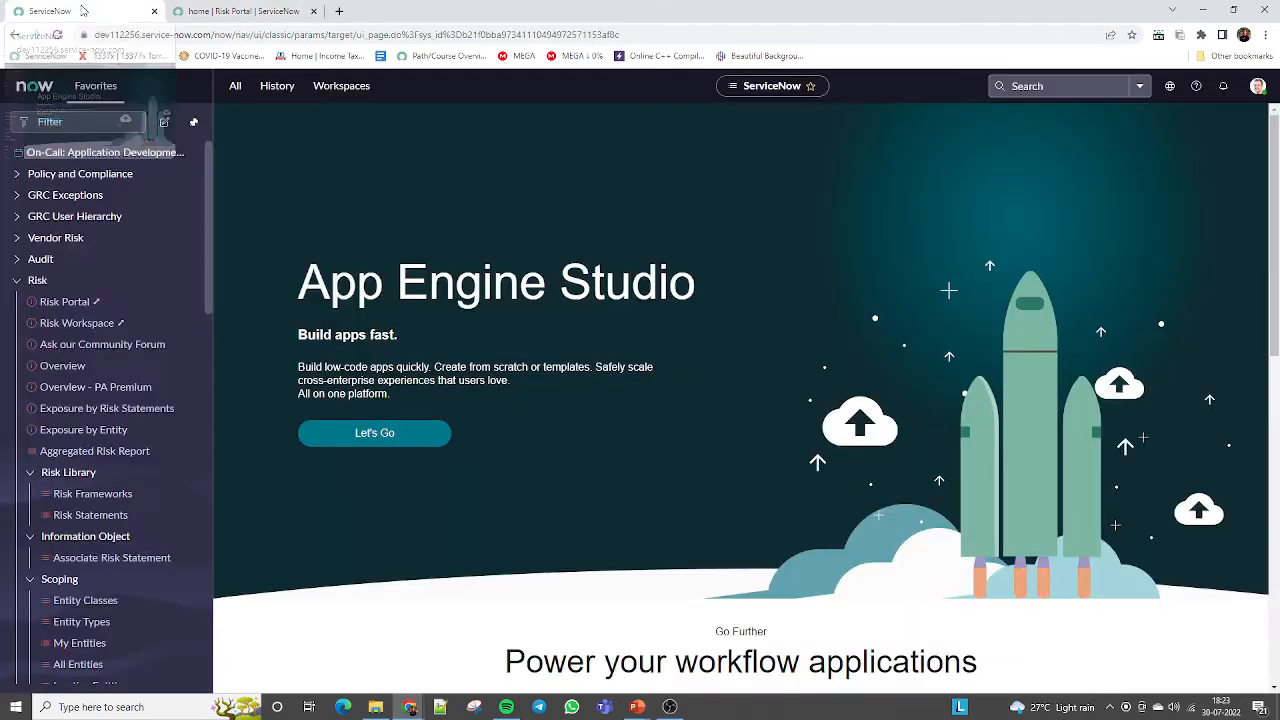
{"action": "left_click", "coordinate": [59, 367]}
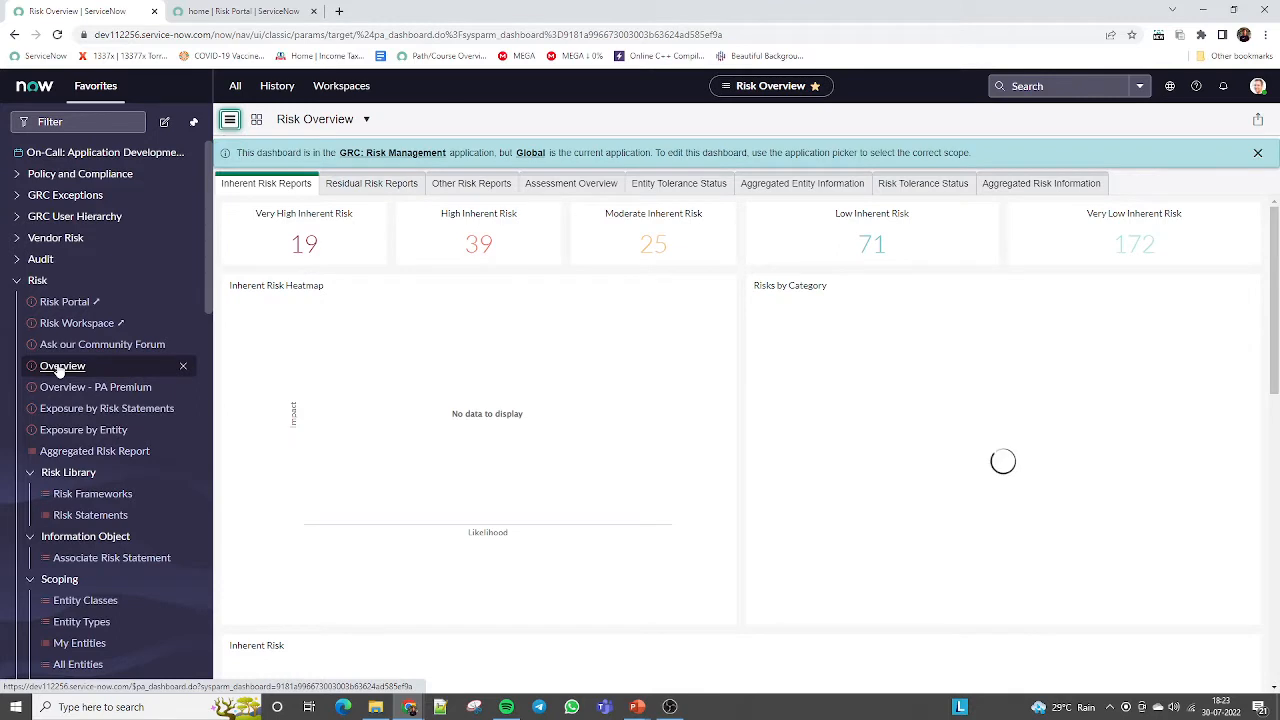
{"action": "left_click", "coordinate": [1257, 153]}
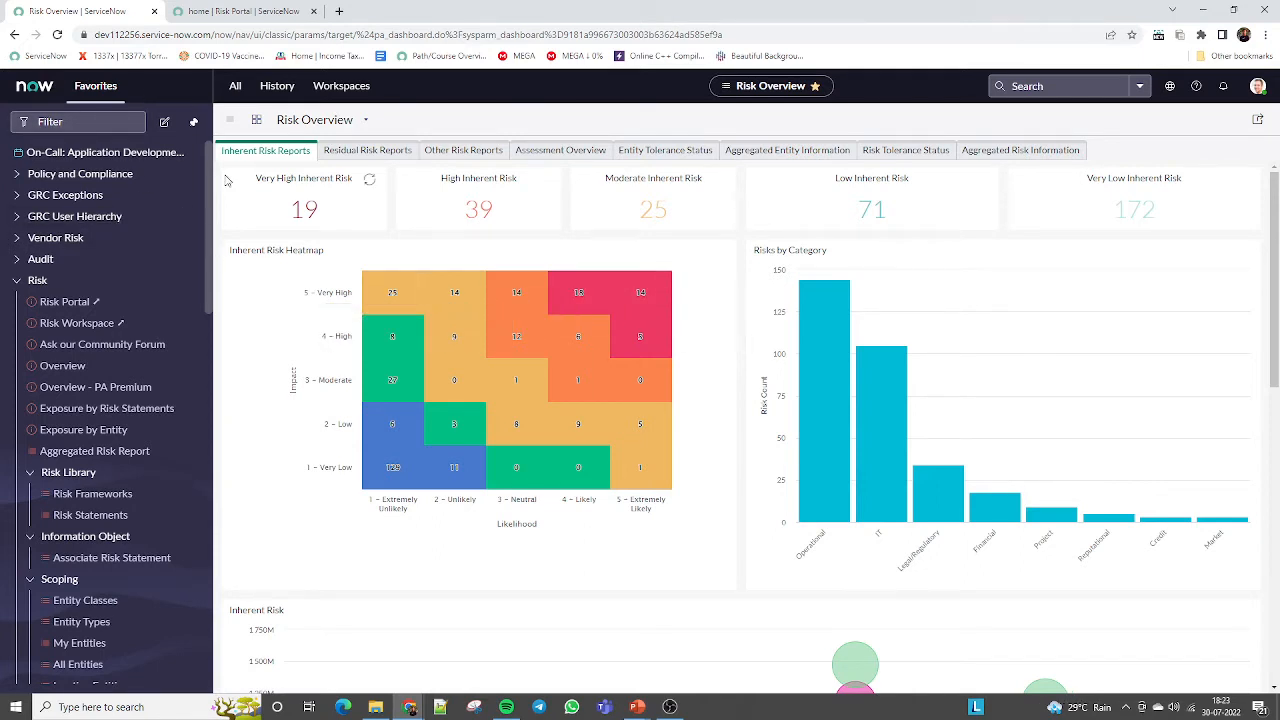
{"action": "left_click", "coordinate": [362, 155]}
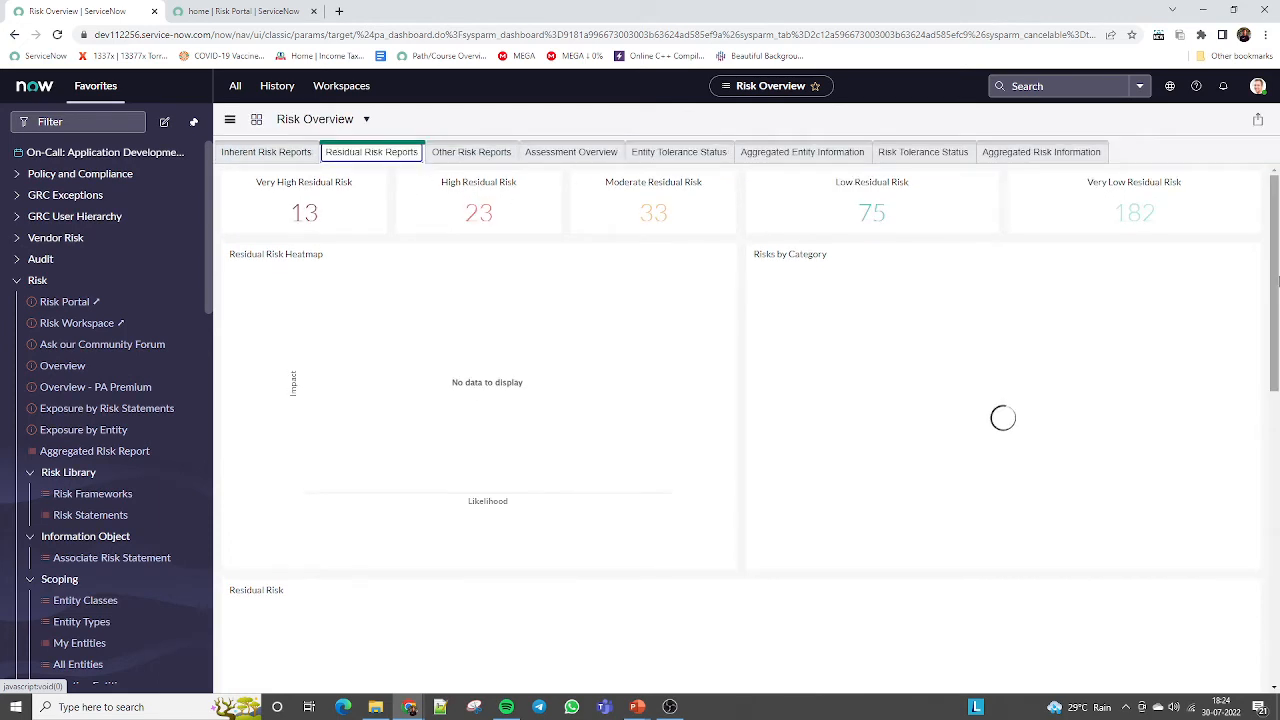
{"action": "left_click_drag", "start_coordinate": [1276, 280], "coordinate": [1279, 393]}
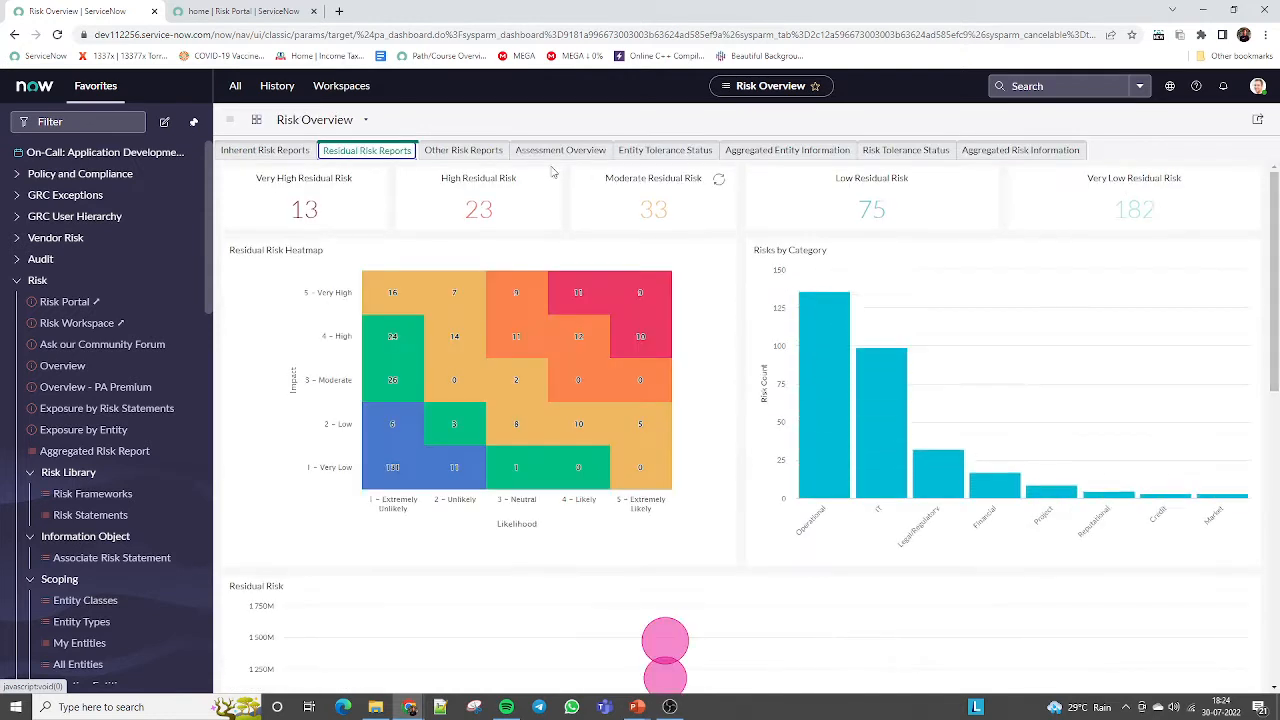
{"action": "left_click", "coordinate": [459, 152]}
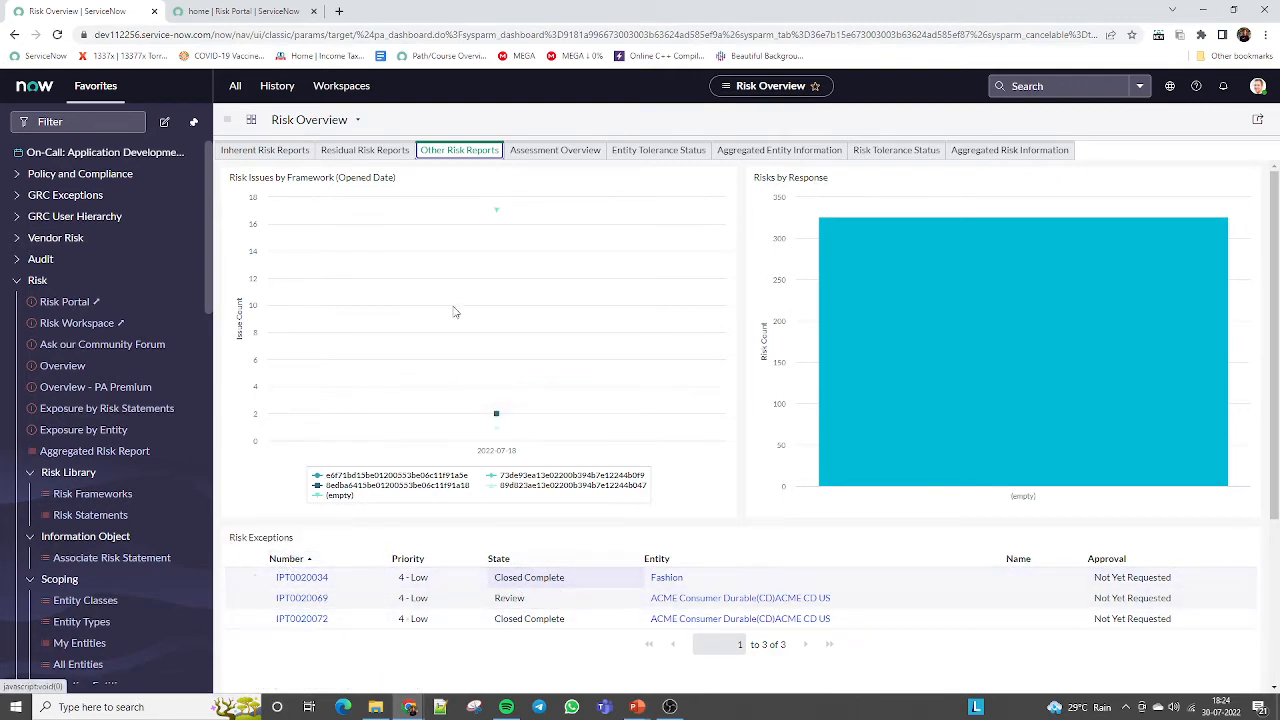
{"action": "left_click", "coordinate": [556, 155]}
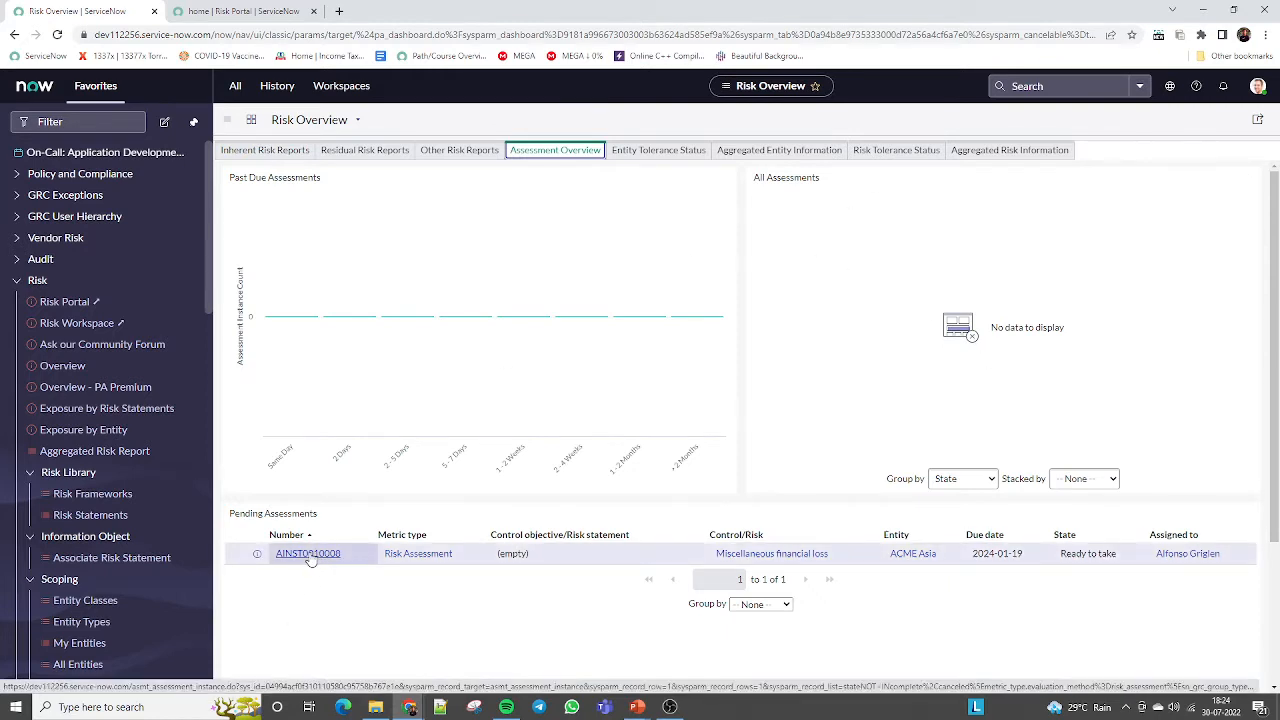
{"action": "left_click", "coordinate": [662, 150]}
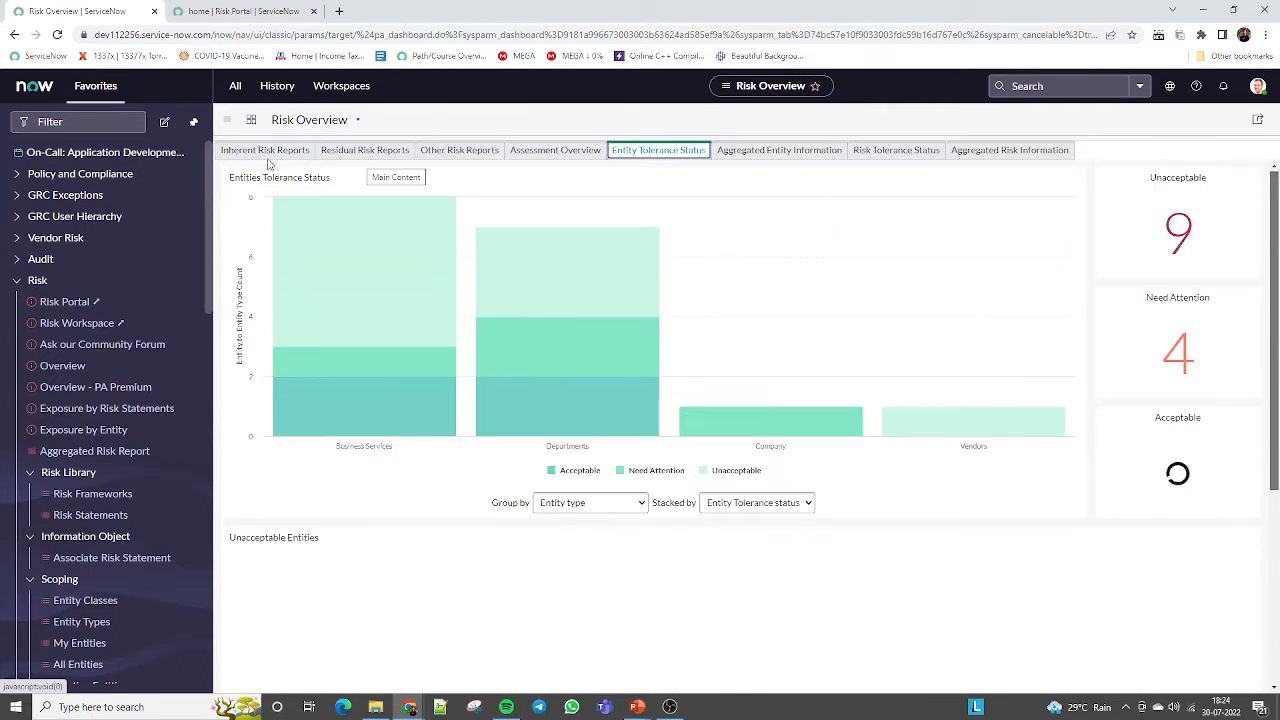
{"action": "left_click", "coordinate": [264, 150]}
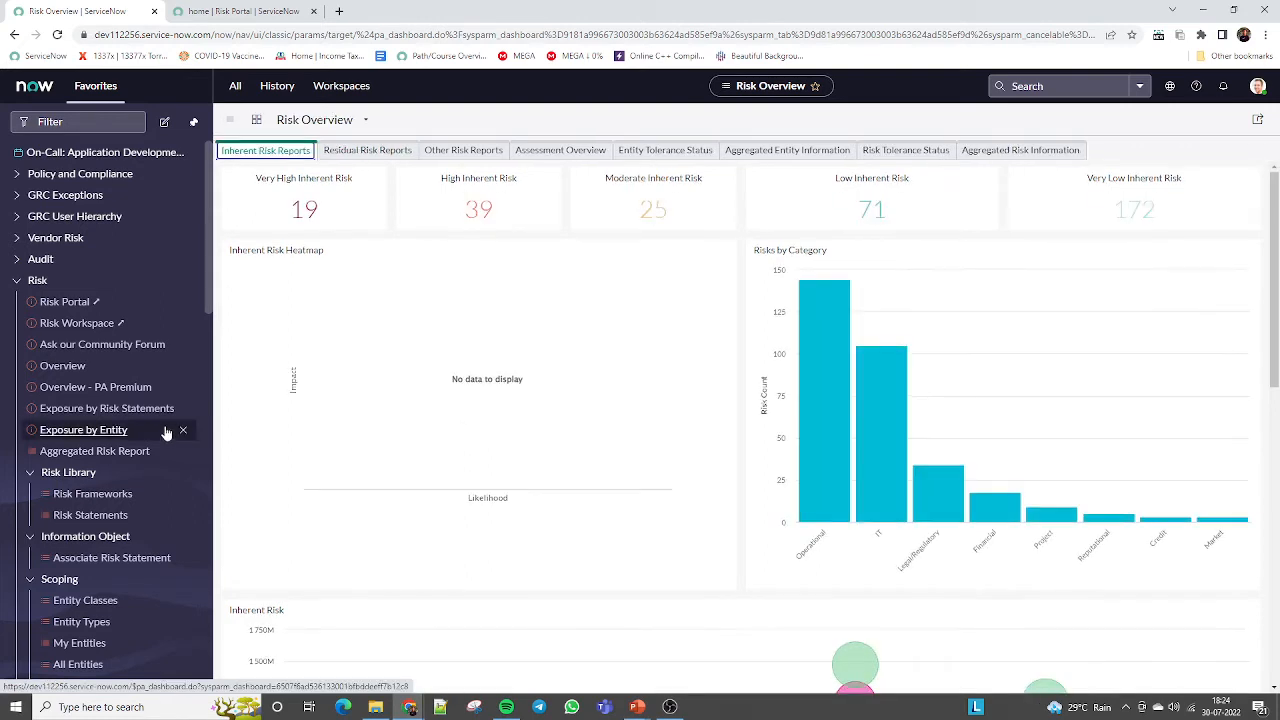
Step: Open the Risk Frameworks list from the Risk Library in a new browser tab
{"action": "scroll", "coordinate": [209, 348], "scroll_direction": "down", "scroll_amount": 1}
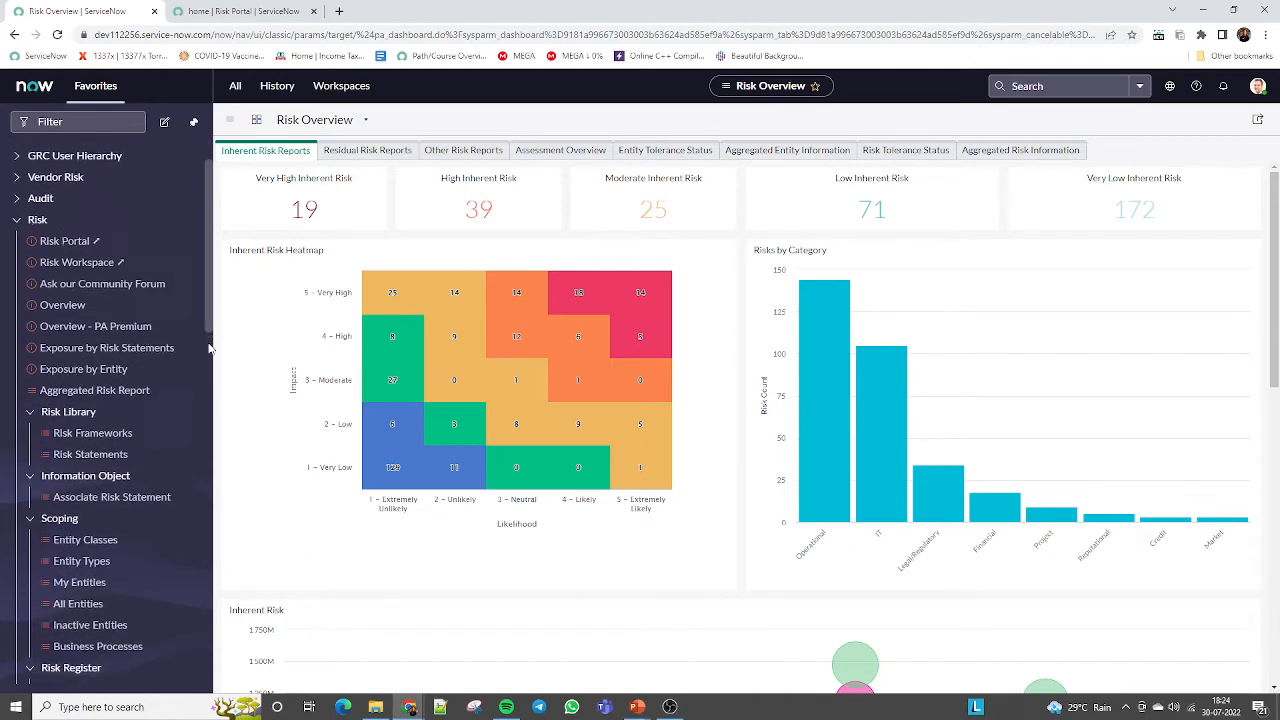
{"action": "scroll", "coordinate": [209, 350], "scroll_direction": "down", "scroll_amount": 1}
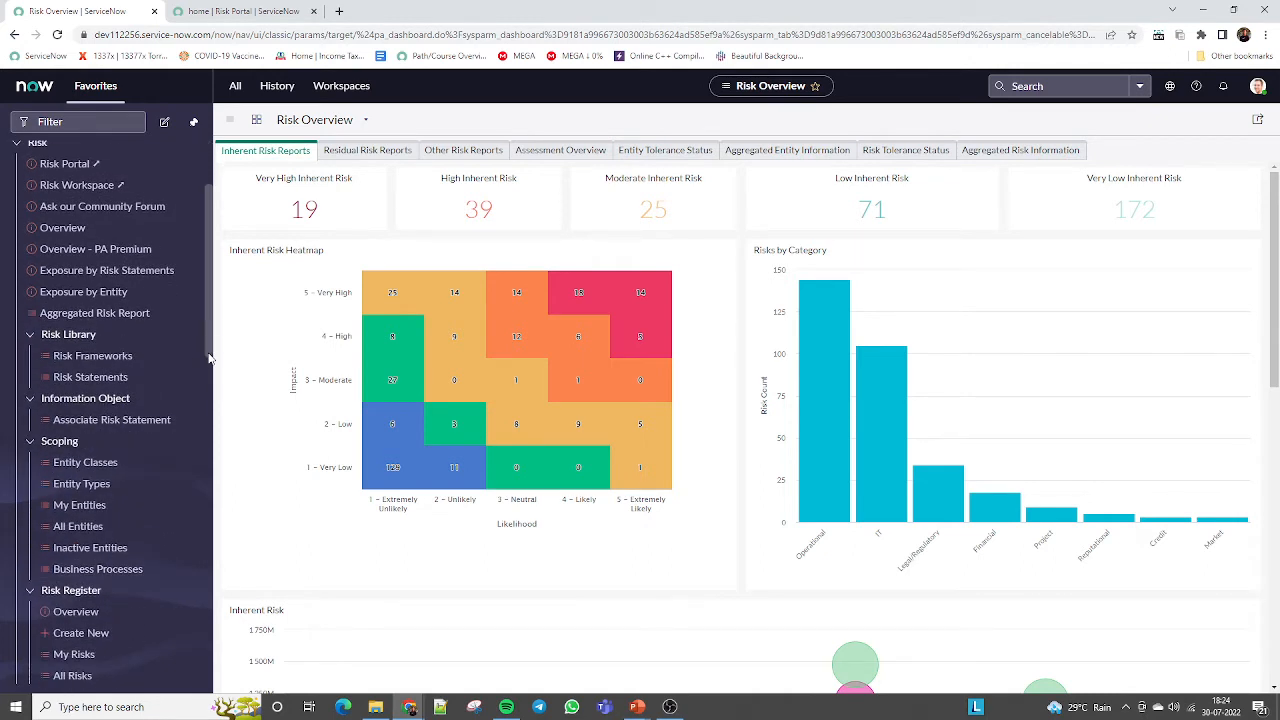
{"action": "middle_click", "coordinate": [97, 364]}
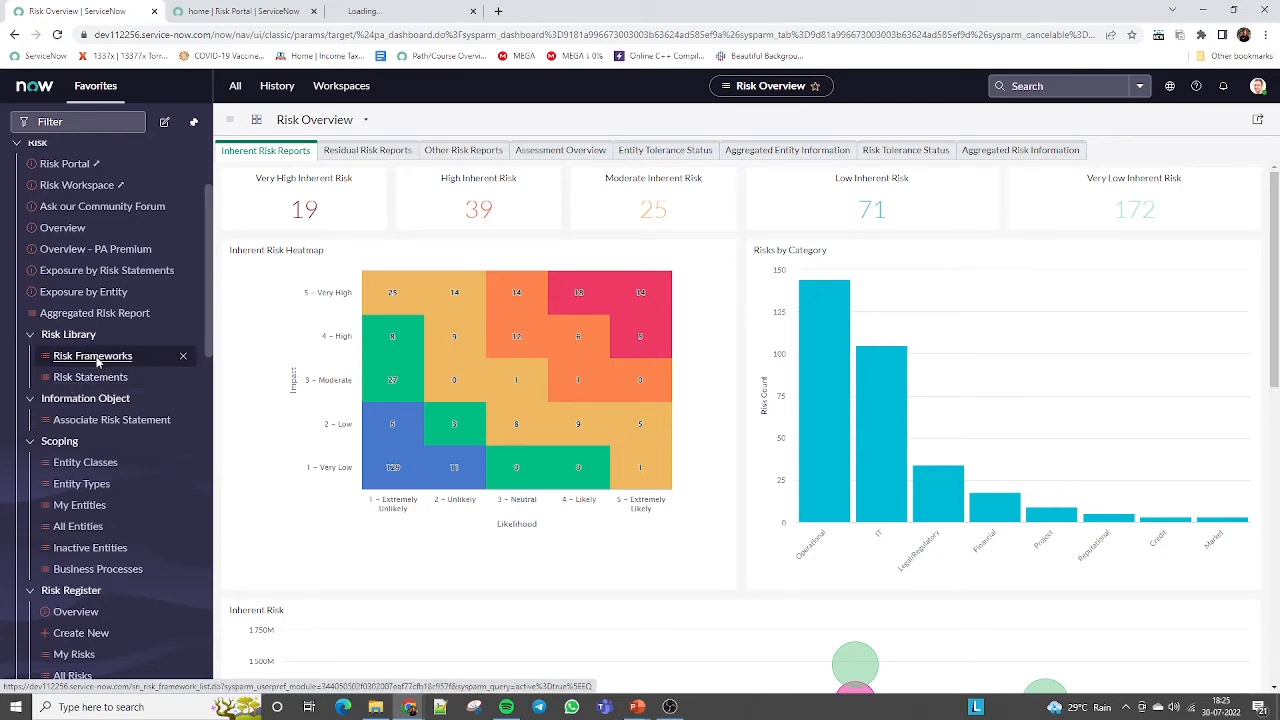
{"action": "left_click", "coordinate": [386, 14]}
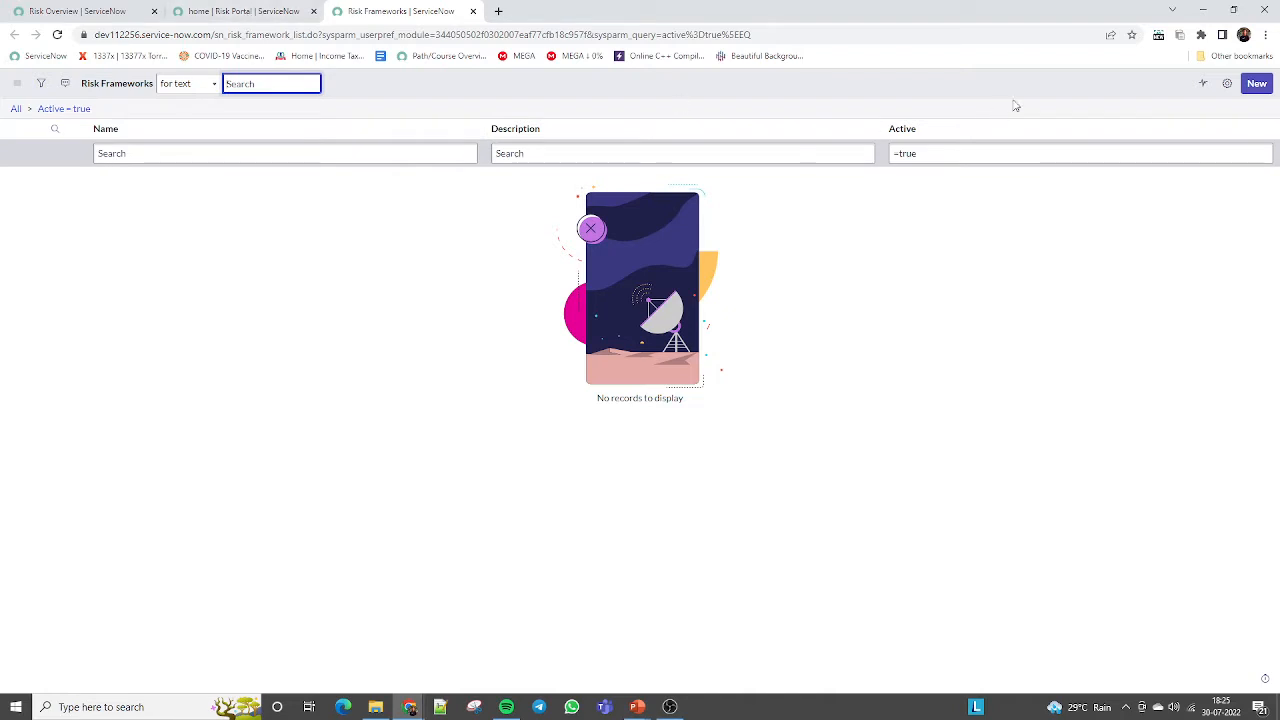
Step: Create and save a risk framework named "Triguma Academy Risk Framework" with the description "This is Testng"
{"action": "left_click", "coordinate": [1262, 87]}
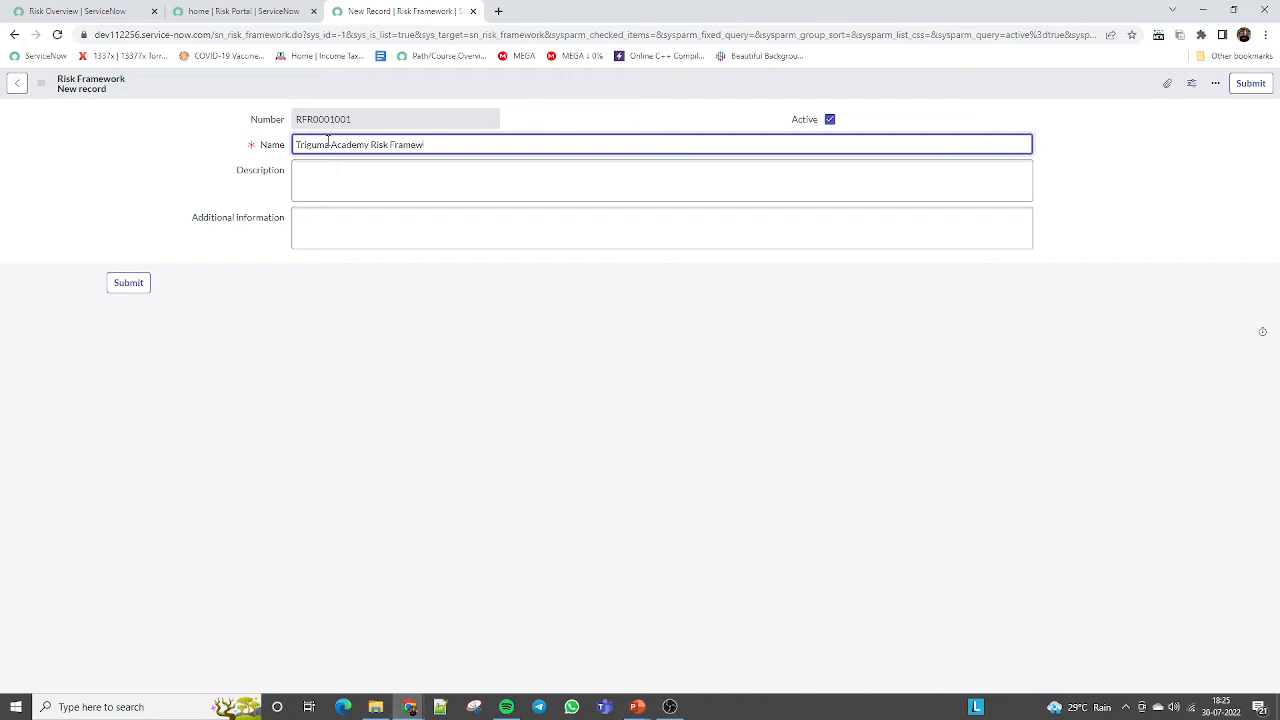
{"action": "left_click", "coordinate": [340, 174]}
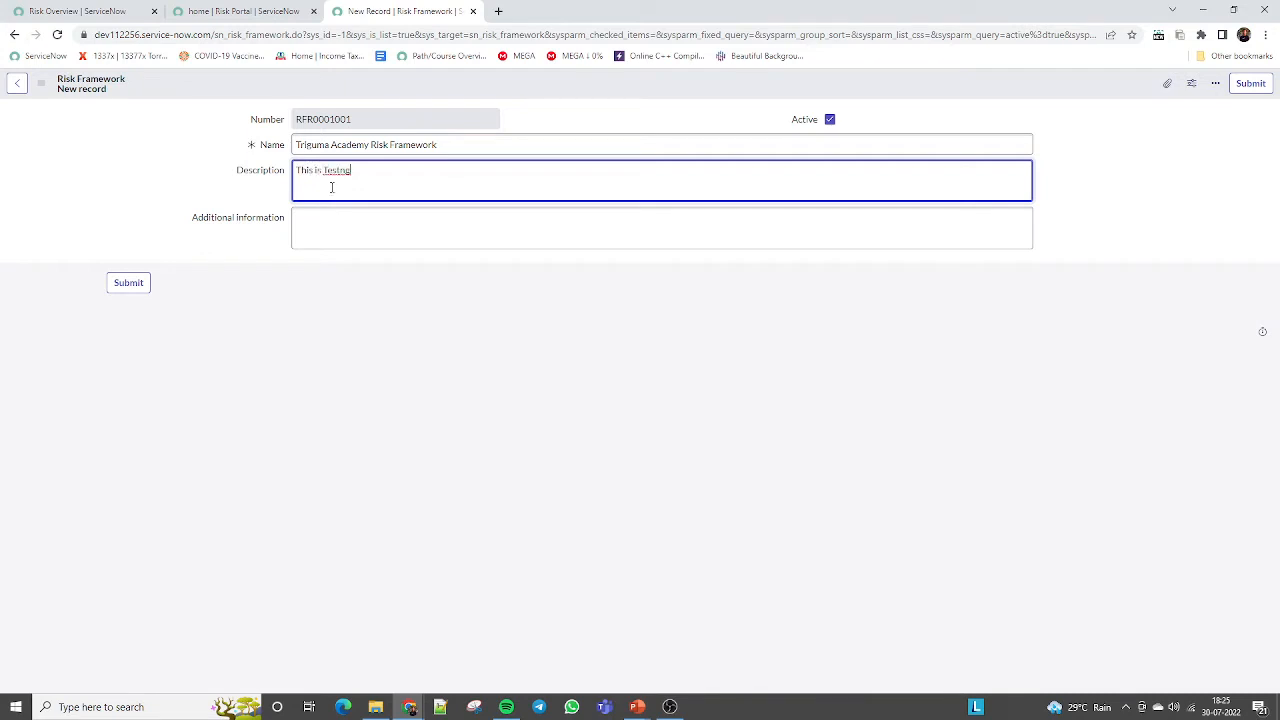
{"action": "double_click", "coordinate": [317, 120]}
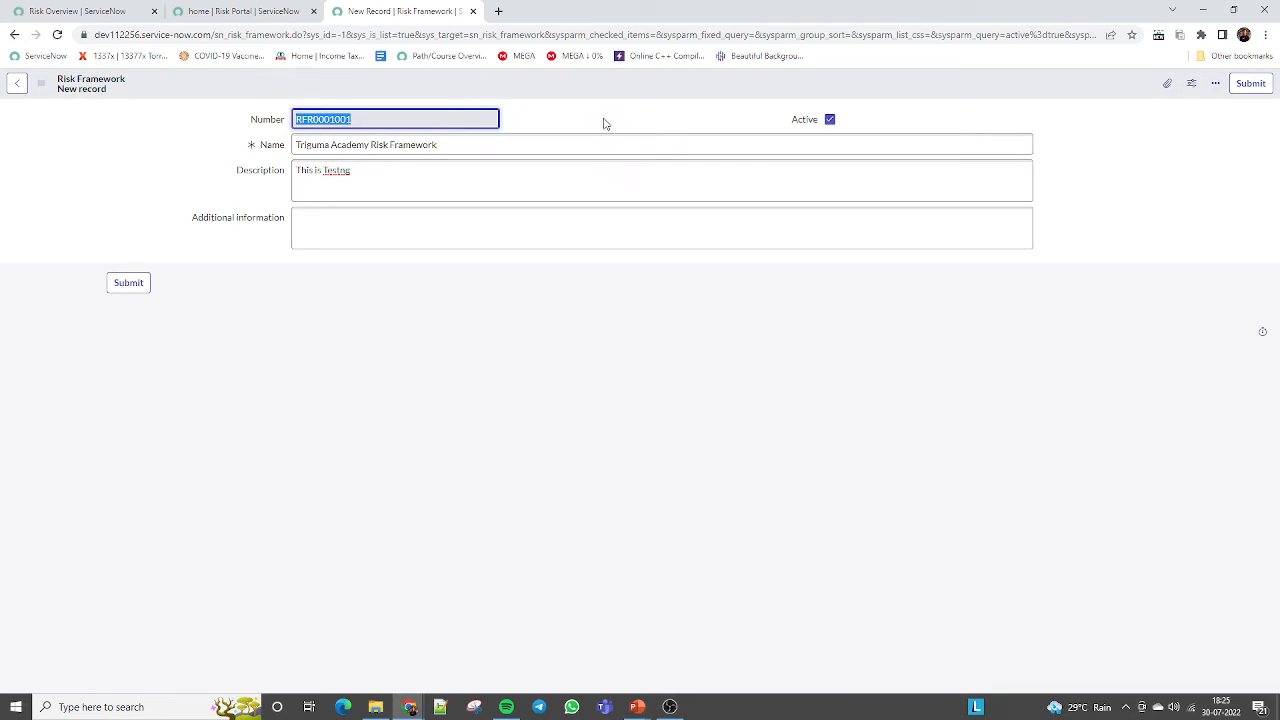
{"action": "left_click", "coordinate": [538, 107]}
{"action": "right_click", "coordinate": [576, 82]}
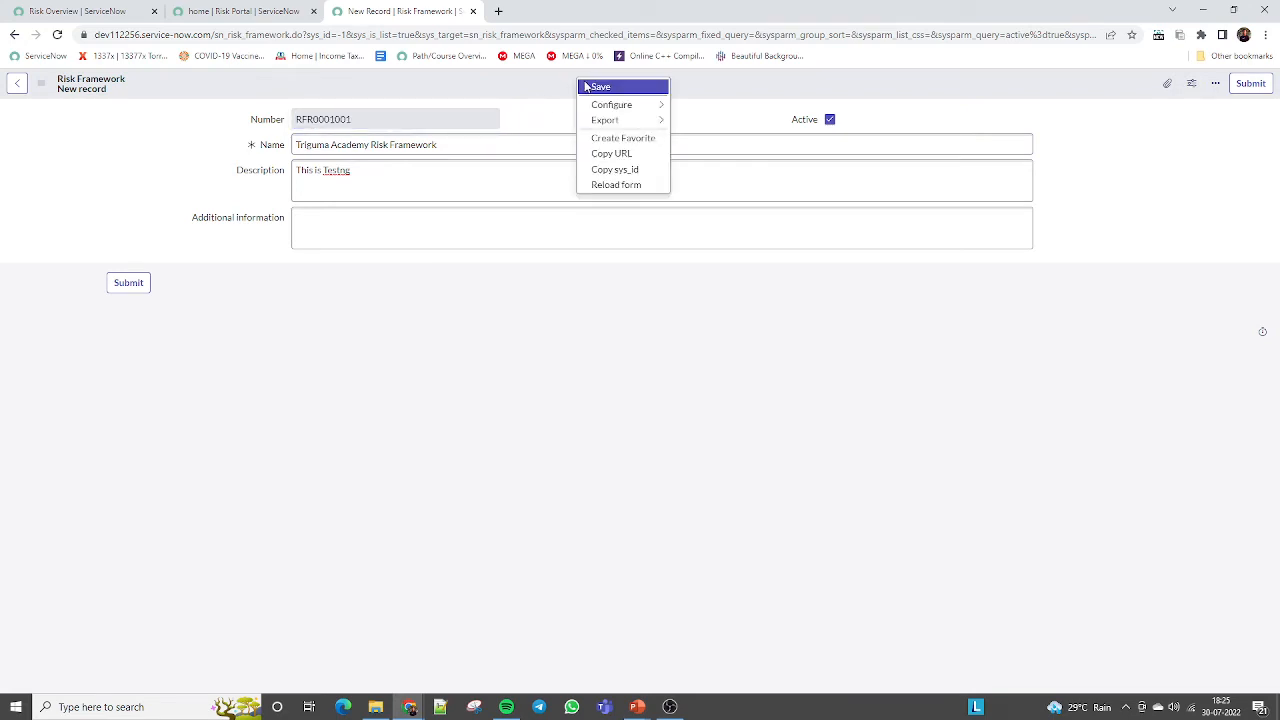
{"action": "left_click", "coordinate": [586, 90]}
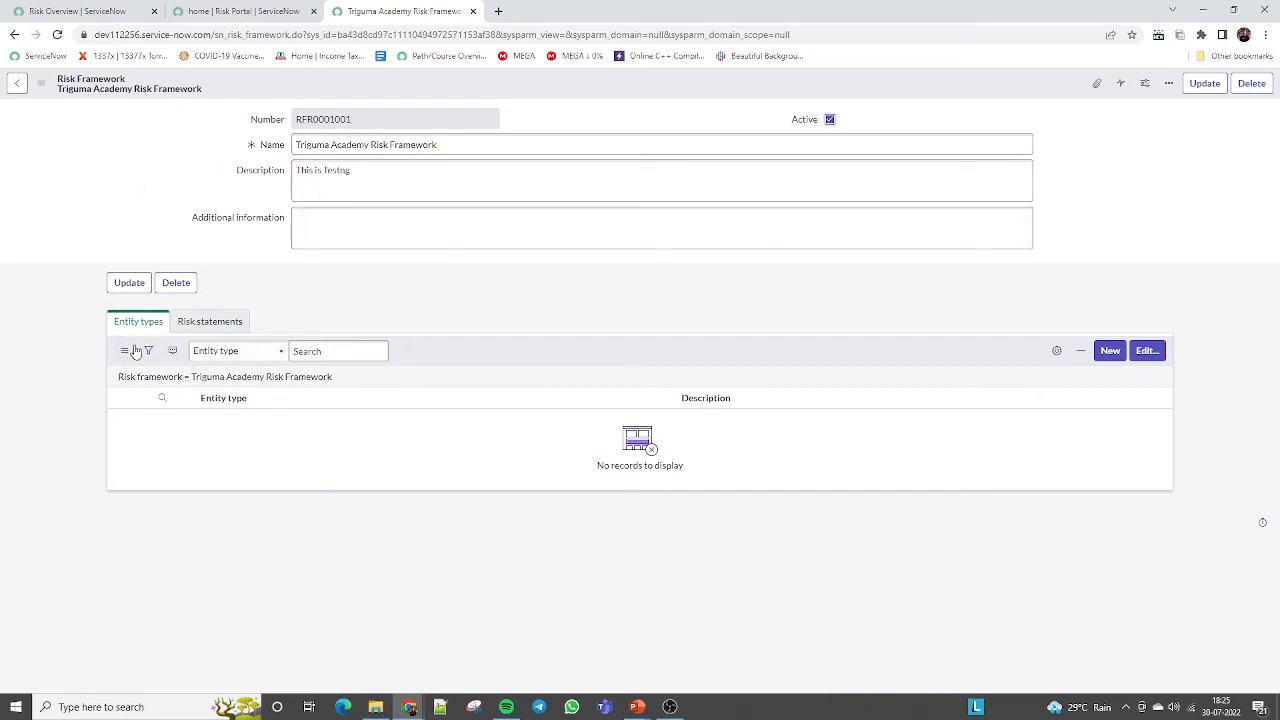
Step: View the new framework's related risk statements list and the Risk Library modules in the navigator
{"action": "left_click", "coordinate": [213, 330]}
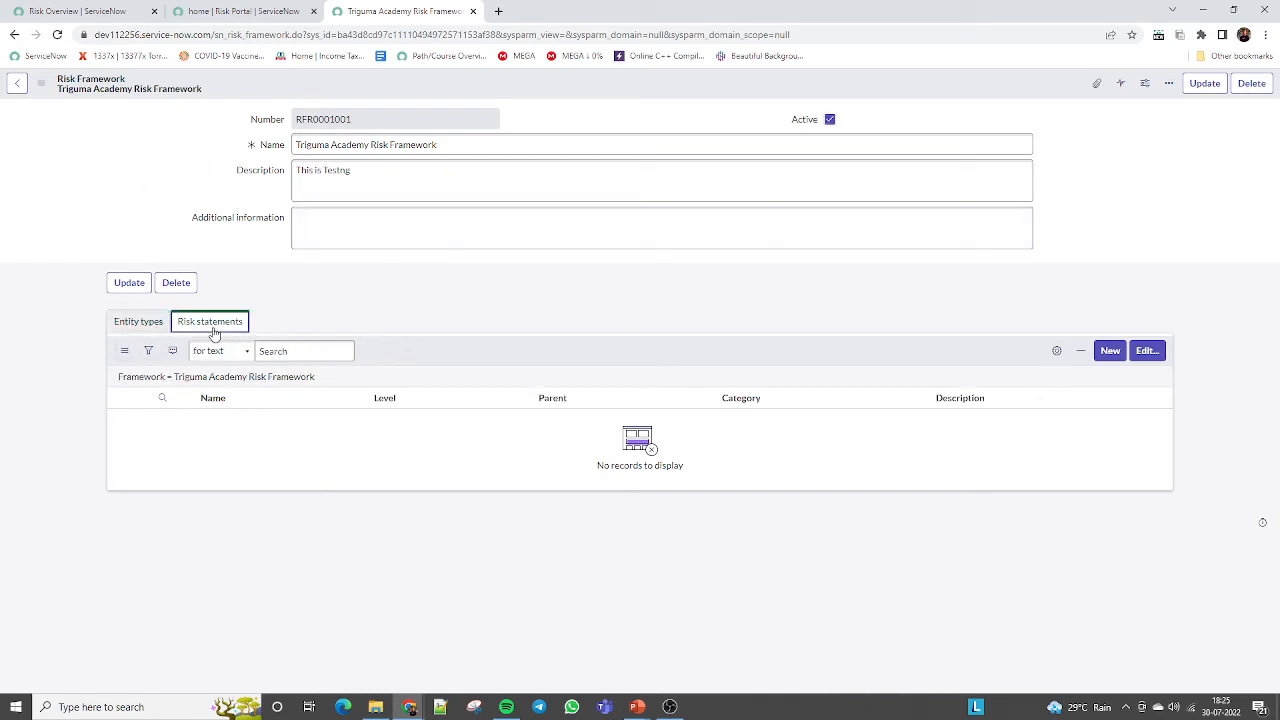
{"action": "left_click", "coordinate": [224, 18]}
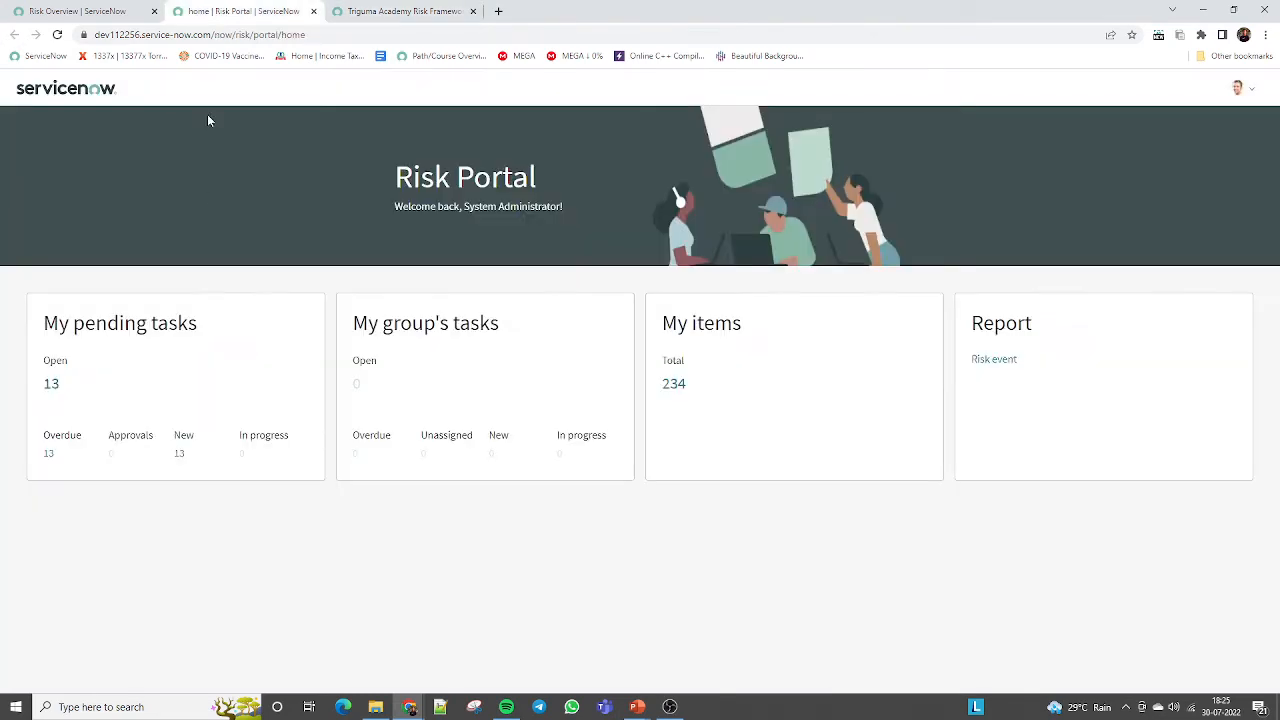
{"action": "left_click", "coordinate": [90, 17]}
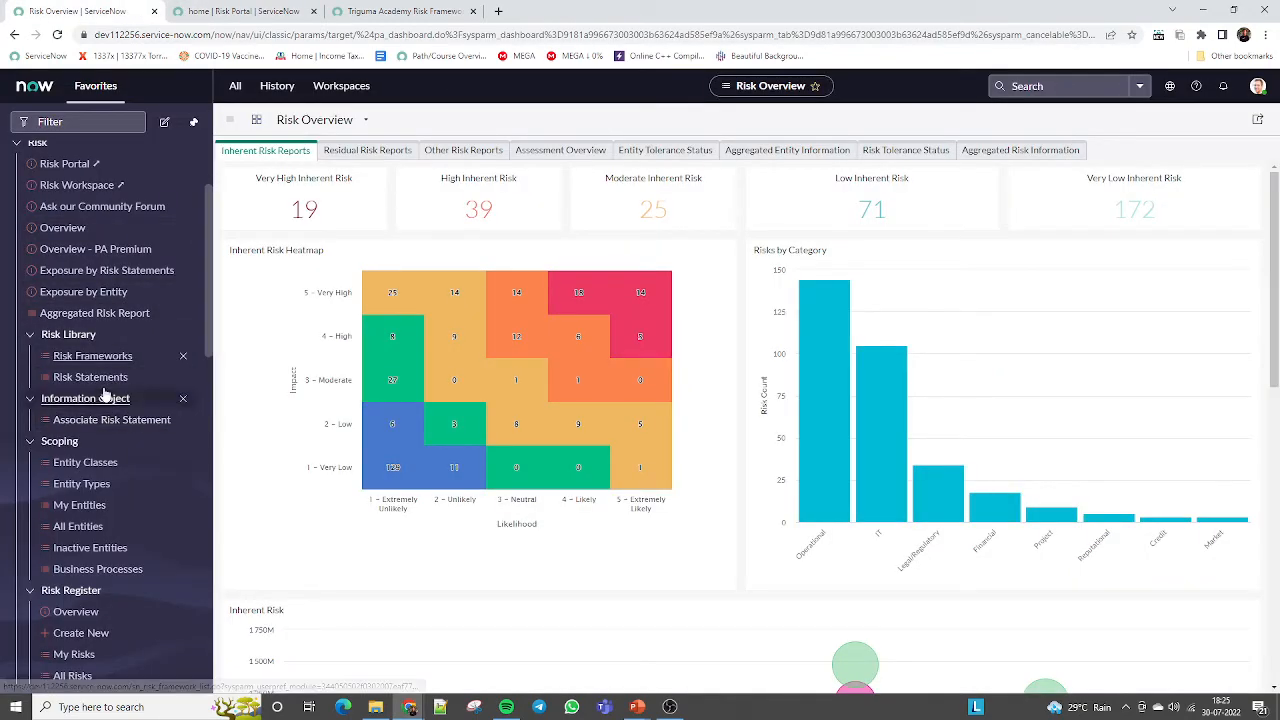
{"action": "left_click", "coordinate": [390, 14]}
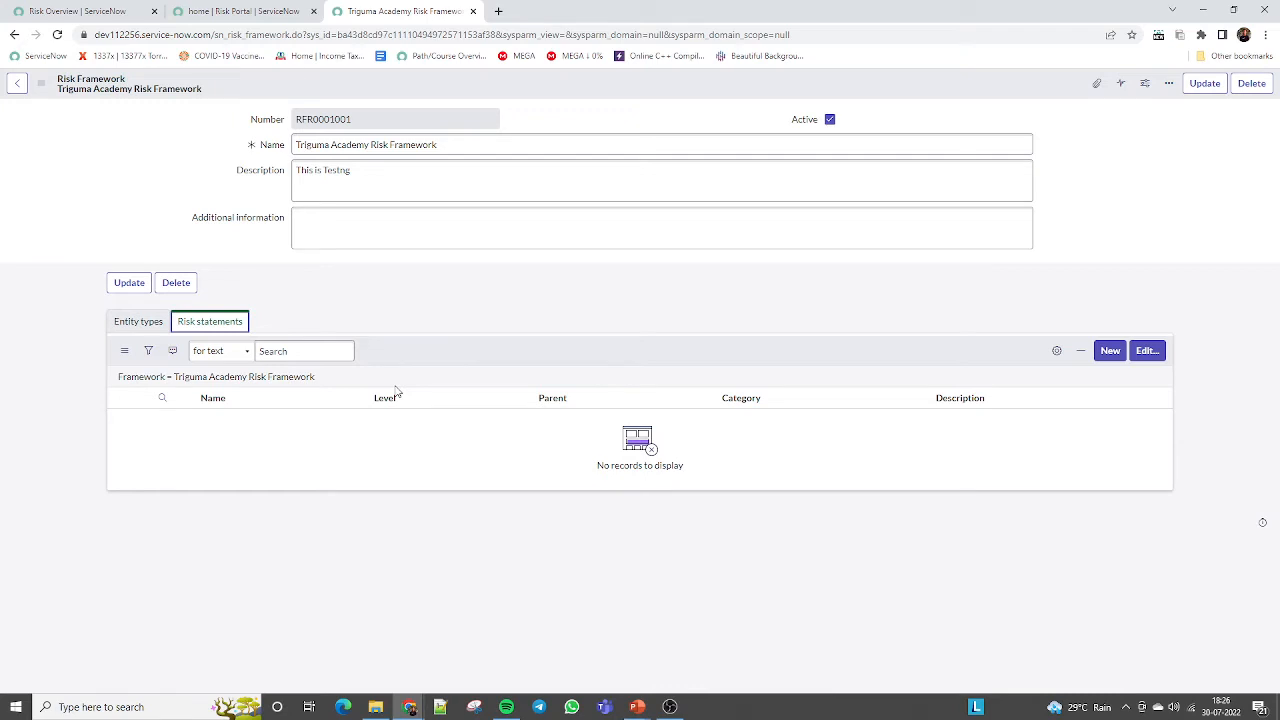
Step: Add the Brand Image, Communication and Costs risk statements to the Triguma Academy Risk Framework and save the list
{"action": "left_click", "coordinate": [1150, 358]}
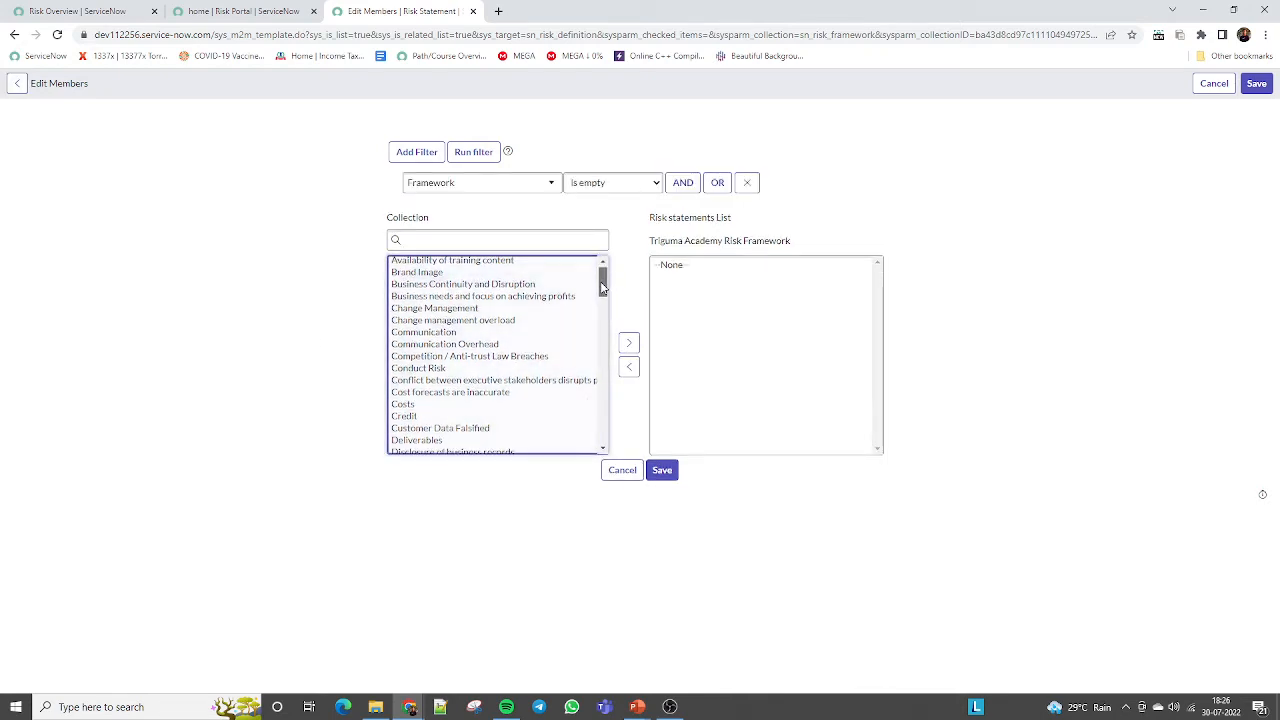
{"action": "left_click_drag", "start_coordinate": [603, 287], "coordinate": [603, 441]}
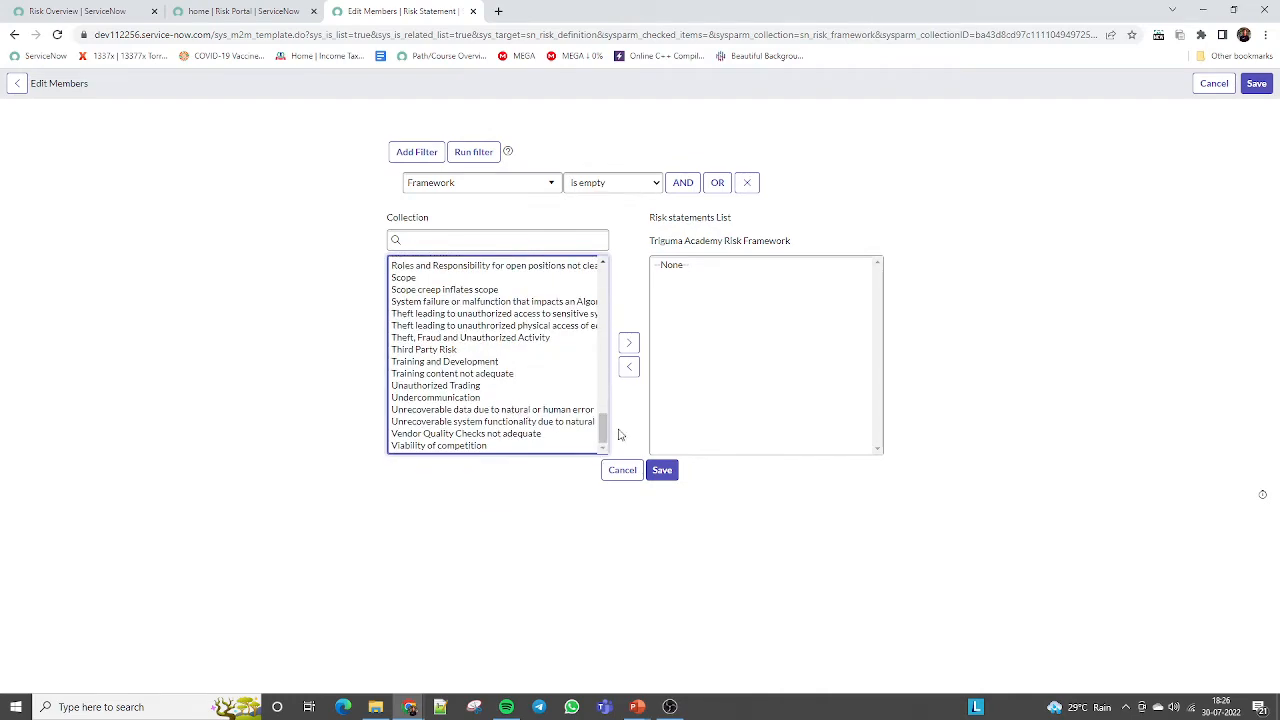
{"action": "left_click_drag", "start_coordinate": [600, 432], "coordinate": [597, 283]}
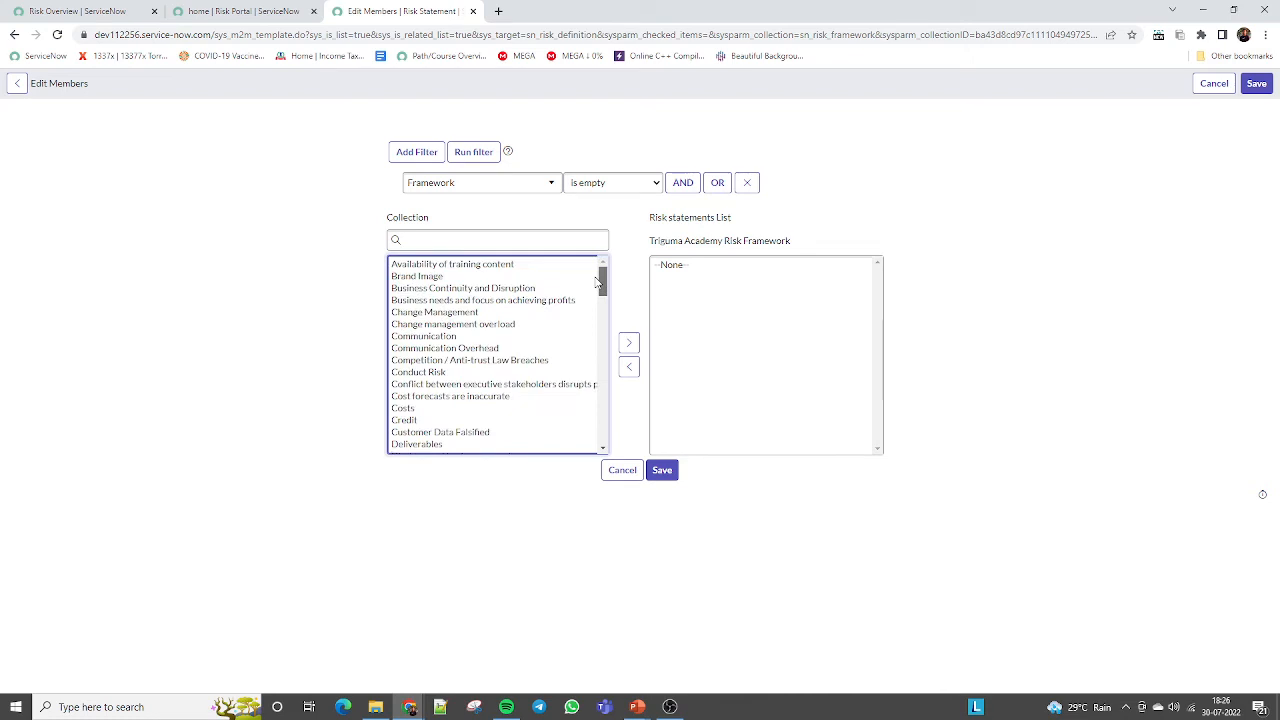
{"action": "double_click", "coordinate": [418, 278]}
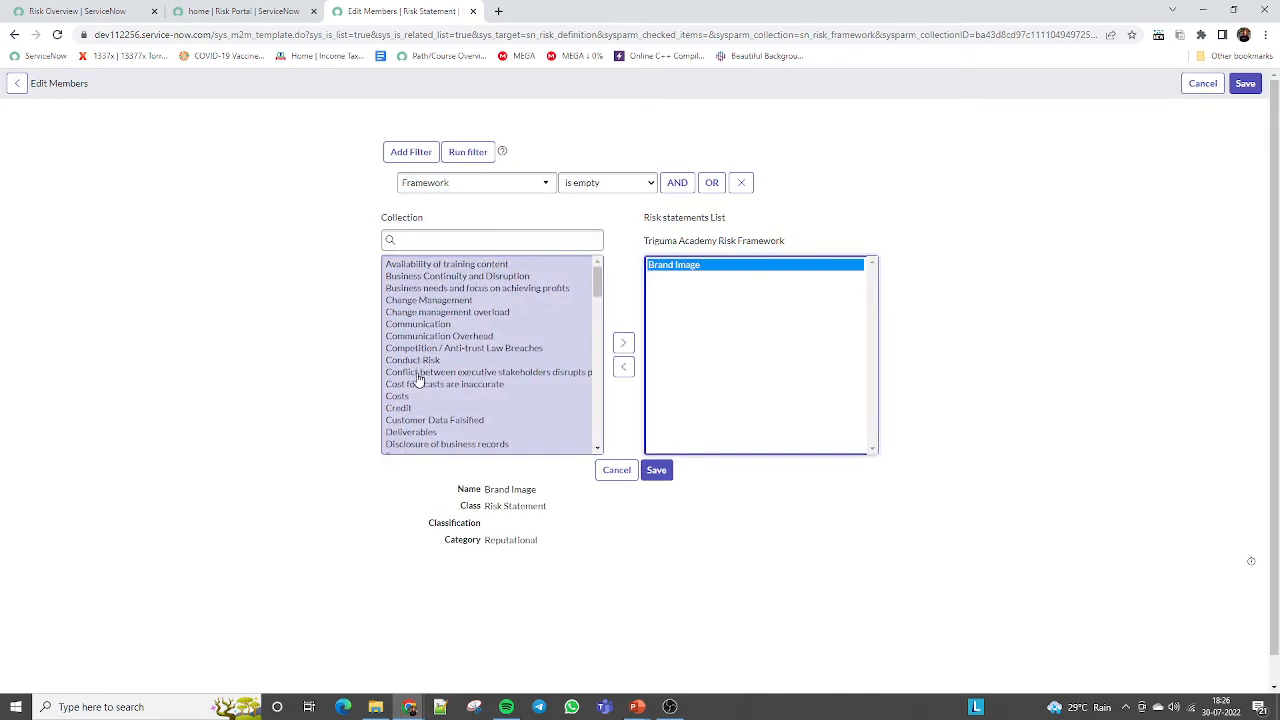
{"action": "double_click", "coordinate": [412, 363]}
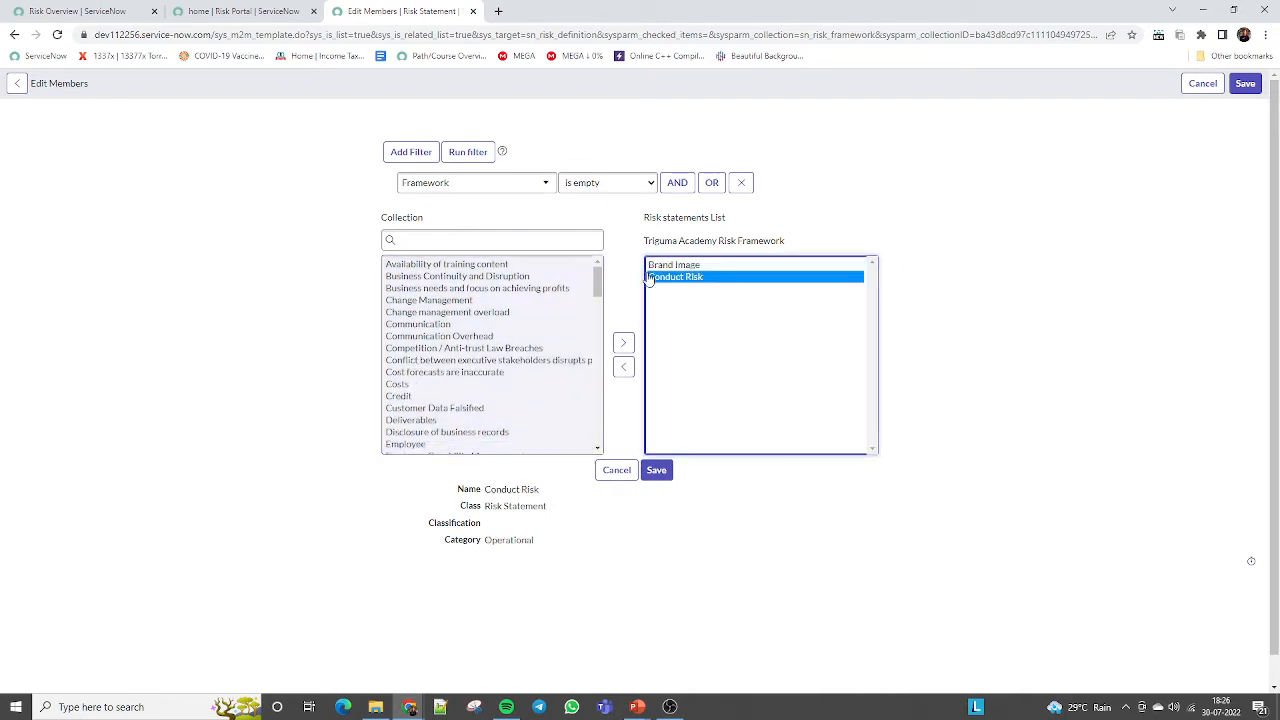
{"action": "double_click", "coordinate": [666, 278]}
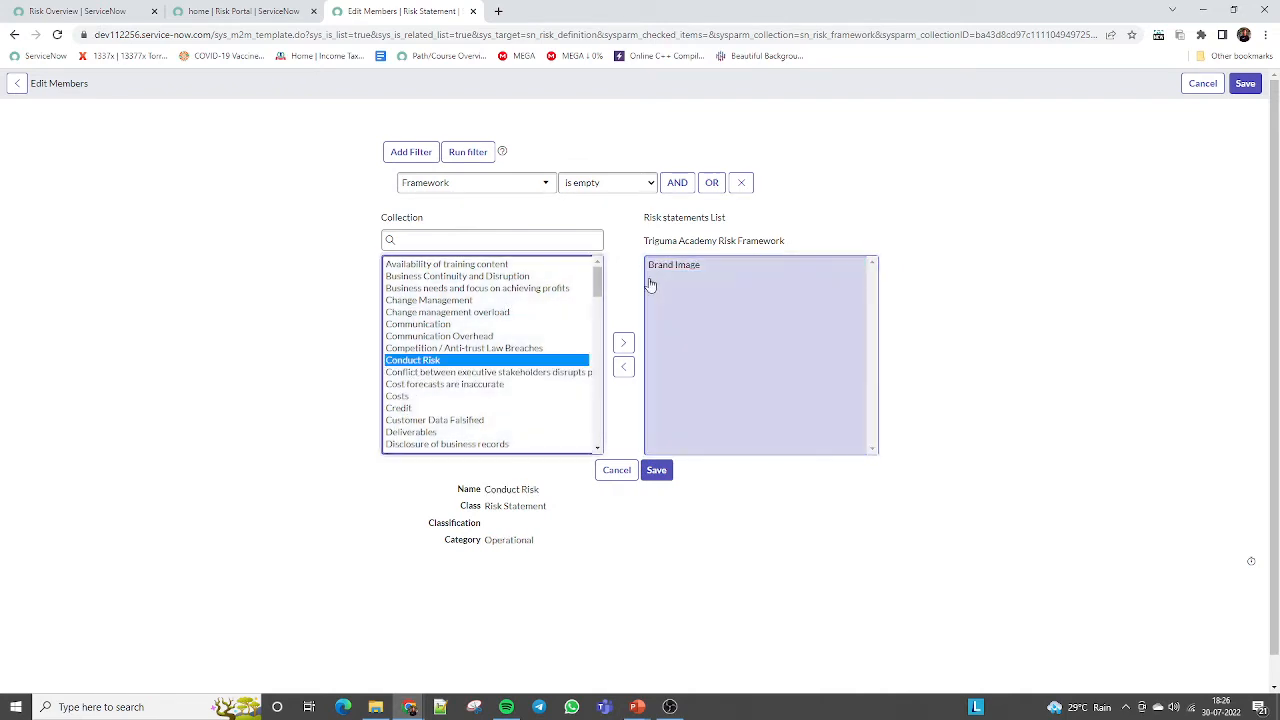
{"action": "double_click", "coordinate": [448, 326]}
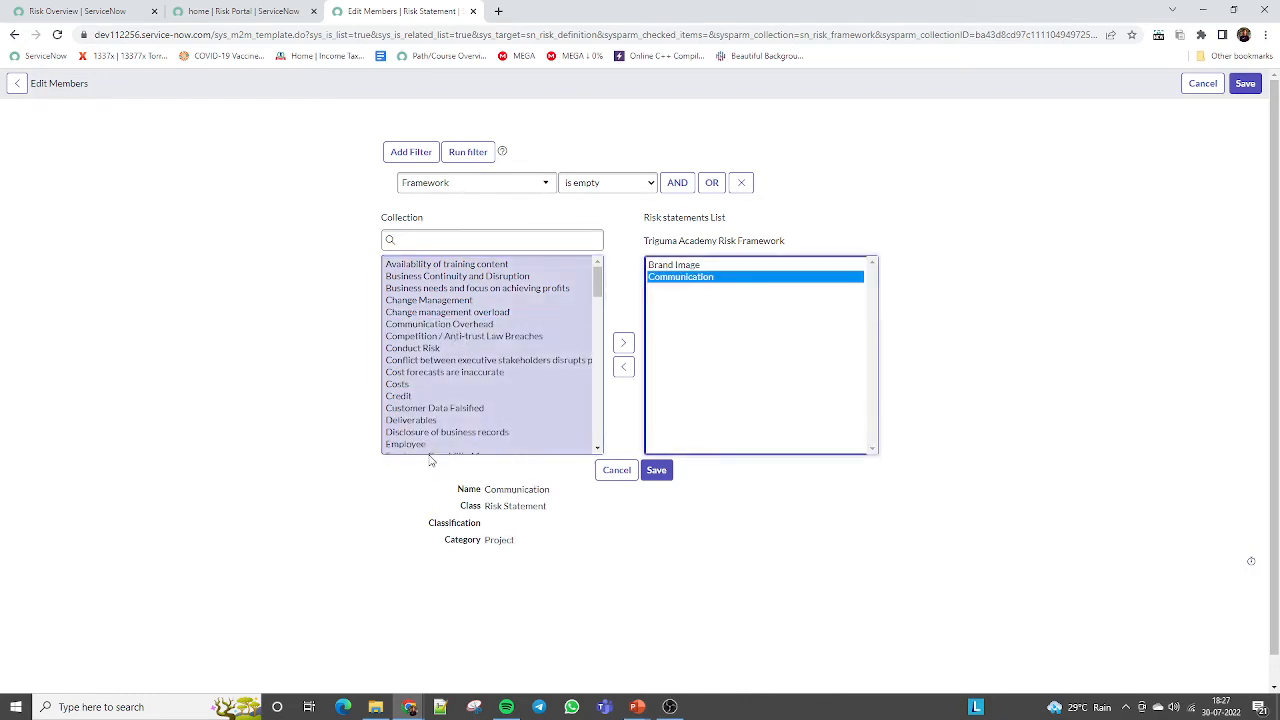
{"action": "left_click", "coordinate": [407, 386]}
{"action": "double_click", "coordinate": [407, 388]}
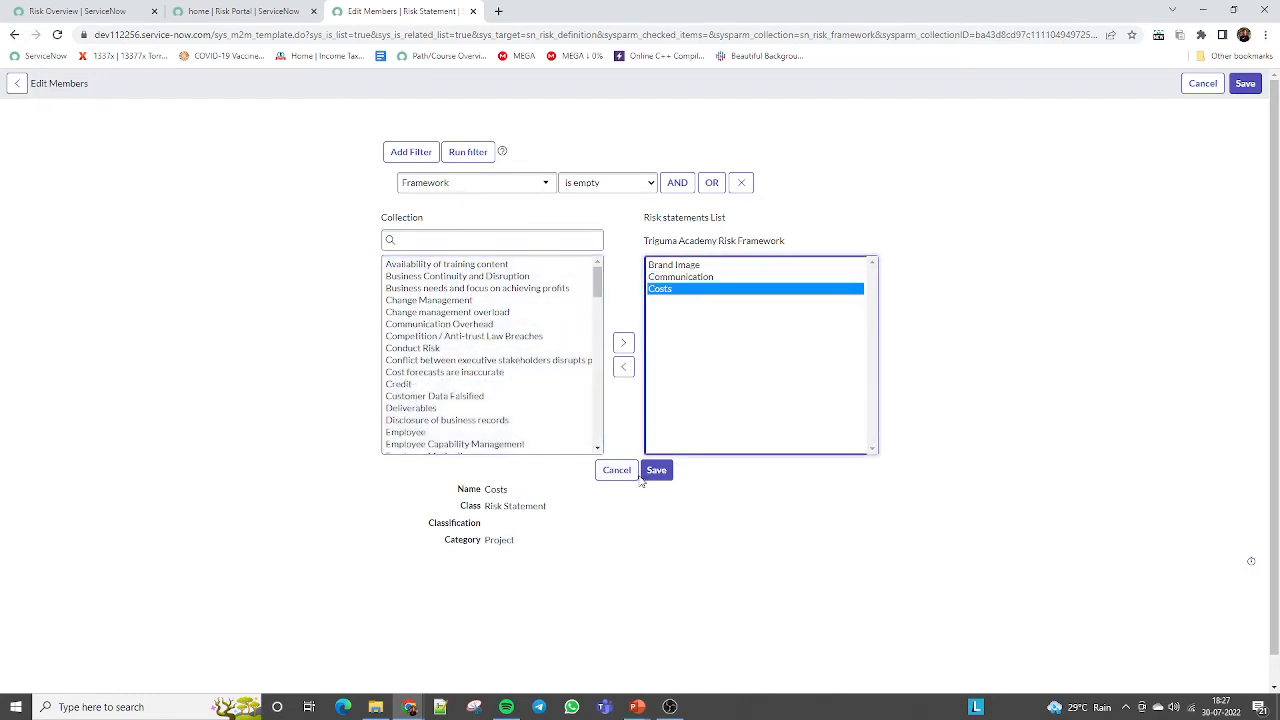
{"action": "left_click", "coordinate": [656, 471]}
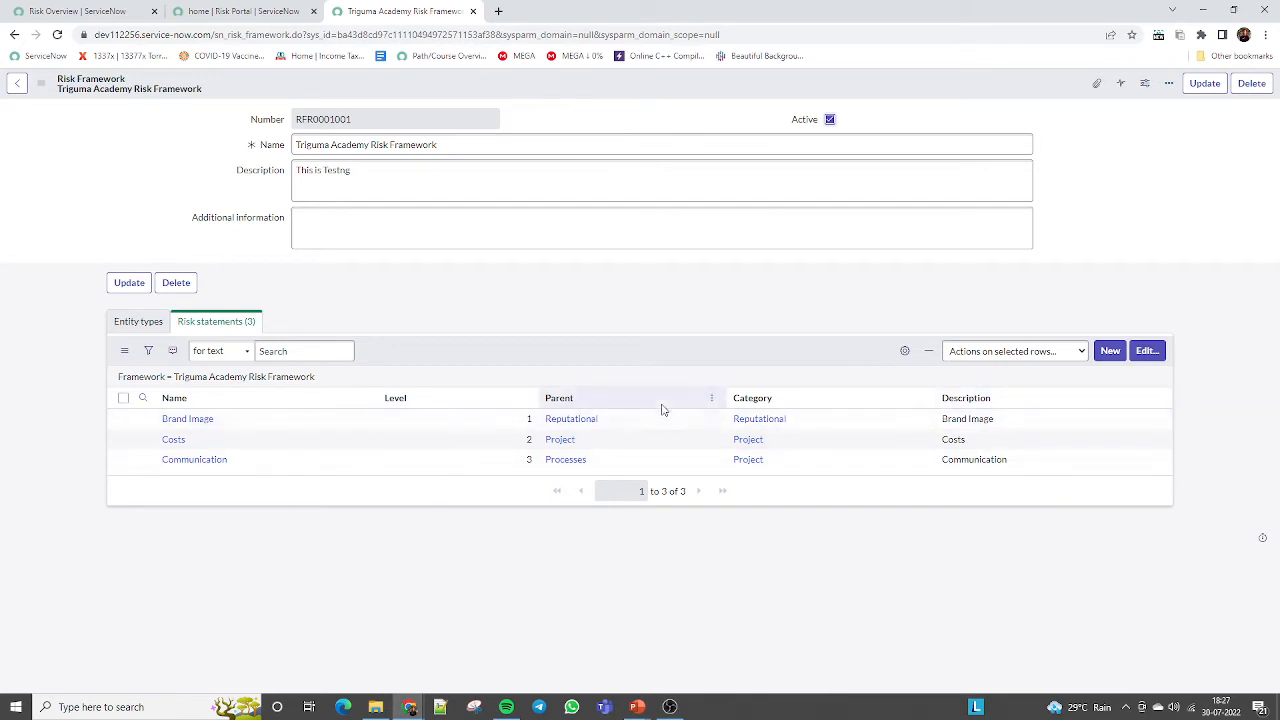
Step: Open the Brand Image risk statement from the framework in a new browser tab and preview its parent record
{"action": "middle_click", "coordinate": [175, 421]}
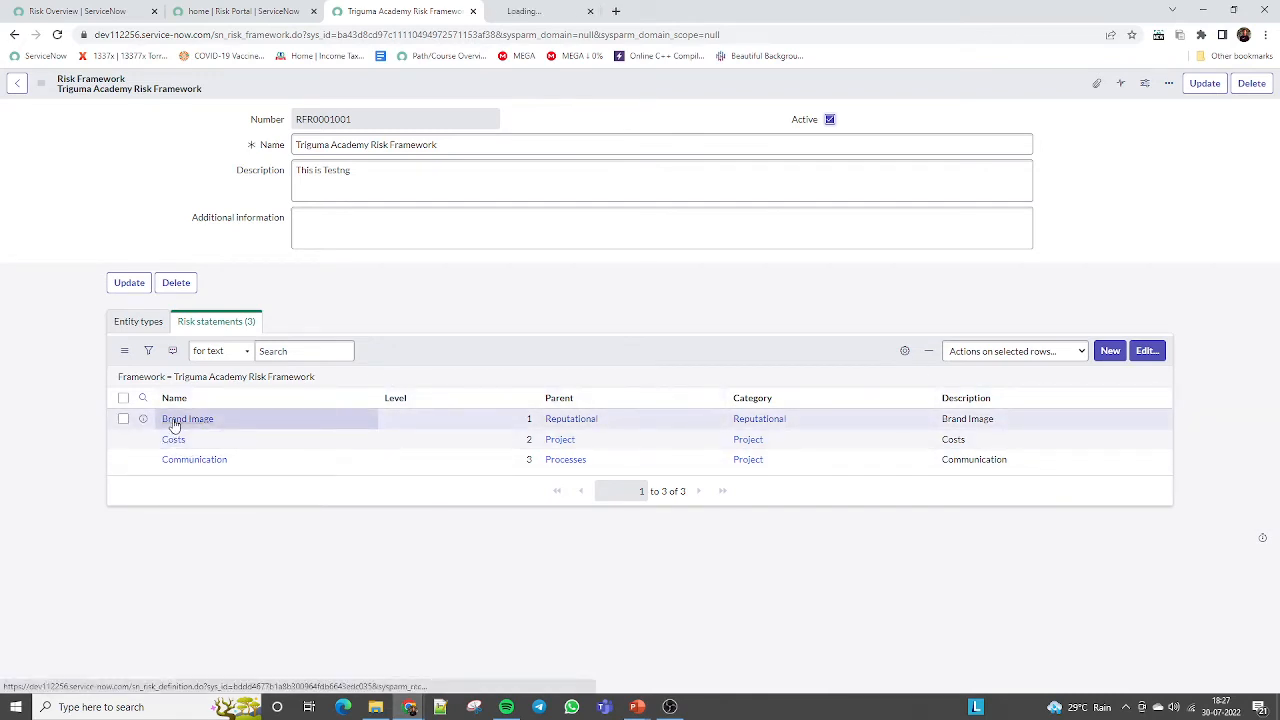
{"action": "left_click", "coordinate": [529, 14]}
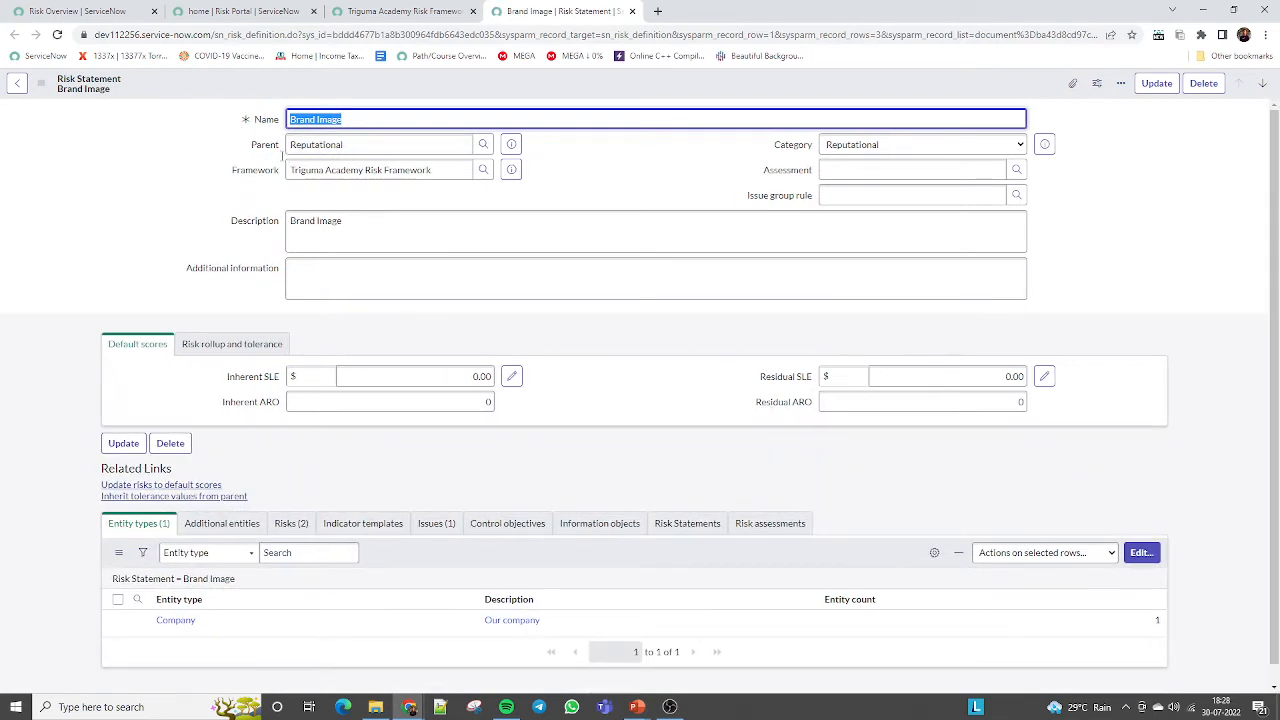
{"action": "left_click", "coordinate": [511, 144]}
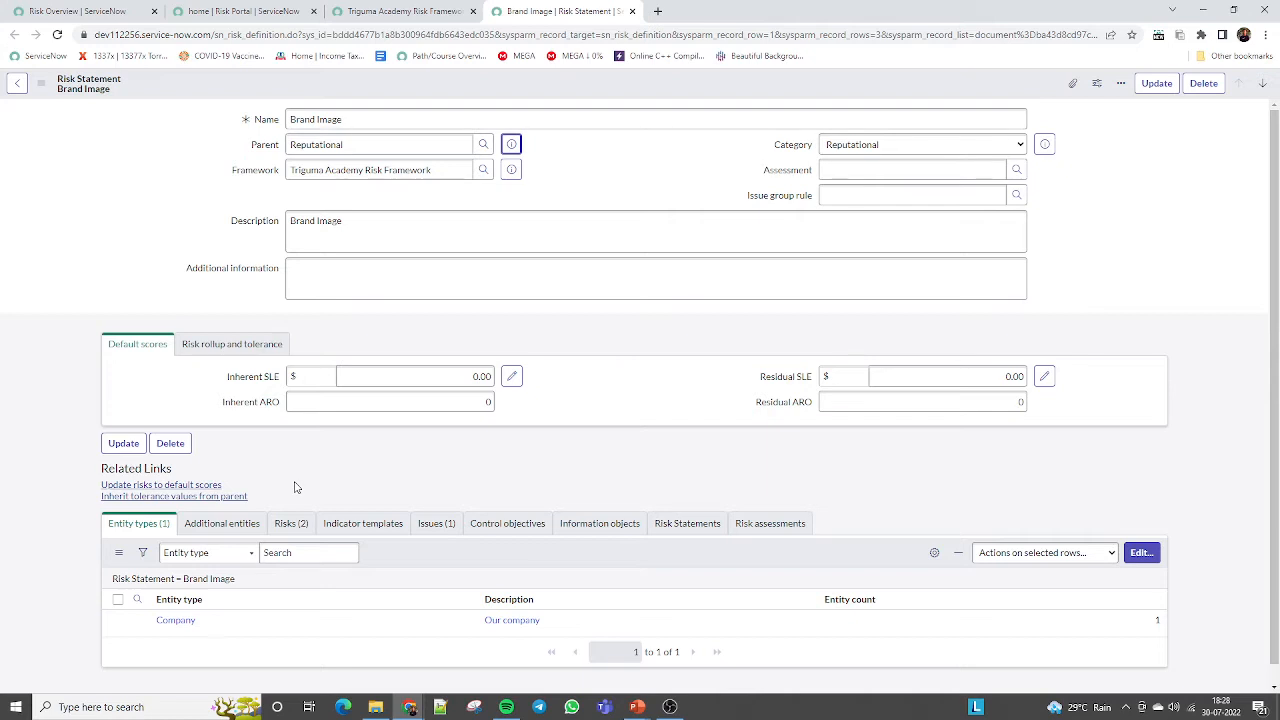
Step: Set the Brand Image statement's default Inherent SLE to 20.00 and Residual SLE to 10.00
{"action": "left_click", "coordinate": [466, 376]}
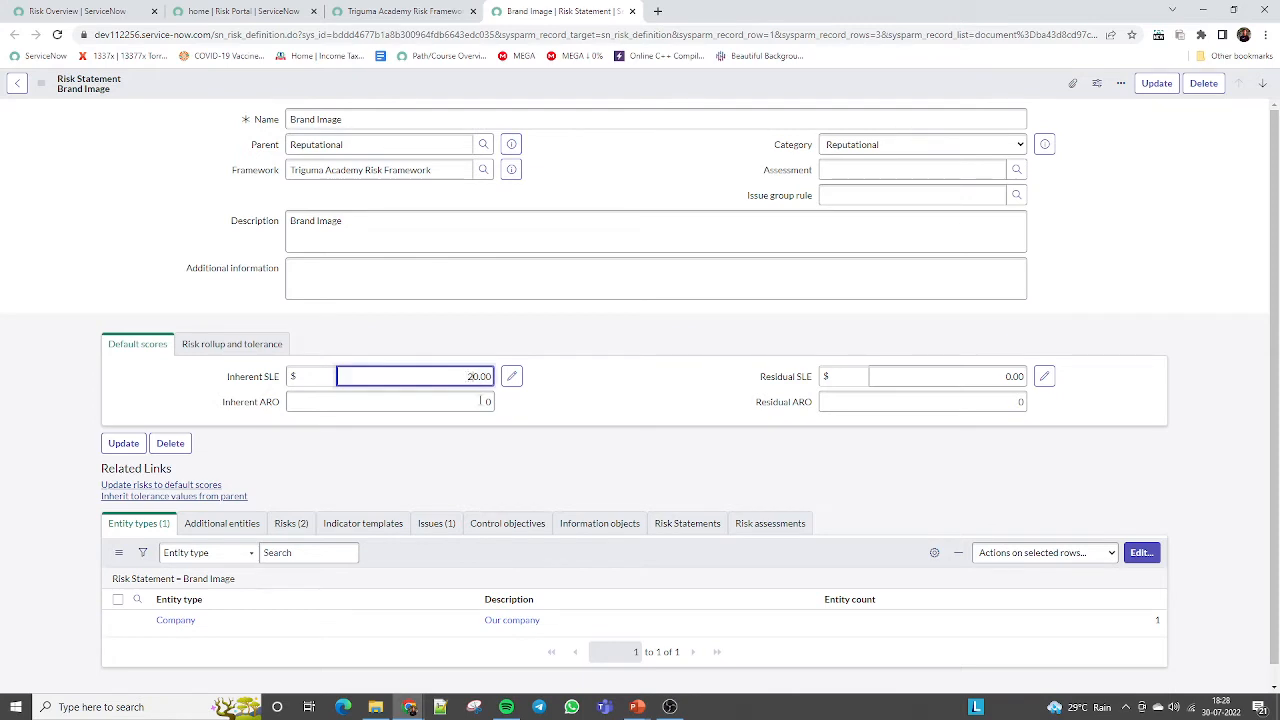
{"action": "left_click", "coordinate": [957, 373]}
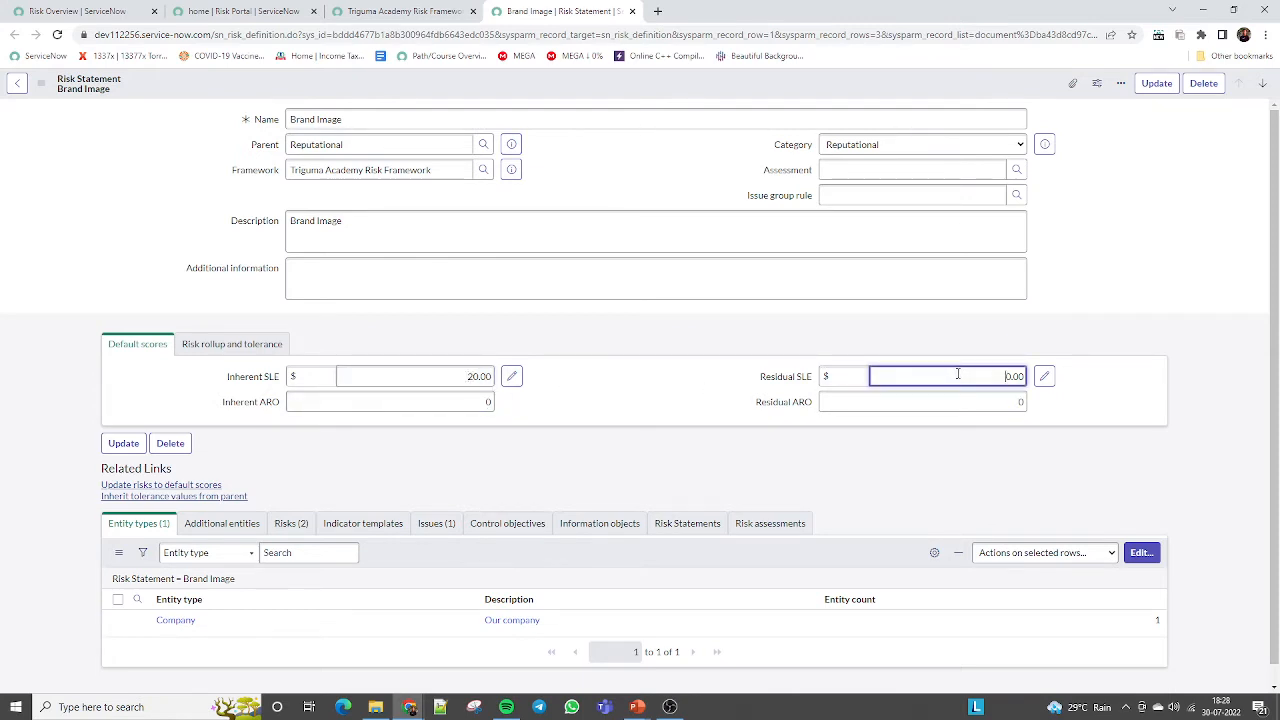
{"action": "type", "text": "3"}
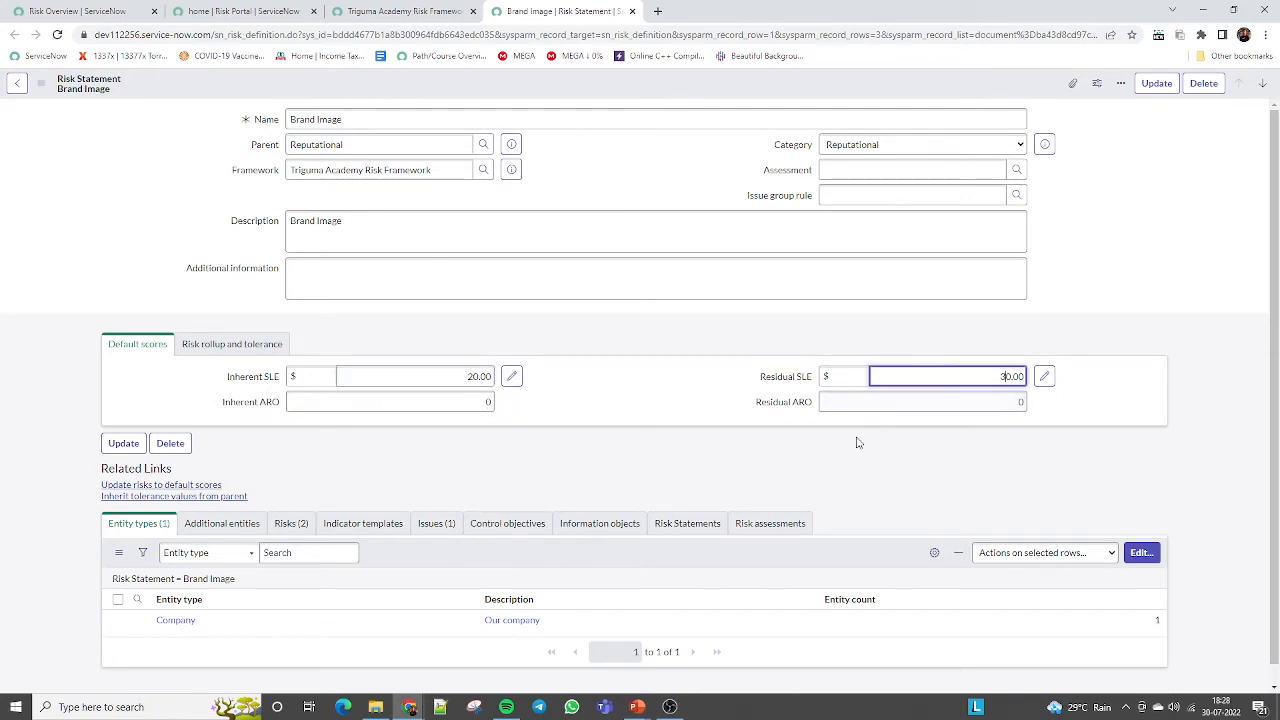
{"action": "left_click", "coordinate": [438, 401]}
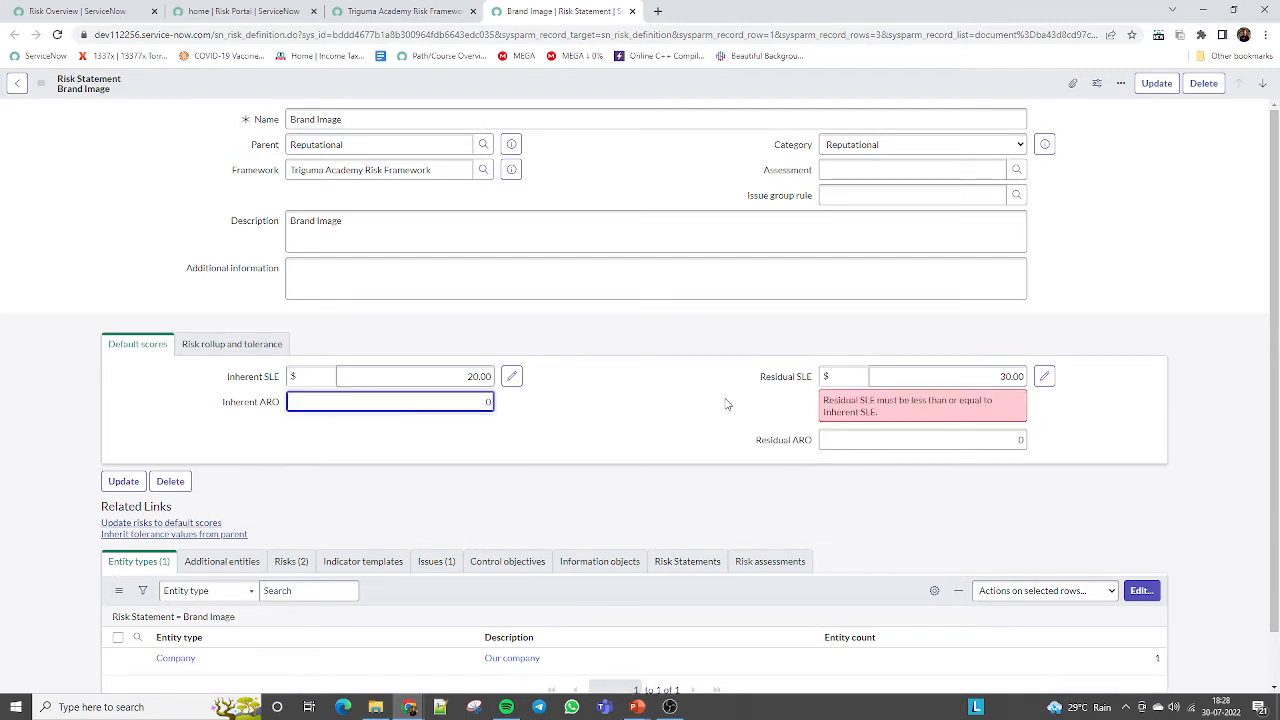
{"action": "left_click", "coordinate": [1007, 378]}
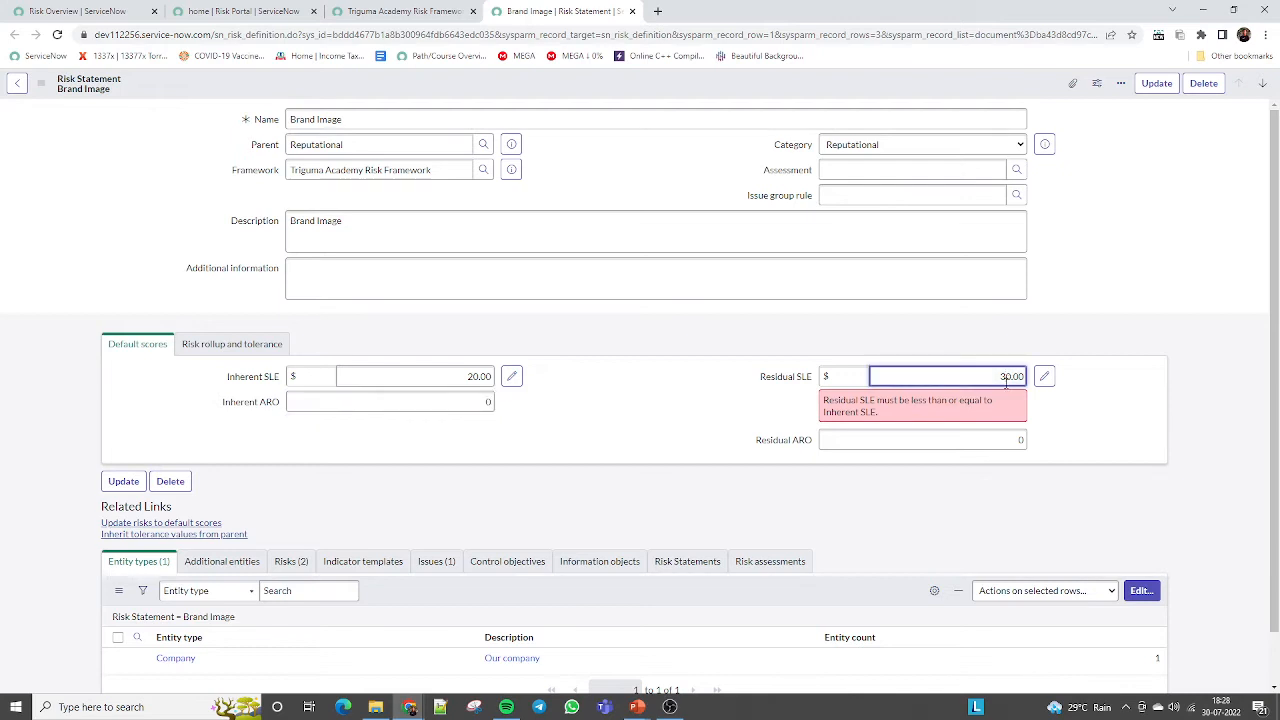
{"action": "key", "text": "BackSpace"}
{"action": "type", "text": "1"}
{"action": "left_click", "coordinate": [742, 328]}
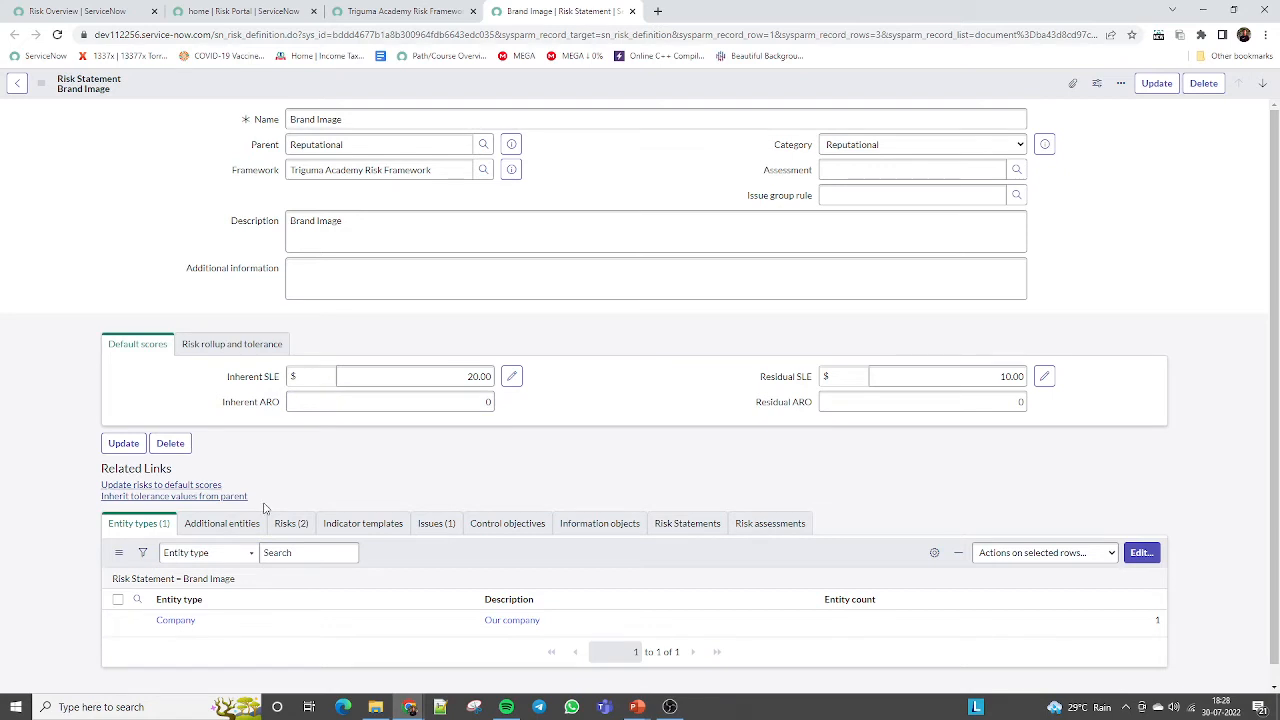
Step: Show the risks related to the Brand Image statement and open the ACME, Inc. risk in a new browser tab
{"action": "left_click", "coordinate": [284, 528]}
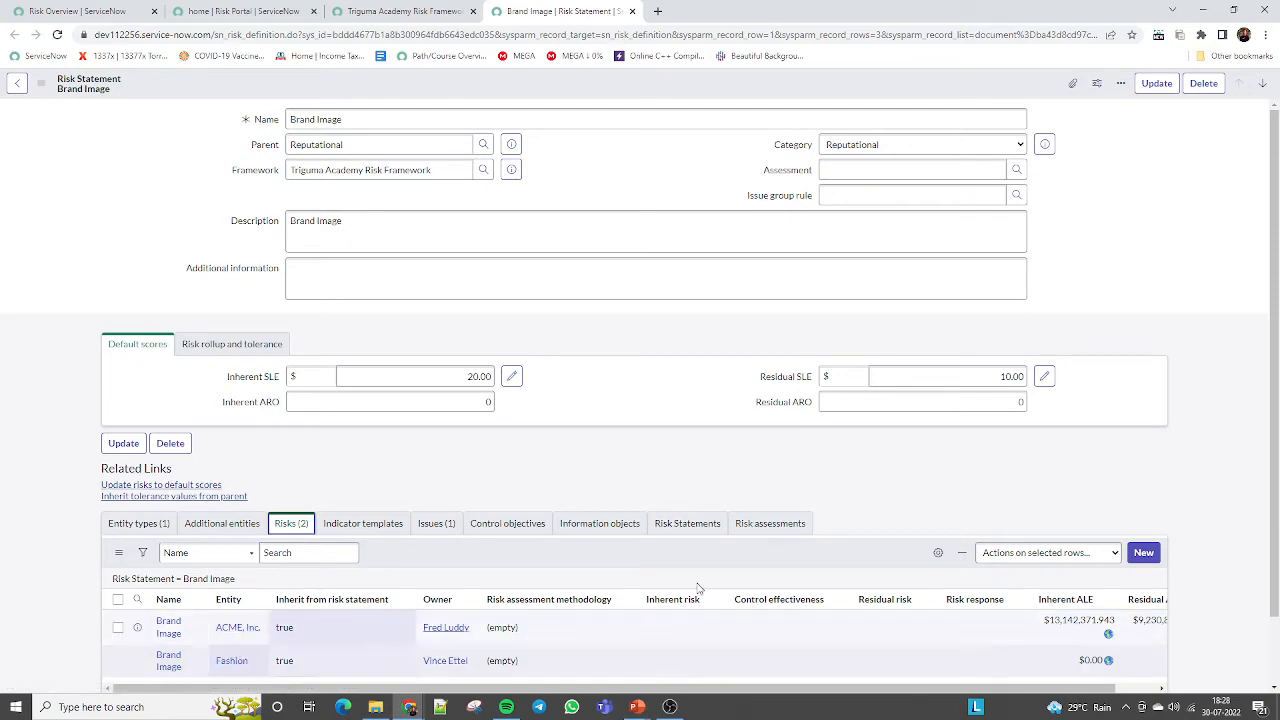
{"action": "left_click_drag", "start_coordinate": [1277, 430], "coordinate": [1277, 508]}
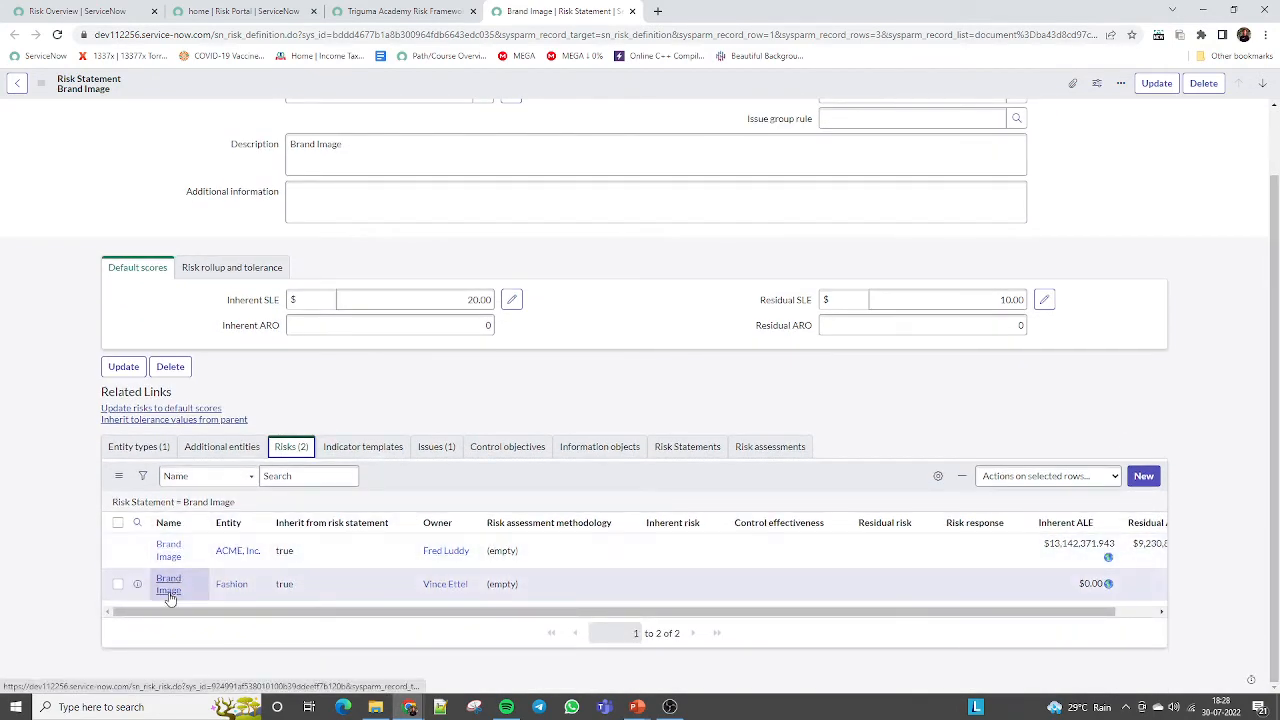
{"action": "left_click", "coordinate": [168, 553]}
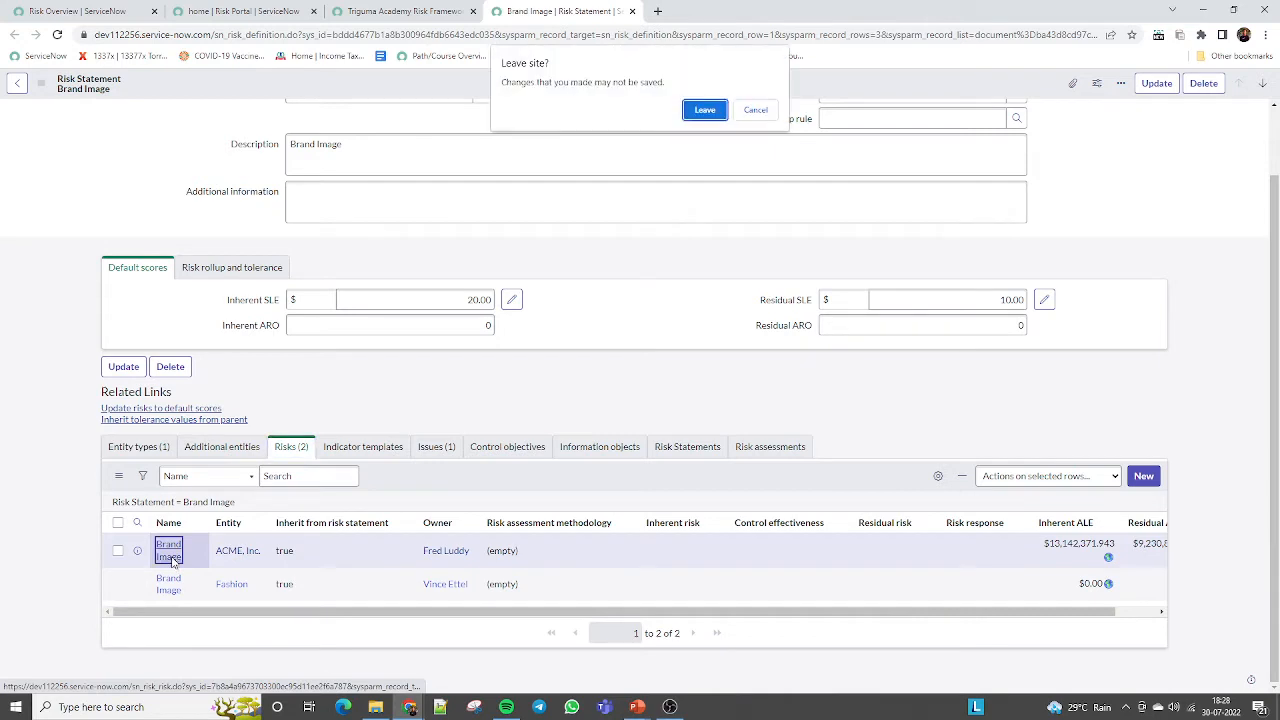
{"action": "left_click", "coordinate": [751, 113]}
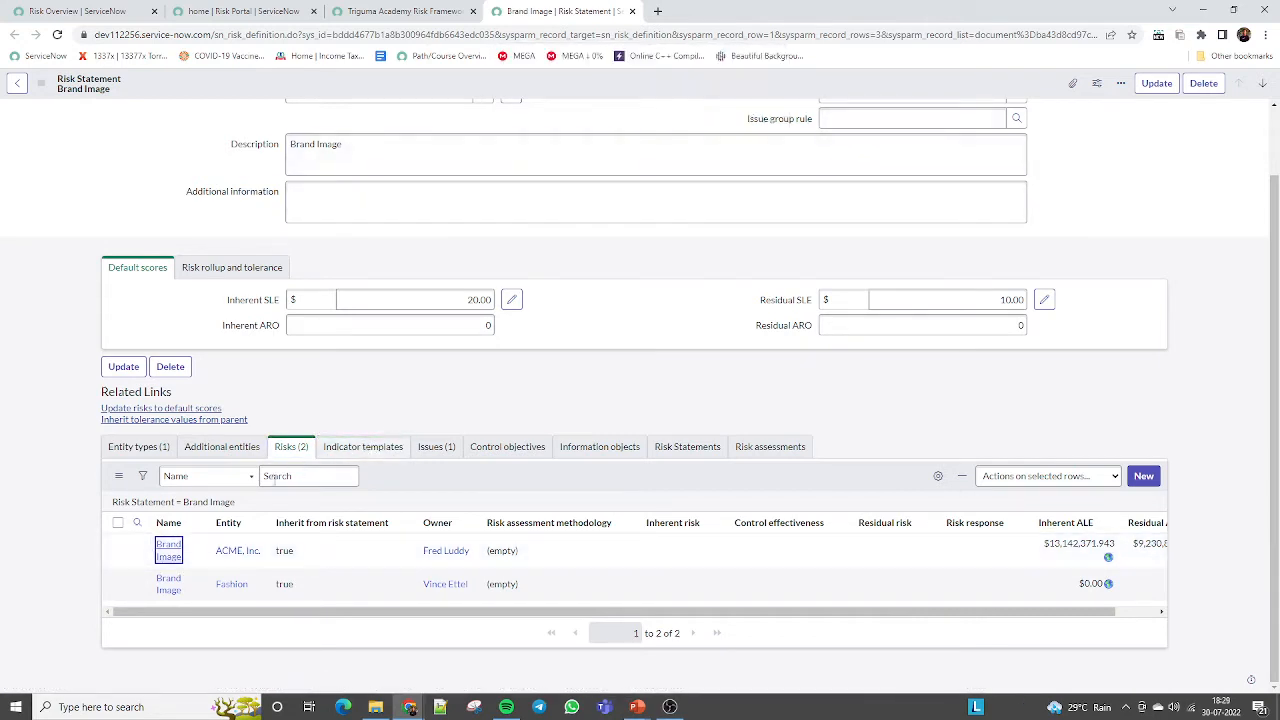
{"action": "middle_click", "coordinate": [170, 556]}
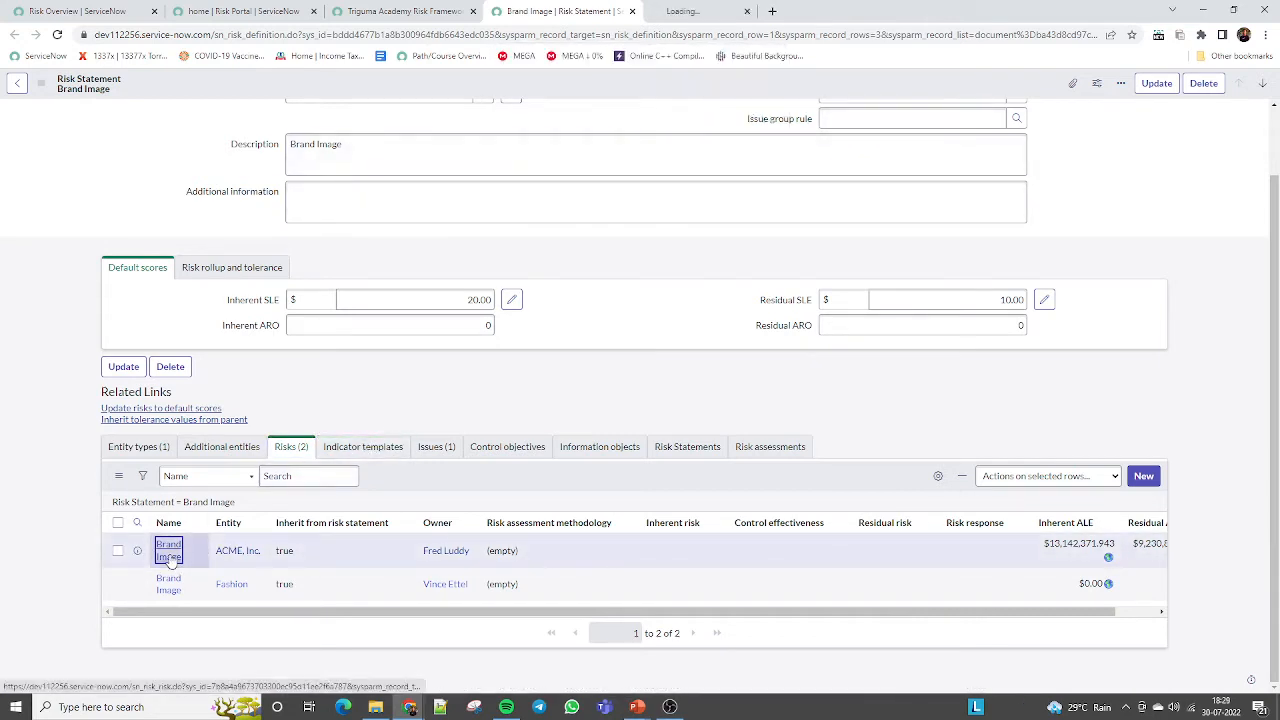
{"action": "left_click", "coordinate": [678, 12]}
Step: Return to the Brand Image risk statement and save its changed default scores without leaving the form
{"action": "left_click", "coordinate": [565, 12]}
{"action": "scroll", "coordinate": [1223, 329], "scroll_direction": "up", "scroll_amount": 1}
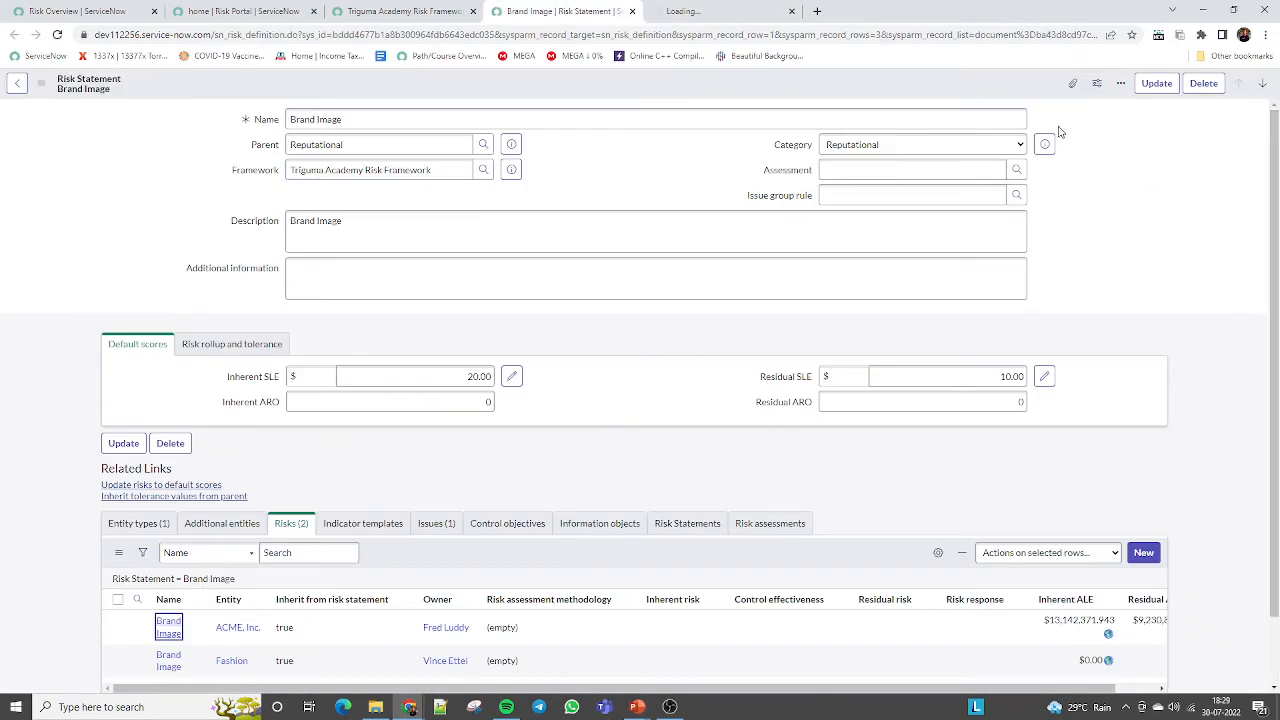
{"action": "right_click", "coordinate": [962, 87]}
{"action": "left_click", "coordinate": [988, 94]}
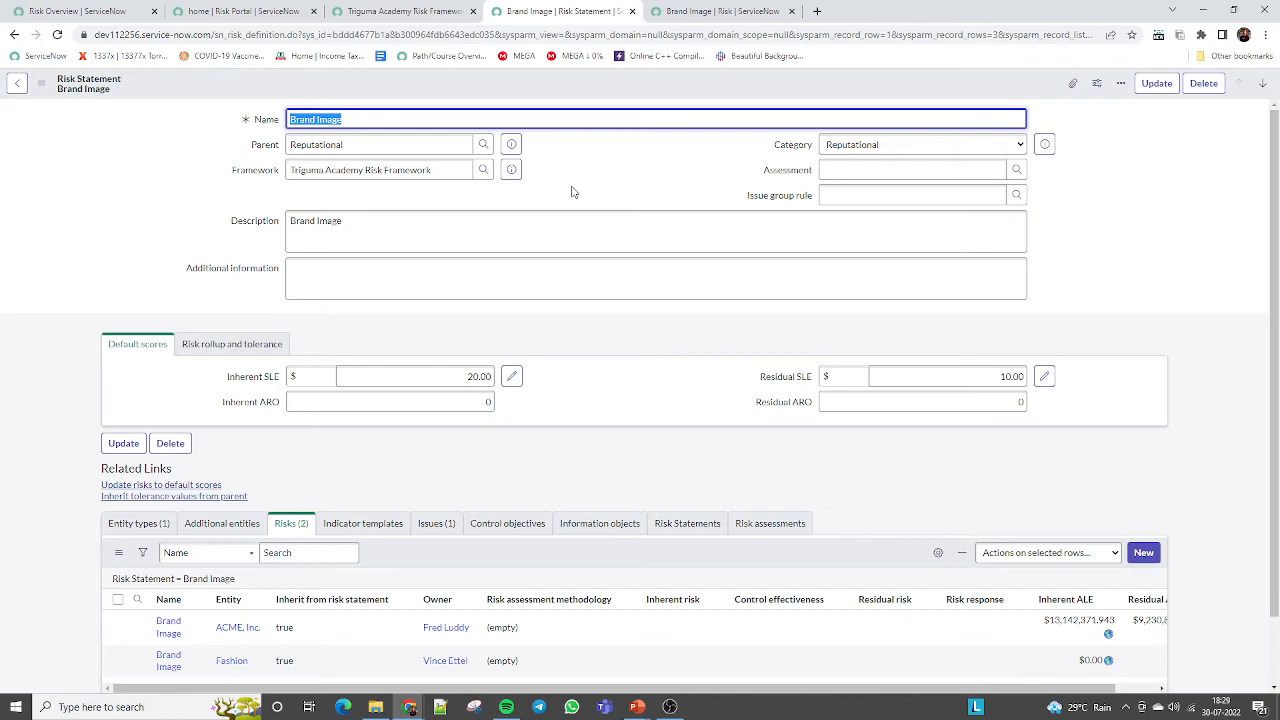
Step: Examine the scoring details of the ACME, Inc. Brand Image risk, including inherent ALE, inherent score, calculated ALE and calculated score
{"action": "left_click", "coordinate": [678, 10]}
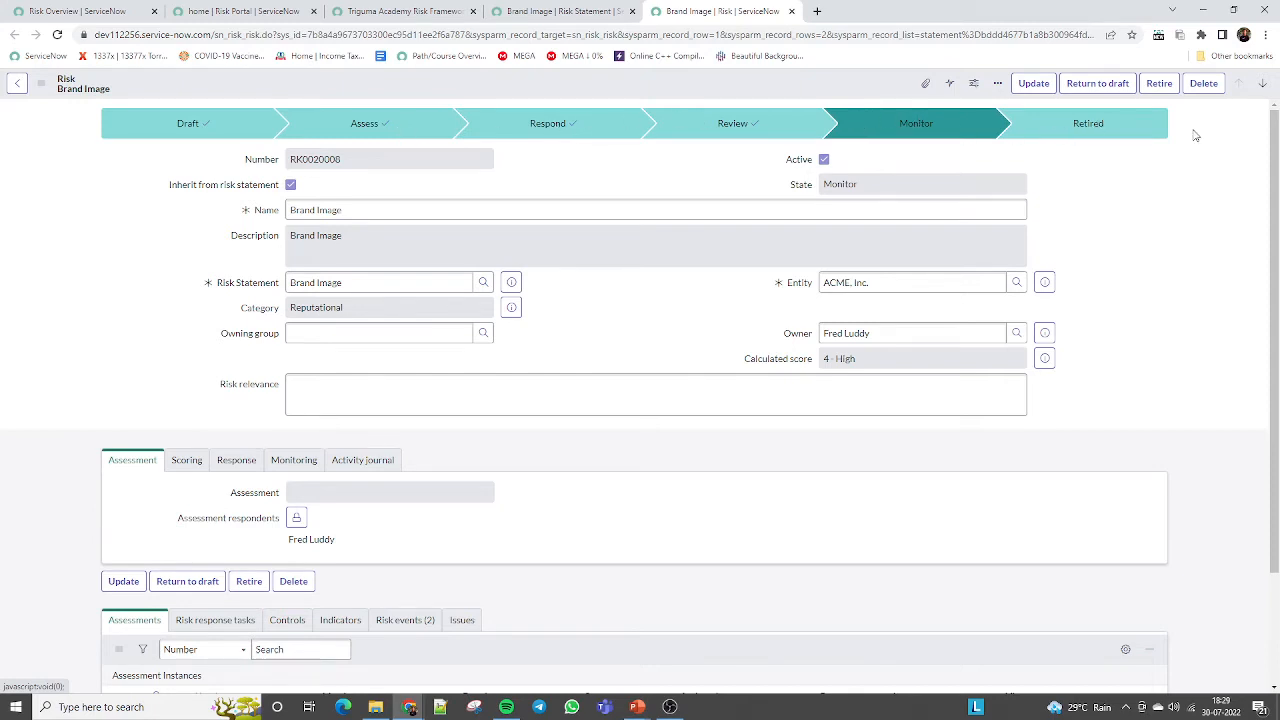
{"action": "left_click_drag", "start_coordinate": [1278, 175], "coordinate": [1278, 266]}
{"action": "left_click", "coordinate": [184, 345]}
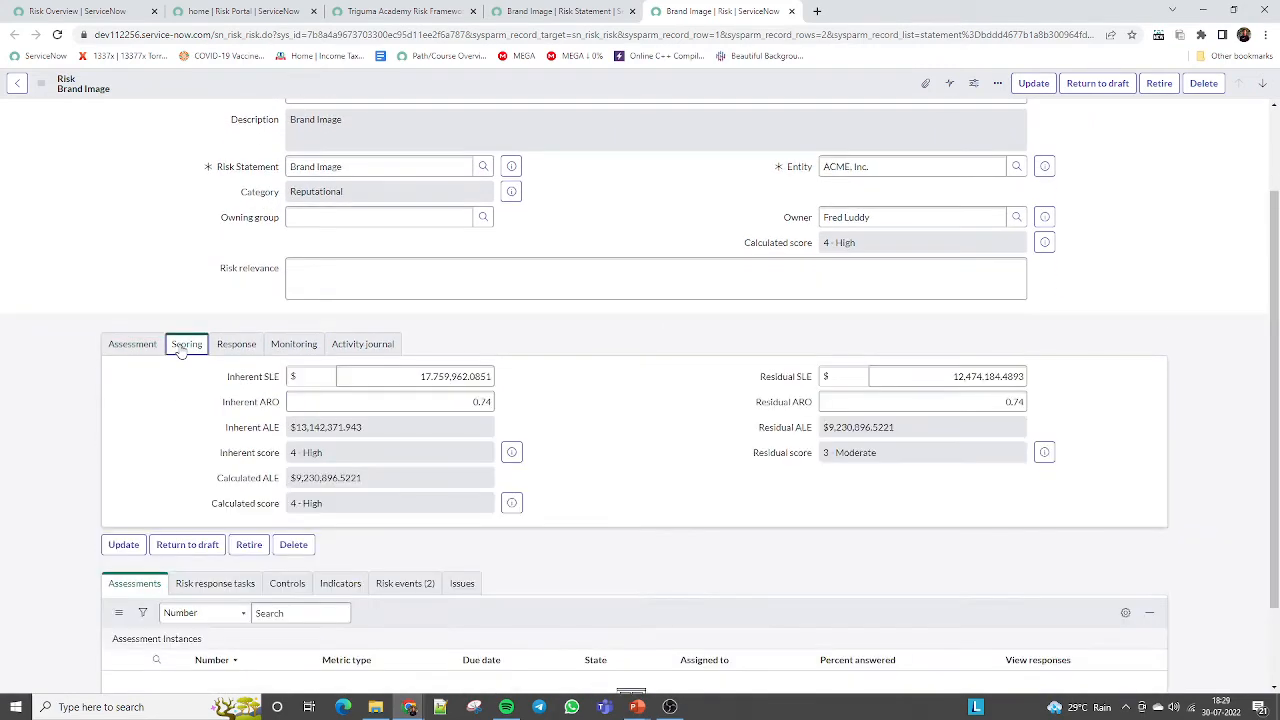
{"action": "left_click_drag", "start_coordinate": [225, 432], "coordinate": [289, 430]}
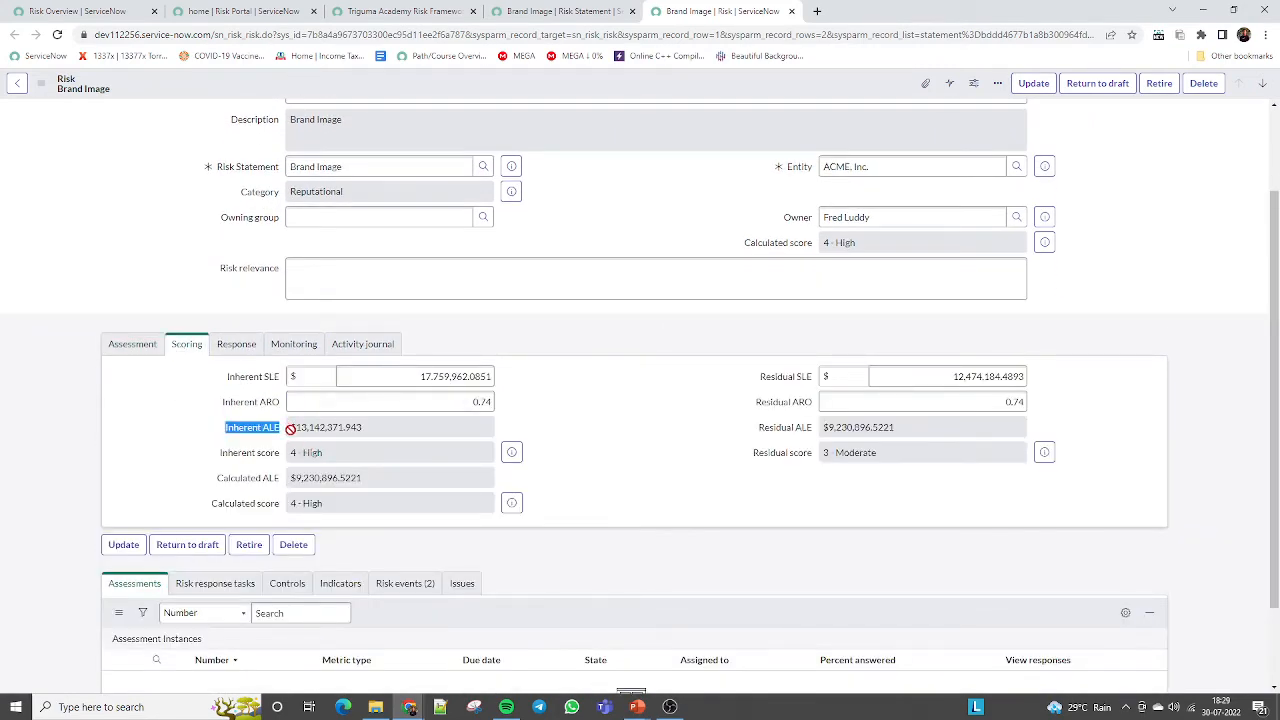
{"action": "left_click", "coordinate": [320, 430]}
{"action": "left_click_drag", "start_coordinate": [394, 432], "coordinate": [275, 443]}
{"action": "left_click_drag", "start_coordinate": [199, 463], "coordinate": [283, 451]}
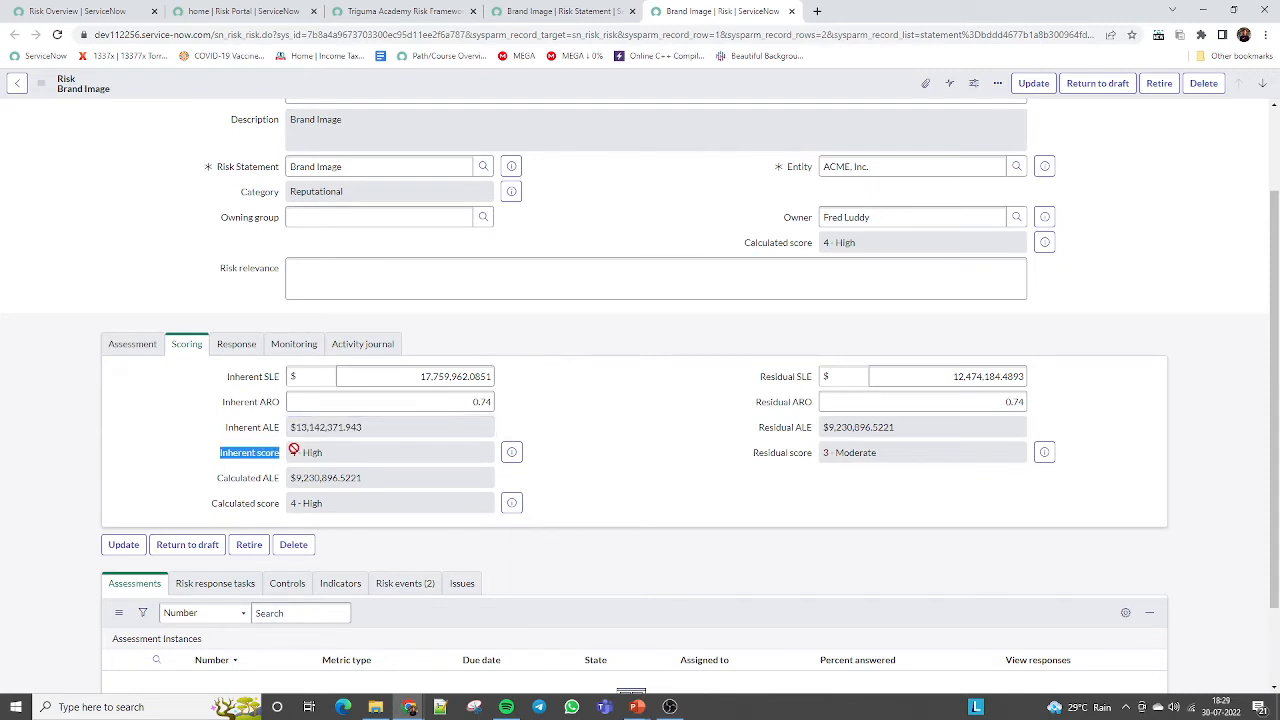
{"action": "left_click", "coordinate": [324, 450]}
{"action": "left_click_drag", "start_coordinate": [213, 491], "coordinate": [286, 486]}
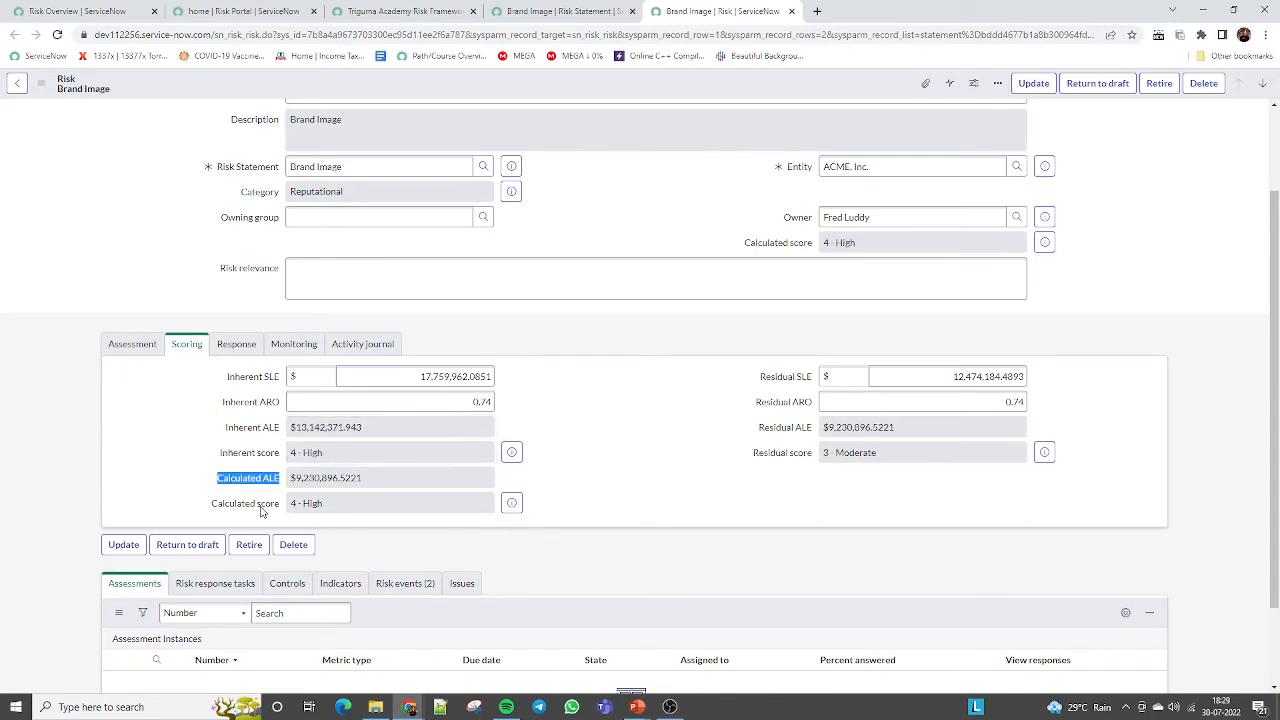
{"action": "left_click_drag", "start_coordinate": [201, 524], "coordinate": [343, 502]}
{"action": "triple_click", "coordinate": [343, 502]}
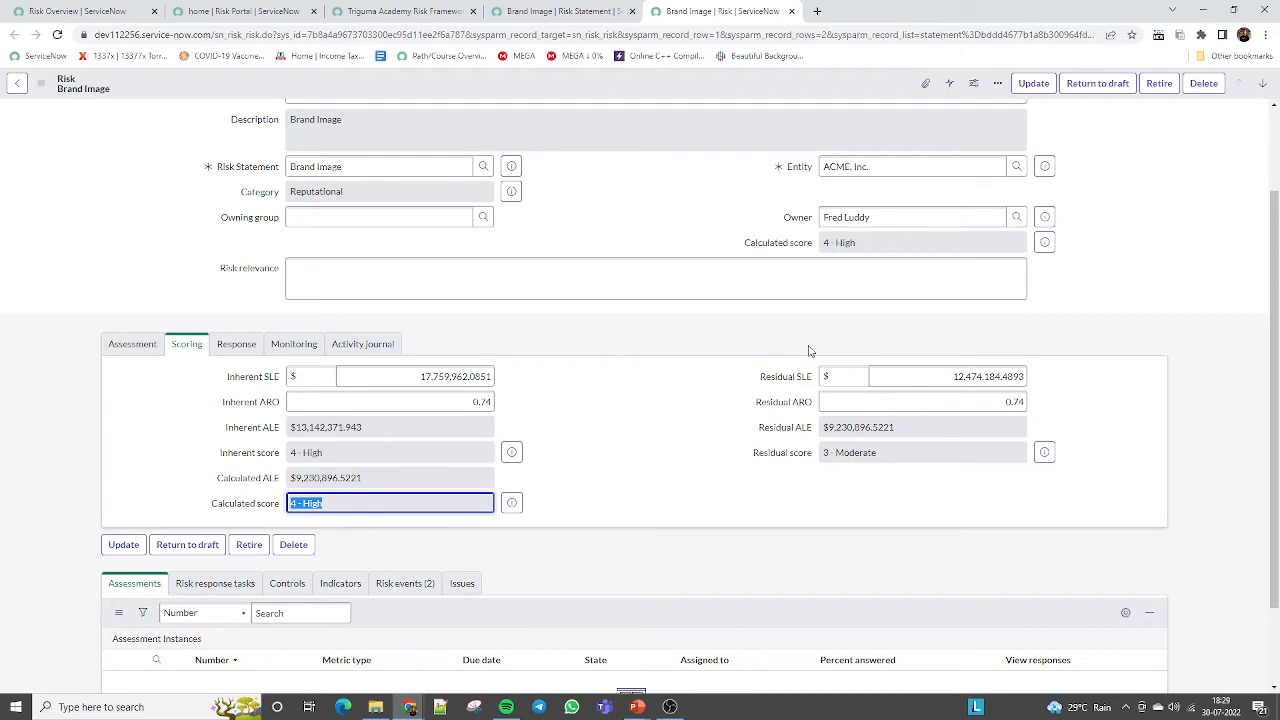
Step: Review the Brand Image risk's response, monitoring, activity journal and assessment details
{"action": "left_click", "coordinate": [246, 346]}
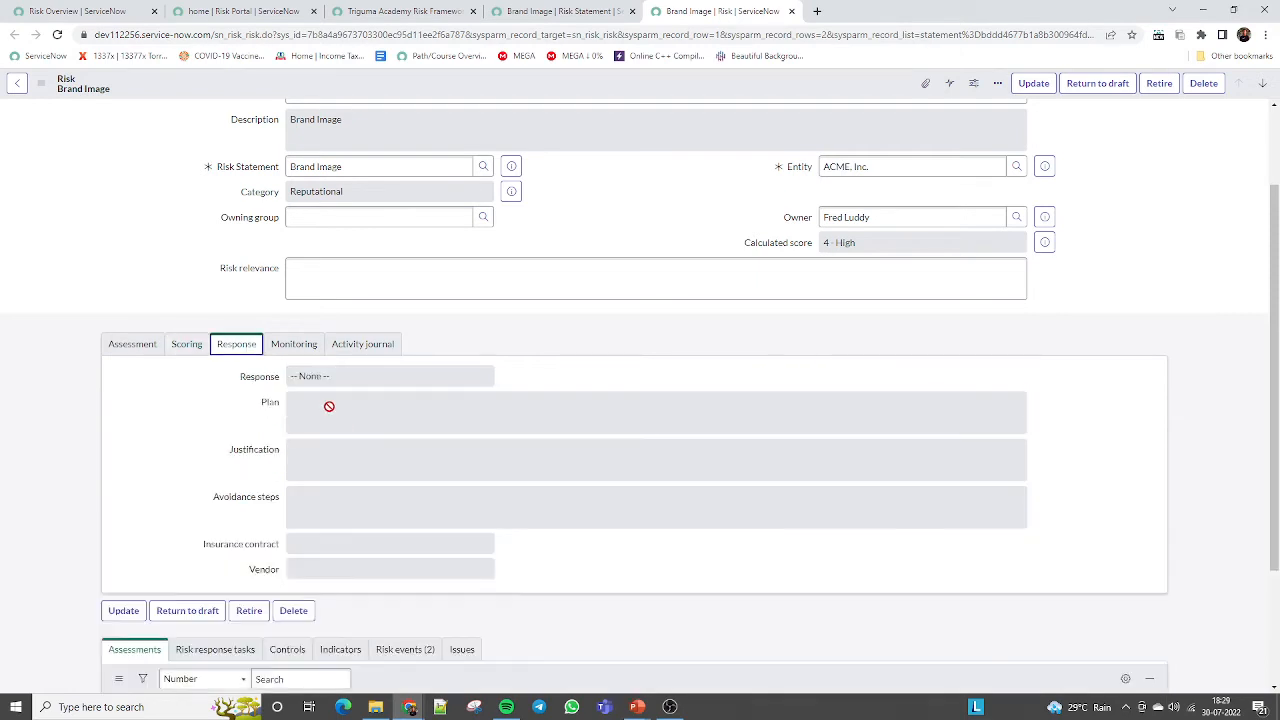
{"action": "left_click", "coordinate": [292, 346]}
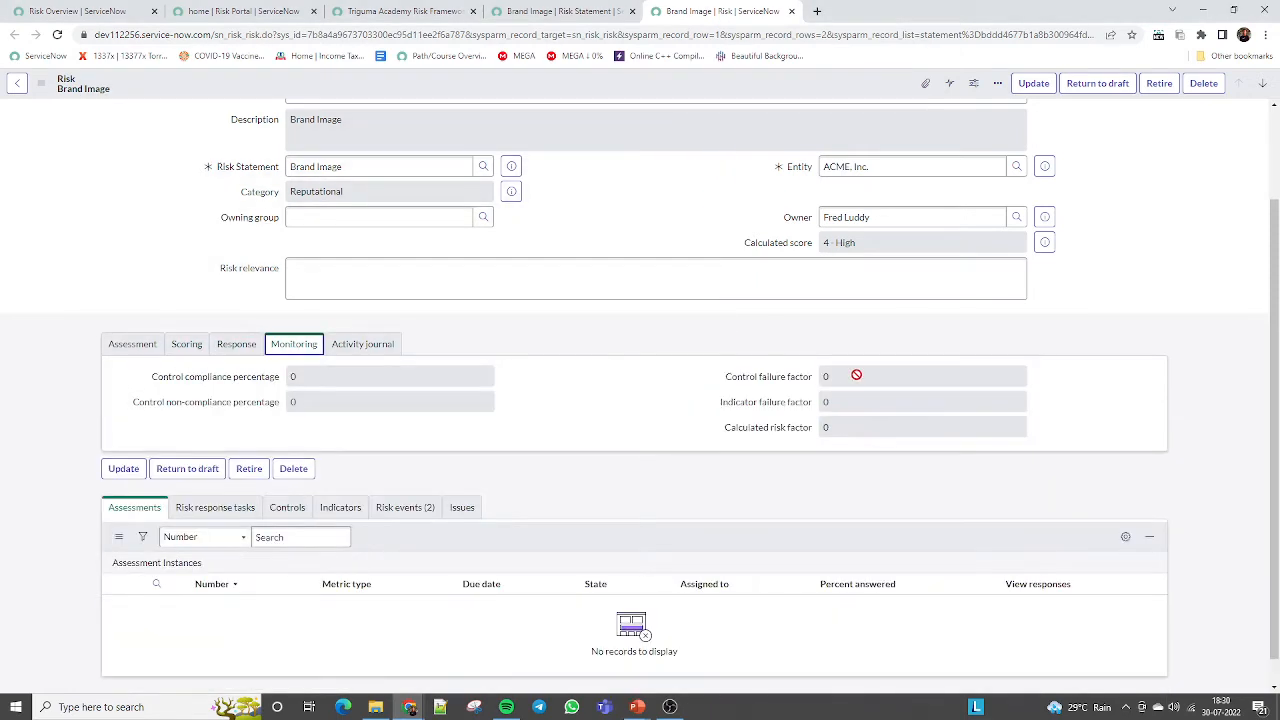
{"action": "key", "text": "Tab"}
{"action": "left_click", "coordinate": [363, 344]}
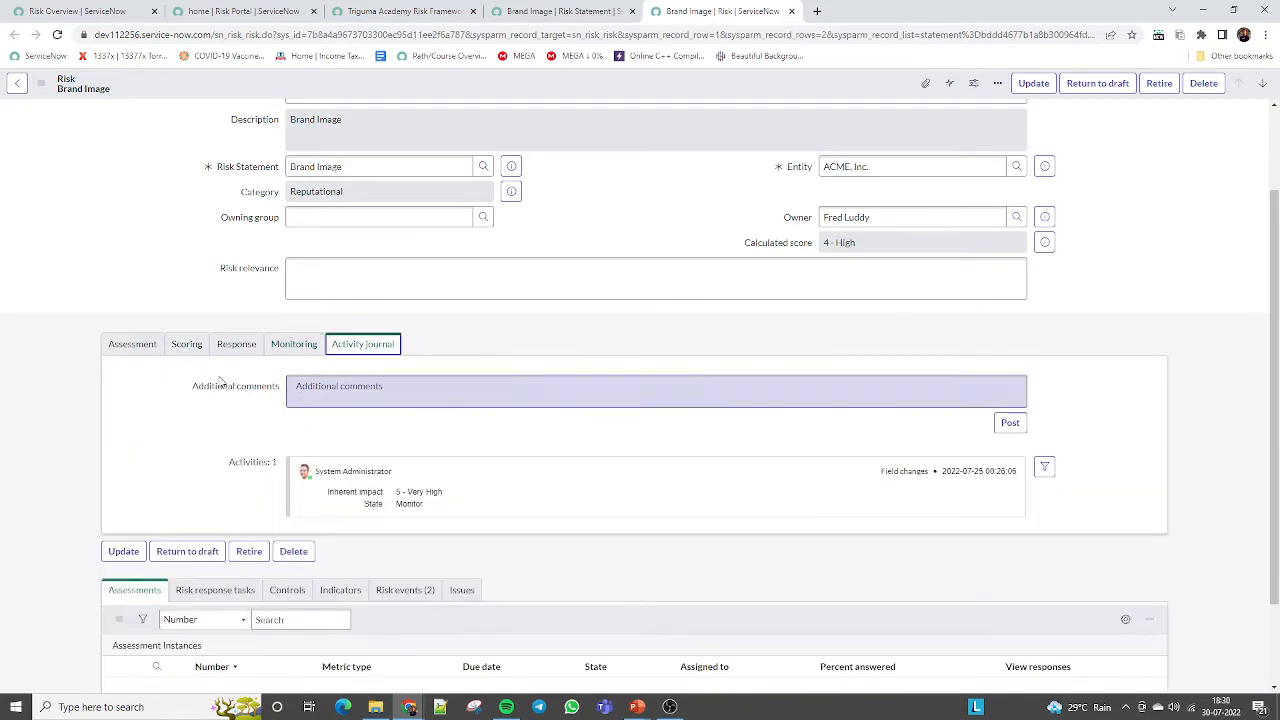
{"action": "left_click", "coordinate": [132, 344]}
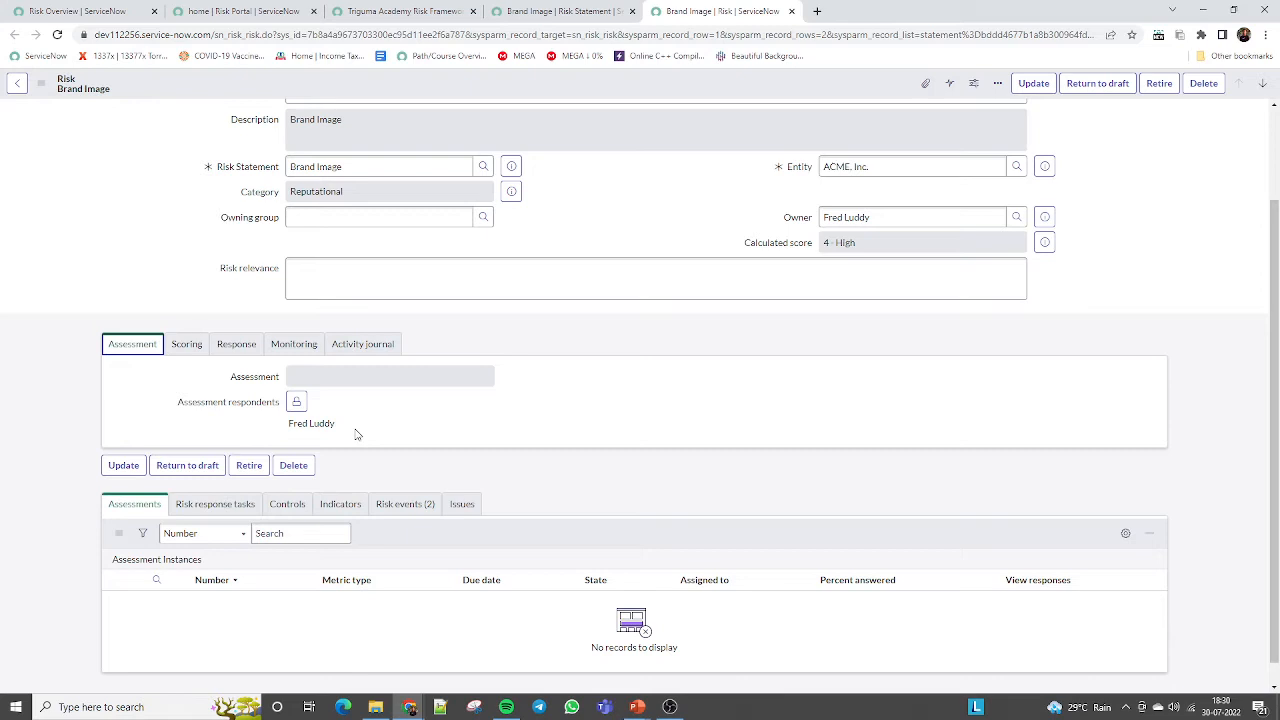
Step: Review the indicators, risk events and issues related to the Brand Image risk
{"action": "left_click", "coordinate": [340, 504]}
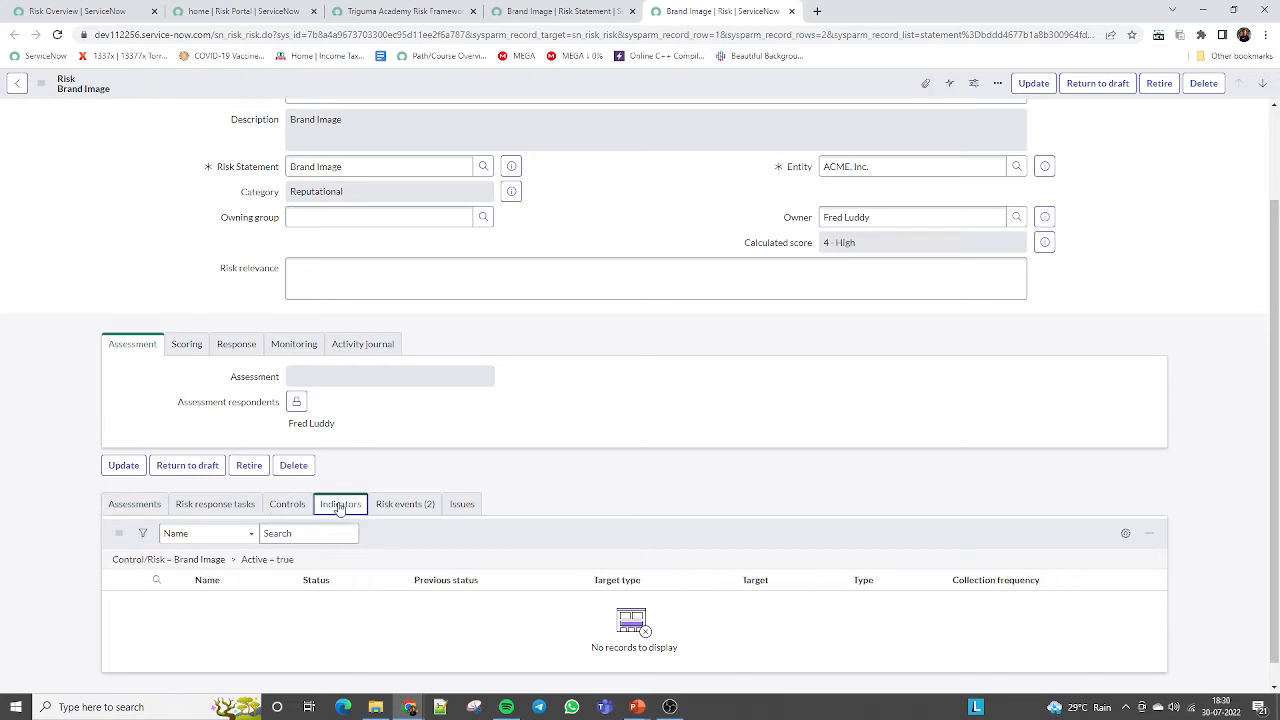
{"action": "left_click", "coordinate": [420, 505]}
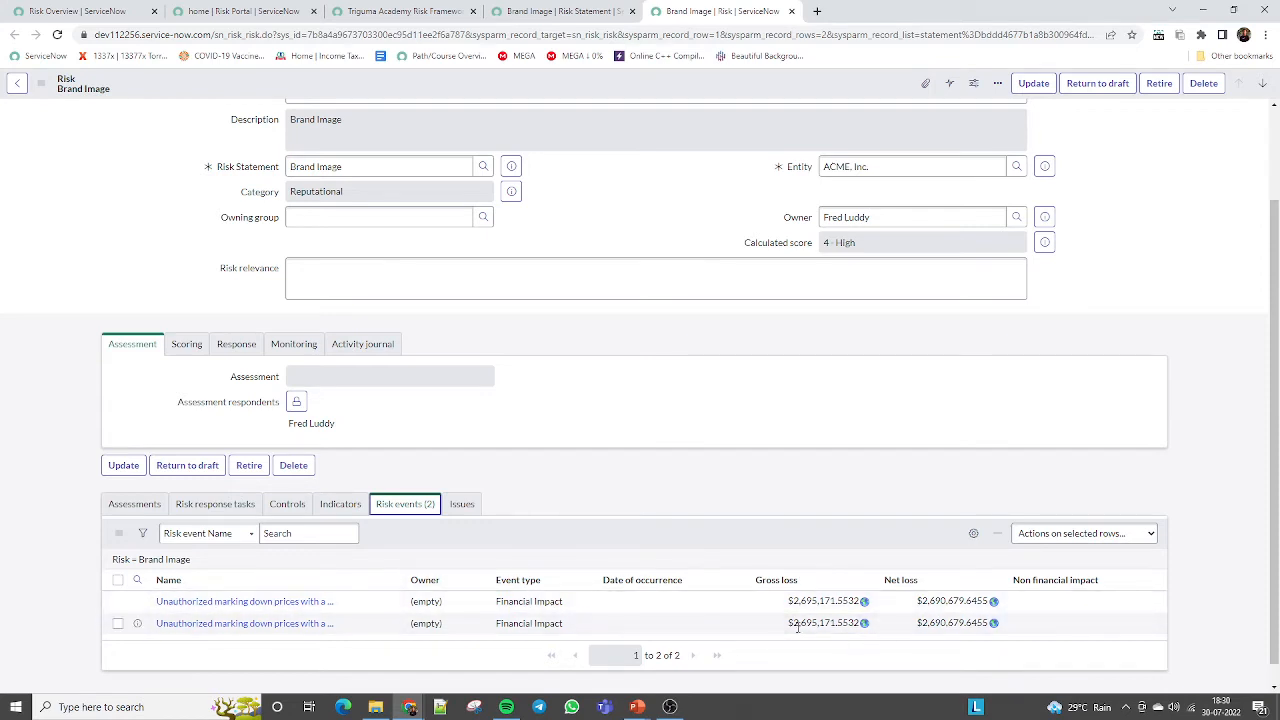
{"action": "left_click", "coordinate": [461, 504]}
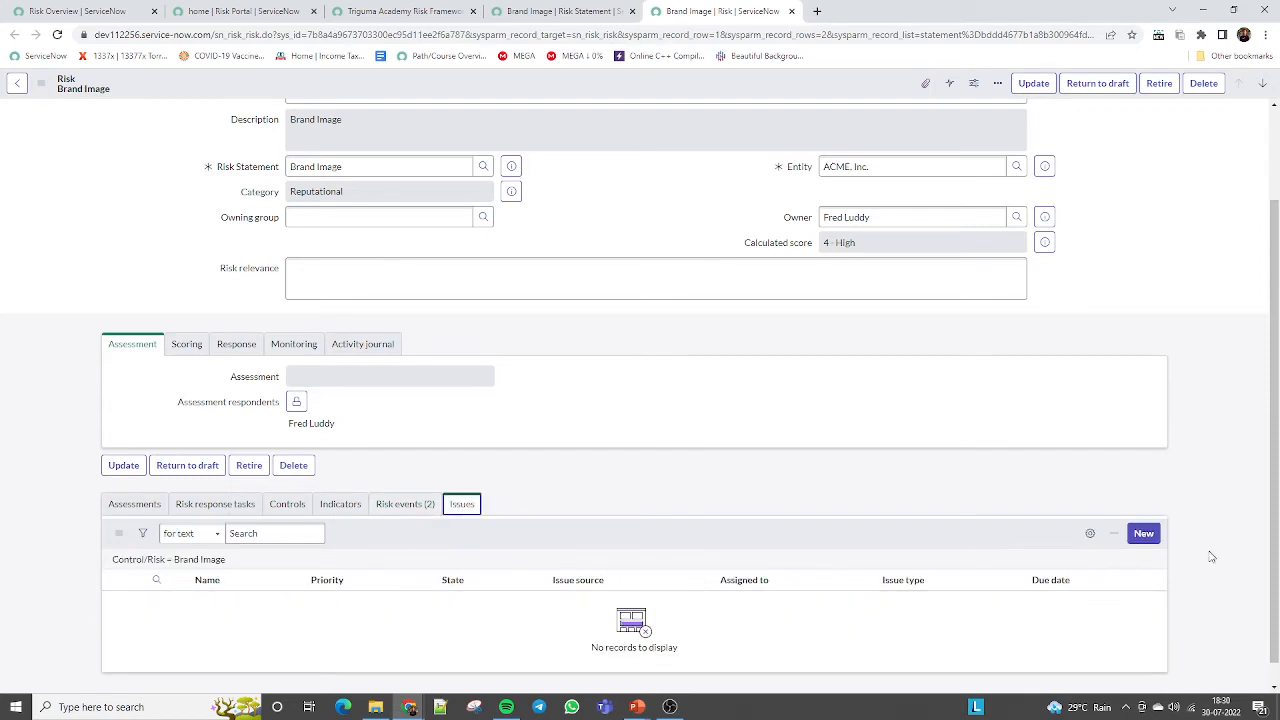
{"action": "scroll", "coordinate": [1097, 339], "scroll_direction": "up", "scroll_amount": 2}
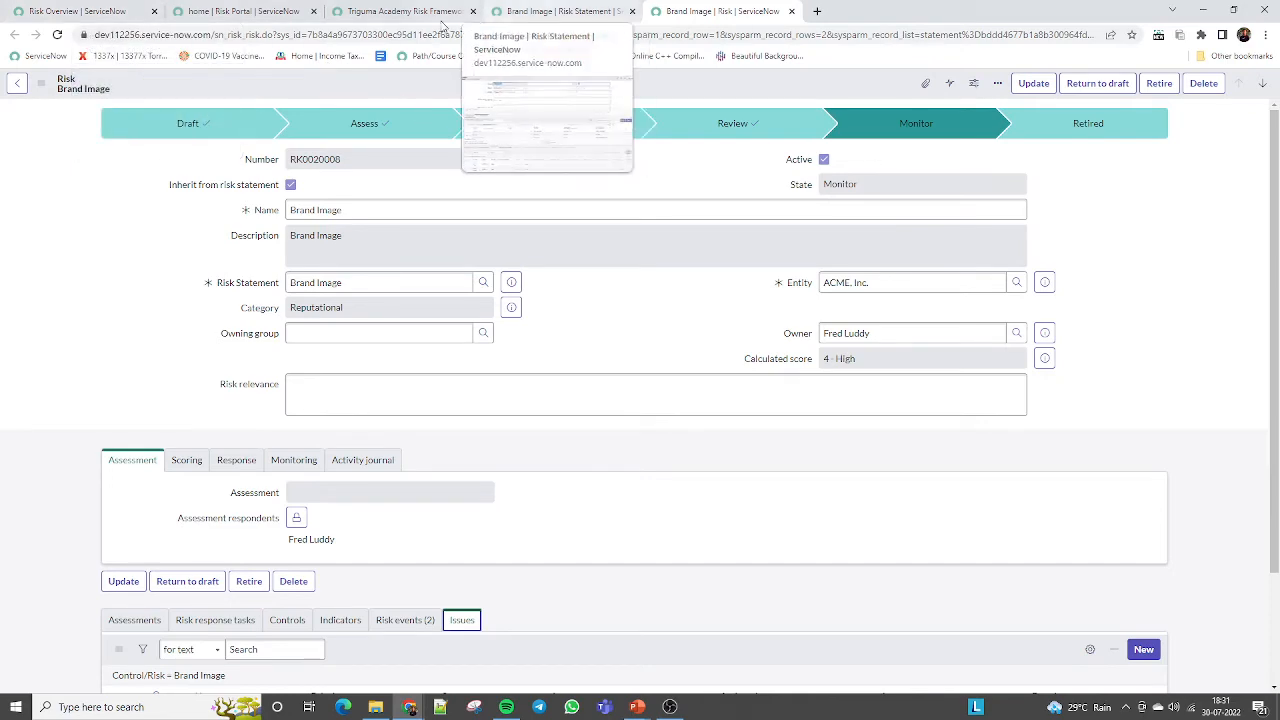
Step: Return to the Triguma Academy Risk Framework record and view its related entity types and risk statements
{"action": "left_click", "coordinate": [261, 14]}
{"action": "left_click", "coordinate": [86, 14]}
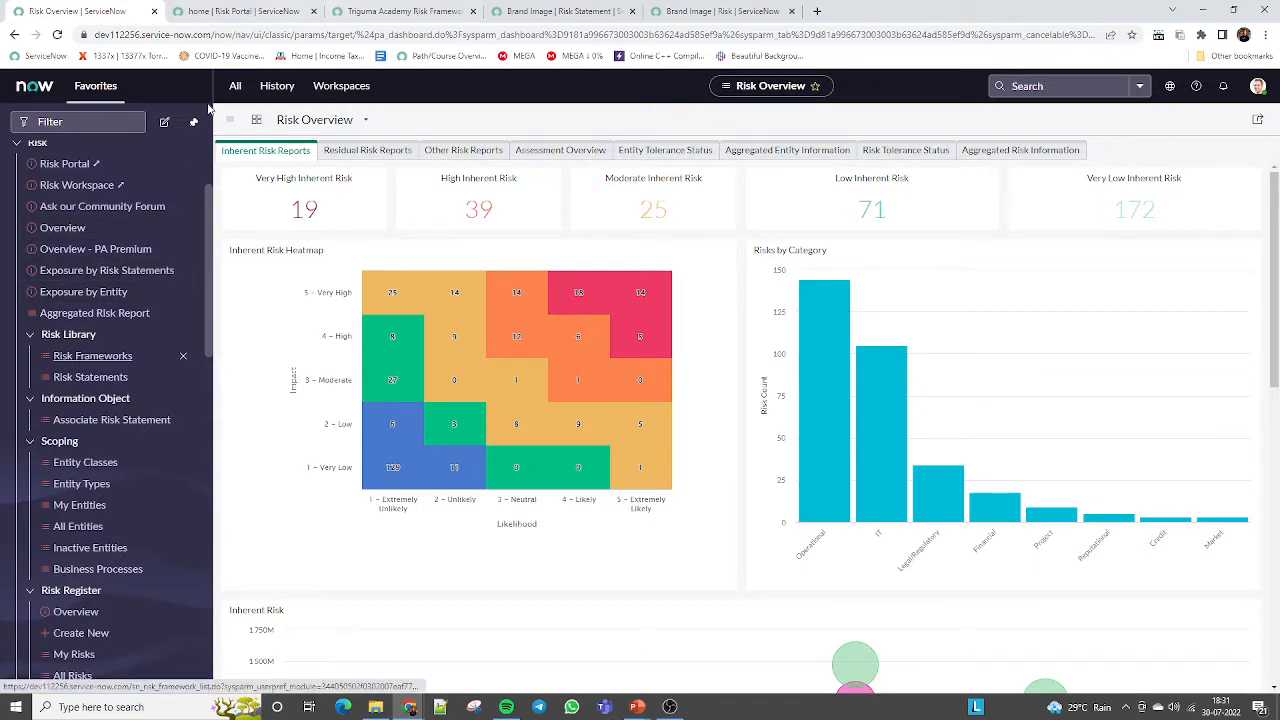
{"action": "left_click", "coordinate": [296, 11]}
{"action": "left_click", "coordinate": [386, 11]}
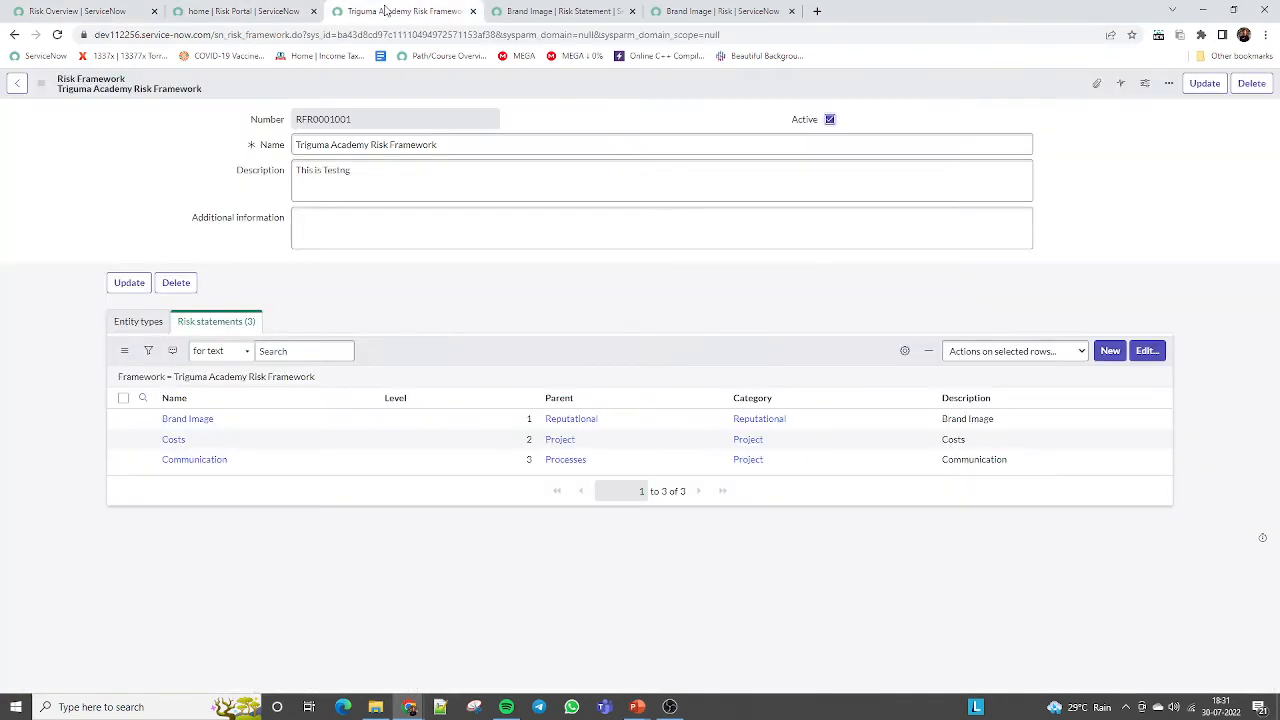
{"action": "left_click", "coordinate": [128, 326]}
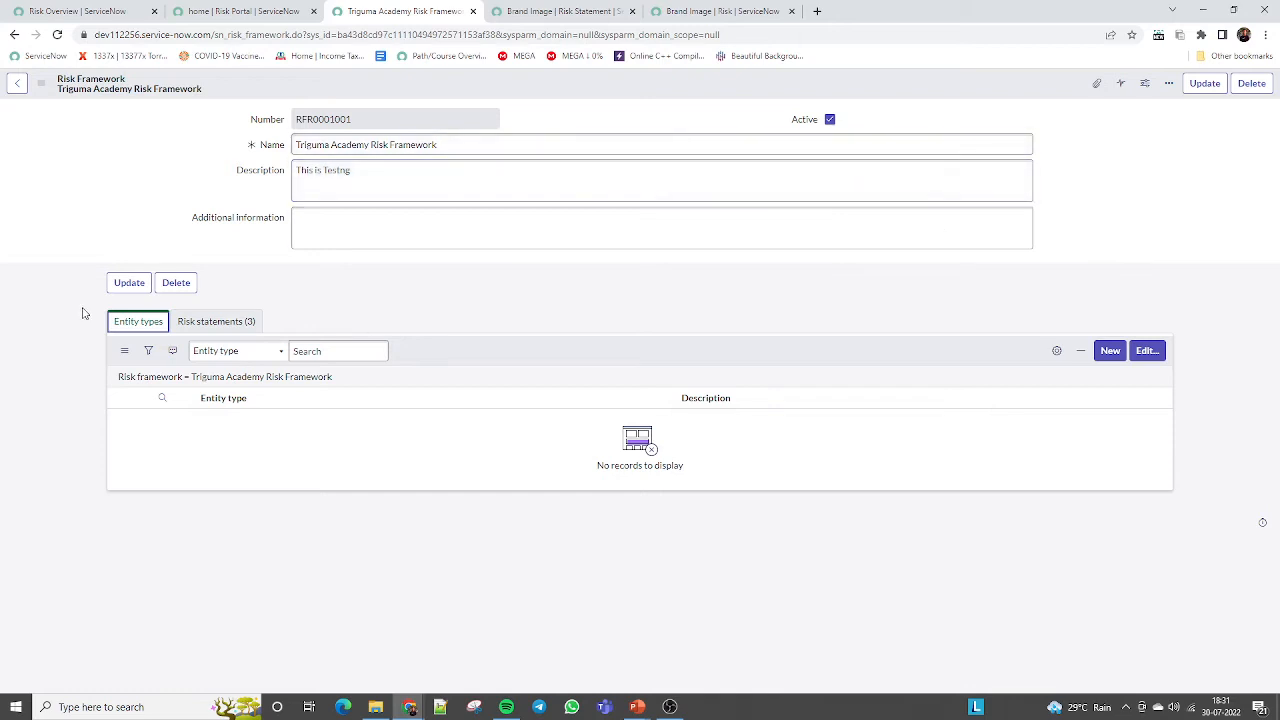
{"action": "left_click", "coordinate": [214, 322]}
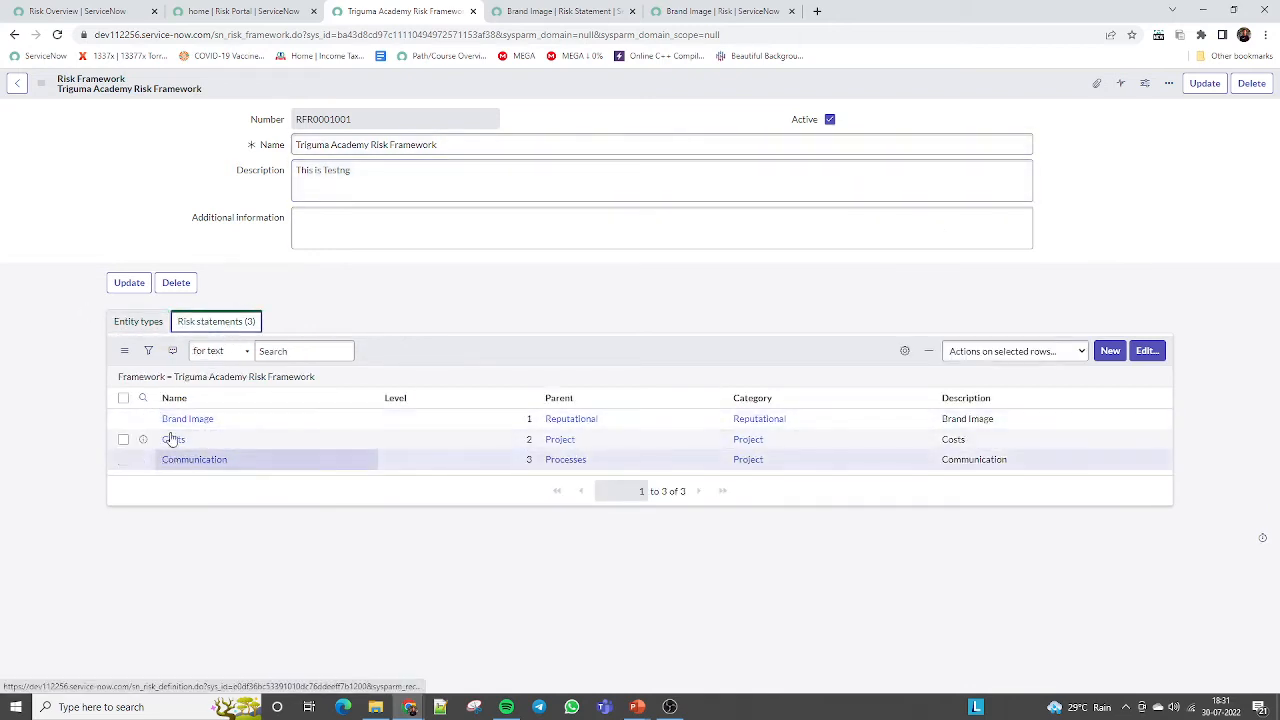
{"action": "left_click", "coordinate": [138, 322]}
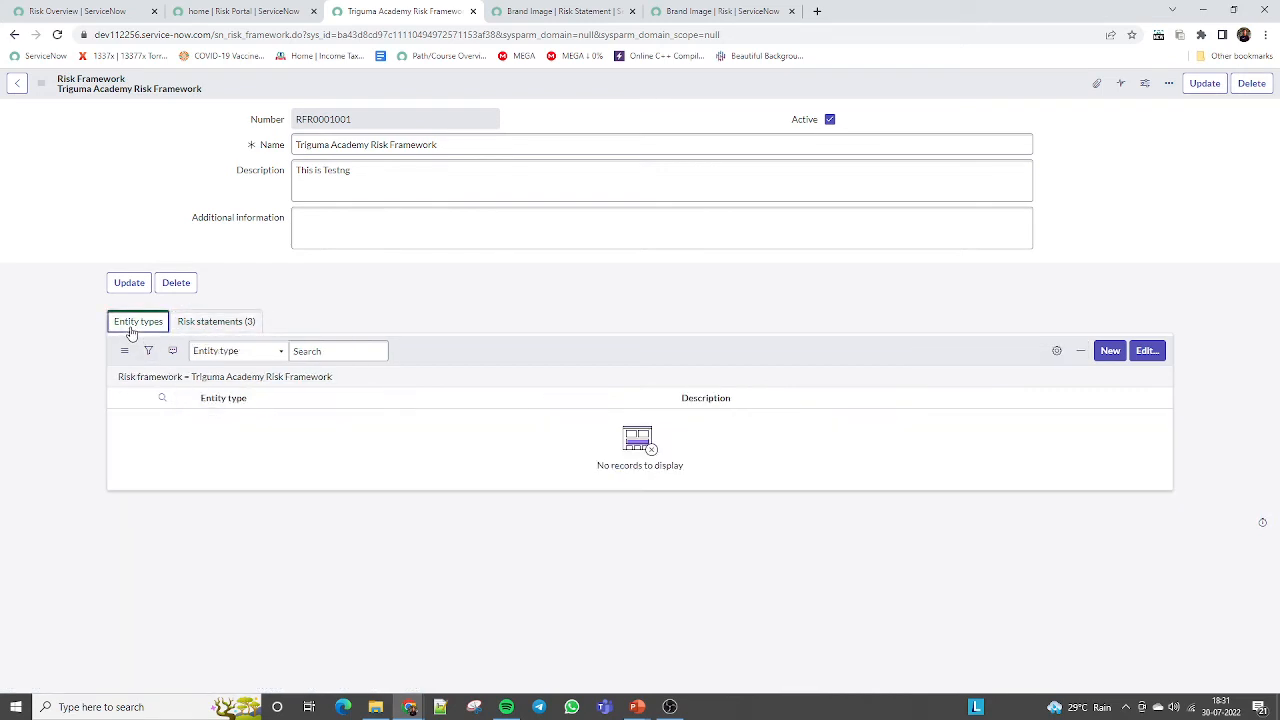
Step: Add the Vendors entity type to the Triguma Academy Risk Framework, save it and dismiss the notification
{"action": "left_click", "coordinate": [1150, 350]}
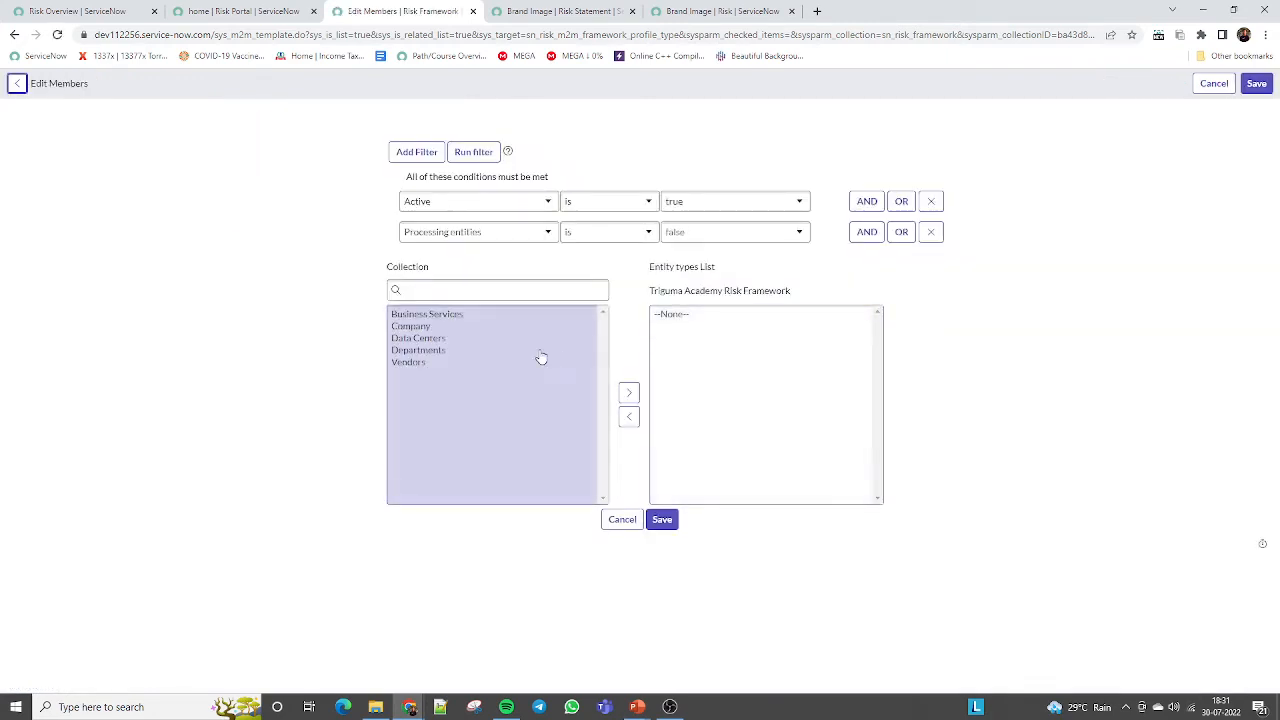
{"action": "left_click", "coordinate": [441, 317]}
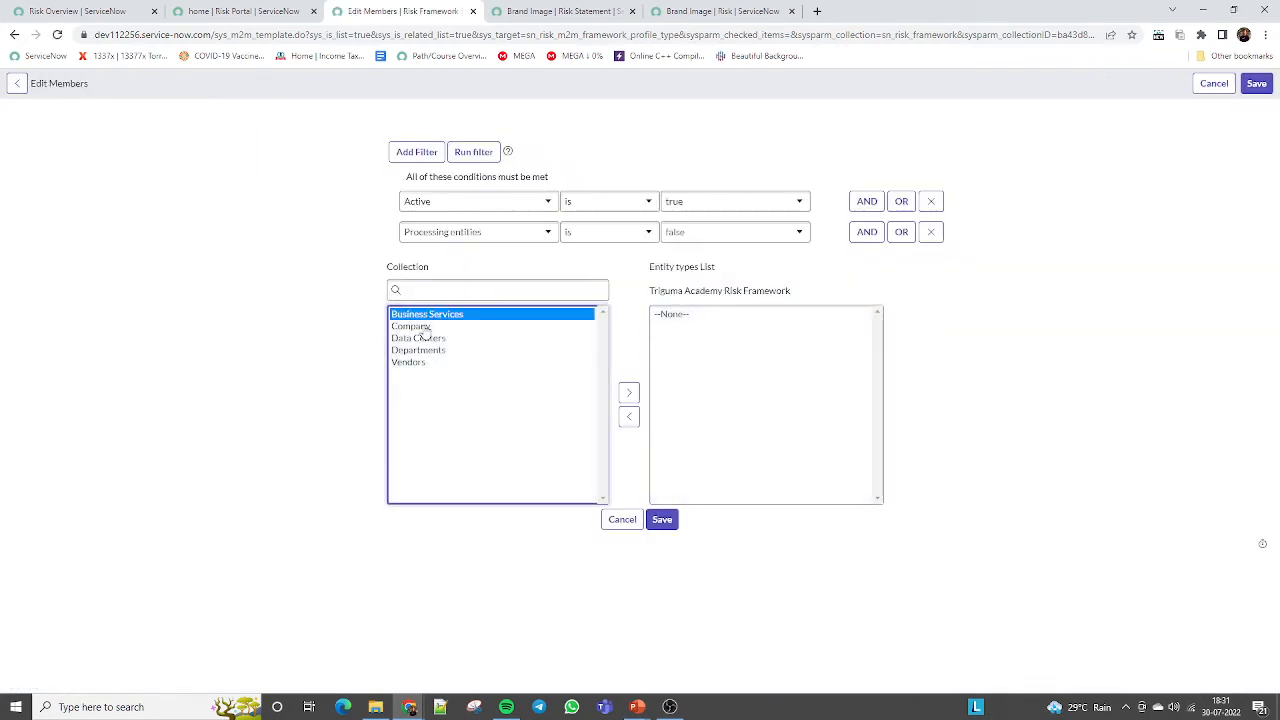
{"action": "left_click", "coordinate": [420, 328]}
{"action": "left_click", "coordinate": [433, 341]}
{"action": "left_click", "coordinate": [431, 351]}
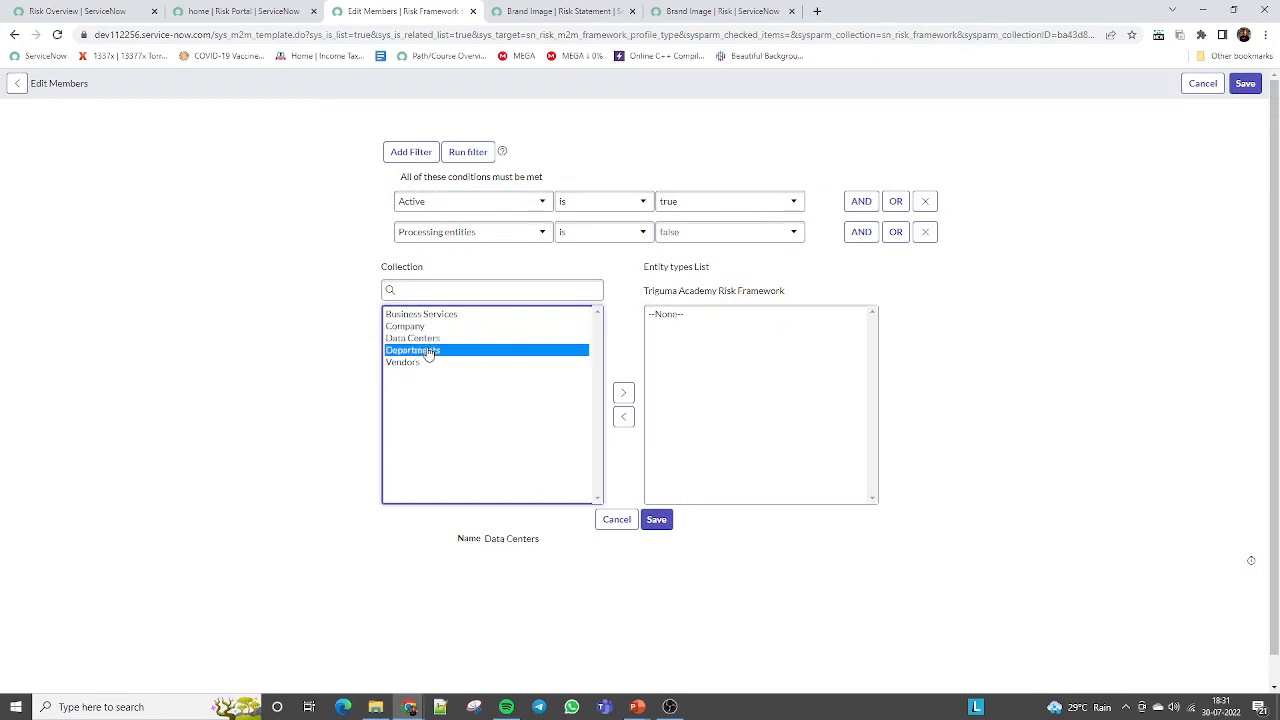
{"action": "left_click", "coordinate": [420, 363]}
{"action": "double_click", "coordinate": [418, 366]}
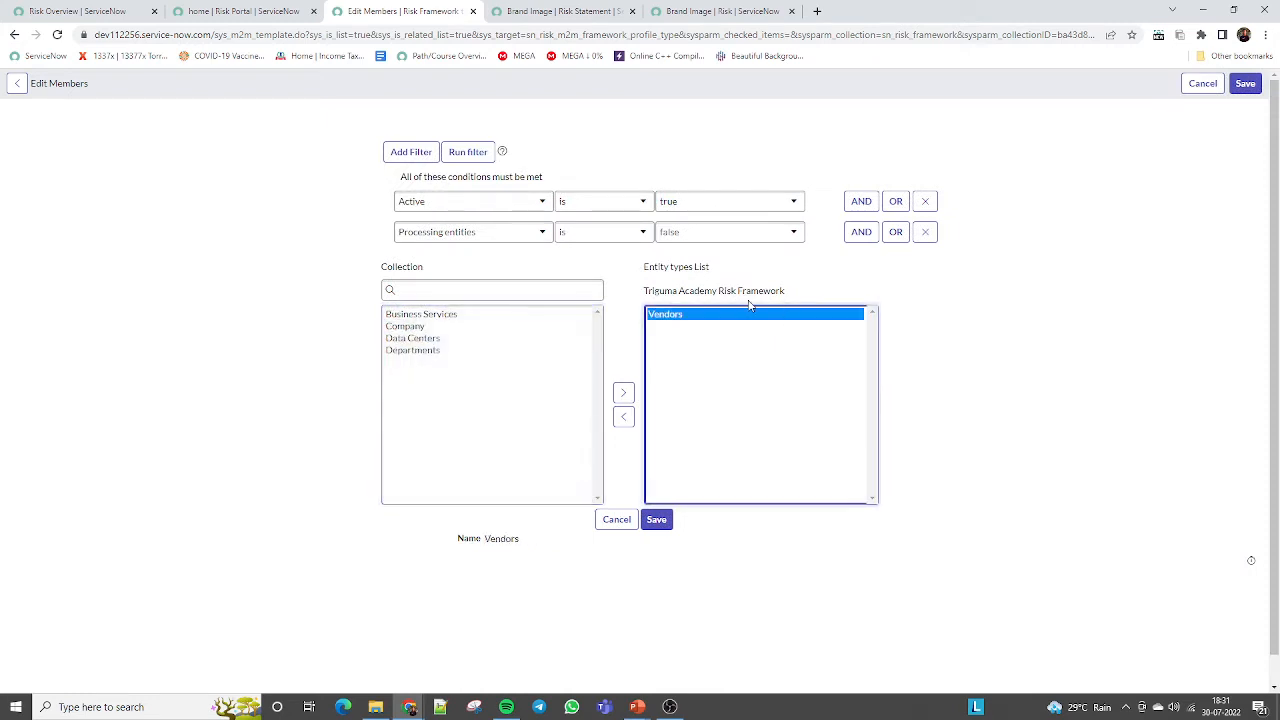
{"action": "left_click", "coordinate": [656, 519]}
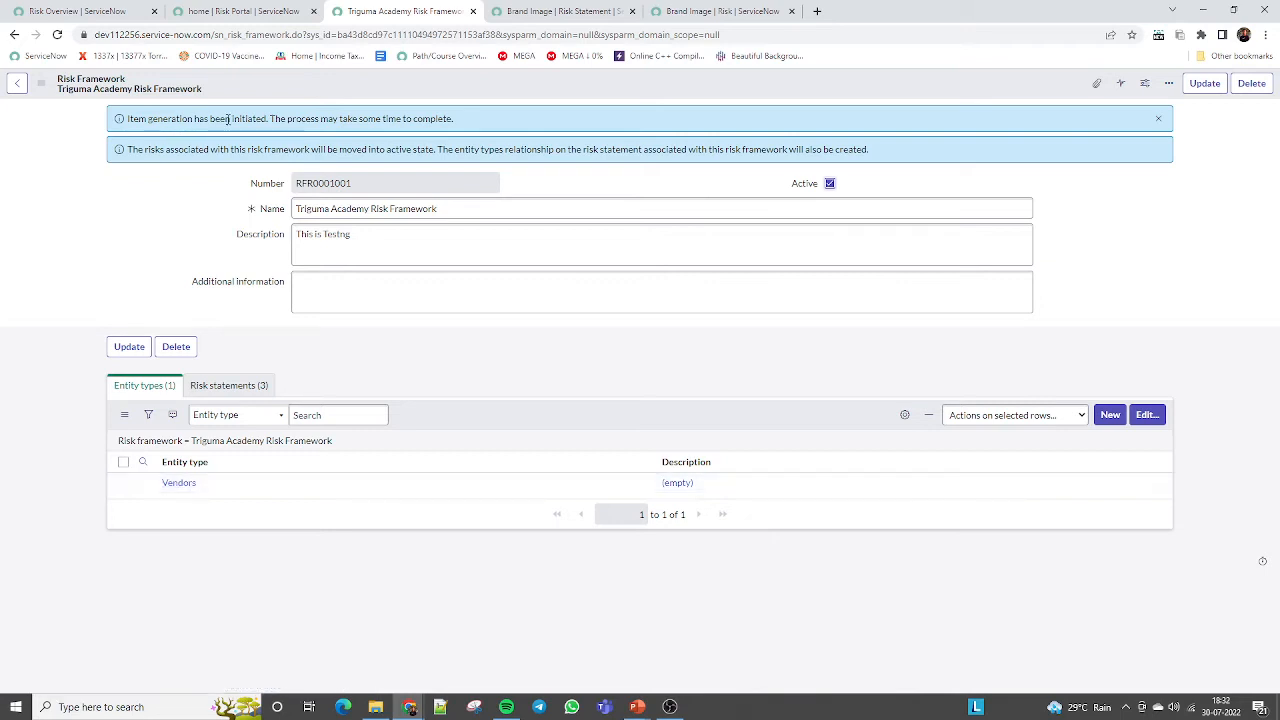
{"action": "left_click_drag", "start_coordinate": [301, 118], "coordinate": [449, 118]}
{"action": "left_click", "coordinate": [482, 118]}
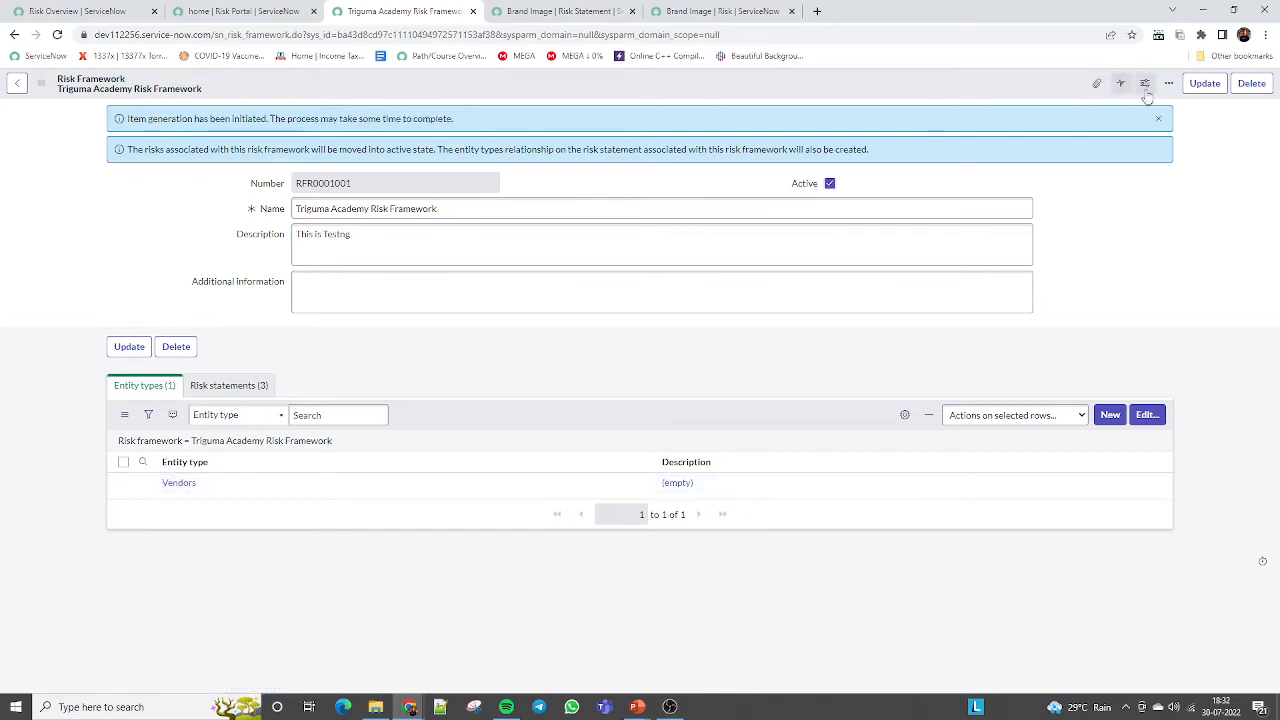
{"action": "left_click", "coordinate": [1160, 119]}
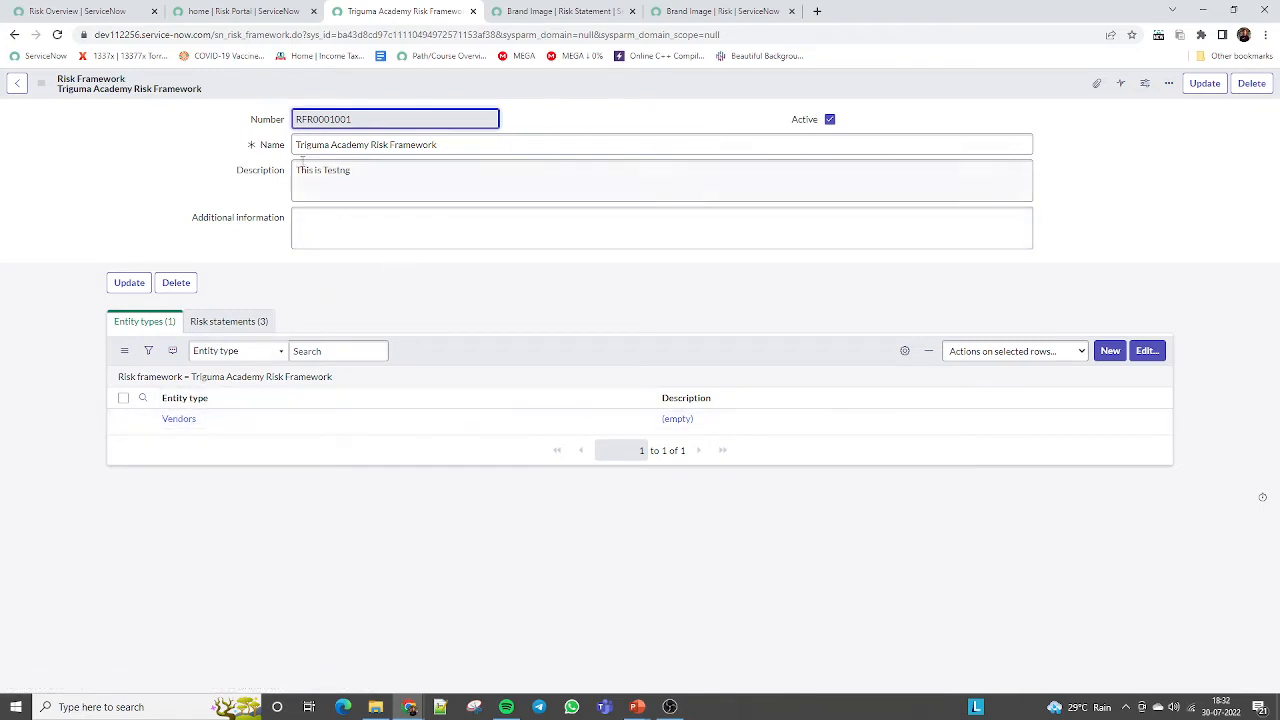
Step: Open the Vendors entity type record in a separate browser tab and review its compliance score and entities
{"action": "left_click", "coordinate": [176, 421], "text": "ctrl"}
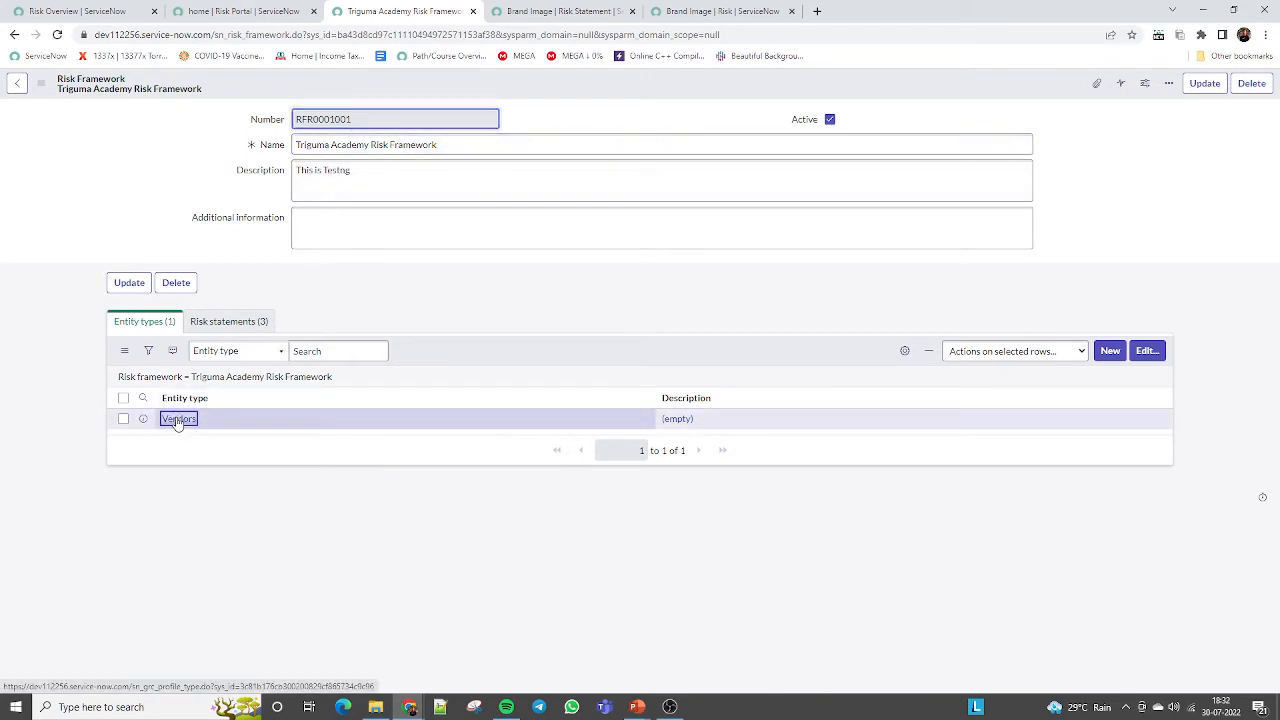
{"action": "left_click", "coordinate": [522, 14]}
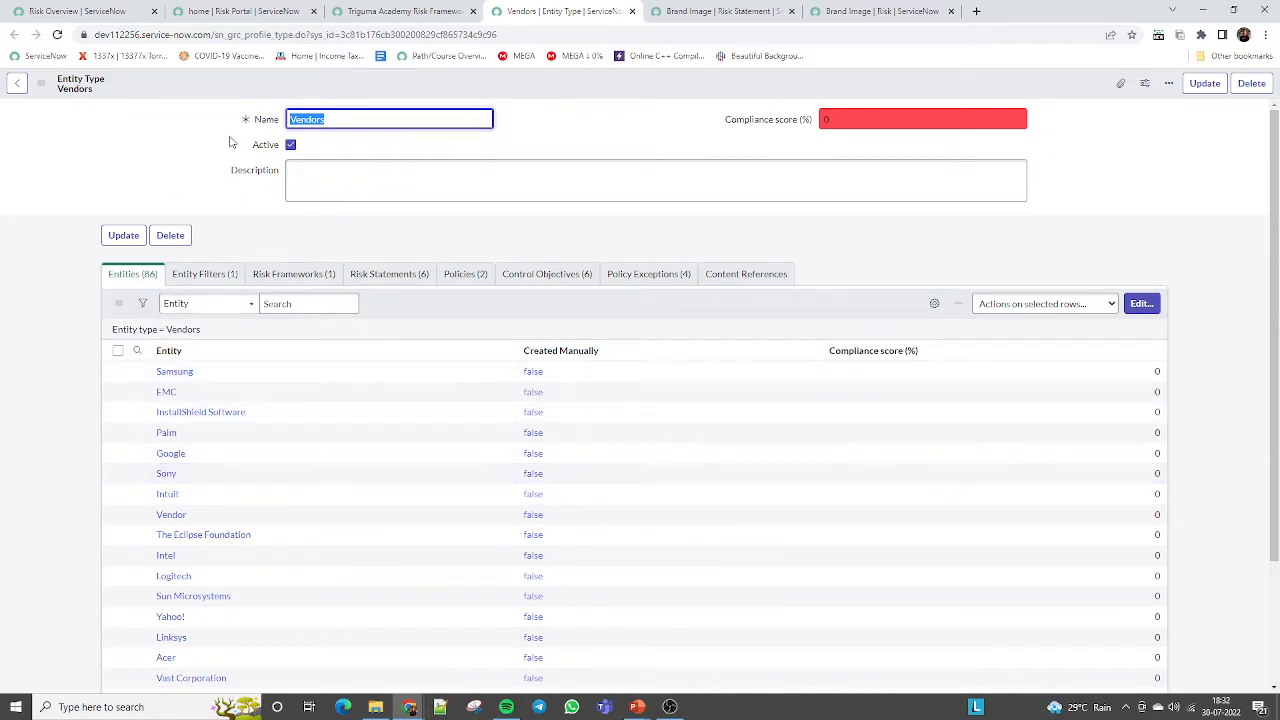
{"action": "left_click", "coordinate": [835, 119]}
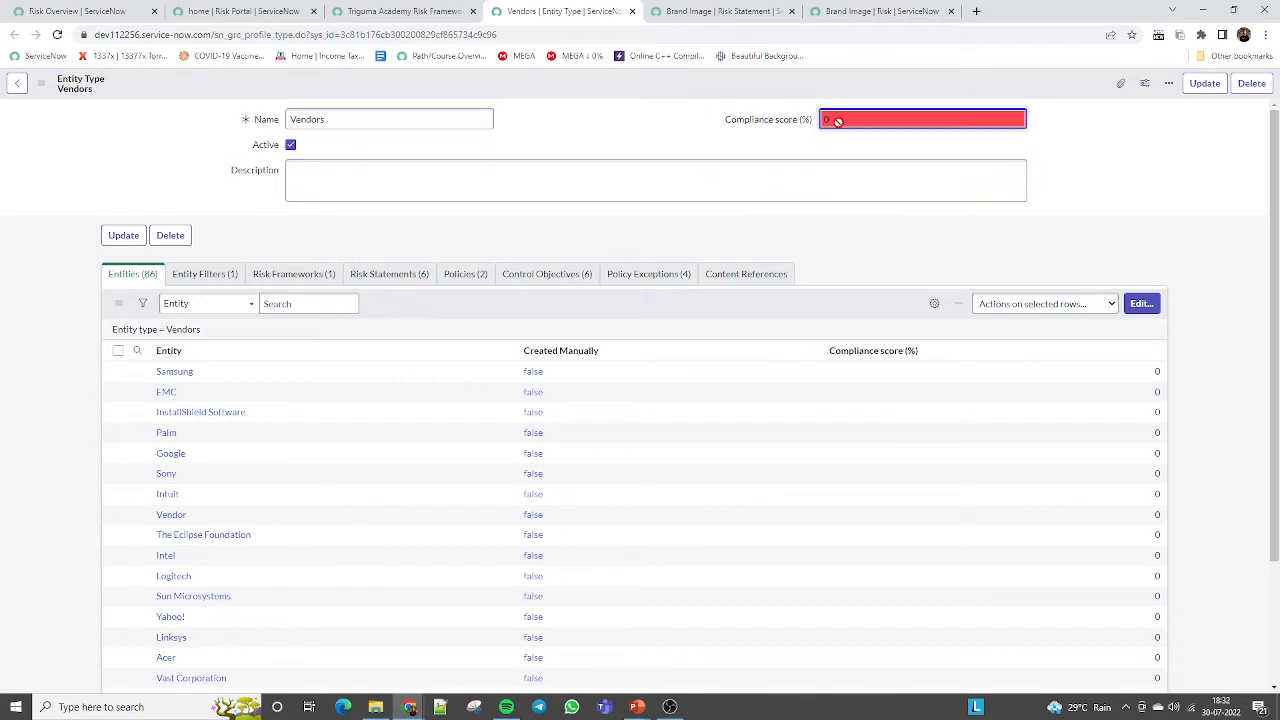
{"action": "left_click", "coordinate": [617, 144]}
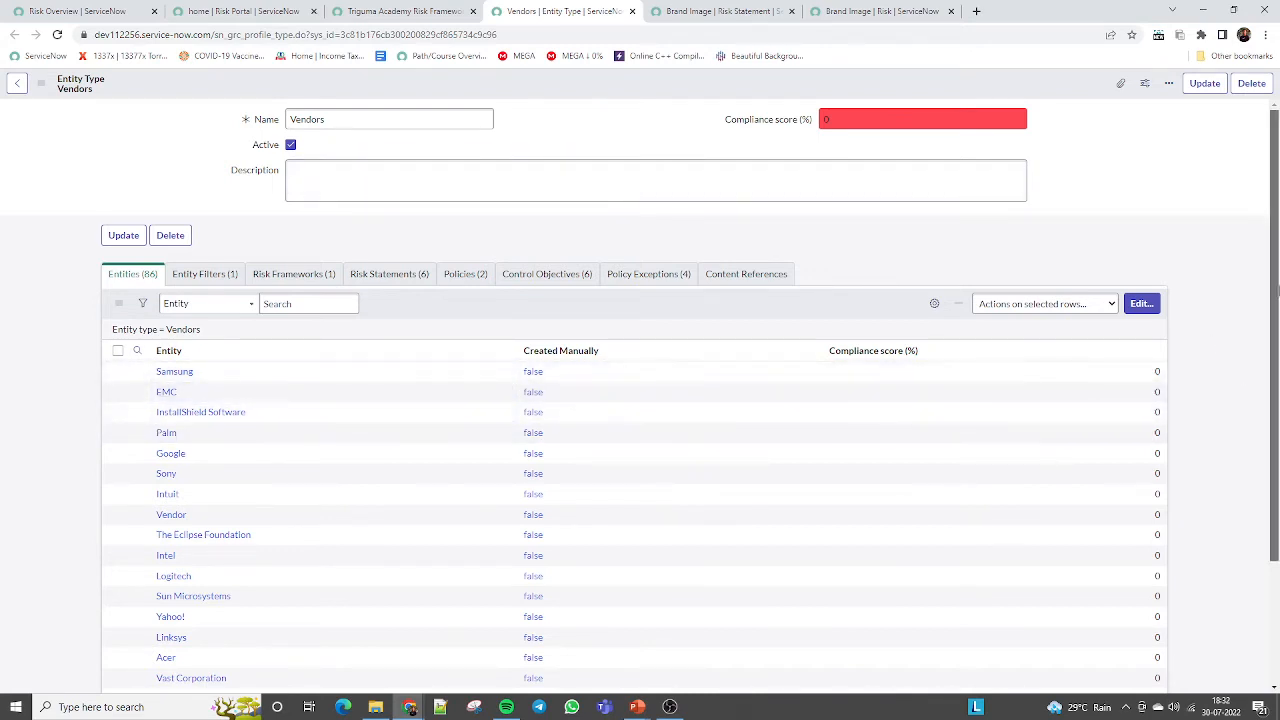
{"action": "mouse_move", "coordinate": [1275, 271]}
{"action": "left_mouse_down"}
{"action": "mouse_move", "coordinate": [1273, 462]}
{"action": "mouse_move", "coordinate": [1278, 268]}
{"action": "left_mouse_up"}
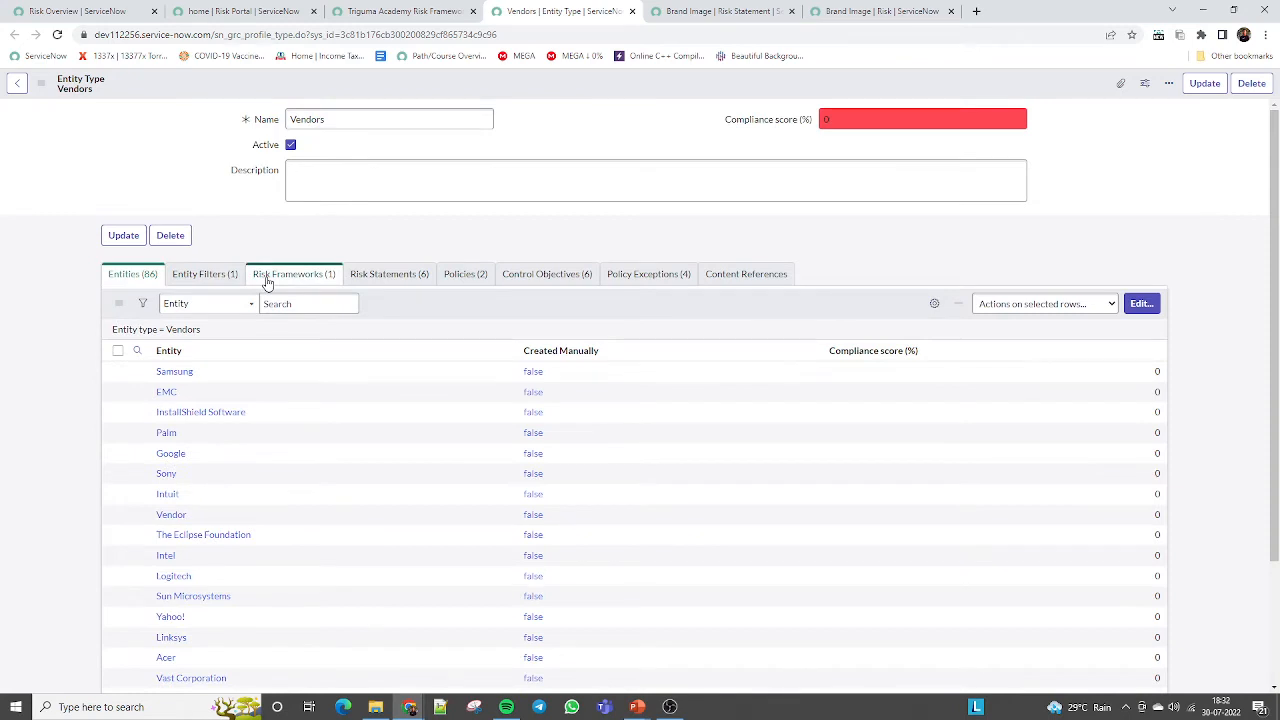
Step: Review the entity filters, risk frameworks, entities and risk statements related to the Vendors entity type
{"action": "left_click", "coordinate": [190, 277]}
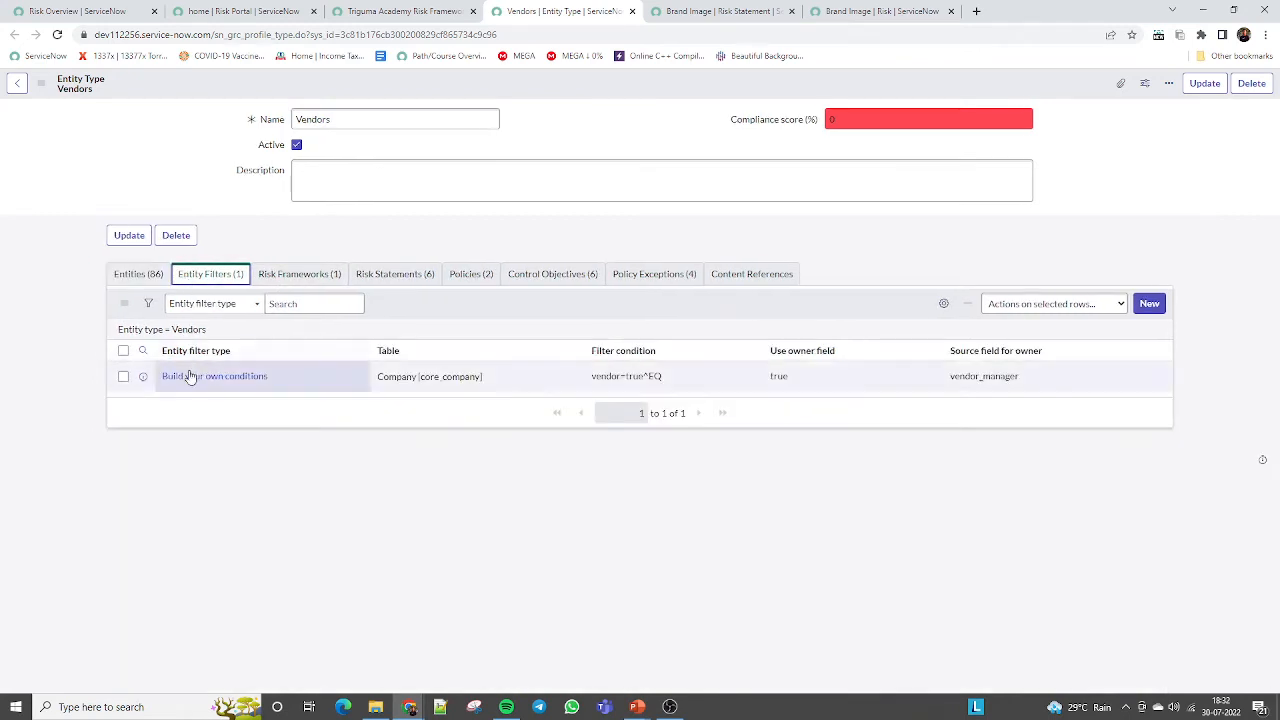
{"action": "left_click", "coordinate": [290, 277]}
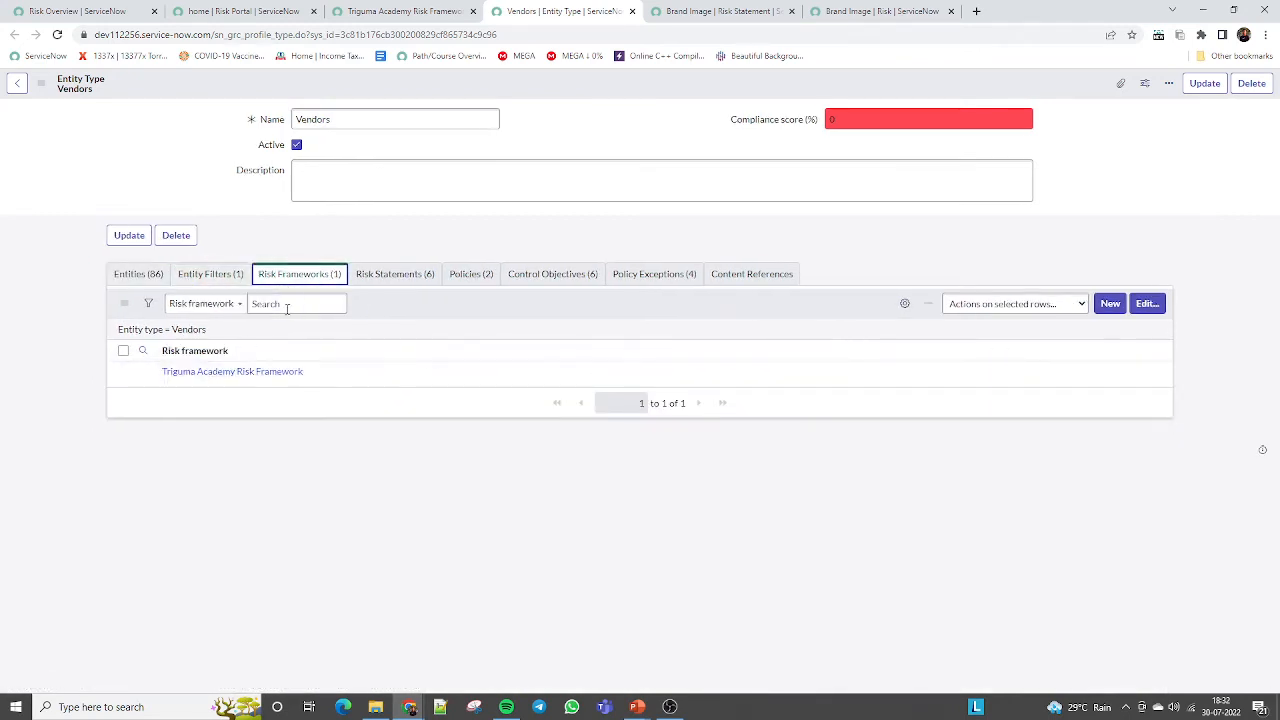
{"action": "left_click_drag", "start_coordinate": [314, 372], "coordinate": [143, 372]}
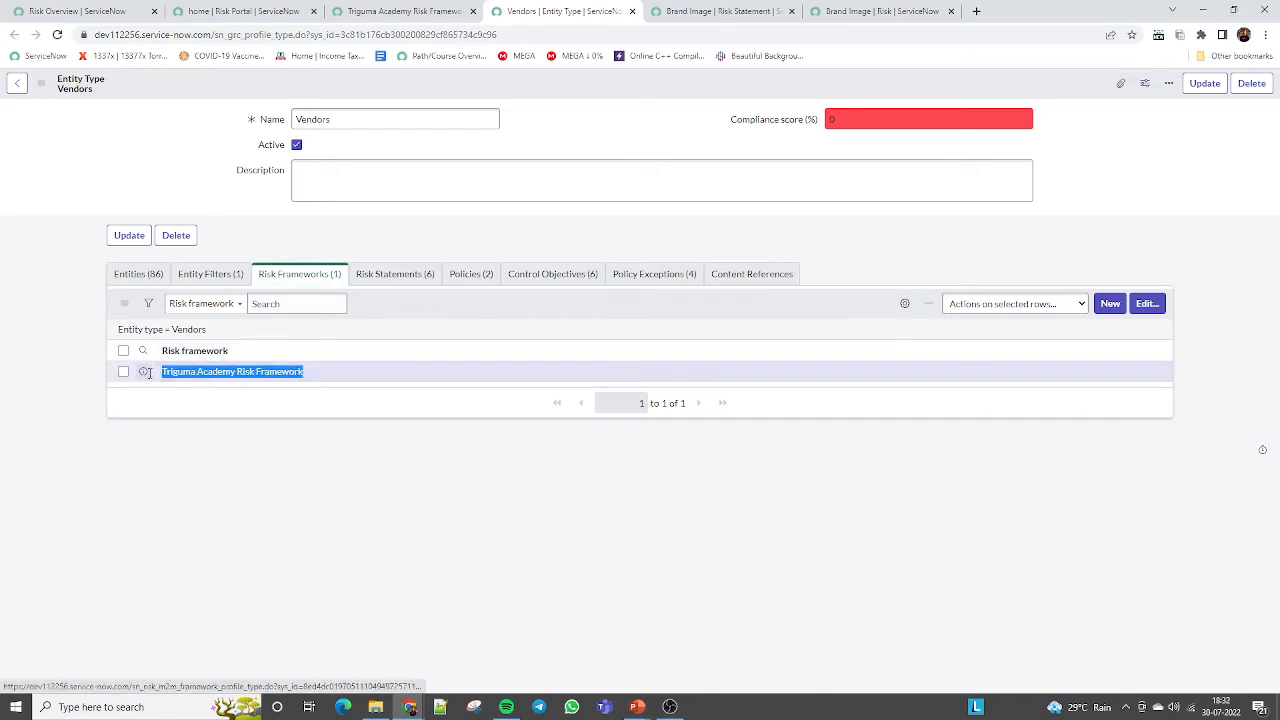
{"action": "left_click", "coordinate": [48, 387]}
{"action": "left_click_drag", "start_coordinate": [389, 383], "coordinate": [150, 376]}
{"action": "left_click", "coordinate": [138, 274]}
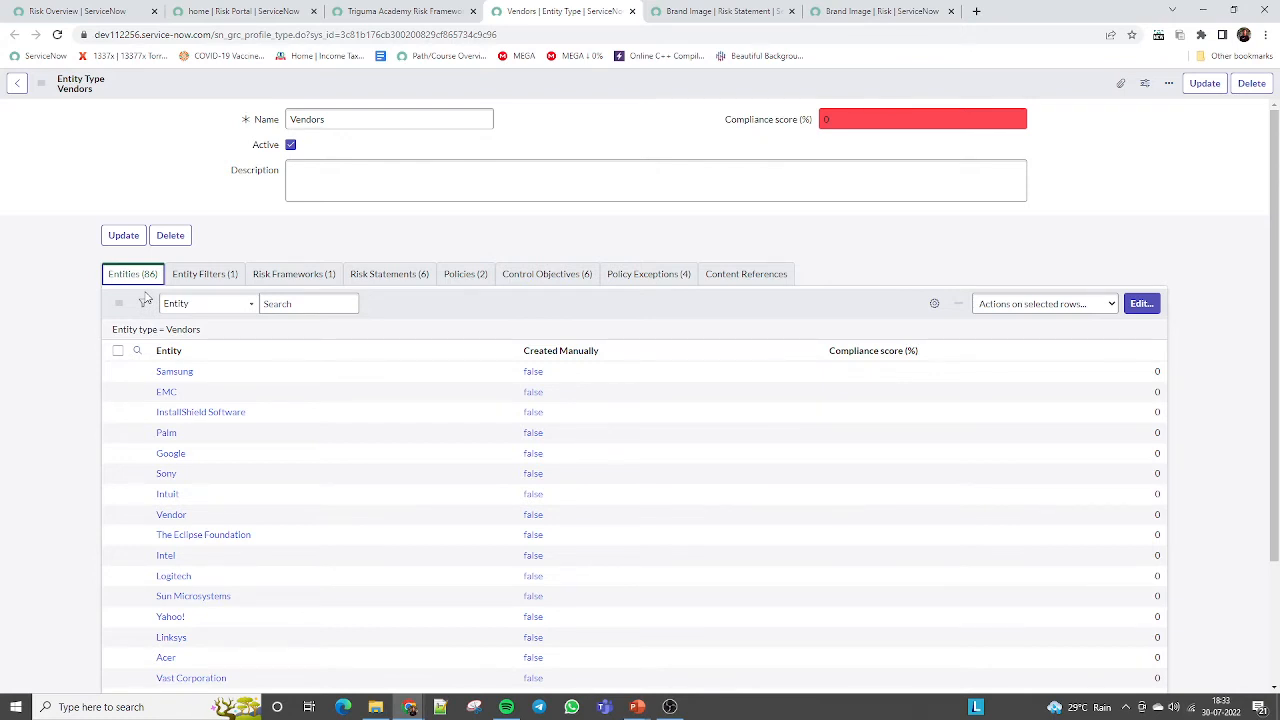
{"action": "left_click", "coordinate": [389, 274]}
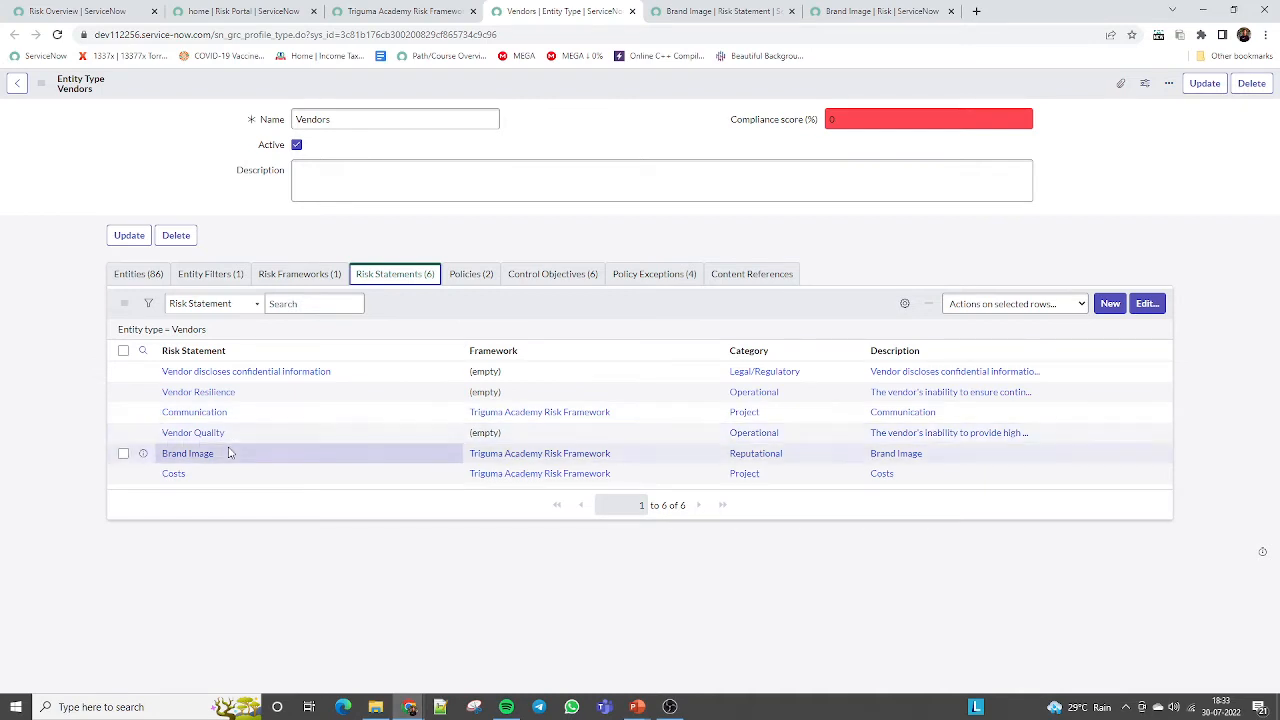
Step: Add the Facility Management policy to the policies of the Vendors entity type and save
{"action": "left_click", "coordinate": [460, 274]}
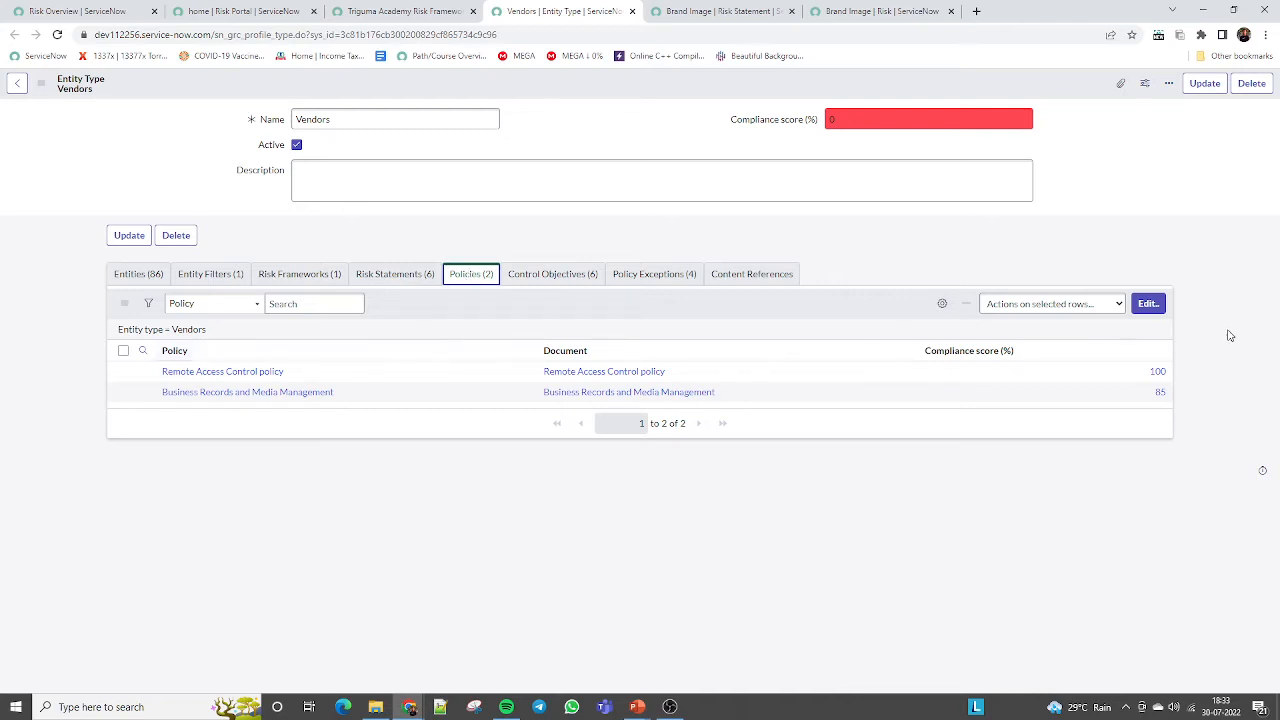
{"action": "left_click", "coordinate": [1150, 305]}
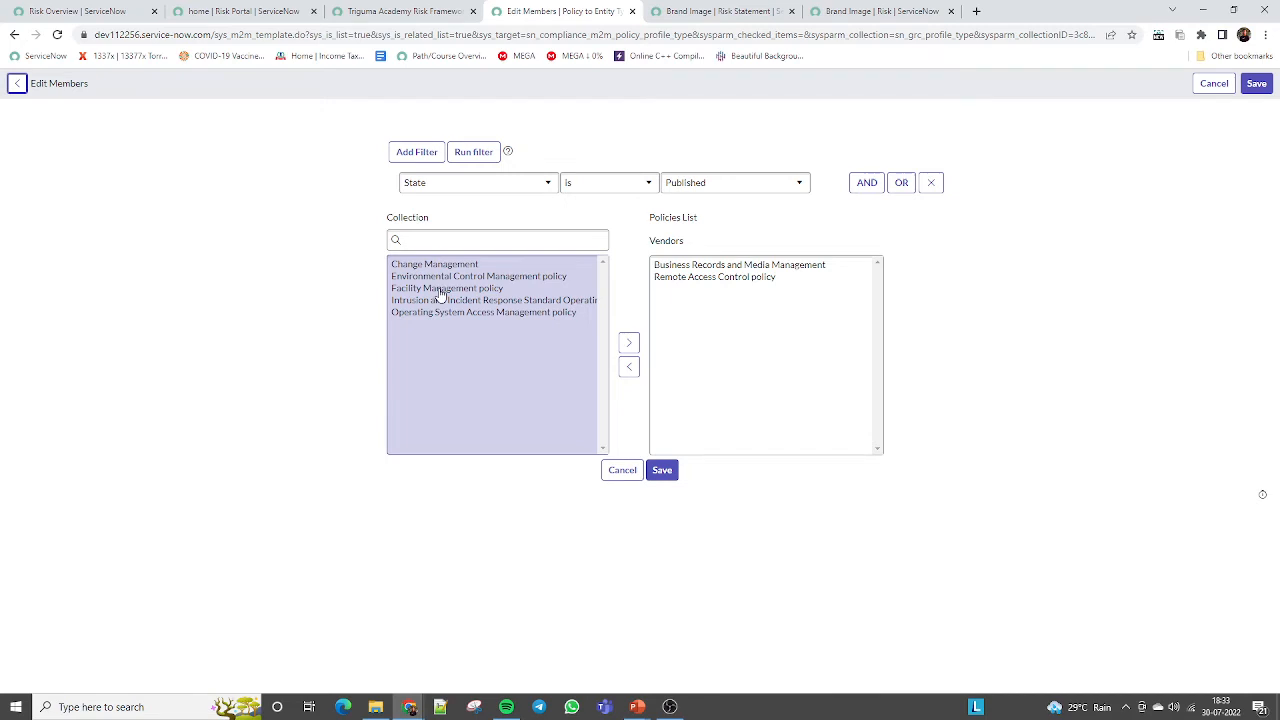
{"action": "double_click", "coordinate": [440, 290]}
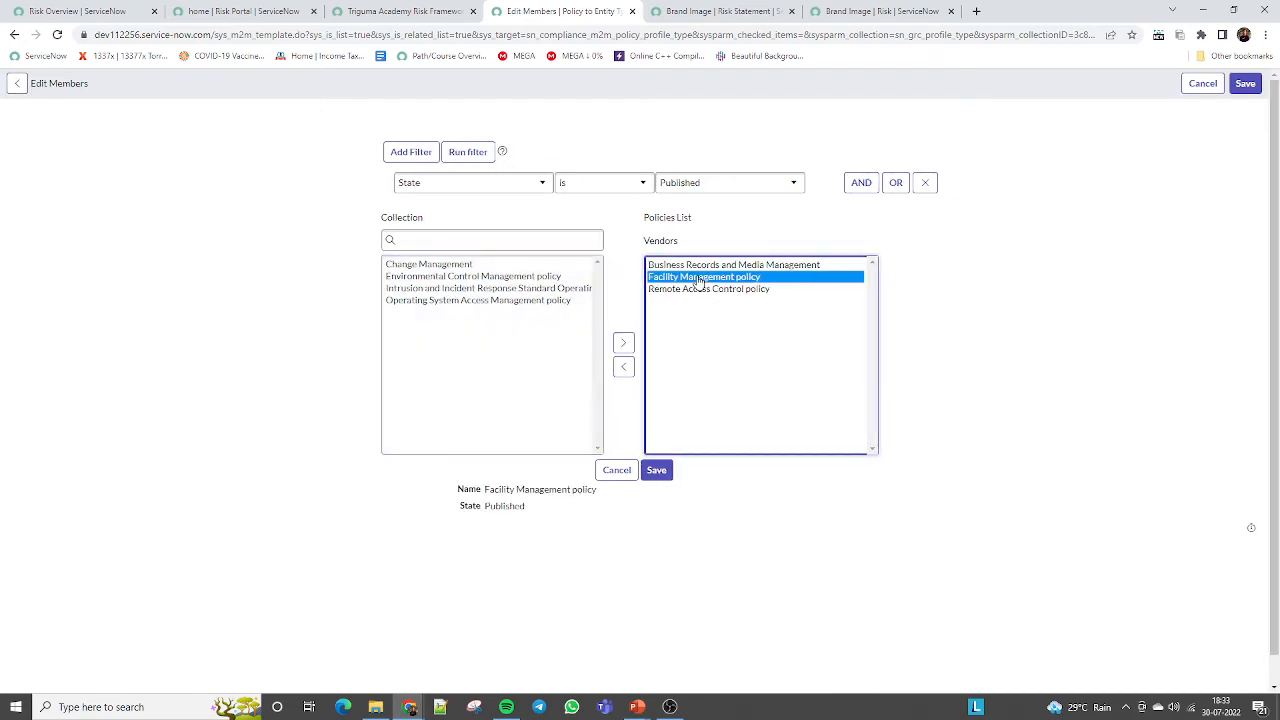
{"action": "left_click", "coordinate": [1245, 83]}
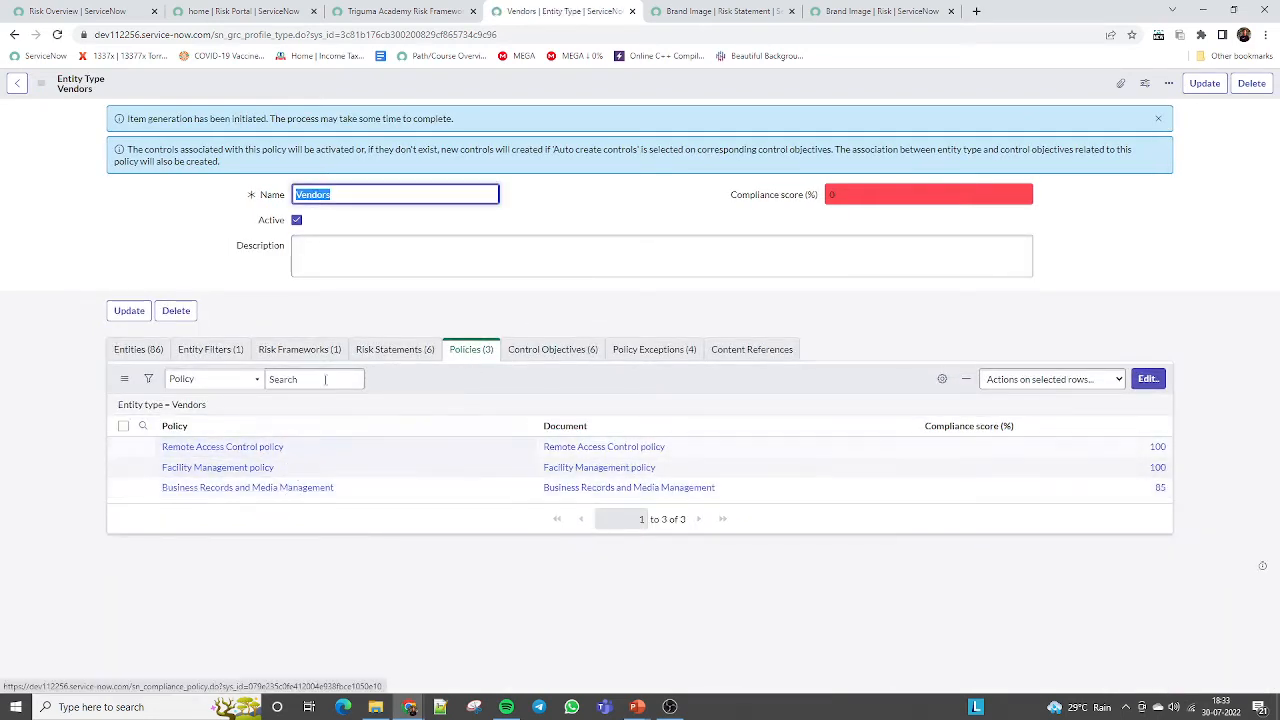
Step: Review the control objectives and policy exceptions related to the Vendors entity type
{"action": "left_click", "coordinate": [543, 356]}
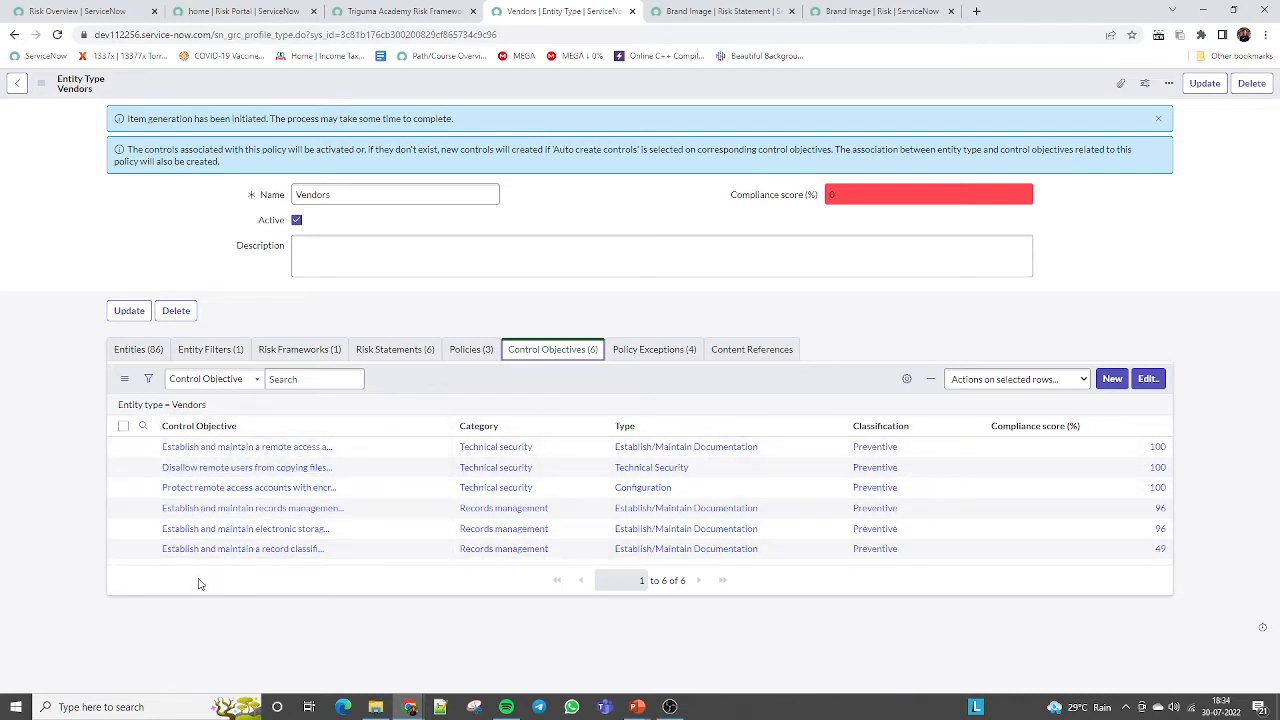
{"action": "left_click", "coordinate": [631, 359]}
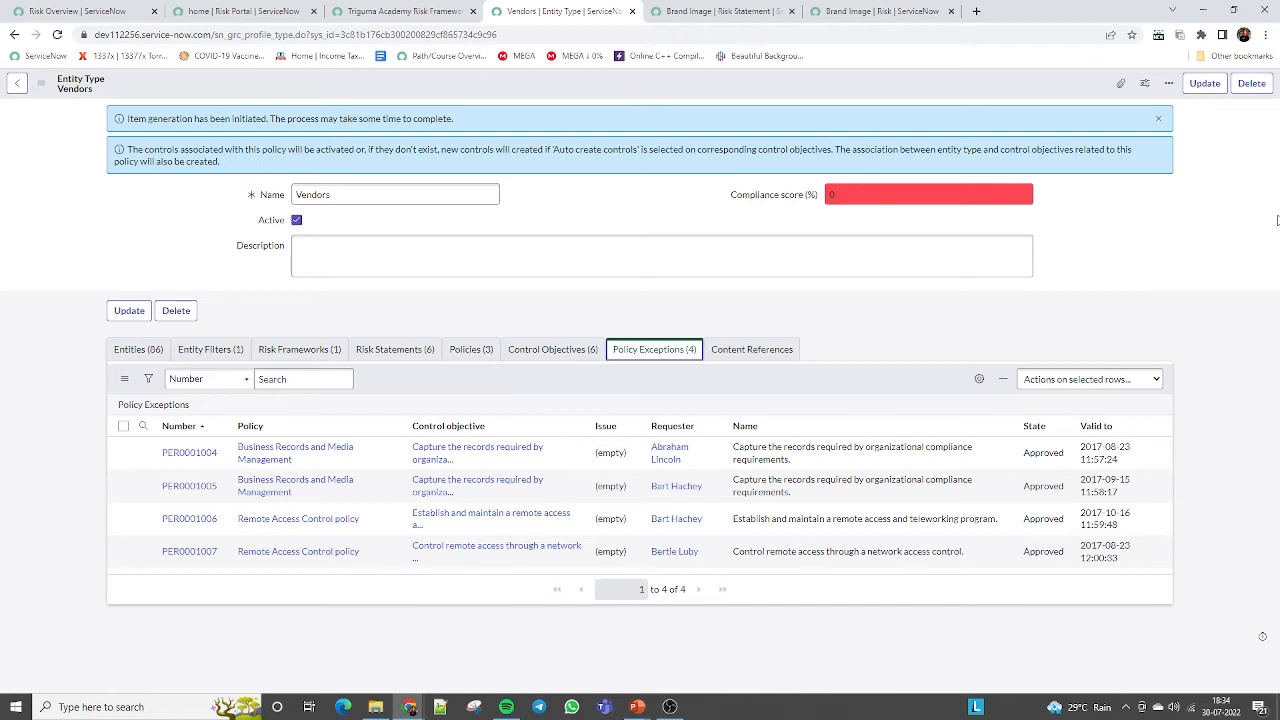
Step: Return to the Triguma Academy Risk Framework record and reload its form
{"action": "left_click", "coordinate": [385, 11]}
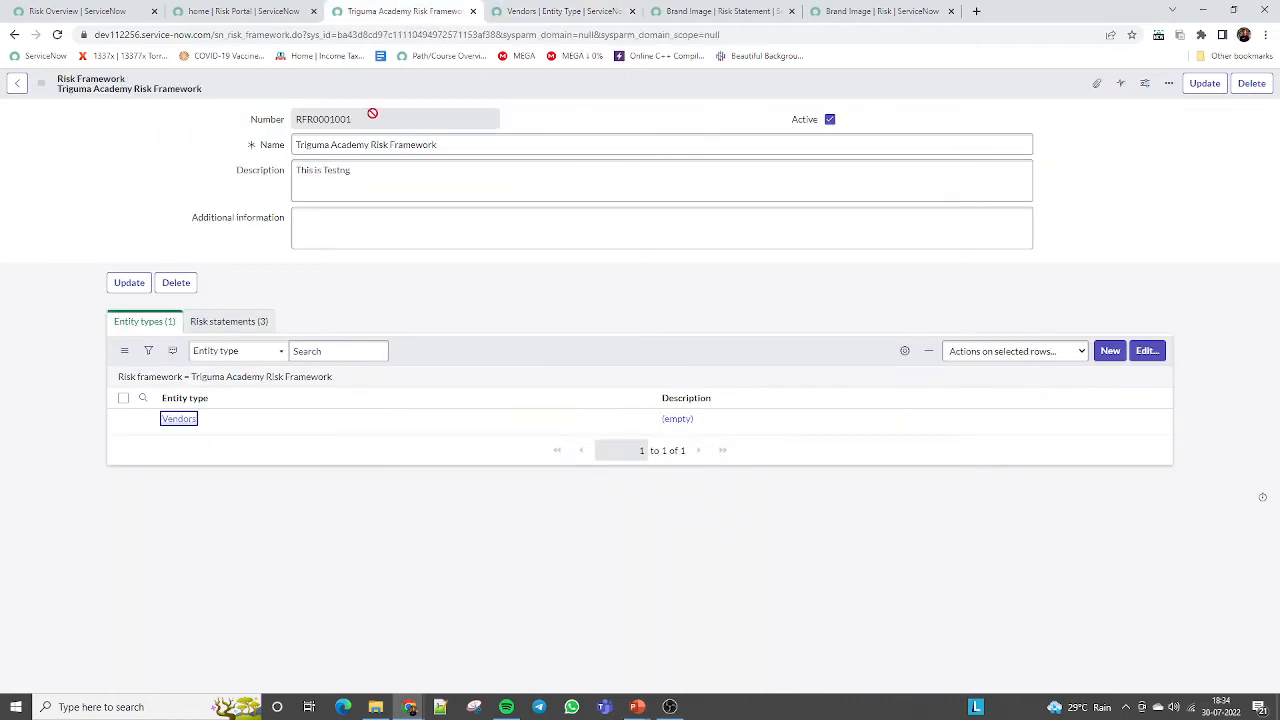
{"action": "right_click", "coordinate": [537, 88]}
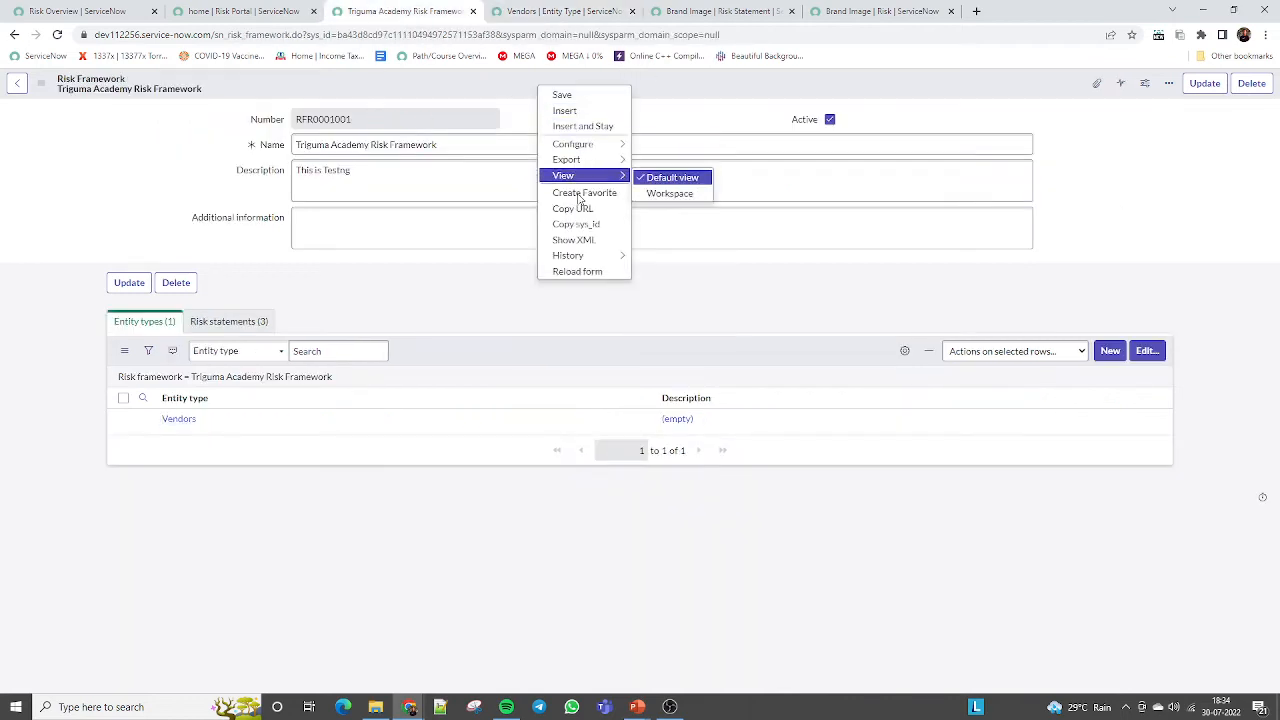
{"action": "left_click", "coordinate": [567, 278]}
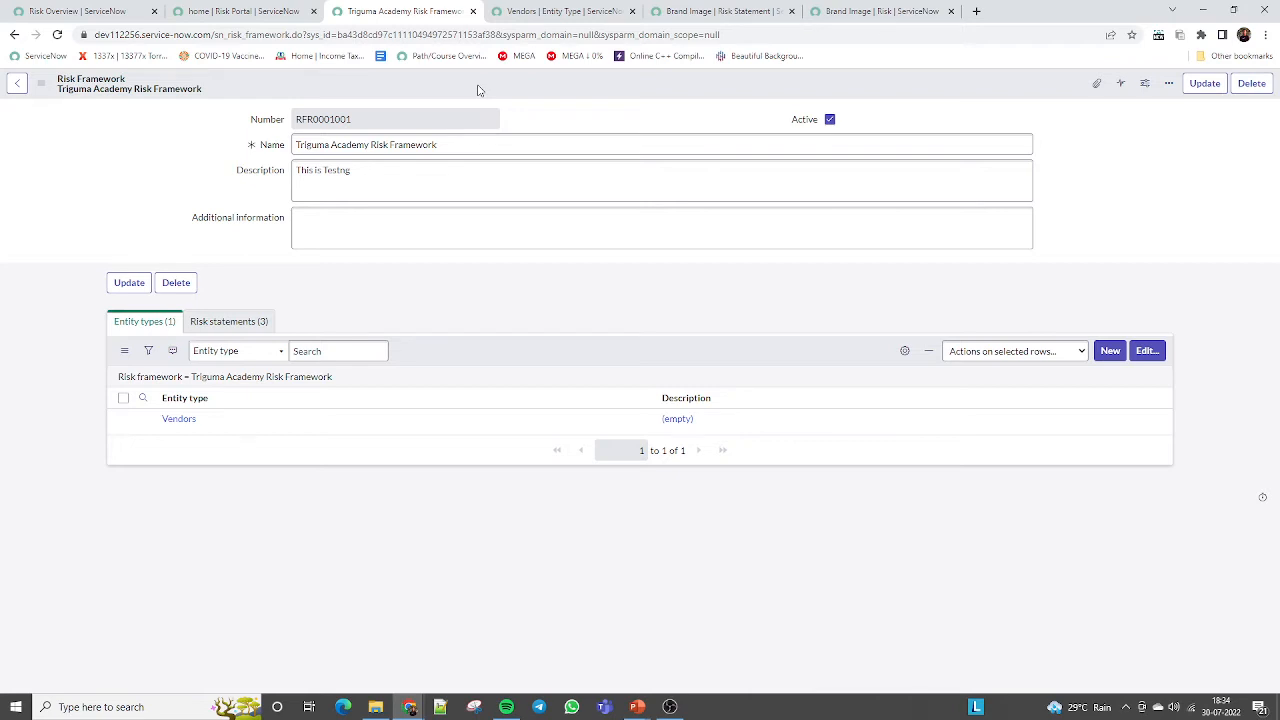
{"action": "left_click", "coordinate": [736, 196]}
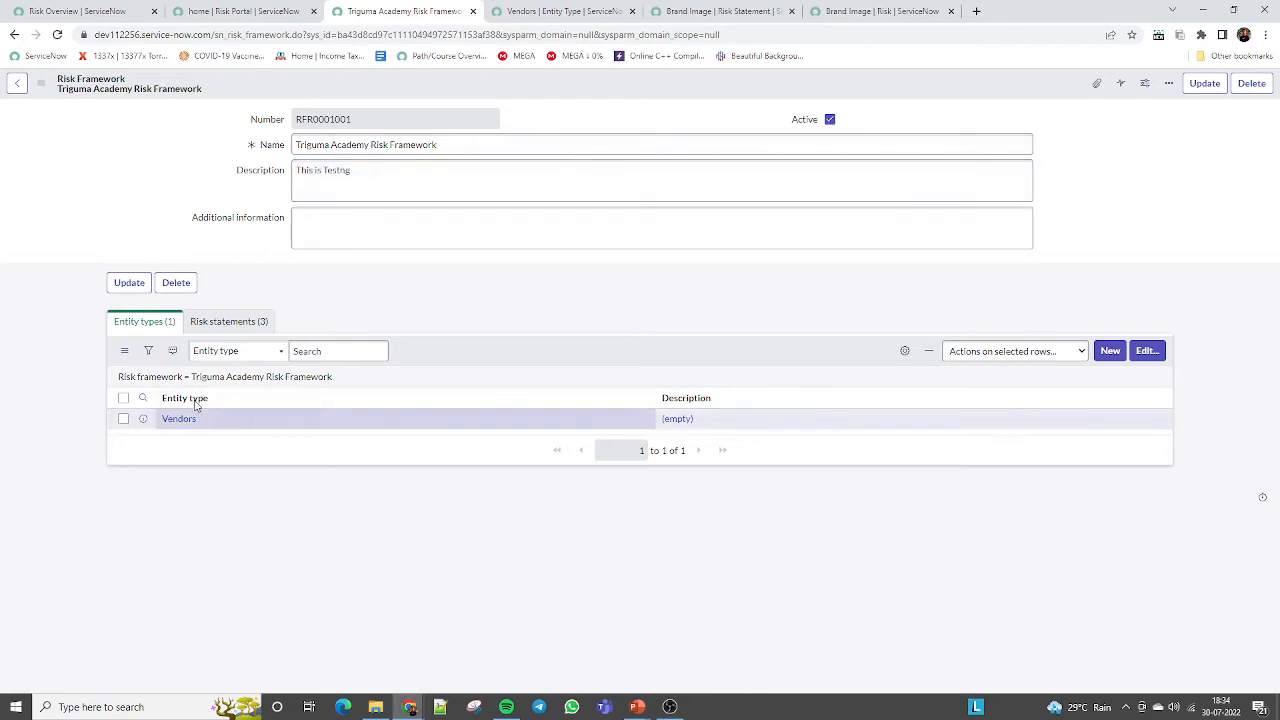
Step: Review the risk statements and entity types linked to the Triguma Academy Risk Framework
{"action": "left_click", "coordinate": [207, 323]}
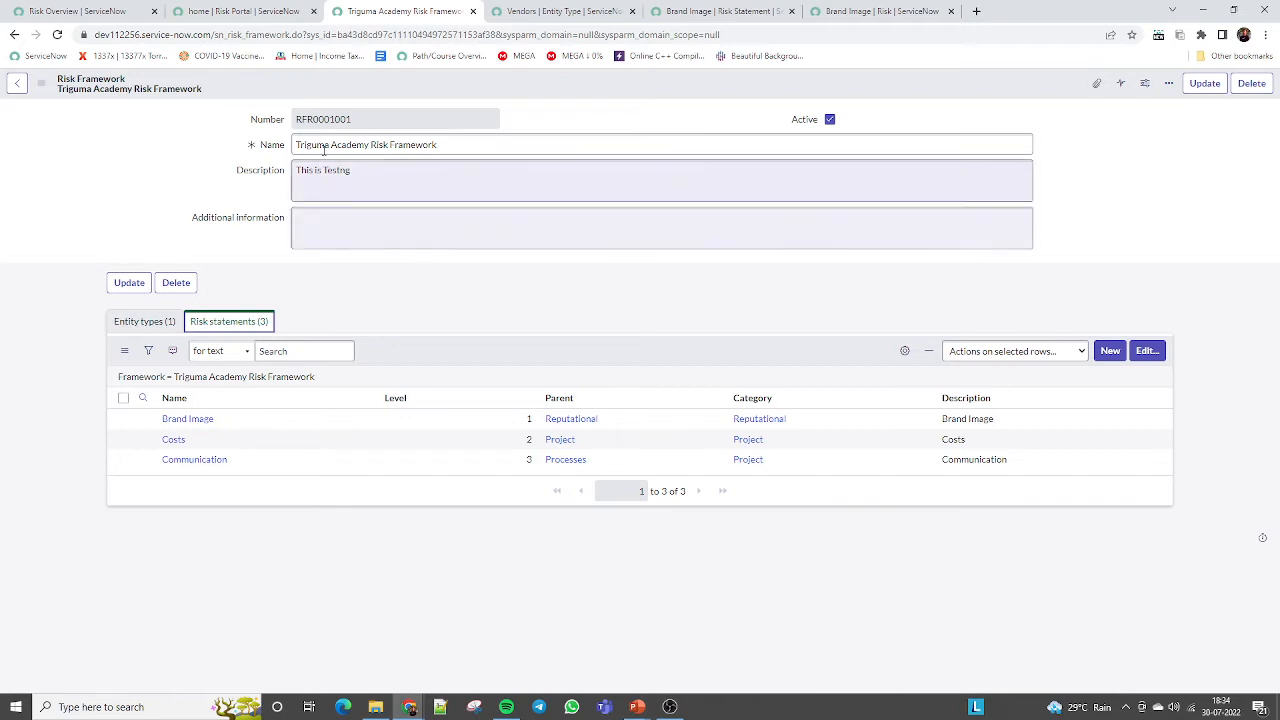
{"action": "left_click", "coordinate": [220, 11]}
{"action": "left_click", "coordinate": [340, 11]}
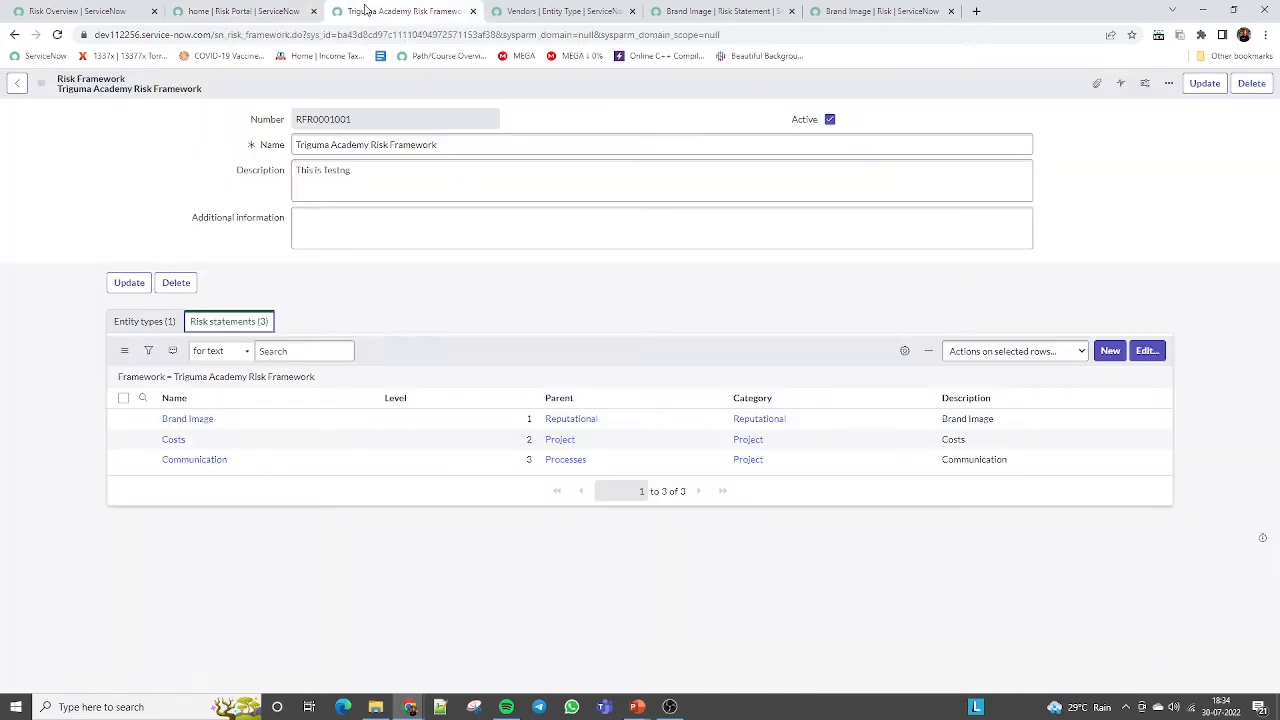
{"action": "left_click", "coordinate": [140, 322]}
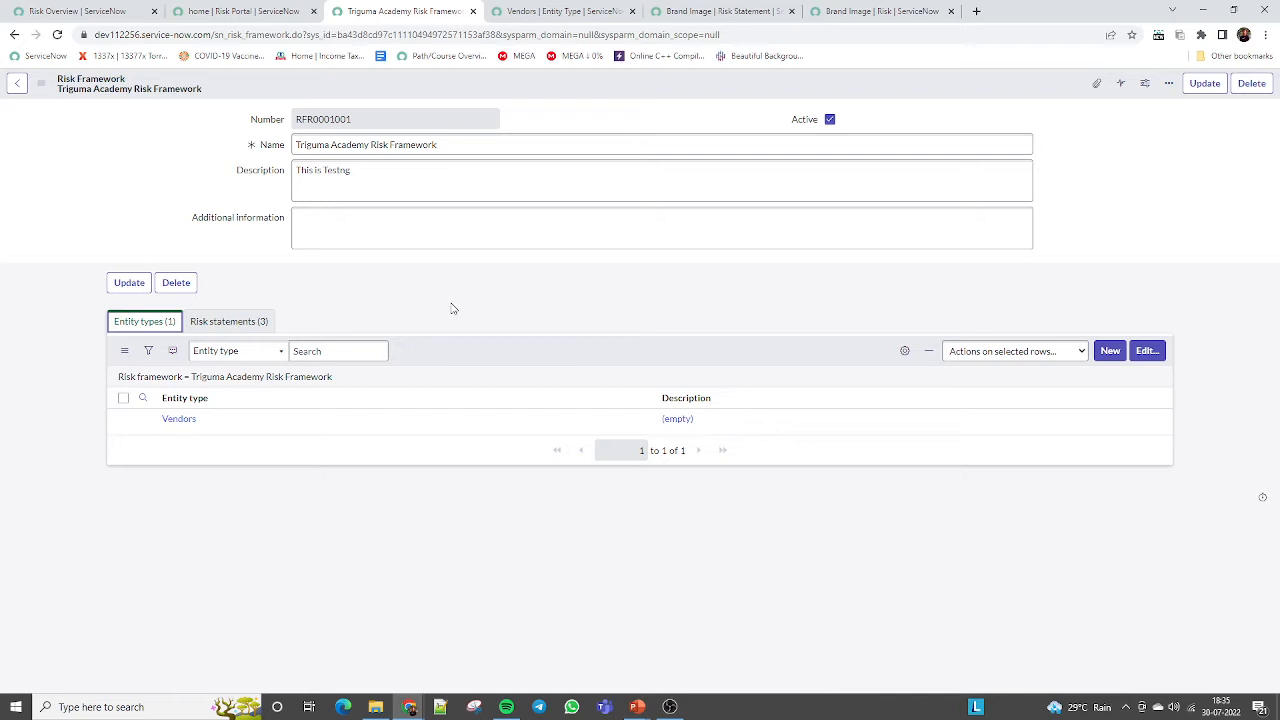
Step: Open the Associate Risk Statement list under Information Object and check the entity types related to the Inadequate network management statement
{"action": "left_click", "coordinate": [87, 10]}
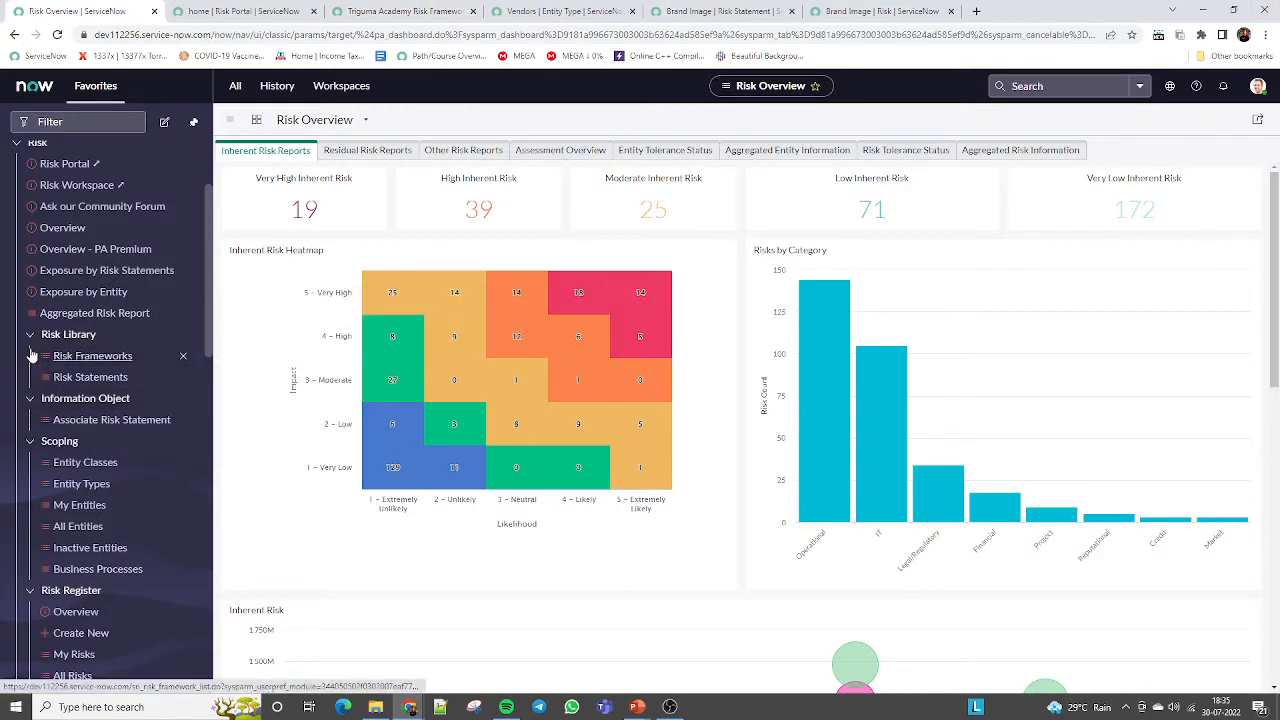
{"action": "left_click", "coordinate": [30, 334]}
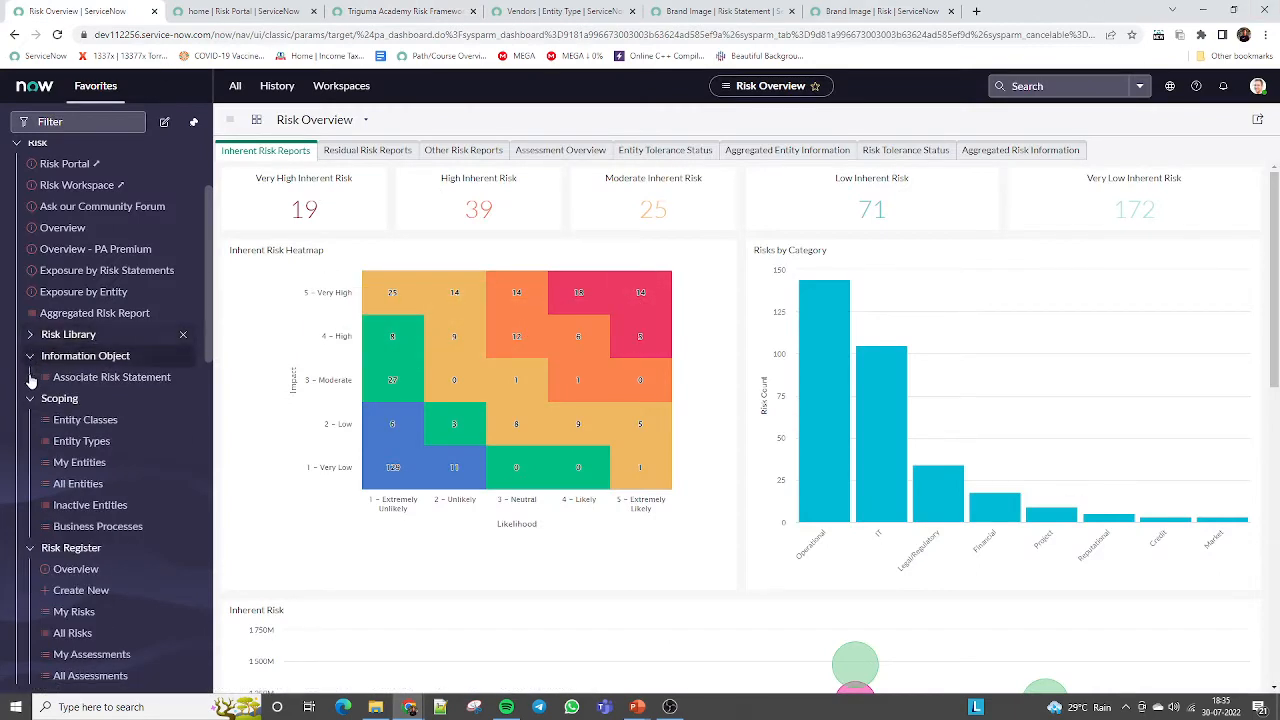
{"action": "left_click", "coordinate": [94, 380]}
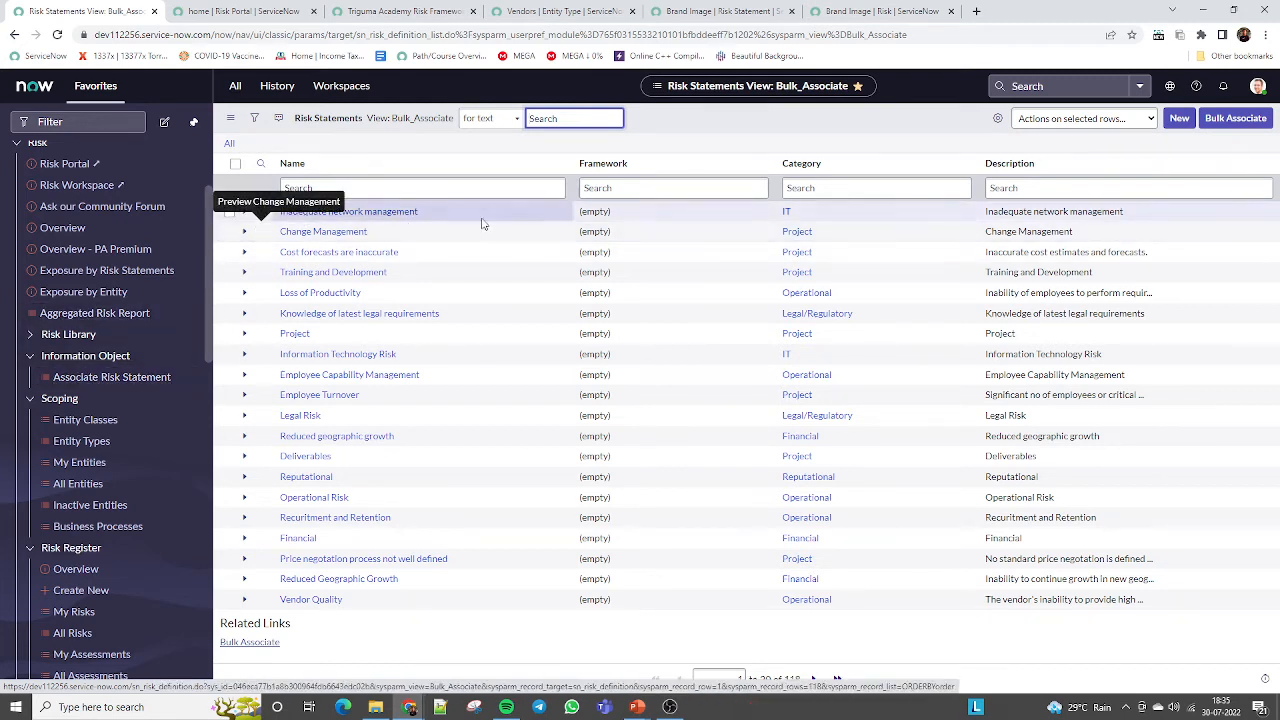
{"action": "left_click", "coordinate": [244, 212]}
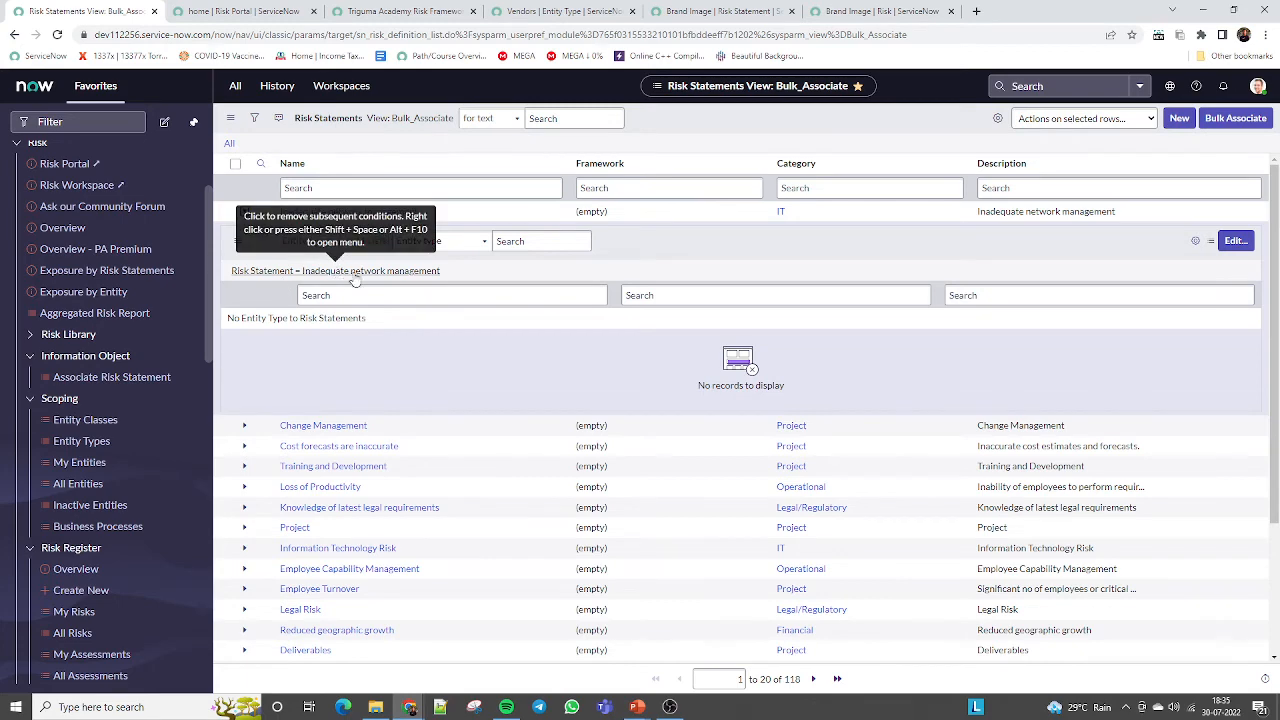
{"action": "left_click", "coordinate": [244, 212]}
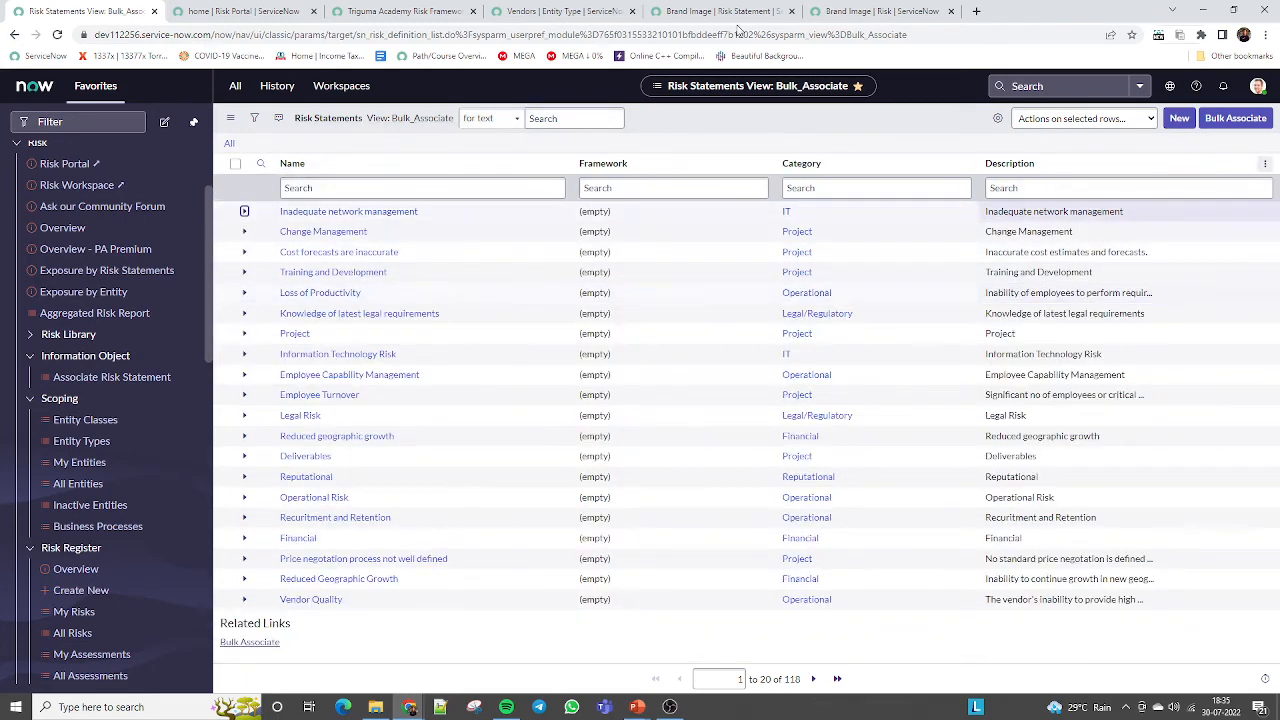
Step: Open the Entity Types list under Scoping and review the active entity types and their compliance scores
{"action": "left_click", "coordinate": [29, 360]}
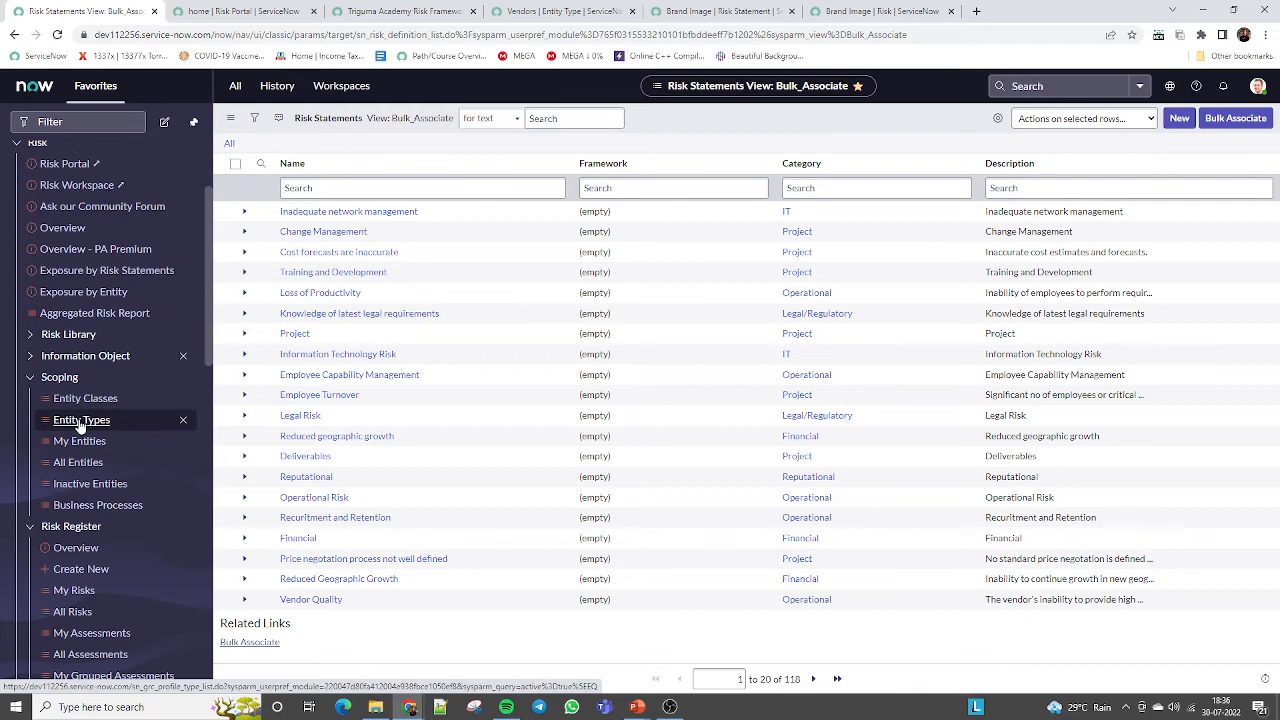
{"action": "left_click", "coordinate": [79, 423]}
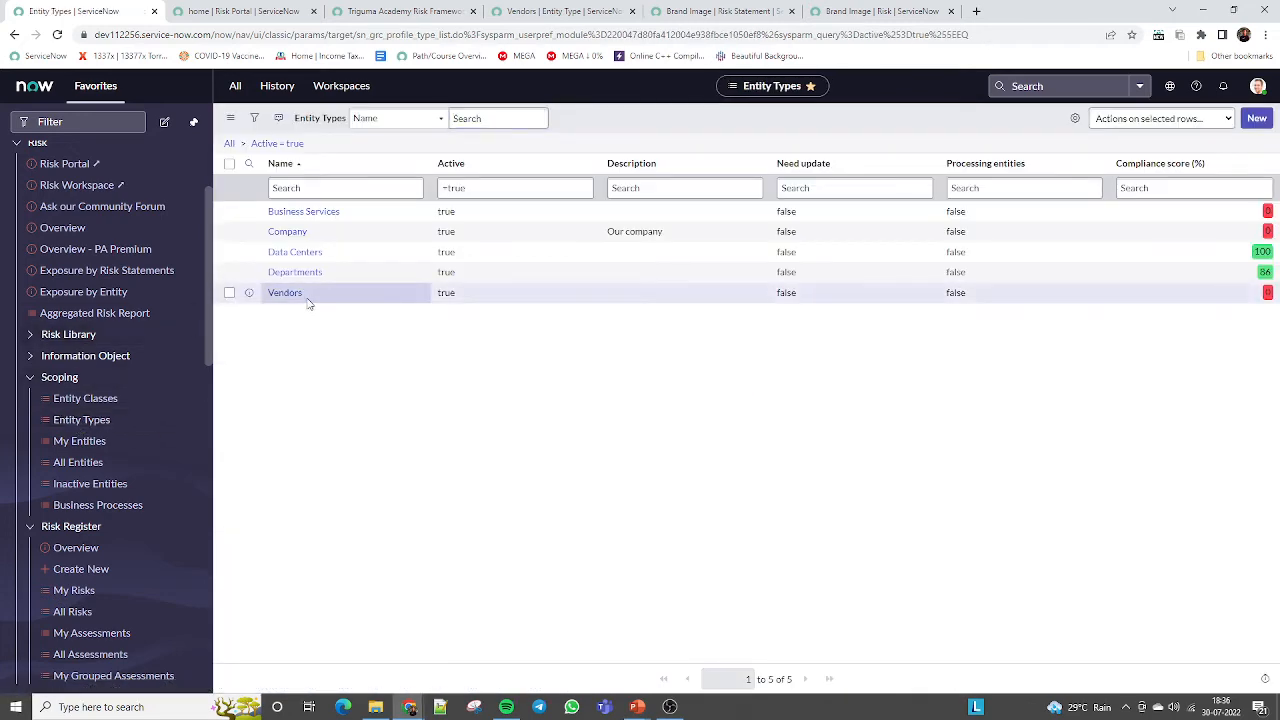
{"action": "left_click", "coordinate": [308, 300]}
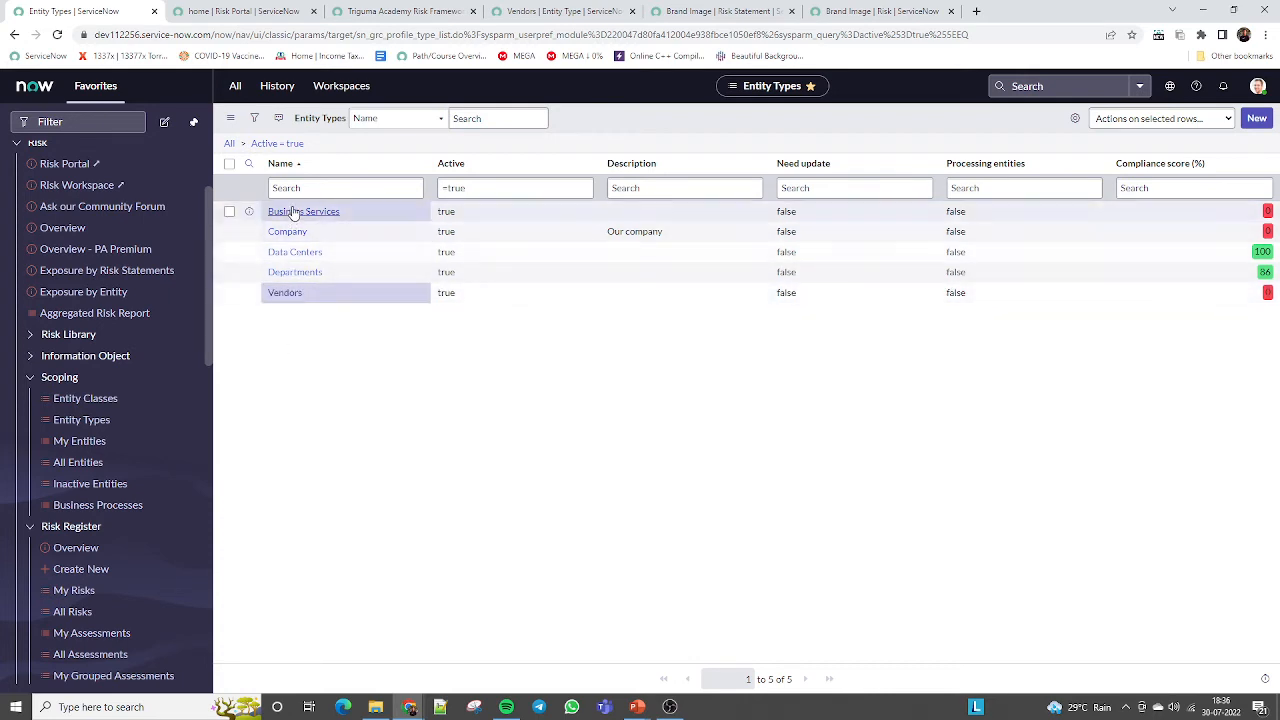
{"action": "left_click", "coordinate": [330, 212]}
{"action": "double_click", "coordinate": [323, 234]}
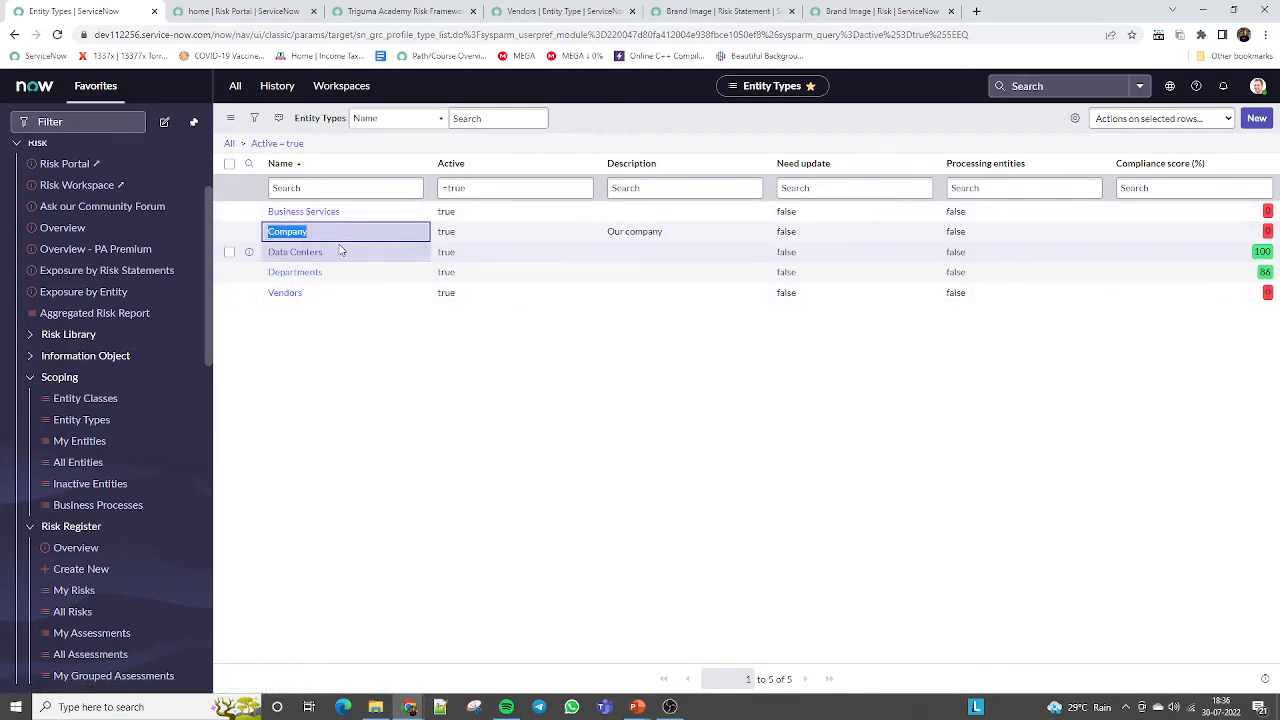
{"action": "left_click", "coordinate": [340, 251]}
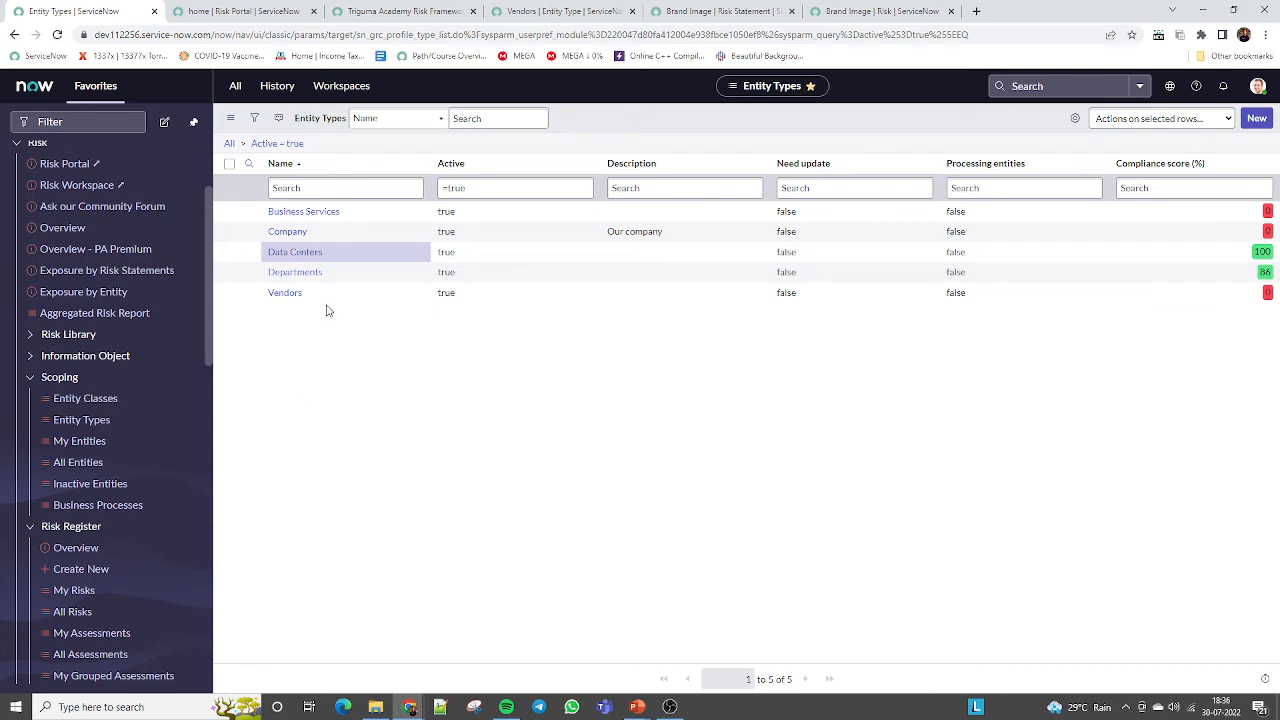
{"action": "left_click", "coordinate": [1263, 252]}
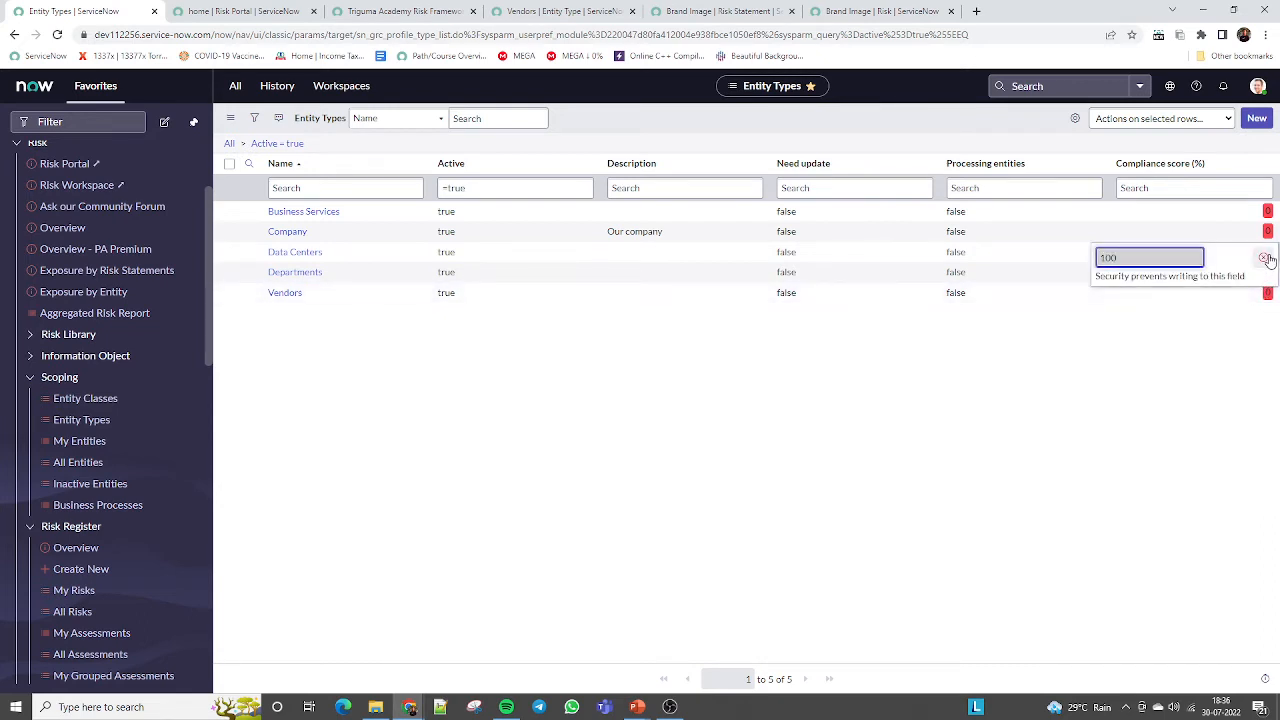
{"action": "left_click", "coordinate": [1268, 257]}
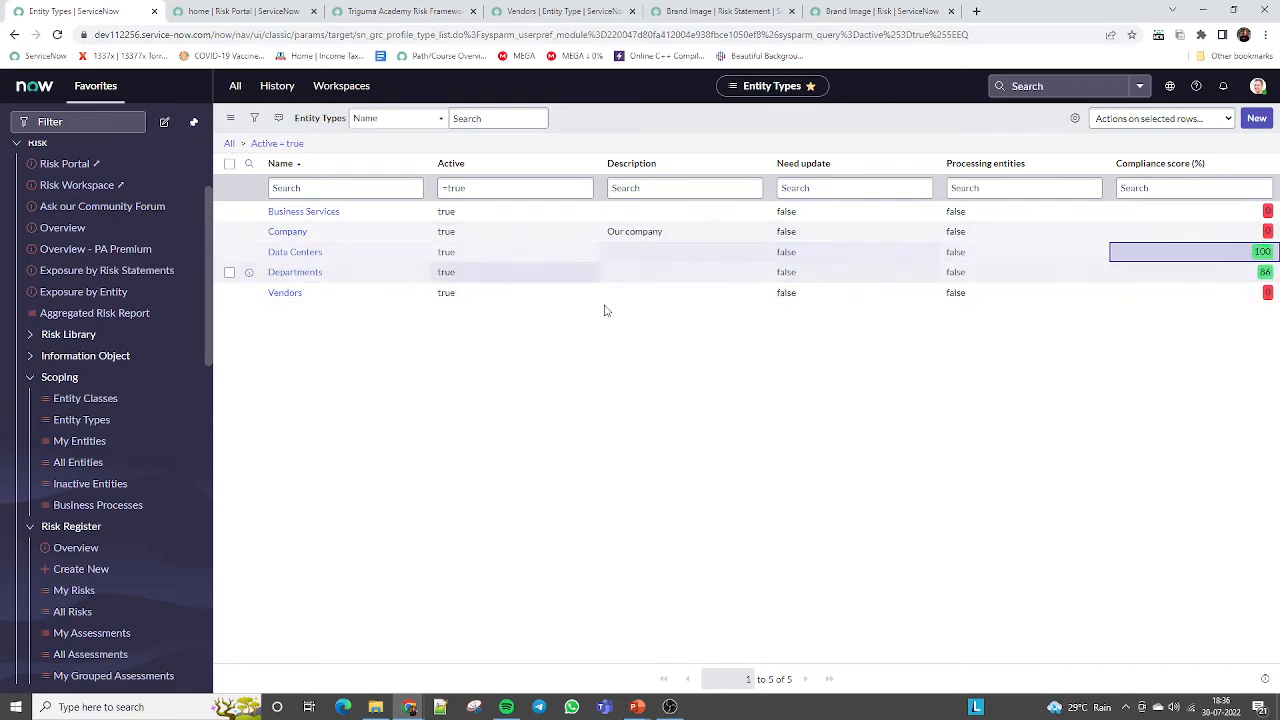
Step: Open the Vendors entity type in a separate browser tab and compare its compliance score with the Entity Types list
{"action": "middle_click", "coordinate": [286, 296]}
{"action": "left_click", "coordinate": [230, 15]}
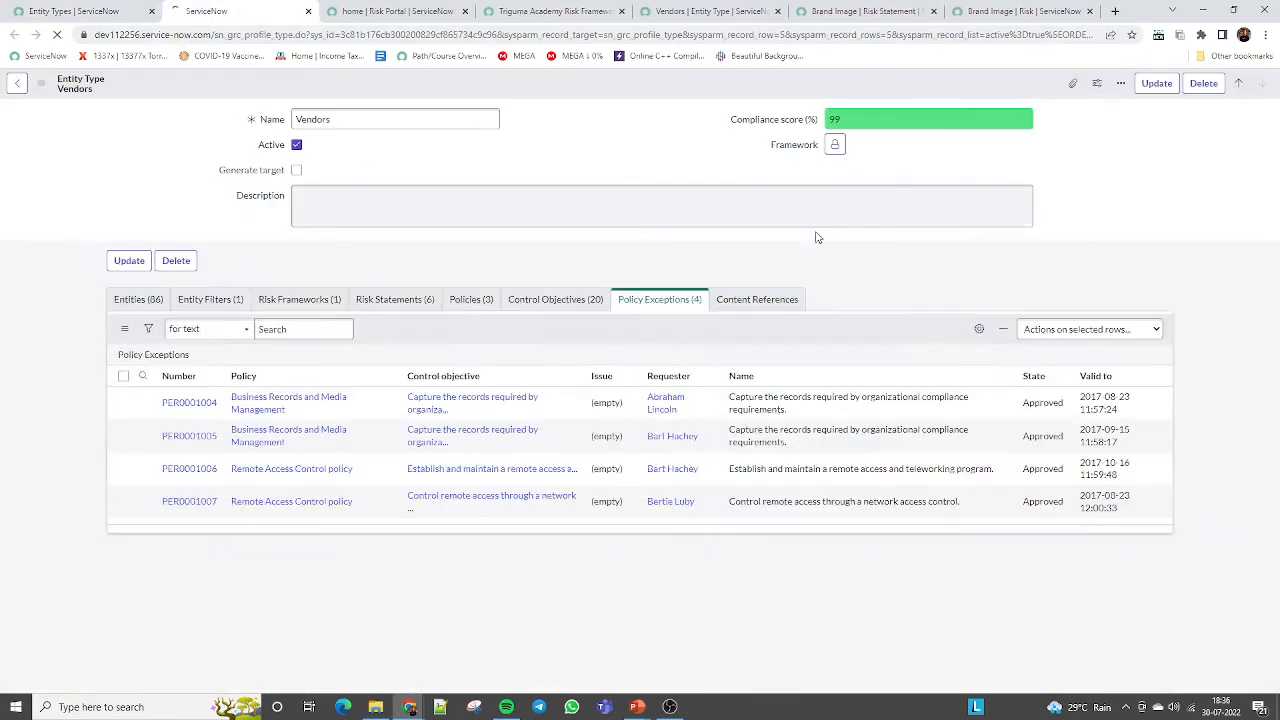
{"action": "double_click", "coordinate": [840, 118]}
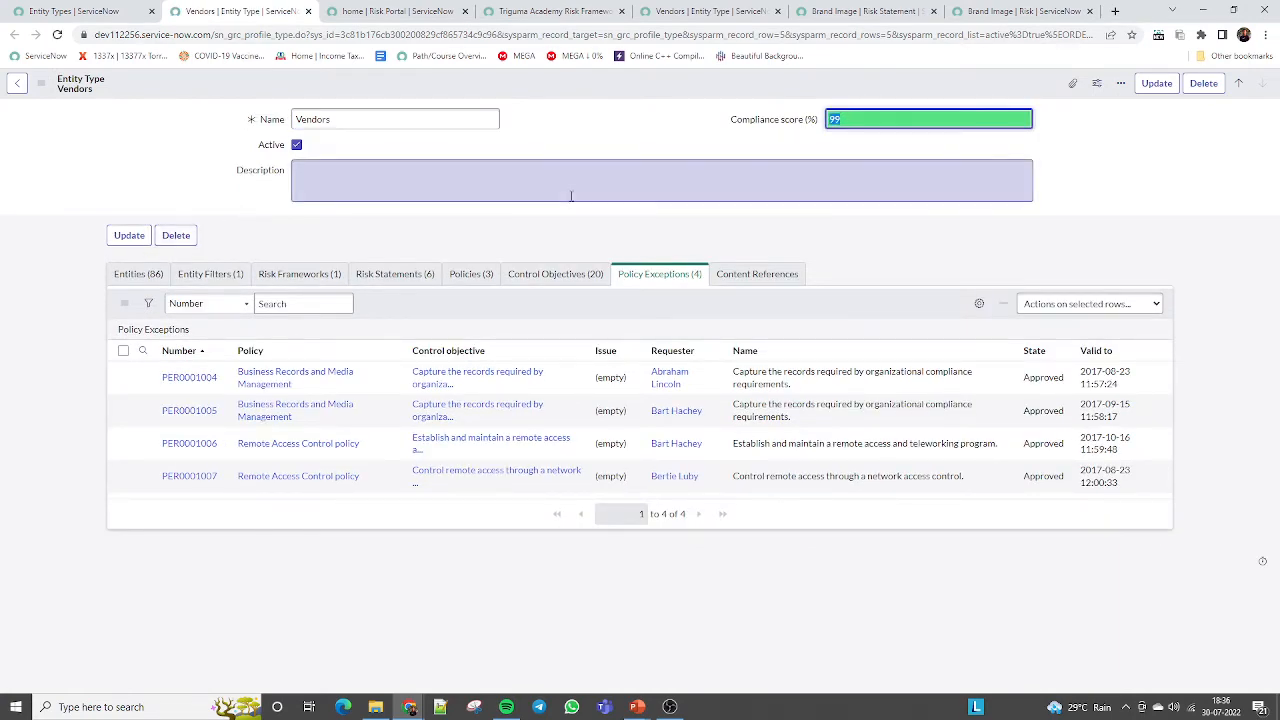
{"action": "left_click", "coordinate": [100, 11]}
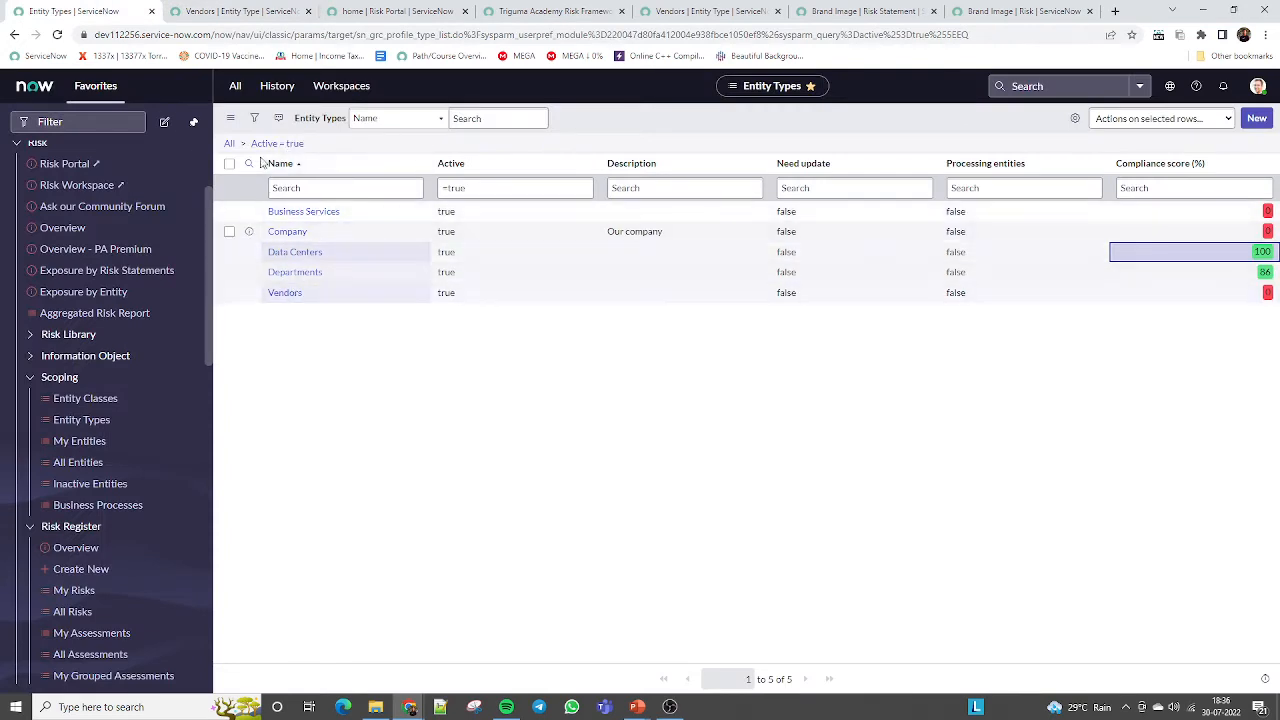
{"action": "left_click", "coordinate": [229, 10]}
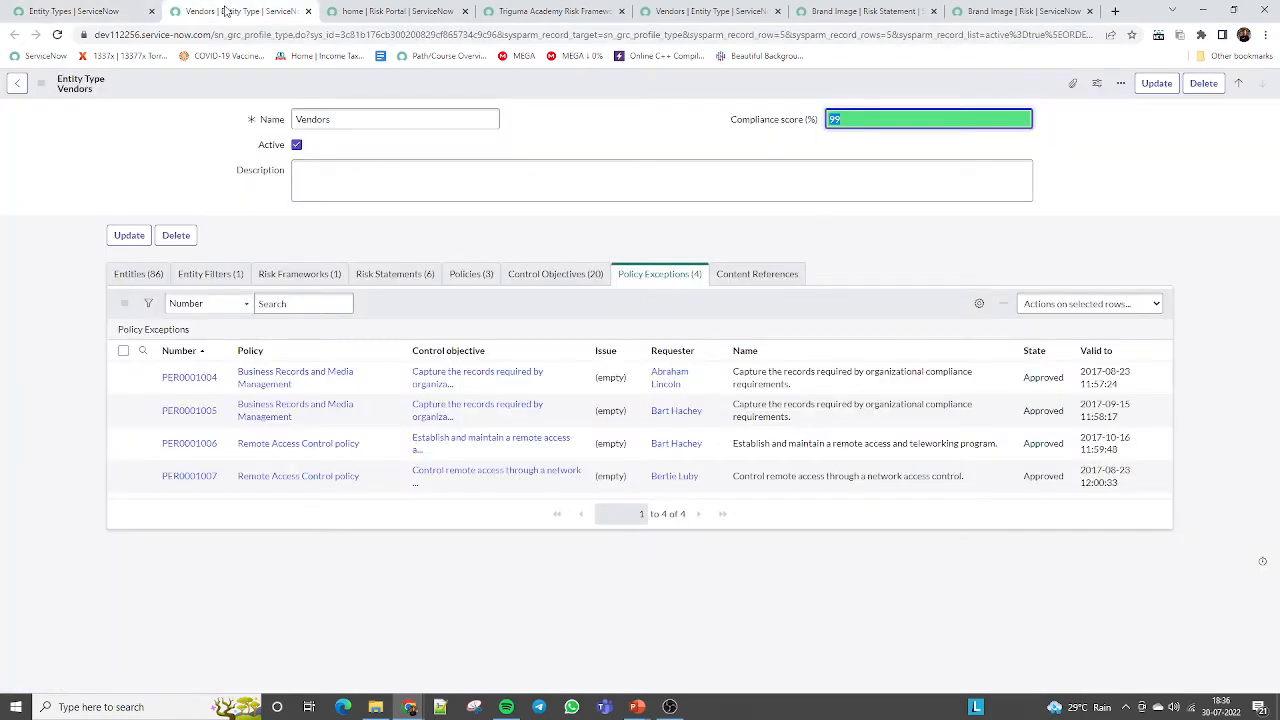
Step: Review every related list of the Vendors entity type, from Entities through to Content References
{"action": "left_click", "coordinate": [138, 275]}
{"action": "left_click", "coordinate": [210, 275]}
{"action": "left_click", "coordinate": [285, 278]}
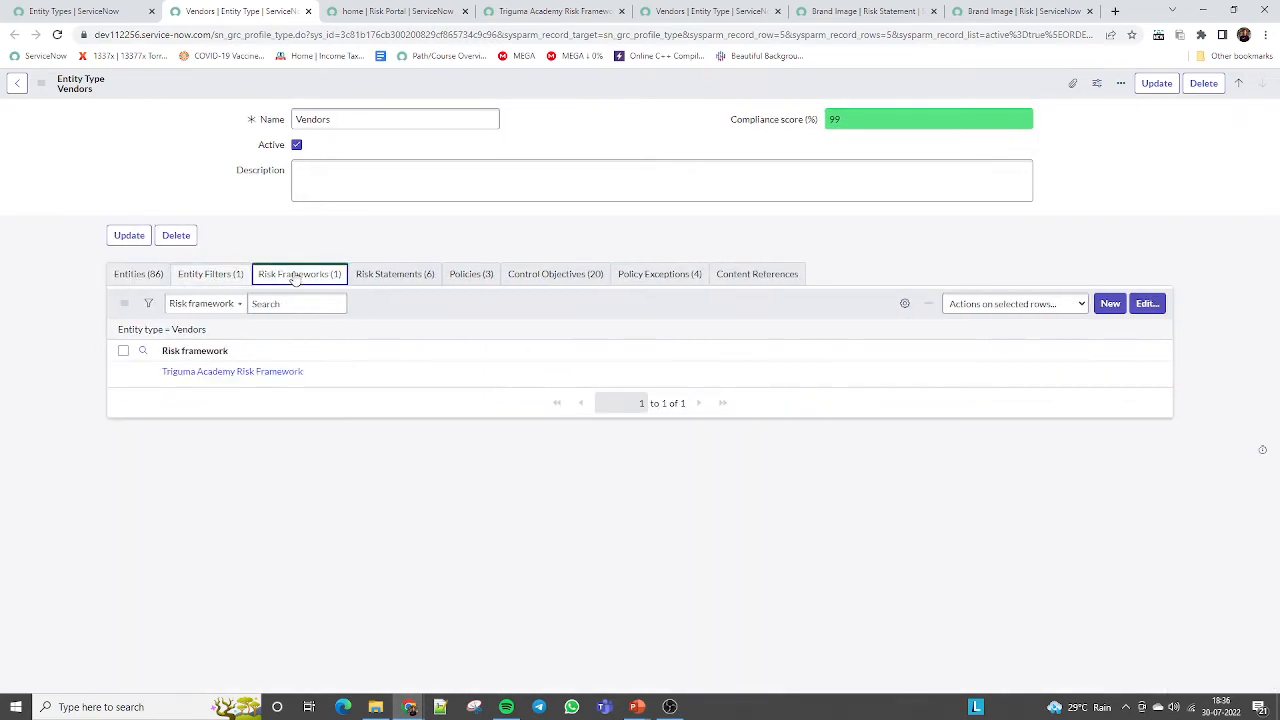
{"action": "left_click", "coordinate": [402, 278]}
{"action": "left_click", "coordinate": [462, 278]}
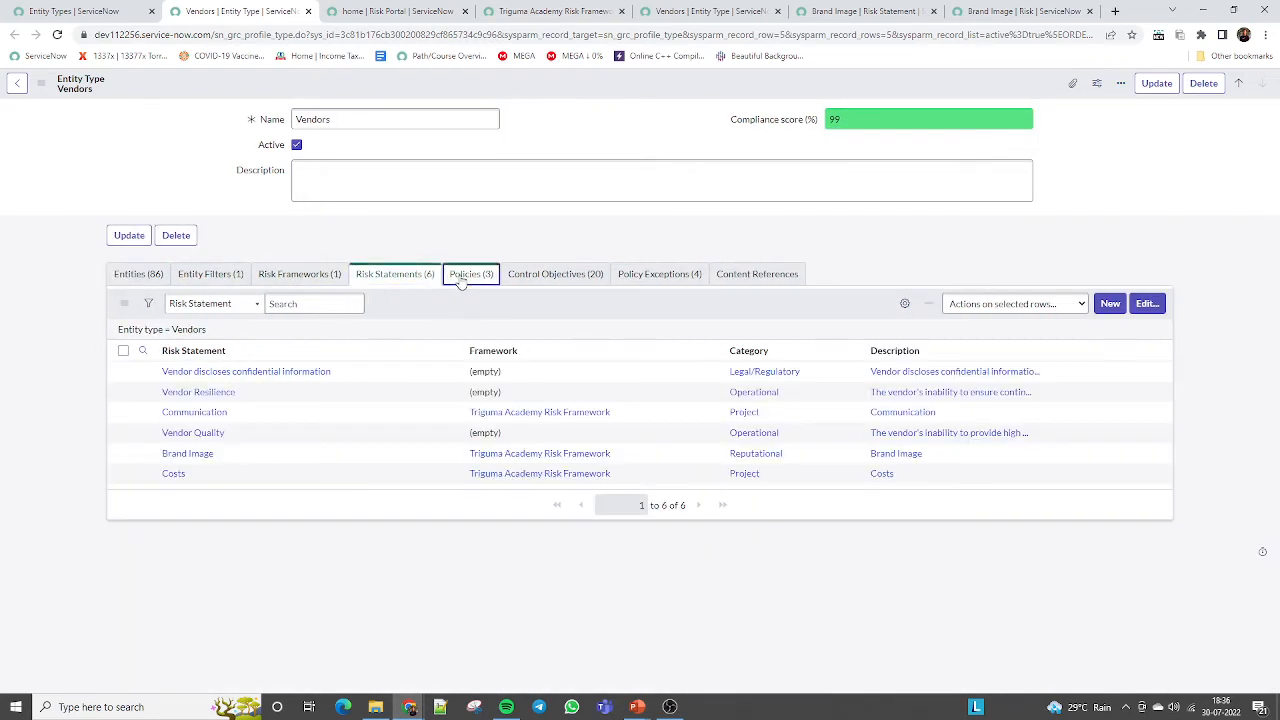
{"action": "left_click", "coordinate": [545, 275]}
{"action": "left_click", "coordinate": [651, 275]}
{"action": "left_click", "coordinate": [745, 275]}
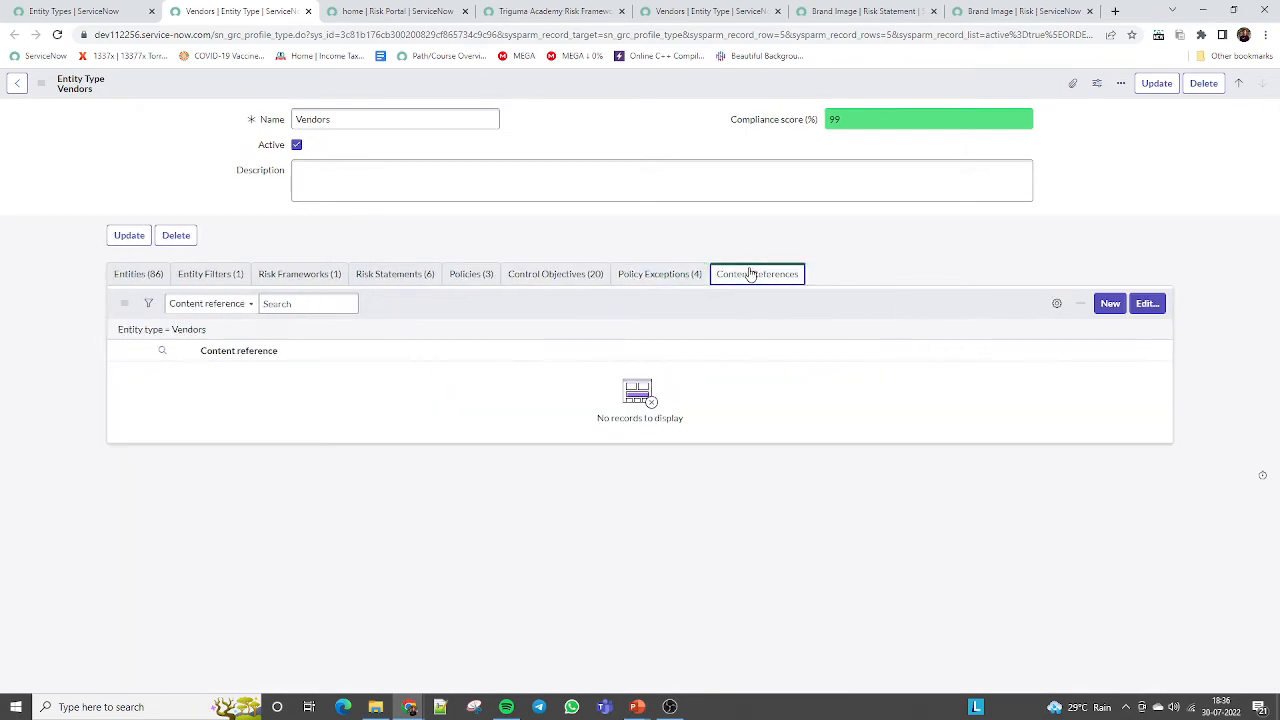
Step: Return to the Entity Types list, open Entity Classes under Scoping, and review the classes' tiers and parent classes
{"action": "left_click", "coordinate": [36, 12]}
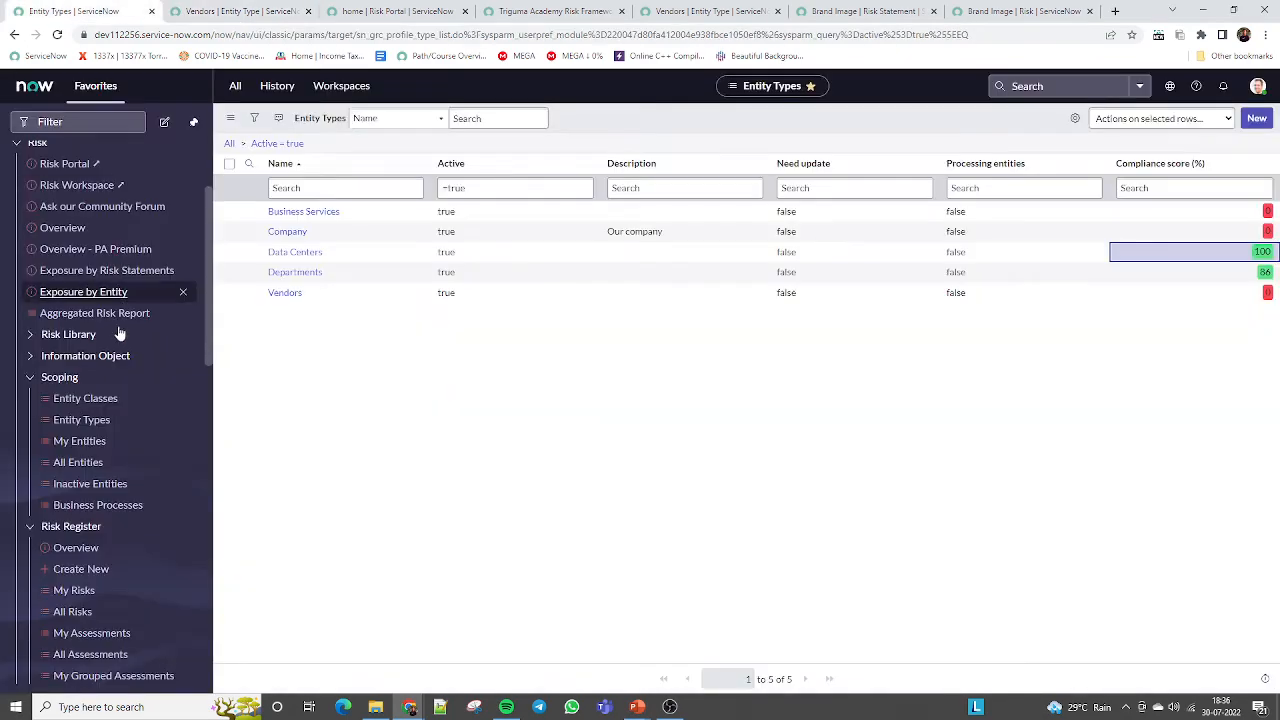
{"action": "left_click", "coordinate": [86, 400]}
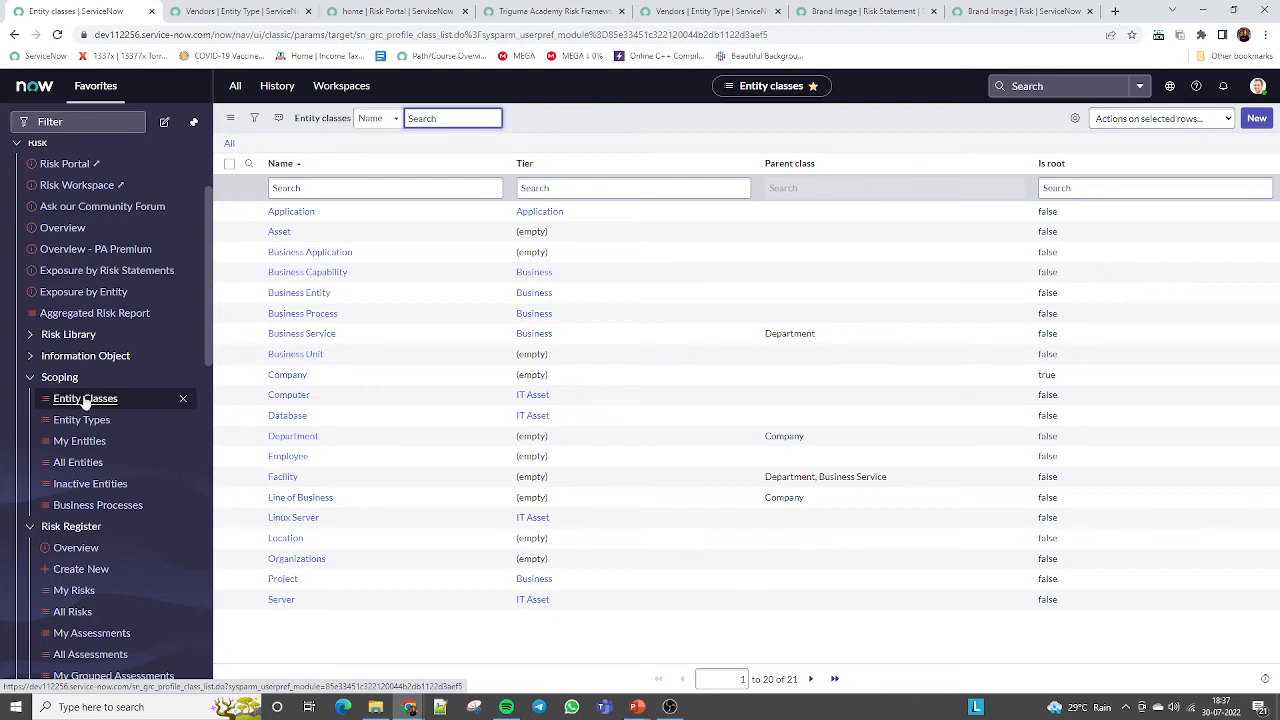
{"action": "left_click_drag", "start_coordinate": [305, 238], "coordinate": [249, 237]}
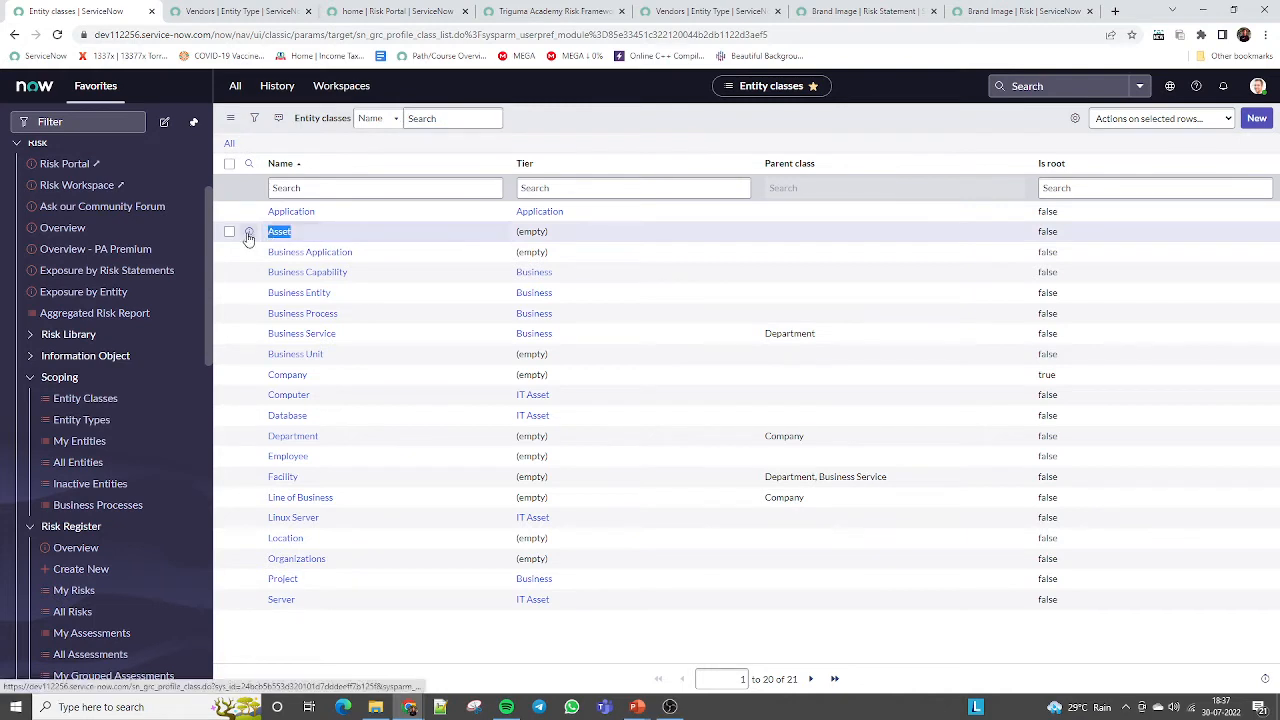
{"action": "double_click", "coordinate": [566, 236]}
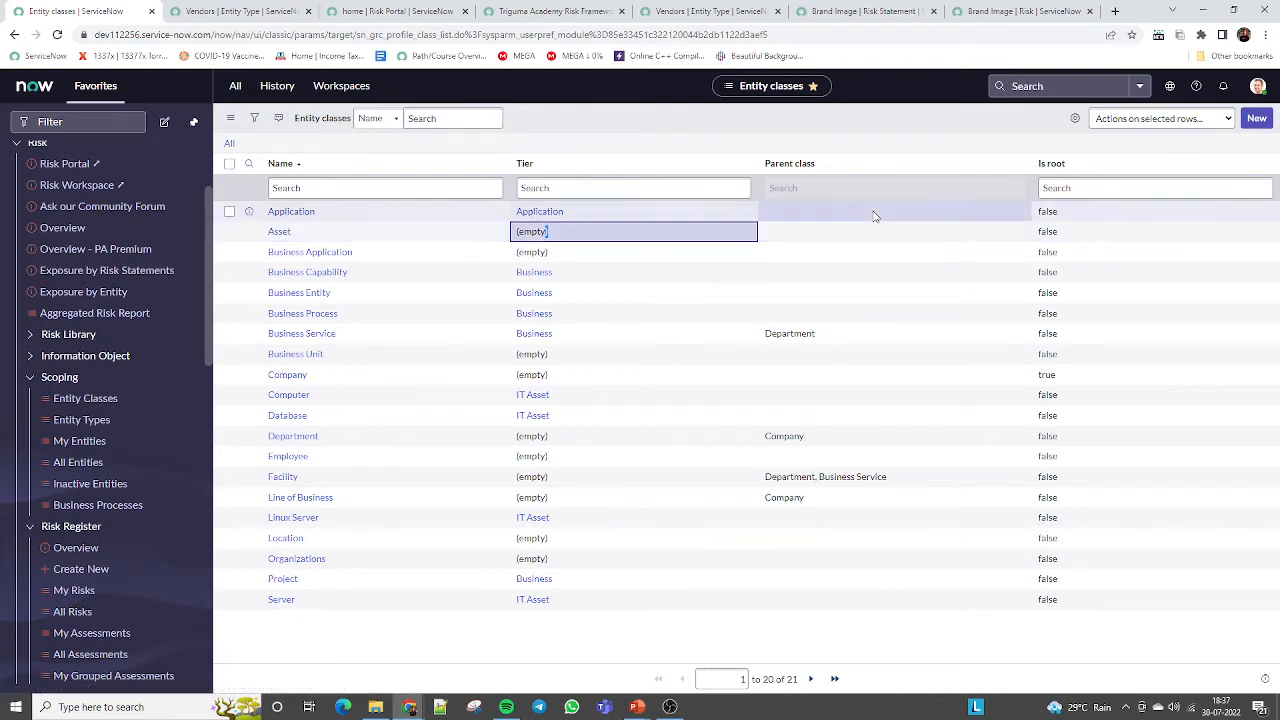
{"action": "left_click", "coordinate": [772, 252]}
{"action": "left_click", "coordinate": [795, 334]}
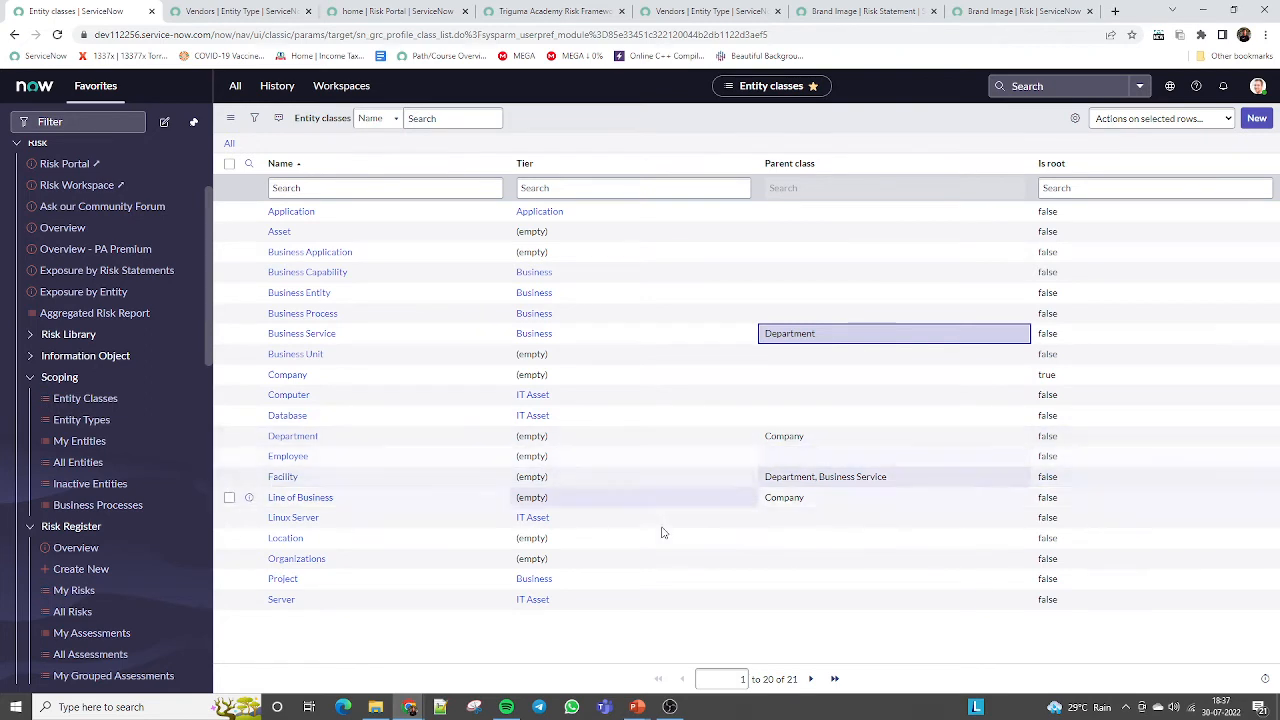
Step: View the list of all entities, followed by the list of entities owned by the current account
{"action": "left_click", "coordinate": [88, 467]}
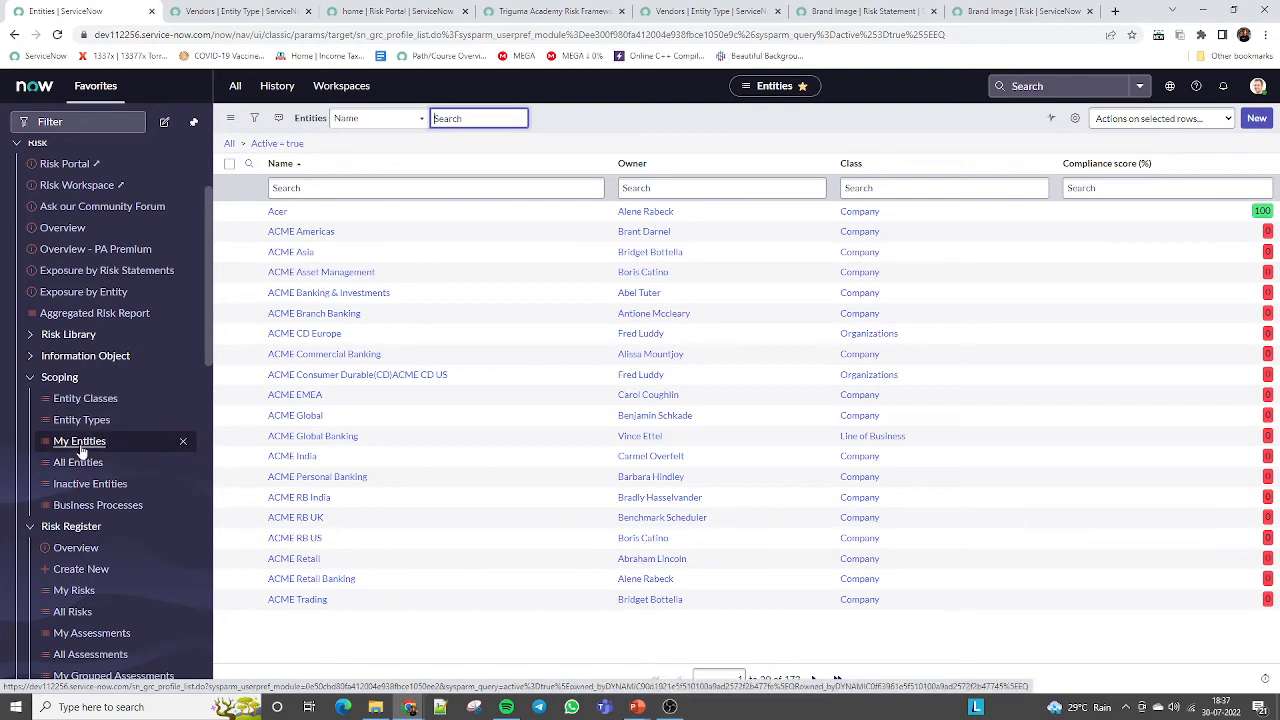
{"action": "left_click", "coordinate": [82, 447]}
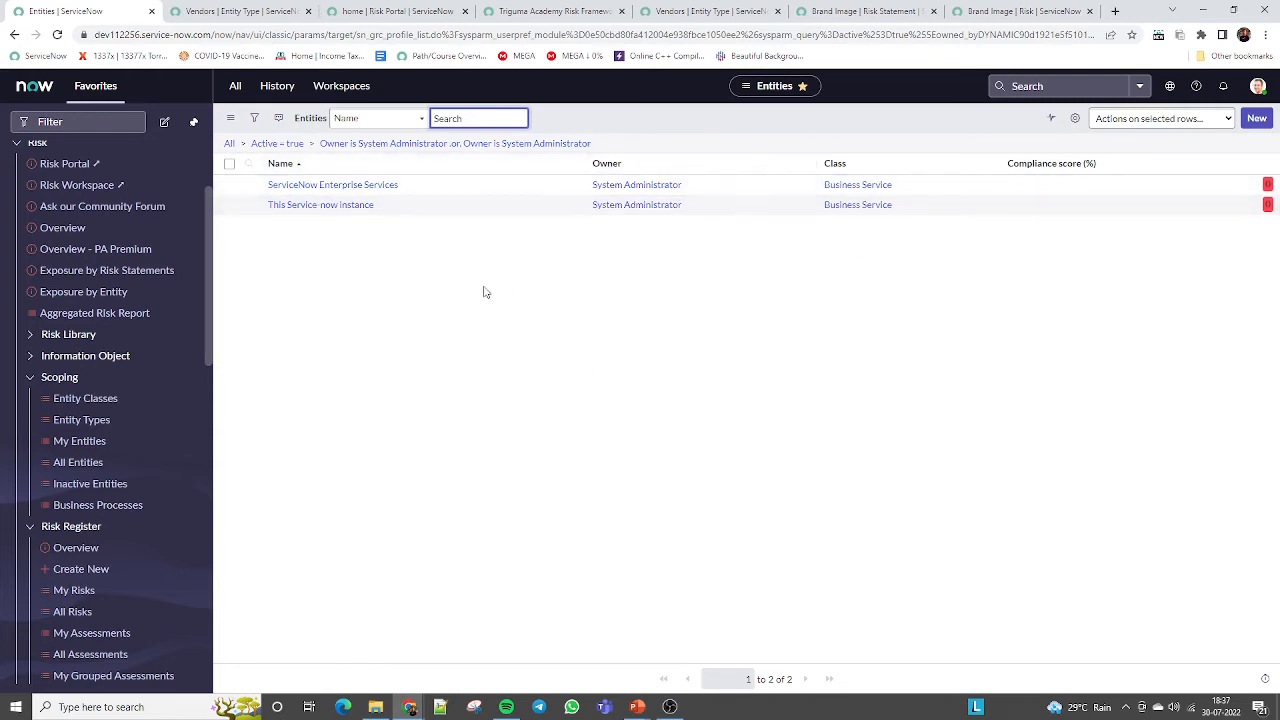
Step: Collapse Scoping, open All Risks in the Risk Register, and check the risk statement of the first Loss of Integrity risk
{"action": "left_click", "coordinate": [30, 380]}
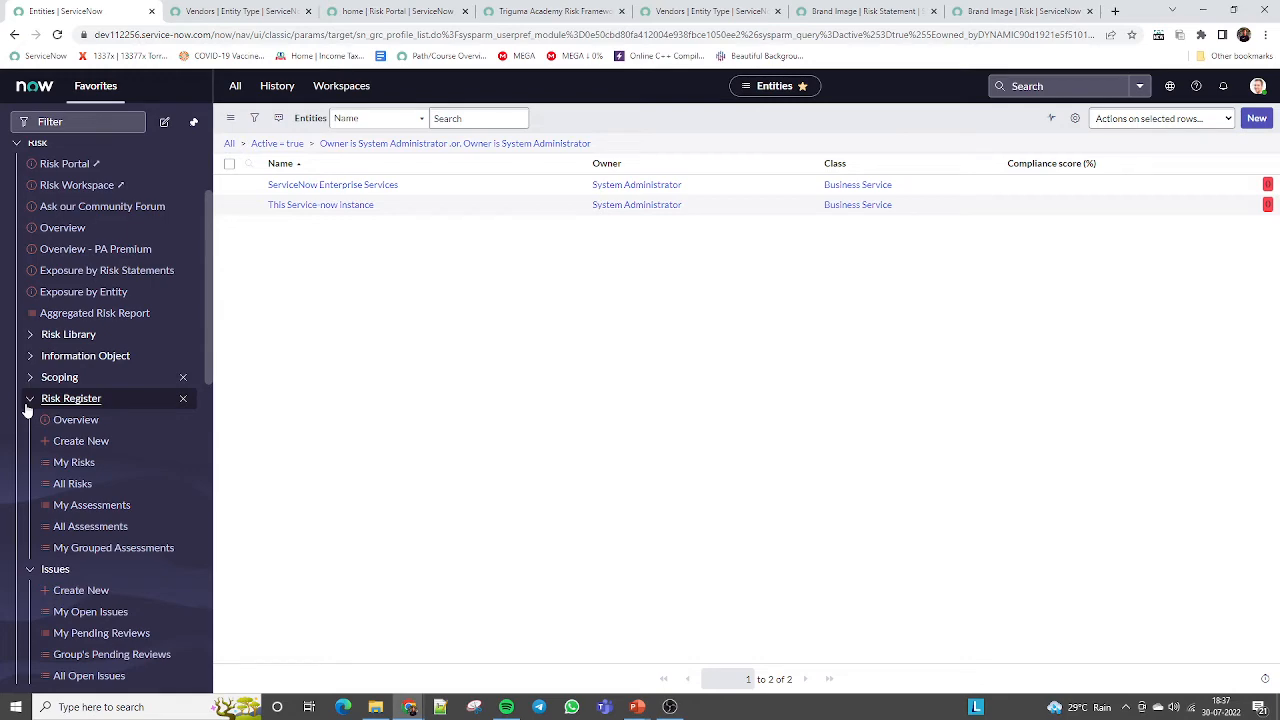
{"action": "left_click", "coordinate": [72, 486]}
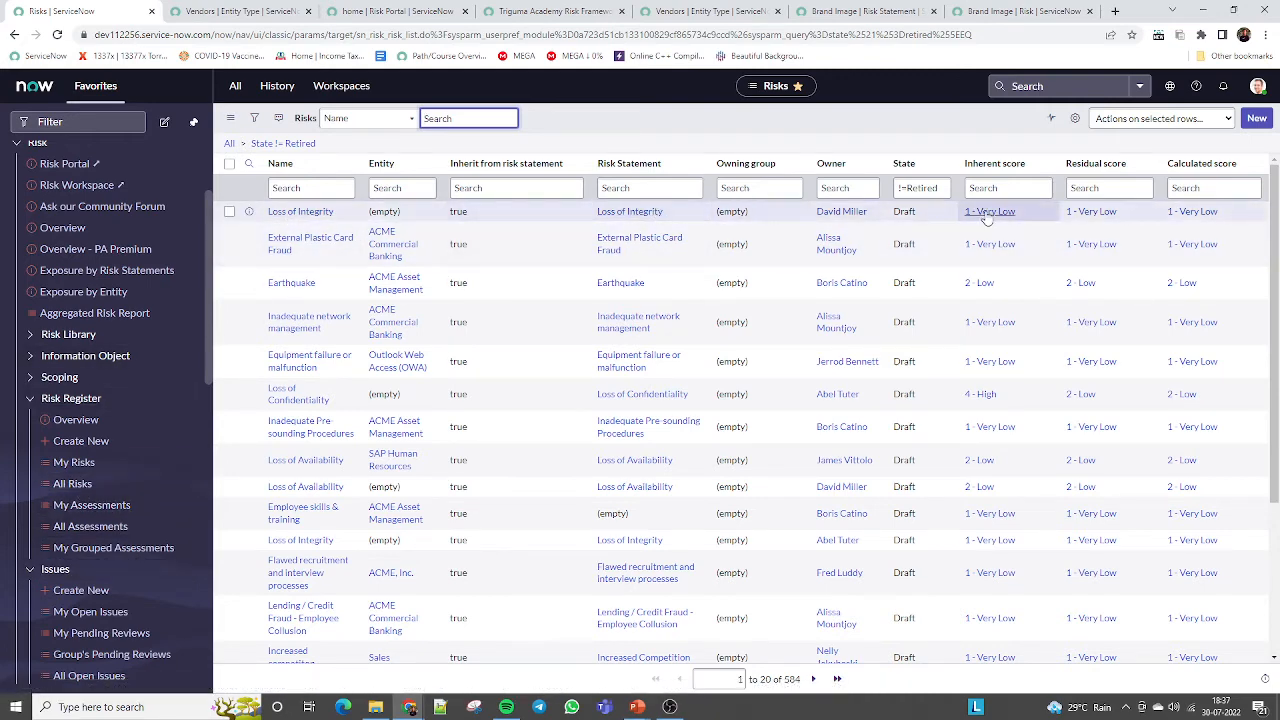
{"action": "left_click", "coordinate": [672, 216]}
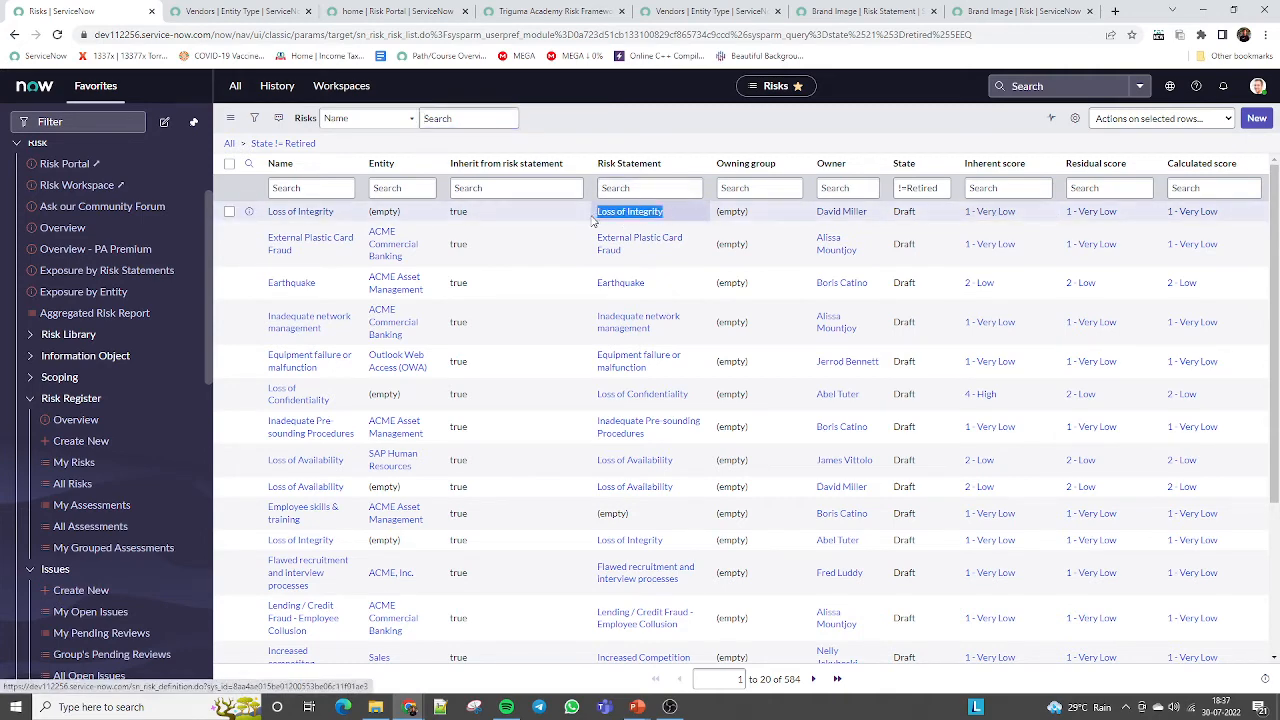
Step: Start a new risk record with the Inadequate network management risk statement and the Operational category
{"action": "left_click", "coordinate": [81, 441]}
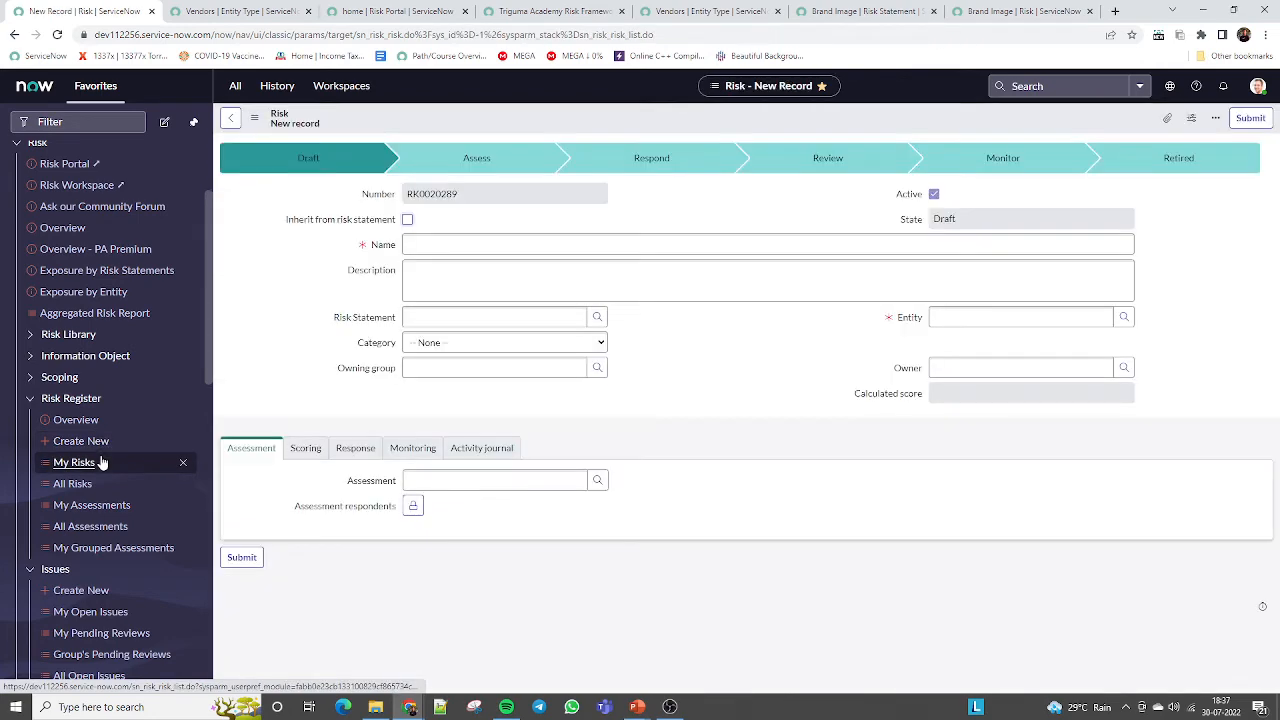
{"action": "left_click", "coordinate": [447, 247]}
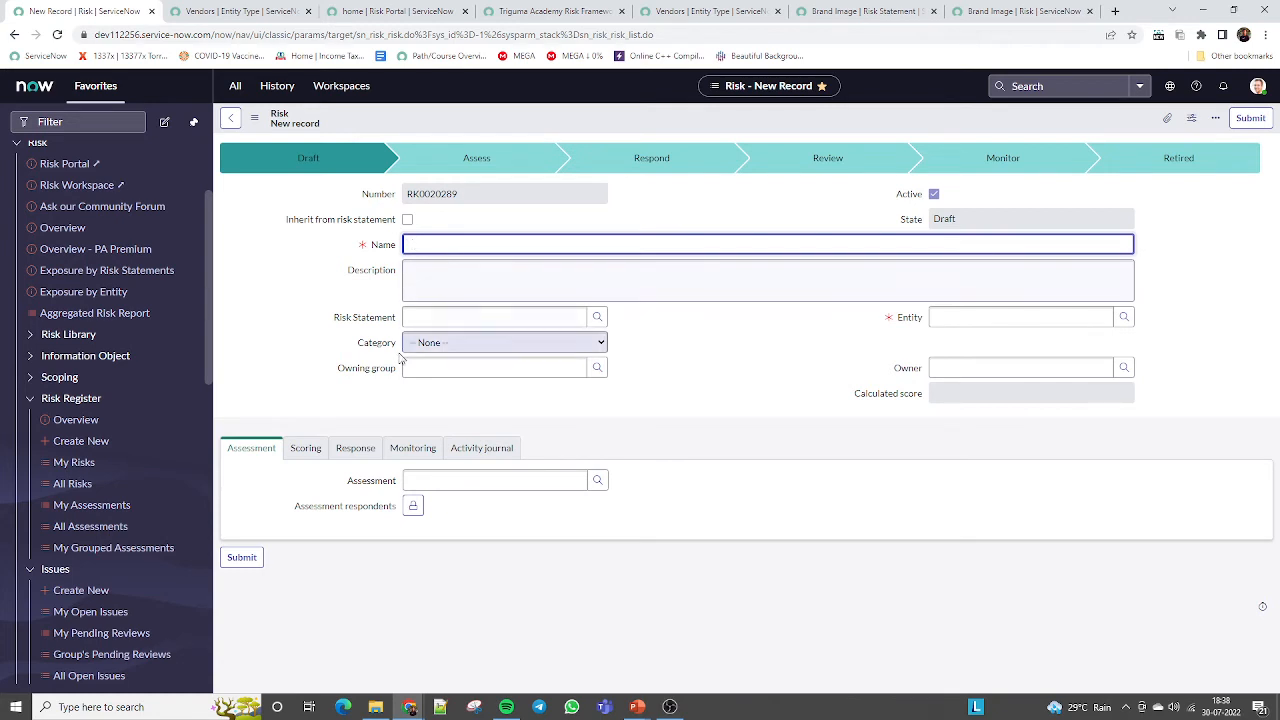
{"action": "left_click", "coordinate": [595, 318]}
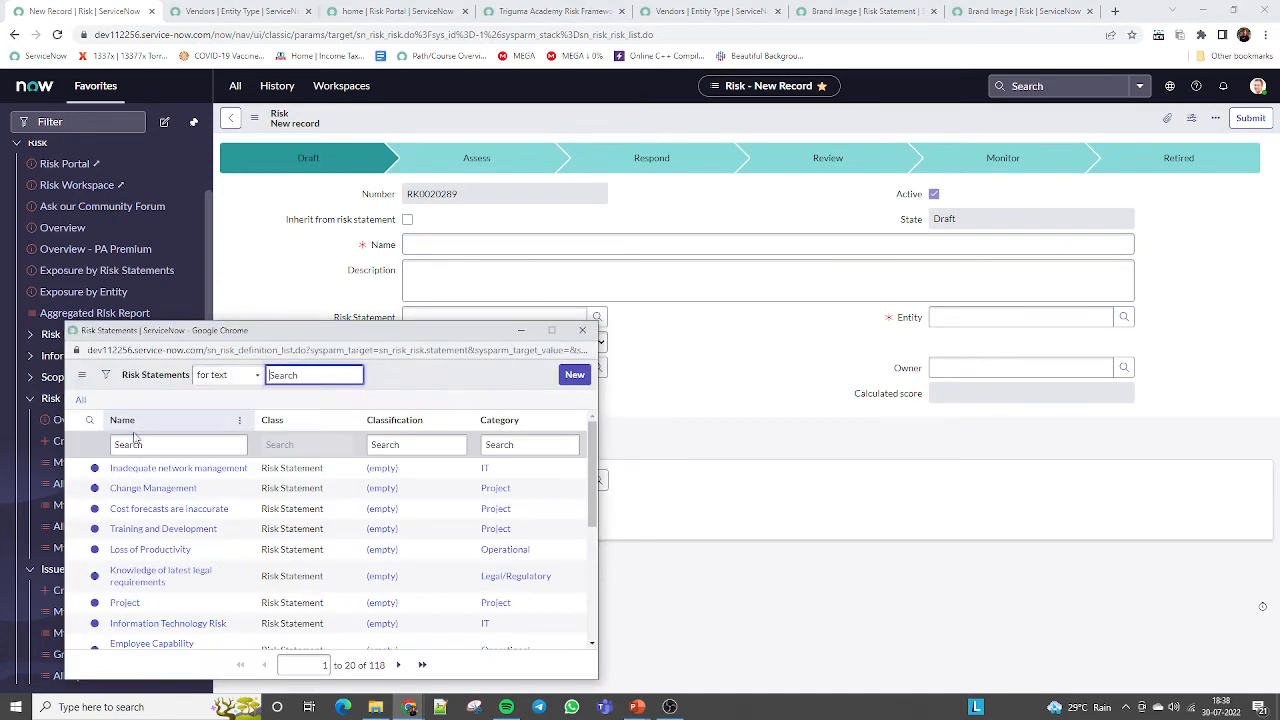
{"action": "left_click", "coordinate": [170, 470]}
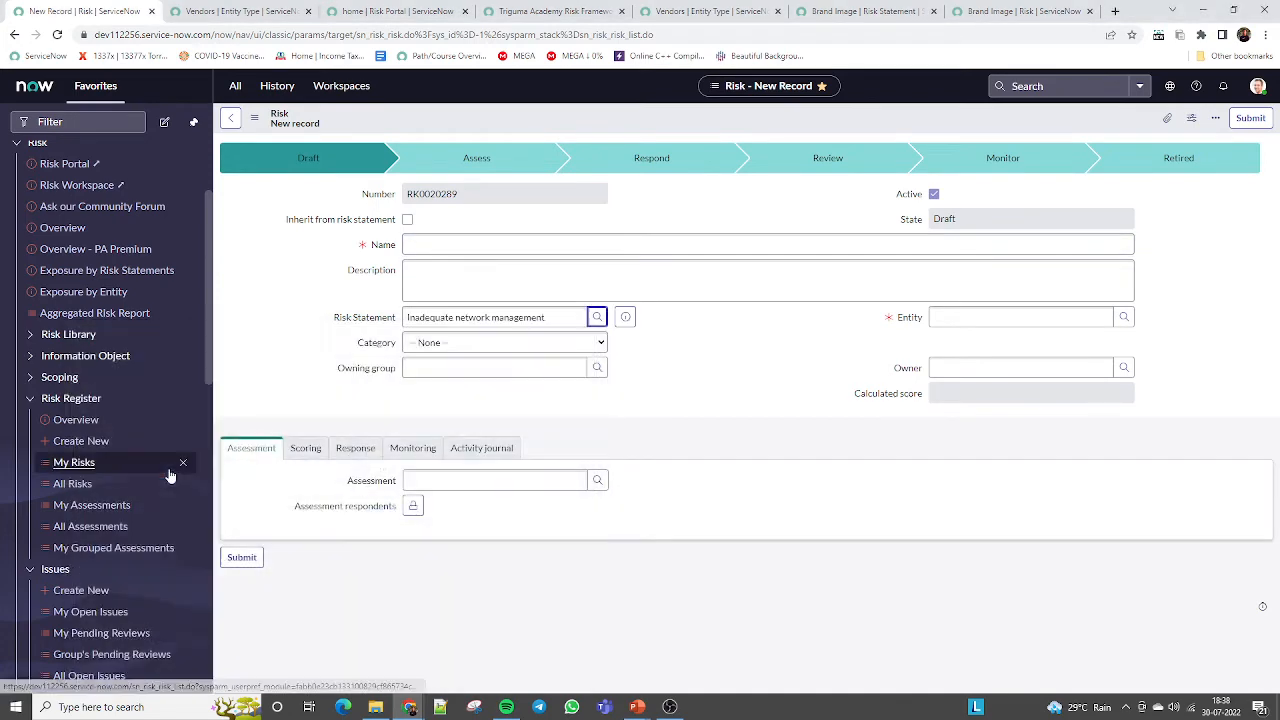
{"action": "left_click", "coordinate": [466, 353]}
{"action": "left_click", "coordinate": [478, 376]}
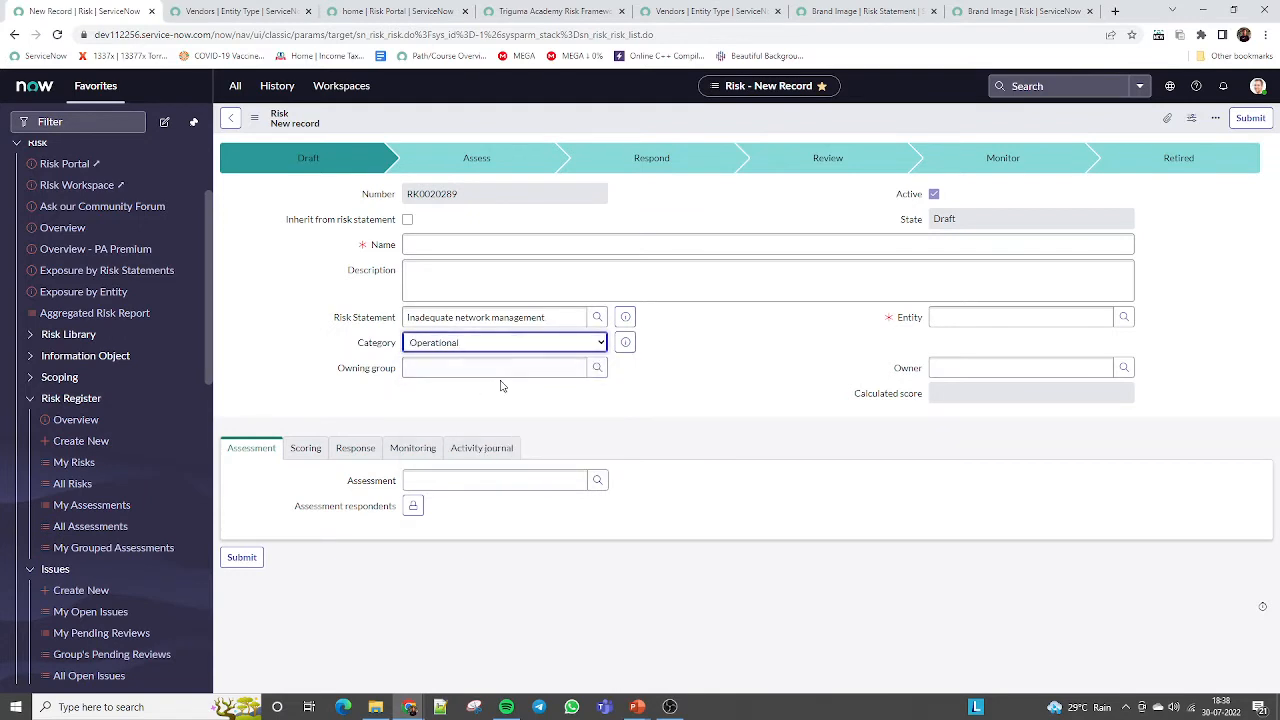
{"action": "left_click", "coordinate": [600, 371]}
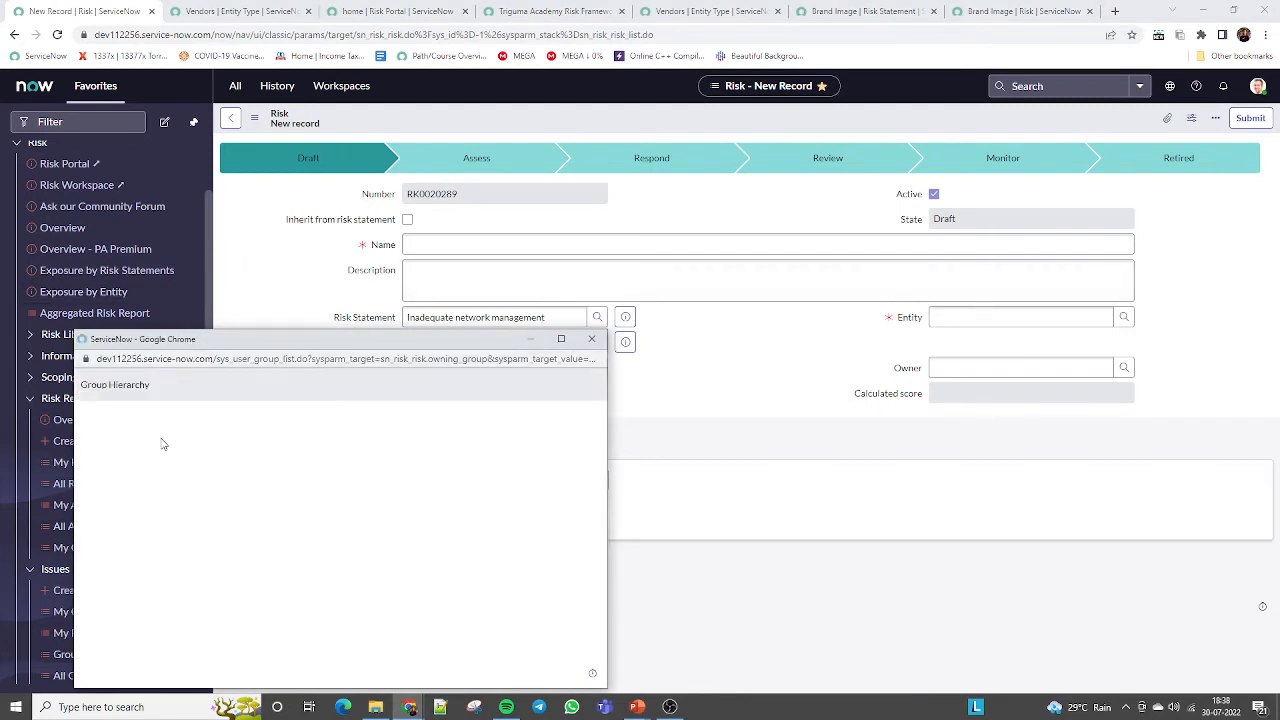
{"action": "left_click_drag", "start_coordinate": [434, 343], "coordinate": [561, 136]}
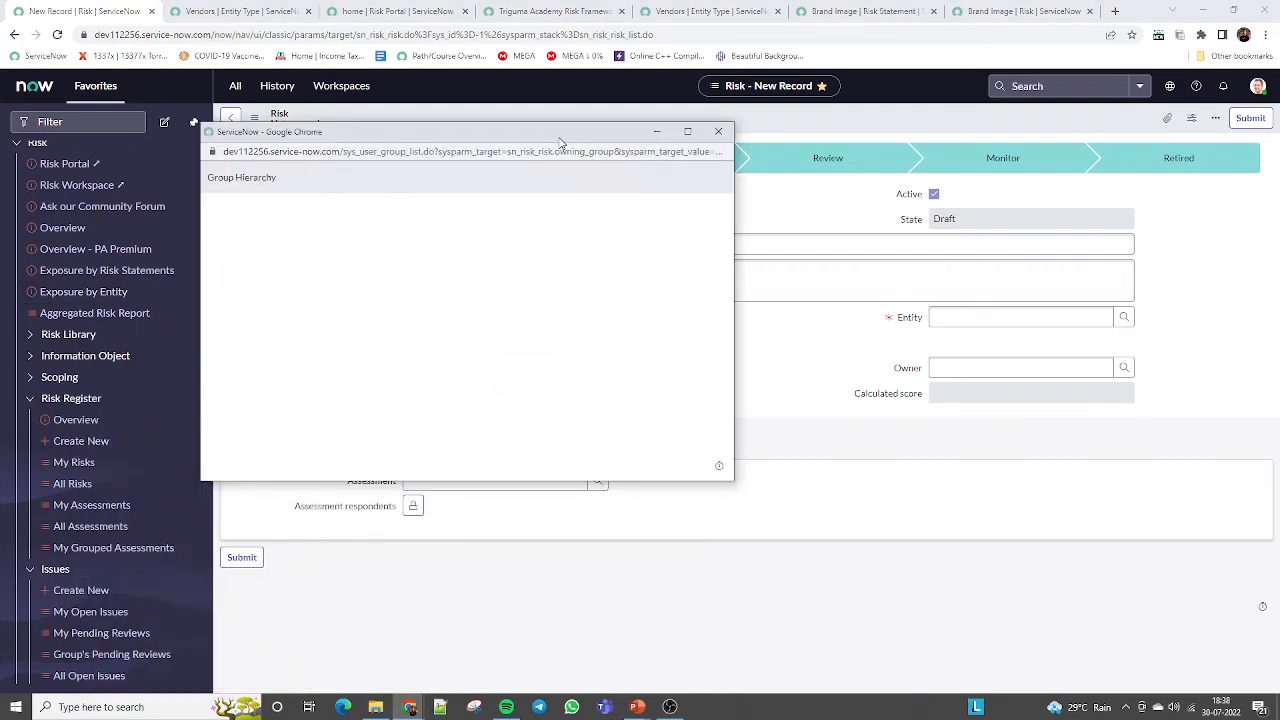
{"action": "left_click", "coordinate": [718, 131]}
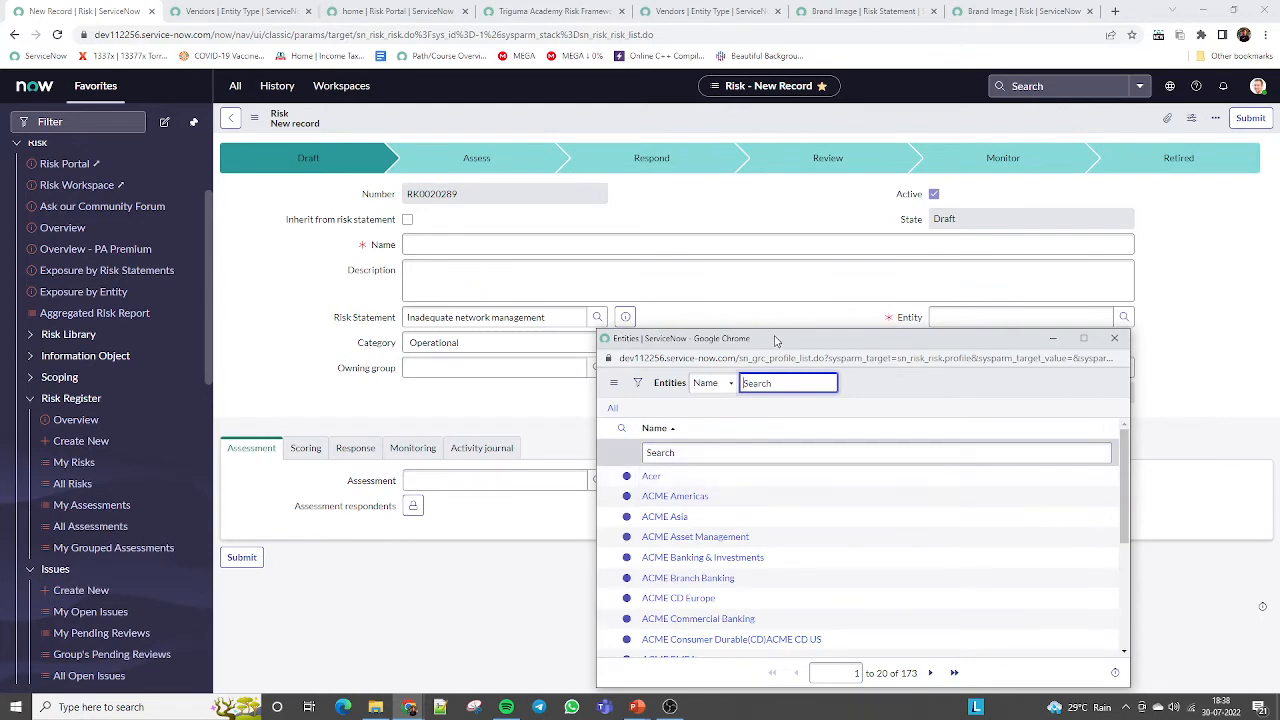
Step: Assign the Acer entity to the new risk and name the risk "This is Testing"
{"action": "left_click_drag", "start_coordinate": [774, 340], "coordinate": [718, 147]}
{"action": "left_click_drag", "start_coordinate": [1069, 315], "coordinate": [1067, 425]}
{"action": "scroll", "coordinate": [1067, 400], "scroll_direction": "up", "scroll_amount": 5}
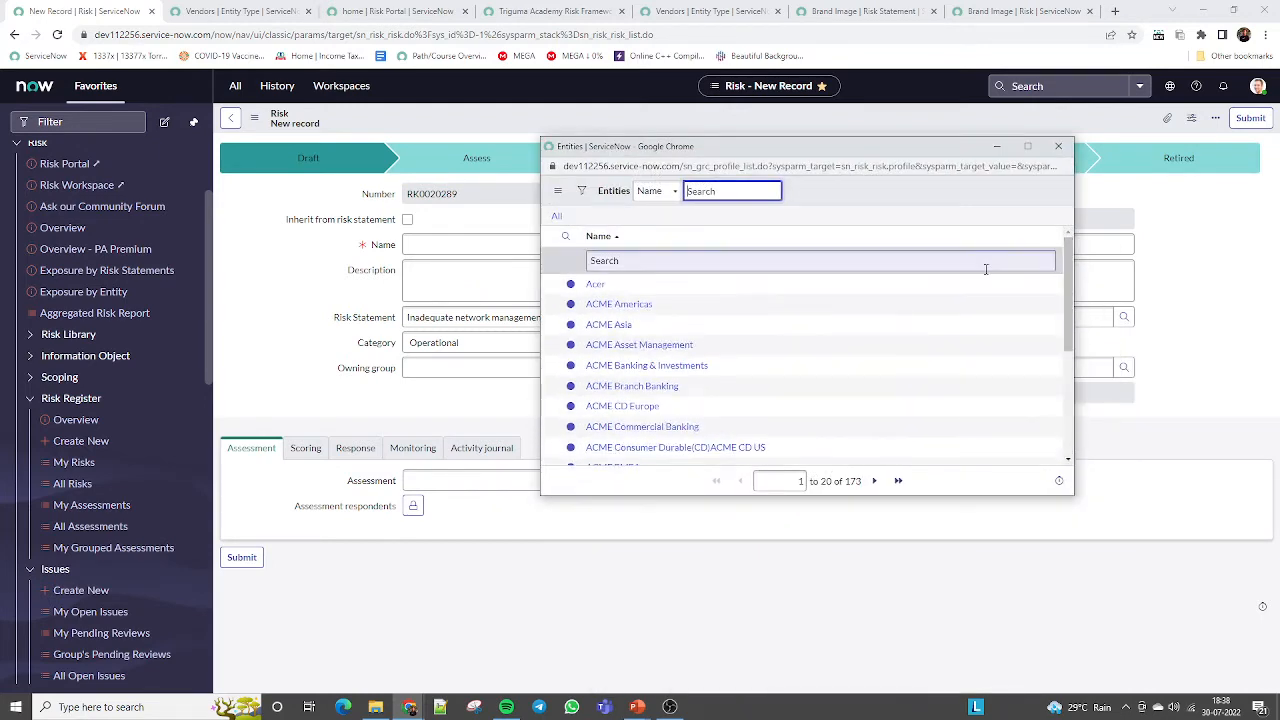
{"action": "left_click", "coordinate": [595, 286]}
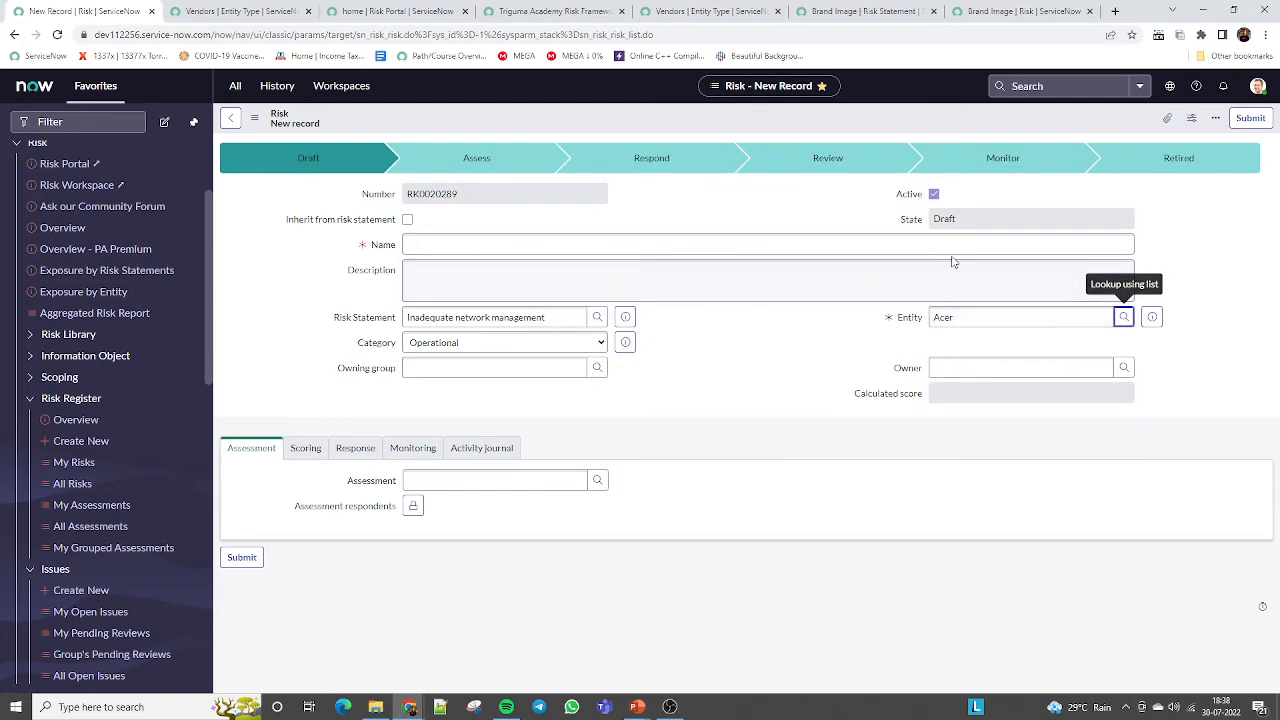
{"action": "left_click", "coordinate": [478, 245]}
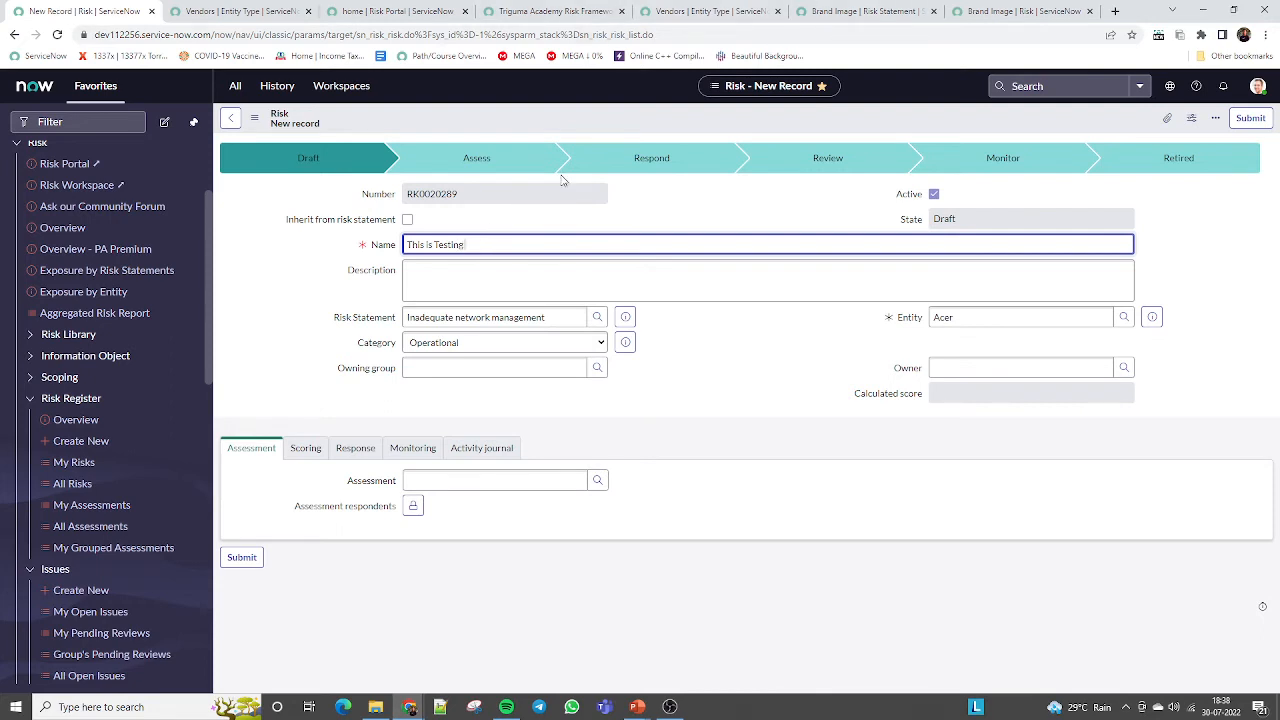
Step: Switch inheritance from the risk statement on and off again, and append a person's name to the risk name
{"action": "left_click", "coordinate": [407, 220]}
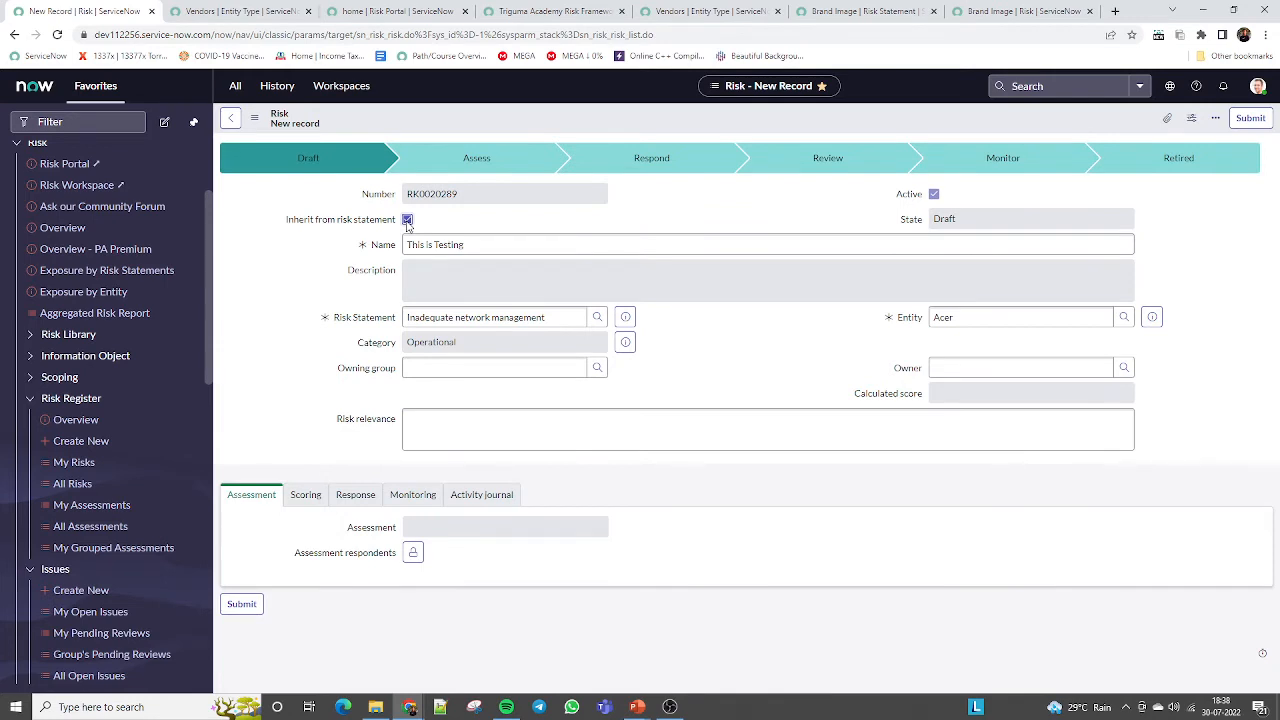
{"action": "left_click", "coordinate": [407, 220]}
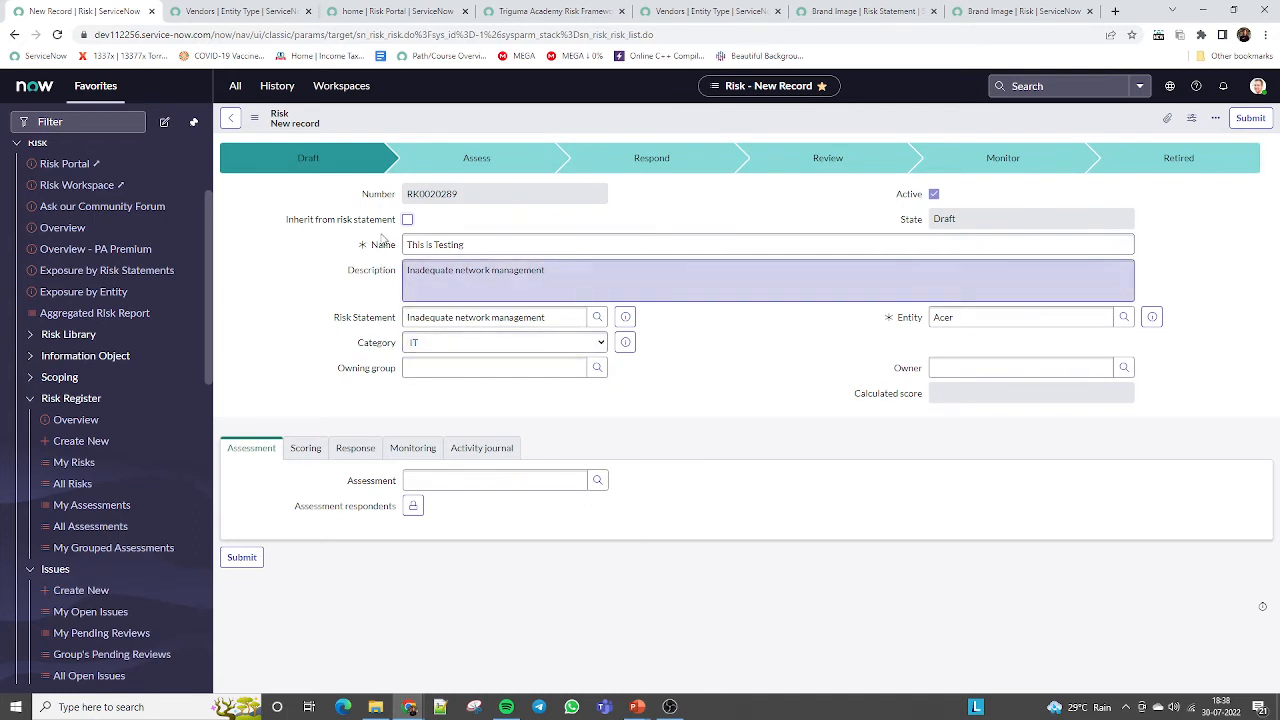
{"action": "left_click", "coordinate": [477, 246]}
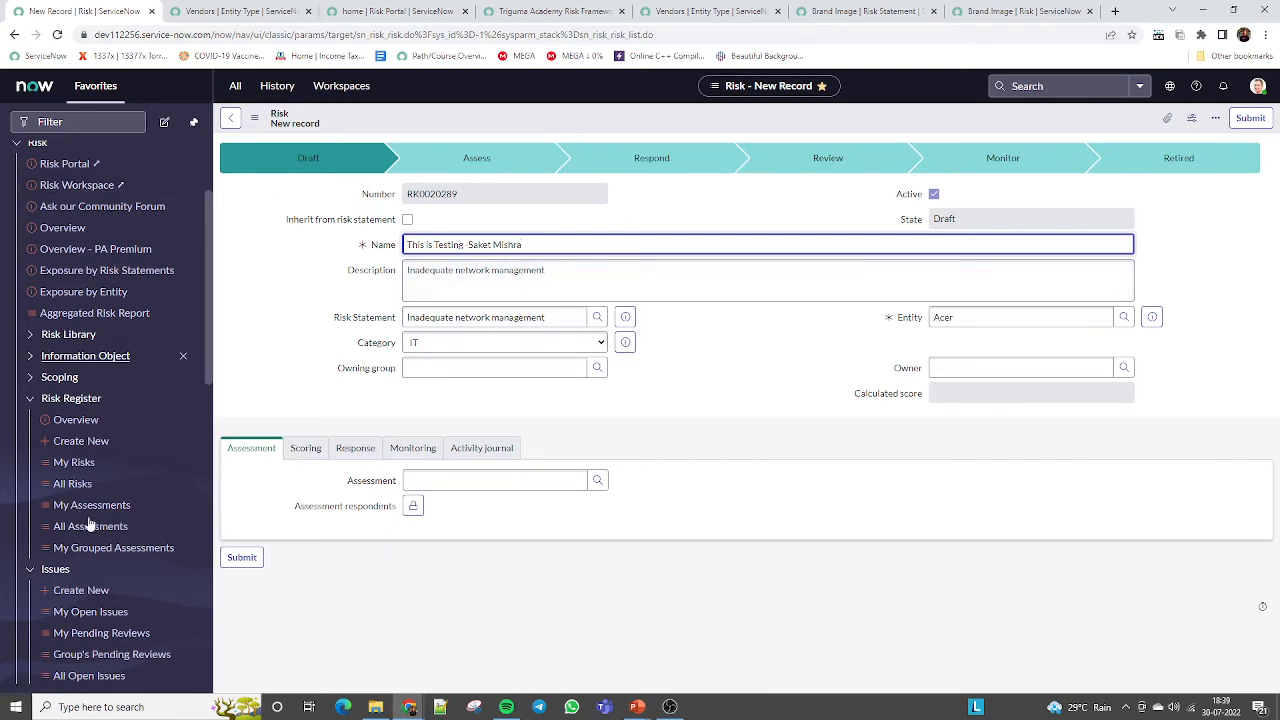
Step: Assign the Risk Assessment assessment to the new risk
{"action": "left_click", "coordinate": [300, 449]}
{"action": "left_click", "coordinate": [252, 449]}
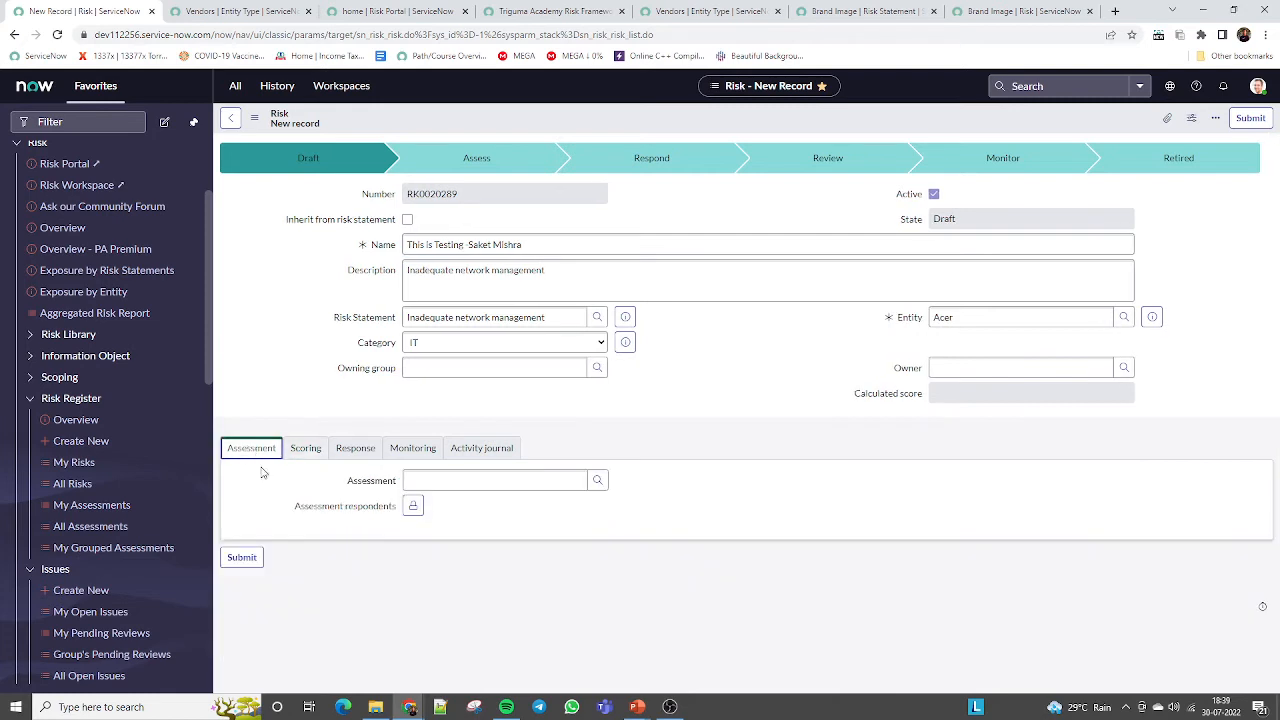
{"action": "left_click", "coordinate": [597, 482]}
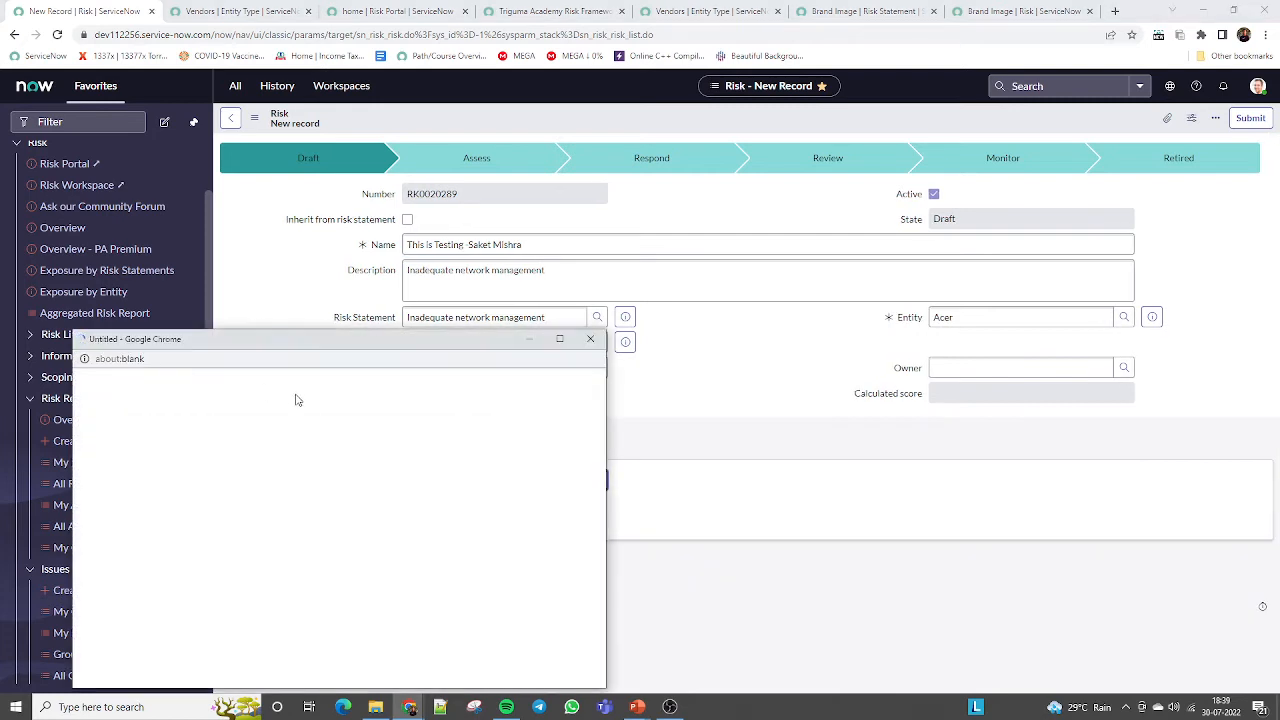
{"action": "left_click", "coordinate": [126, 478]}
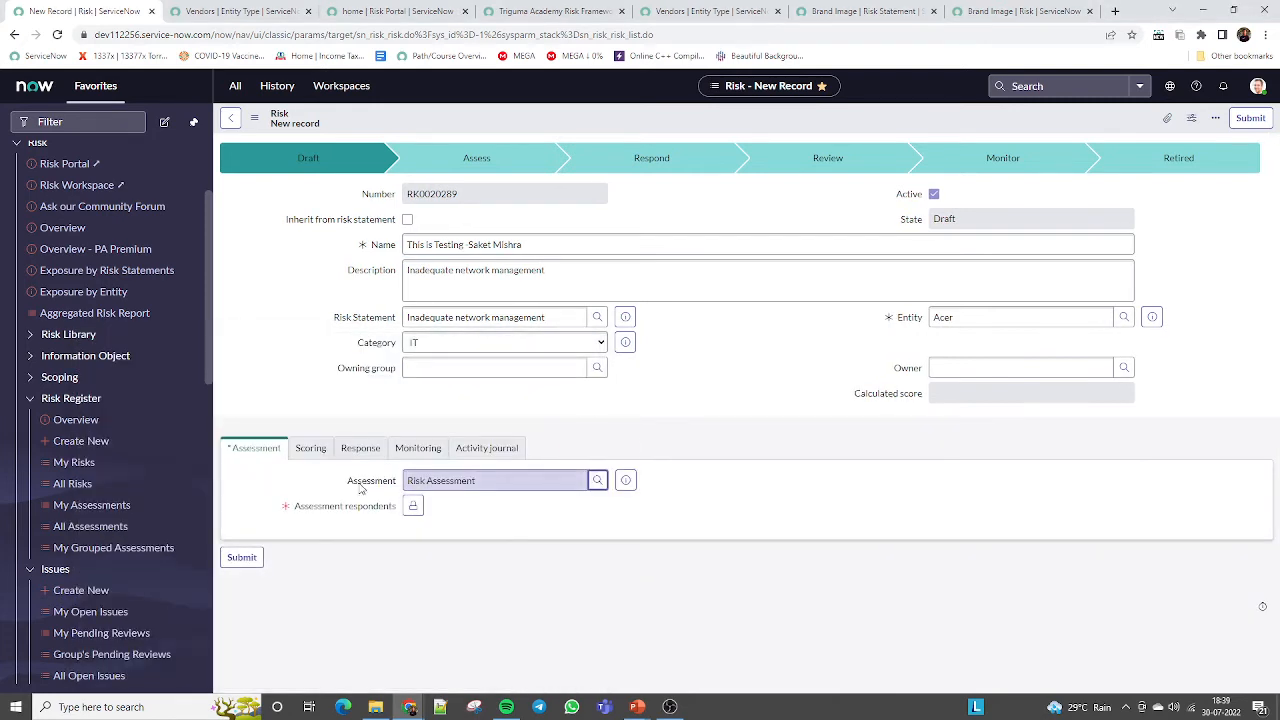
{"action": "left_click", "coordinate": [417, 511]}
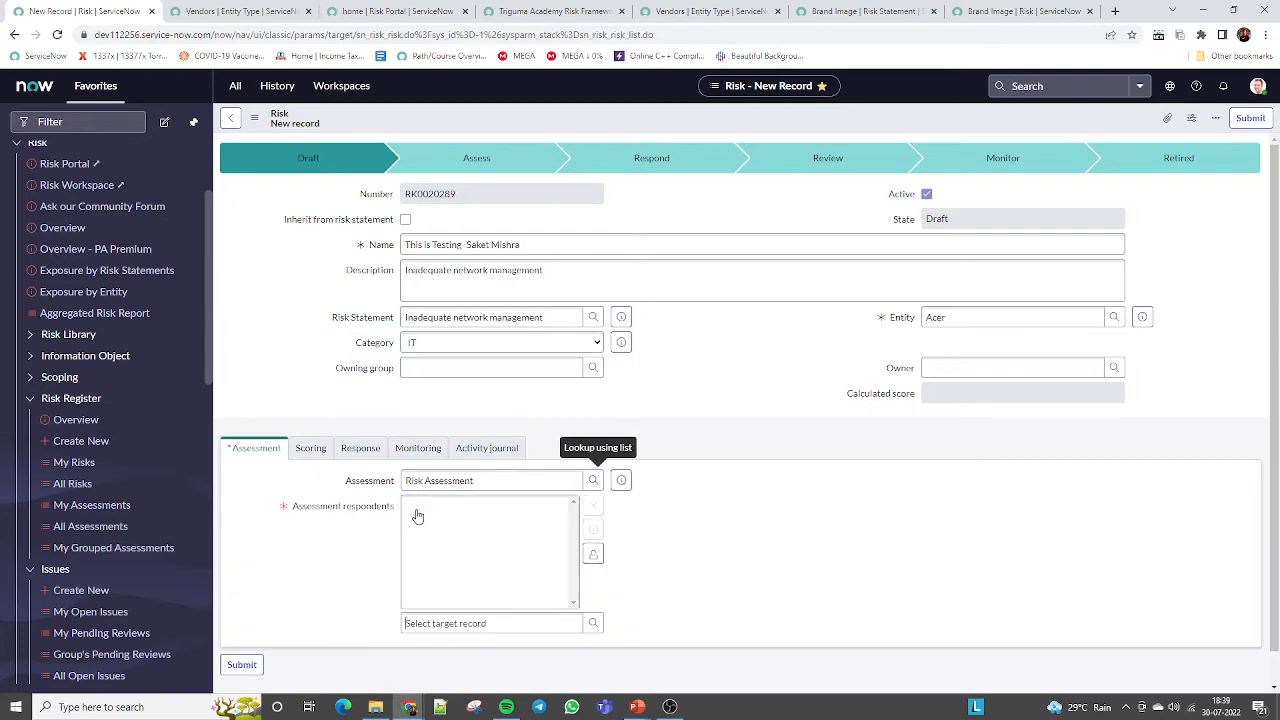
{"action": "left_click", "coordinate": [591, 622]}
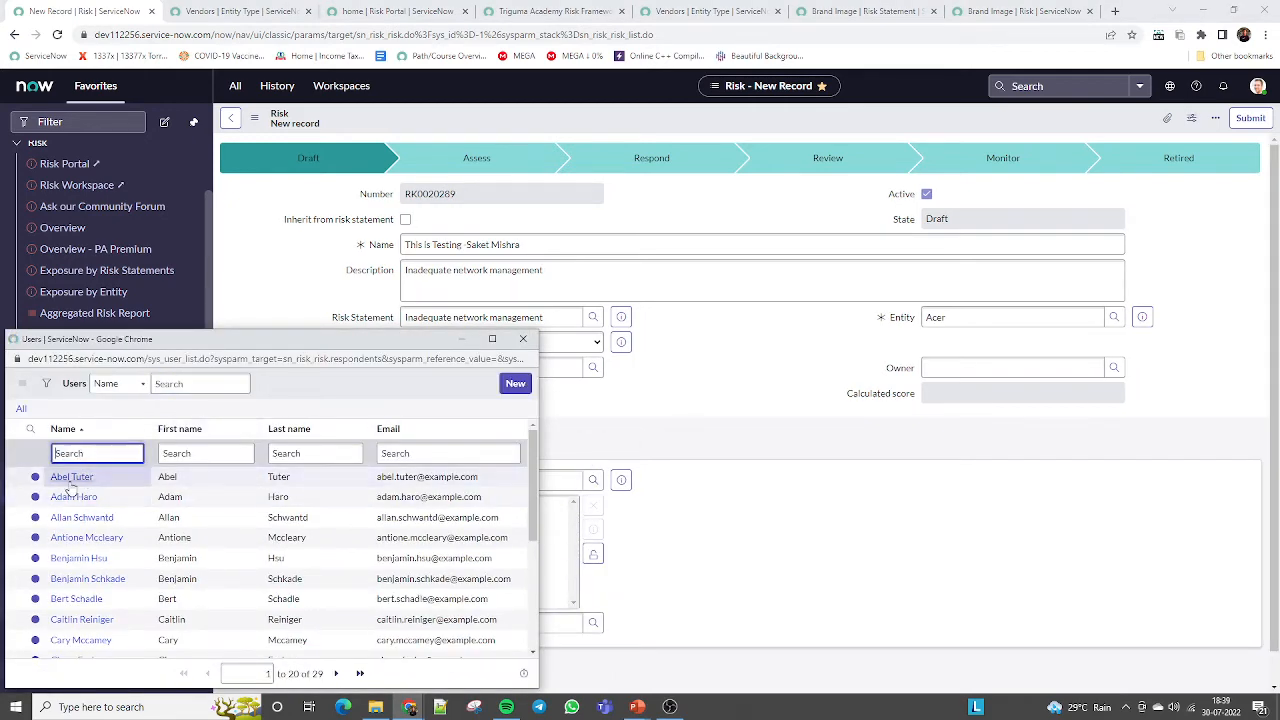
{"action": "left_click", "coordinate": [70, 479]}
{"action": "left_click", "coordinate": [595, 557]}
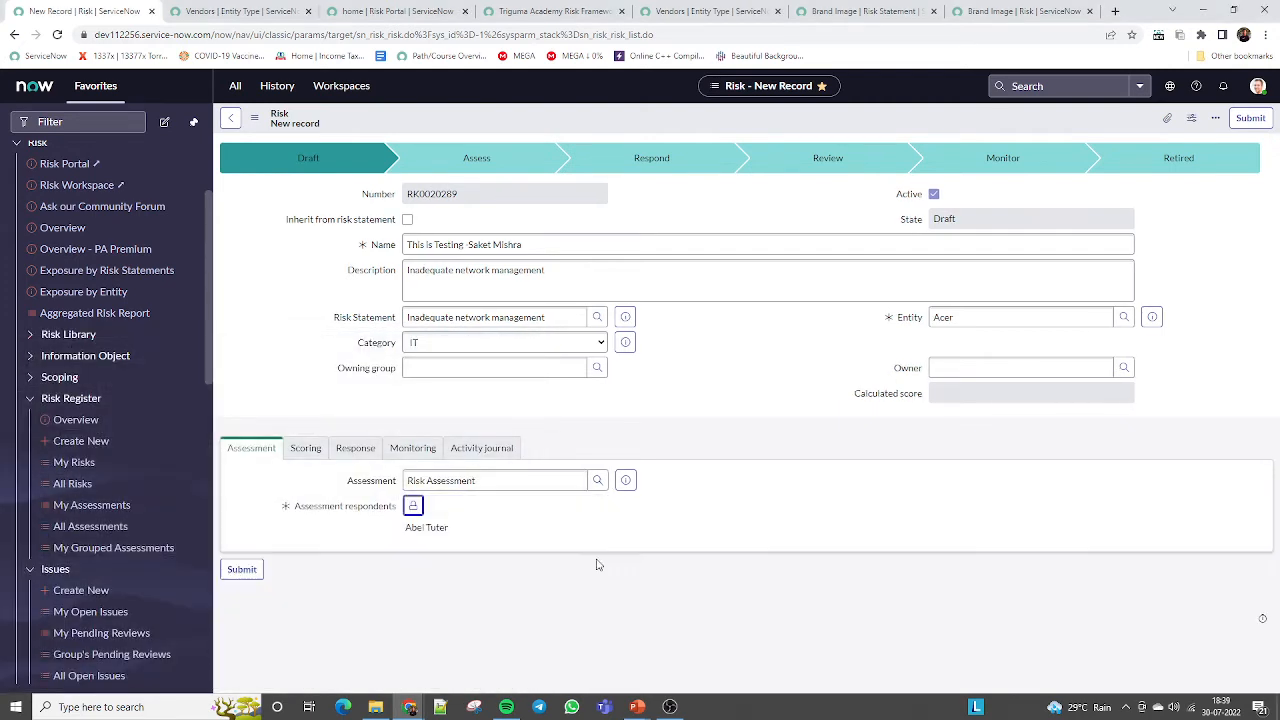
{"action": "left_click", "coordinate": [412, 505]}
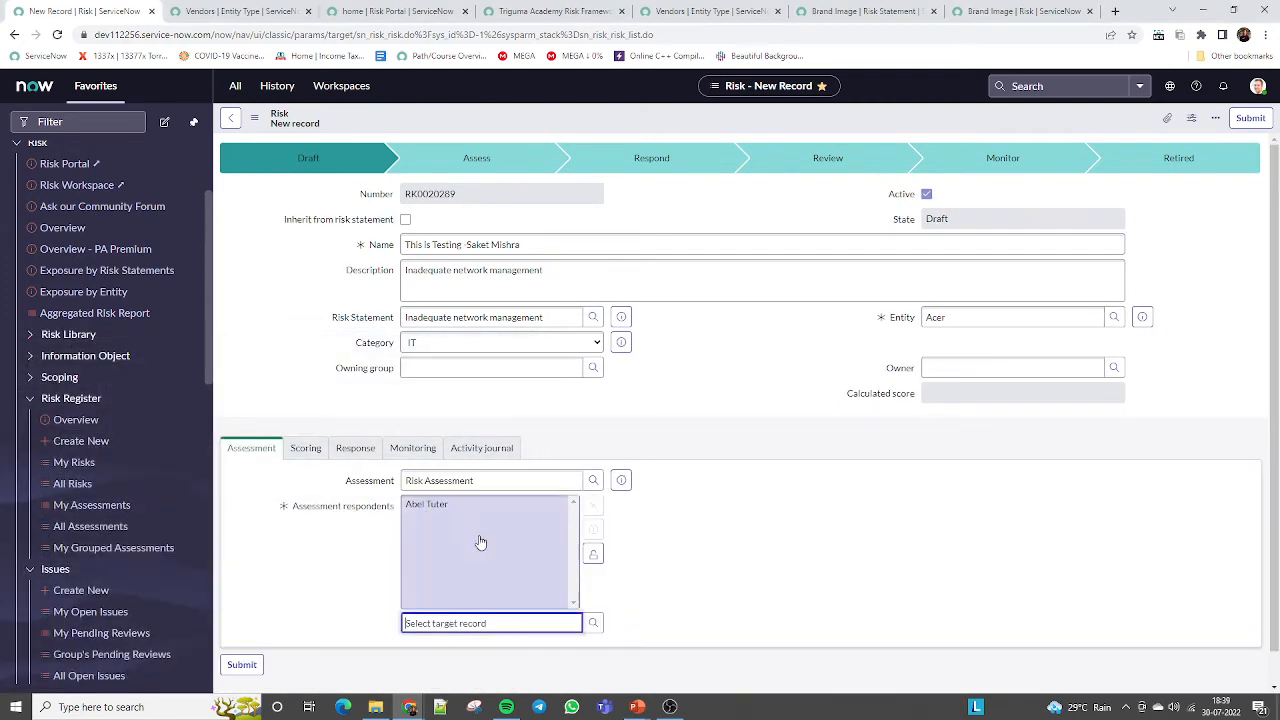
{"action": "left_click", "coordinate": [563, 545]}
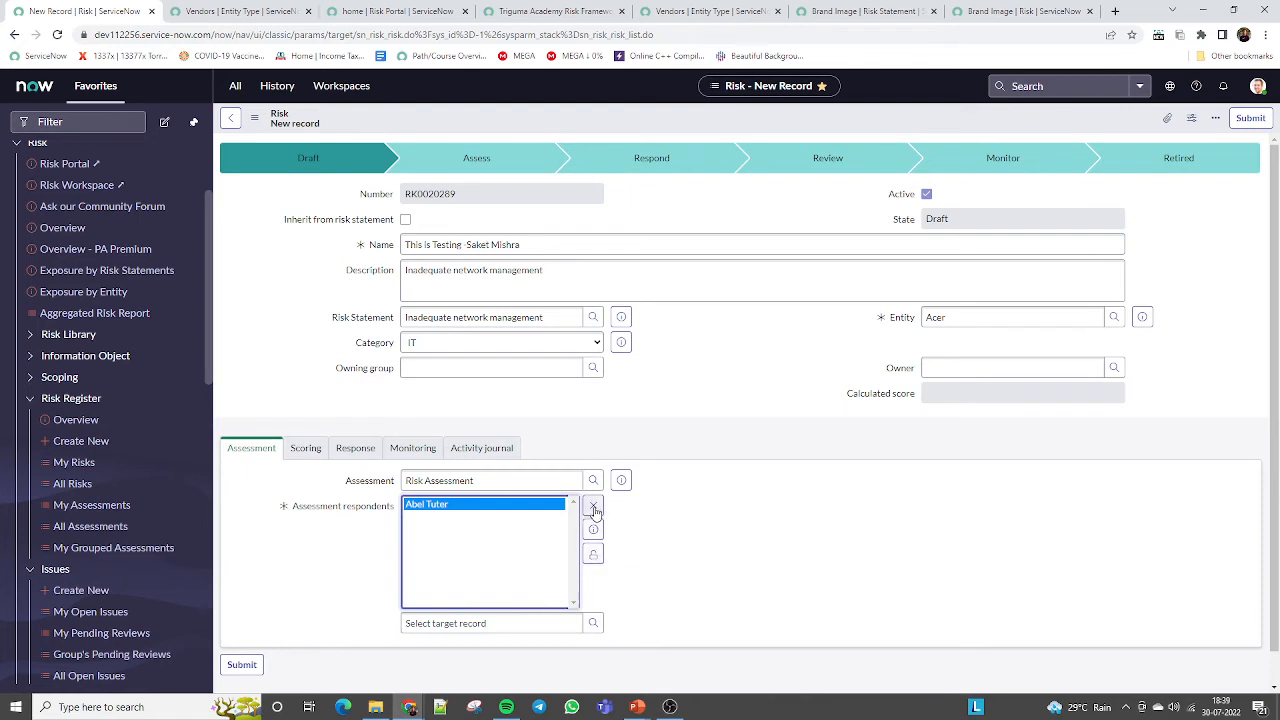
{"action": "left_click", "coordinate": [594, 510]}
Step: Search the users for "system" and add GRC System Administrator as the assessment respondent
{"action": "left_click", "coordinate": [474, 623]}
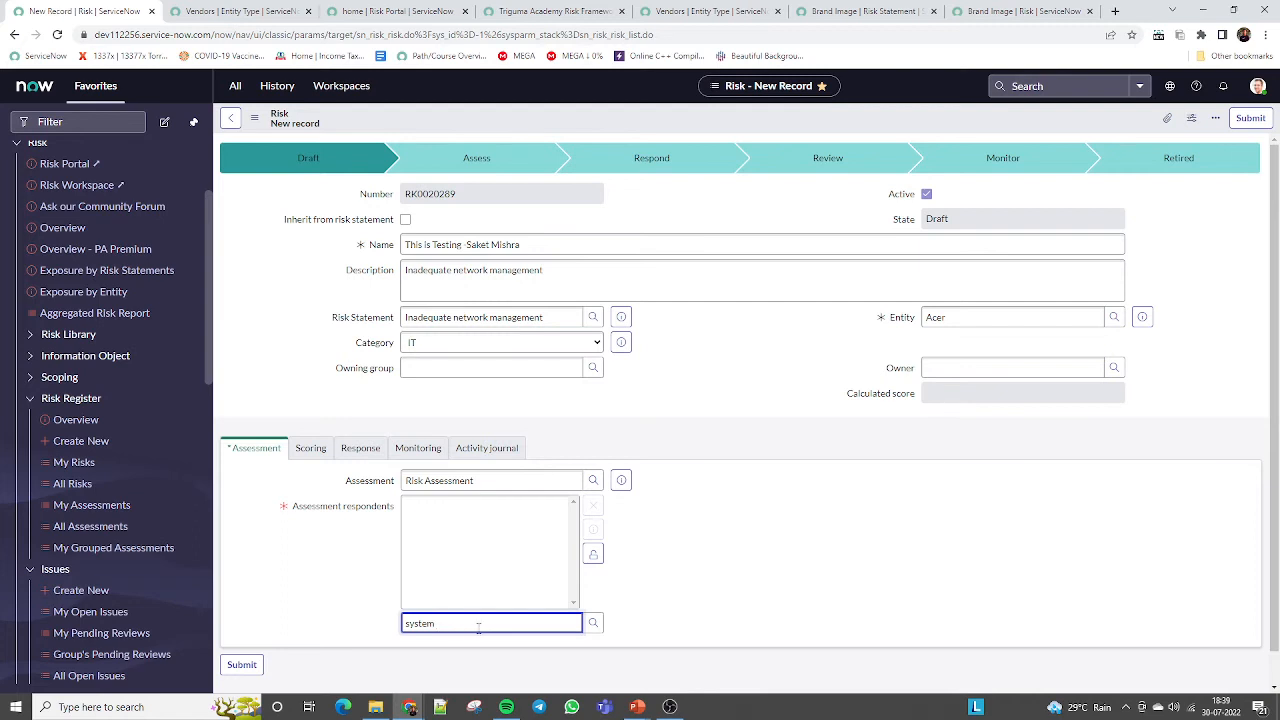
{"action": "type", "text": "system"}
{"action": "key", "text": "Return"}
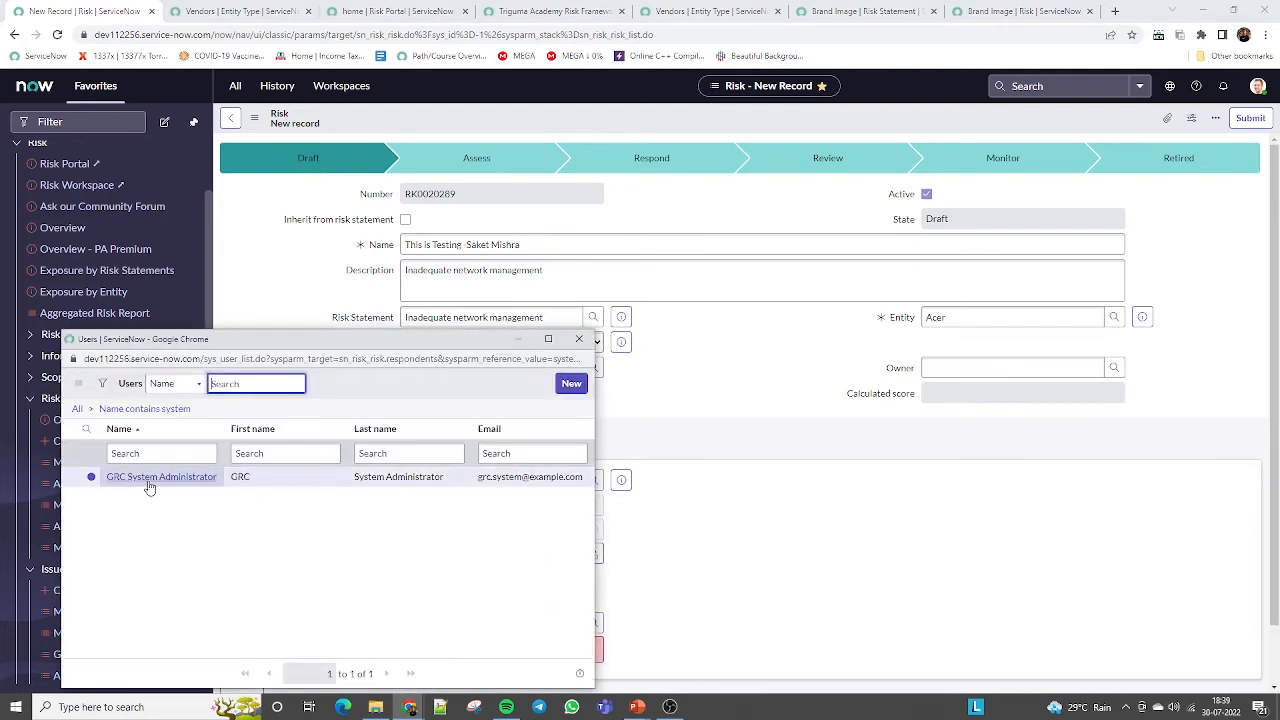
{"action": "left_click", "coordinate": [150, 480]}
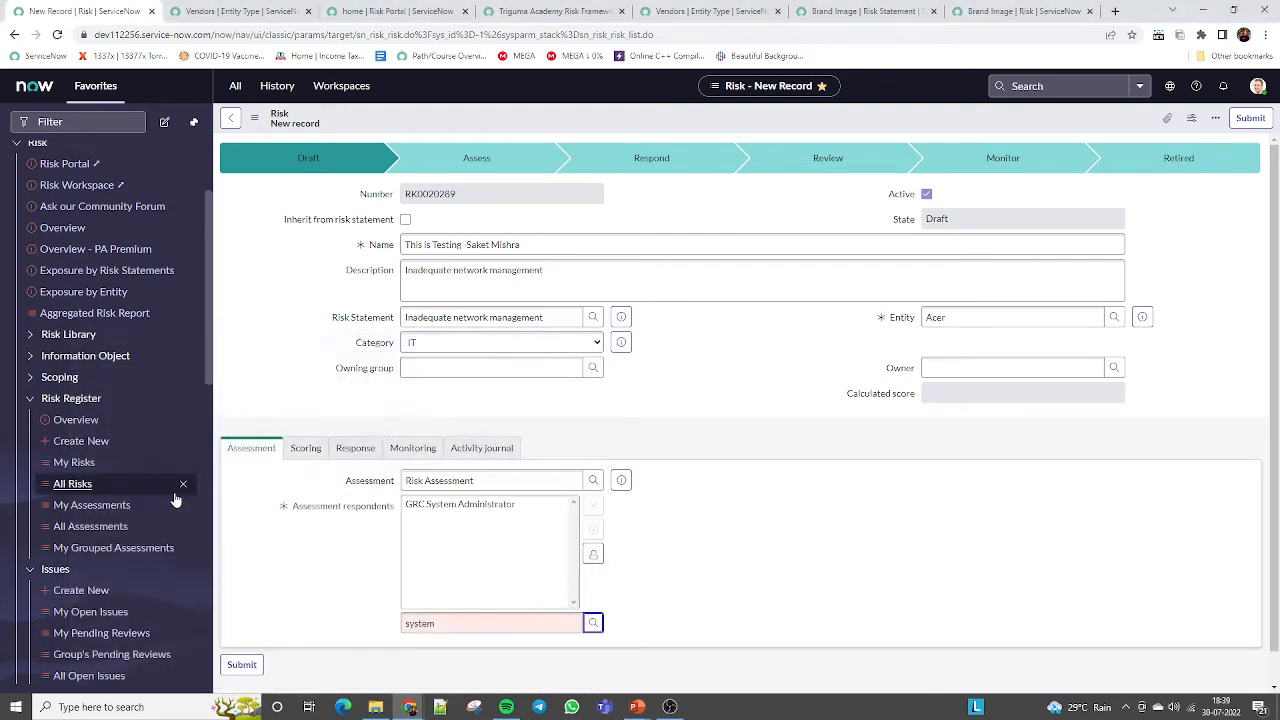
{"action": "left_click", "coordinate": [593, 555]}
Step: Set the risk's Inherent SLE to $20 and its Residual SLE to $10
{"action": "left_click", "coordinate": [306, 449]}
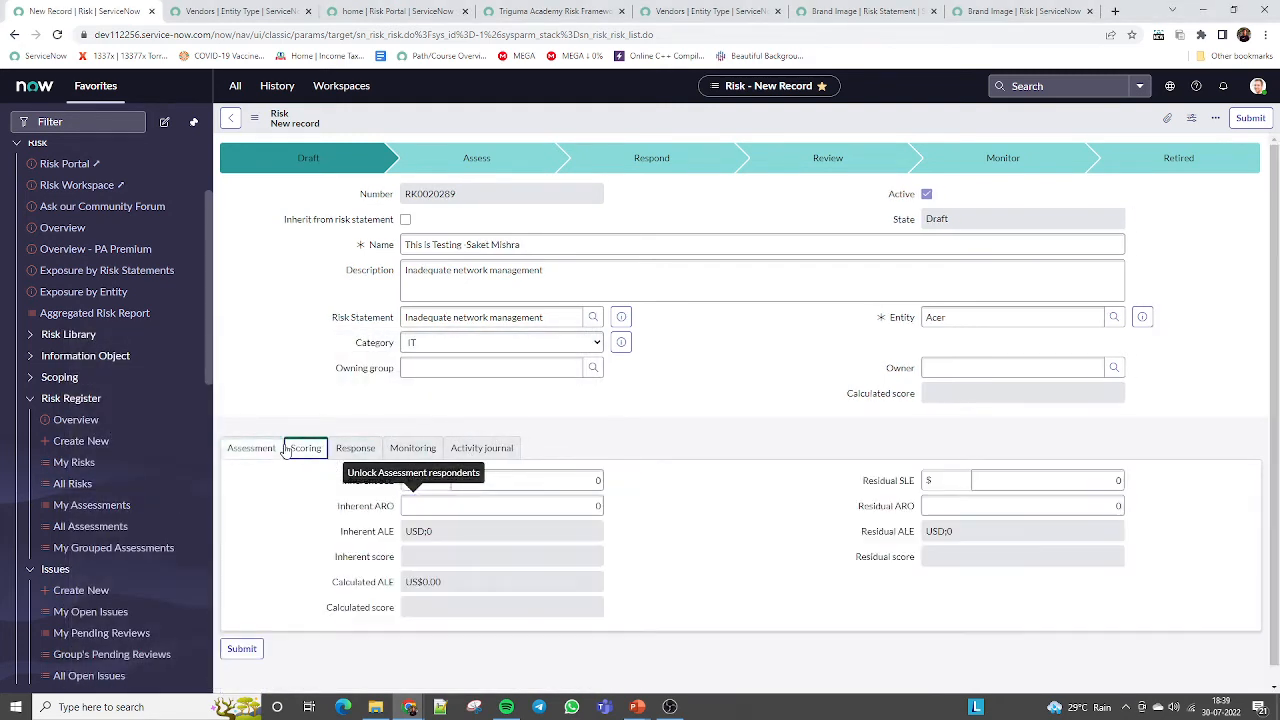
{"action": "left_click", "coordinate": [562, 482]}
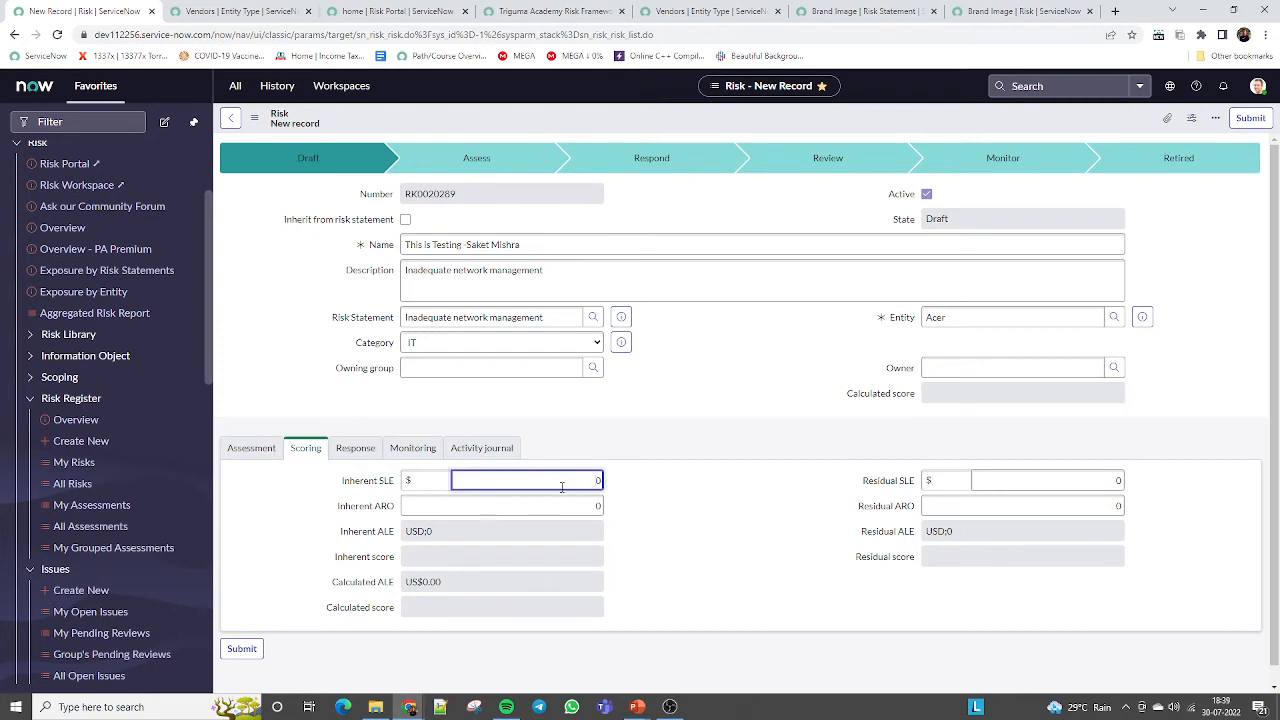
{"action": "type", "text": "20"}
{"action": "left_click", "coordinate": [1046, 480]}
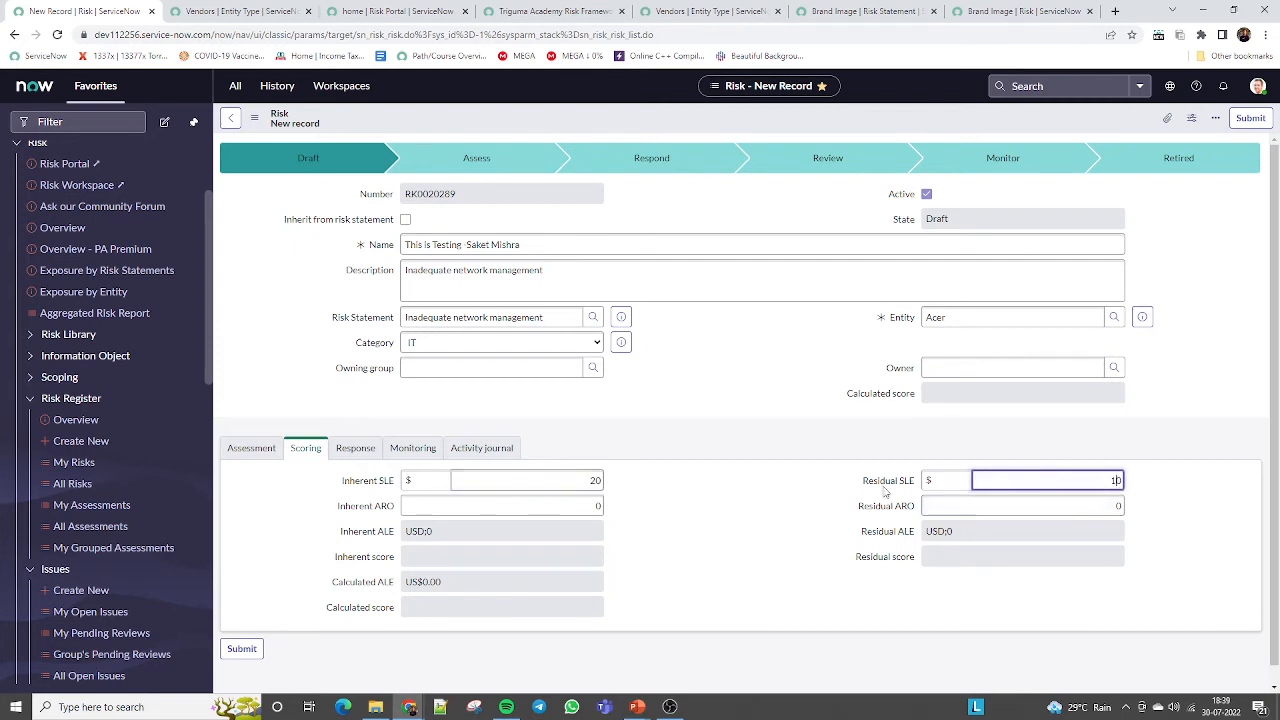
{"action": "left_click", "coordinate": [761, 483]}
Step: Check the response, monitoring and activity journal details, and save the new risk without leaving the record
{"action": "left_click", "coordinate": [365, 453]}
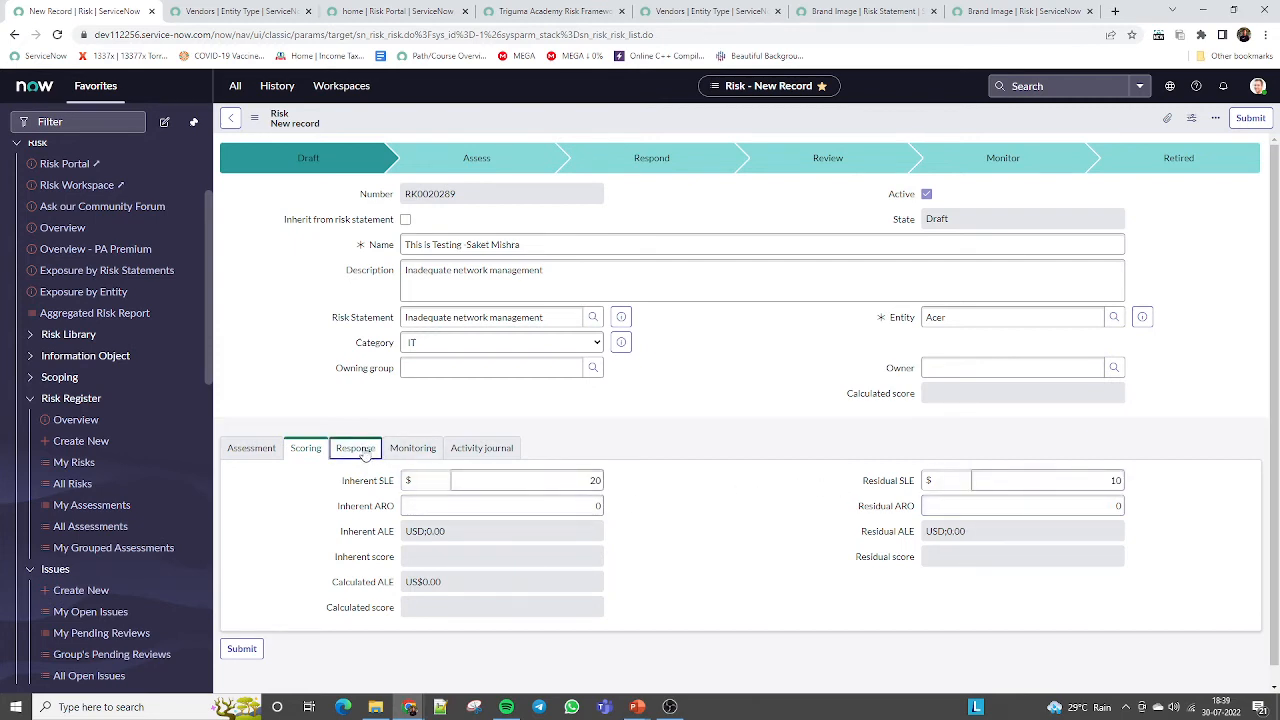
{"action": "left_click", "coordinate": [412, 449]}
{"action": "left_click", "coordinate": [484, 452]}
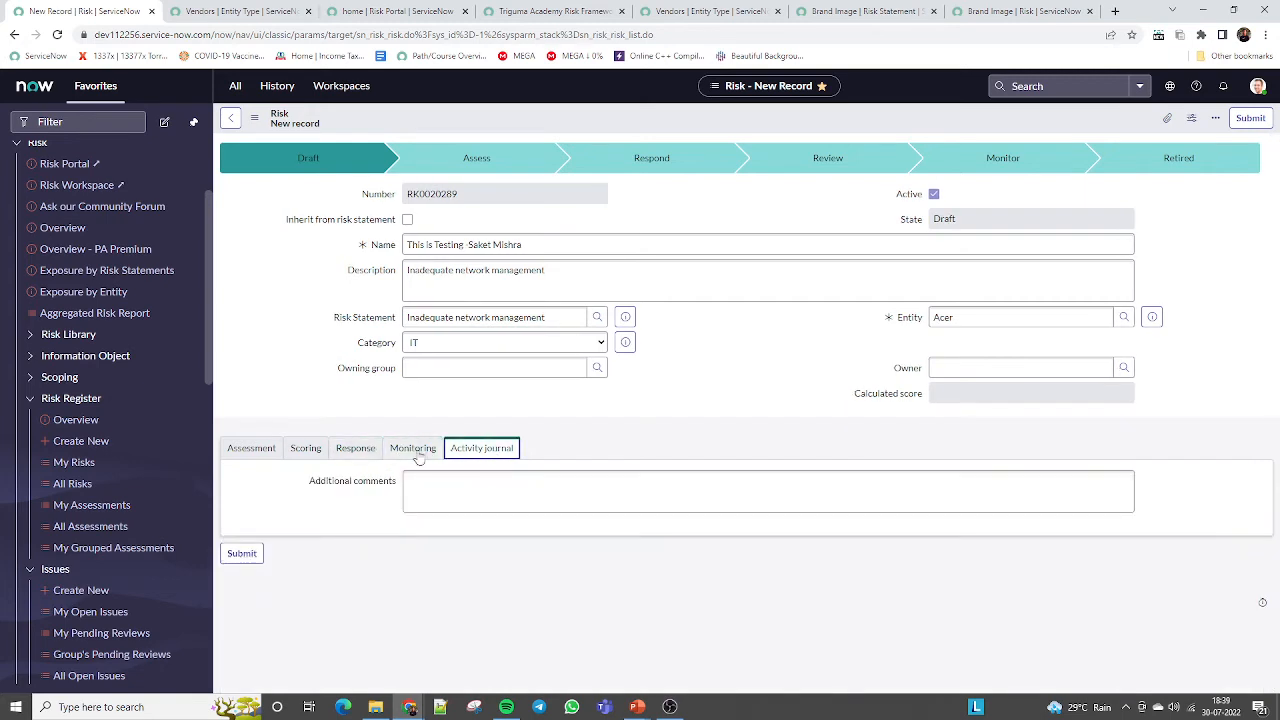
{"action": "left_click_drag", "start_coordinate": [1275, 564], "coordinate": [1190, 266]}
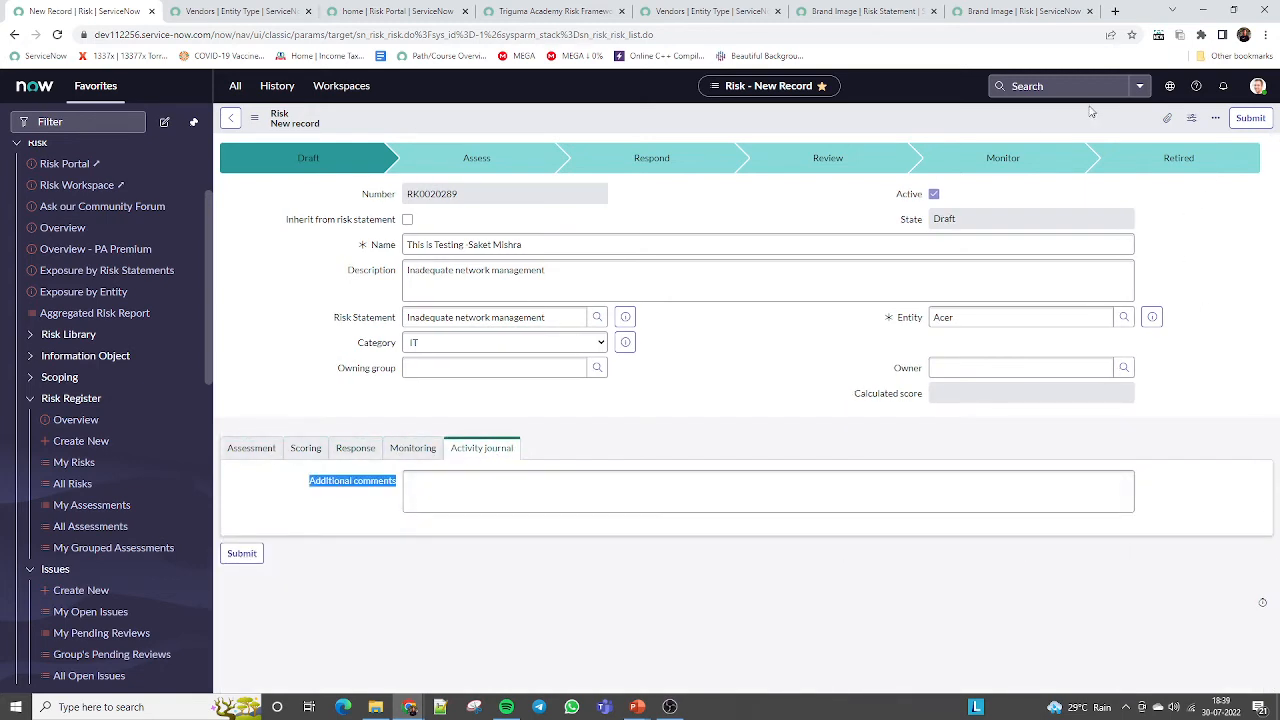
{"action": "right_click", "coordinate": [1040, 120]}
{"action": "left_click", "coordinate": [1051, 129]}
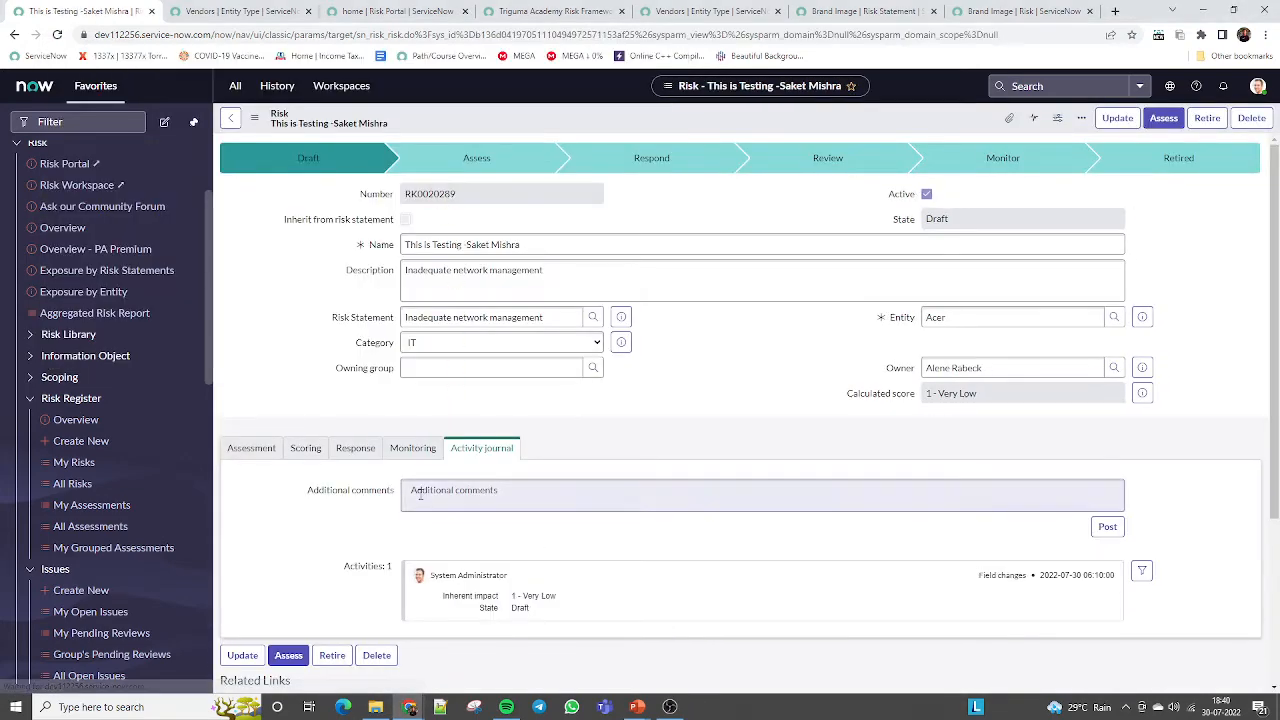
Step: Review the assessment details and the record number of the saved risk
{"action": "left_click", "coordinate": [250, 448]}
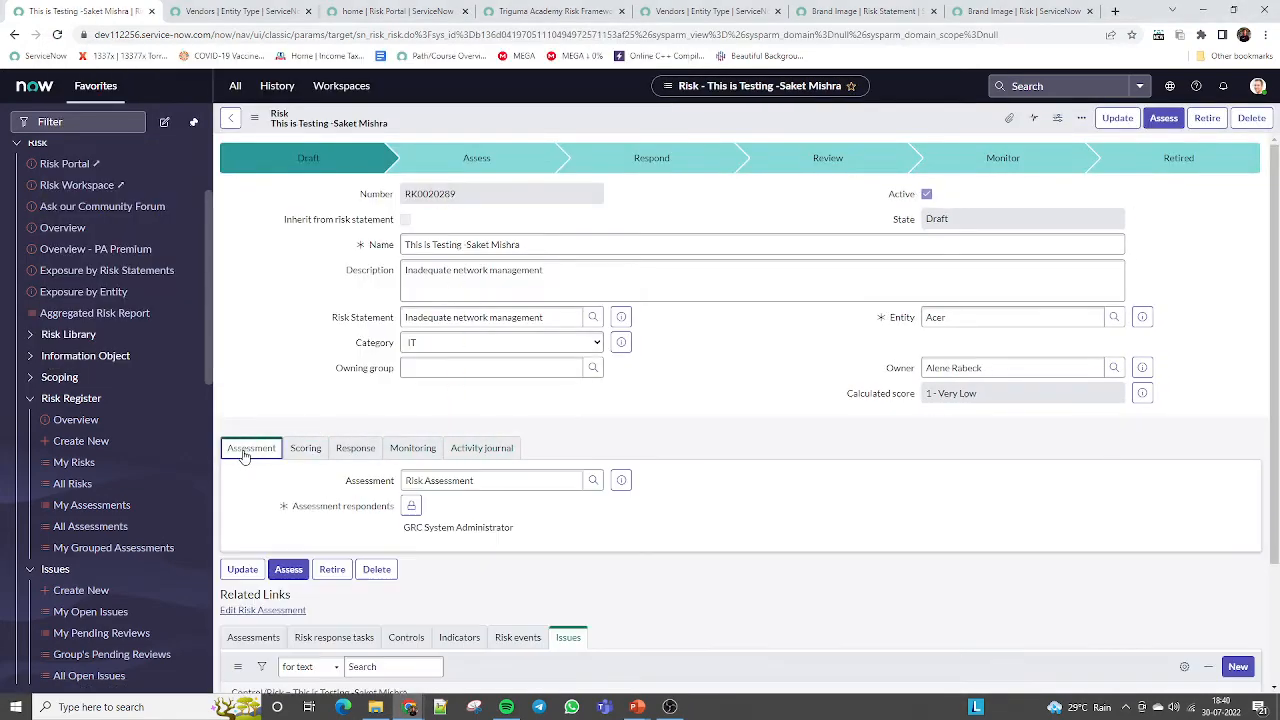
{"action": "double_click", "coordinate": [423, 194]}
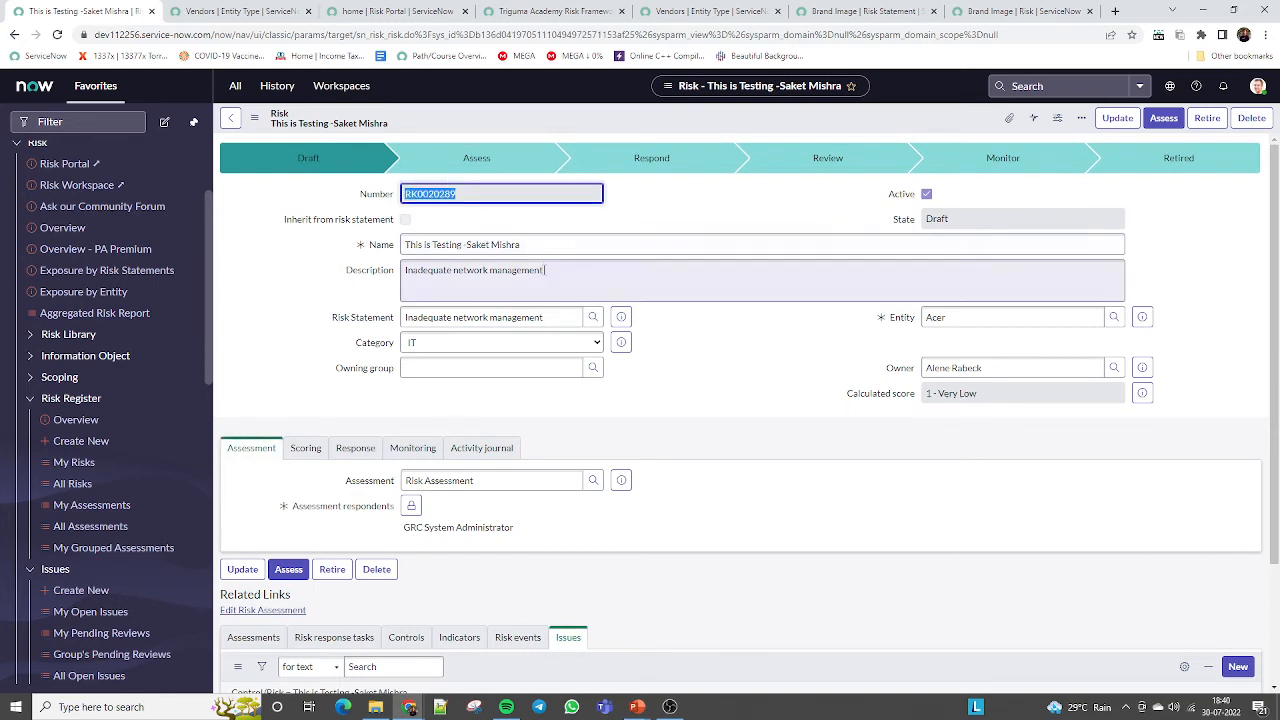
{"action": "left_click", "coordinate": [631, 204]}
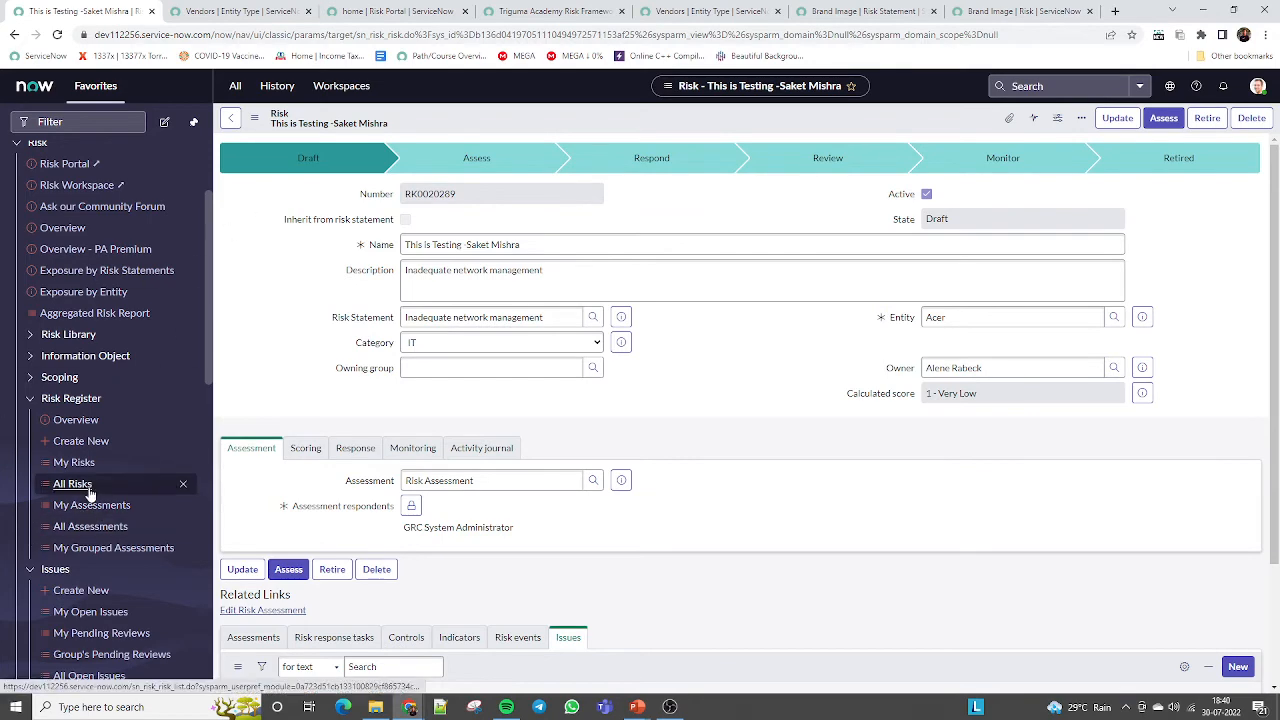
Step: Open the All Risks list in a separate browser tab and remove its state filter
{"action": "left_click", "coordinate": [87, 492]}
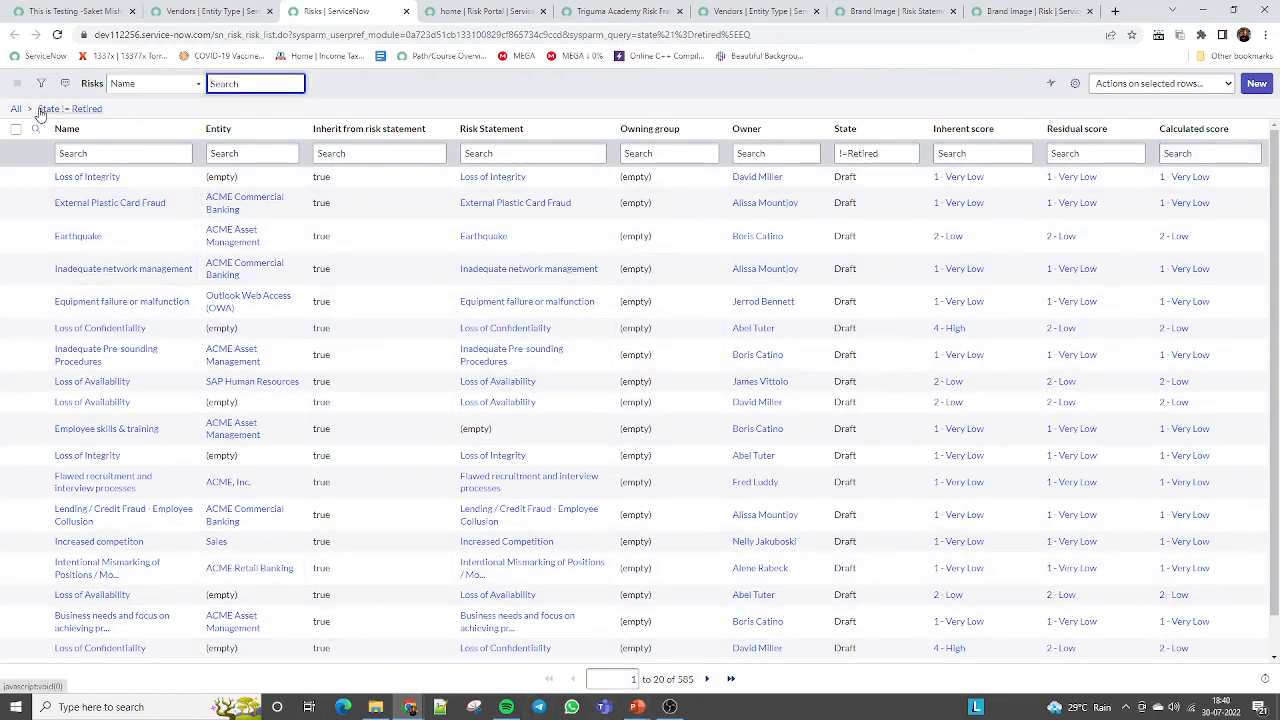
{"action": "left_click", "coordinate": [16, 108]}
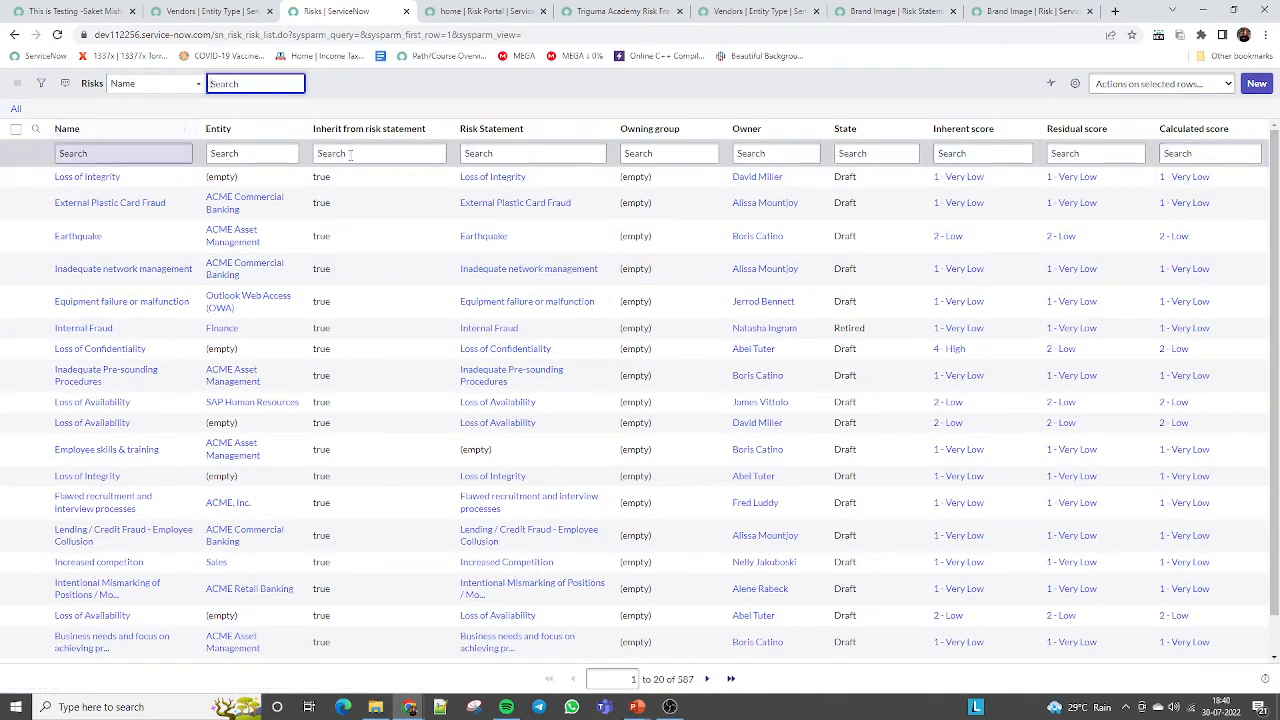
Step: Add the Created and Created by columns to the risk list
{"action": "left_click", "coordinate": [1075, 83]}
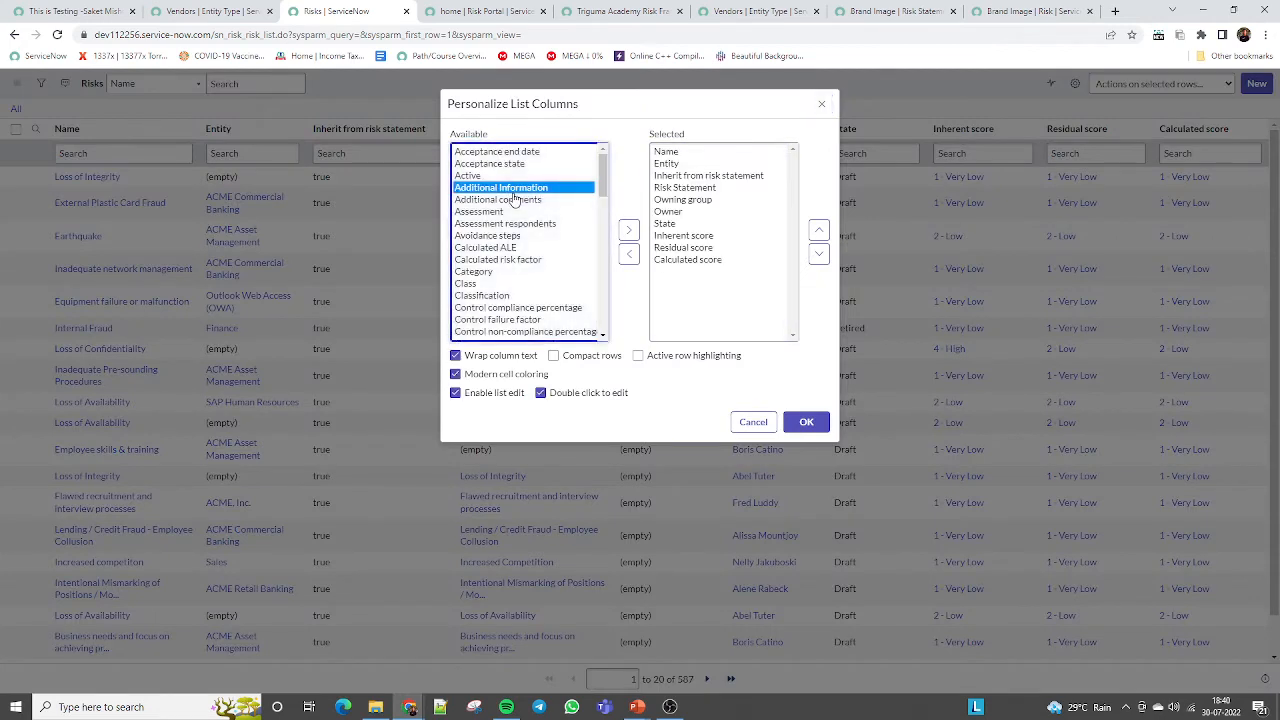
{"action": "key", "text": "r"}
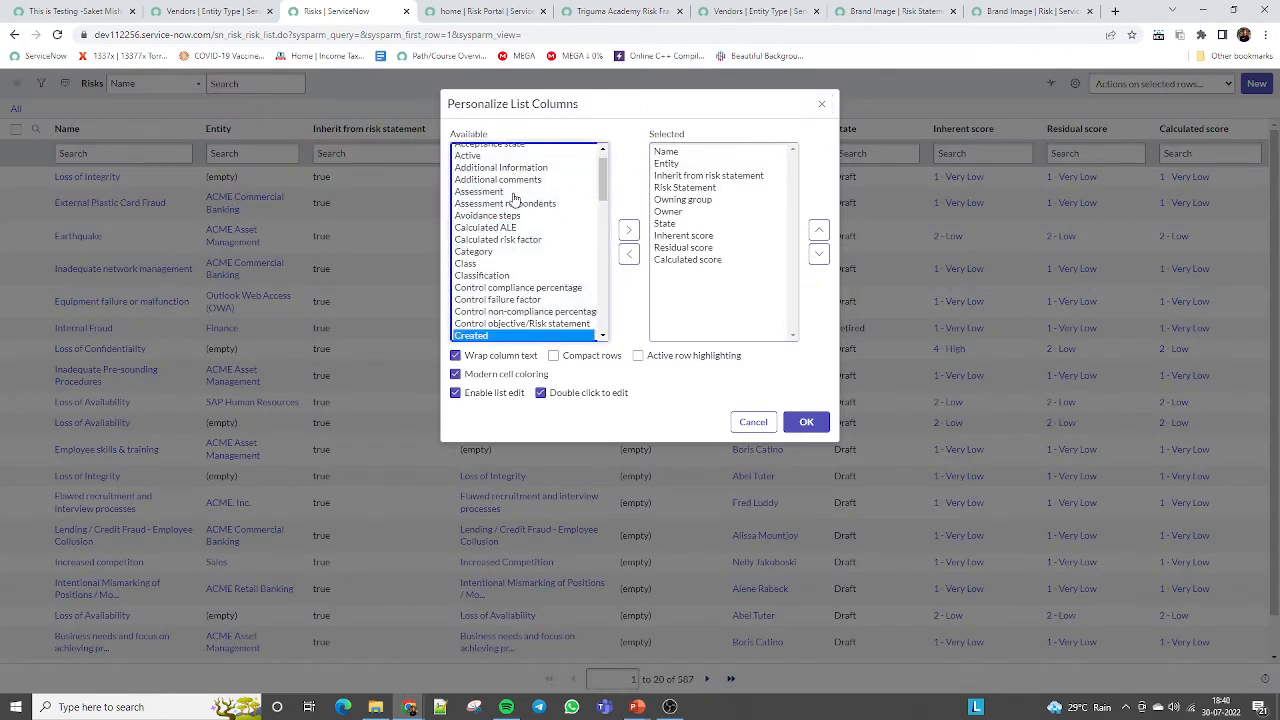
{"action": "left_click", "coordinate": [628, 230]}
{"action": "left_click", "coordinate": [603, 336]}
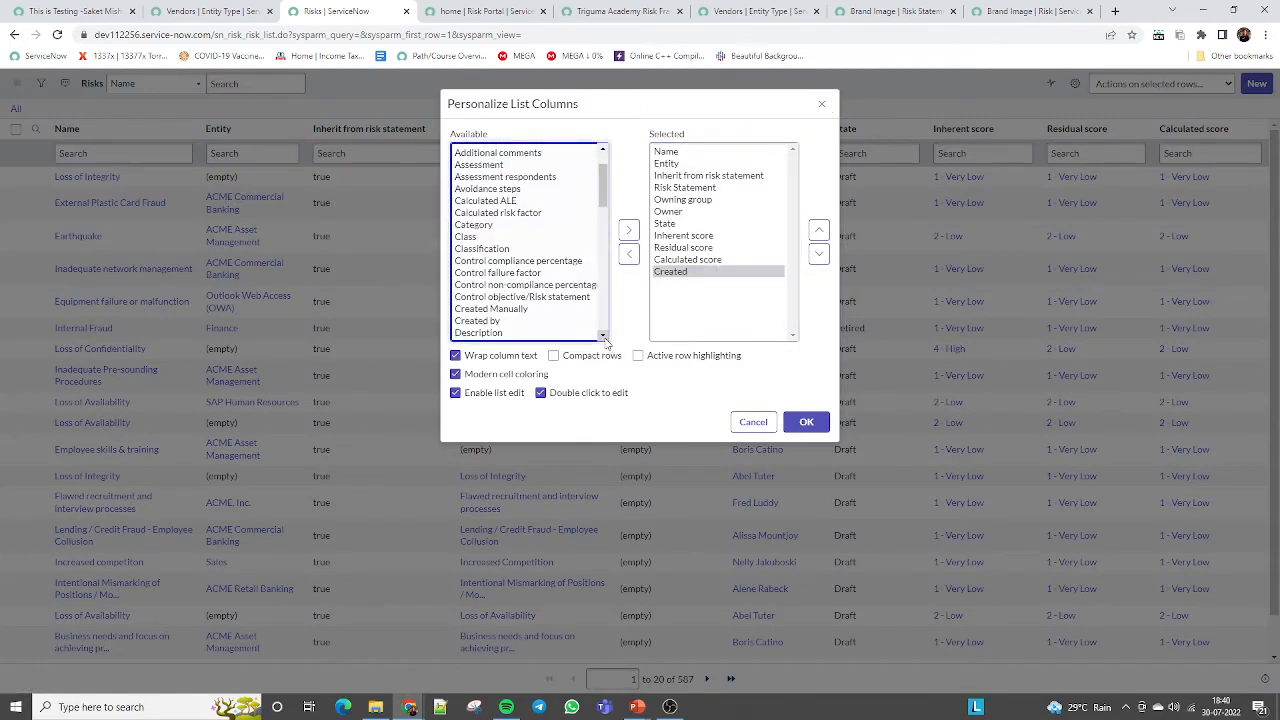
{"action": "double_click", "coordinate": [490, 320]}
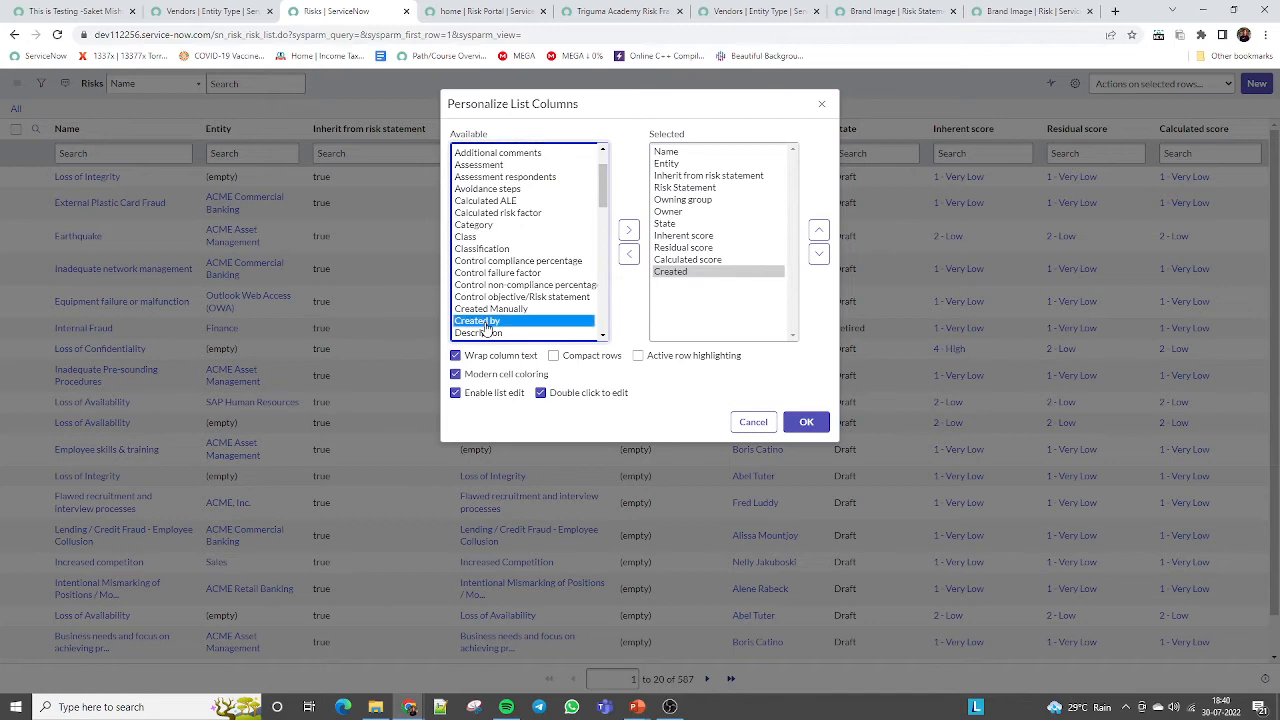
{"action": "left_click", "coordinate": [822, 425]}
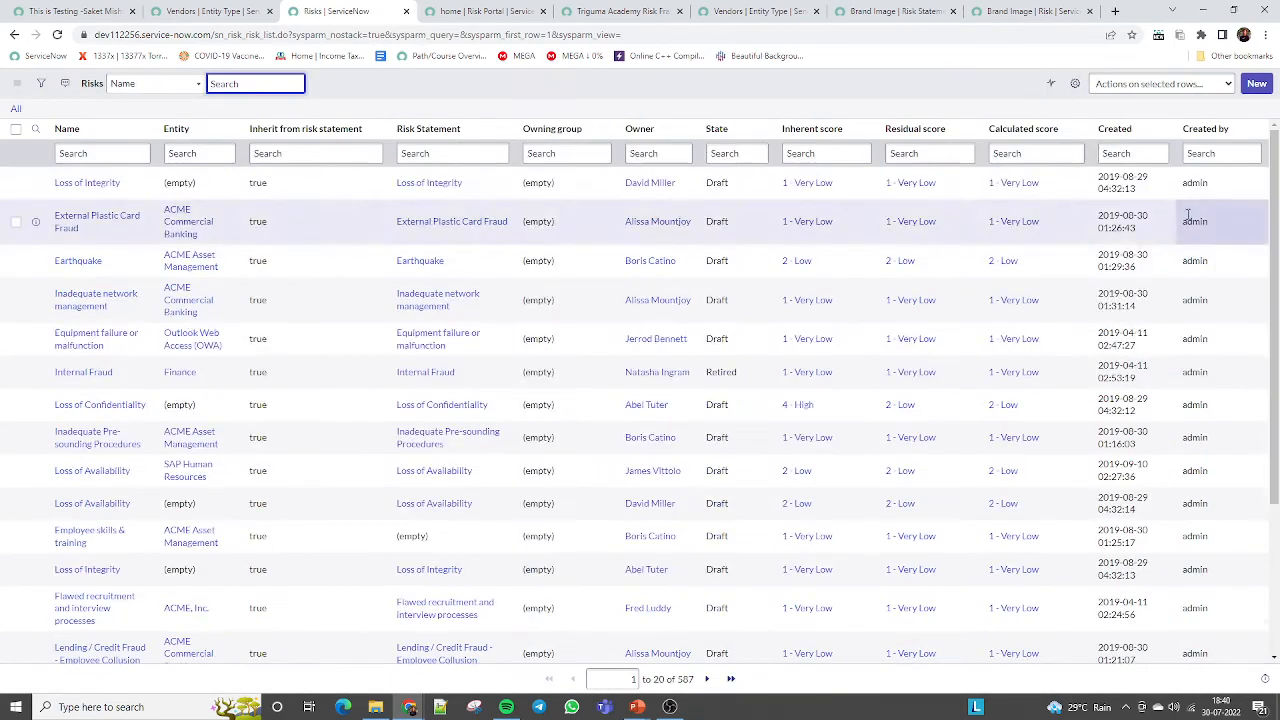
Step: Sort the risk list by Created in descending order and look through the first records
{"action": "right_click", "coordinate": [1118, 132]}
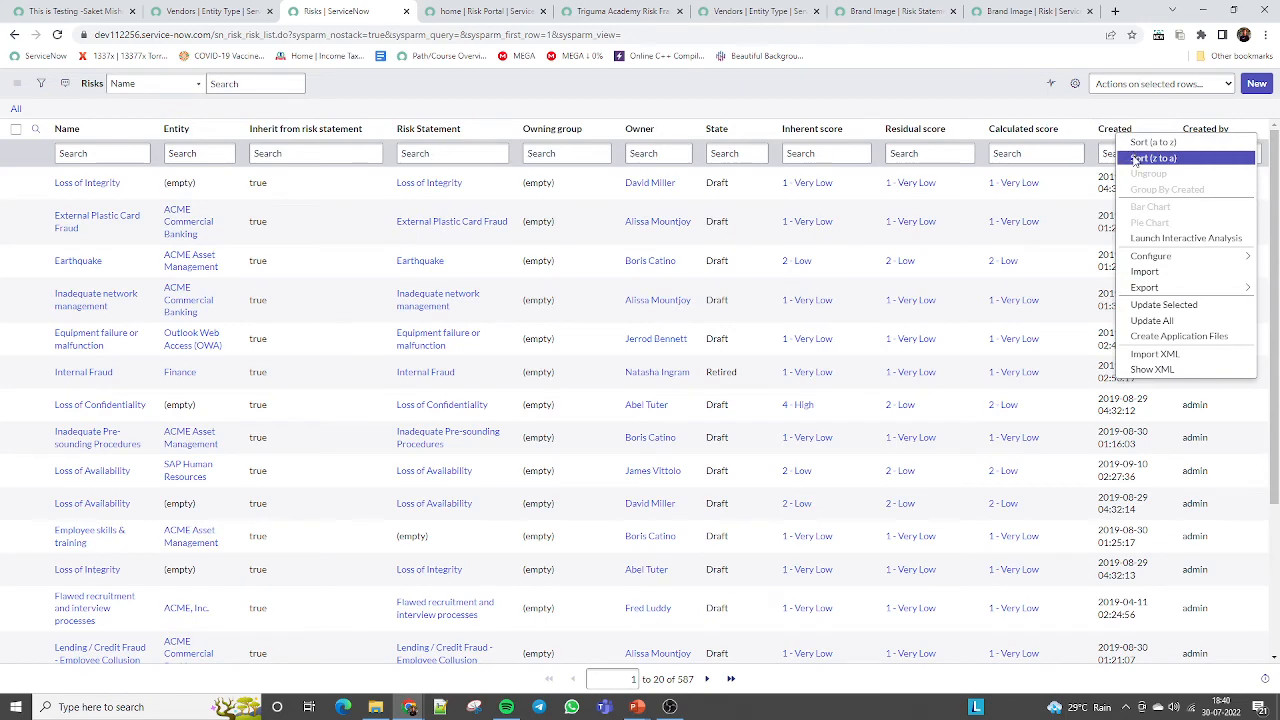
{"action": "left_click", "coordinate": [1137, 160]}
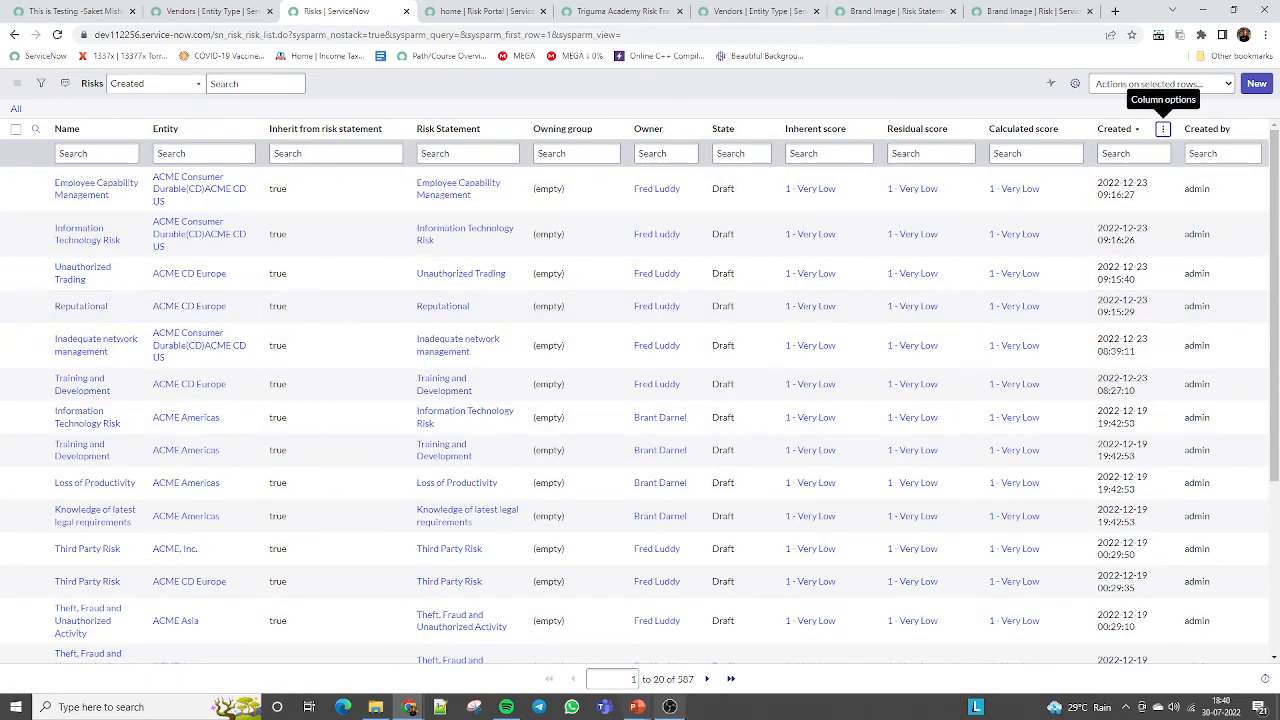
{"action": "scroll", "coordinate": [1233, 300], "scroll_direction": "down", "scroll_amount": 3}
{"action": "scroll", "coordinate": [1233, 300], "scroll_direction": "up", "scroll_amount": 3}
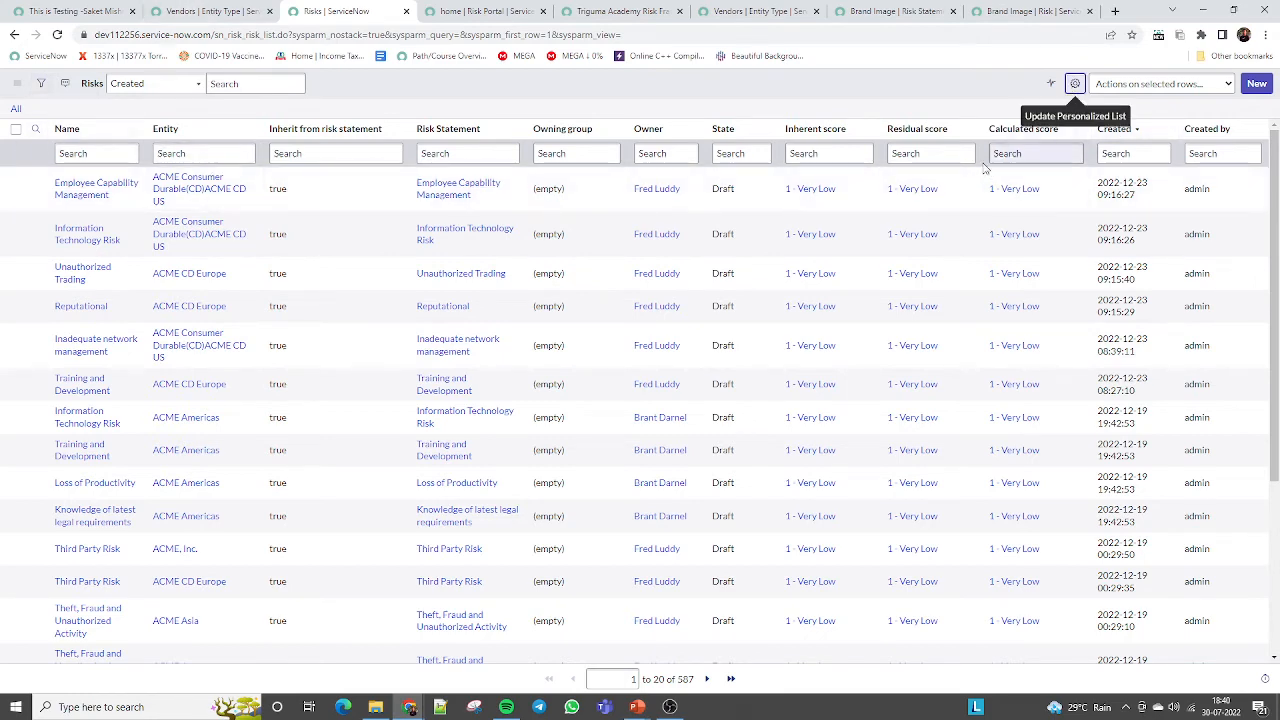
Step: Add the Number column to the risk list and place it first, before Name
{"action": "left_click", "coordinate": [1163, 129]}
{"action": "left_click", "coordinate": [509, 238]}
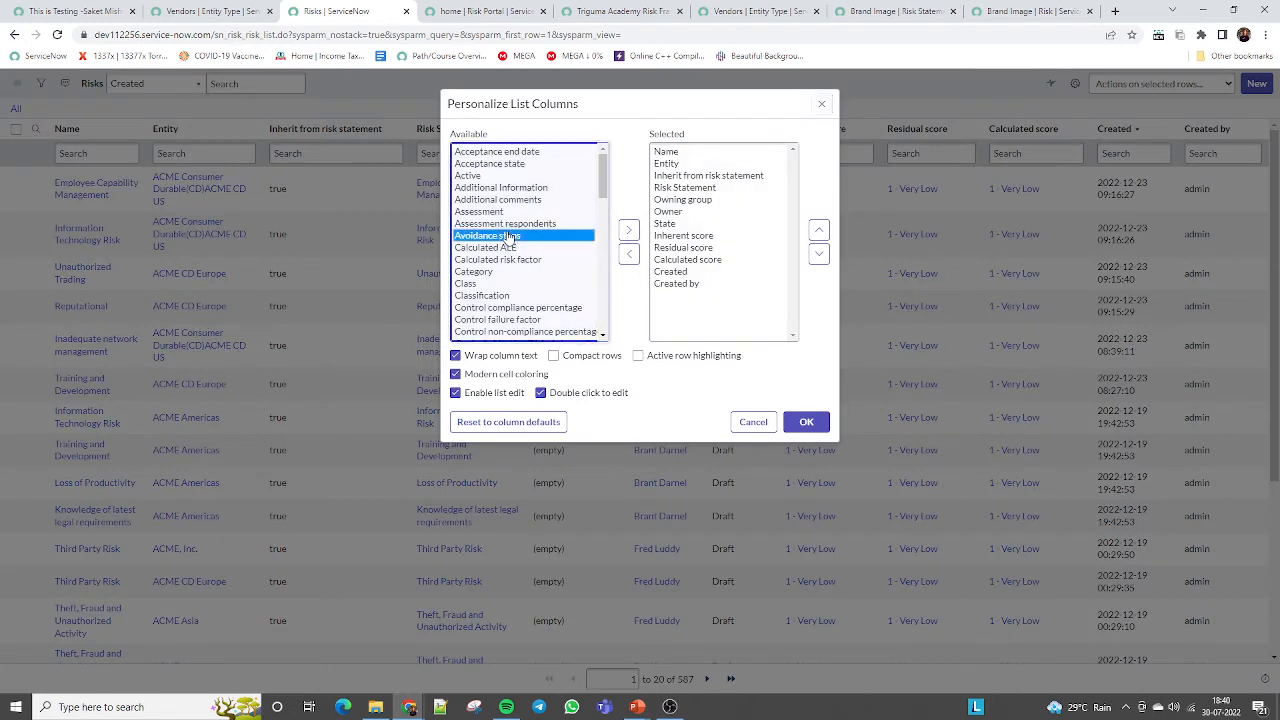
{"action": "key", "text": "n"}
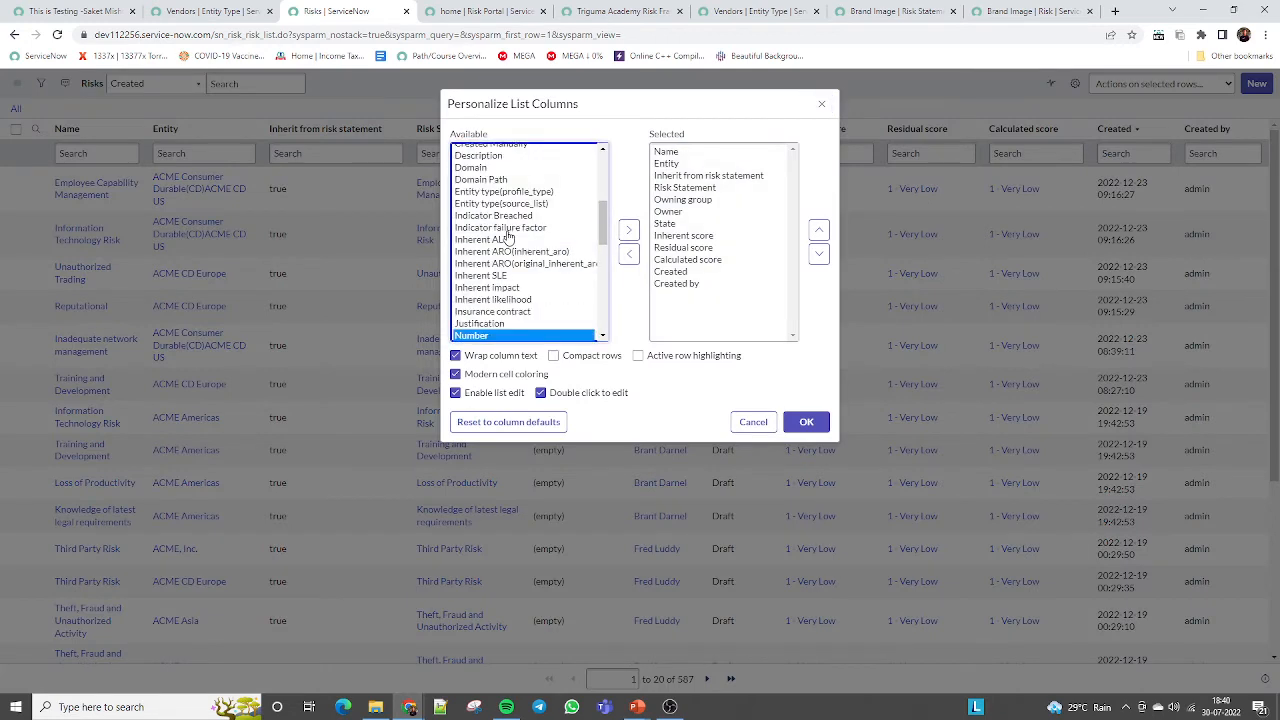
{"action": "left_click", "coordinate": [628, 229]}
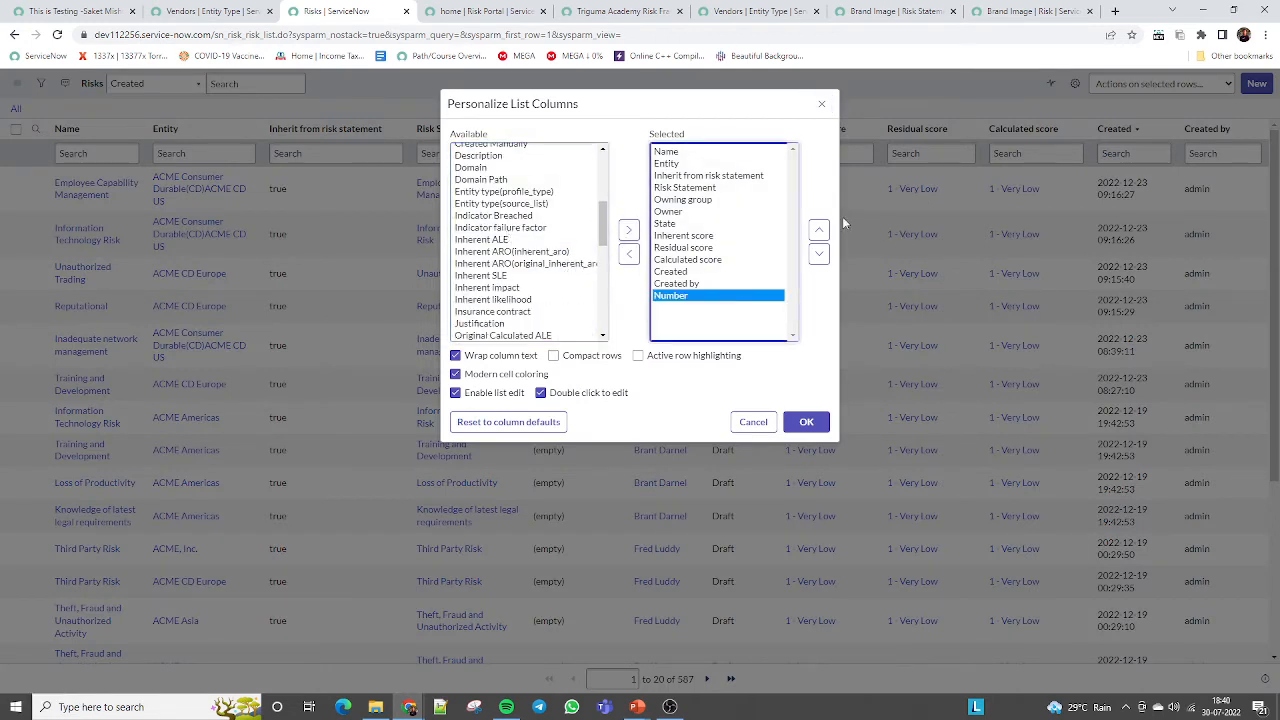
{"action": "left_click", "coordinate": [818, 230]}
{"action": "left_click", "coordinate": [818, 230]}
{"action": "left_click", "coordinate": [818, 230]}
{"action": "left_click", "coordinate": [818, 230]}
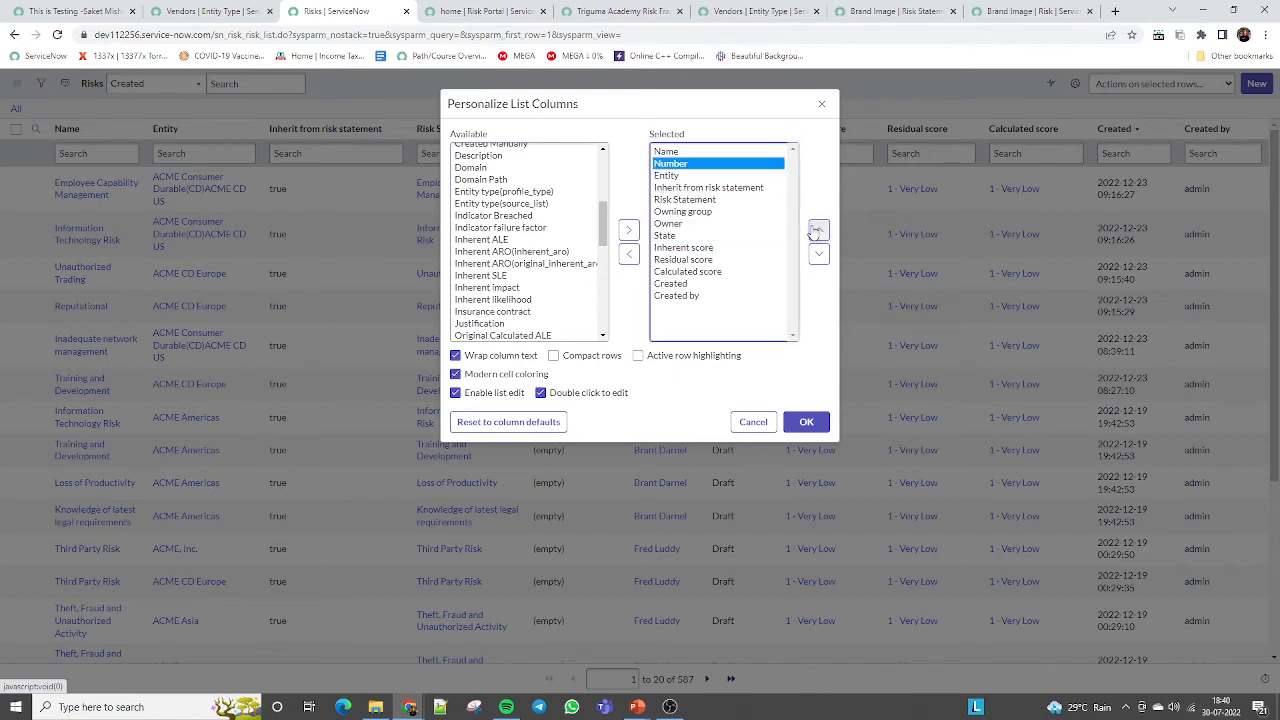
{"action": "left_click", "coordinate": [818, 230]}
{"action": "left_click", "coordinate": [806, 426]}
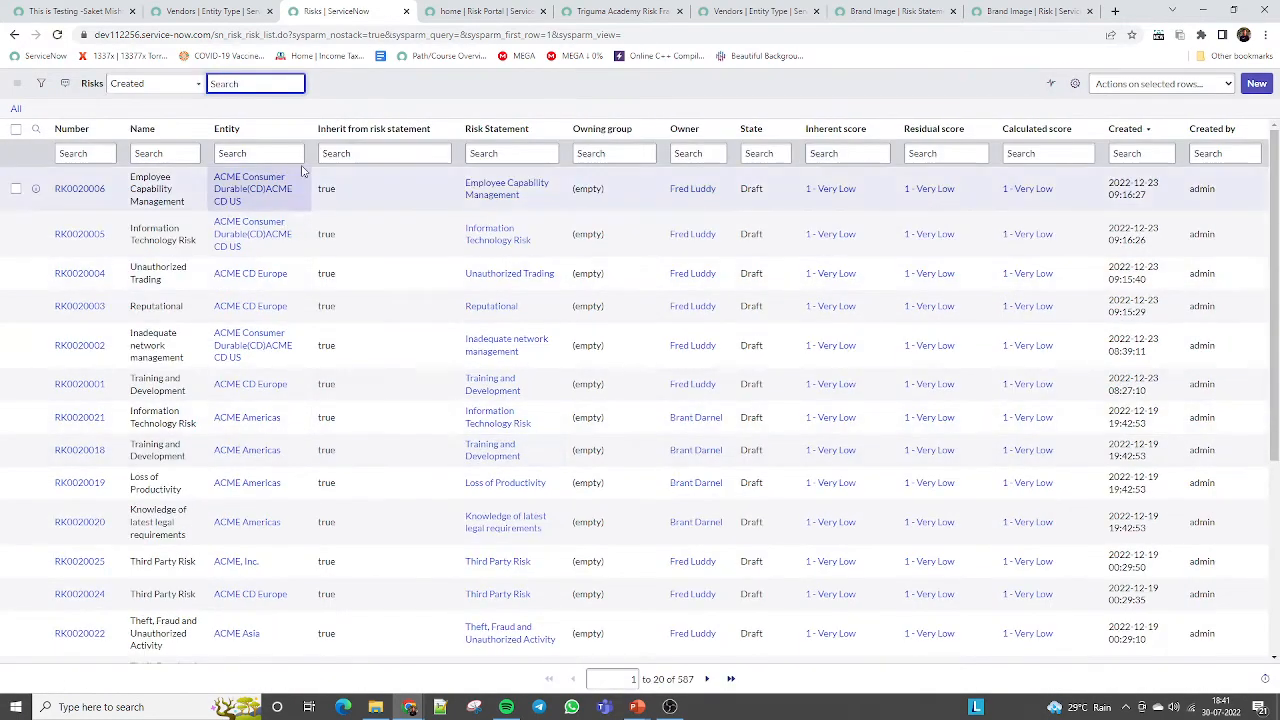
Step: Close the browser tabs for the Vendors entity type, the Brand Image records and the Triguma Academy Risk Framework
{"action": "left_click", "coordinate": [475, 10]}
{"action": "left_click", "coordinate": [614, 8]}
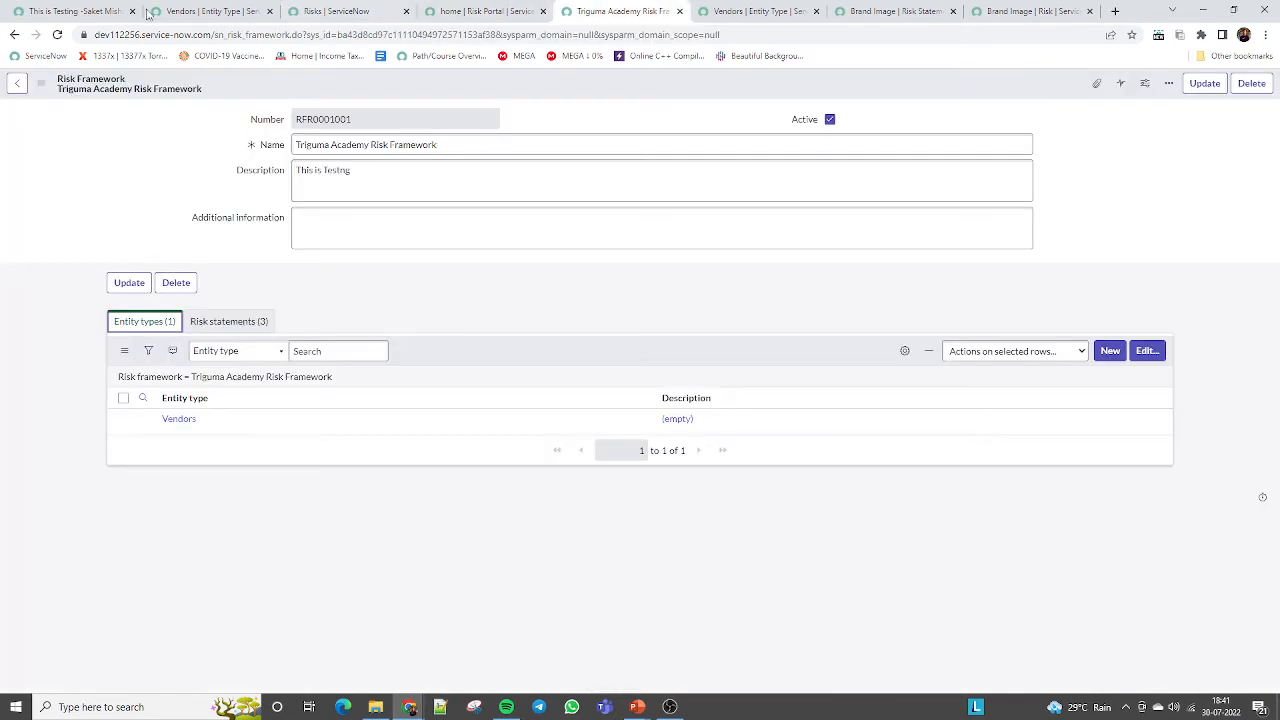
{"action": "left_click", "coordinate": [226, 9]}
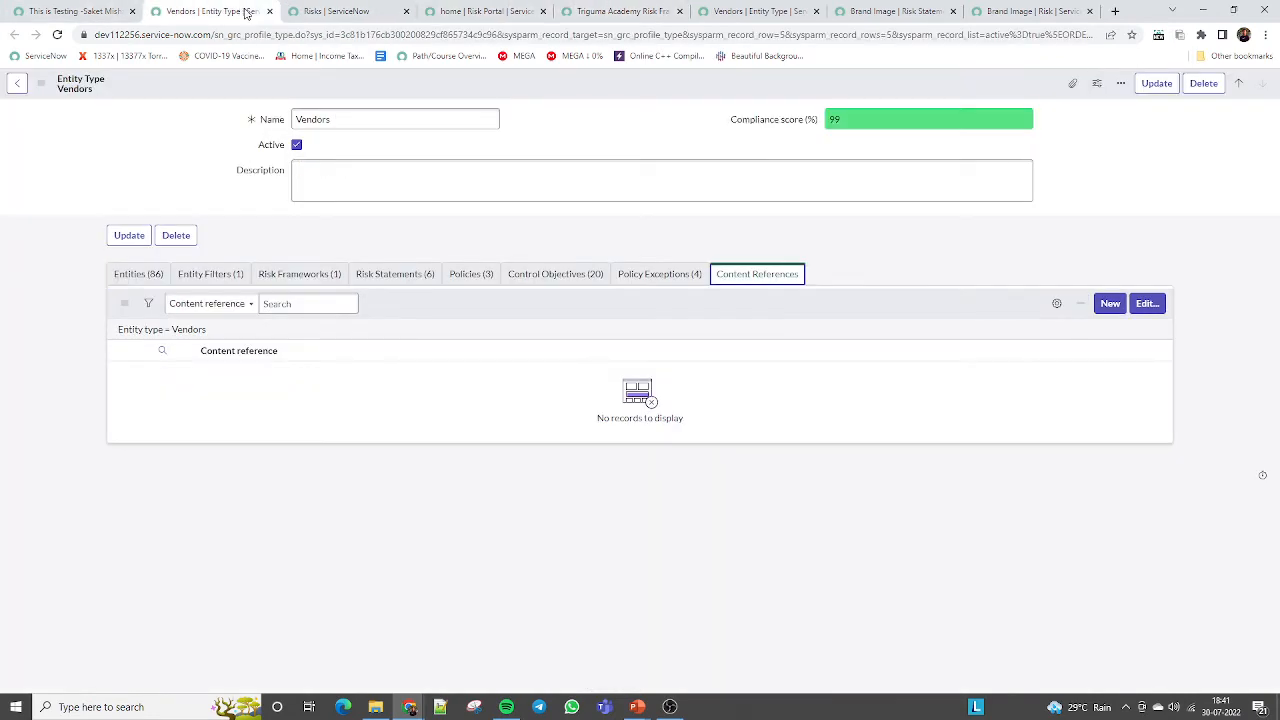
{"action": "left_click", "coordinate": [268, 11]}
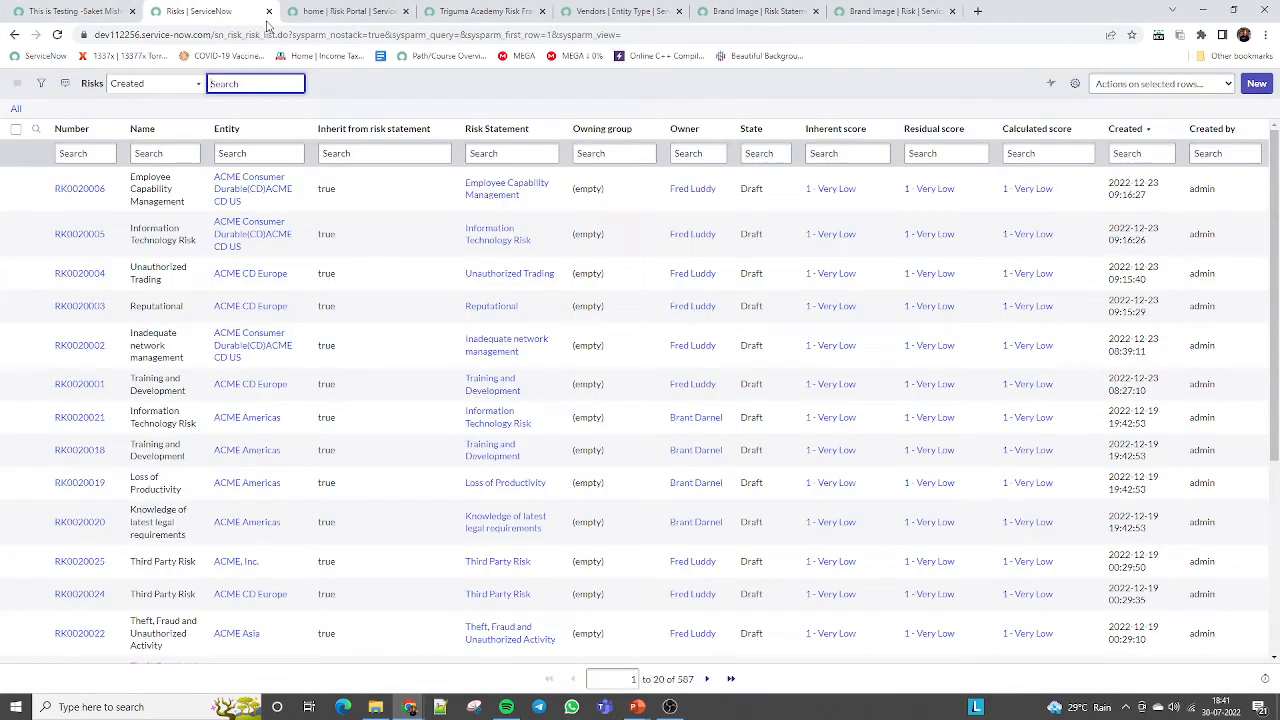
{"action": "left_click", "coordinate": [815, 11]}
{"action": "left_click", "coordinate": [812, 11]}
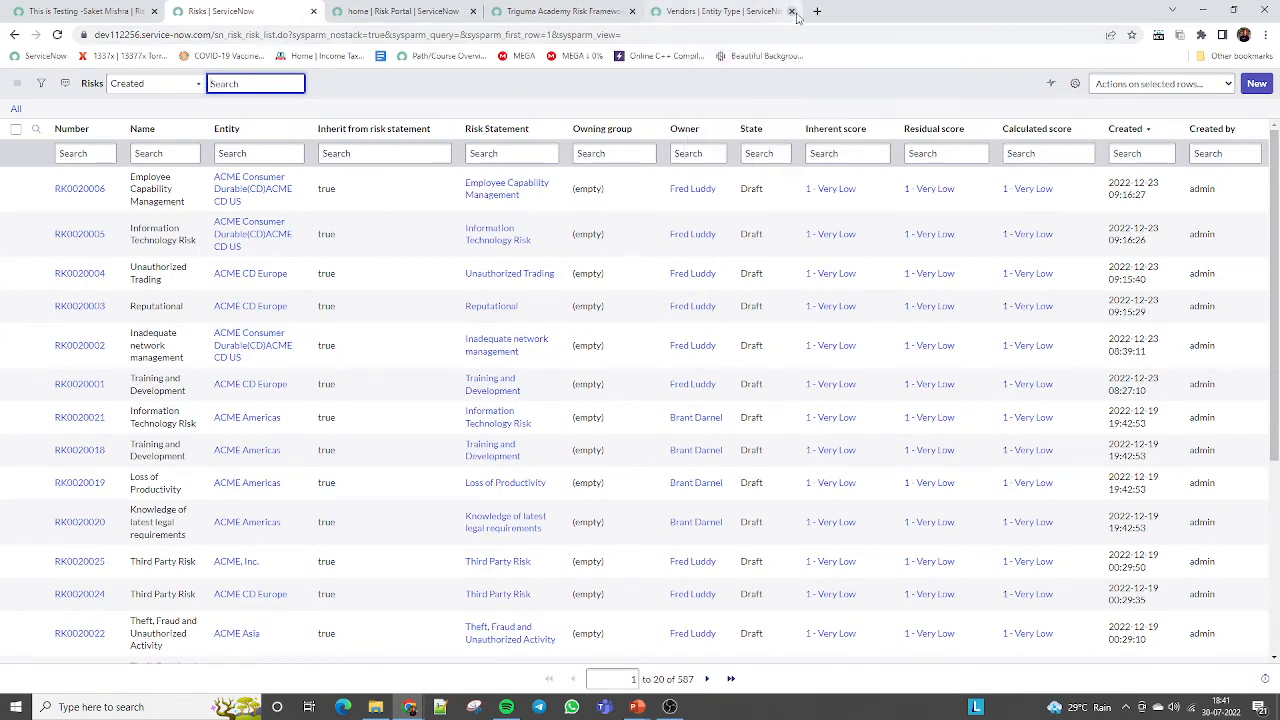
{"action": "left_click", "coordinate": [792, 11]}
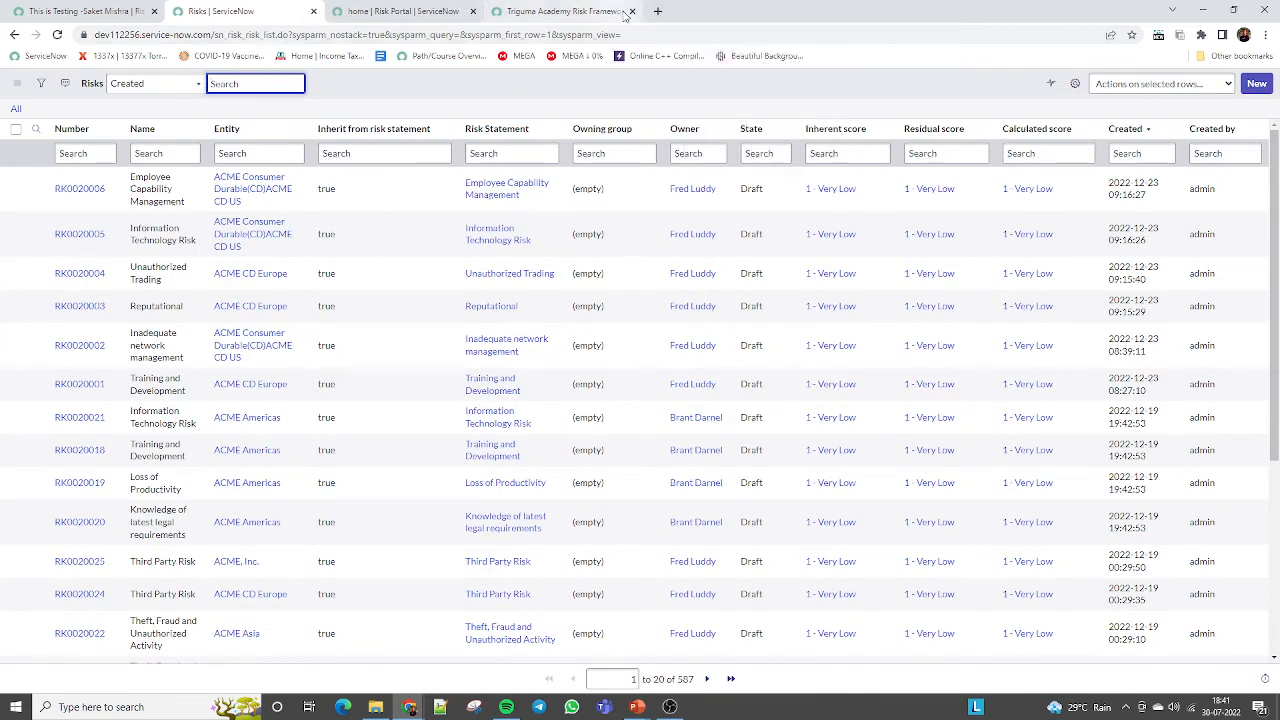
{"action": "left_click", "coordinate": [631, 11]}
Step: Copy the record number from the new risk and filter the risk list by Number RK0020289
{"action": "left_click", "coordinate": [85, 11]}
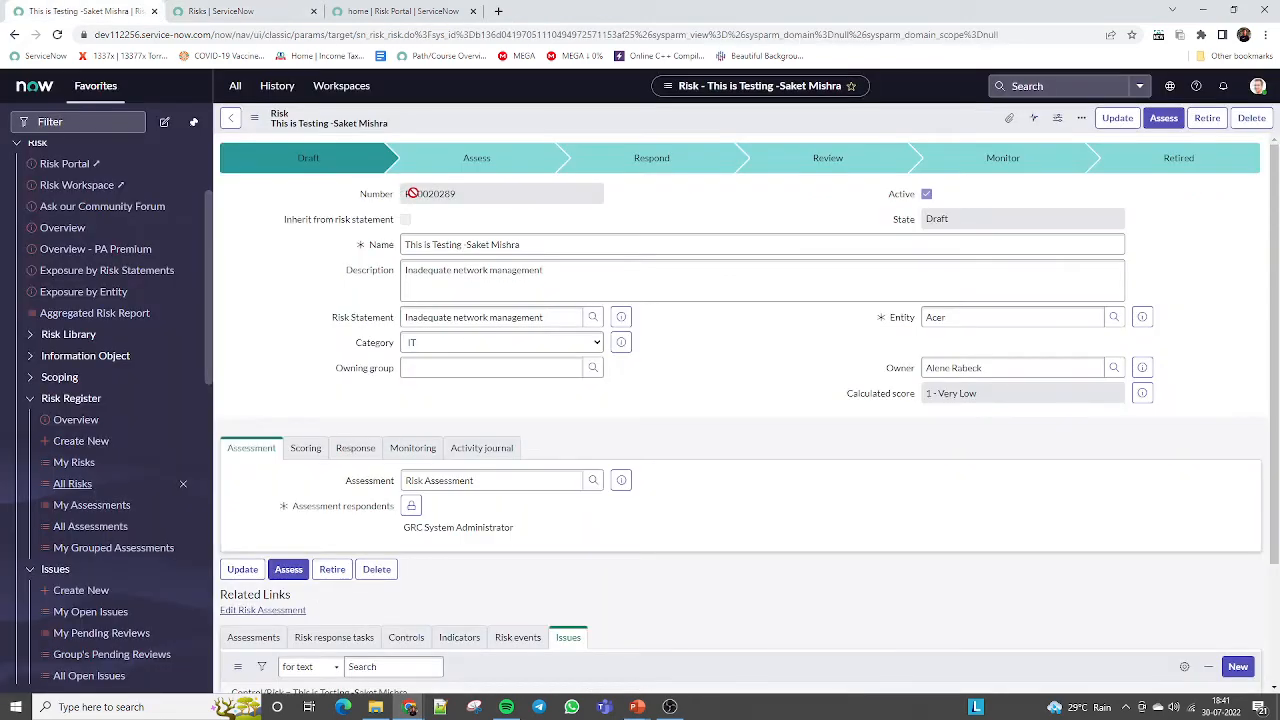
{"action": "double_click", "coordinate": [415, 193]}
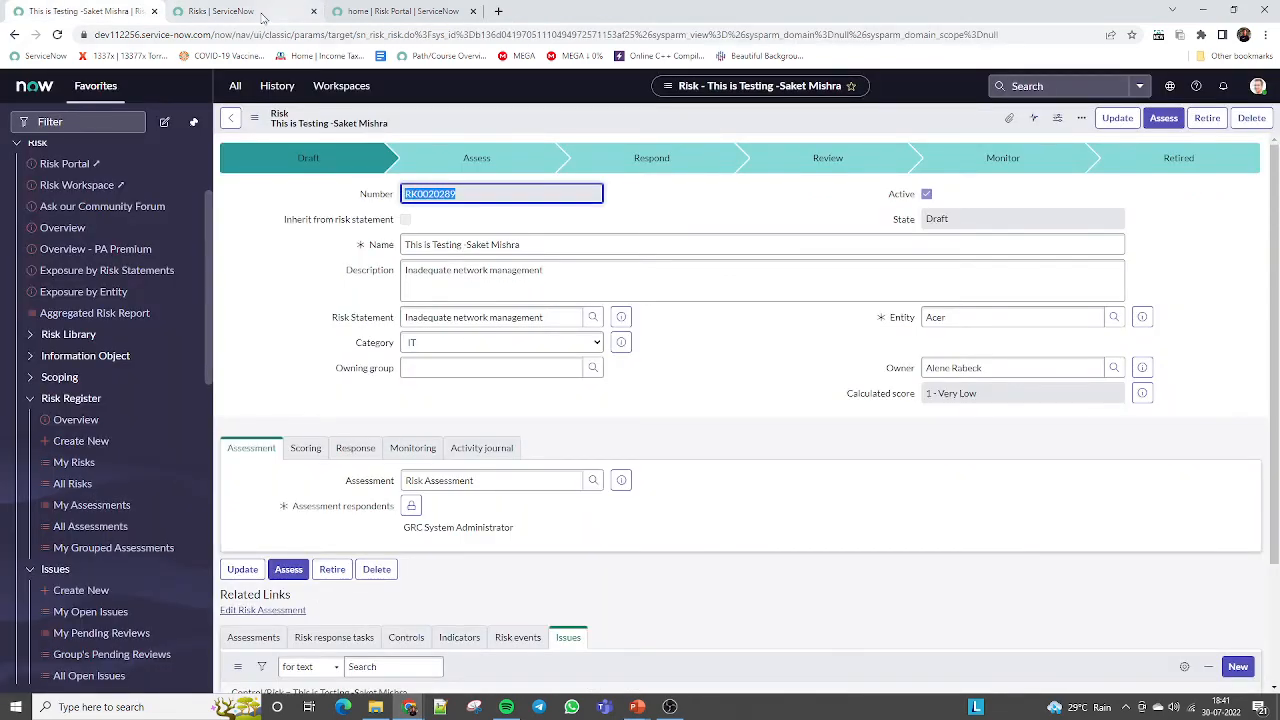
{"action": "left_click", "coordinate": [225, 11]}
{"action": "left_click", "coordinate": [84, 157]}
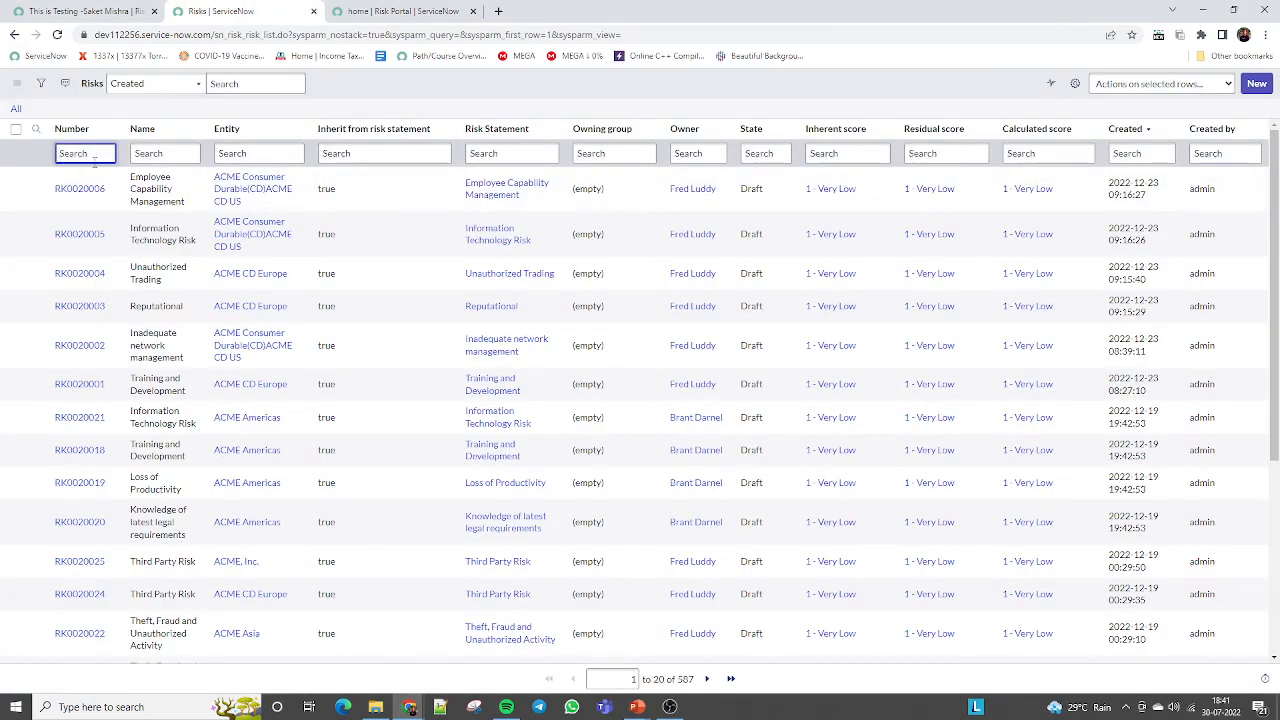
{"action": "type", "text": "RK0020289"}
{"action": "key", "text": "Return"}
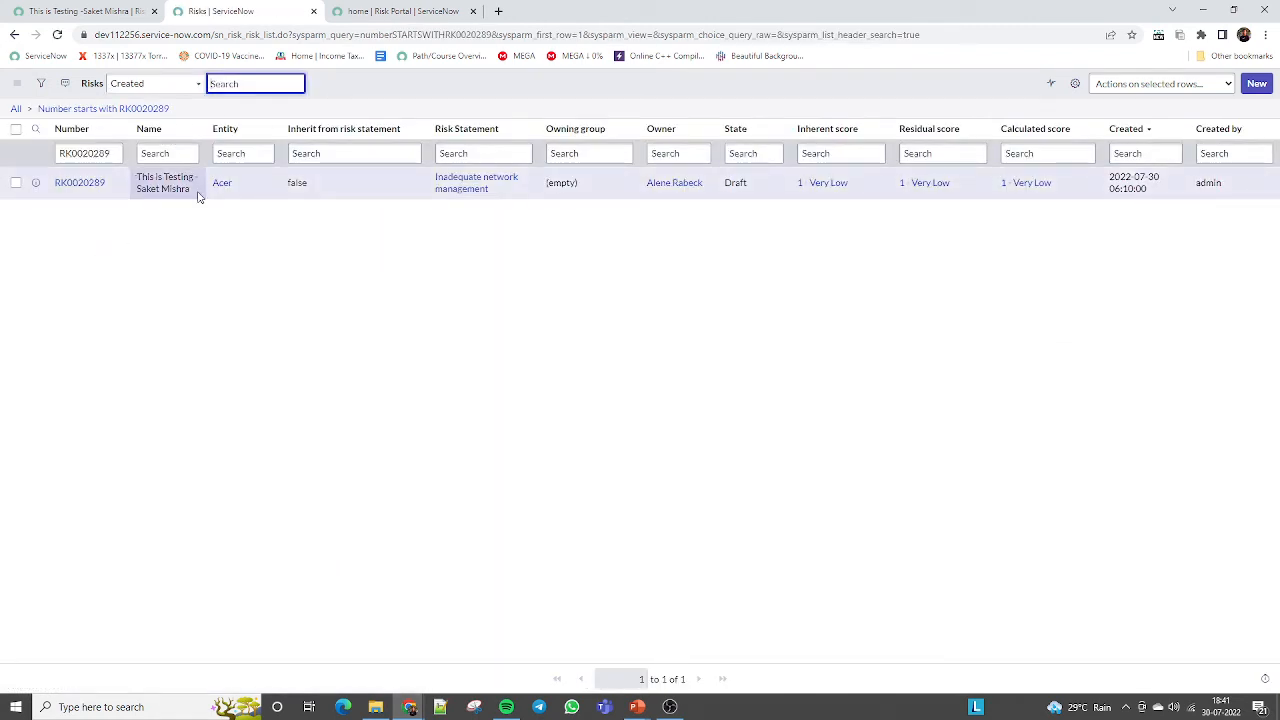
Step: Check the entity, risk statement inheritance, owner and state of the filtered risk in the list
{"action": "double_click", "coordinate": [243, 190]}
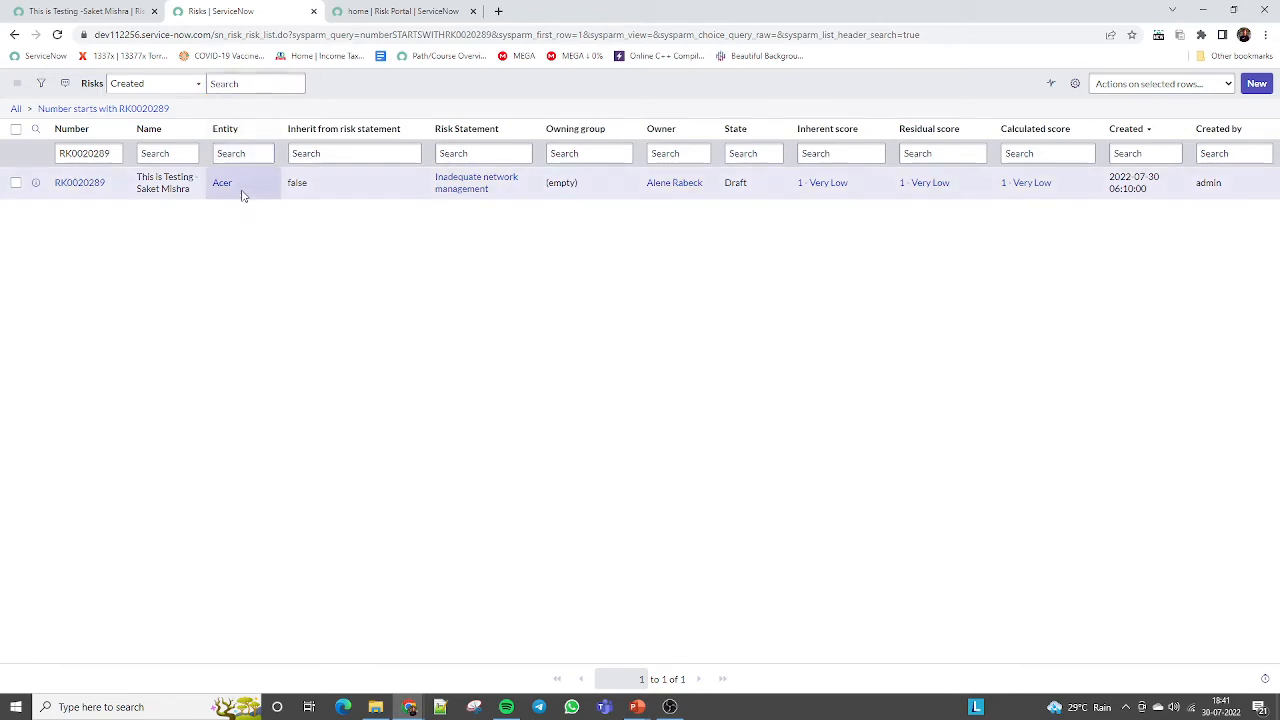
{"action": "left_click", "coordinate": [236, 228]}
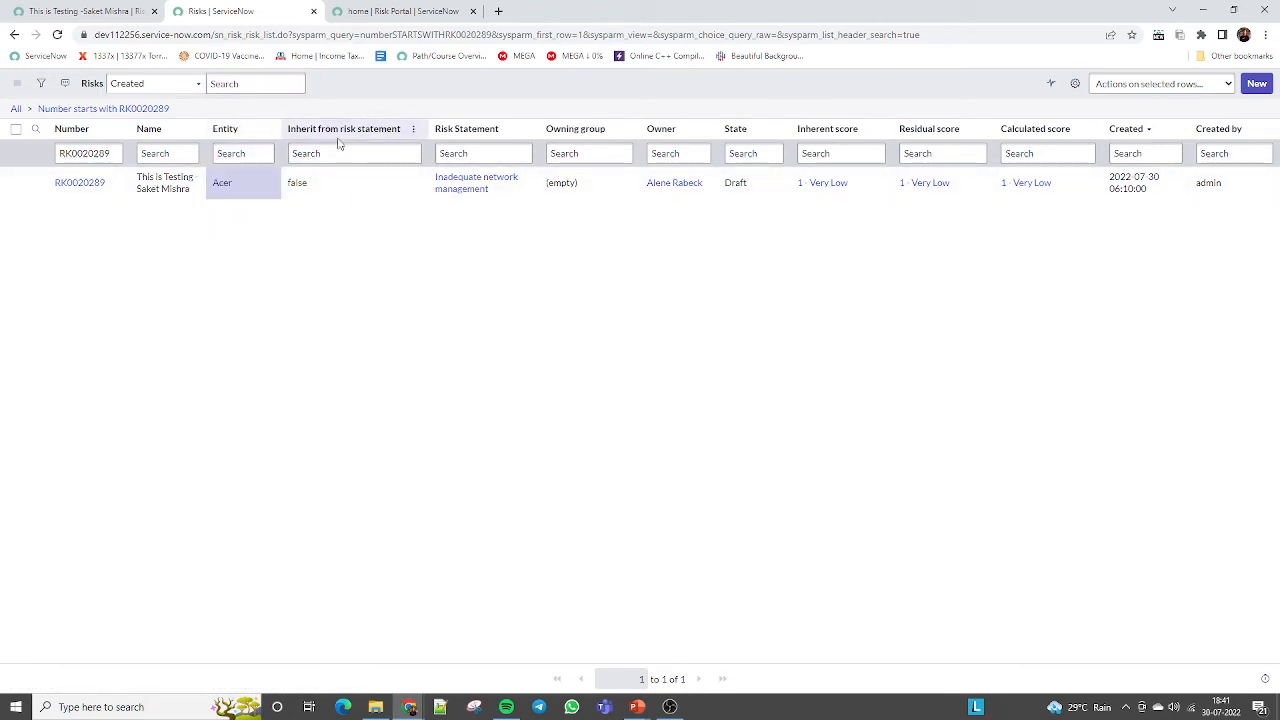
{"action": "left_click", "coordinate": [325, 244]}
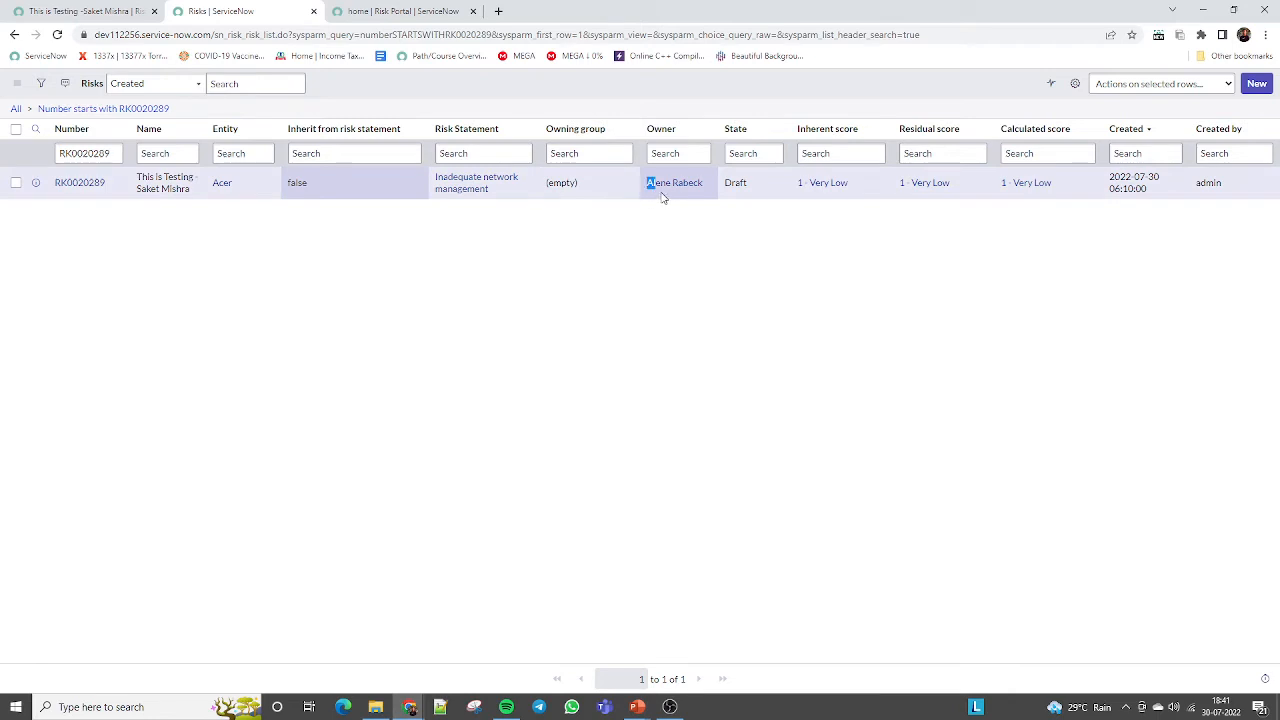
{"action": "left_click_drag", "start_coordinate": [661, 198], "coordinate": [772, 188]}
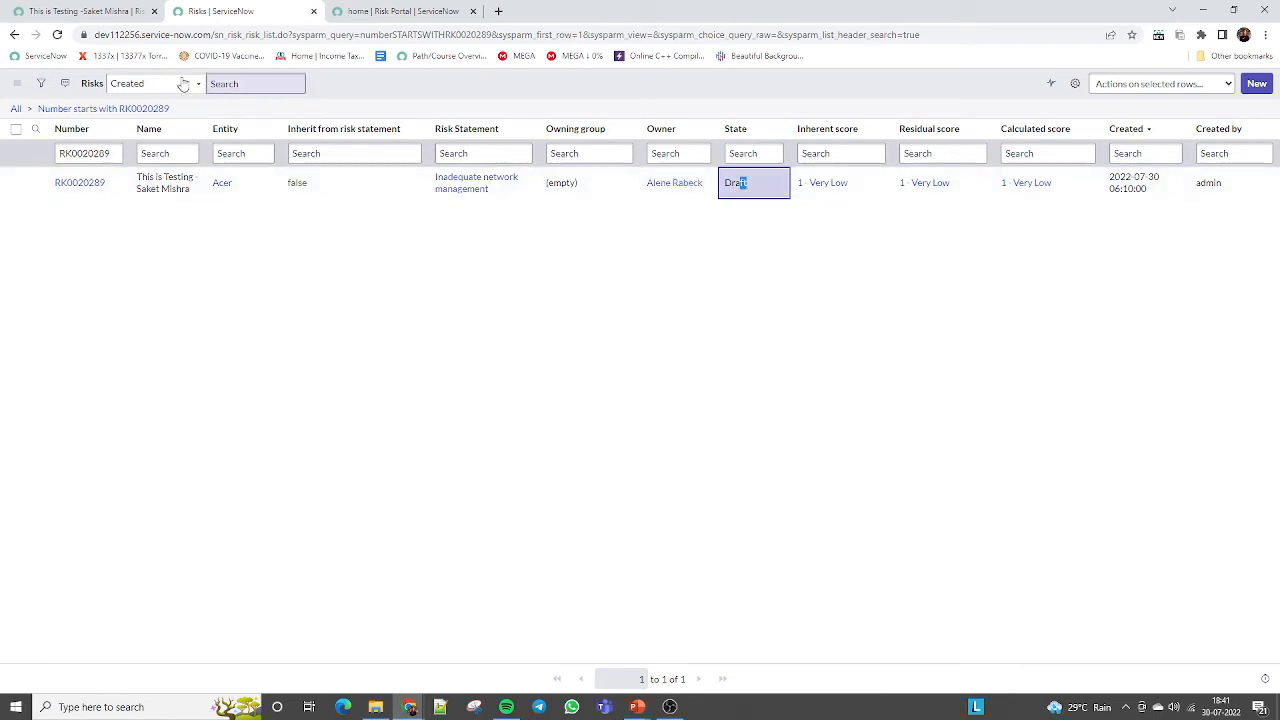
Step: Return to the risk record and move it from Draft to the Assess stage
{"action": "left_click", "coordinate": [85, 11]}
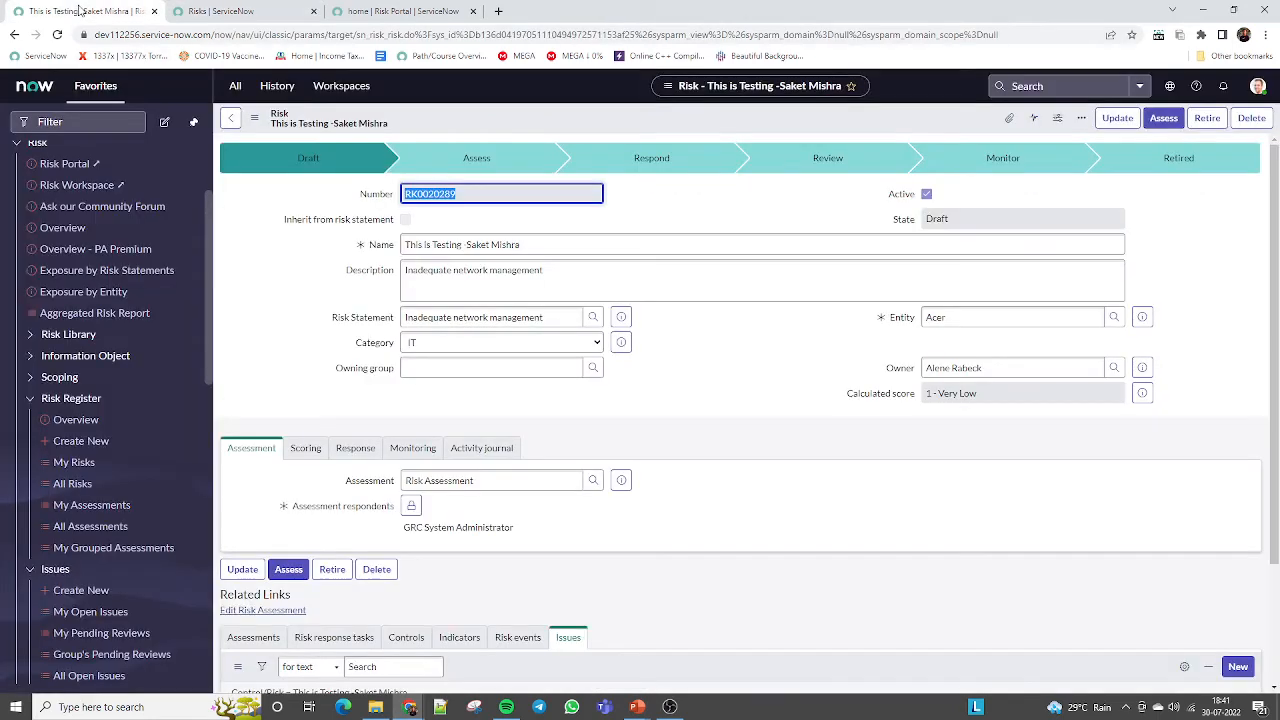
{"action": "left_click", "coordinate": [1163, 118]}
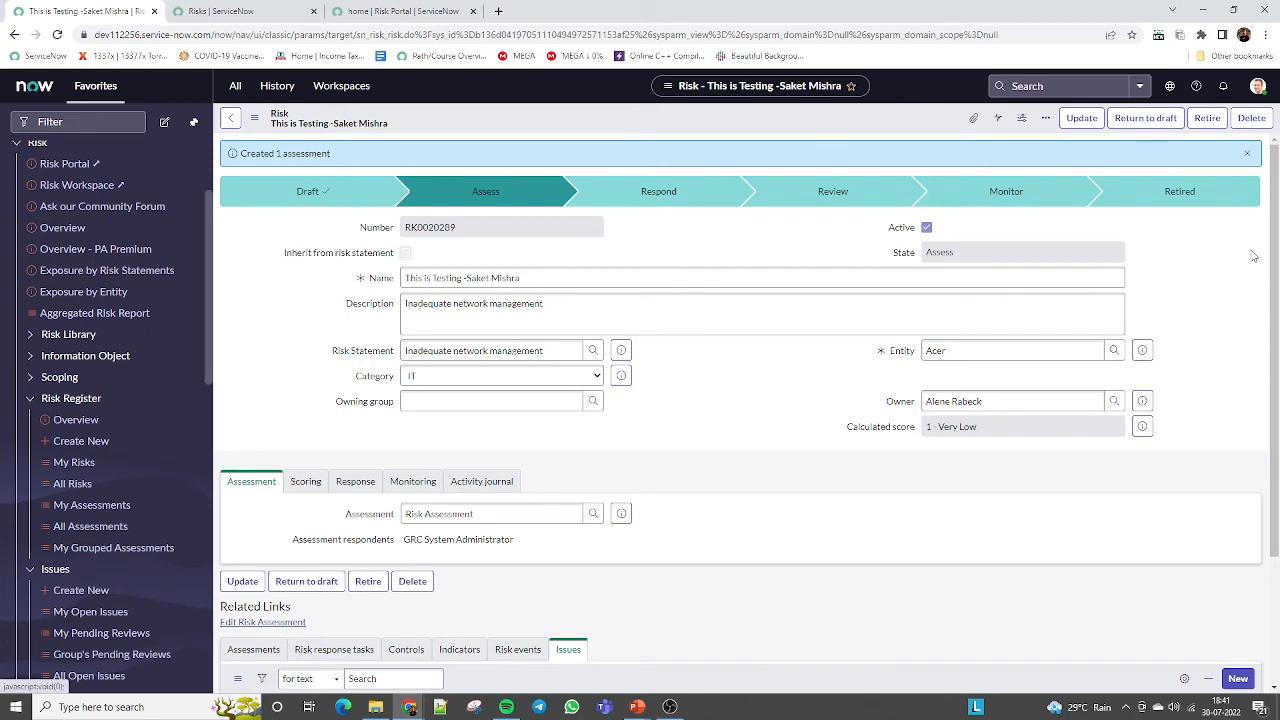
Step: Look through the risk's related lists, including Assessments, Risk response tasks, Controls, Risk events and Issues
{"action": "left_click_drag", "start_coordinate": [1275, 177], "coordinate": [1275, 392]}
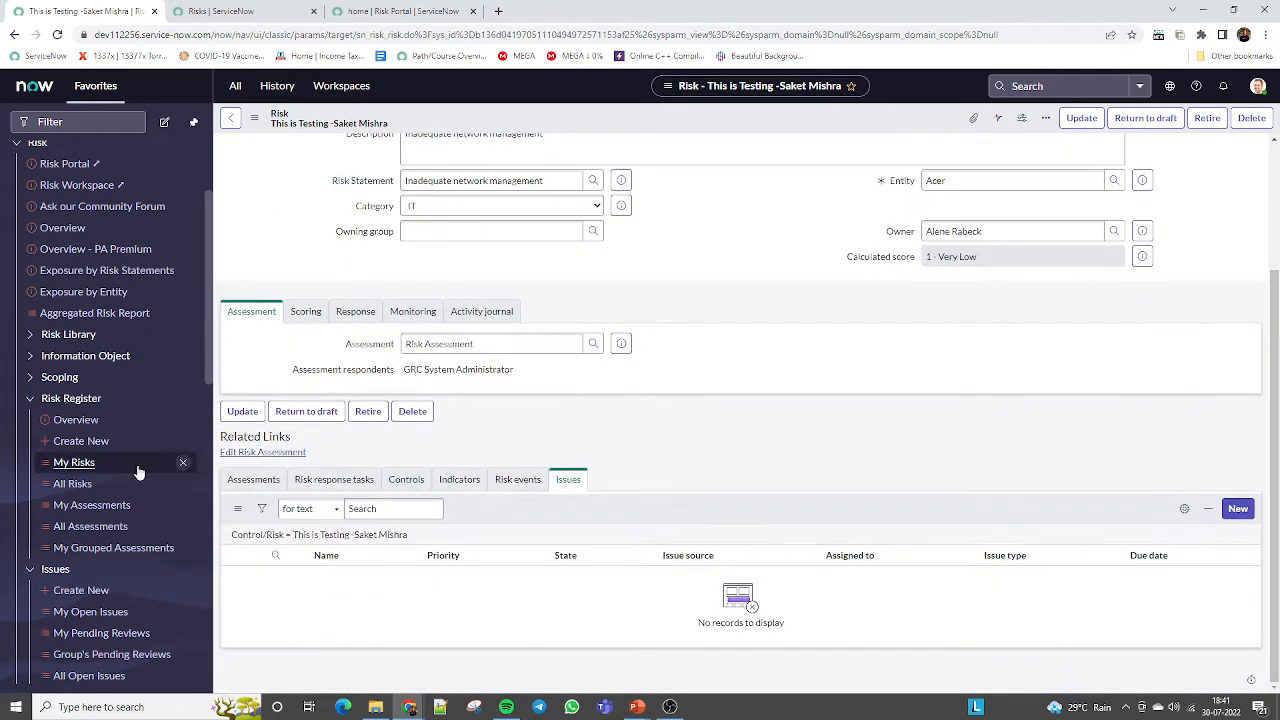
{"action": "left_click", "coordinate": [253, 480]}
{"action": "left_click", "coordinate": [312, 482]}
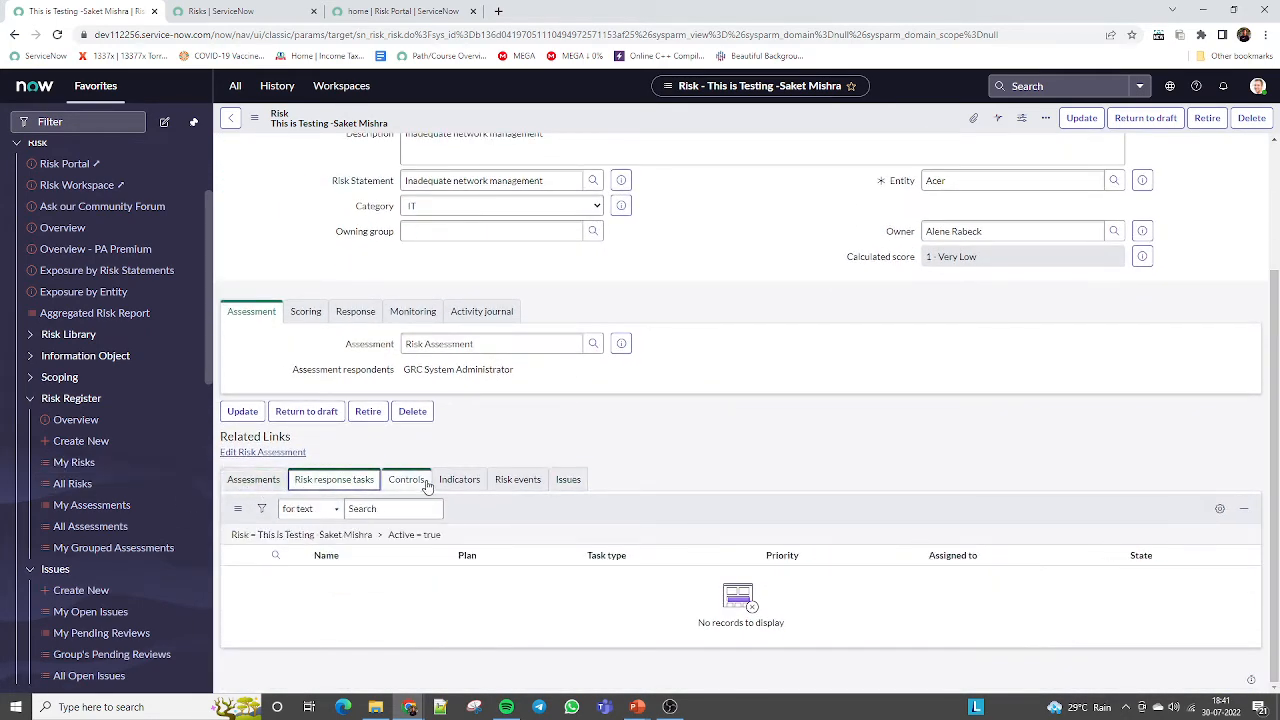
{"action": "left_click", "coordinate": [406, 480]}
{"action": "left_click", "coordinate": [517, 480]}
{"action": "left_click", "coordinate": [567, 482]}
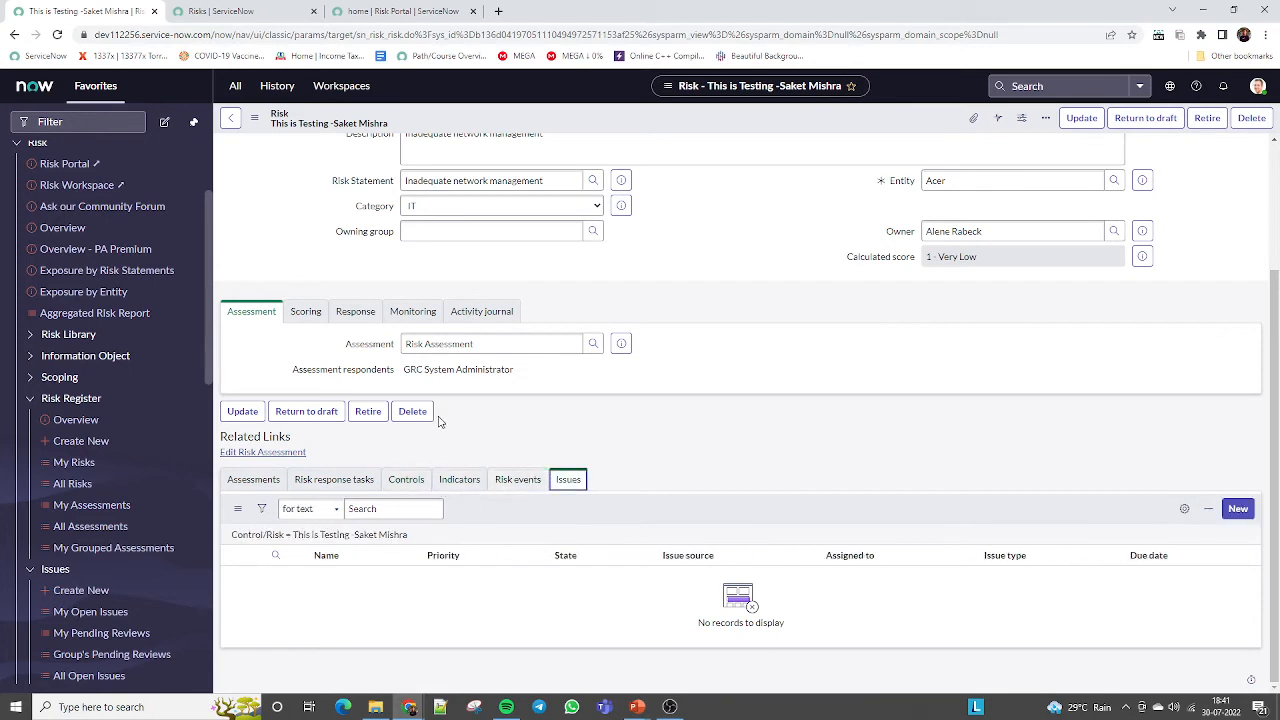
{"action": "left_click", "coordinate": [263, 482]}
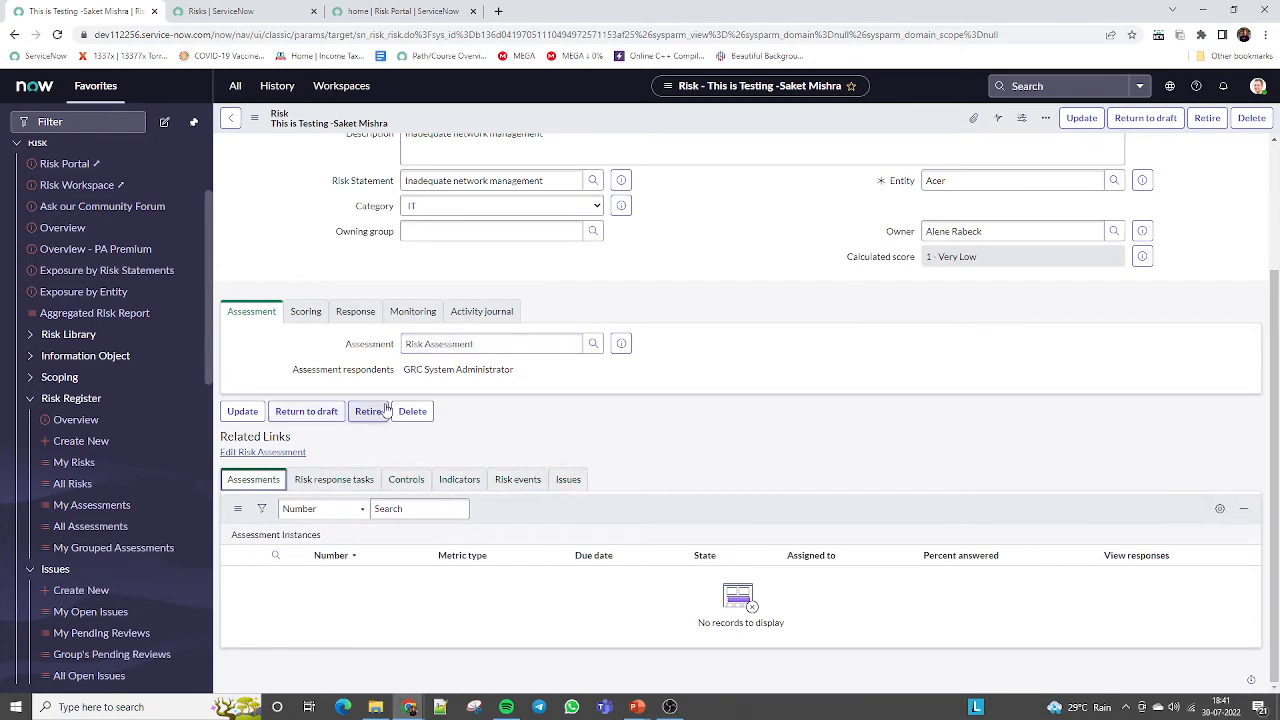
{"action": "left_click", "coordinate": [220, 11]}
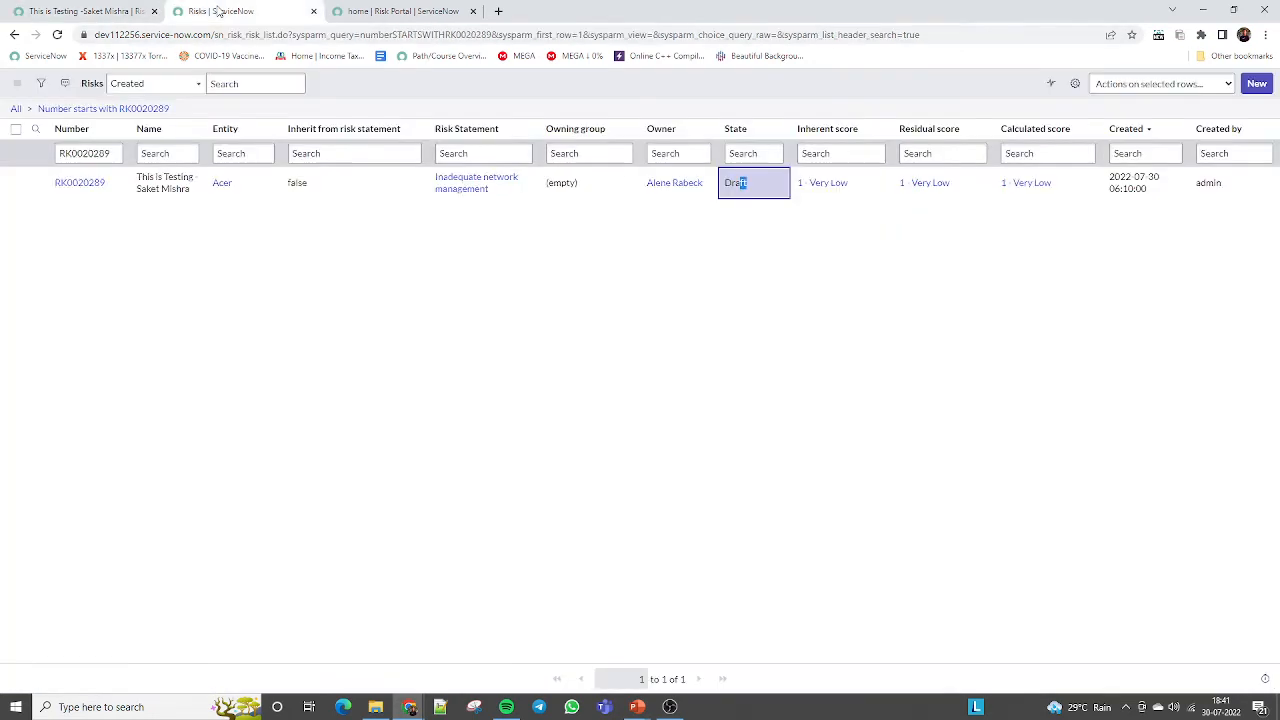
{"action": "left_click", "coordinate": [90, 11]}
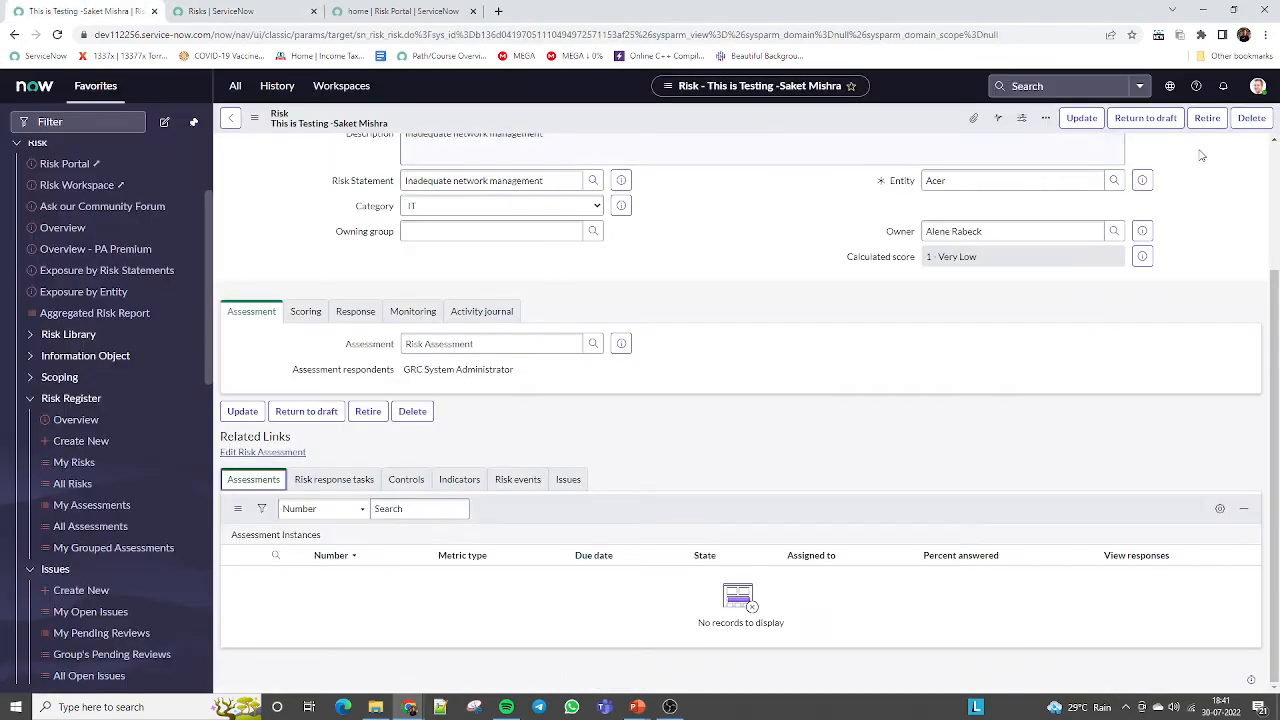
Step: Impersonate the GRC System Administrator user, who is the risk's assessment respondent
{"action": "left_click", "coordinate": [1259, 88]}
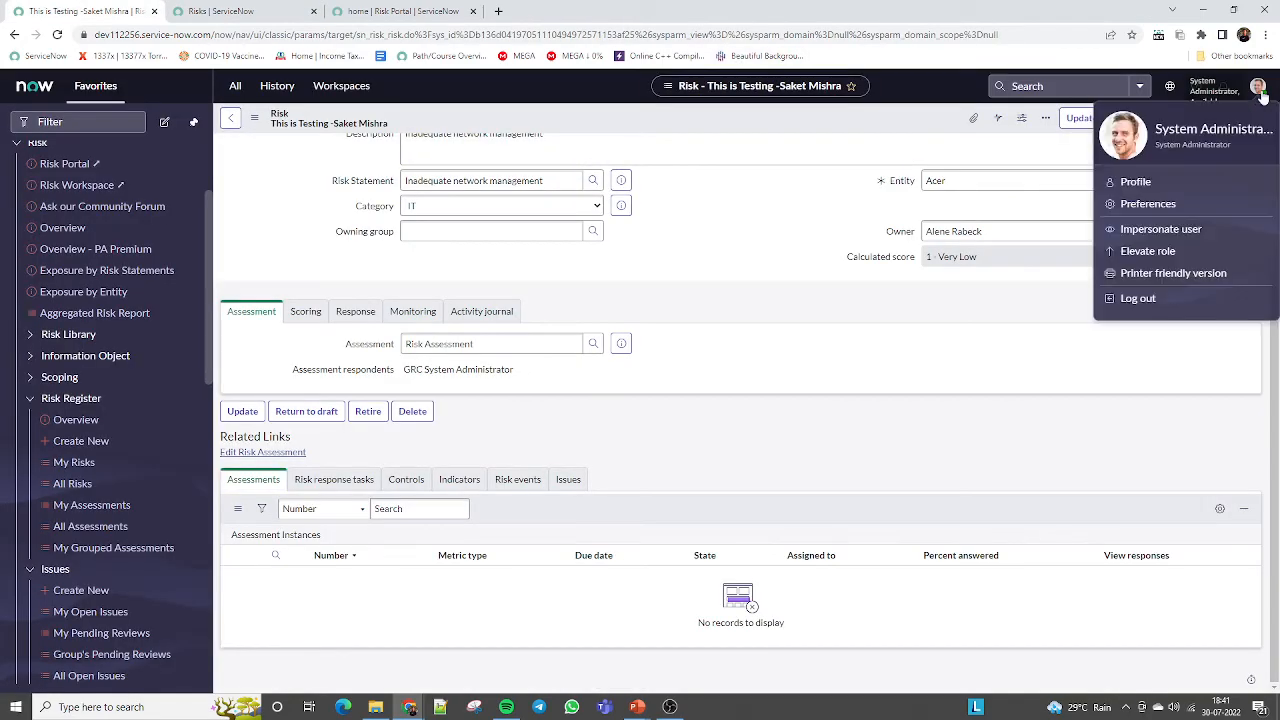
{"action": "left_click", "coordinate": [1152, 232]}
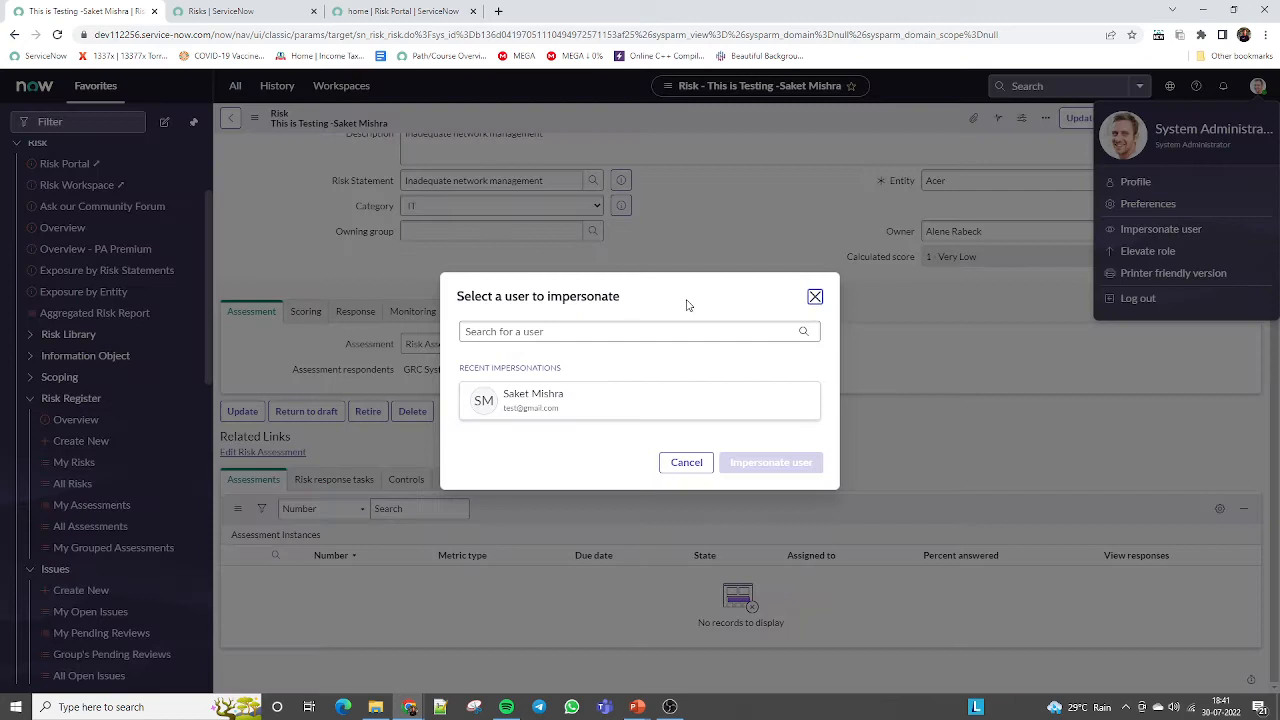
{"action": "left_click", "coordinate": [547, 331]}
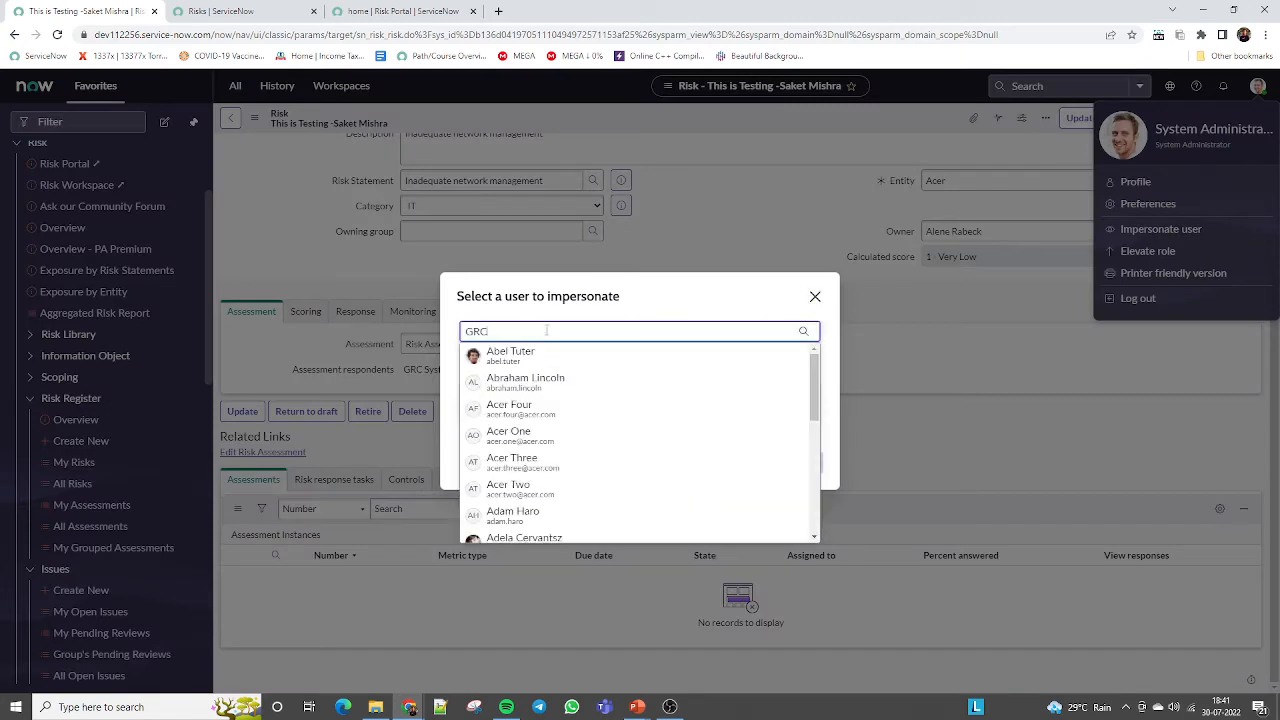
{"action": "type", "text": "GRC"}
{"action": "left_click", "coordinate": [545, 352]}
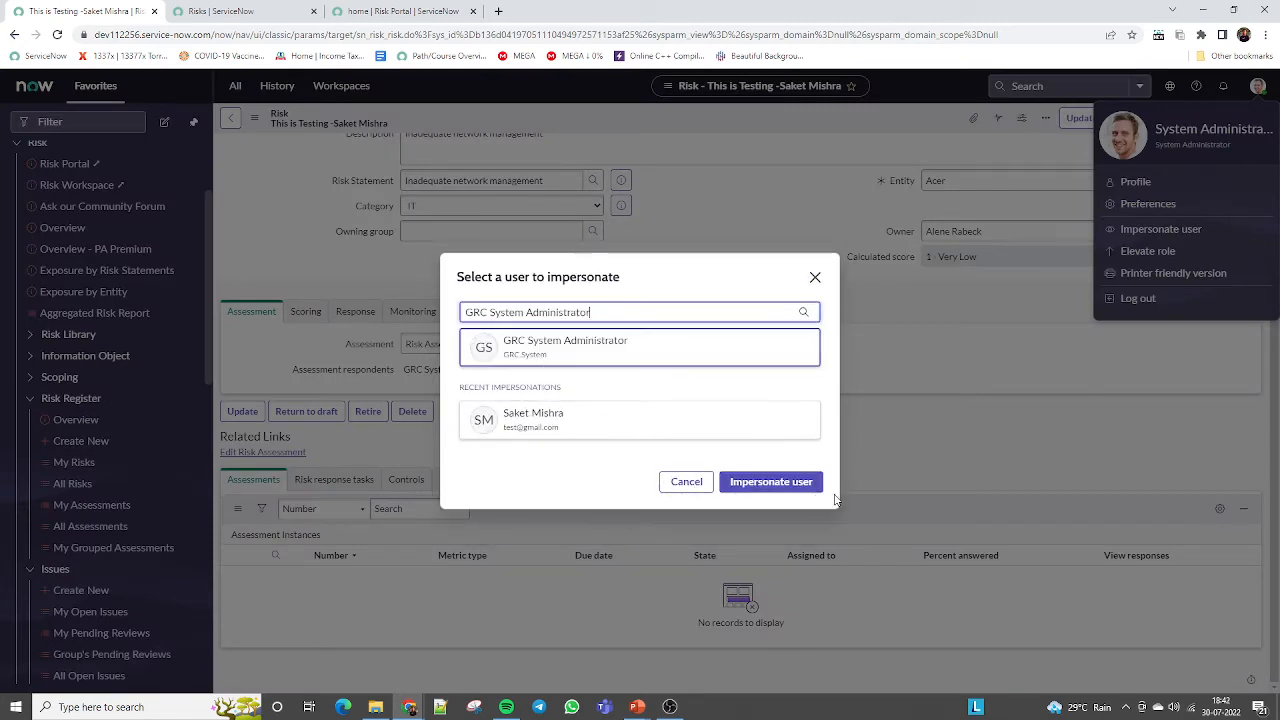
{"action": "left_click", "coordinate": [796, 484]}
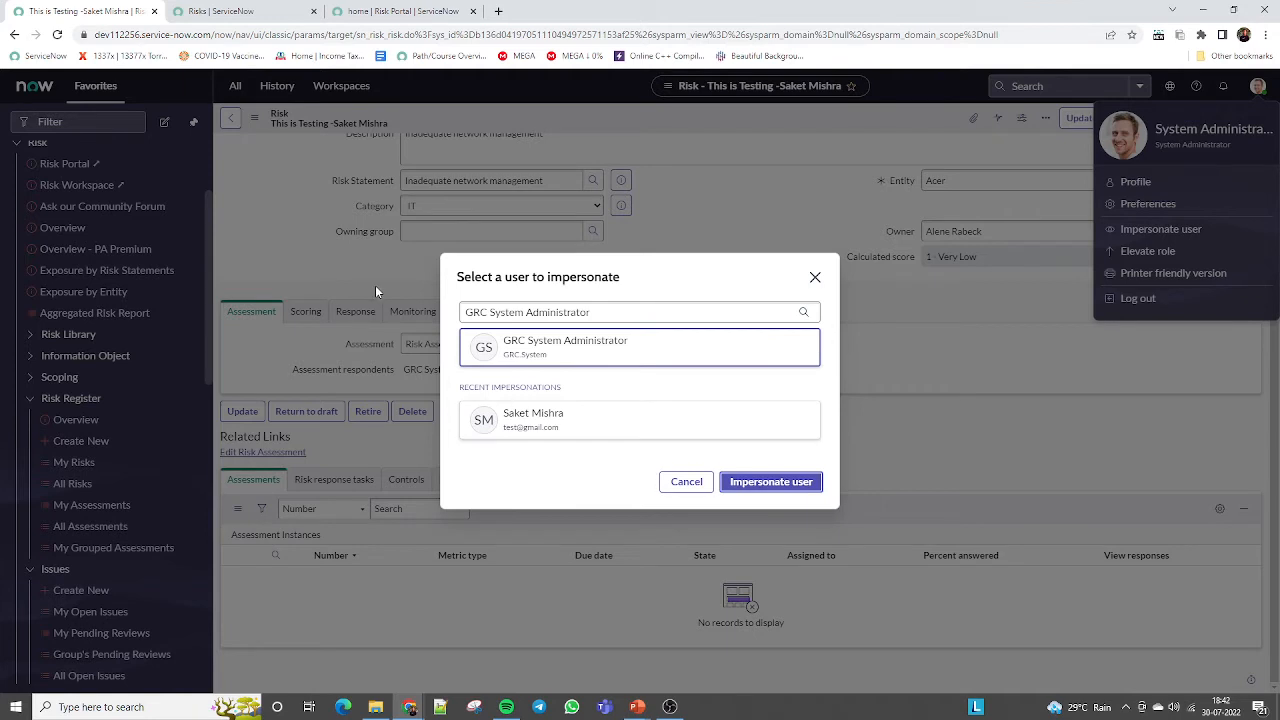
Step: Switch to the Risk Portal home page and reload it for the impersonated user
{"action": "left_click", "coordinate": [228, 13]}
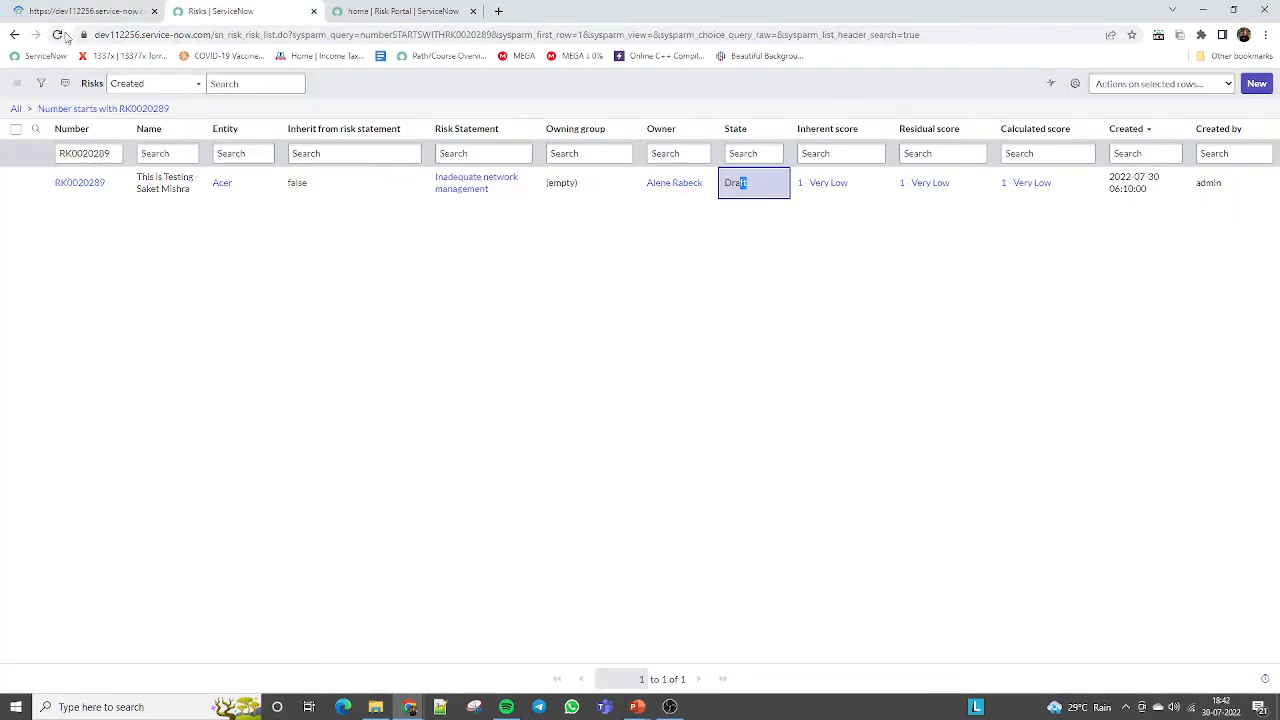
{"action": "left_click", "coordinate": [377, 18]}
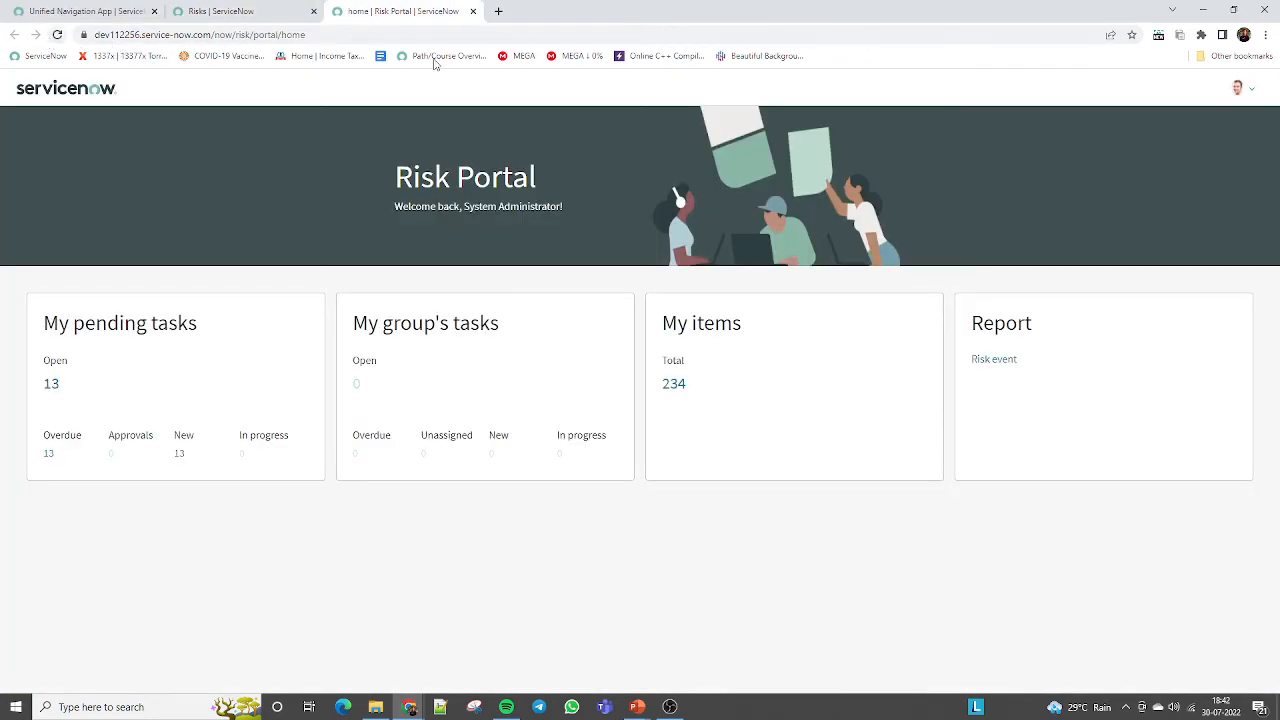
{"action": "left_click", "coordinate": [1251, 101]}
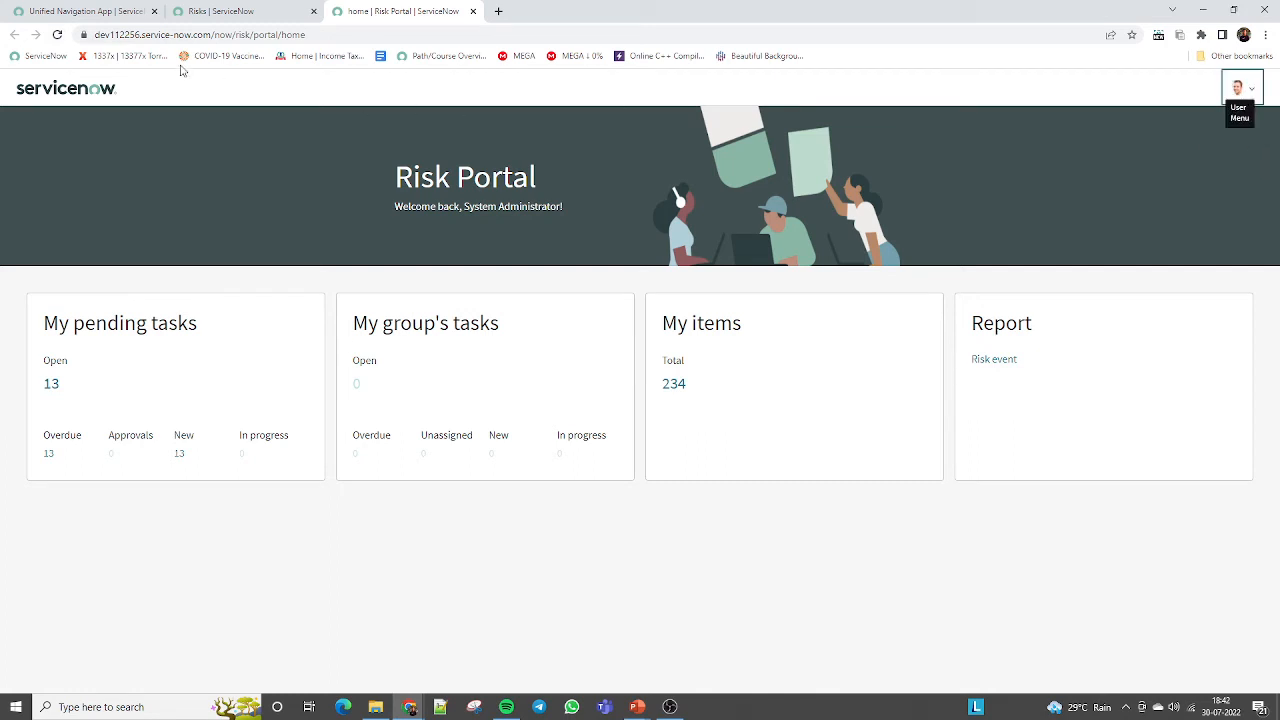
{"action": "left_click", "coordinate": [57, 35]}
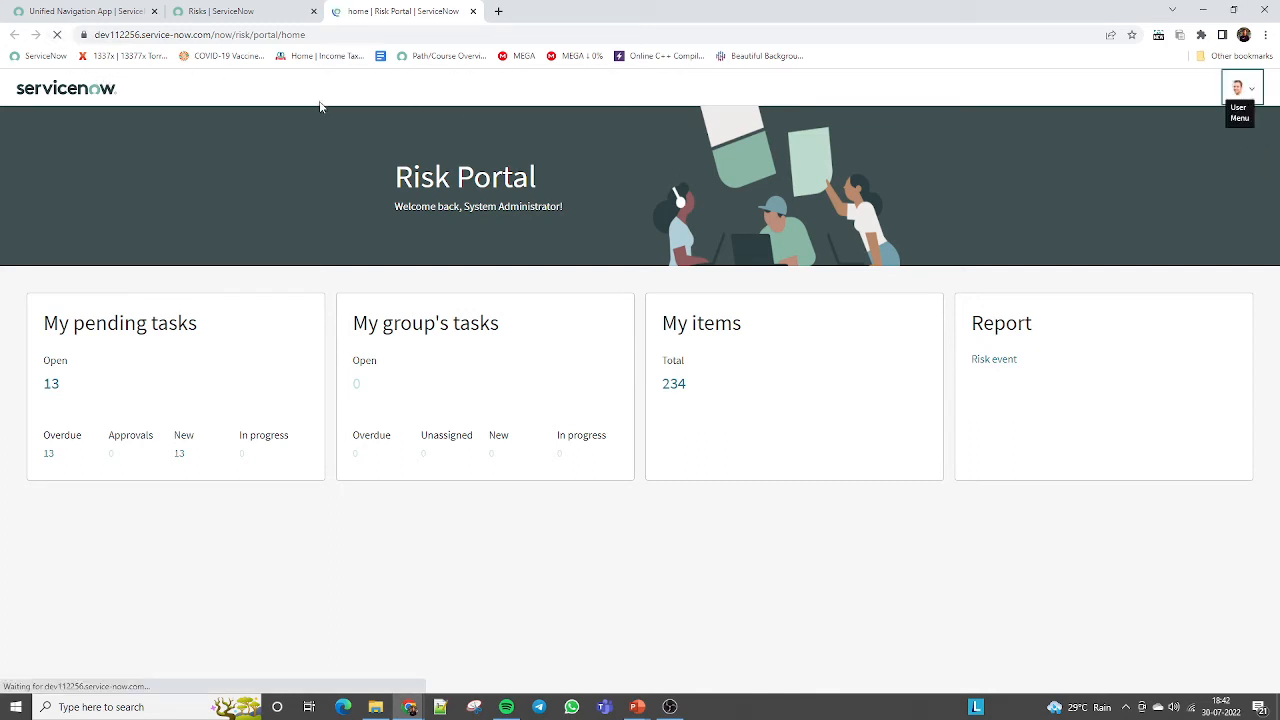
Step: Open the pending risk assessment for the Acer entity from the Risk Portal's pending tasks and start taking it
{"action": "left_click", "coordinate": [100, 11]}
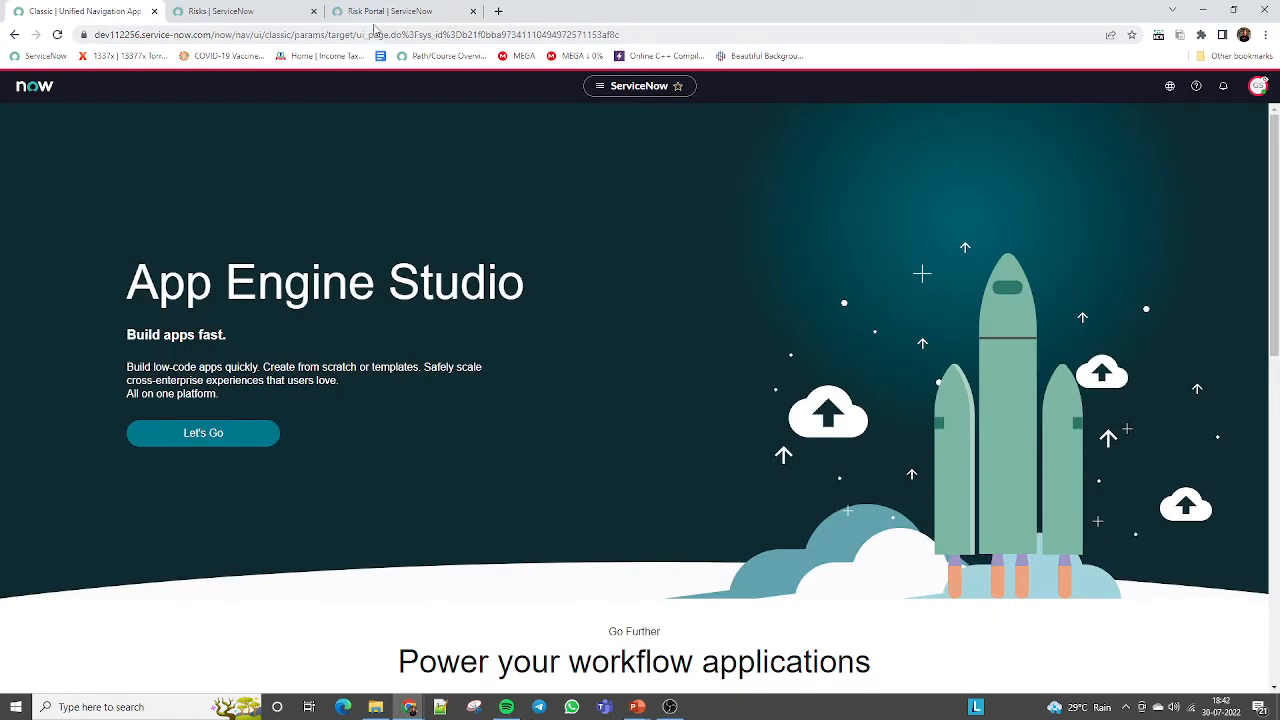
{"action": "left_click", "coordinate": [408, 12]}
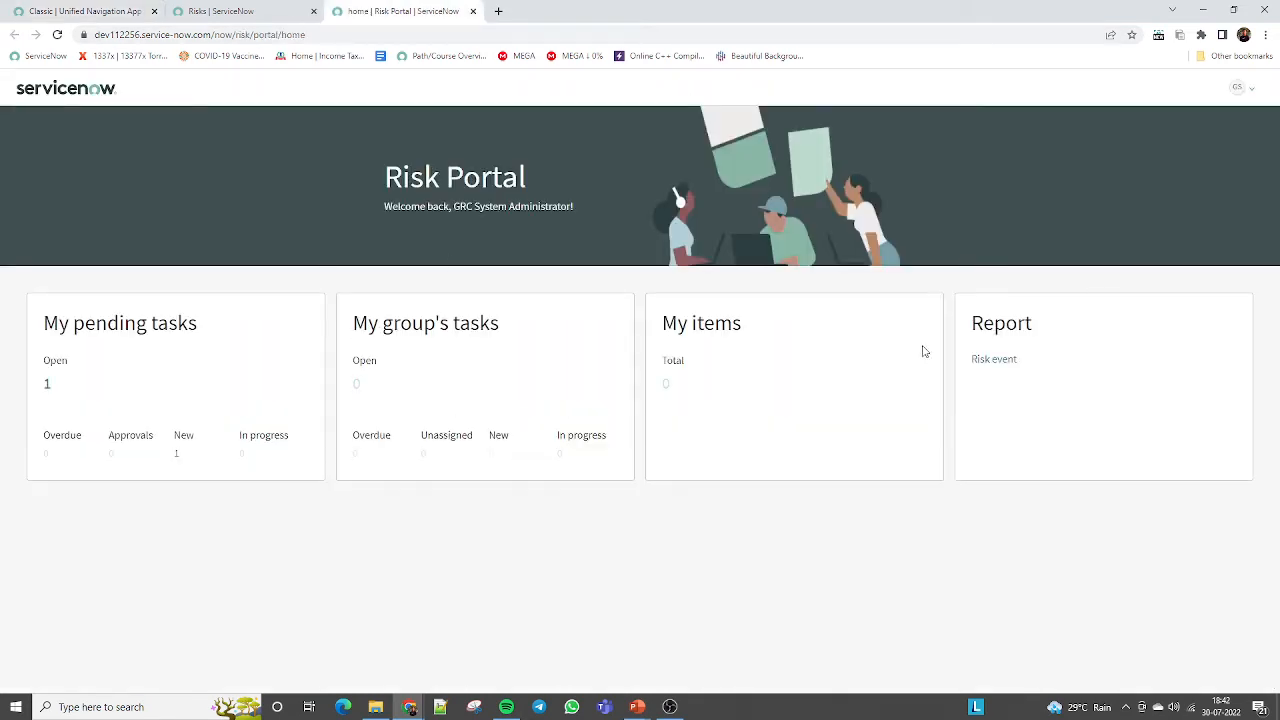
{"action": "left_click", "coordinate": [46, 386]}
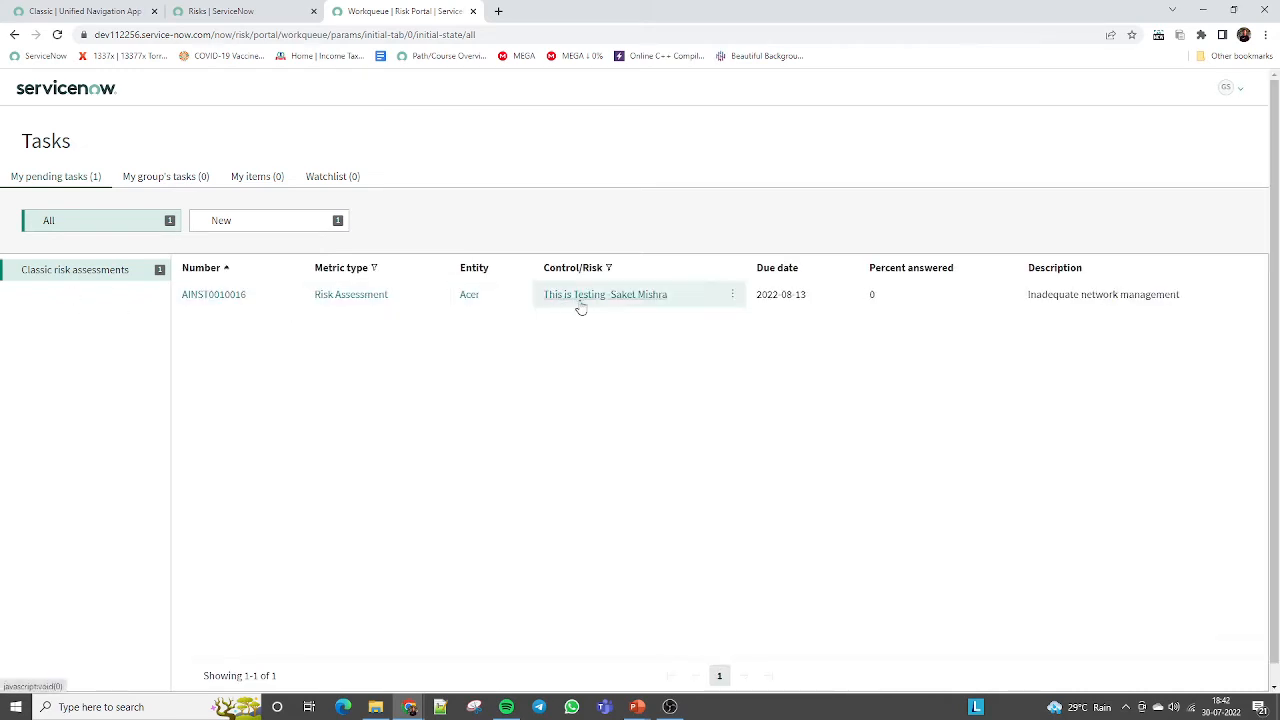
{"action": "left_click_drag", "start_coordinate": [685, 297], "coordinate": [543, 294]}
{"action": "left_click", "coordinate": [609, 329]}
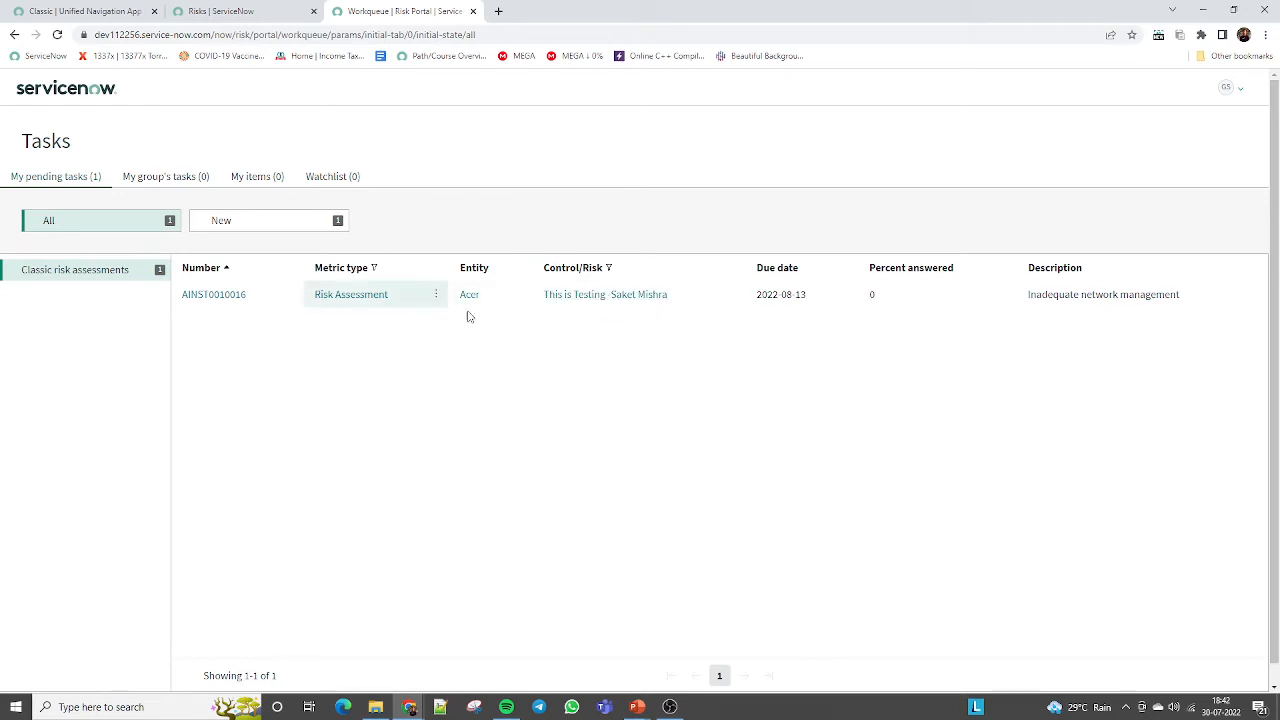
{"action": "left_click", "coordinate": [206, 302]}
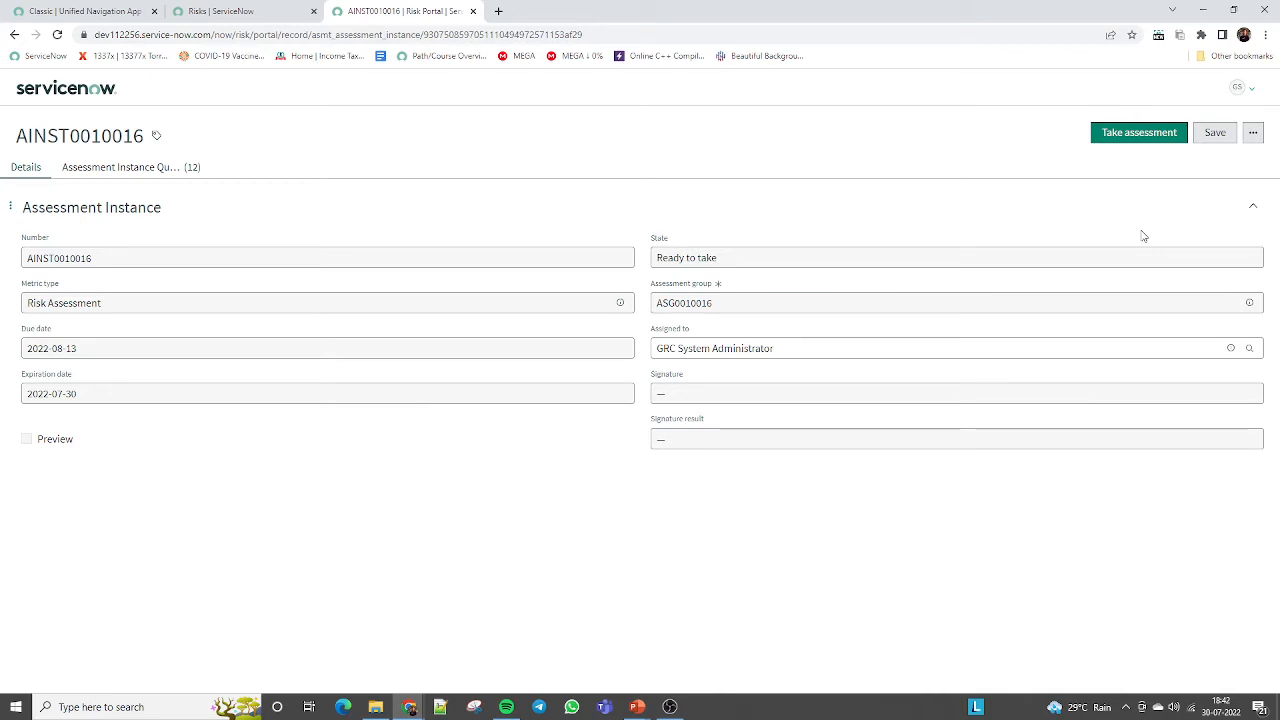
{"action": "left_click", "coordinate": [1141, 135]}
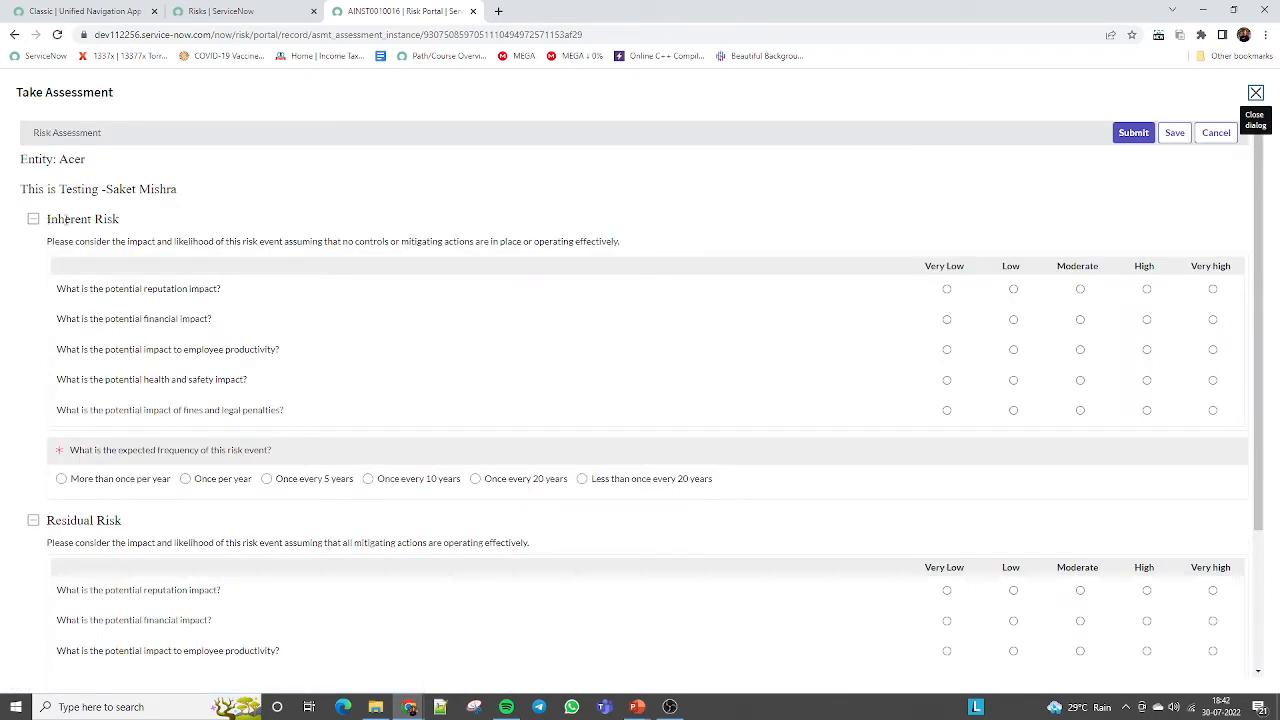
Step: Answer Inherent Risk: reputation and fines Low; financial, productivity and health and safety Moderate; frequency More than once per year
{"action": "left_click", "coordinate": [1013, 289]}
{"action": "left_click", "coordinate": [1080, 320]}
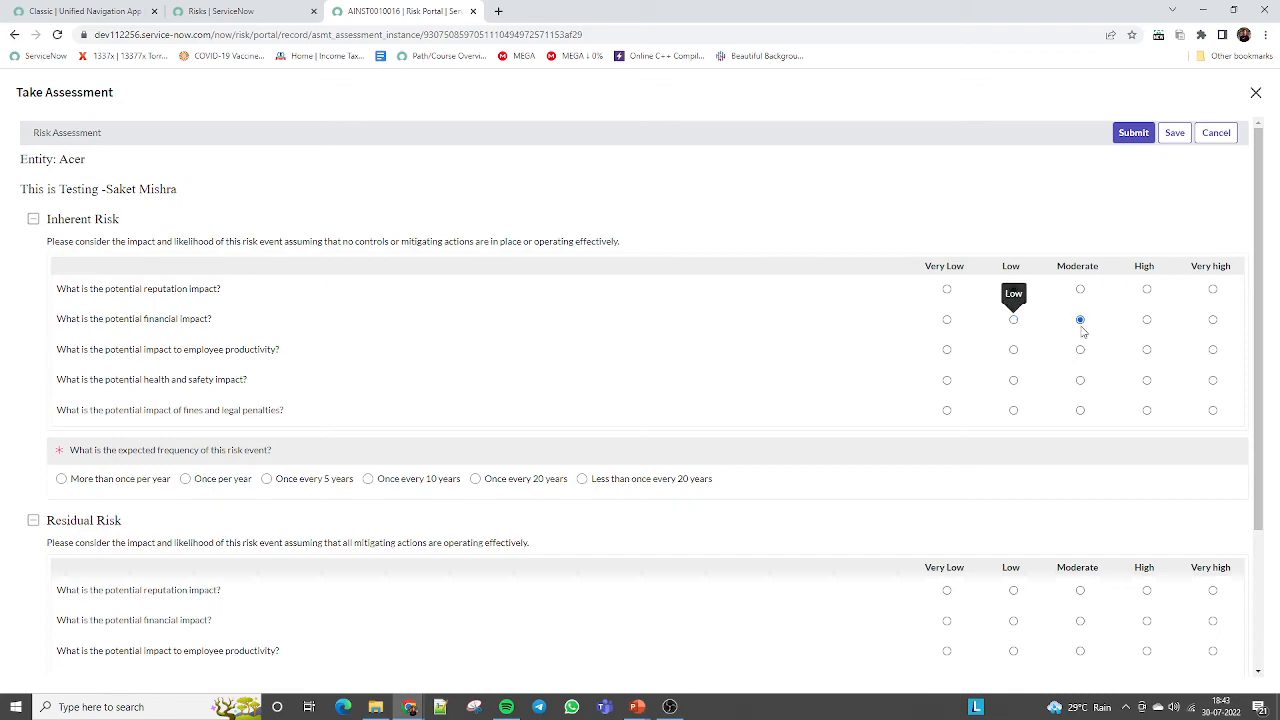
{"action": "left_click", "coordinate": [1082, 382]}
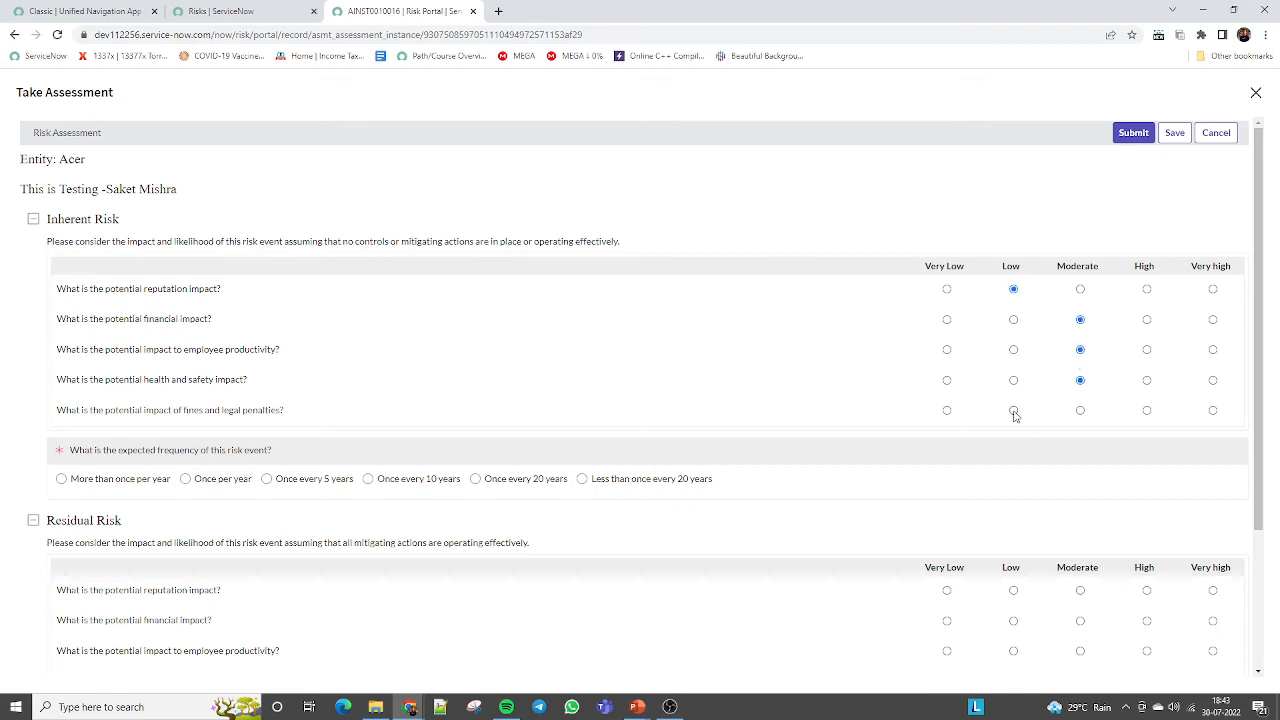
{"action": "scroll", "coordinate": [1260, 320], "scroll_direction": "down", "scroll_amount": 3}
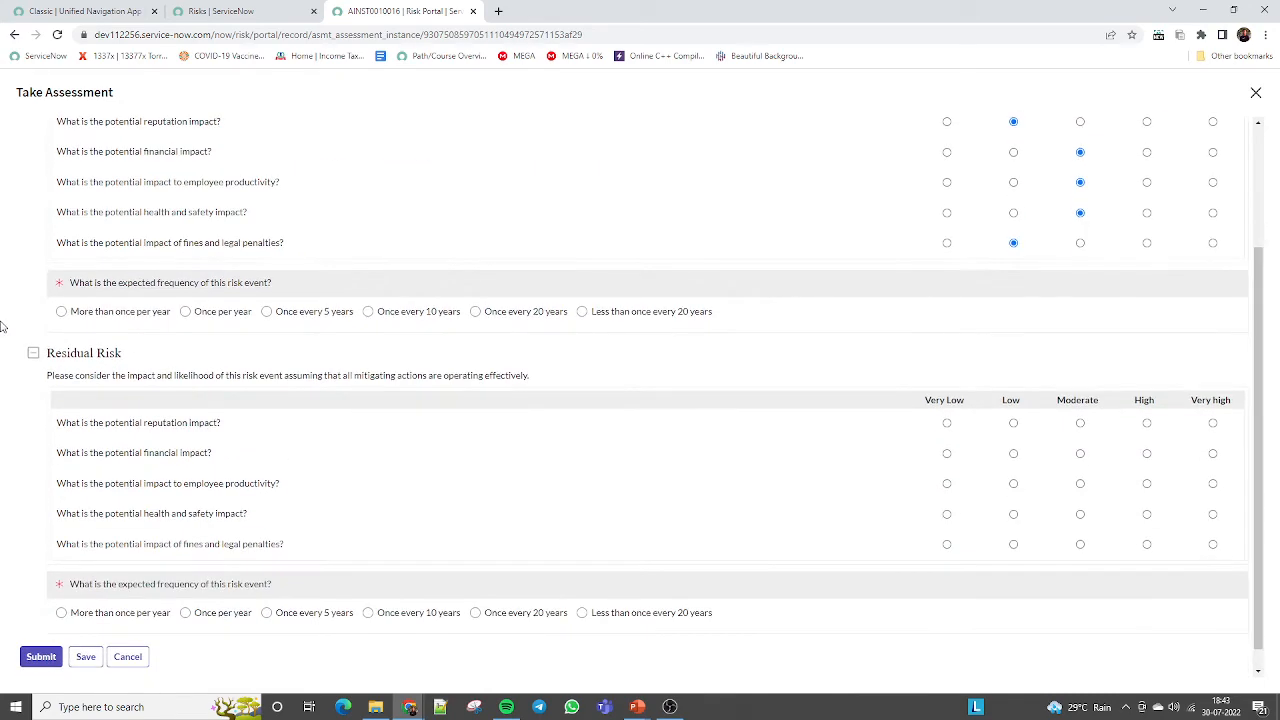
{"action": "left_click", "coordinate": [100, 315]}
Step: Answer Residual Risk with reputation Very Low, all other impacts Moderate and frequency Once per year, and submit the assessment
{"action": "left_click", "coordinate": [1081, 486]}
{"action": "left_click", "coordinate": [1081, 545]}
{"action": "scroll", "coordinate": [1075, 548], "scroll_direction": "down", "scroll_amount": 1}
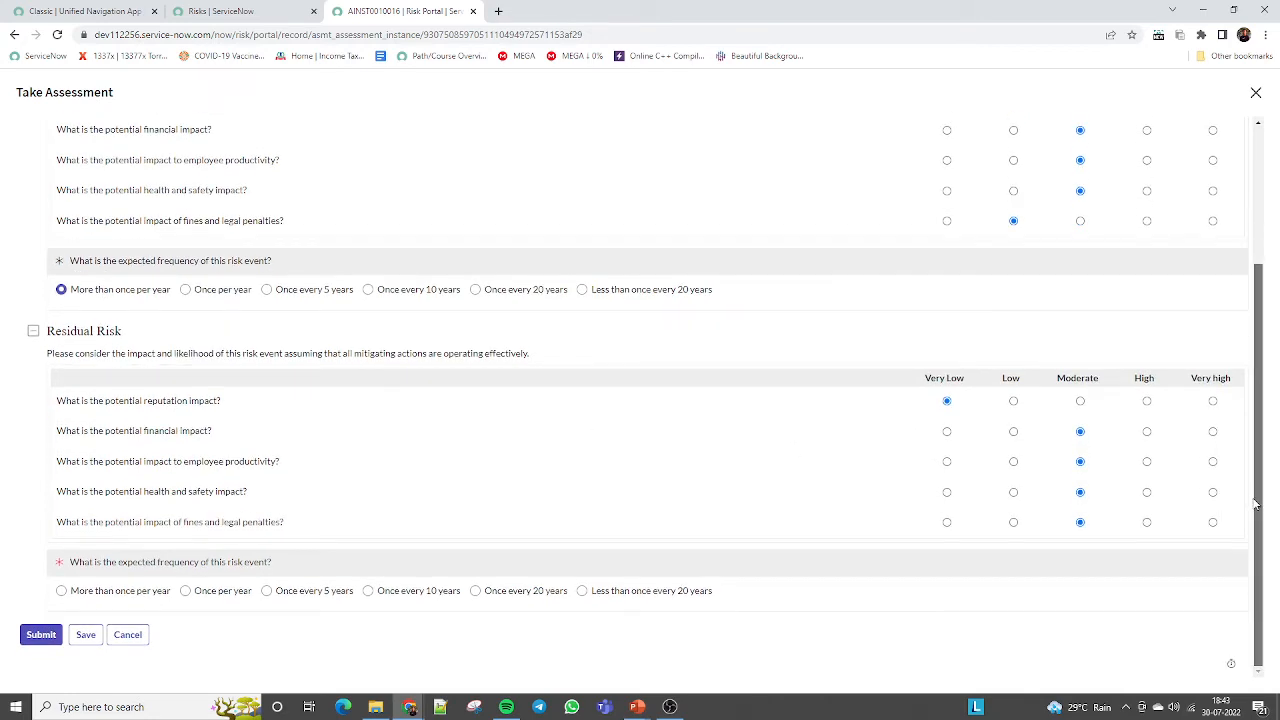
{"action": "left_click", "coordinate": [186, 592]}
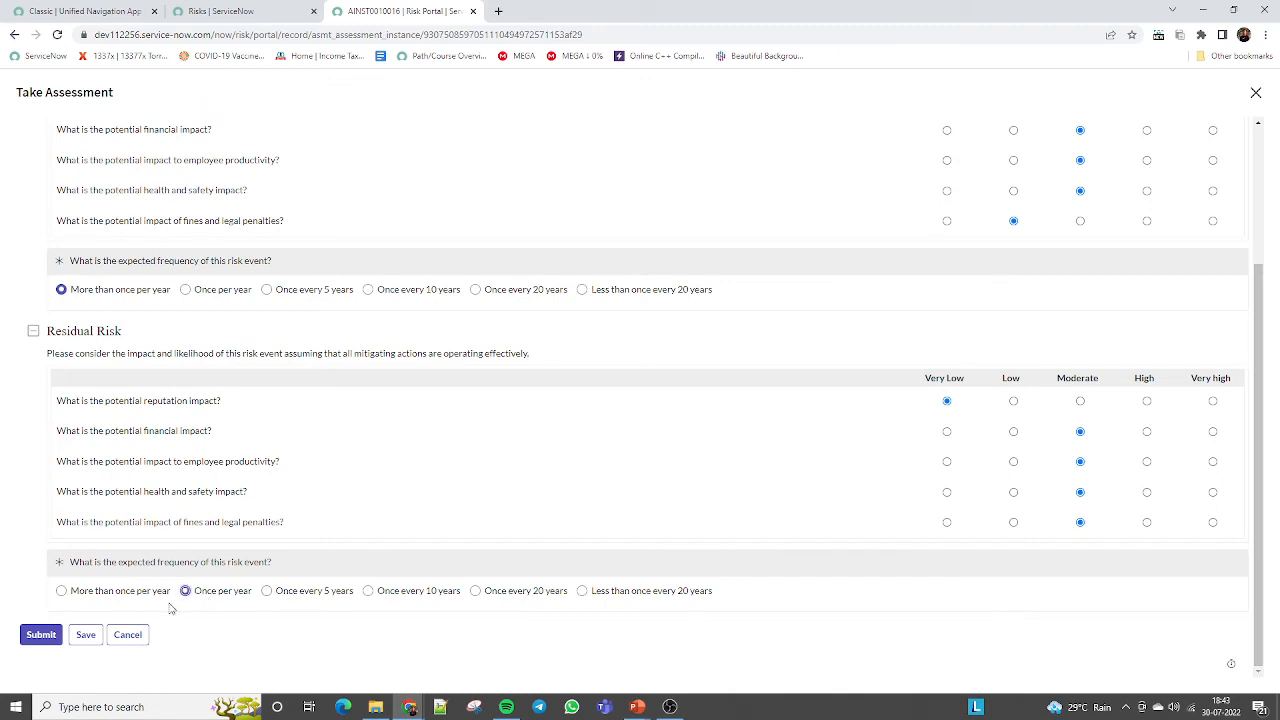
{"action": "left_click", "coordinate": [40, 634]}
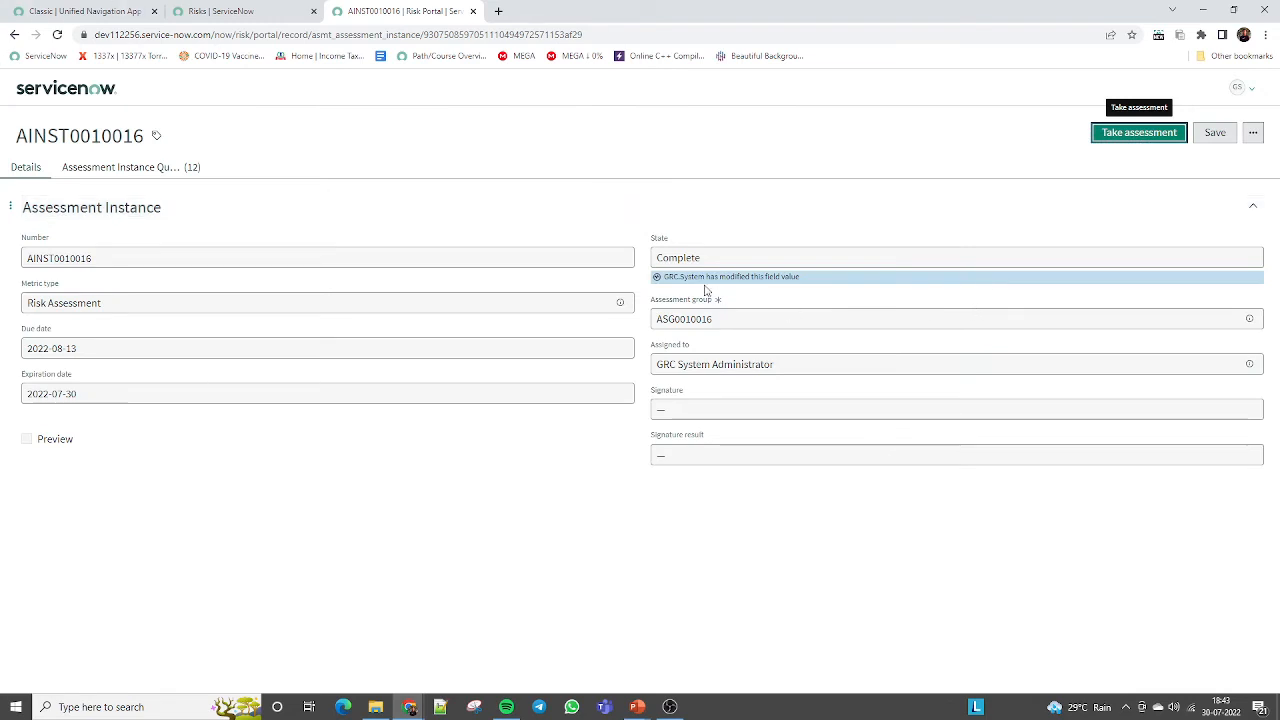
Step: Check the assessment instance's State field and save the record
{"action": "left_click_drag", "start_coordinate": [714, 256], "coordinate": [677, 258]}
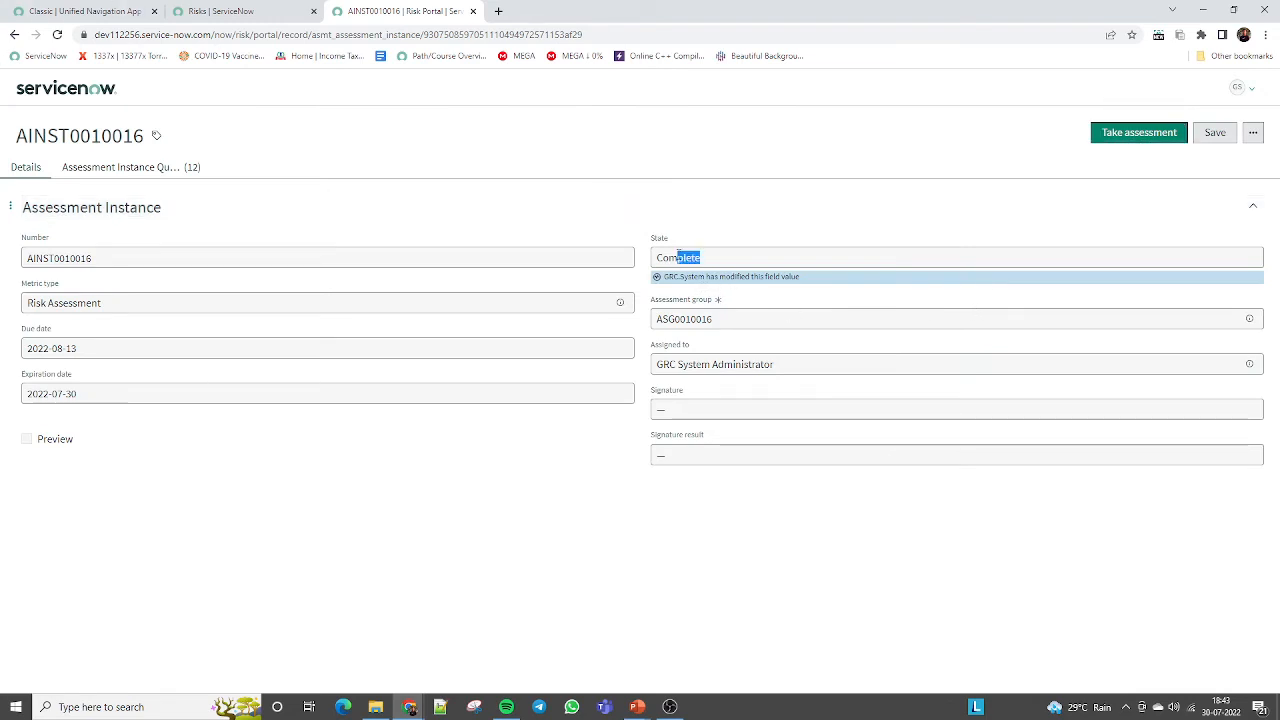
{"action": "left_click", "coordinate": [1210, 135]}
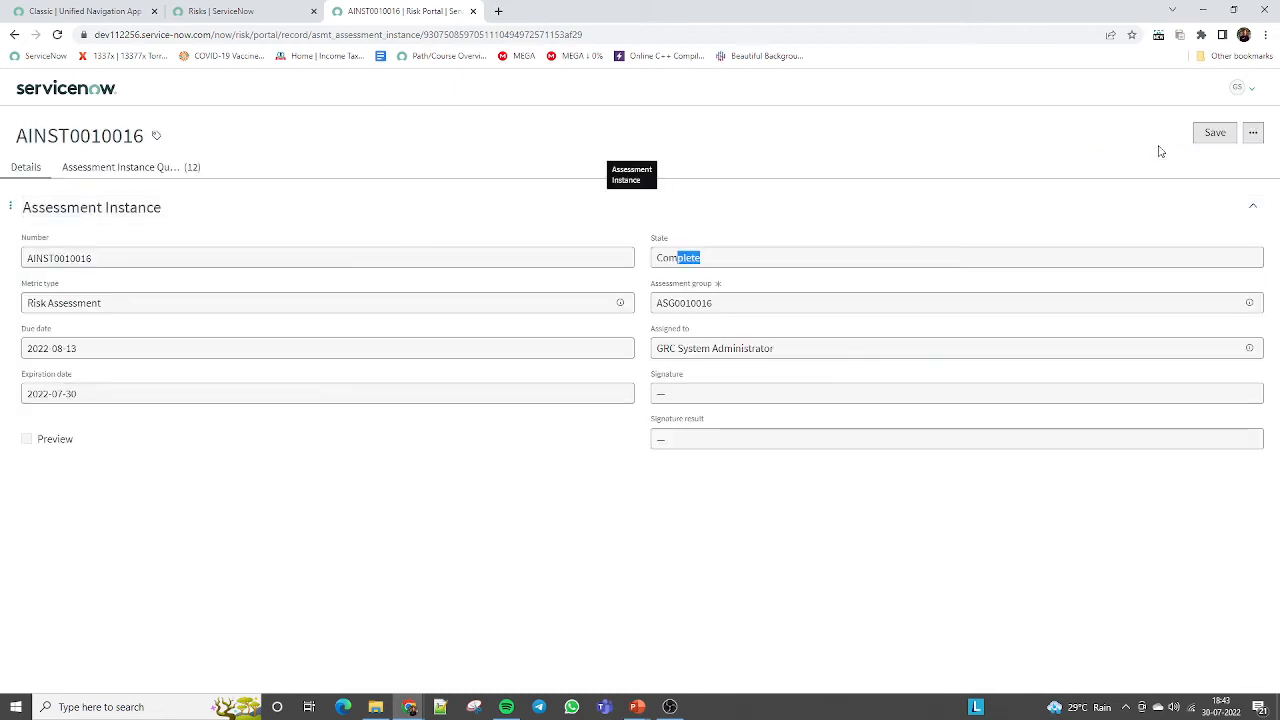
{"action": "left_click", "coordinate": [1214, 133]}
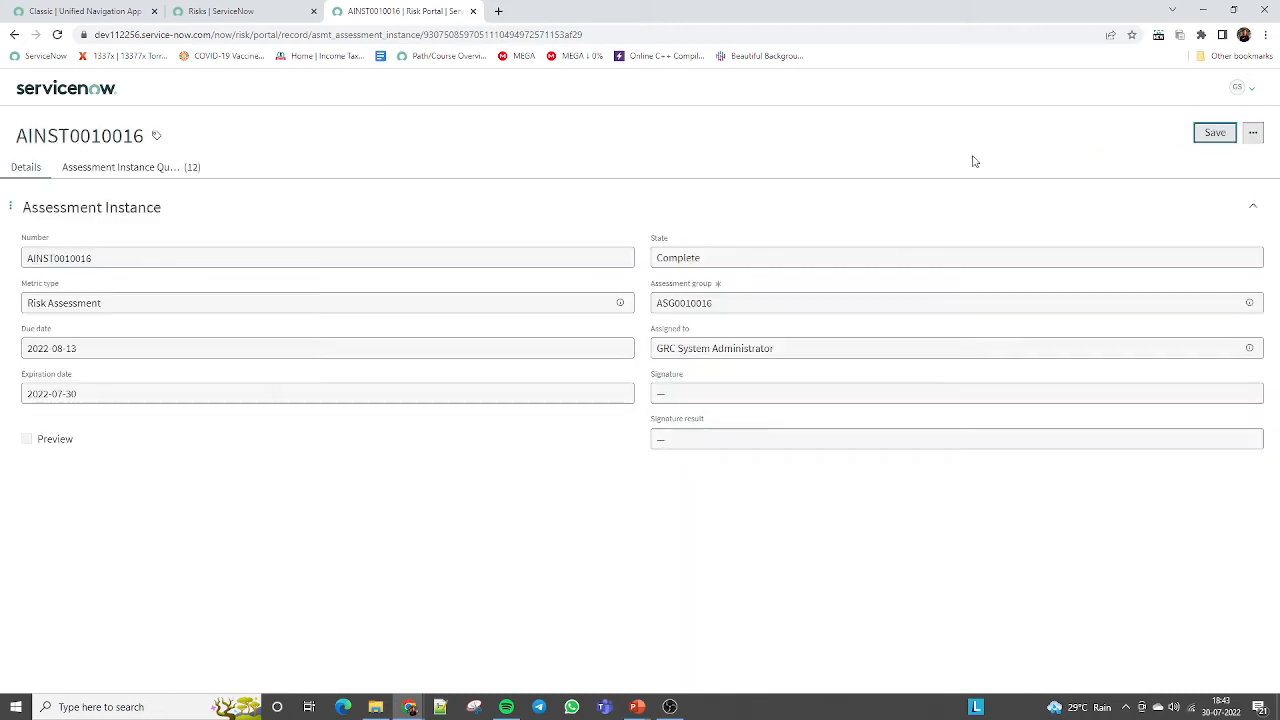
Step: Return to the pending tasks from the portal home and open the assessment's Risk Assessment metric type record
{"action": "left_click", "coordinate": [42, 95]}
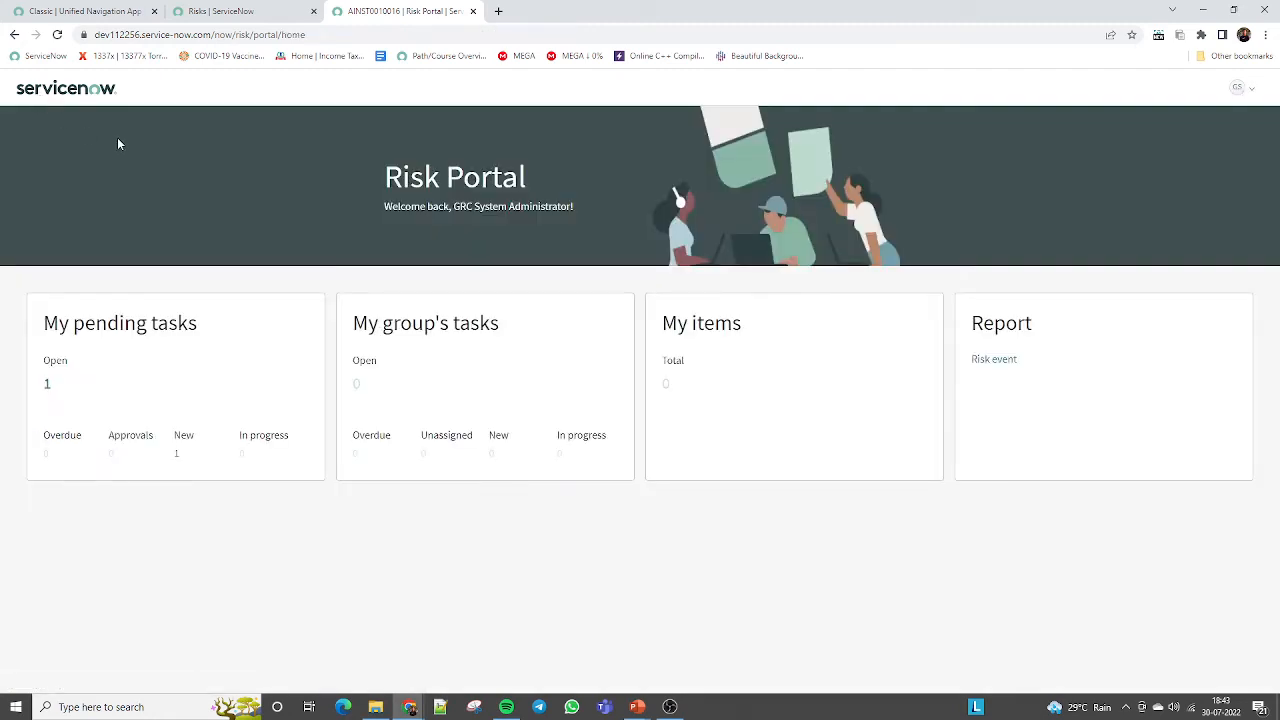
{"action": "left_click", "coordinate": [48, 382]}
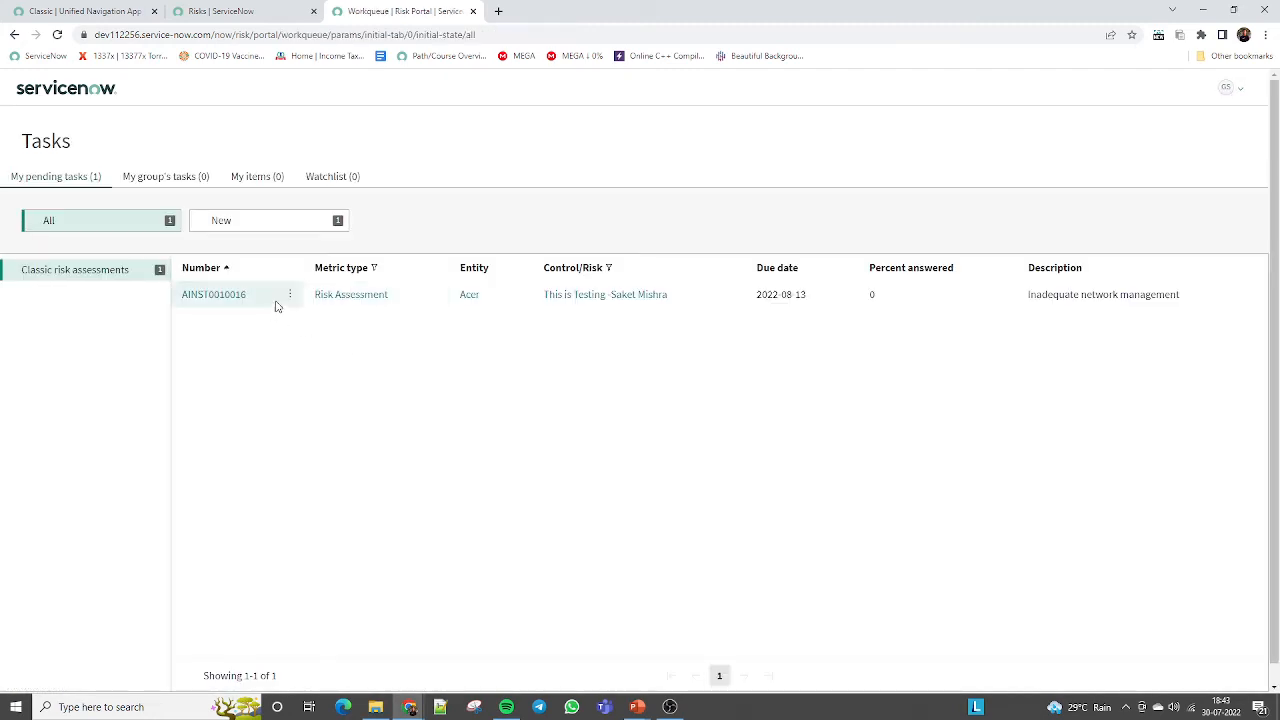
{"action": "left_click", "coordinate": [354, 296]}
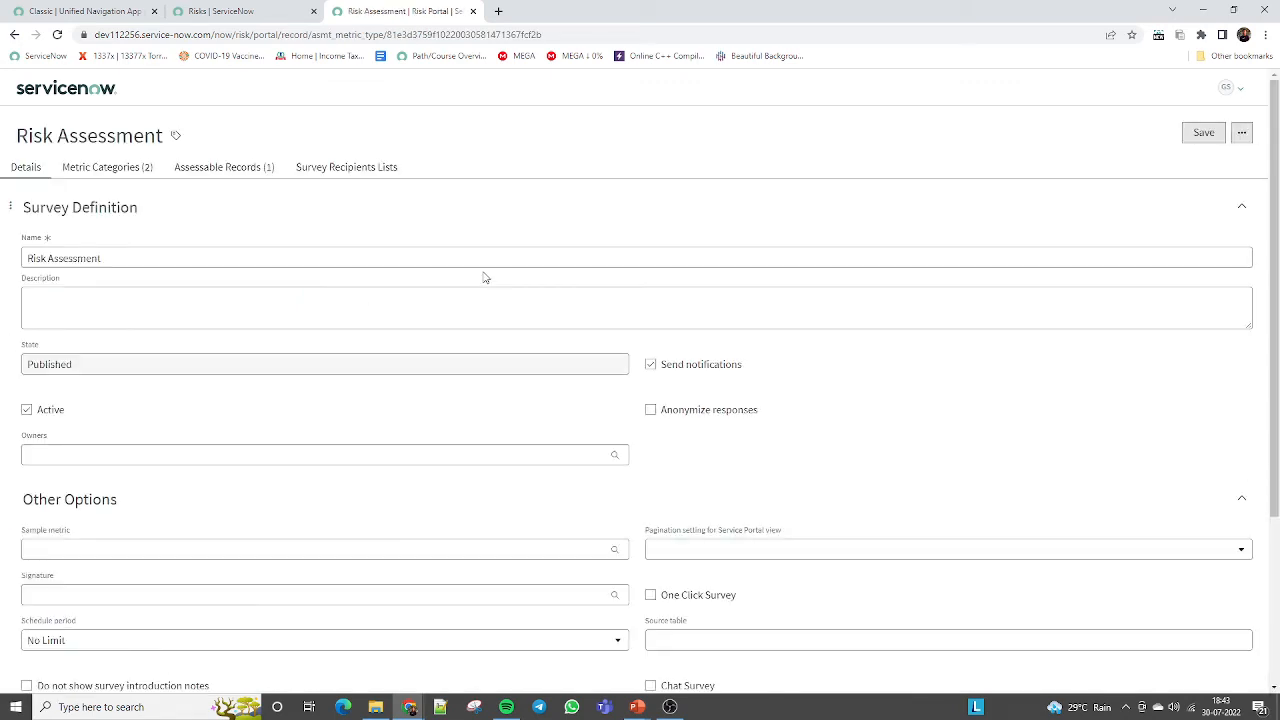
Step: Enter "This is successfully tested" as the Introduction of the Risk Assessment survey definition and save the record
{"action": "left_click_drag", "start_coordinate": [1273, 327], "coordinate": [1271, 593]}
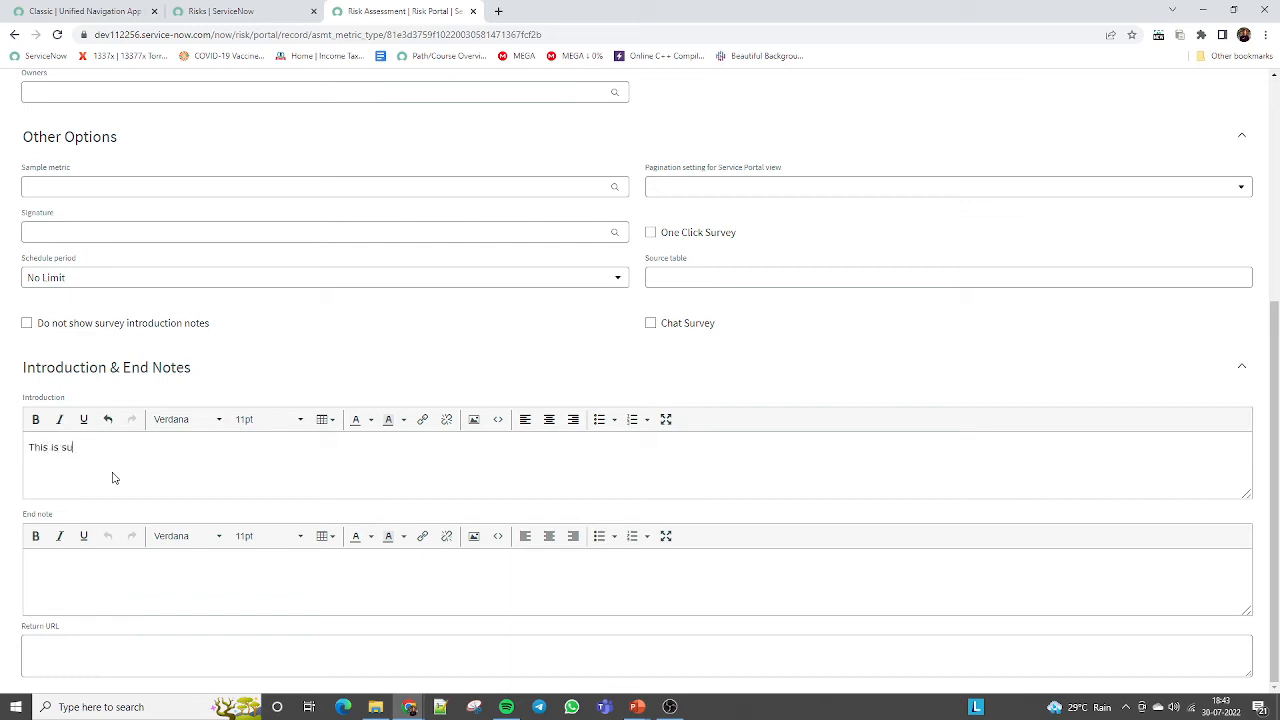
{"action": "type", "text": "lly tested"}
{"action": "right_click", "coordinate": [85, 447]}
{"action": "left_click", "coordinate": [98, 458]}
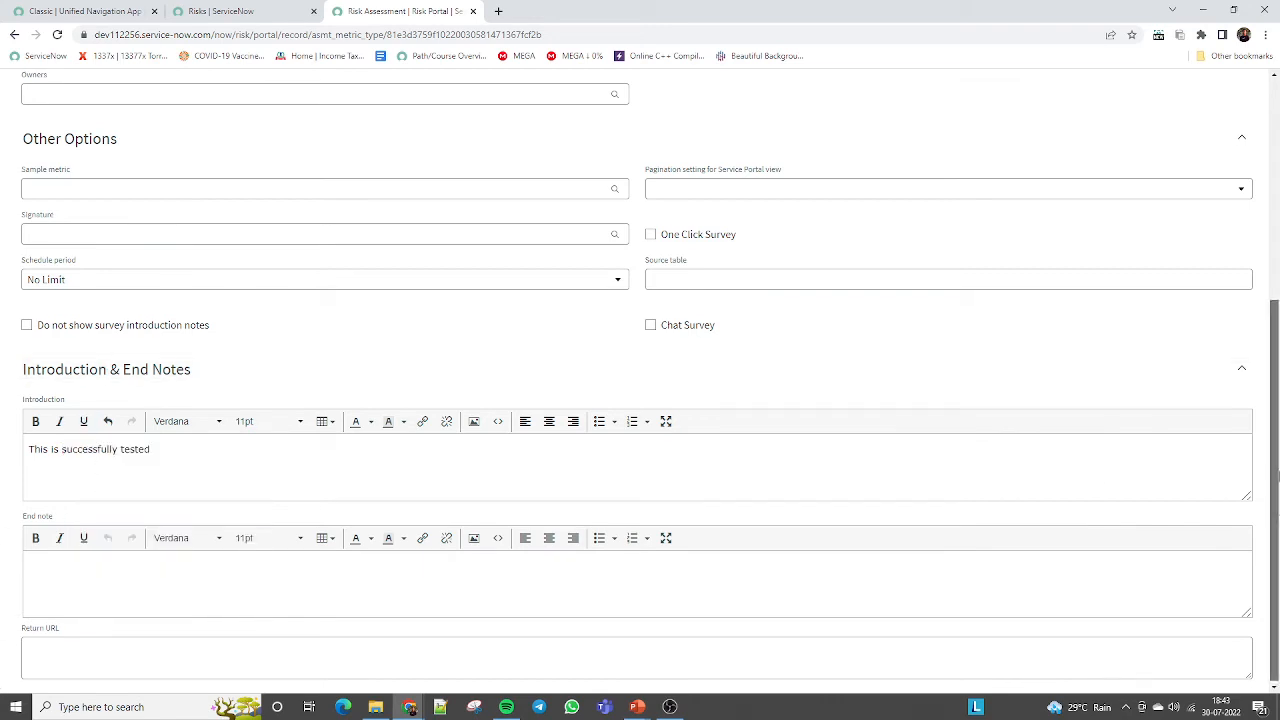
{"action": "scroll", "coordinate": [1095, 479], "scroll_direction": "up", "scroll_amount": 4}
{"action": "left_click", "coordinate": [1203, 132]}
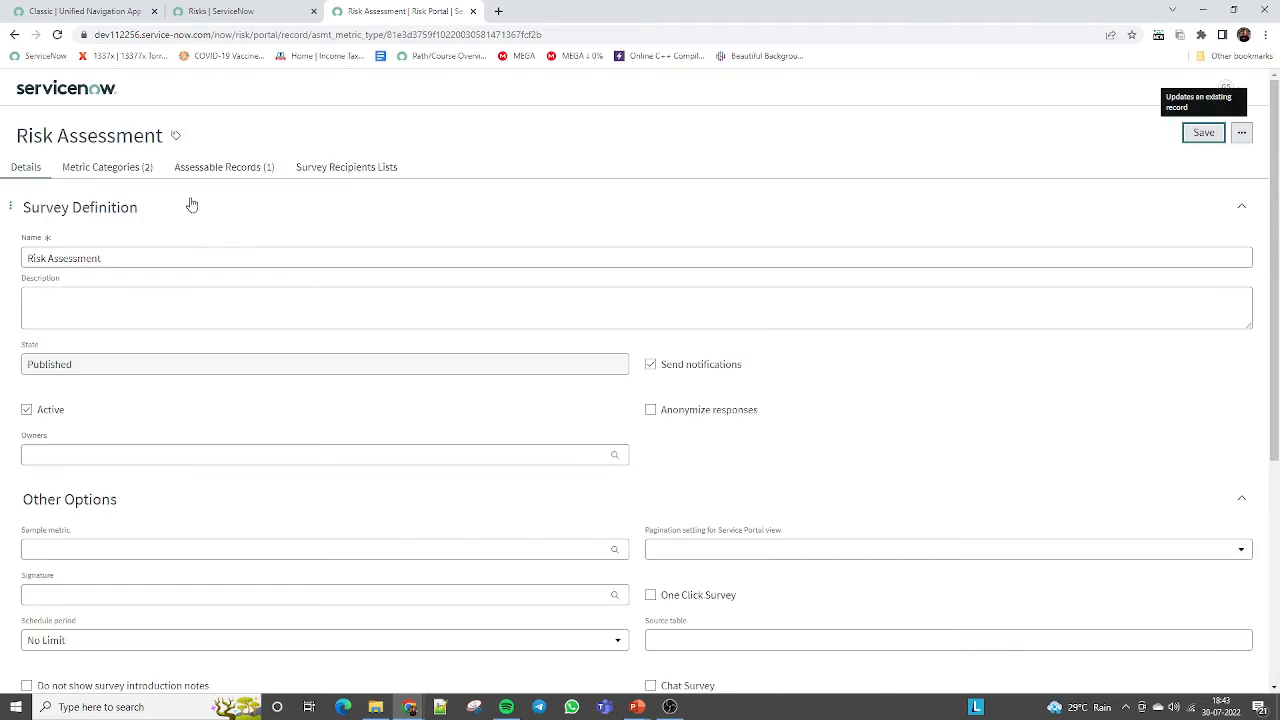
Step: Open the Inherent Risk metric category of the Risk Assessment, view its details and save the record
{"action": "left_click", "coordinate": [100, 168]}
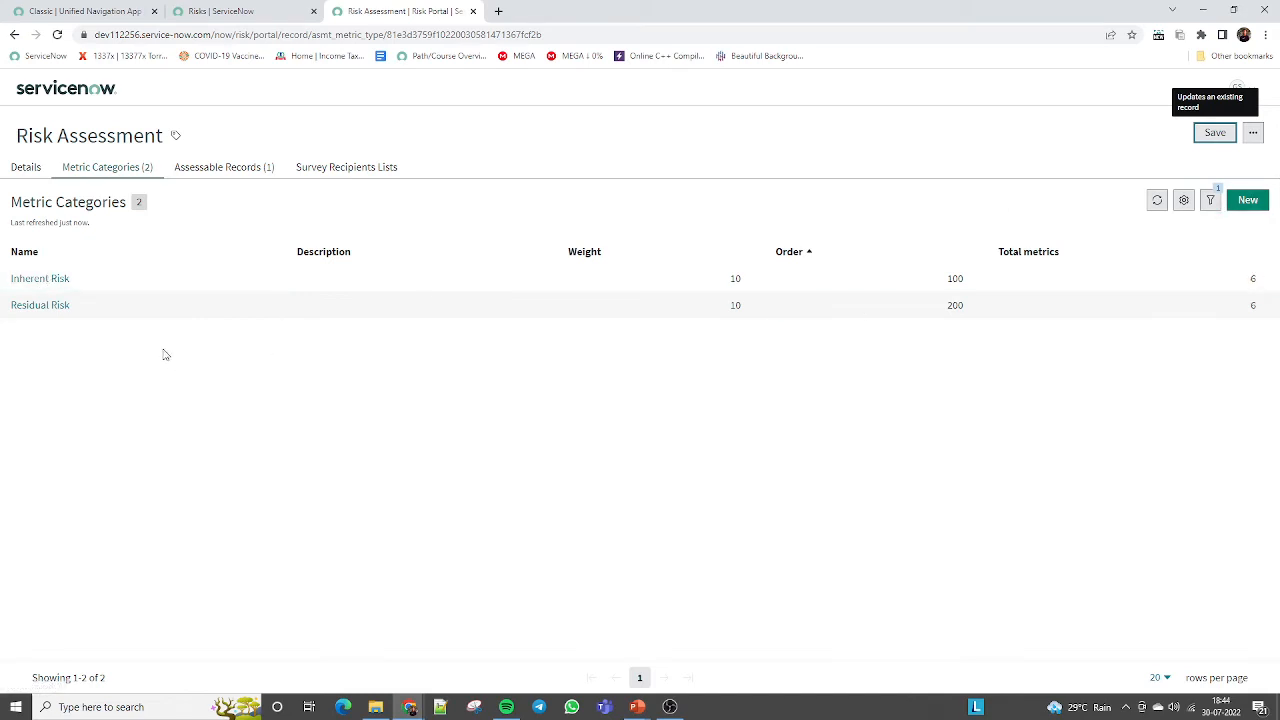
{"action": "left_click", "coordinate": [50, 280]}
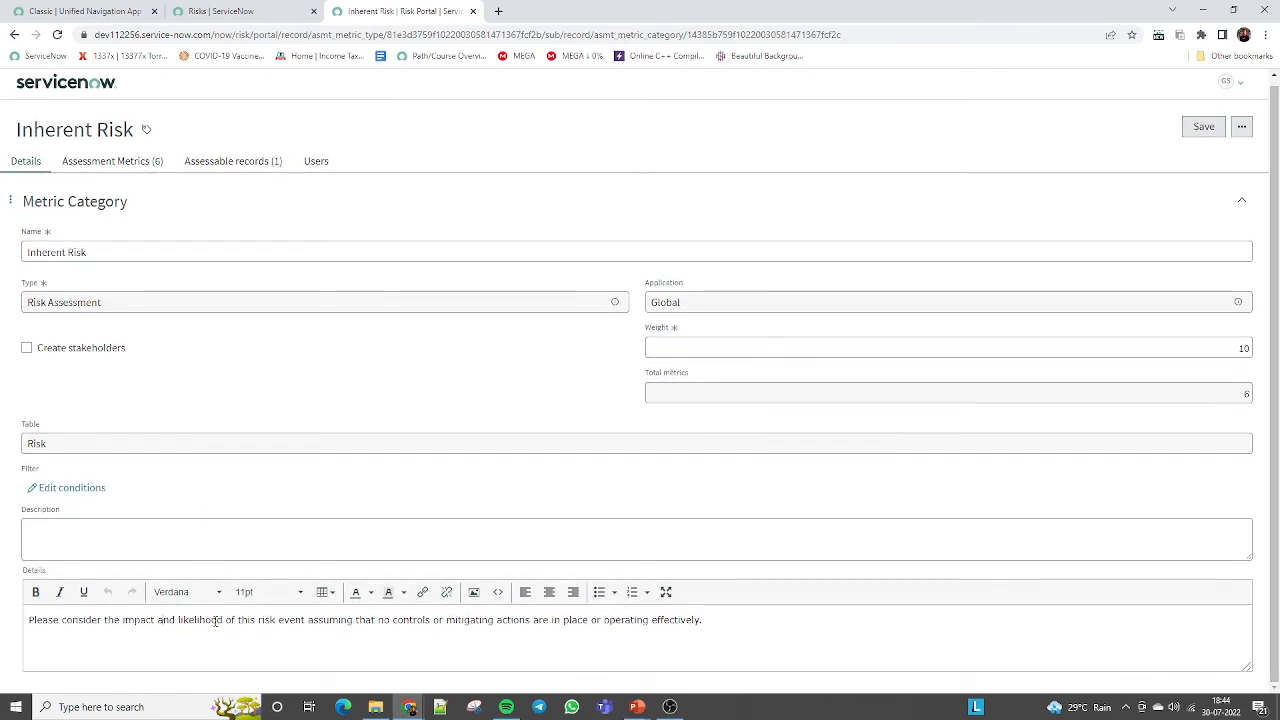
{"action": "left_click", "coordinate": [89, 537]}
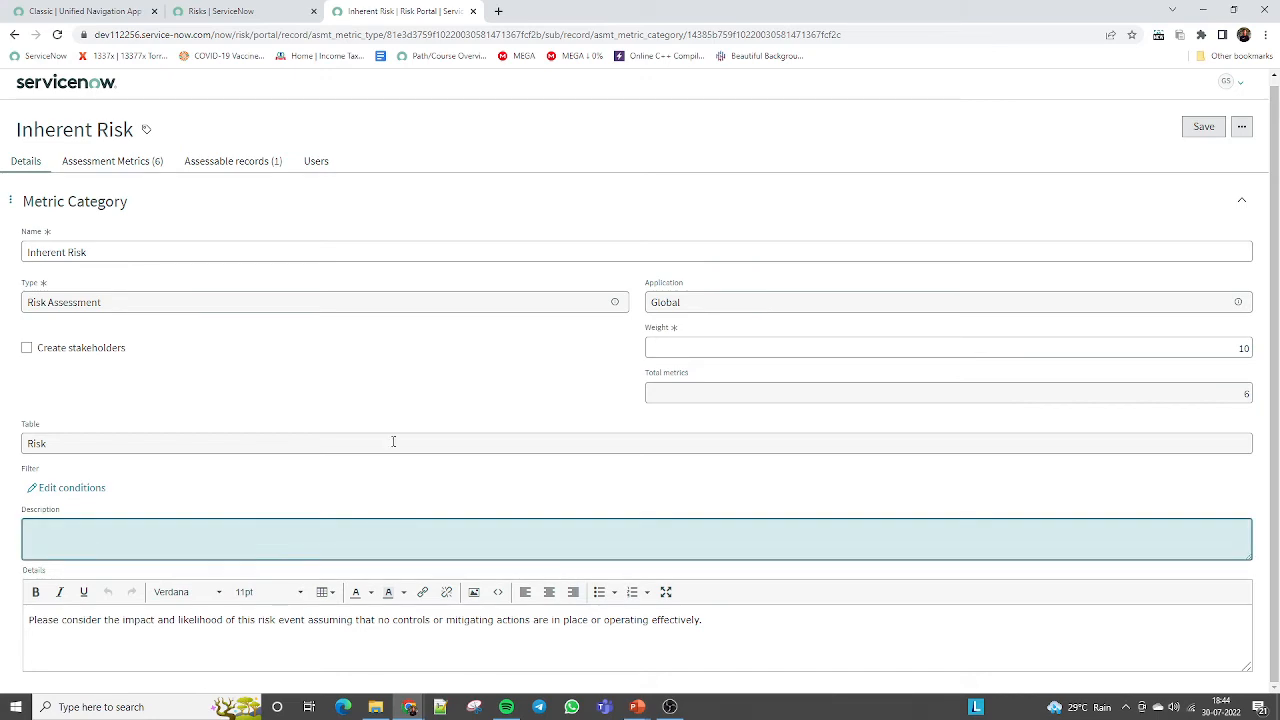
{"action": "left_click", "coordinate": [1203, 126]}
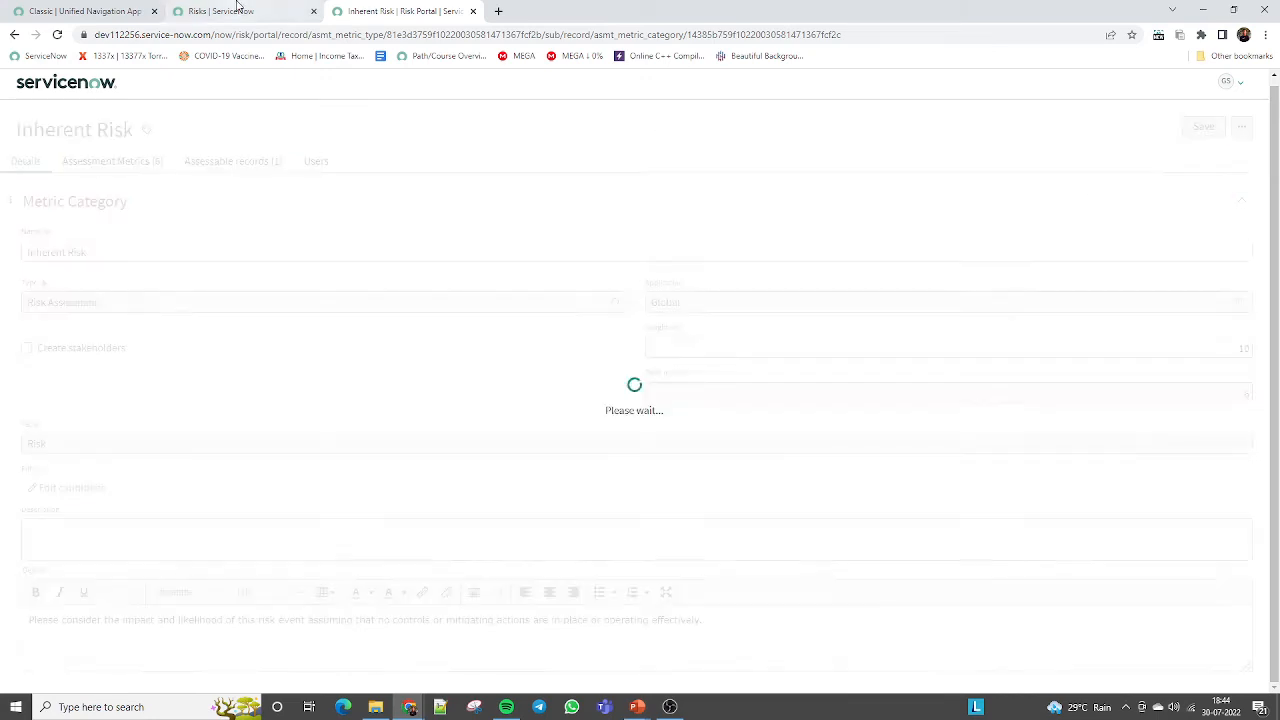
Step: Look through the Inherent Risk category's assessment metrics and assessable records
{"action": "left_click", "coordinate": [222, 11]}
{"action": "left_click", "coordinate": [85, 11]}
{"action": "left_click", "coordinate": [395, 11]}
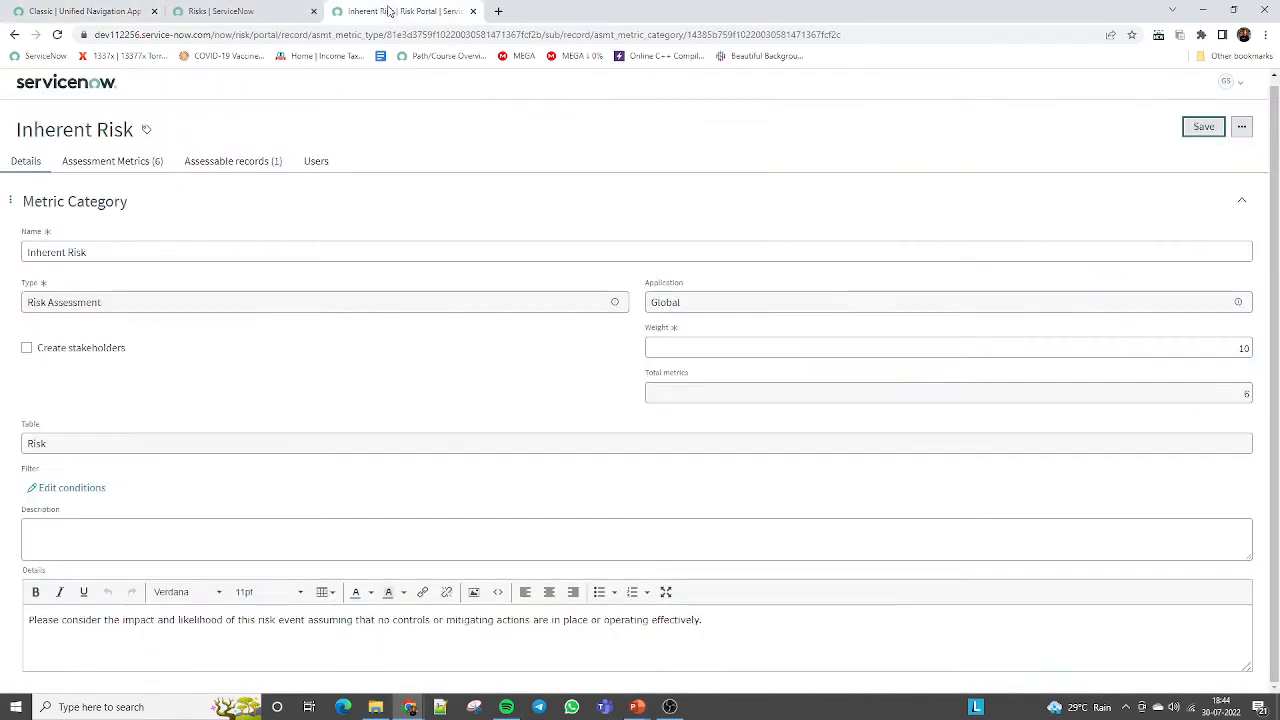
{"action": "left_click", "coordinate": [116, 162]}
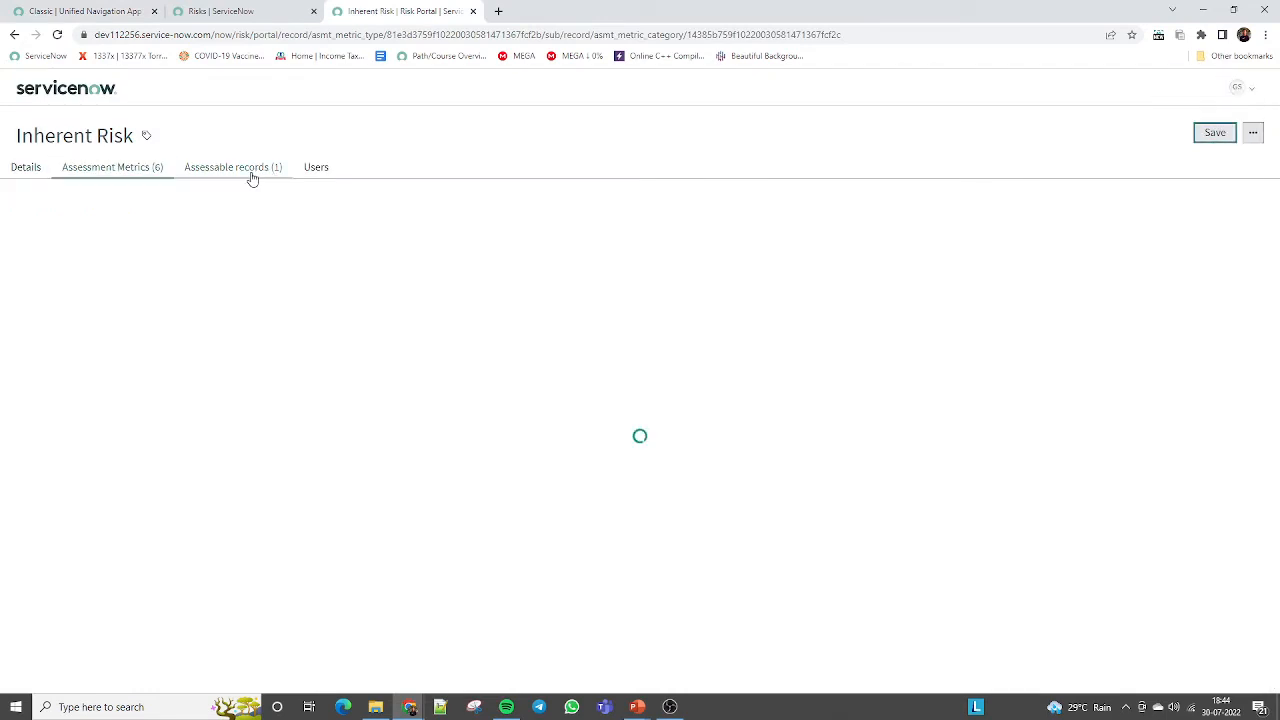
{"action": "left_click", "coordinate": [250, 170]}
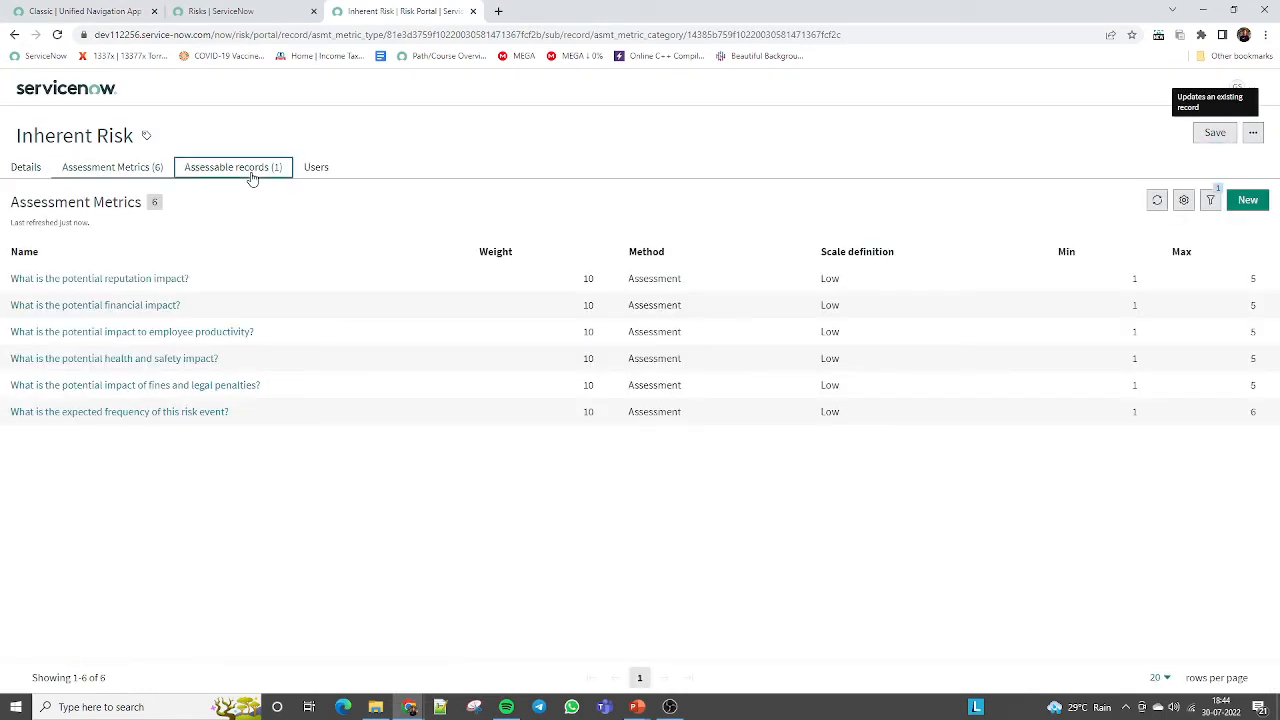
Step: Open the assessed risk from the portal's pending tasks and review its lifecycle stage and risk ratings
{"action": "left_click", "coordinate": [35, 93]}
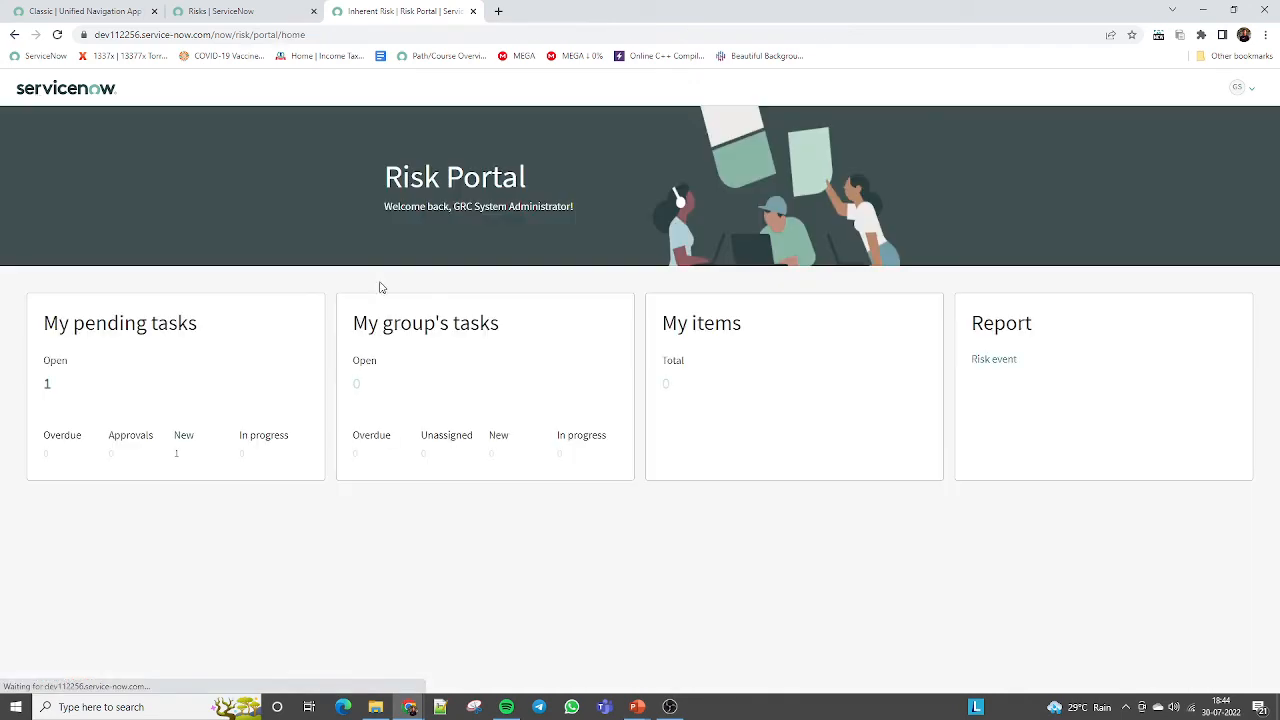
{"action": "left_click", "coordinate": [47, 384]}
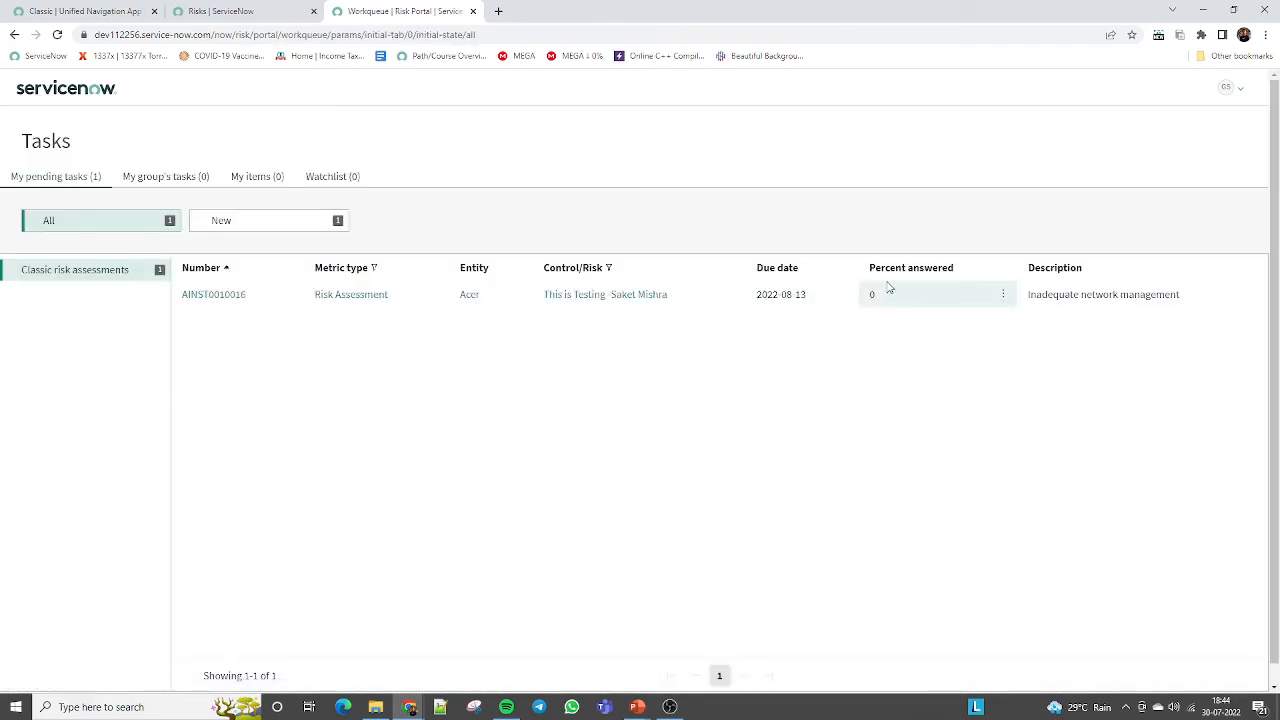
{"action": "left_click", "coordinate": [1003, 296]}
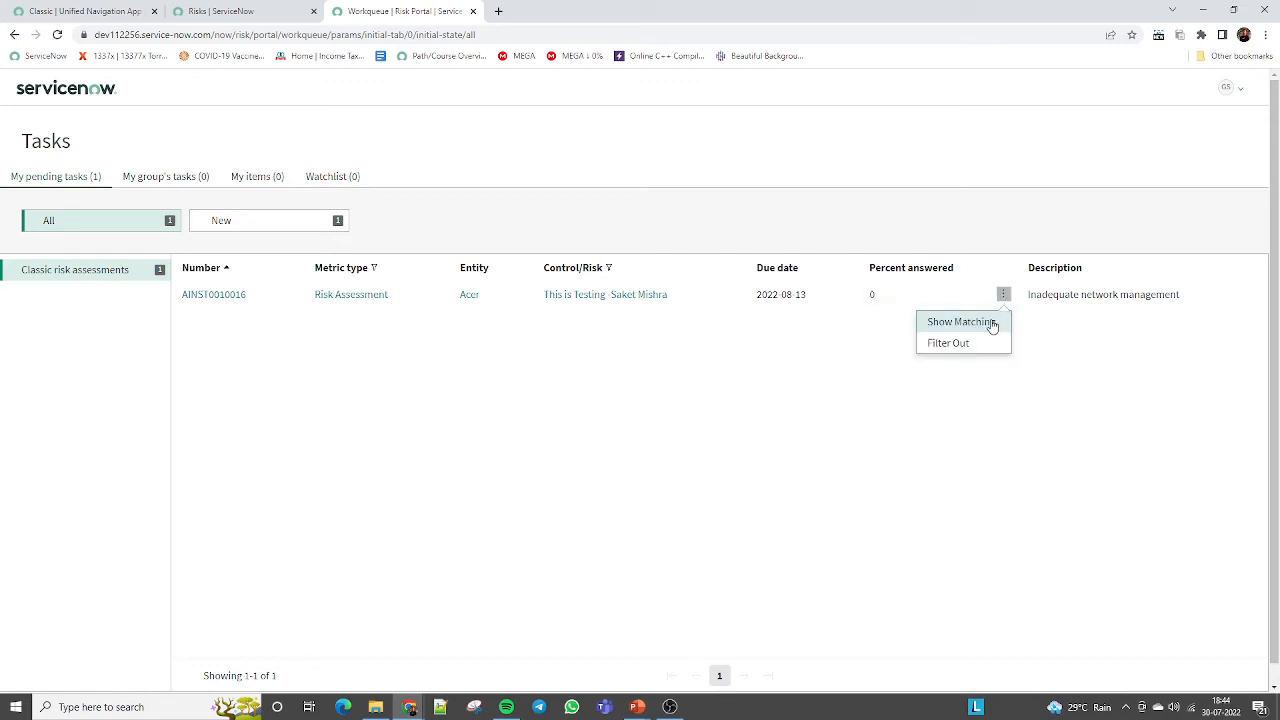
{"action": "left_click", "coordinate": [914, 378]}
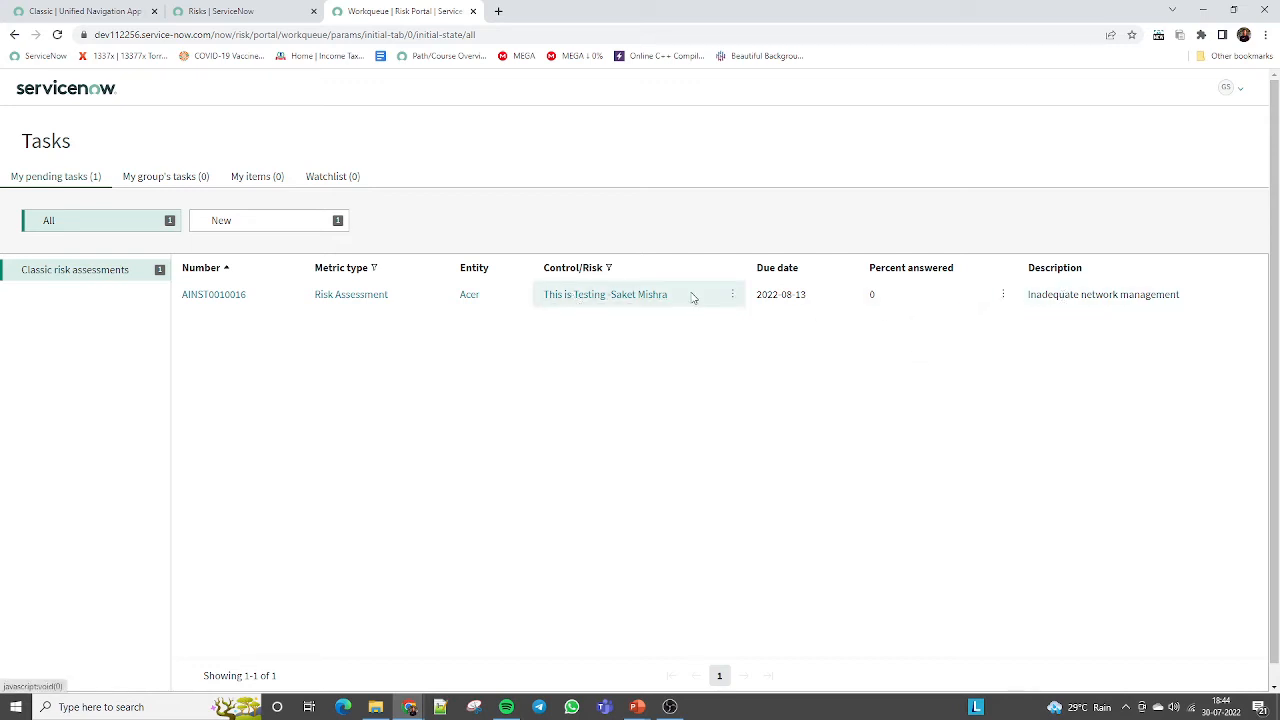
{"action": "left_click", "coordinate": [603, 295]}
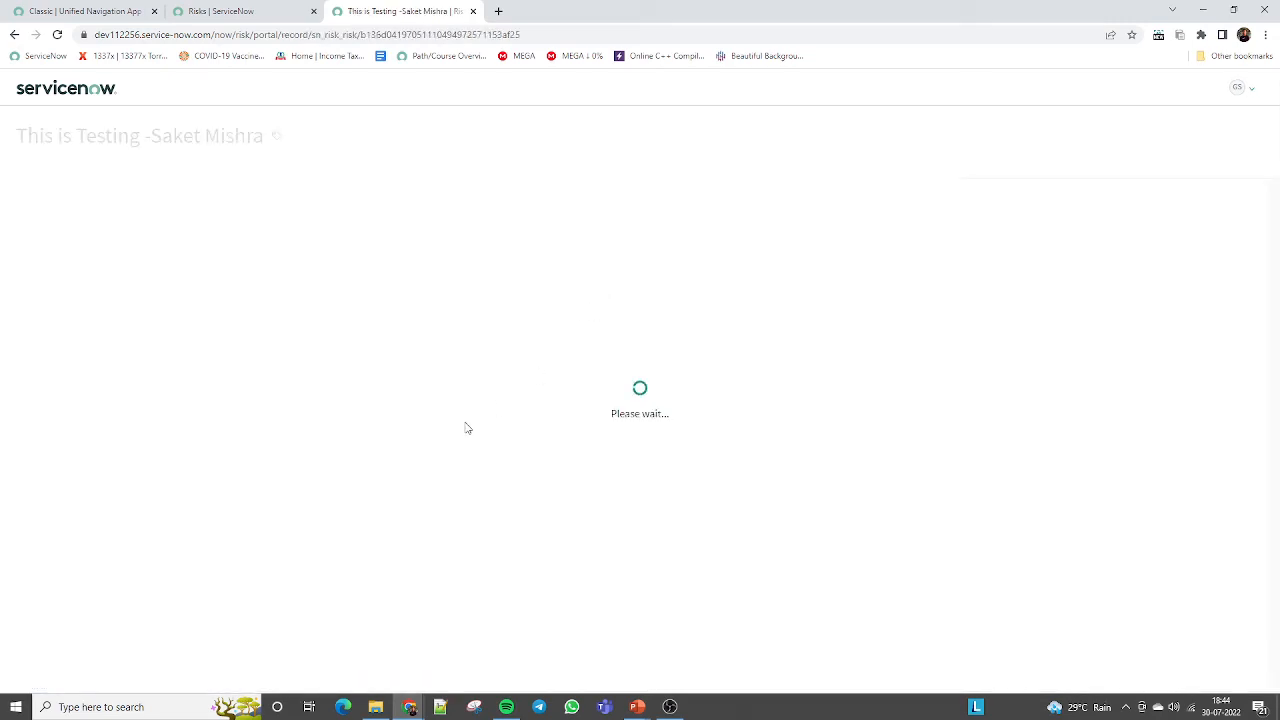
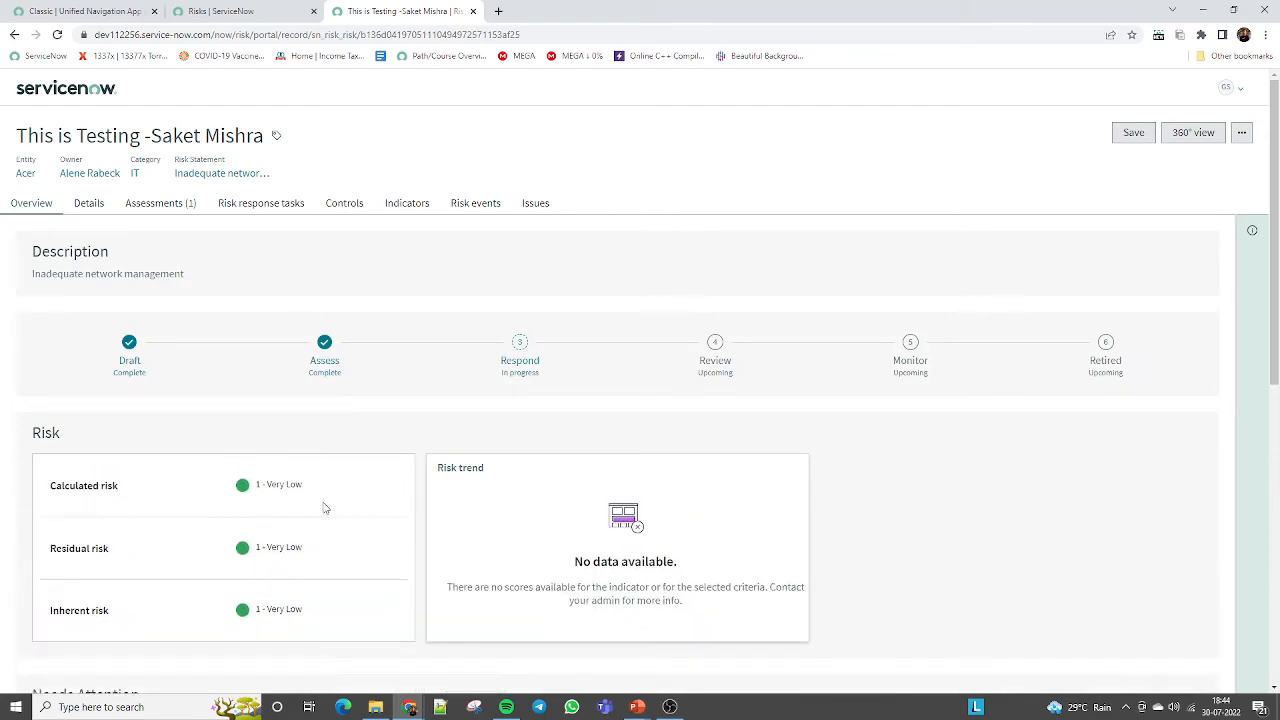
{"action": "scroll", "coordinate": [228, 415], "scroll_direction": "down", "scroll_amount": 2}
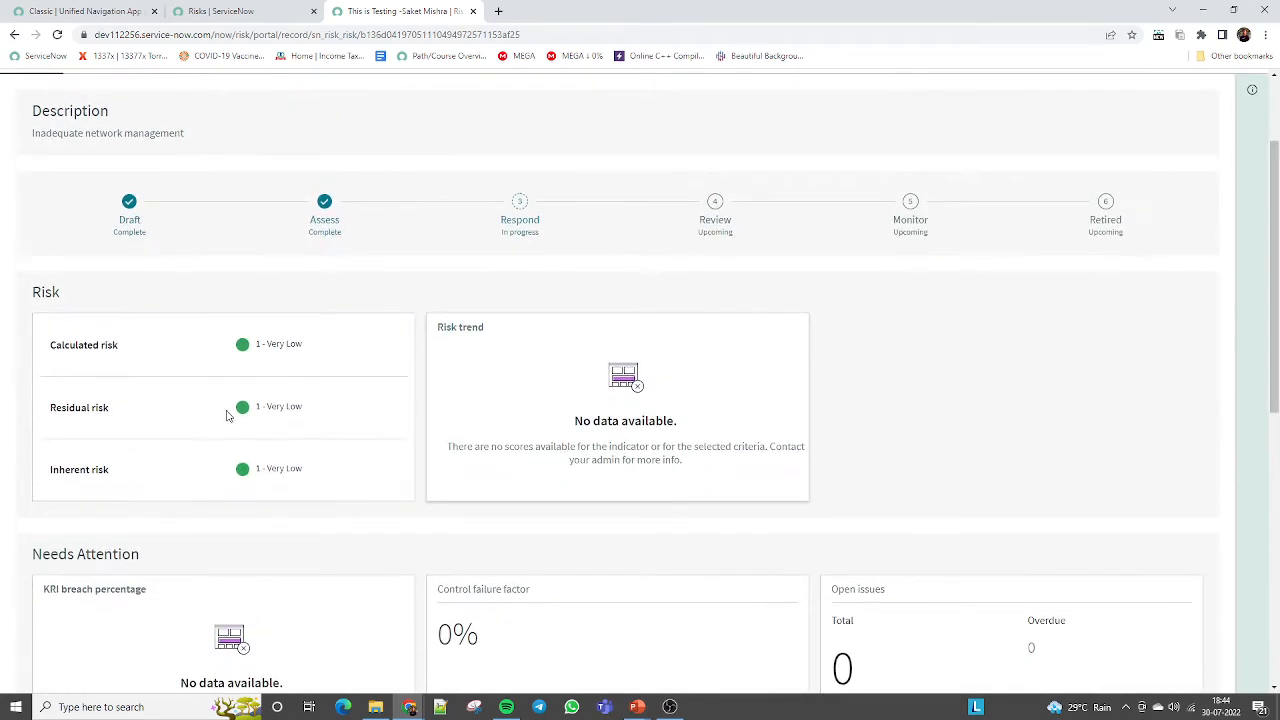
Step: Examine the calculated, residual and inherent risk ratings of the assessed risk in the portal
{"action": "left_click_drag", "start_coordinate": [53, 350], "coordinate": [337, 360]}
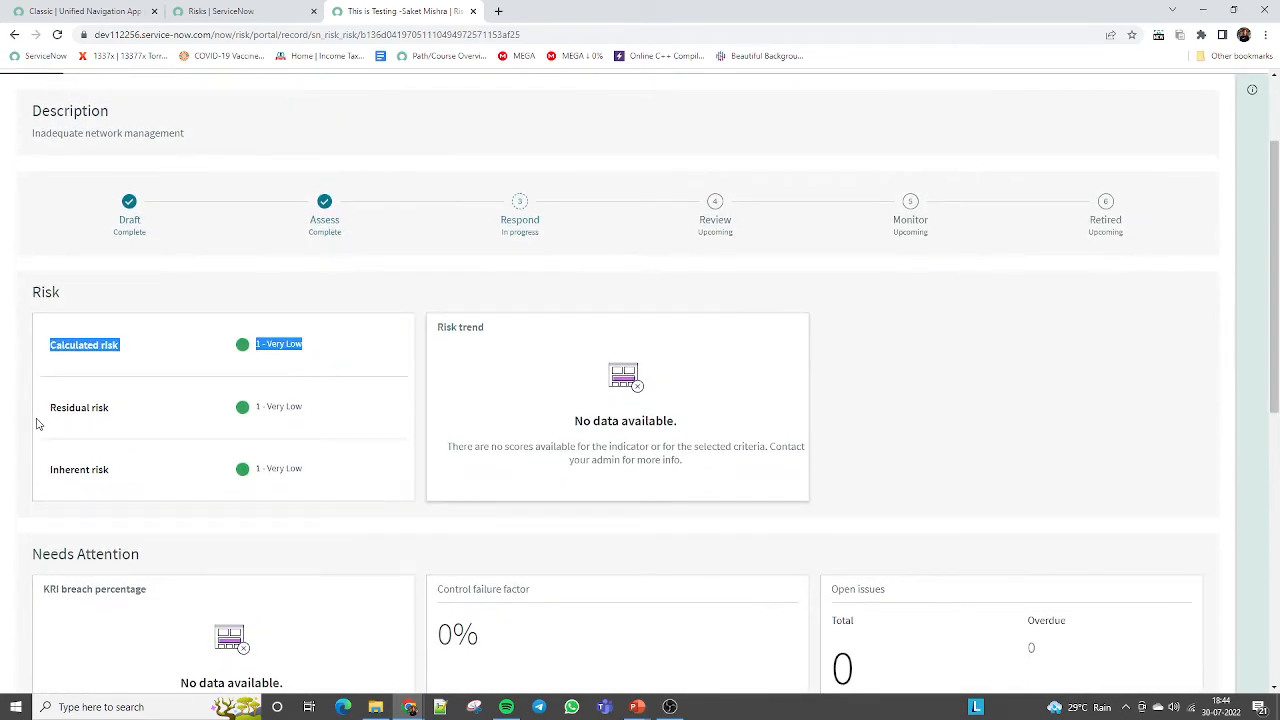
{"action": "left_click_drag", "start_coordinate": [36, 424], "coordinate": [318, 424]}
{"action": "left_click_drag", "start_coordinate": [48, 470], "coordinate": [334, 474]}
{"action": "left_click", "coordinate": [332, 475]}
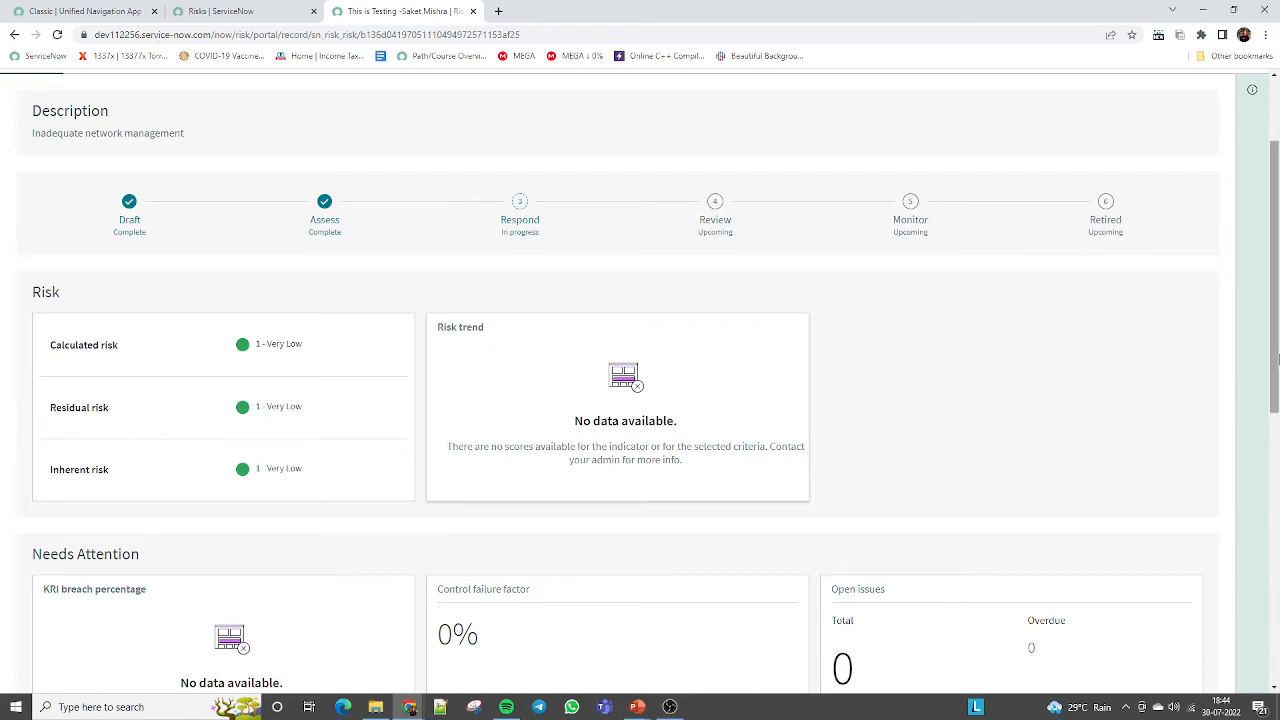
{"action": "left_click_drag", "start_coordinate": [1274, 382], "coordinate": [1276, 345]}
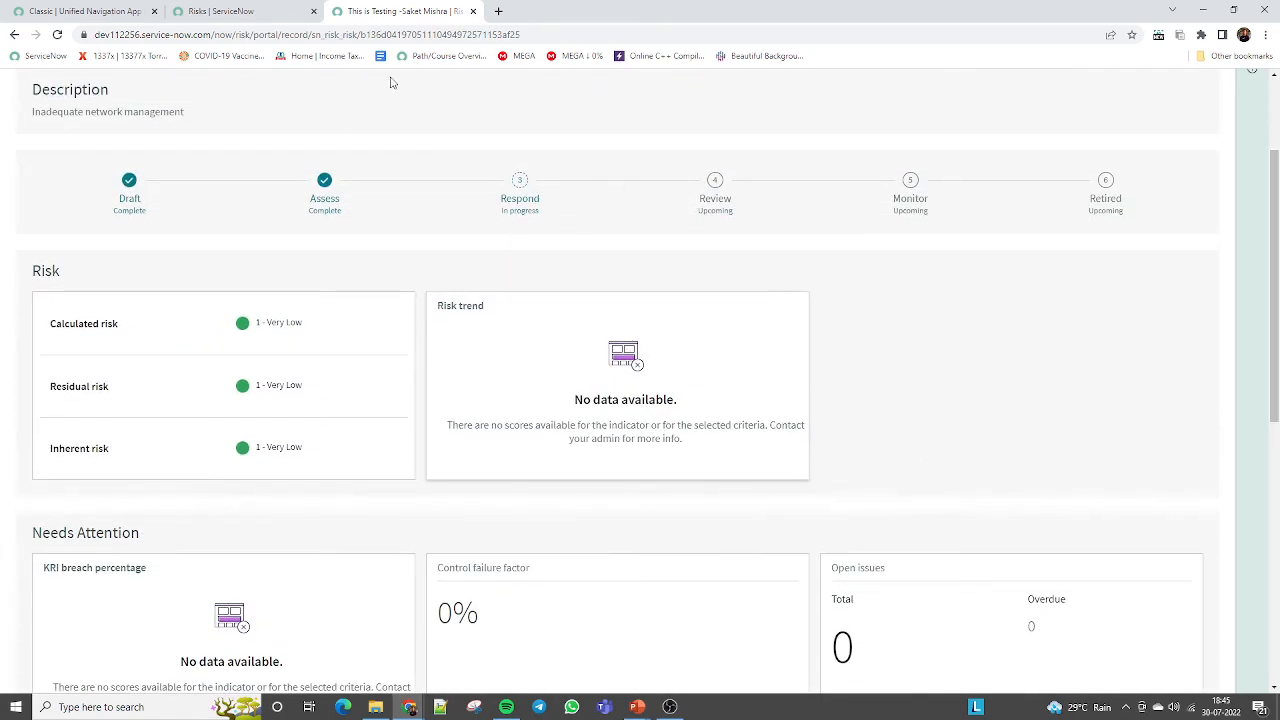
Step: Dismiss the Work your way introduction and open risk RK0020289 from the Risks list in a new browser tab
{"action": "left_click", "coordinate": [53, 19]}
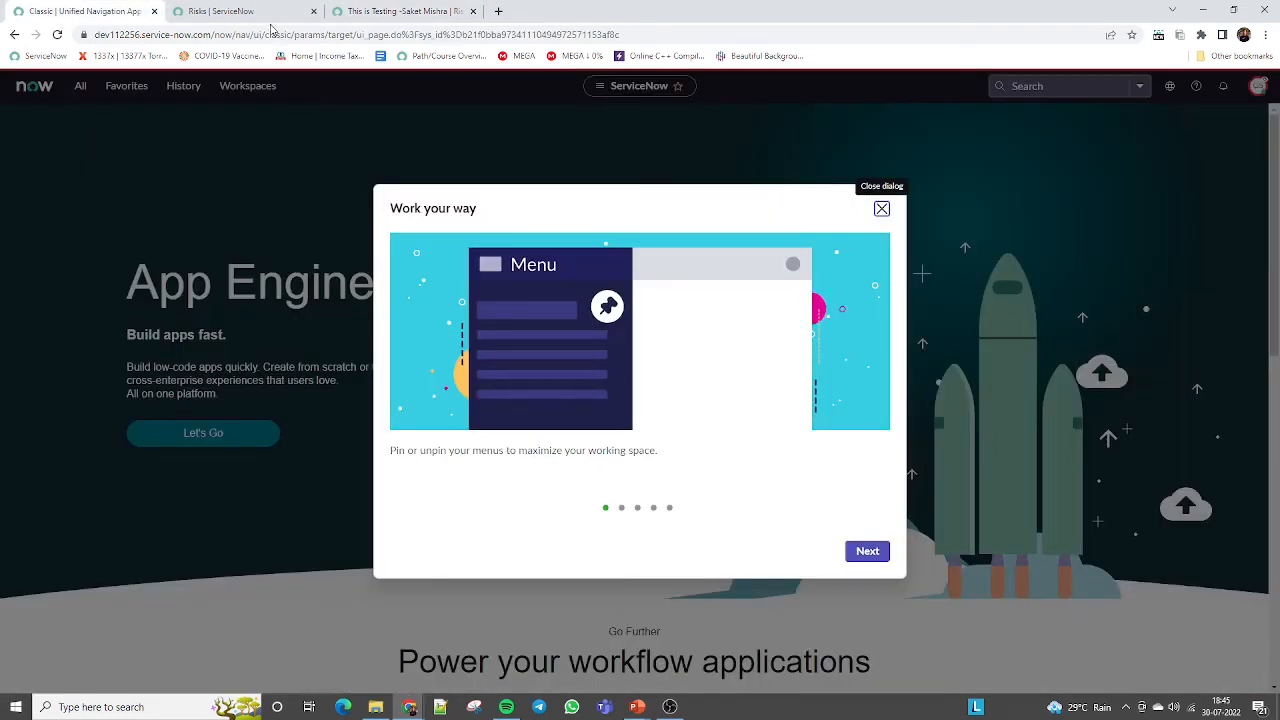
{"action": "left_click", "coordinate": [881, 208]}
{"action": "left_click", "coordinate": [1258, 86]}
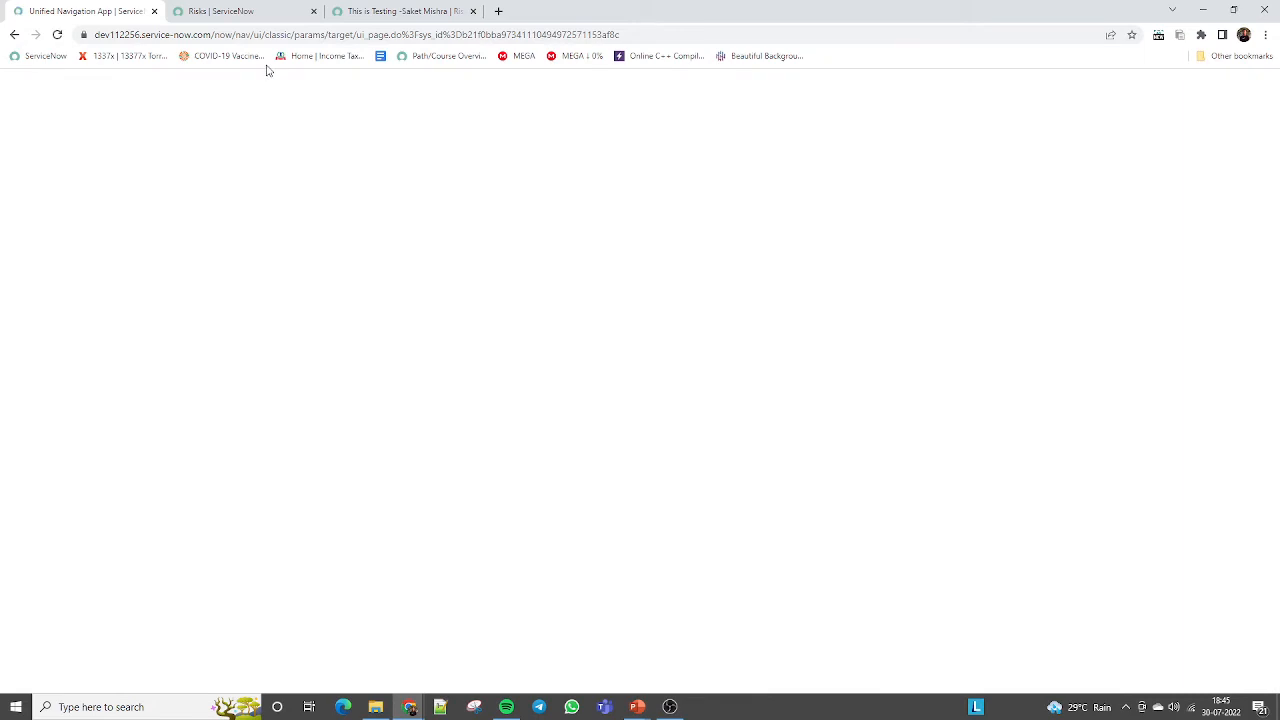
{"action": "left_click", "coordinate": [210, 10]}
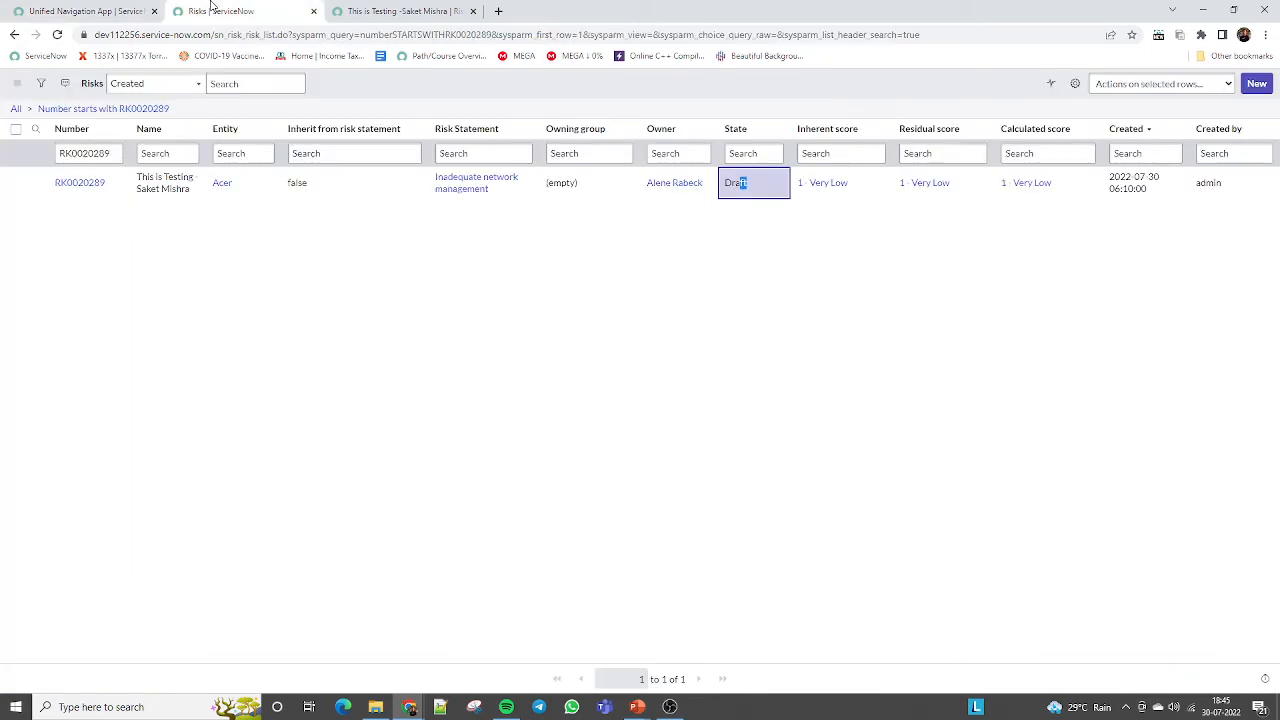
{"action": "middle_click", "coordinate": [83, 184]}
{"action": "left_click", "coordinate": [389, 10]}
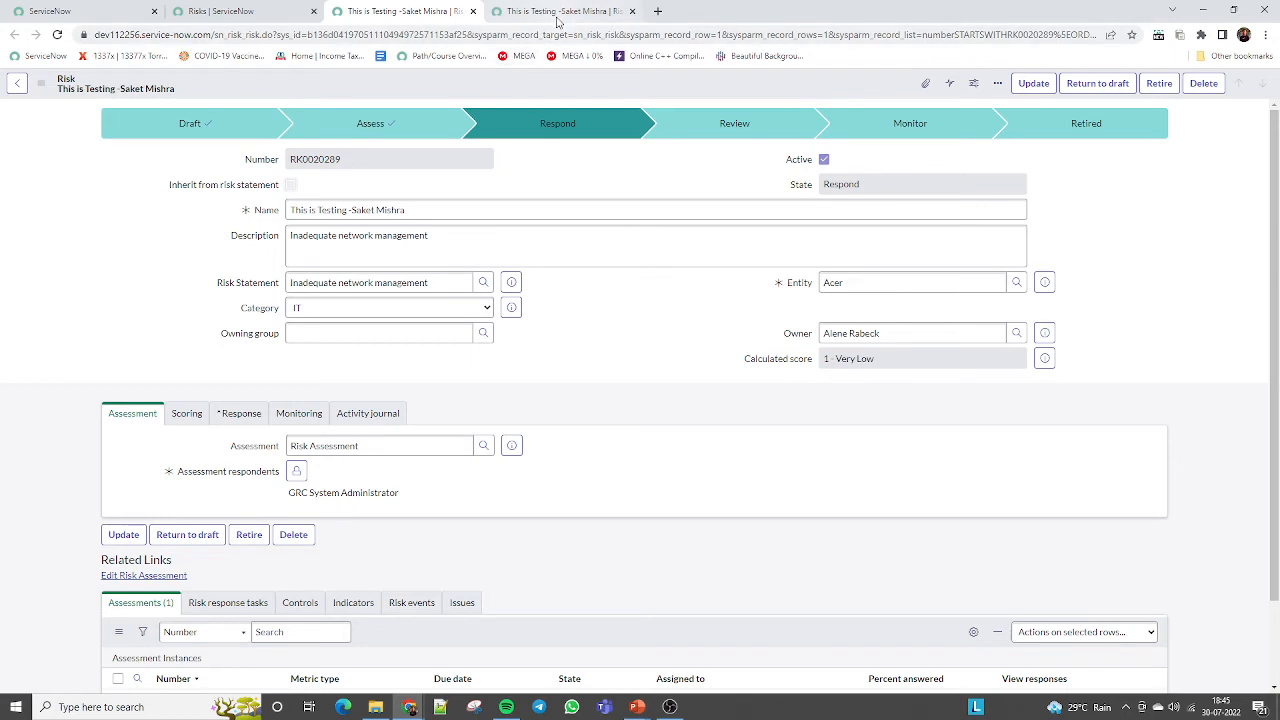
Step: Return to the risk's portal view and go over its calculated, residual and inherent risk entries again
{"action": "left_click", "coordinate": [558, 11]}
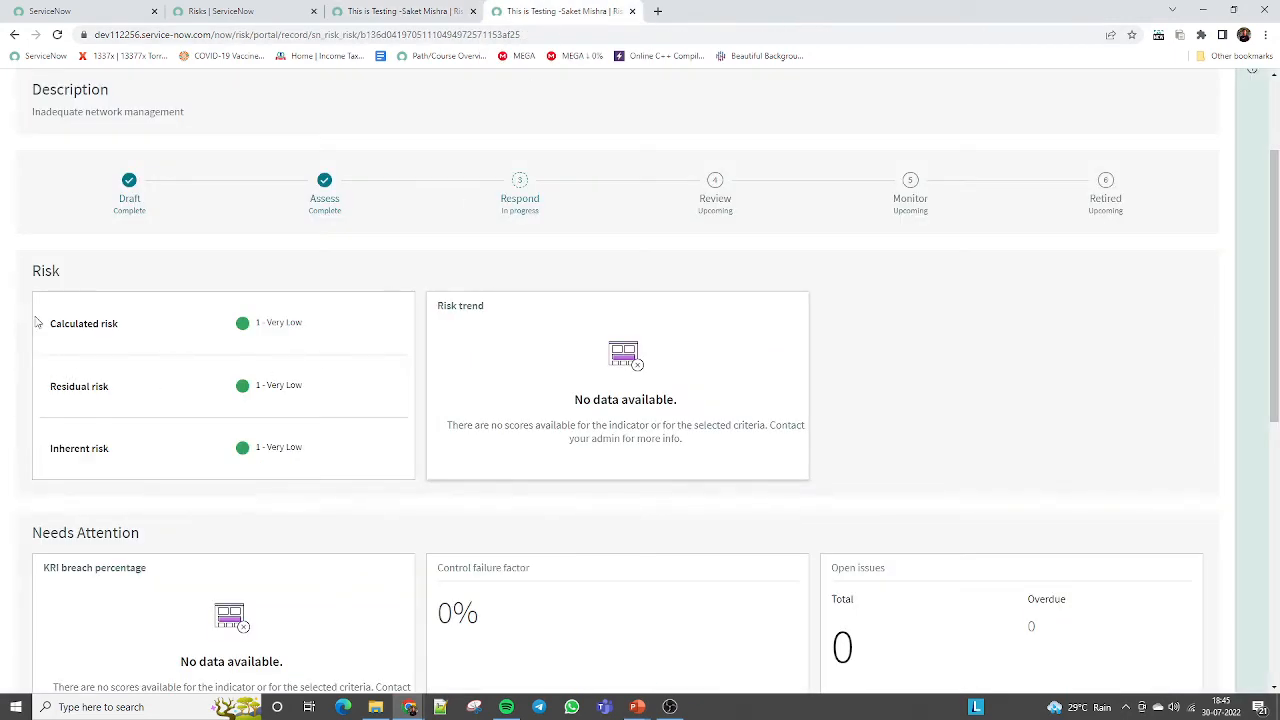
{"action": "left_click_drag", "start_coordinate": [36, 322], "coordinate": [152, 325]}
{"action": "left_click_drag", "start_coordinate": [42, 395], "coordinate": [120, 393]}
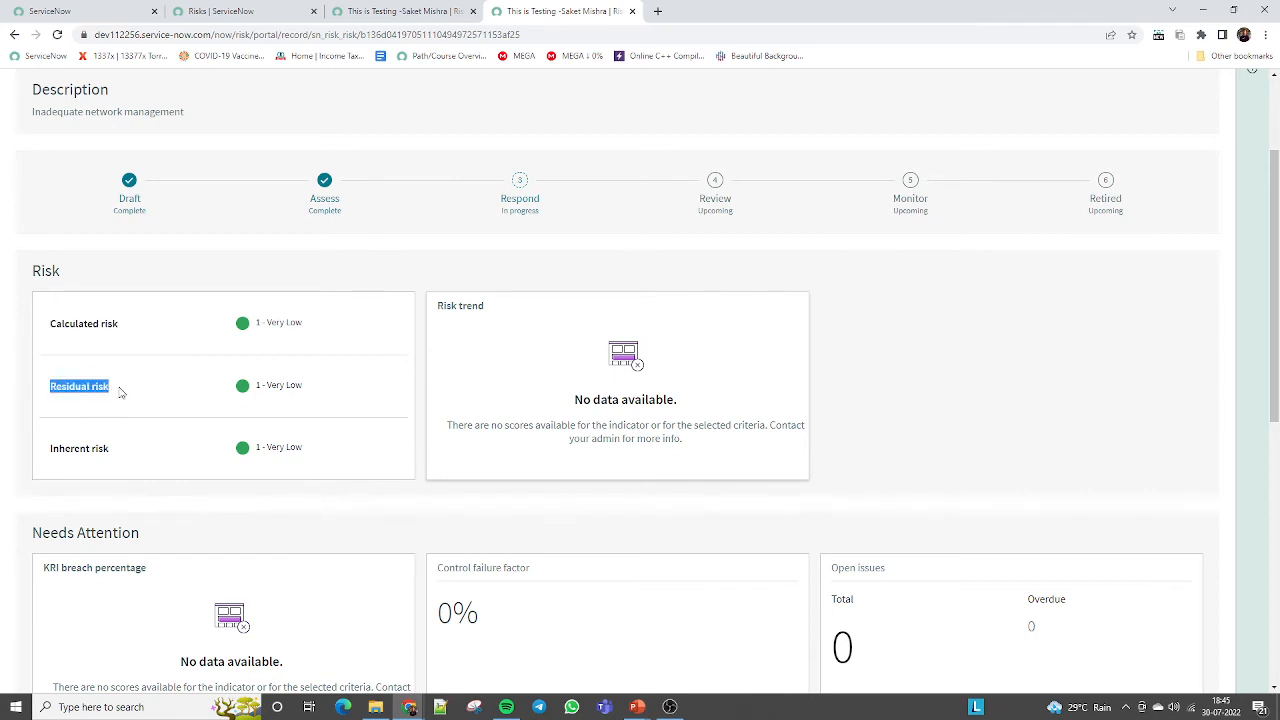
{"action": "left_click_drag", "start_coordinate": [38, 460], "coordinate": [152, 463]}
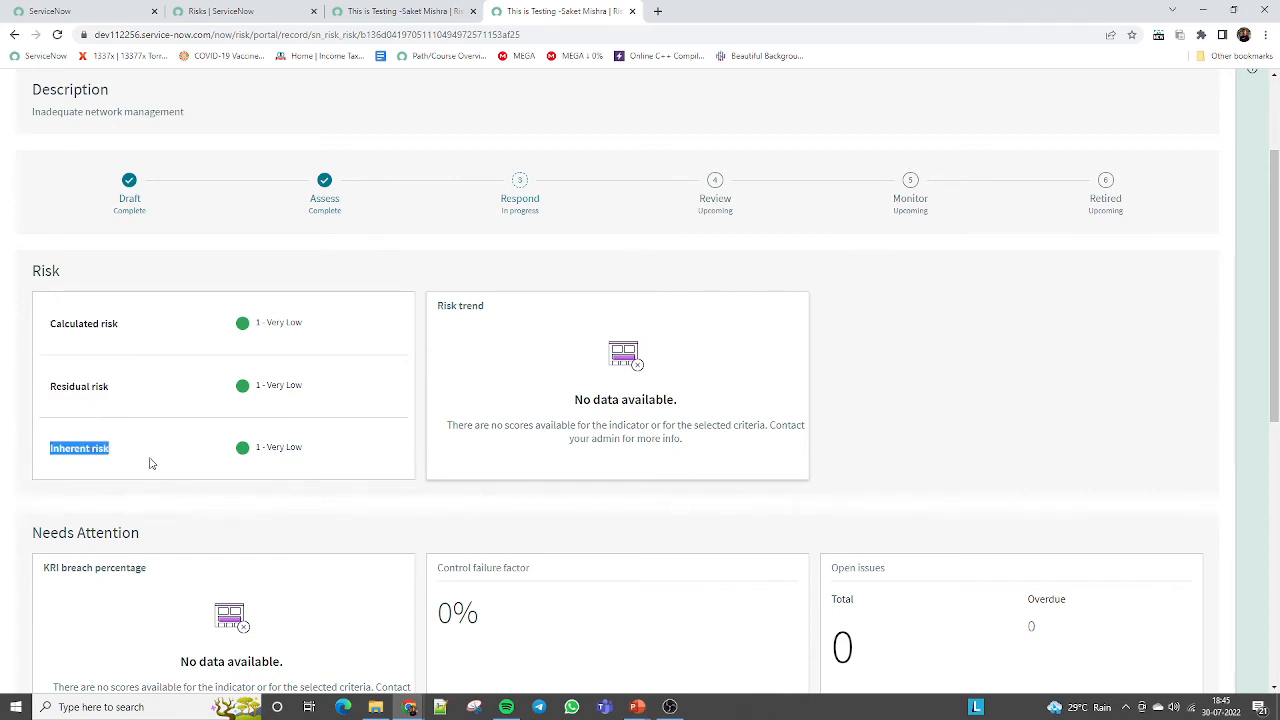
{"action": "left_click", "coordinate": [152, 463]}
{"action": "left_click_drag", "start_coordinate": [402, 459], "coordinate": [141, 372]}
Step: Set the Response of the risk record to Accept and update the record
{"action": "left_click", "coordinate": [369, 14]}
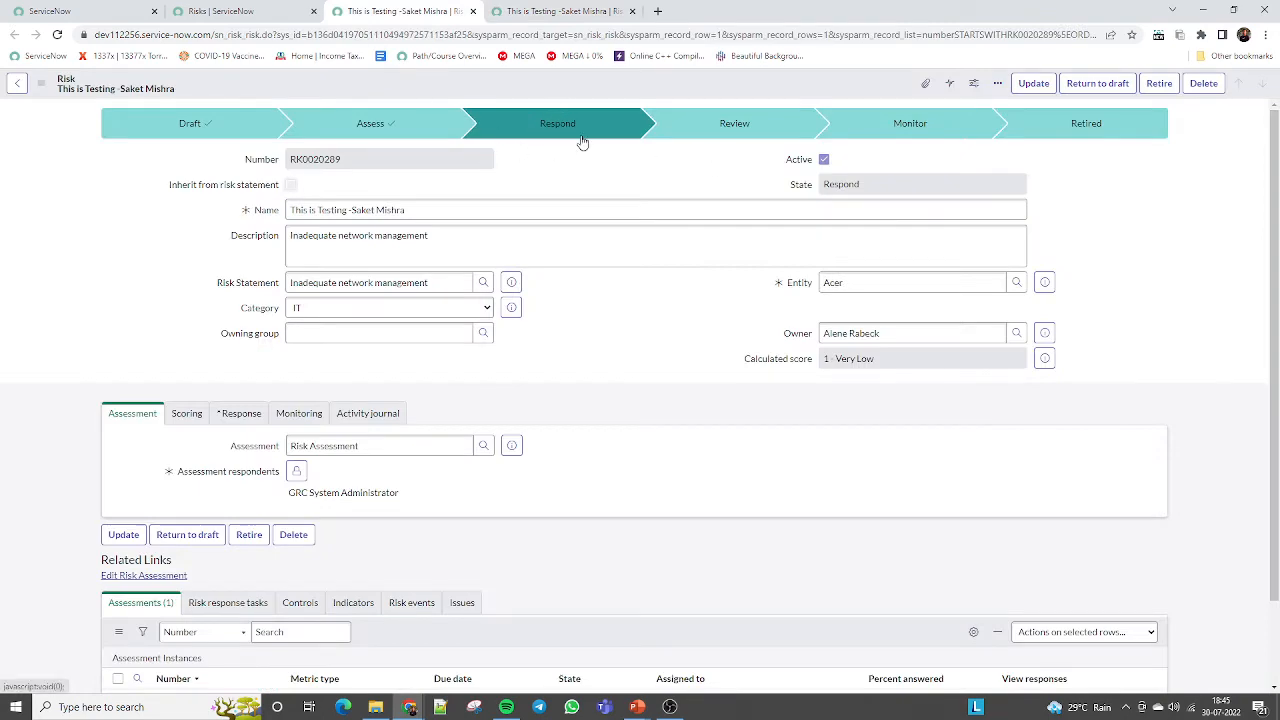
{"action": "scroll", "coordinate": [1275, 320], "scroll_direction": "down", "scroll_amount": 2}
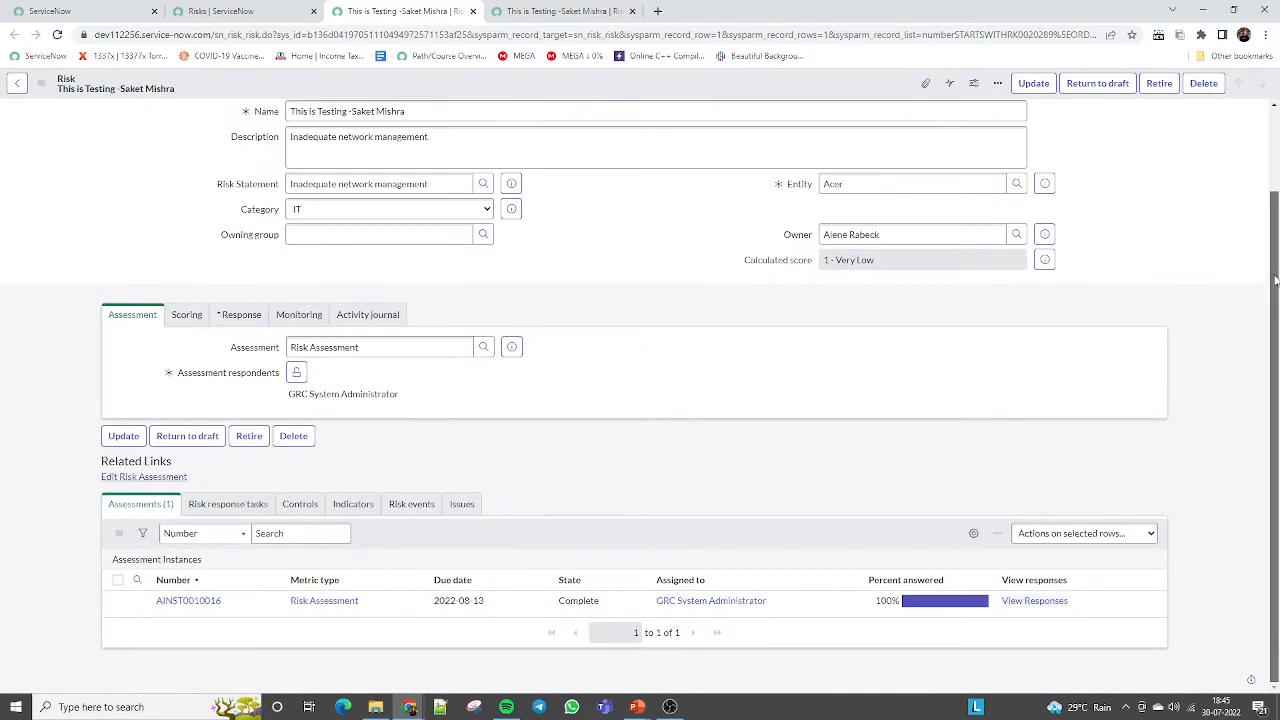
{"action": "scroll", "coordinate": [1229, 200], "scroll_direction": "up", "scroll_amount": 2}
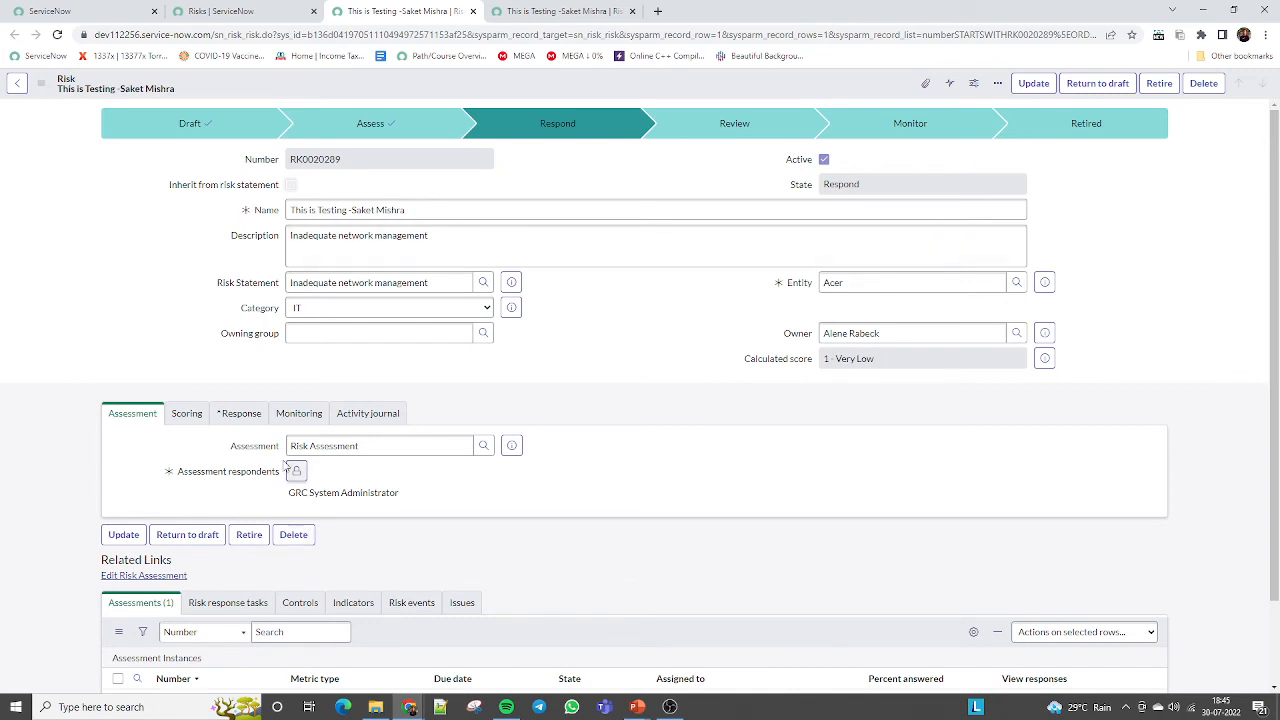
{"action": "left_click", "coordinate": [238, 416]}
{"action": "left_click", "coordinate": [368, 450]}
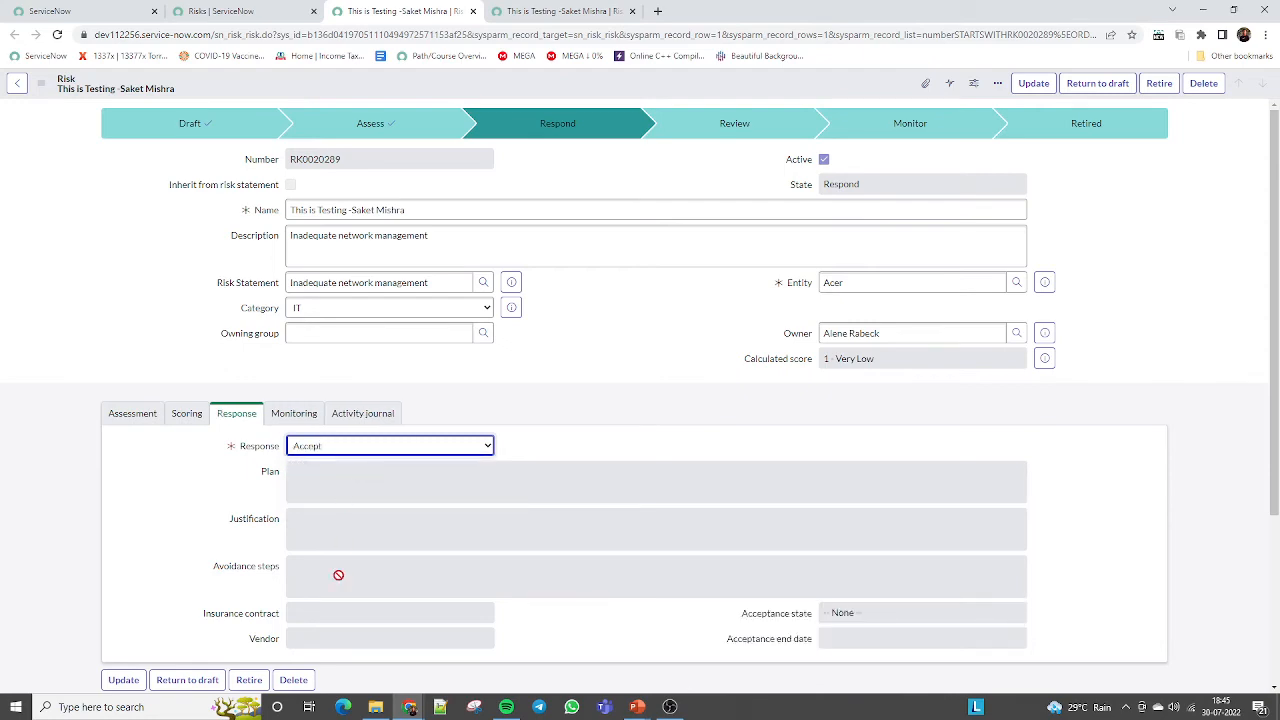
{"action": "scroll", "coordinate": [1183, 382], "scroll_direction": "down", "scroll_amount": 3}
{"action": "scroll", "coordinate": [1185, 163], "scroll_direction": "up", "scroll_amount": 3}
{"action": "left_click", "coordinate": [1033, 83]}
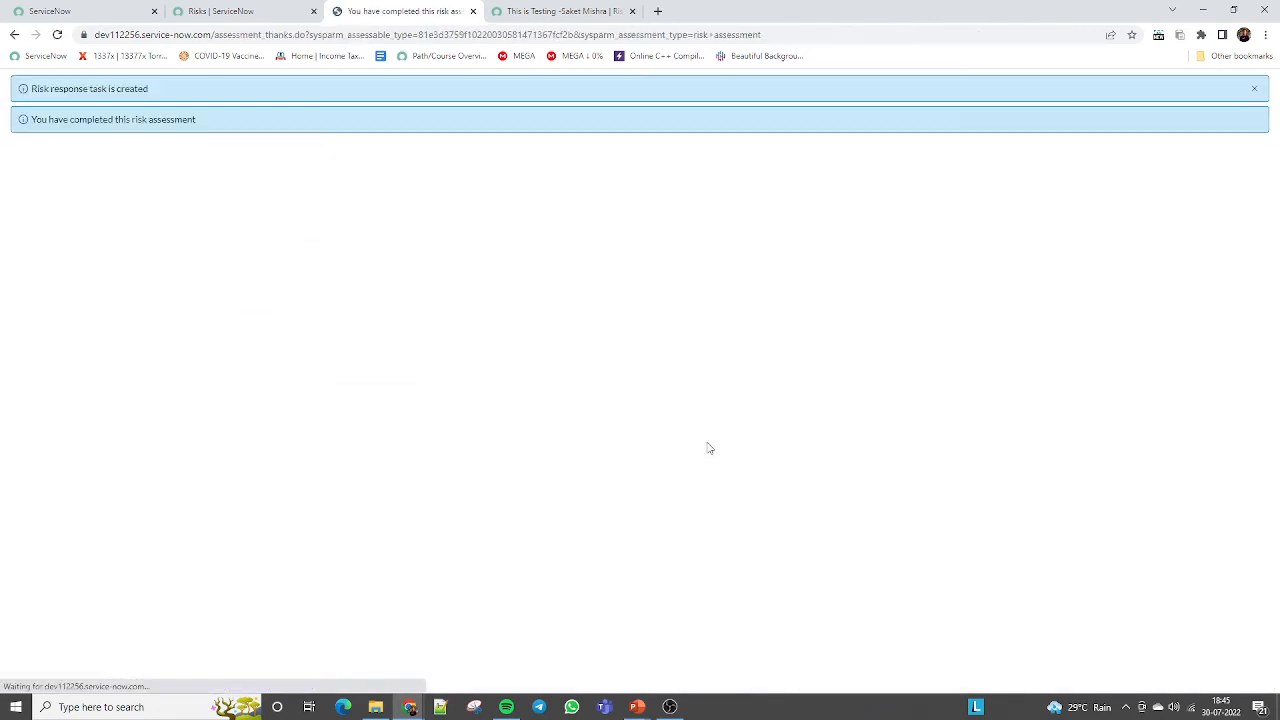
Step: Reopen the updated risk RK0020289 from the Risks list in a new browser tab
{"action": "left_click", "coordinate": [287, 11]}
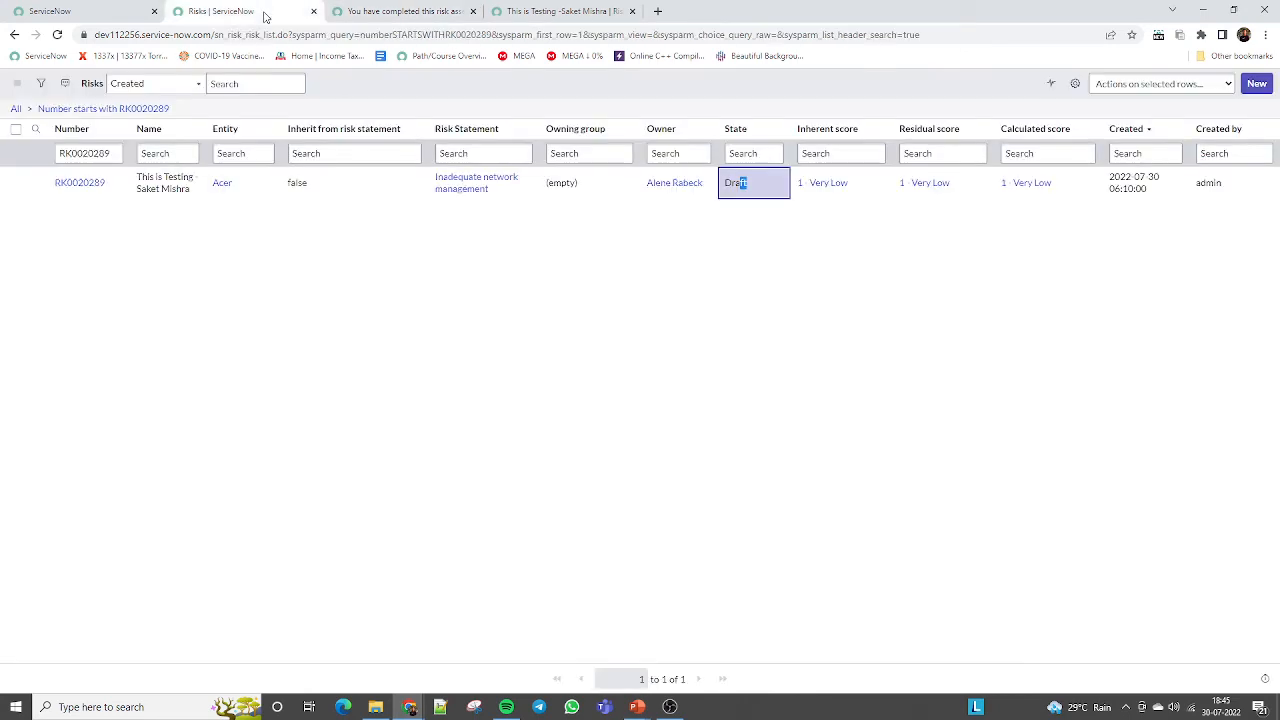
{"action": "middle_click", "coordinate": [59, 187]}
{"action": "left_click", "coordinate": [382, 11]}
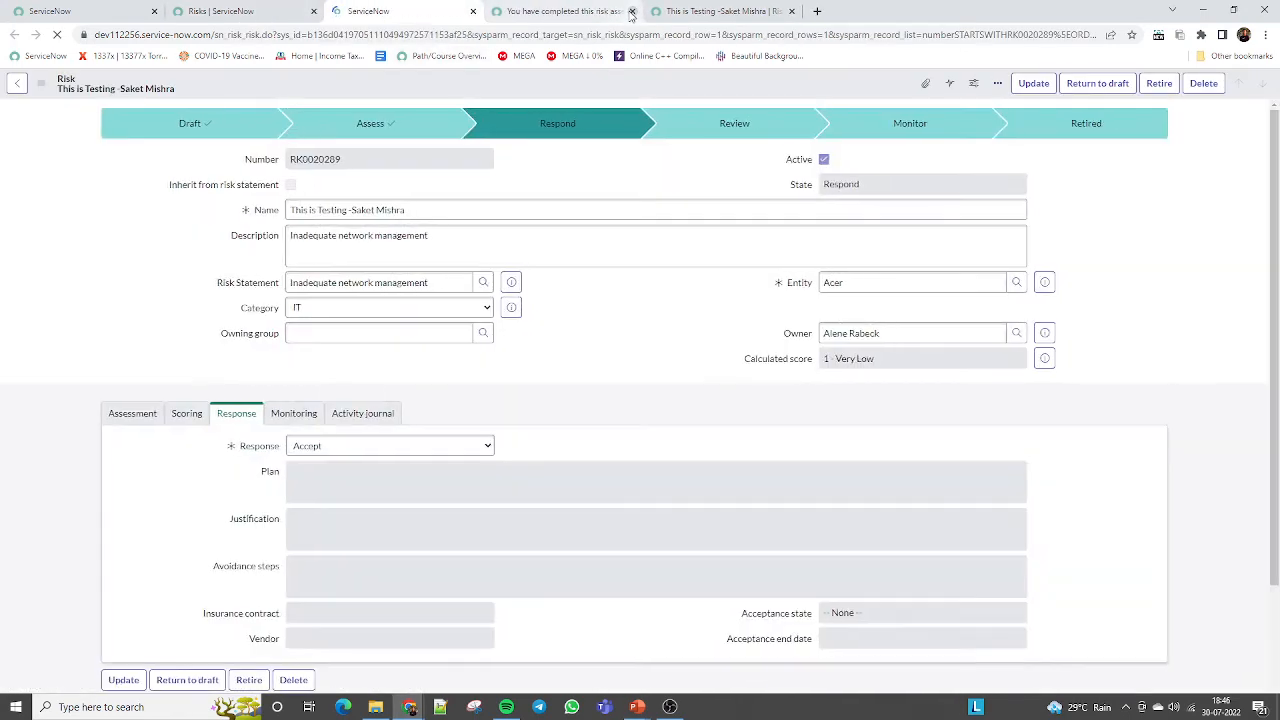
Step: Close the completed risk assessment page and open the risk's draft acceptance task from its risk response tasks in a separate tab
{"action": "left_click", "coordinate": [632, 11]}
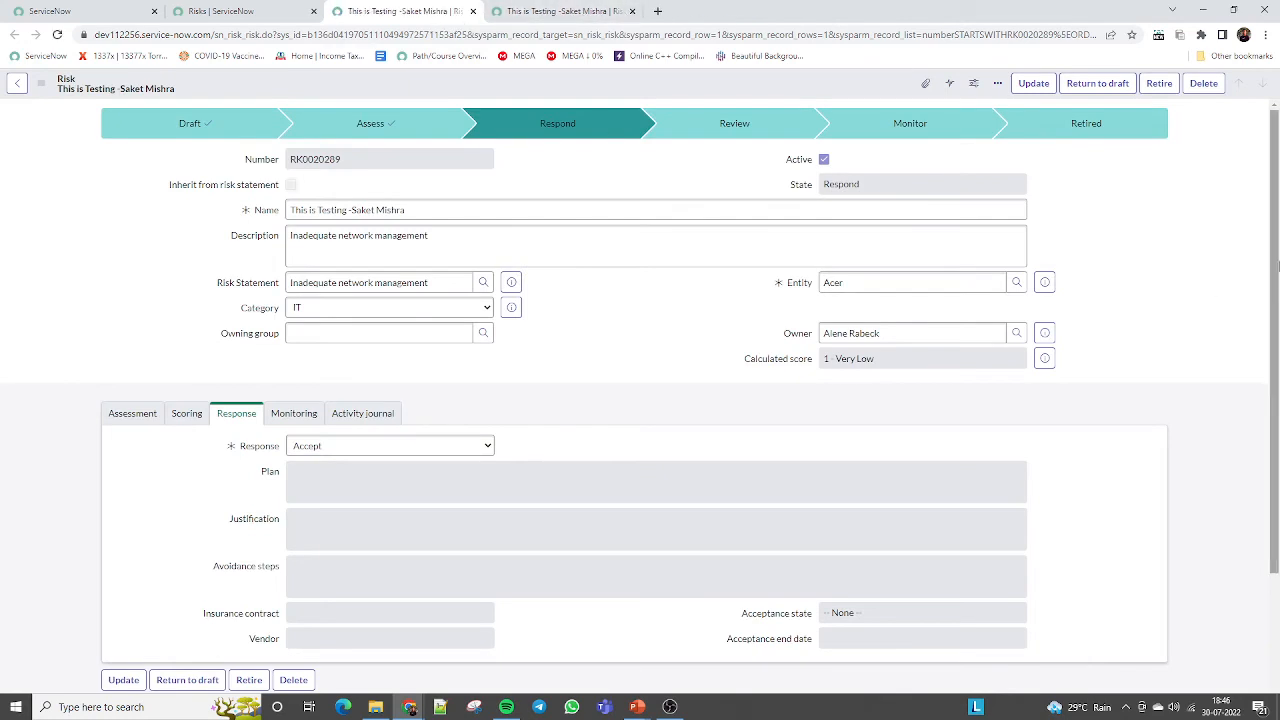
{"action": "left_click_drag", "start_coordinate": [1276, 265], "coordinate": [1276, 431]}
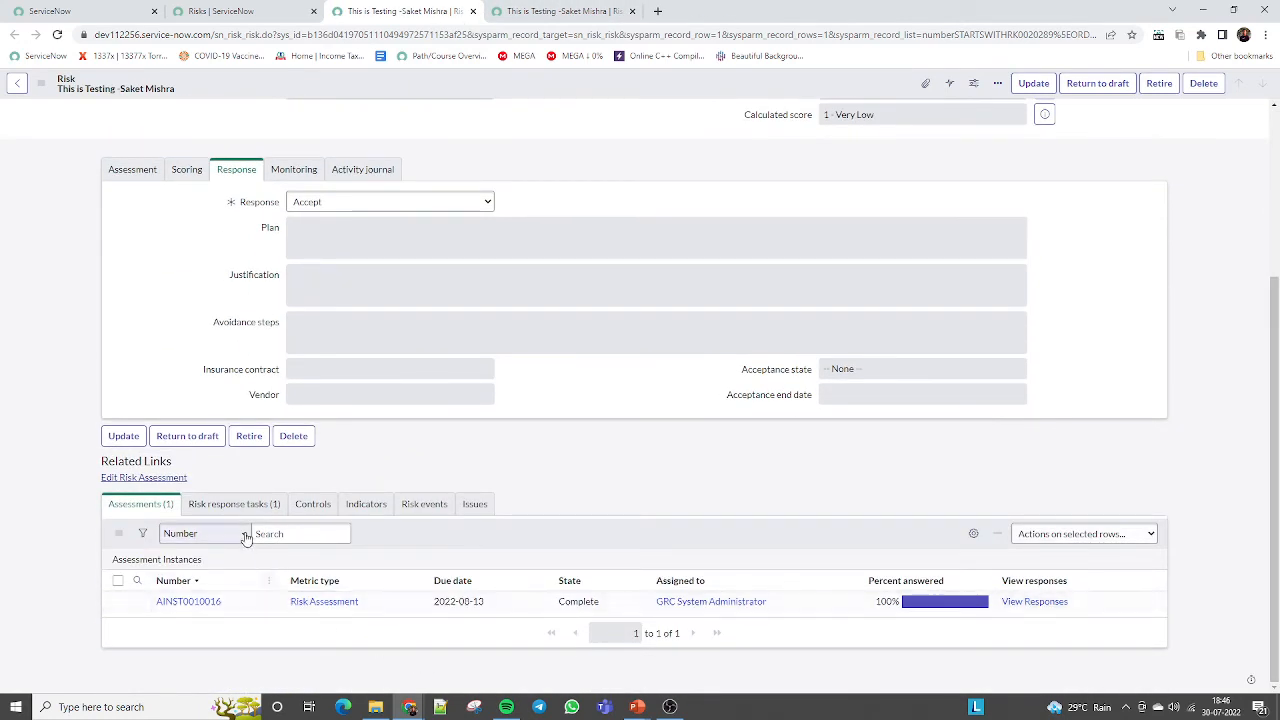
{"action": "left_click", "coordinate": [232, 504]}
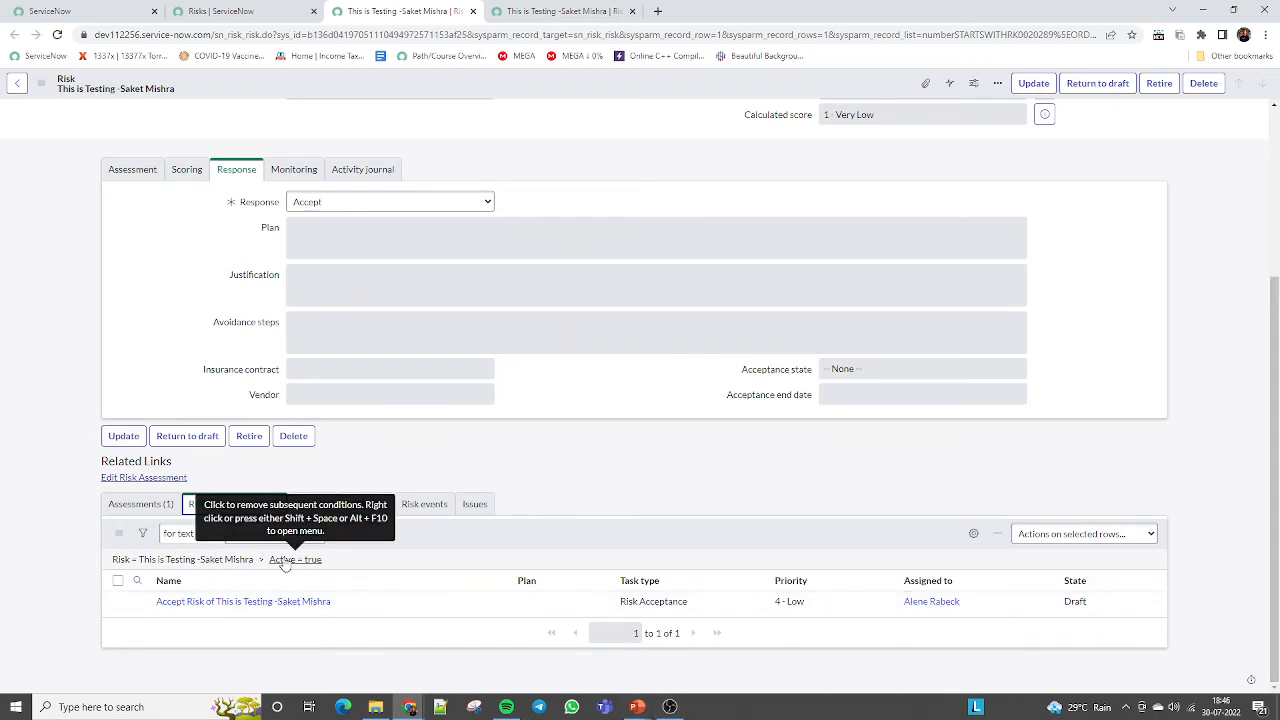
{"action": "middle_click", "coordinate": [203, 604]}
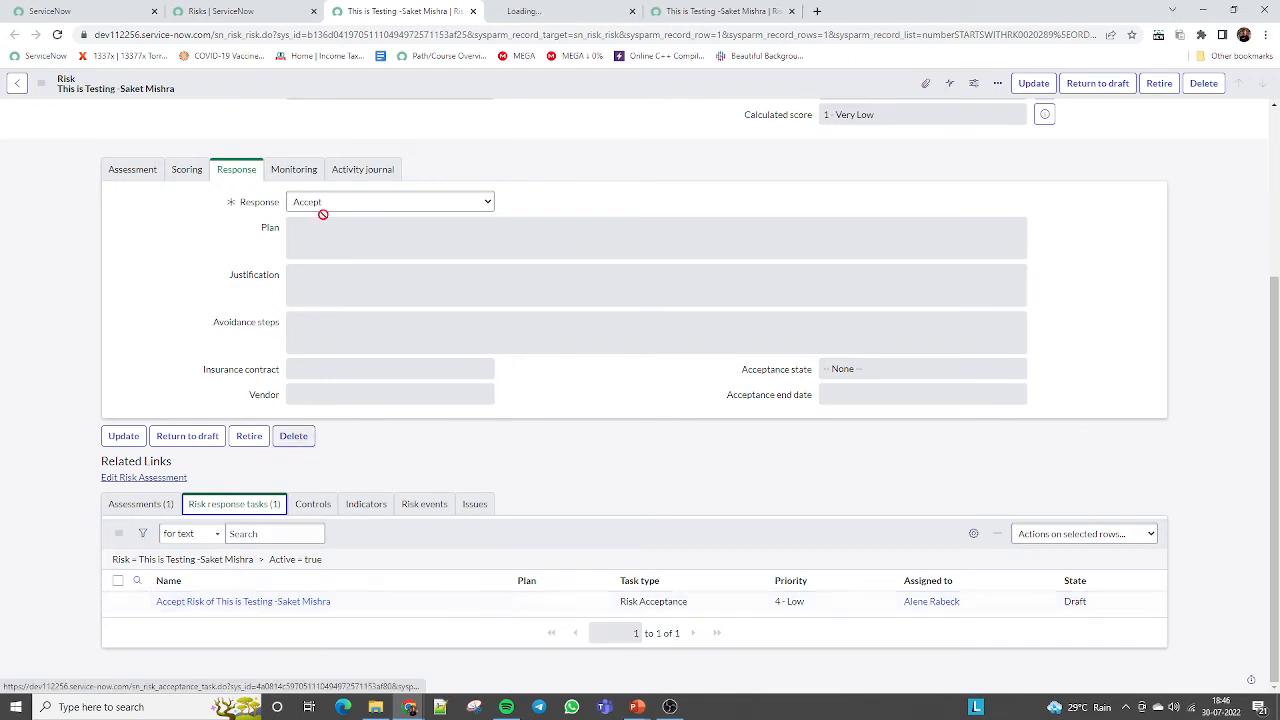
{"action": "left_click", "coordinate": [537, 12]}
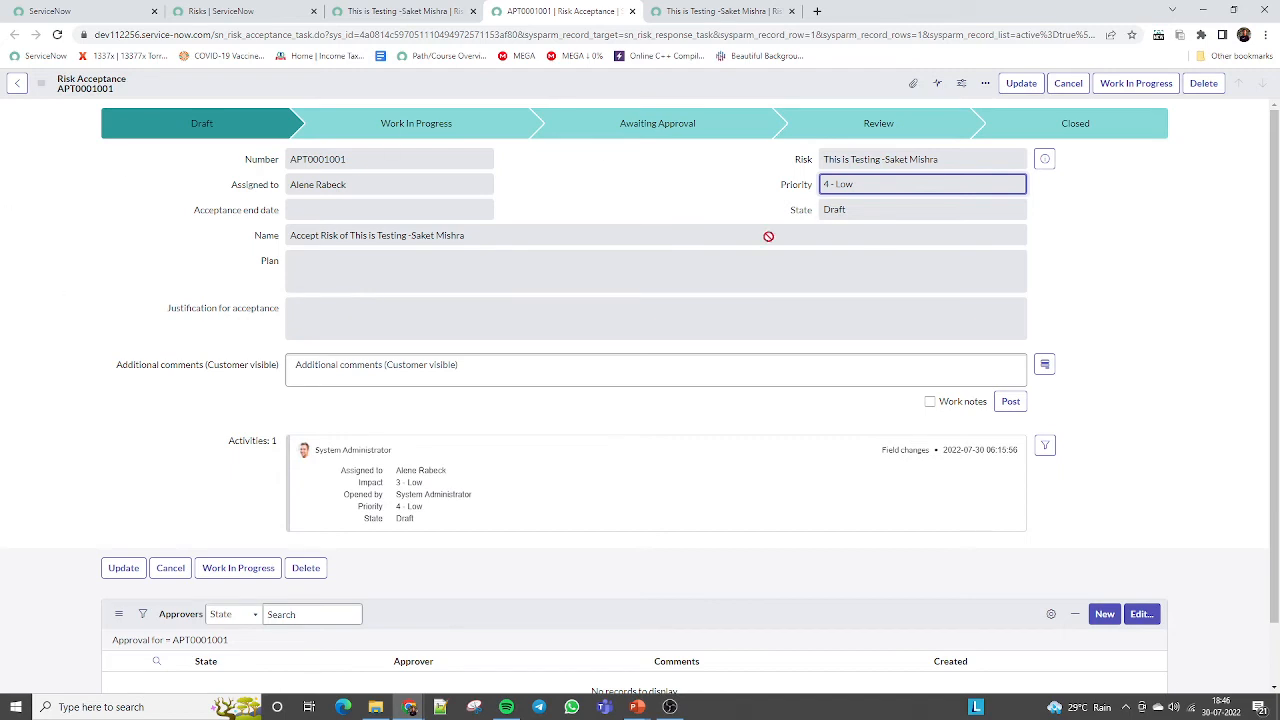
Step: Review the risk acceptance task's details and approvers, and move the task from Draft to Work In Progress
{"action": "left_click", "coordinate": [214, 126]}
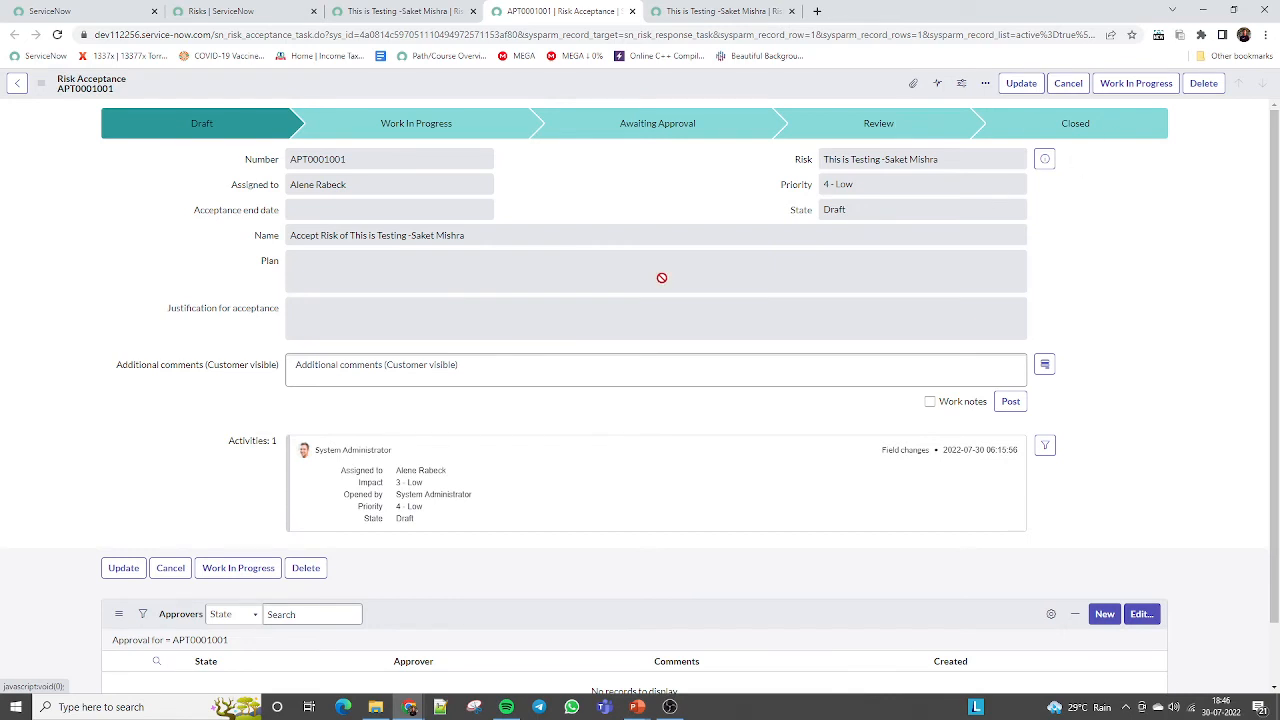
{"action": "scroll", "coordinate": [661, 277], "scroll_direction": "down", "scroll_amount": 1}
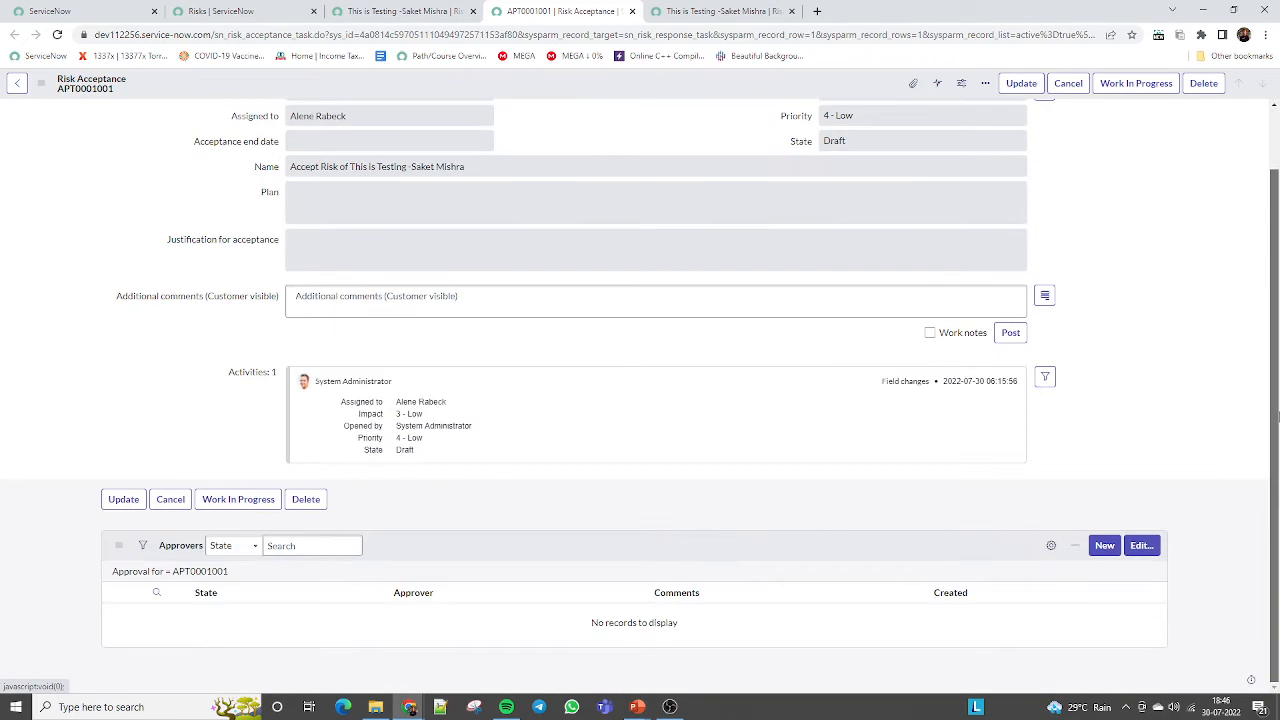
{"action": "scroll", "coordinate": [560, 320], "scroll_direction": "up", "scroll_amount": 1}
{"action": "scroll", "coordinate": [387, 606], "scroll_direction": "down", "scroll_amount": 1}
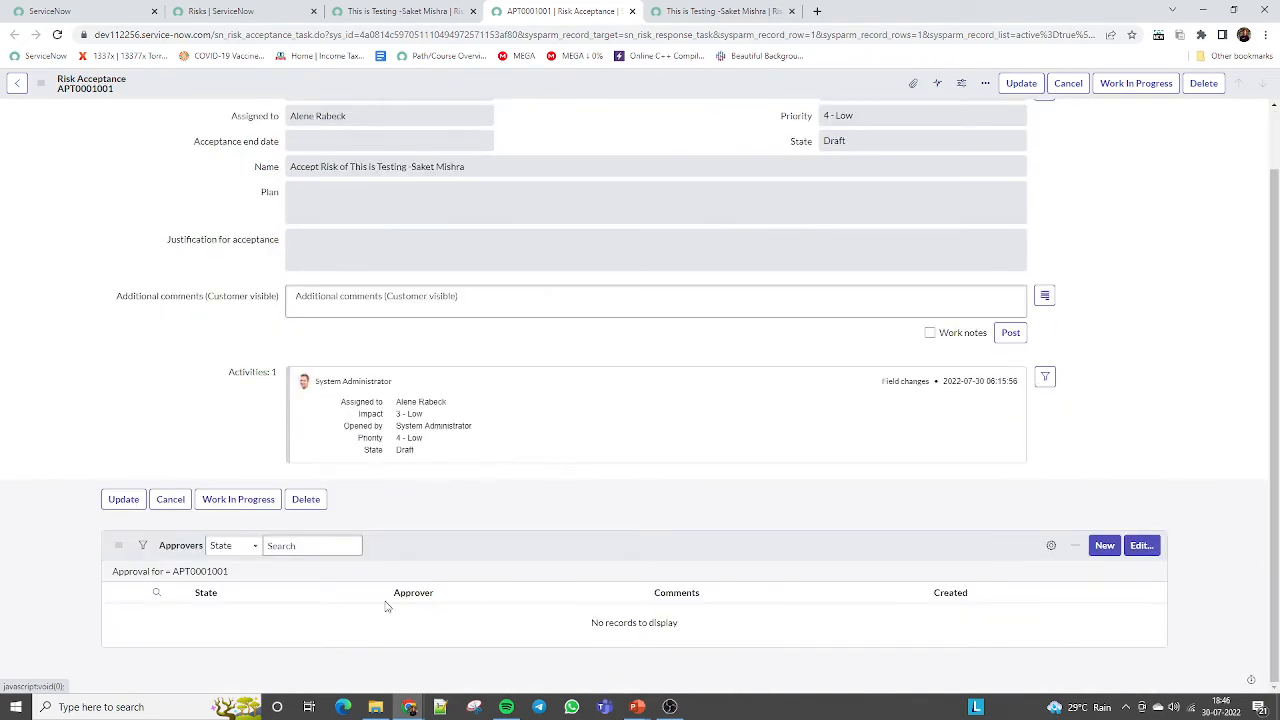
{"action": "scroll", "coordinate": [555, 538], "scroll_direction": "up", "scroll_amount": 1}
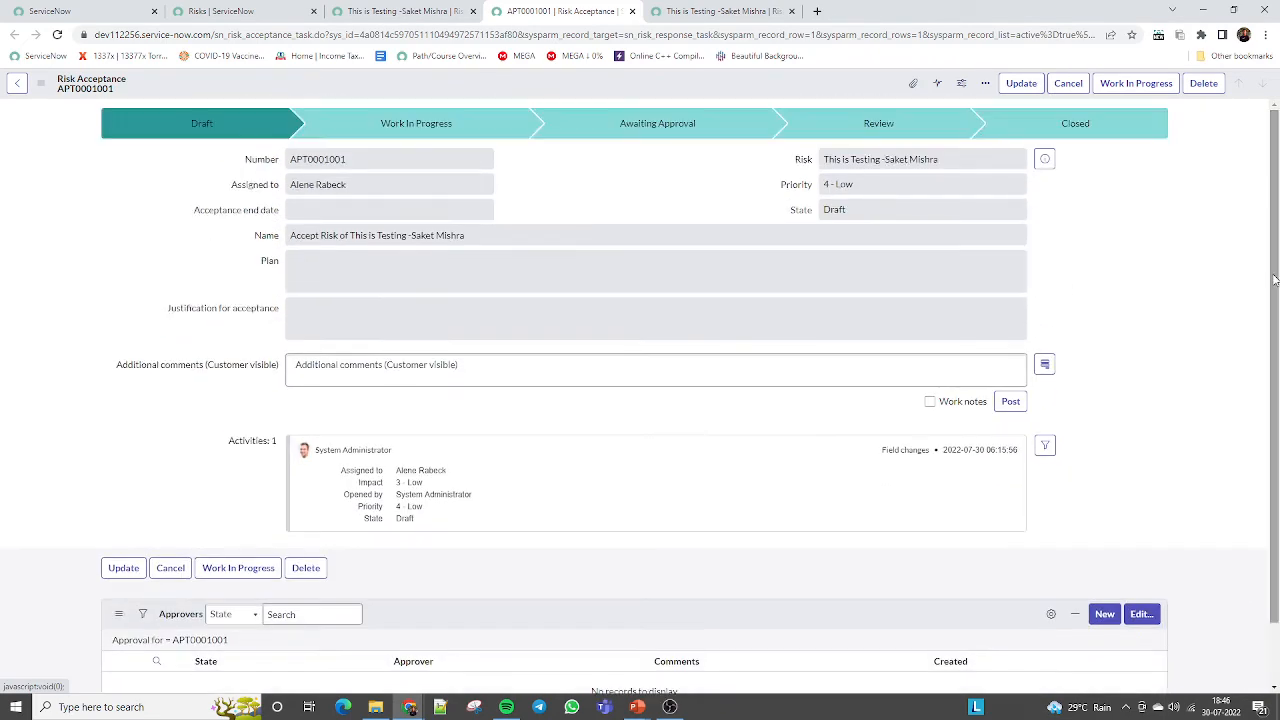
{"action": "left_click", "coordinate": [1108, 86]}
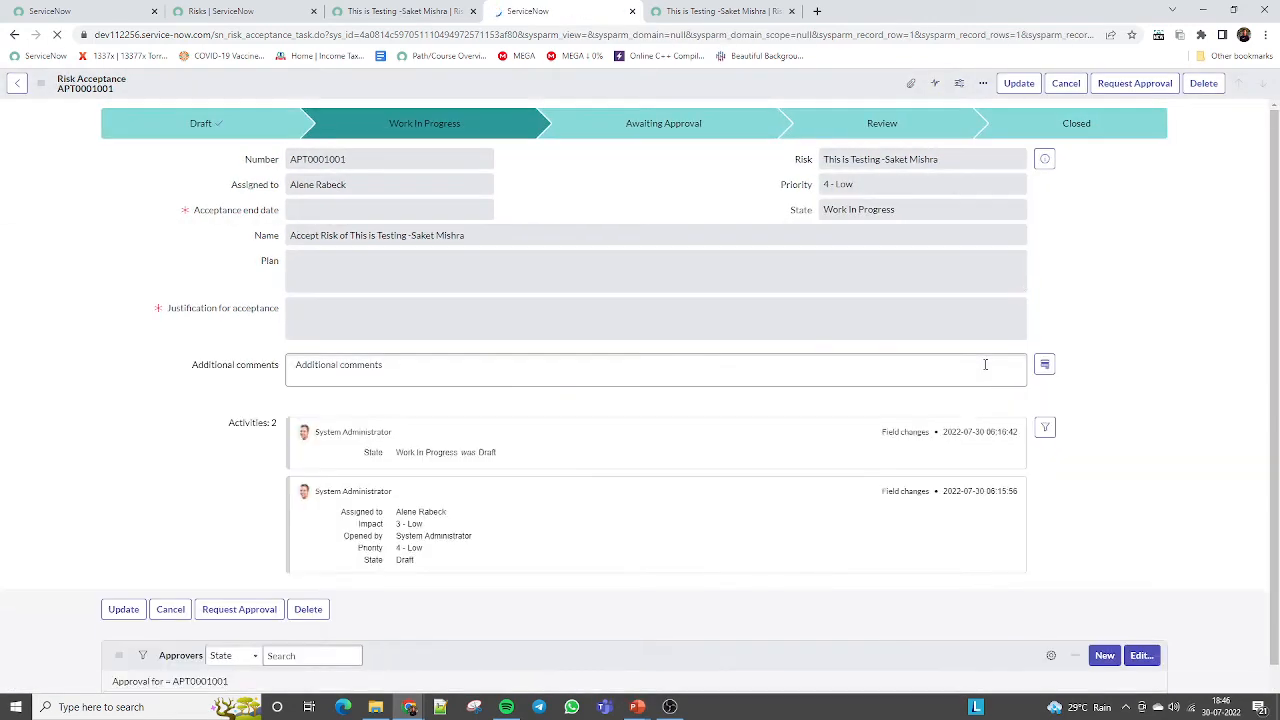
Step: Check the mandatory acceptance fields and request approval for the risk acceptance task
{"action": "left_click", "coordinate": [320, 210]}
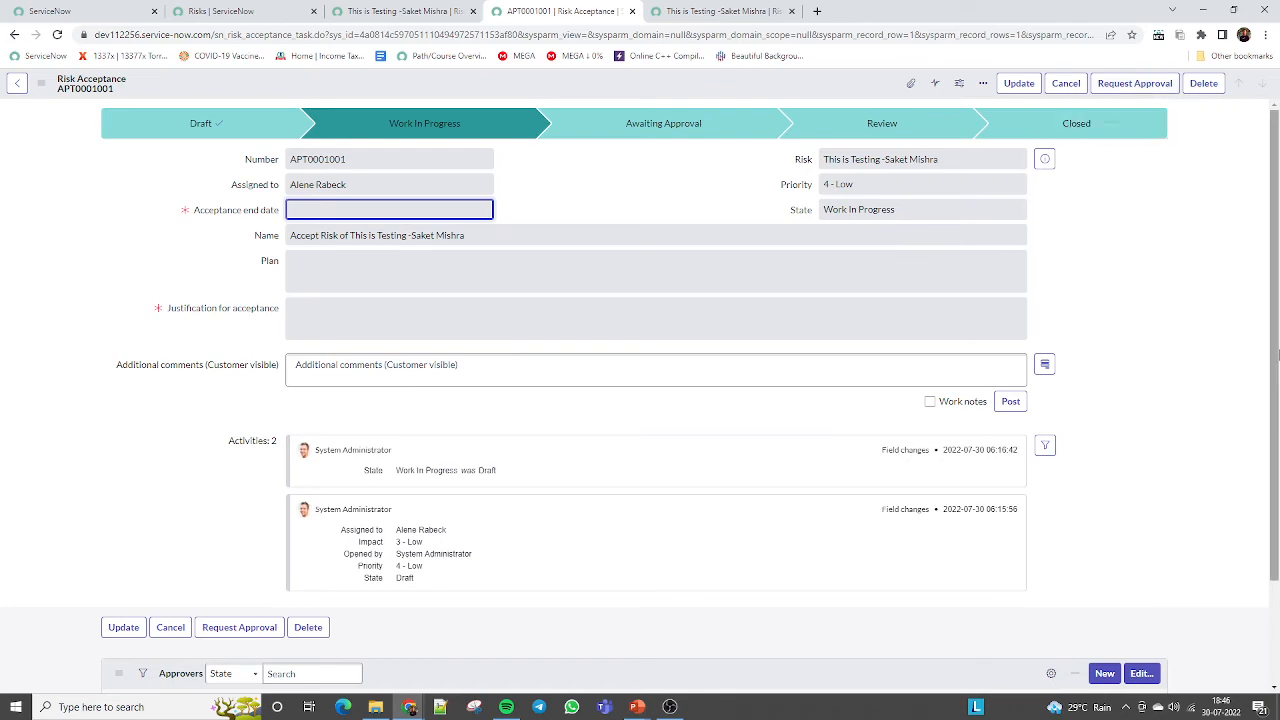
{"action": "scroll", "coordinate": [1135, 99], "scroll_direction": "down", "scroll_amount": 2}
{"action": "scroll", "coordinate": [1145, 100], "scroll_direction": "up", "scroll_amount": 2}
{"action": "left_click", "coordinate": [1140, 85]}
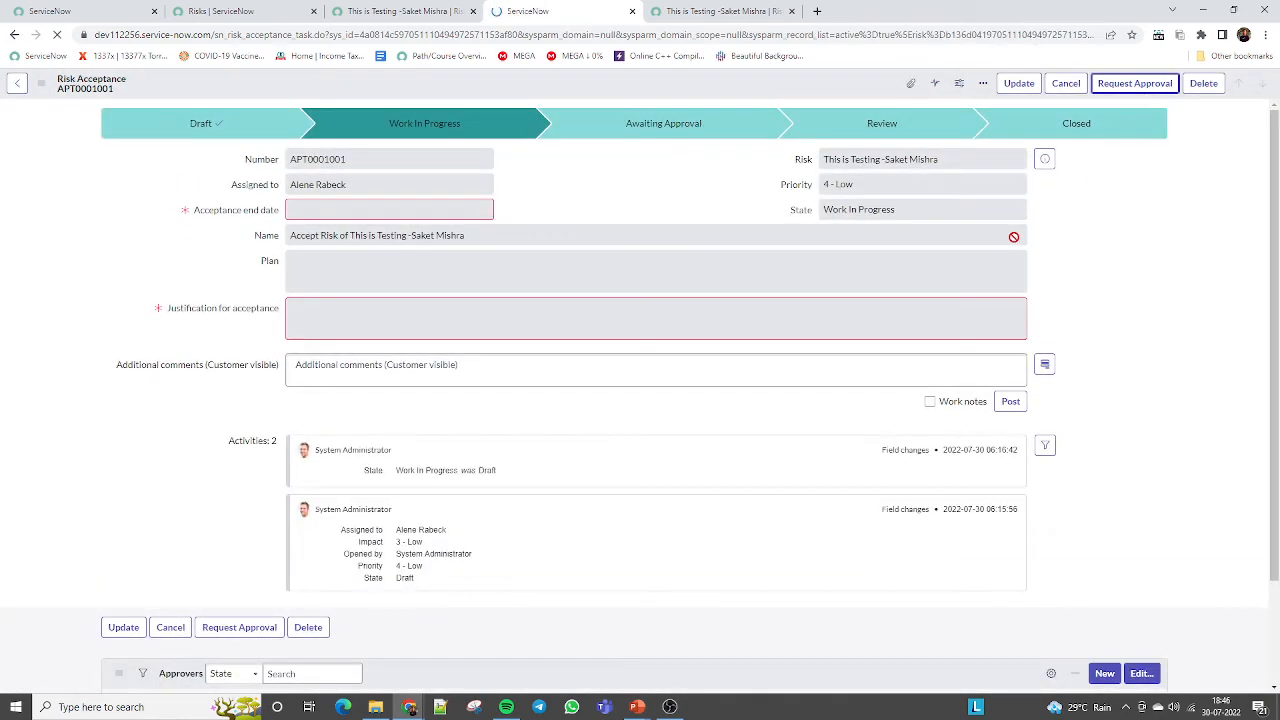
Step: Copy the approver's name from the Approvers list of the risk acceptance task
{"action": "scroll", "coordinate": [1246, 514], "scroll_direction": "down", "scroll_amount": 3}
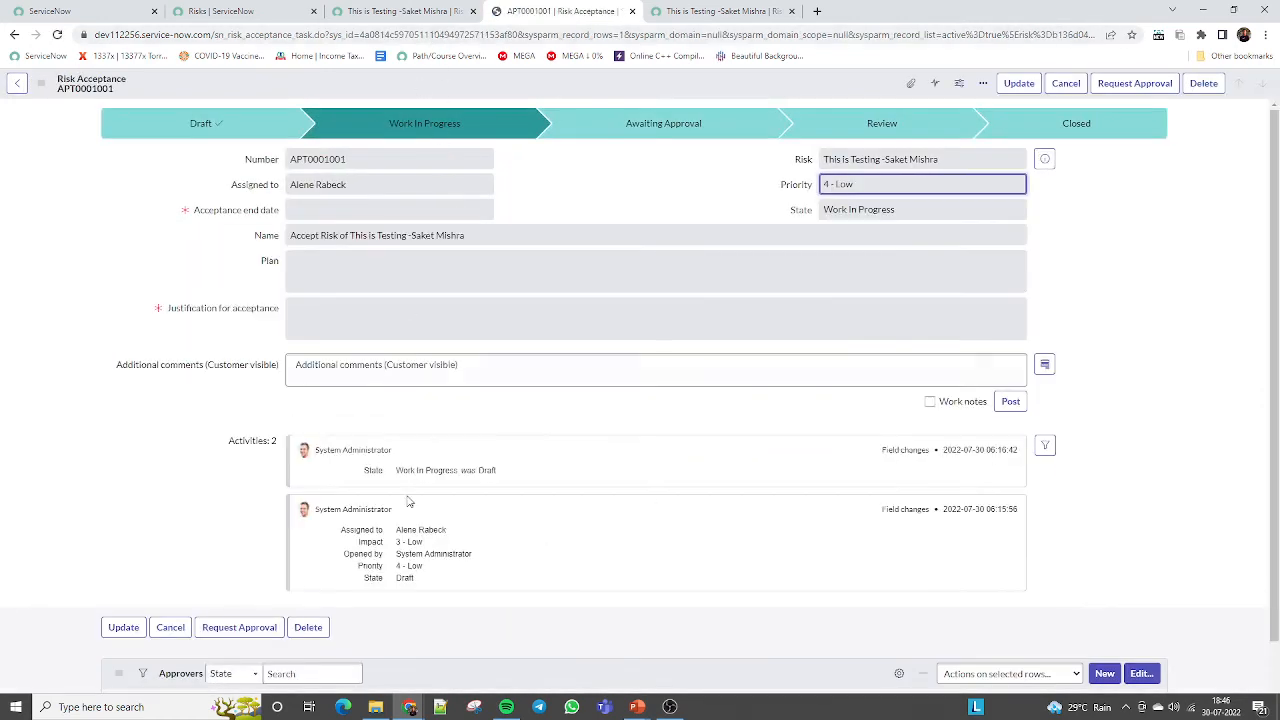
{"action": "scroll", "coordinate": [594, 542], "scroll_direction": "down", "scroll_amount": 3}
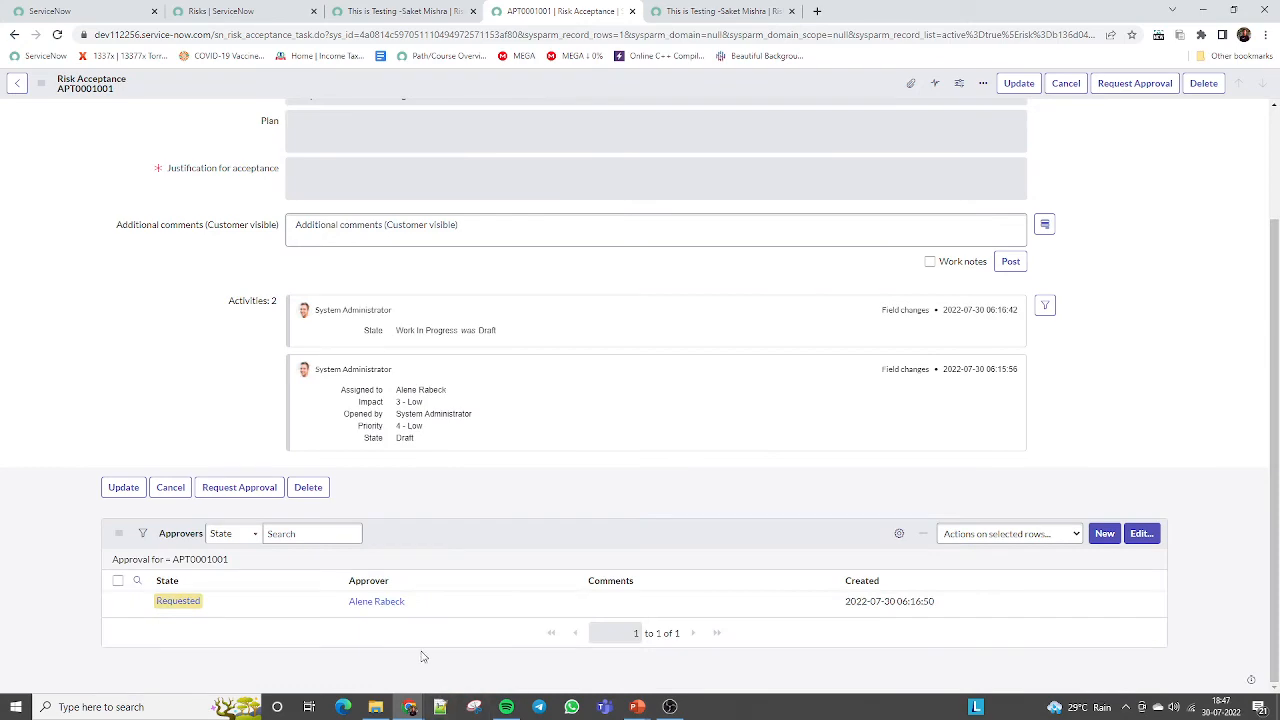
{"action": "left_click_drag", "start_coordinate": [405, 601], "coordinate": [350, 615]}
{"action": "key", "text": "ctrl+c"}
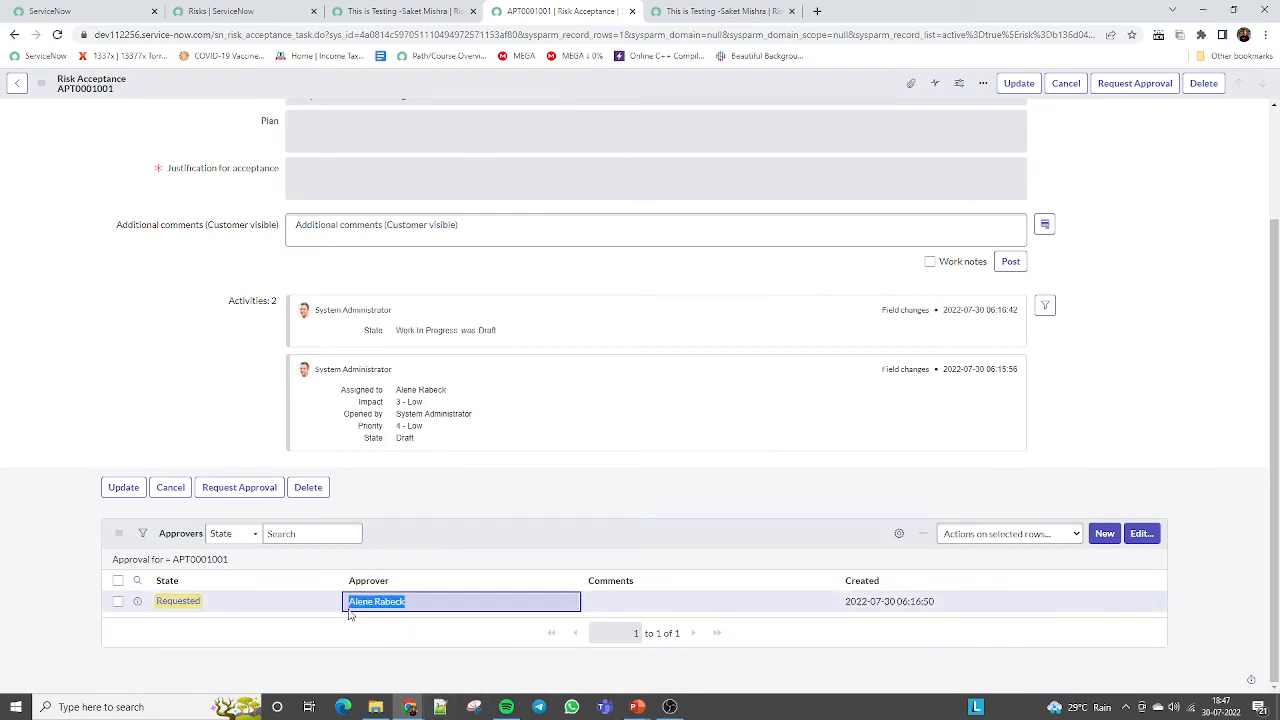
Step: Impersonate the approver from the main ServiceNow page, finding the user with the copied name
{"action": "left_click", "coordinate": [216, 8]}
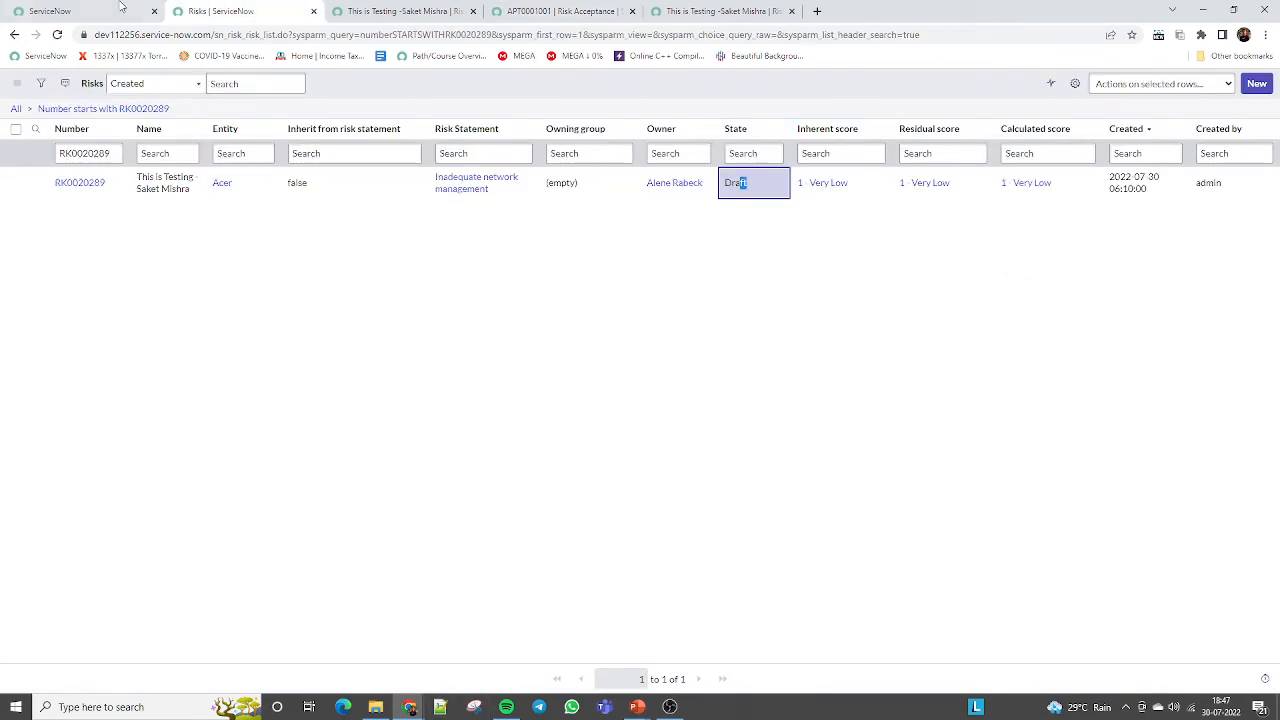
{"action": "left_click", "coordinate": [120, 9]}
{"action": "left_click", "coordinate": [1257, 88]}
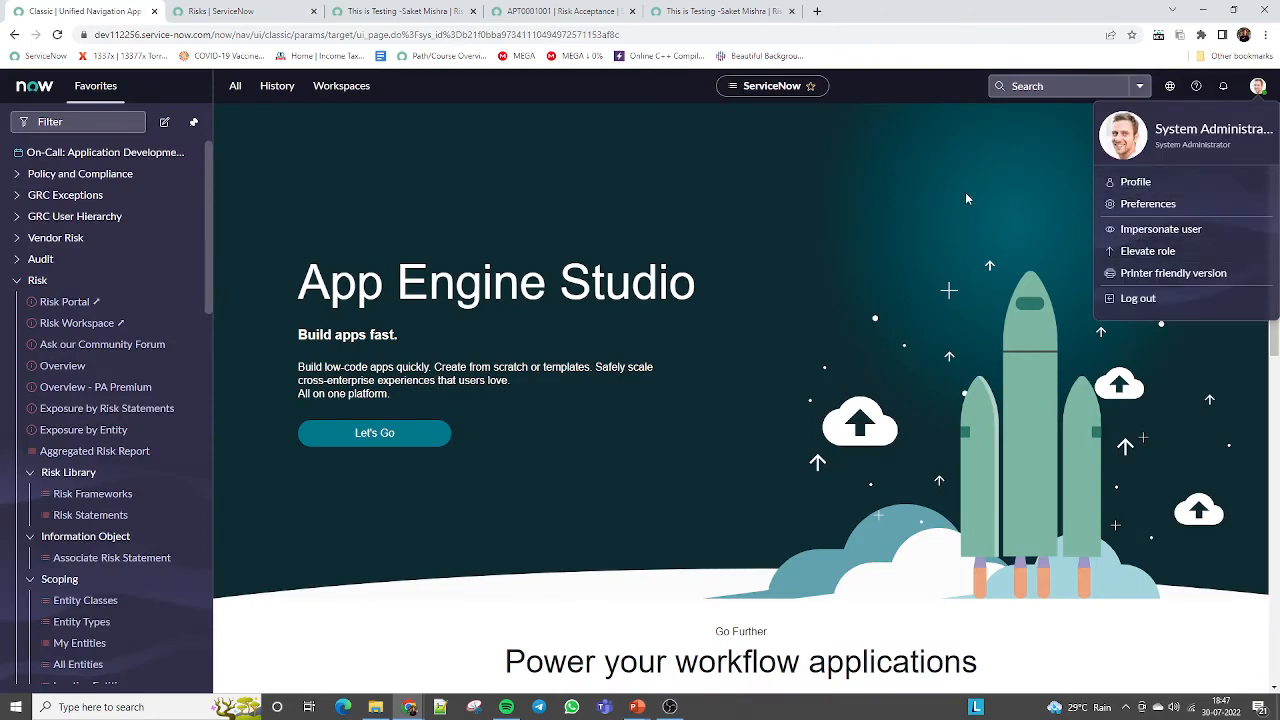
{"action": "left_click", "coordinate": [1160, 229]}
{"action": "left_click", "coordinate": [565, 309]}
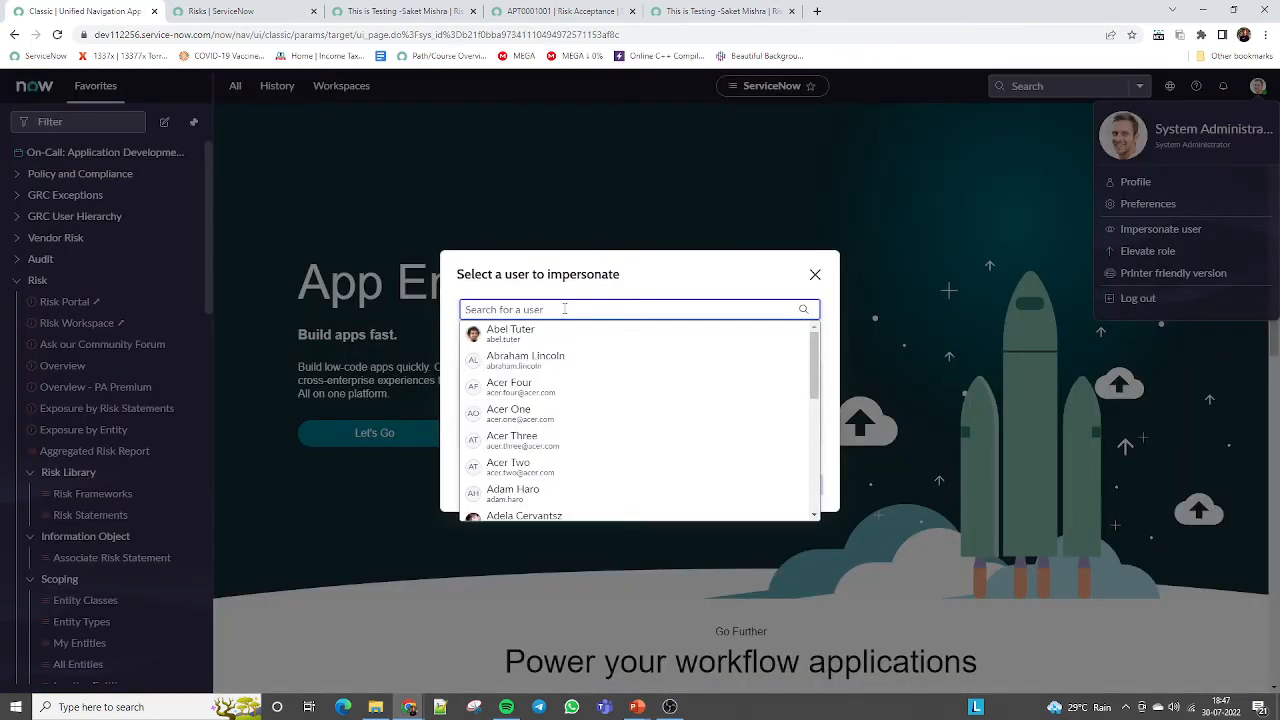
{"action": "key", "text": "ctrl+v"}
{"action": "left_click", "coordinate": [558, 334]}
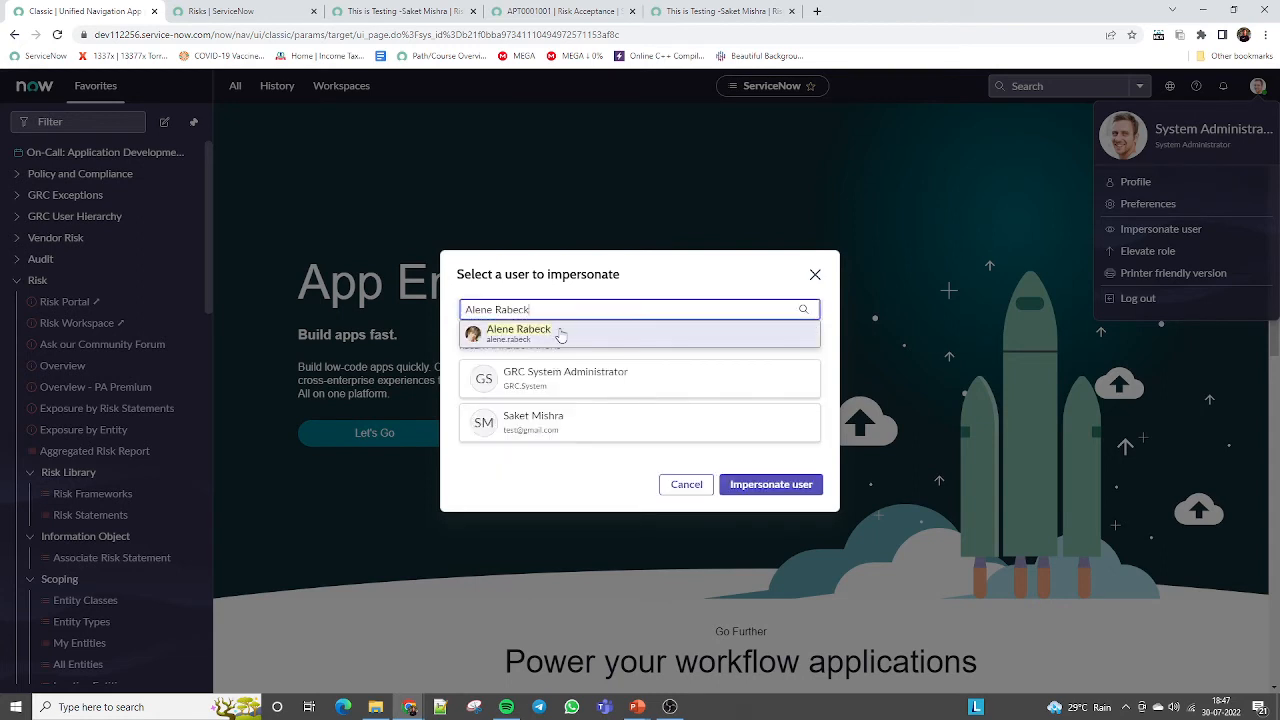
{"action": "left_click", "coordinate": [786, 505]}
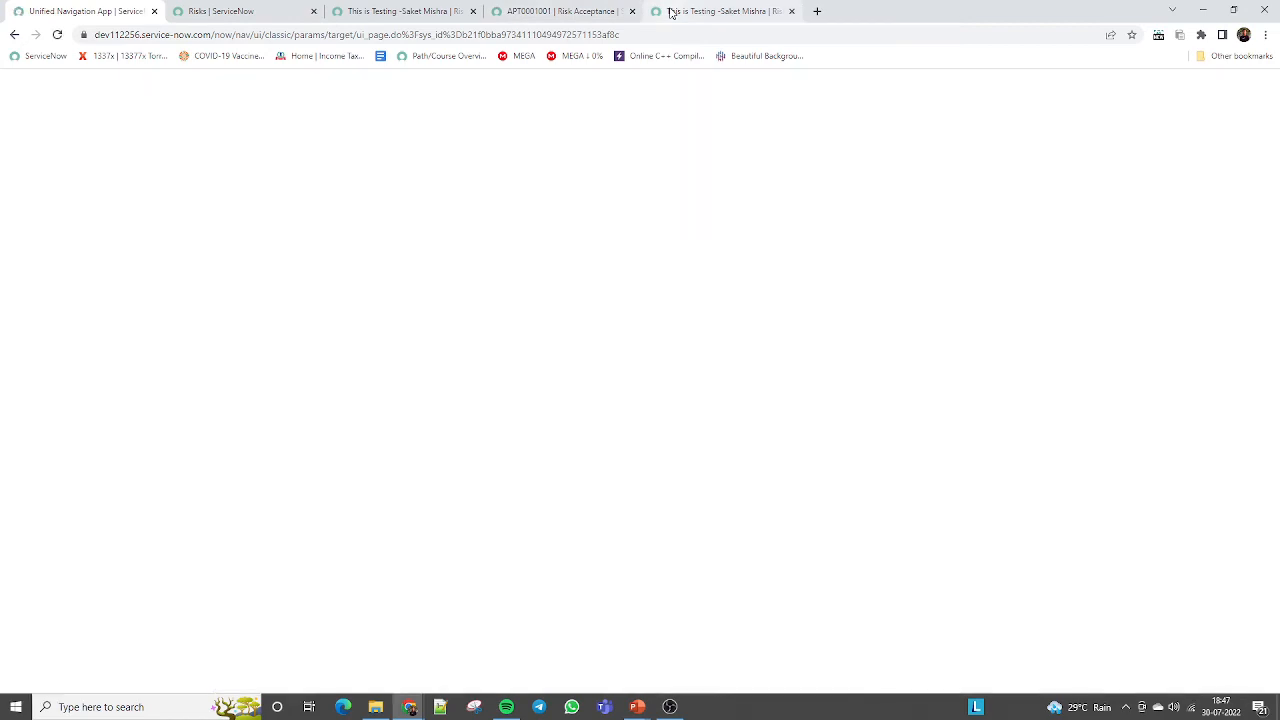
Step: Go to the Risk Portal home page and reload it as the impersonated approver
{"action": "left_click", "coordinate": [565, 11]}
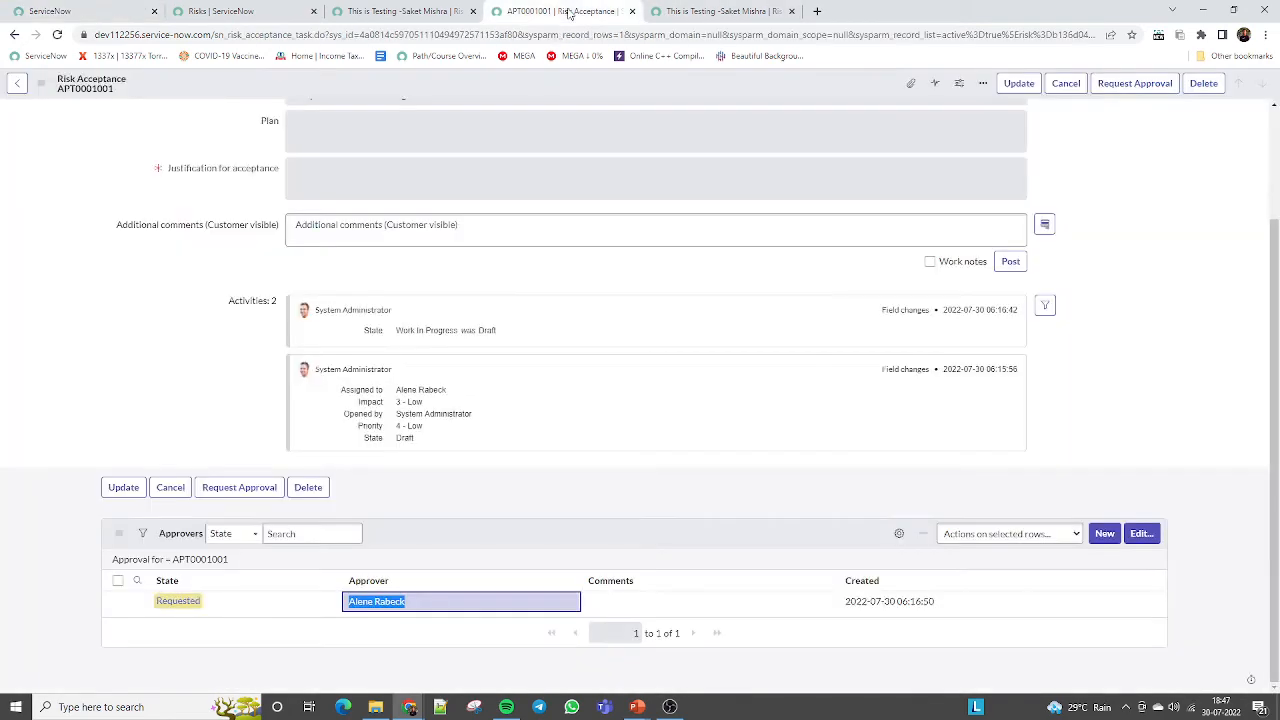
{"action": "left_click", "coordinate": [703, 12]}
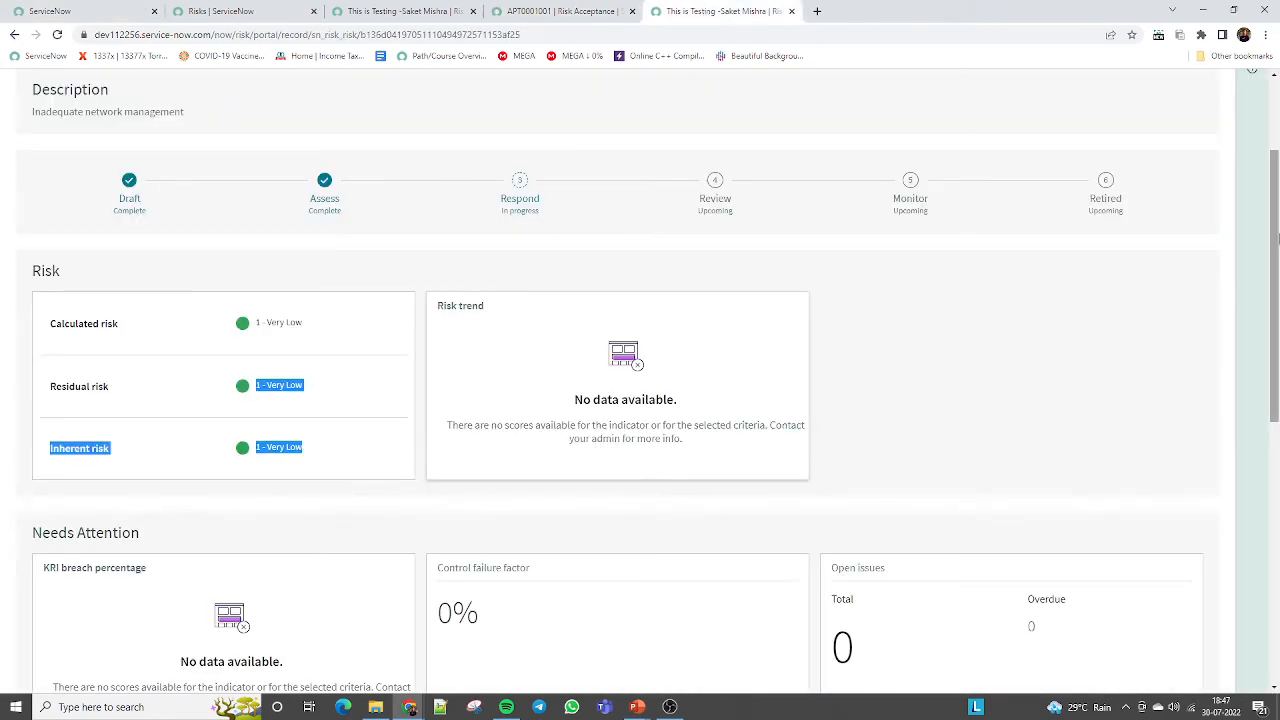
{"action": "left_click_drag", "start_coordinate": [1274, 176], "coordinate": [1254, 59]}
{"action": "left_click", "coordinate": [58, 96]}
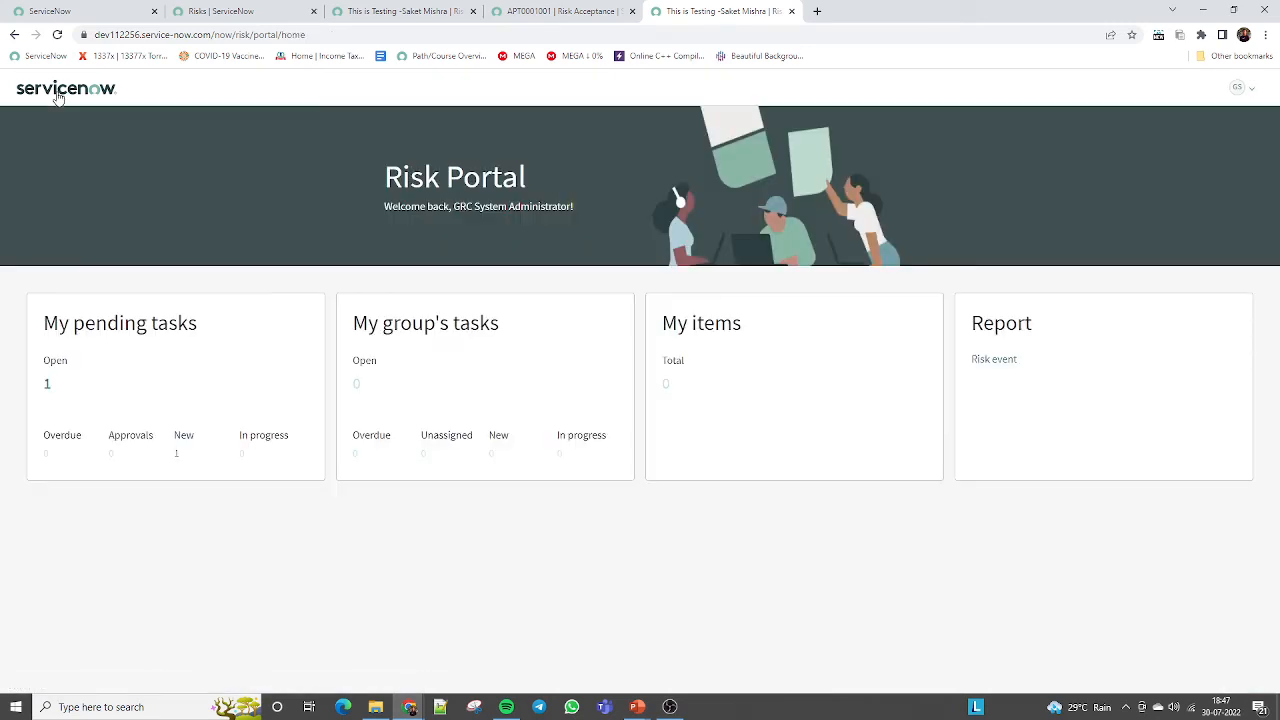
{"action": "left_click", "coordinate": [57, 35]}
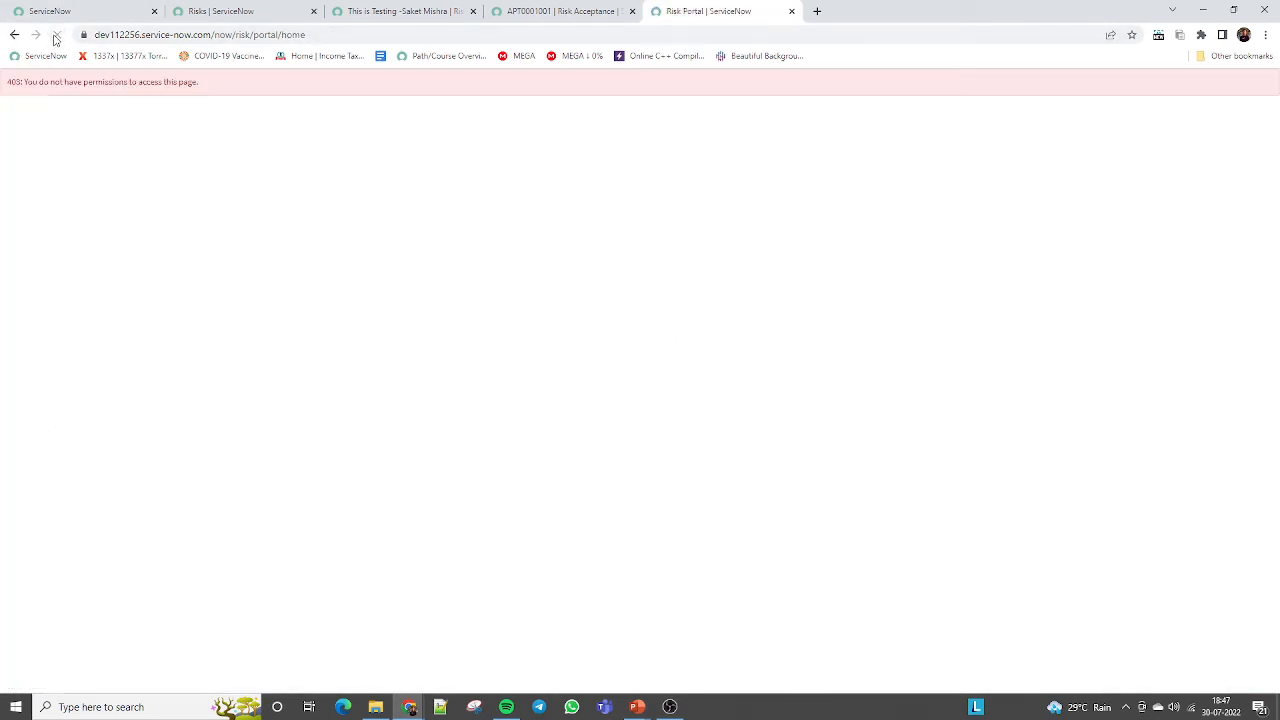
Step: Dismiss the Work your way introduction on the main ServiceNow page and look through all available modules
{"action": "left_click", "coordinate": [69, 10]}
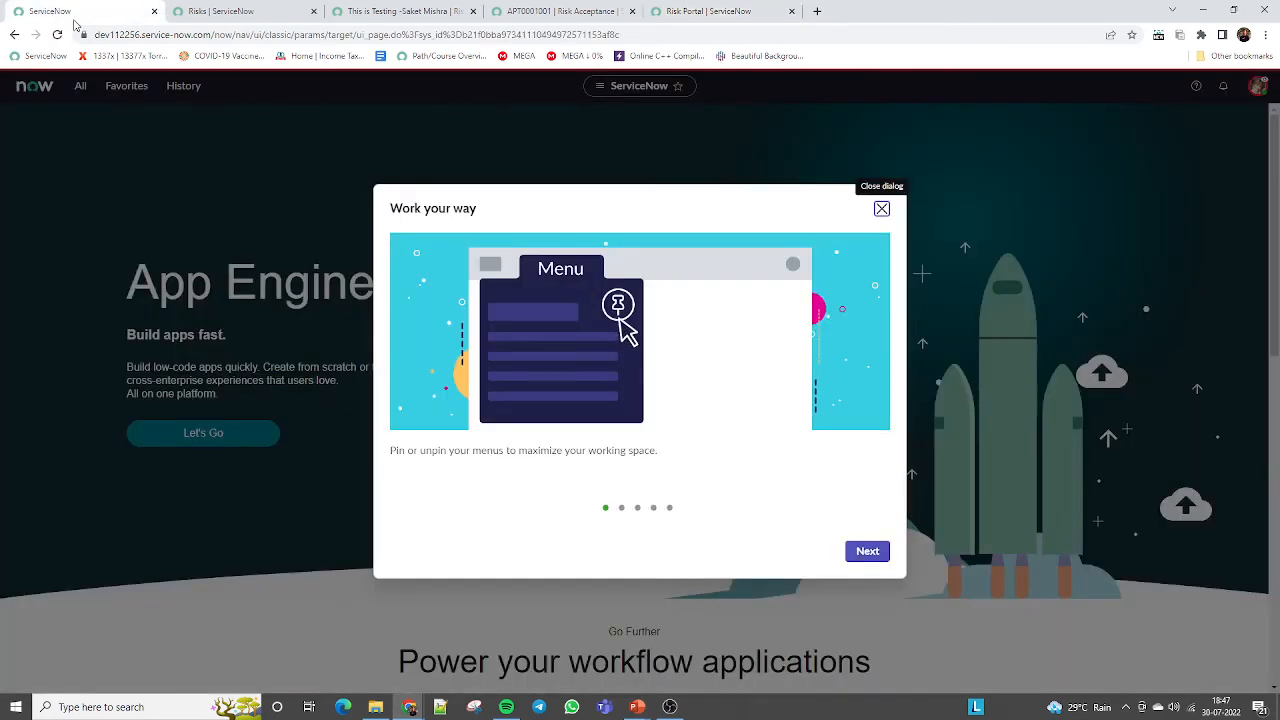
{"action": "left_click", "coordinate": [882, 209]}
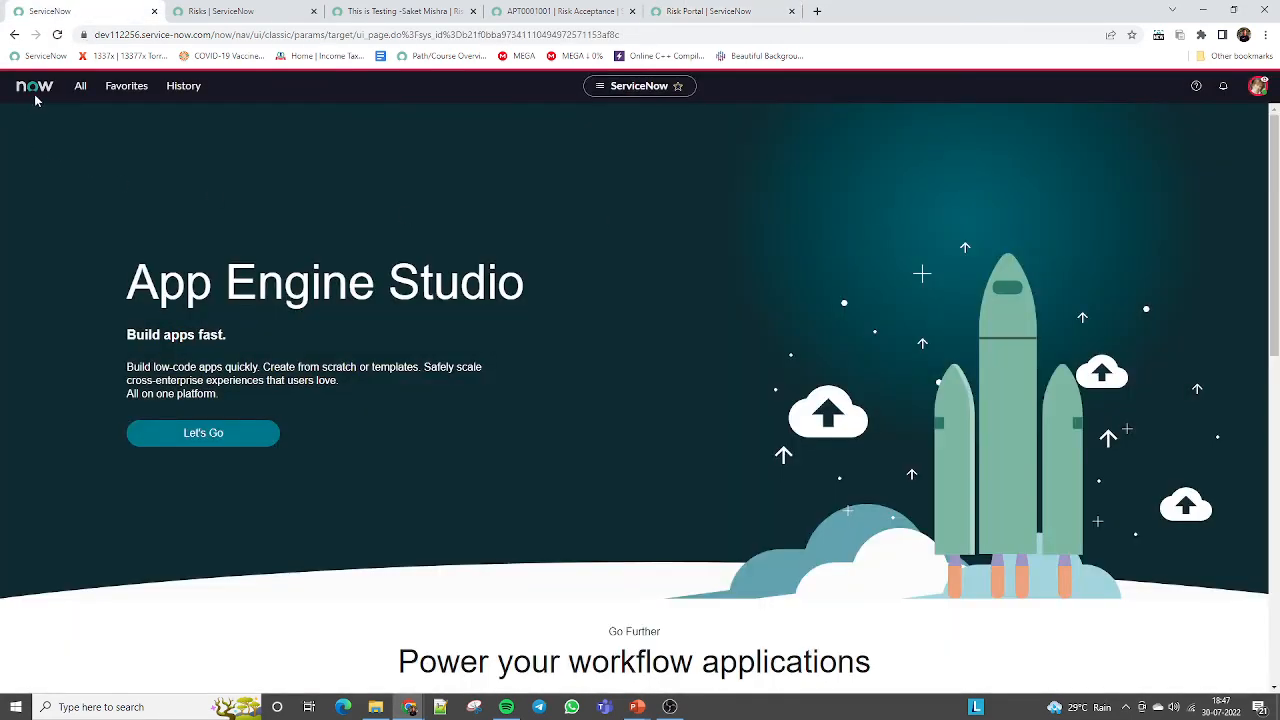
{"action": "left_click", "coordinate": [81, 89]}
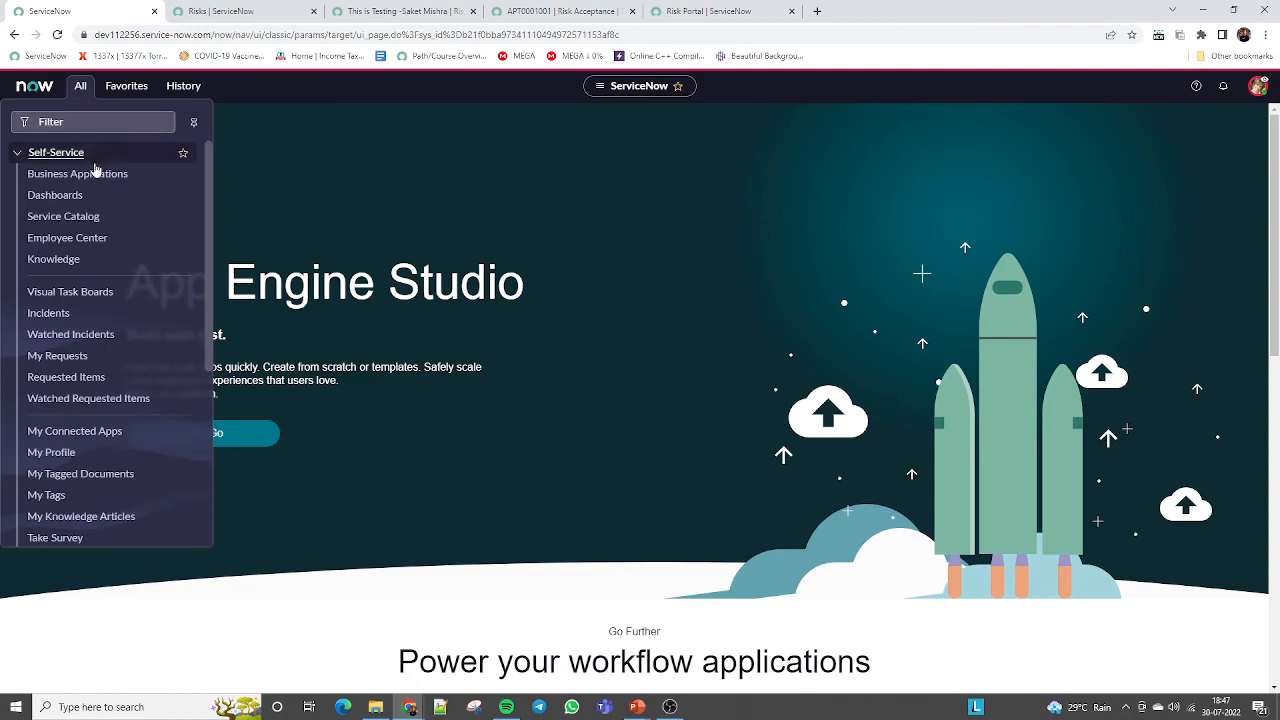
{"action": "scroll", "coordinate": [208, 270], "scroll_direction": "down", "scroll_amount": 5}
{"action": "scroll", "coordinate": [208, 270], "scroll_direction": "up", "scroll_amount": 5}
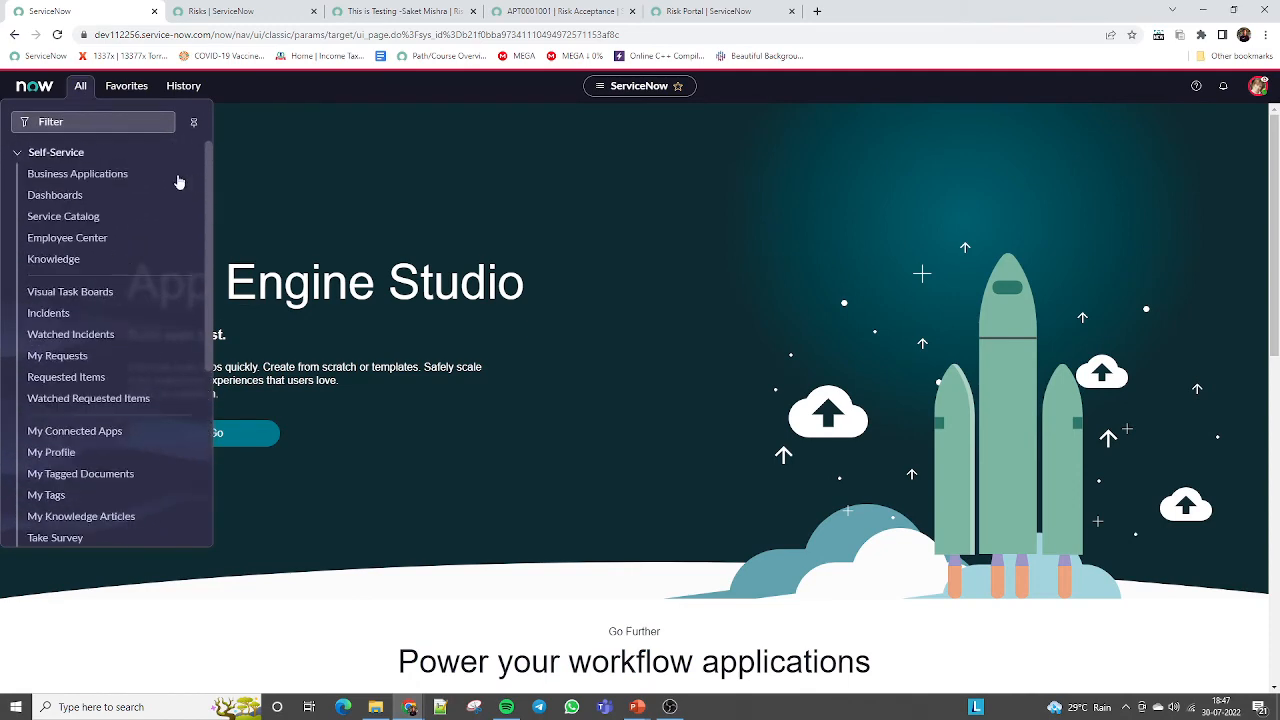
Step: Filter the modules by "requ" and check both My Requests and Requested Items for the pending approval
{"action": "left_click", "coordinate": [93, 122]}
{"action": "type", "text": "re"}
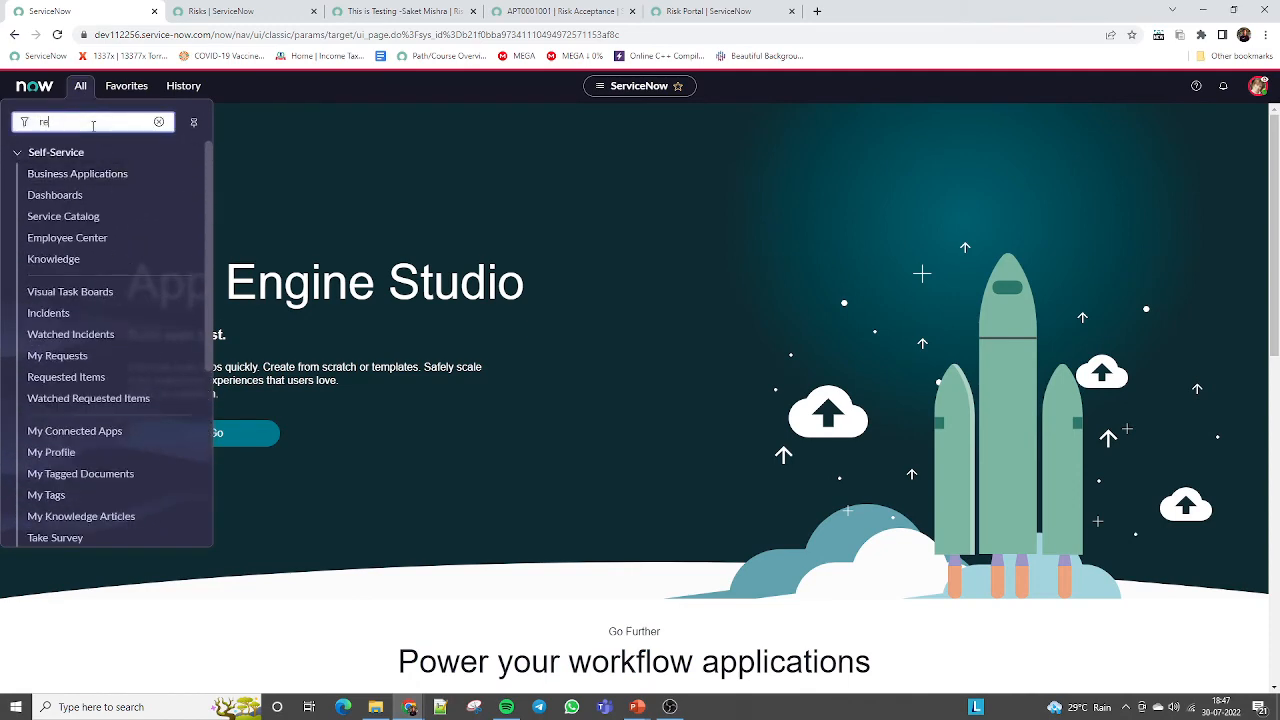
{"action": "type", "text": "qu"}
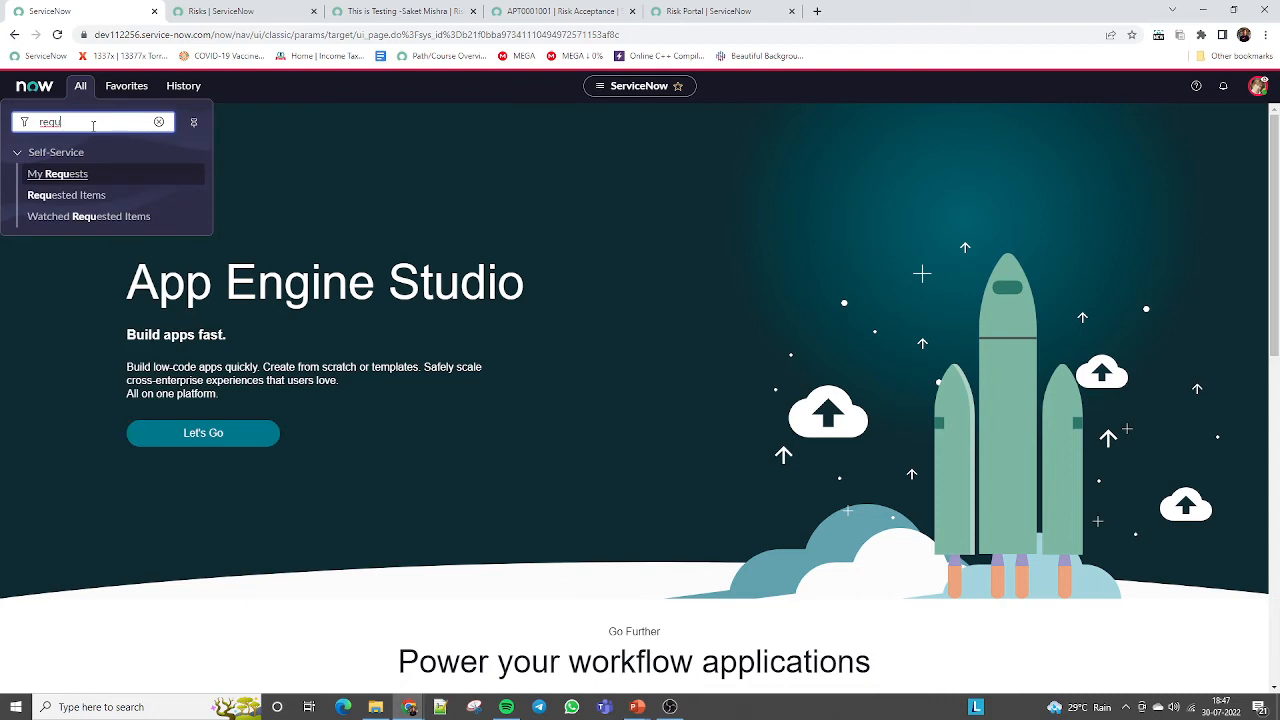
{"action": "left_click", "coordinate": [57, 175]}
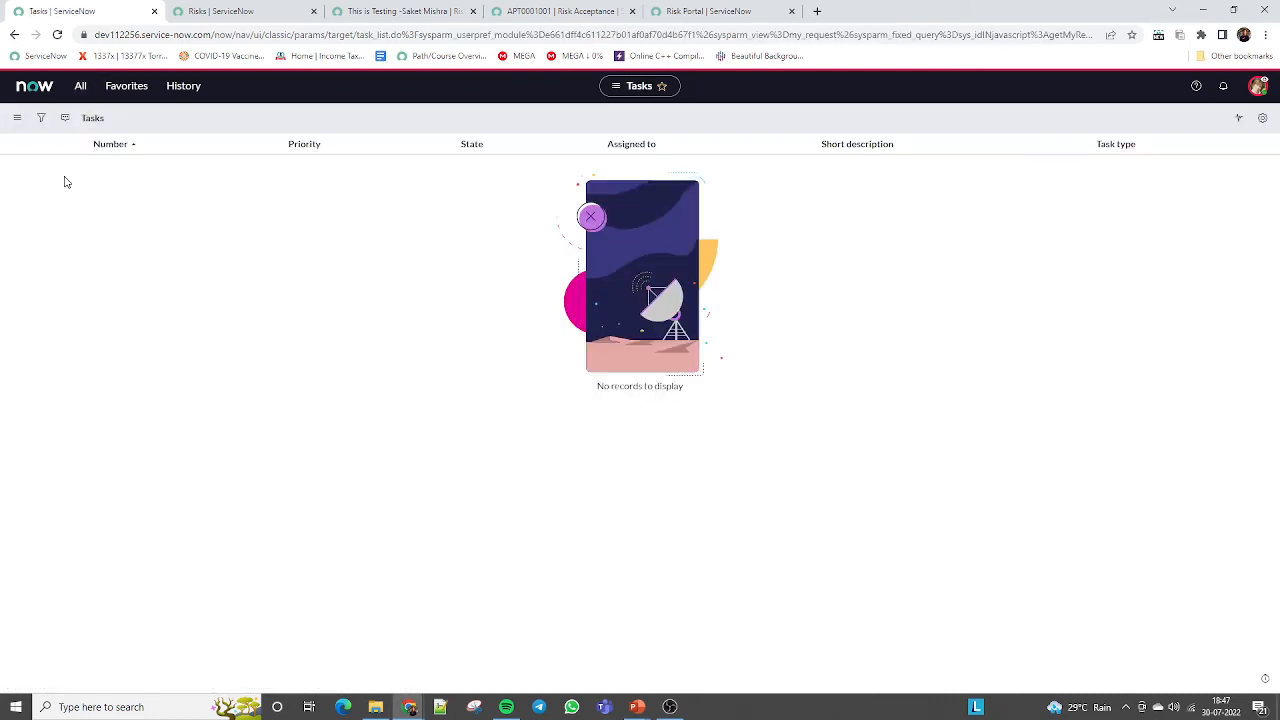
{"action": "left_click", "coordinate": [80, 86]}
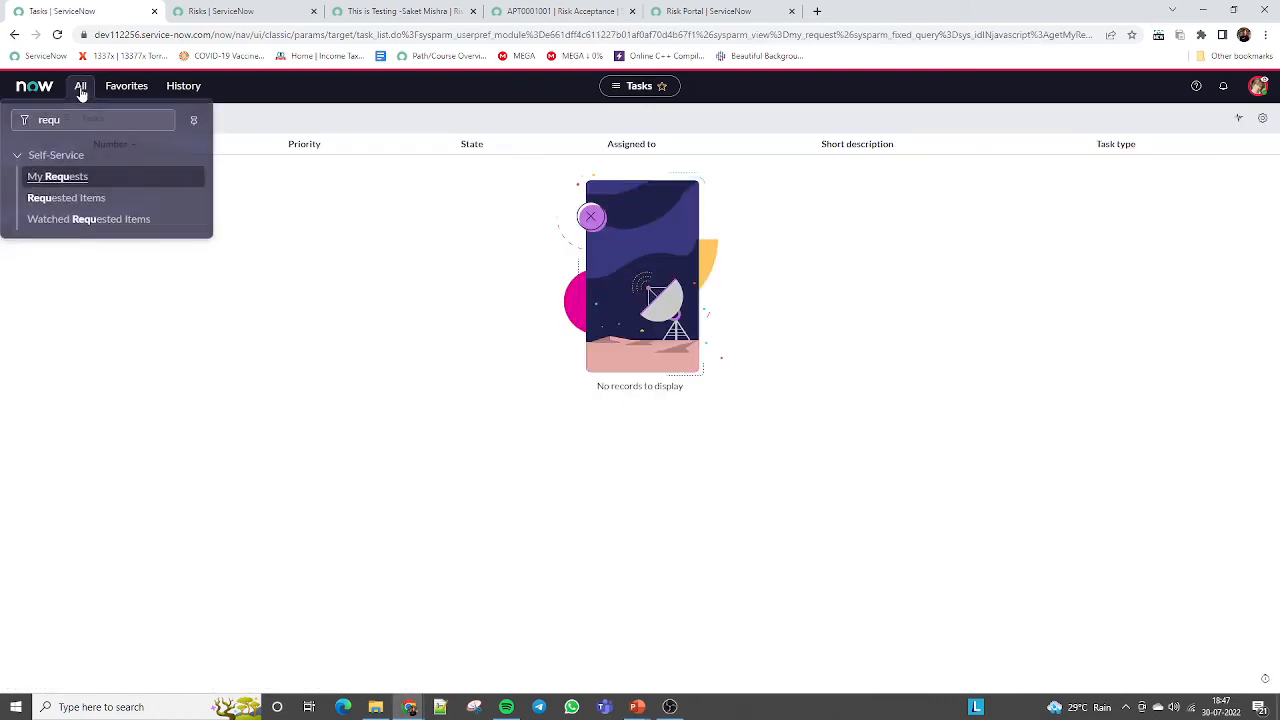
{"action": "left_click", "coordinate": [66, 195]}
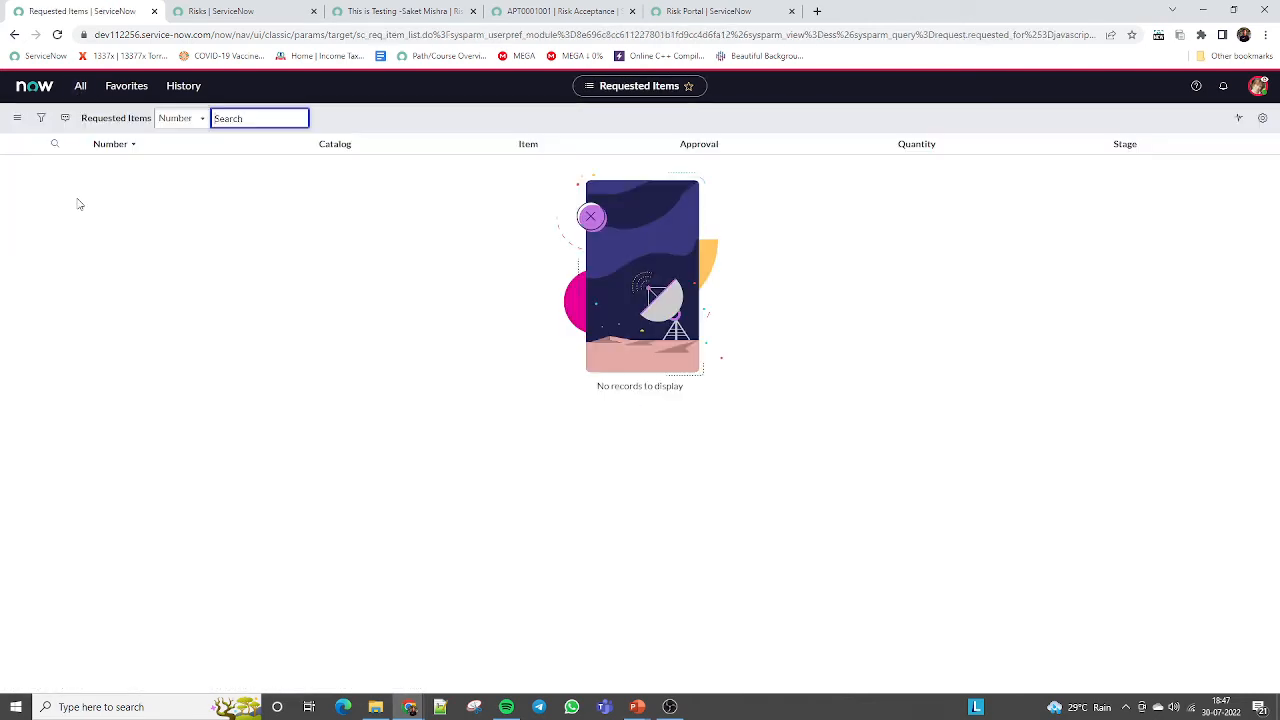
Step: Filter the modules by "appro" to look for approvals, clear the filter, and check which user is being impersonated
{"action": "left_click", "coordinate": [80, 86]}
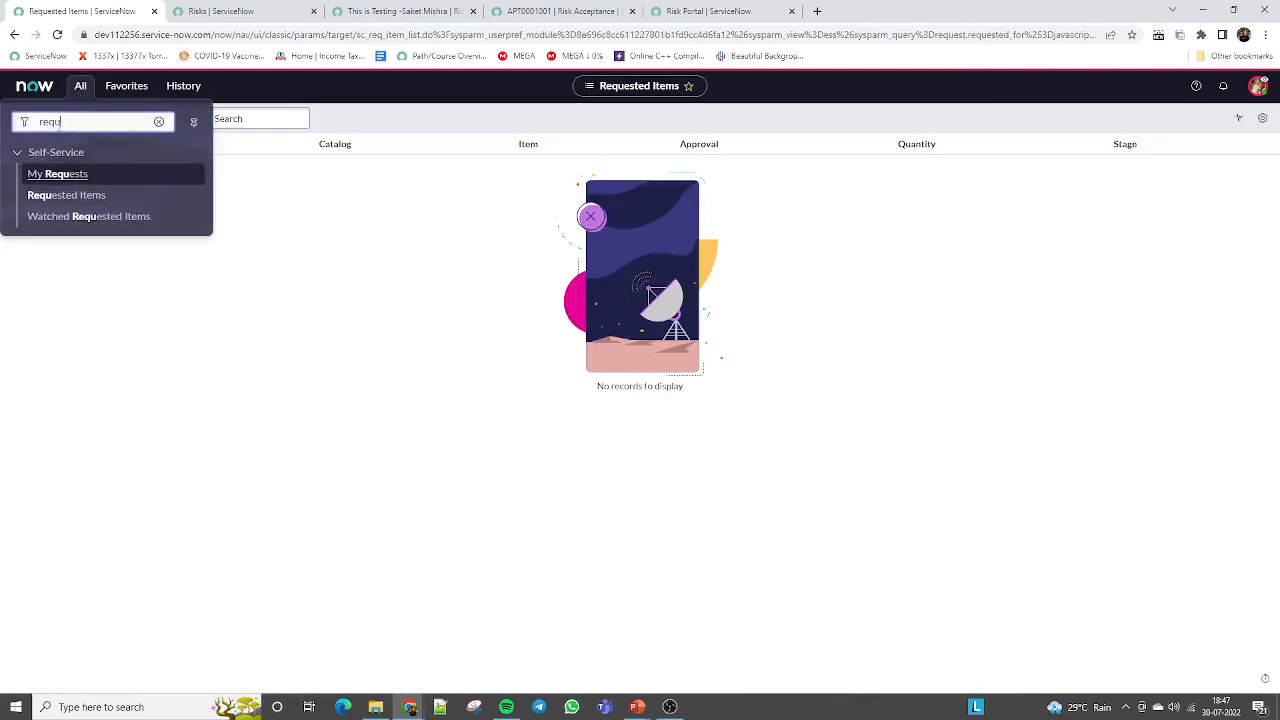
{"action": "double_click", "coordinate": [45, 121]}
{"action": "type", "text": "appro"}
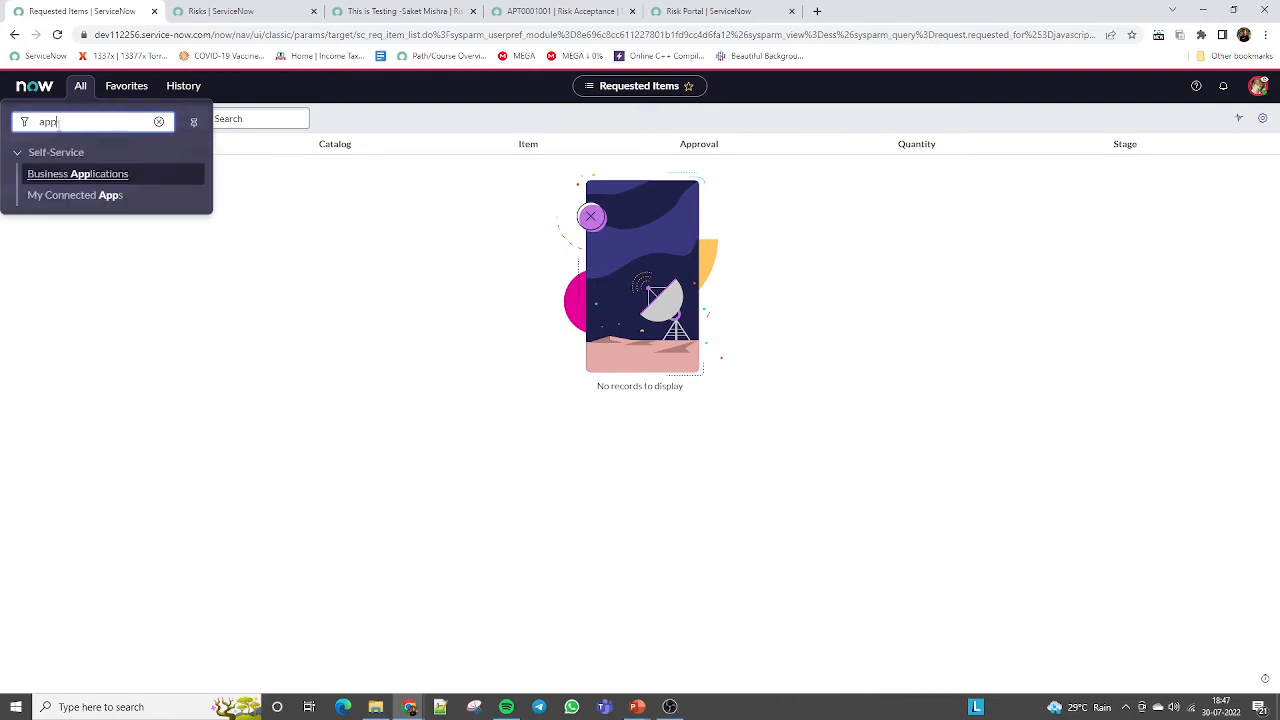
{"action": "key", "text": "BackSpace"}
{"action": "key", "text": "BackSpace"}
{"action": "left_click", "coordinate": [1260, 88]}
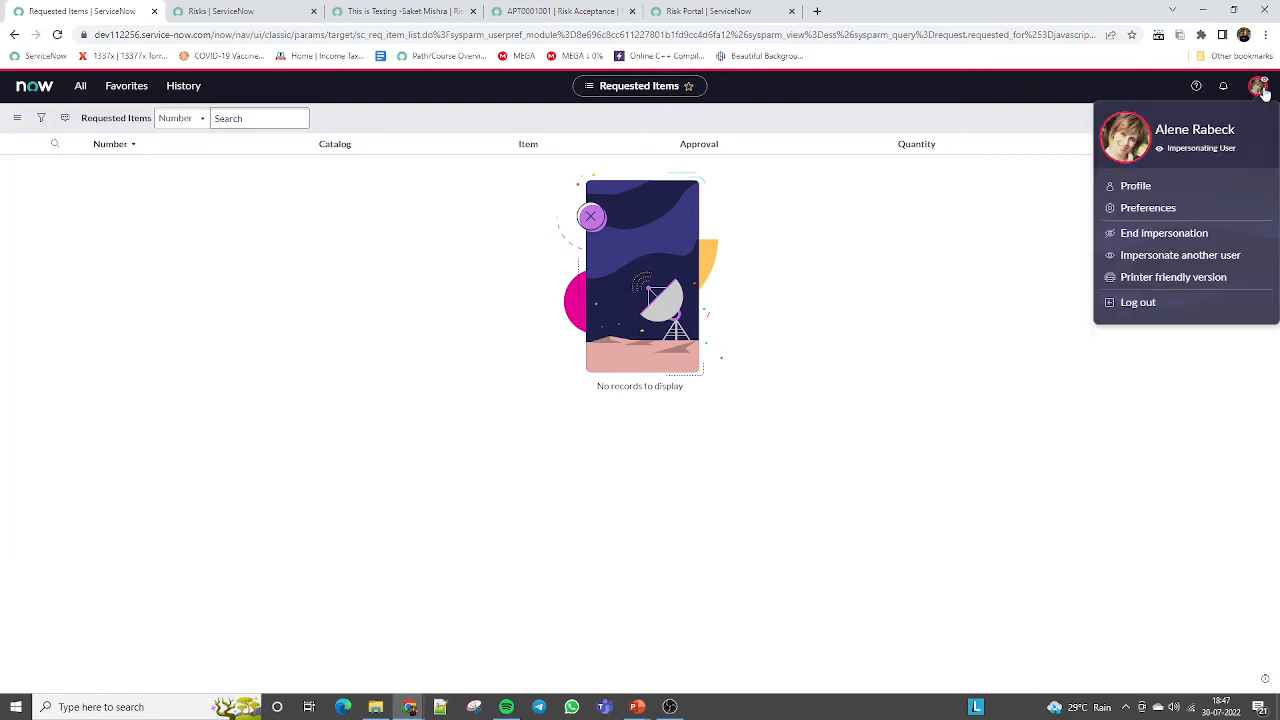
Step: Collapse the Self-Service modules, expand Risk, and check both My Assessments and My Grouped Assessments for the pending approval
{"action": "left_click", "coordinate": [80, 86]}
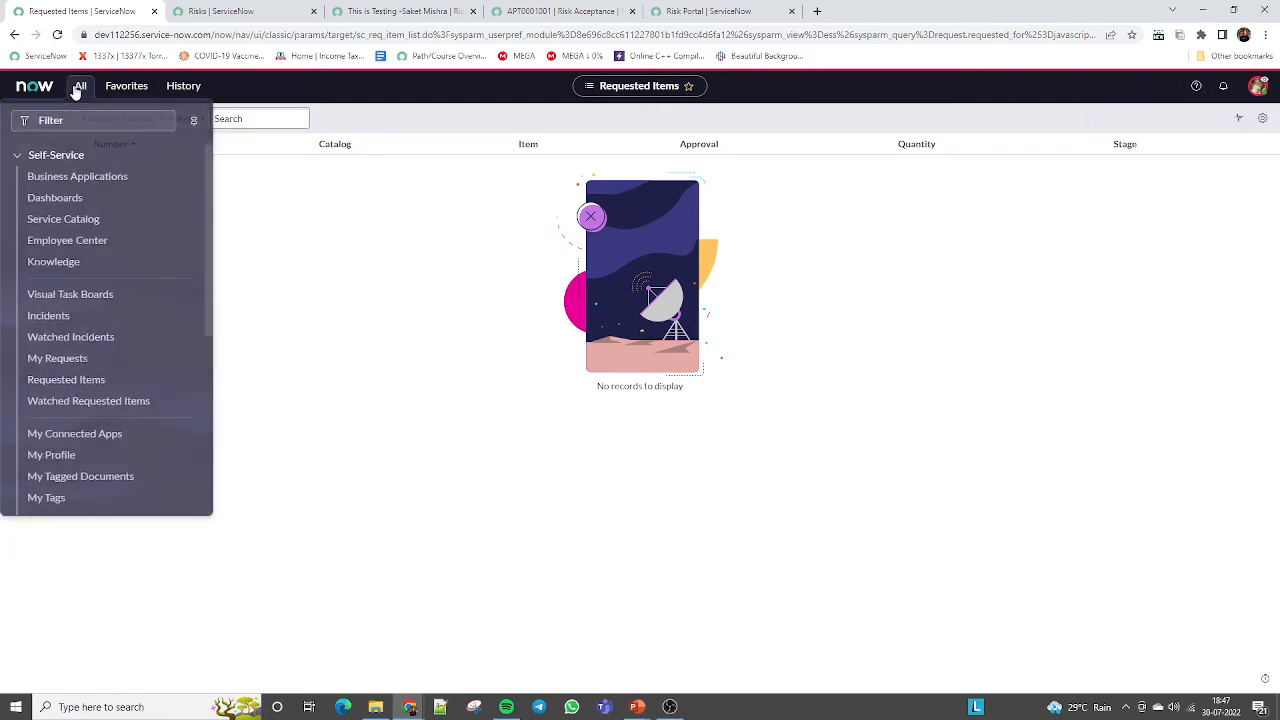
{"action": "left_click", "coordinate": [17, 155]}
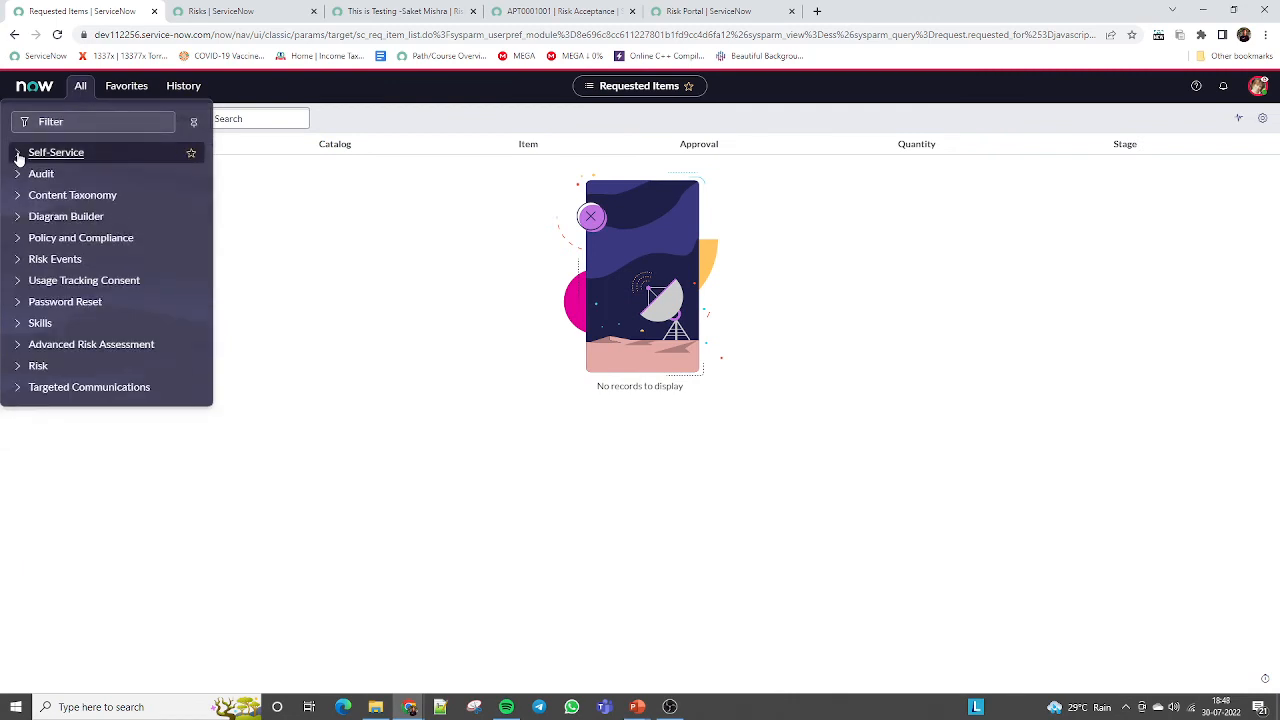
{"action": "left_click", "coordinate": [18, 371]}
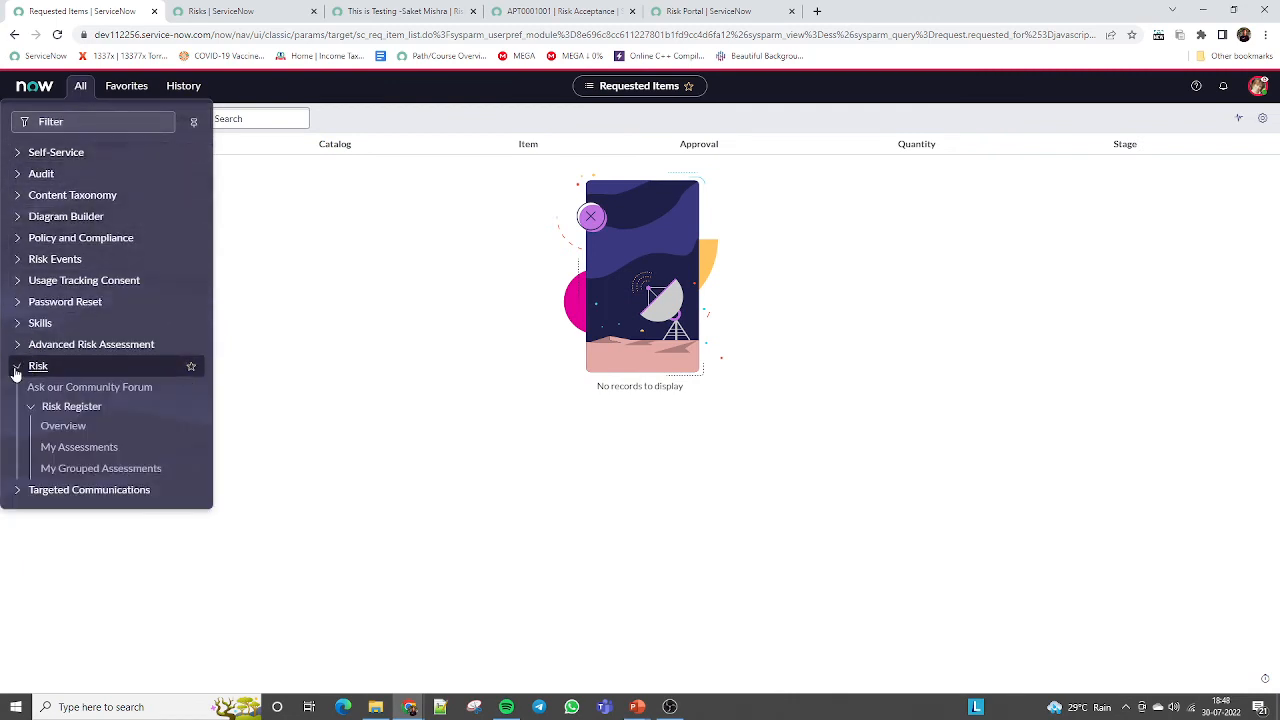
{"action": "left_click", "coordinate": [78, 448]}
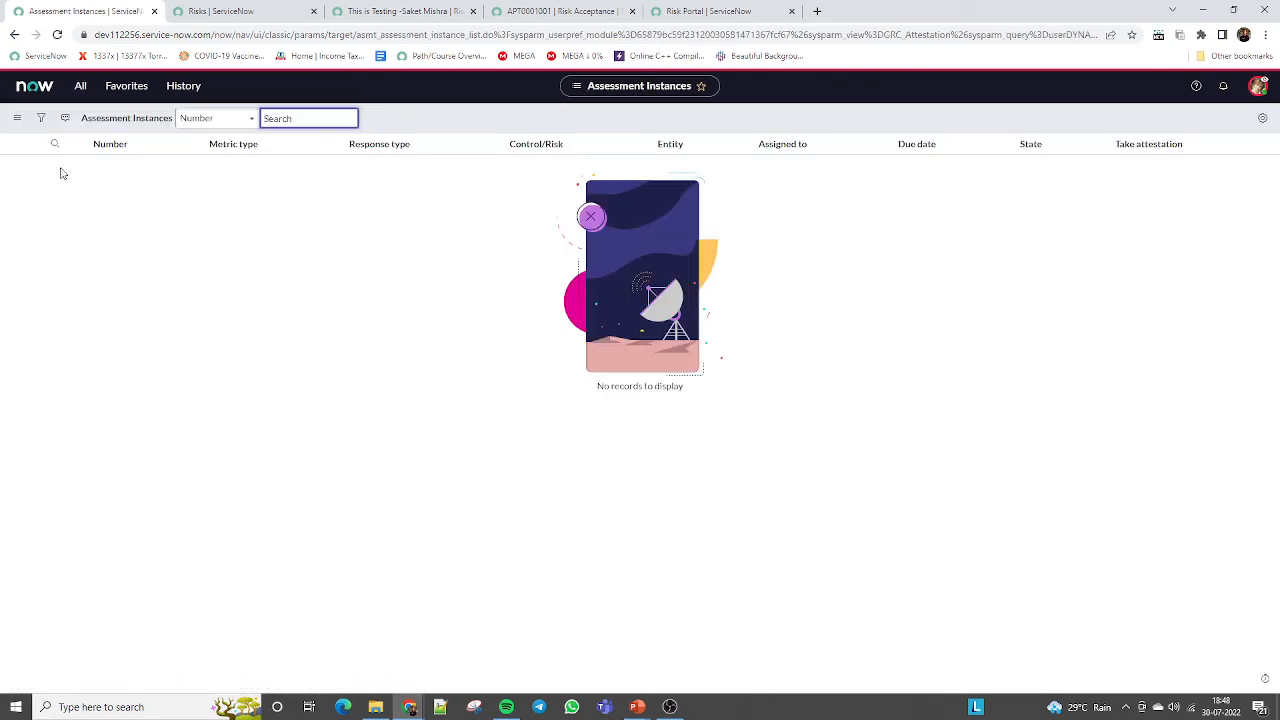
{"action": "left_click", "coordinate": [84, 88]}
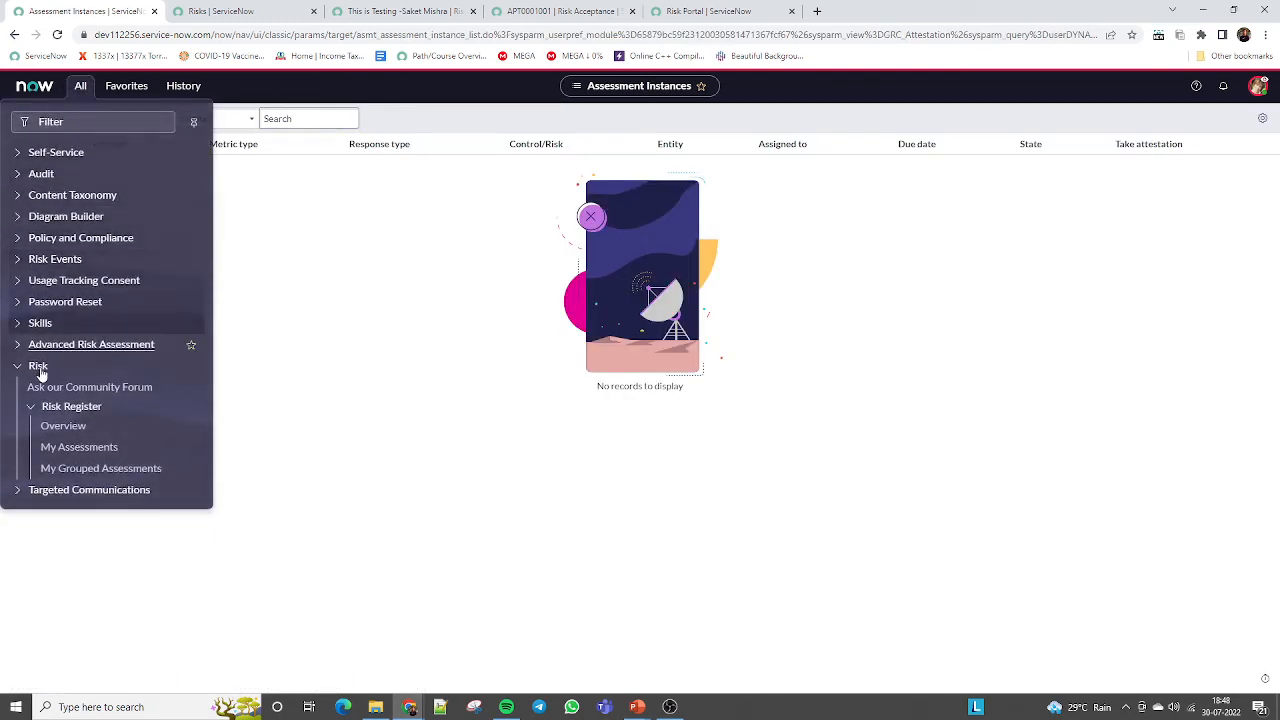
{"action": "left_click", "coordinate": [104, 470]}
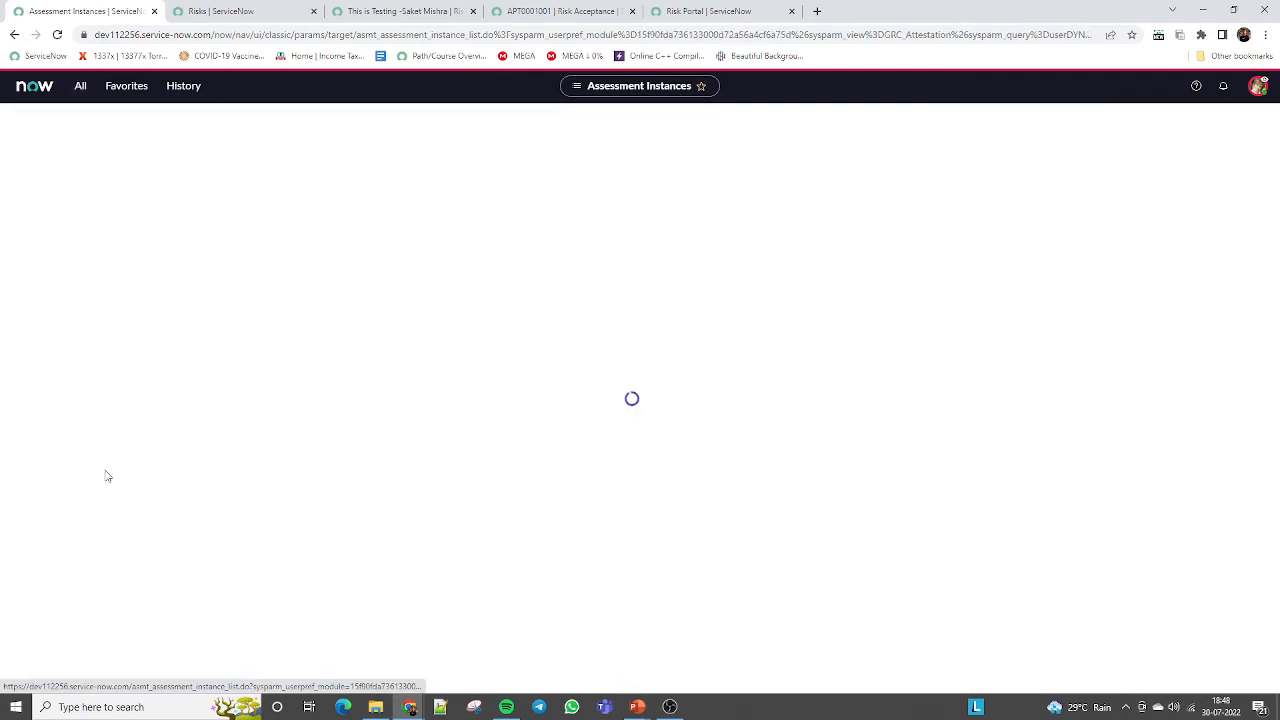
Step: Expand Advanced Risk Assessment and check both My Open Risk Response Tasks and Unassigned Risk Response Tasks
{"action": "left_click", "coordinate": [80, 90]}
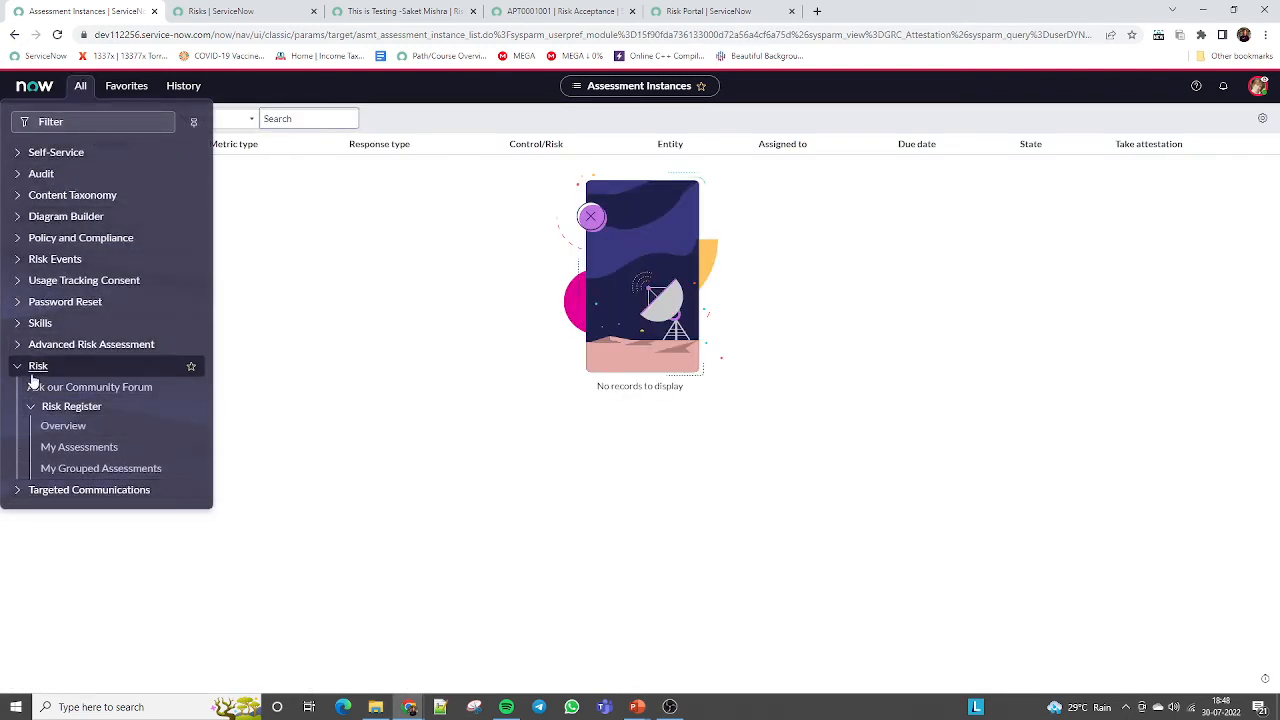
{"action": "left_click", "coordinate": [17, 345]}
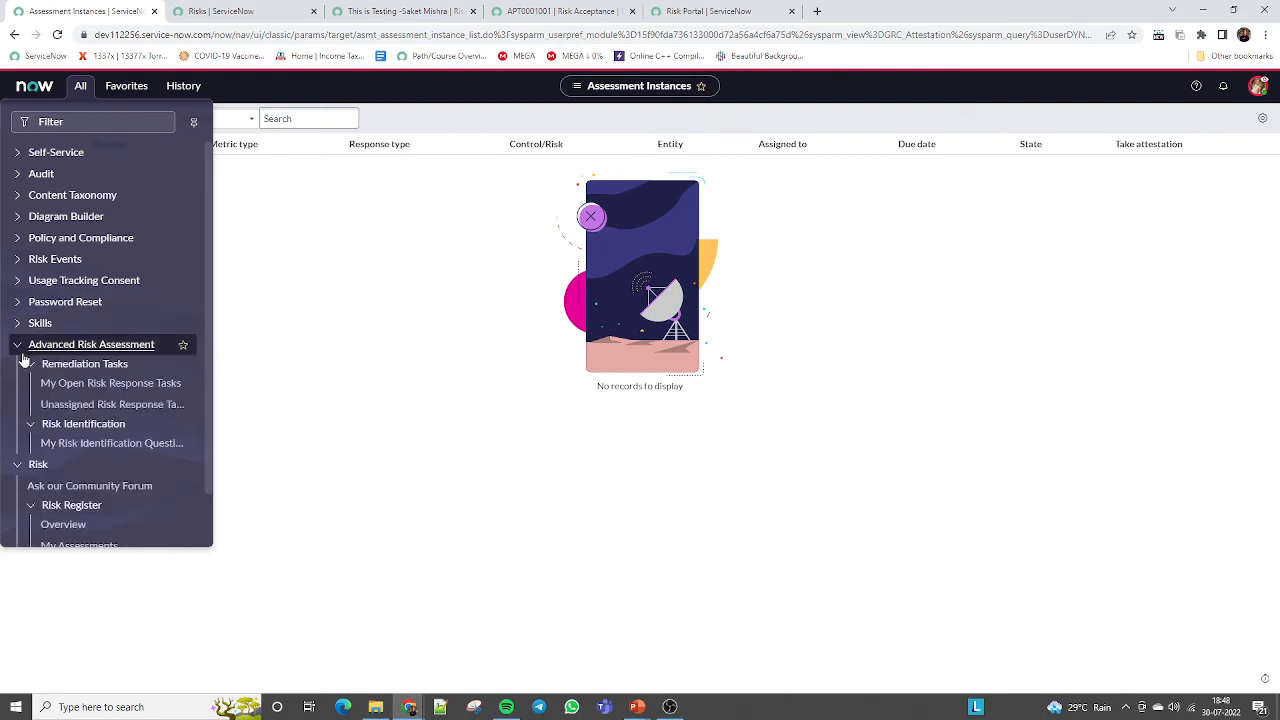
{"action": "left_click", "coordinate": [80, 383]}
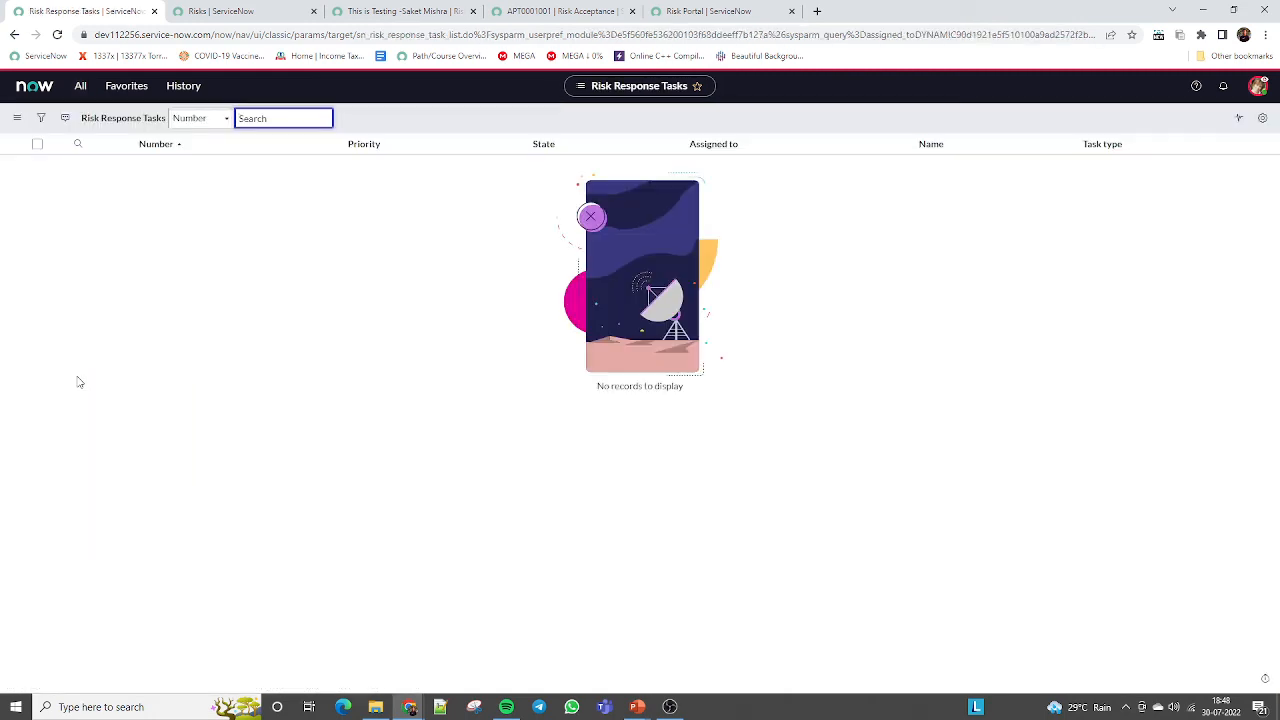
{"action": "left_click", "coordinate": [80, 86]}
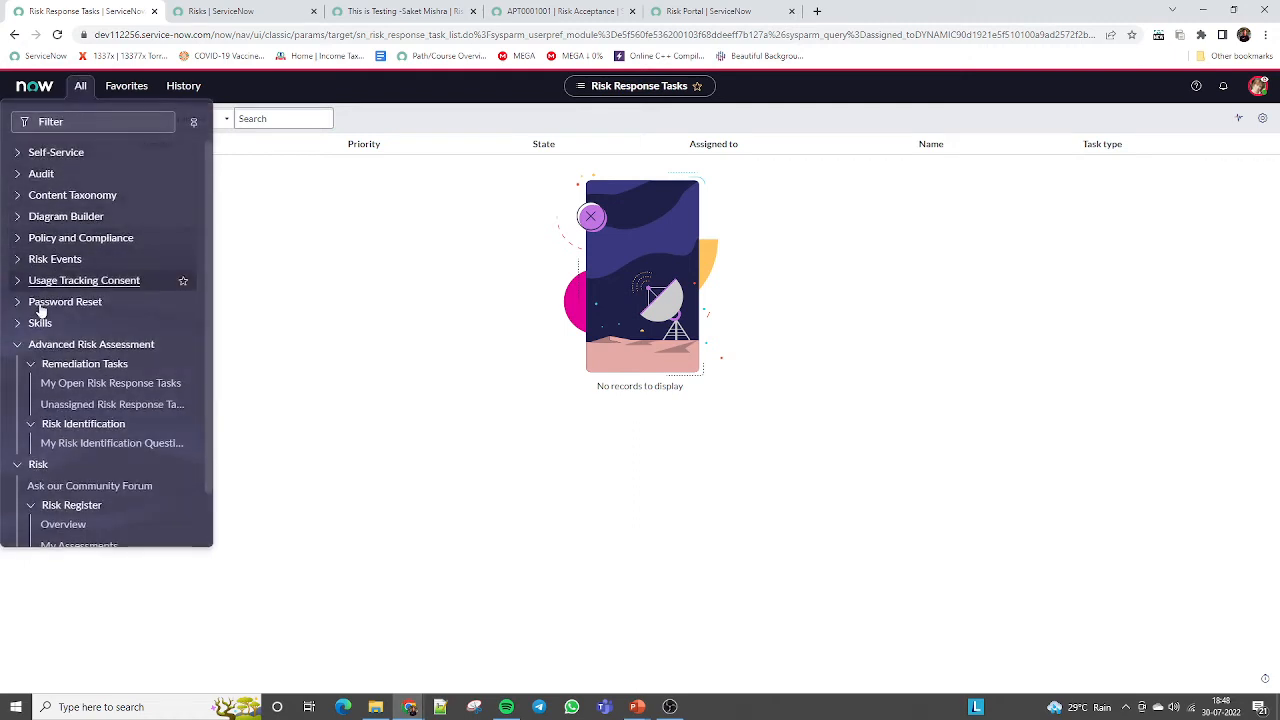
{"action": "left_click", "coordinate": [103, 404]}
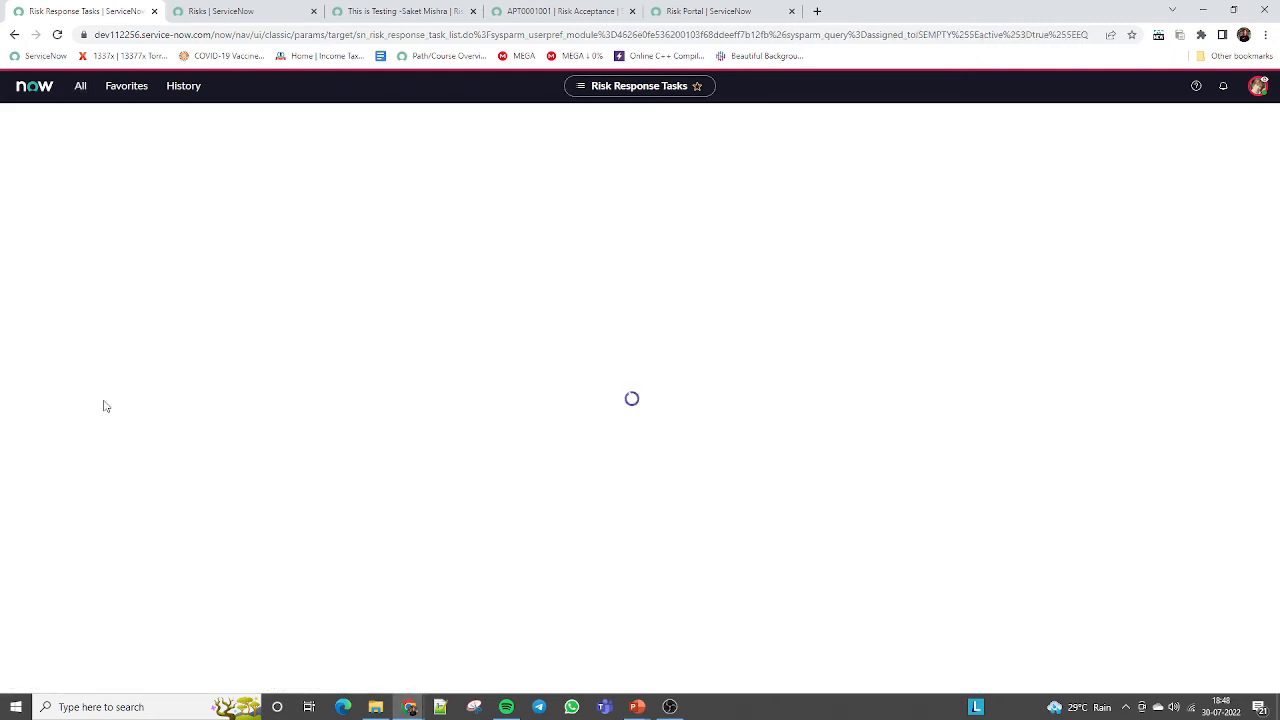
{"action": "left_click", "coordinate": [80, 86]}
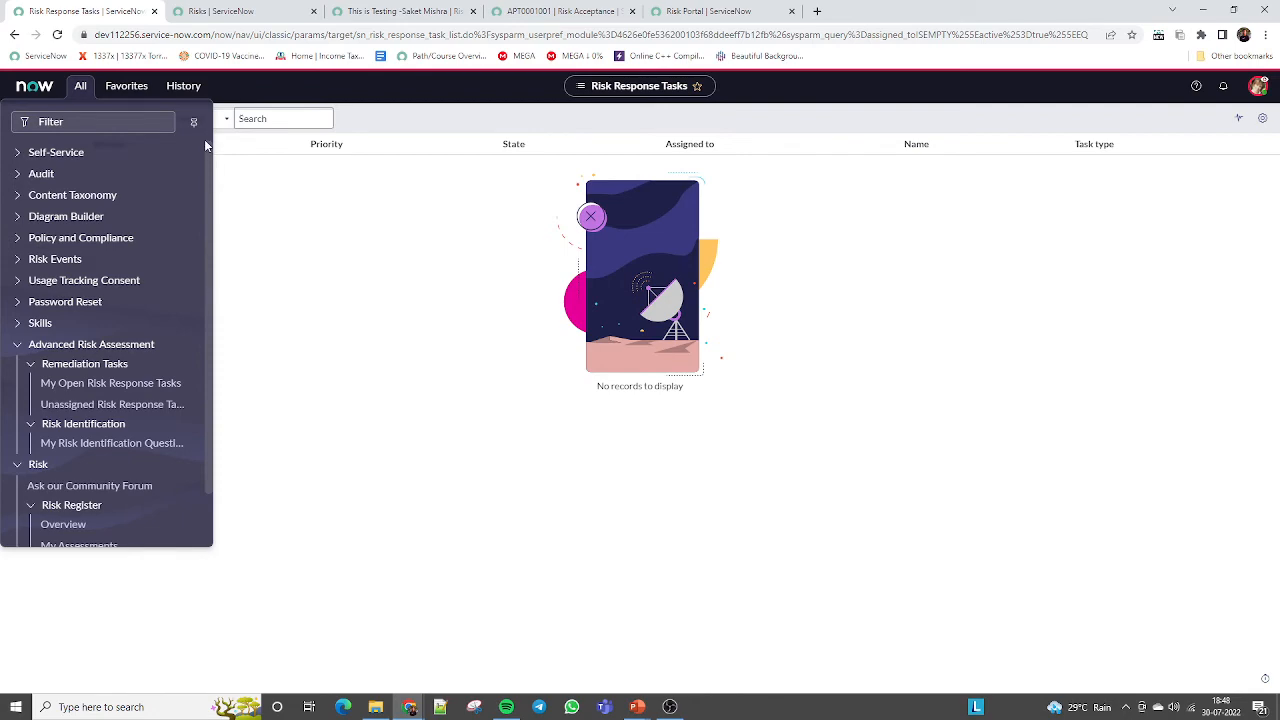
Step: Copy the task number APT0001001 from the Risk Acceptance record
{"action": "left_click", "coordinate": [563, 11]}
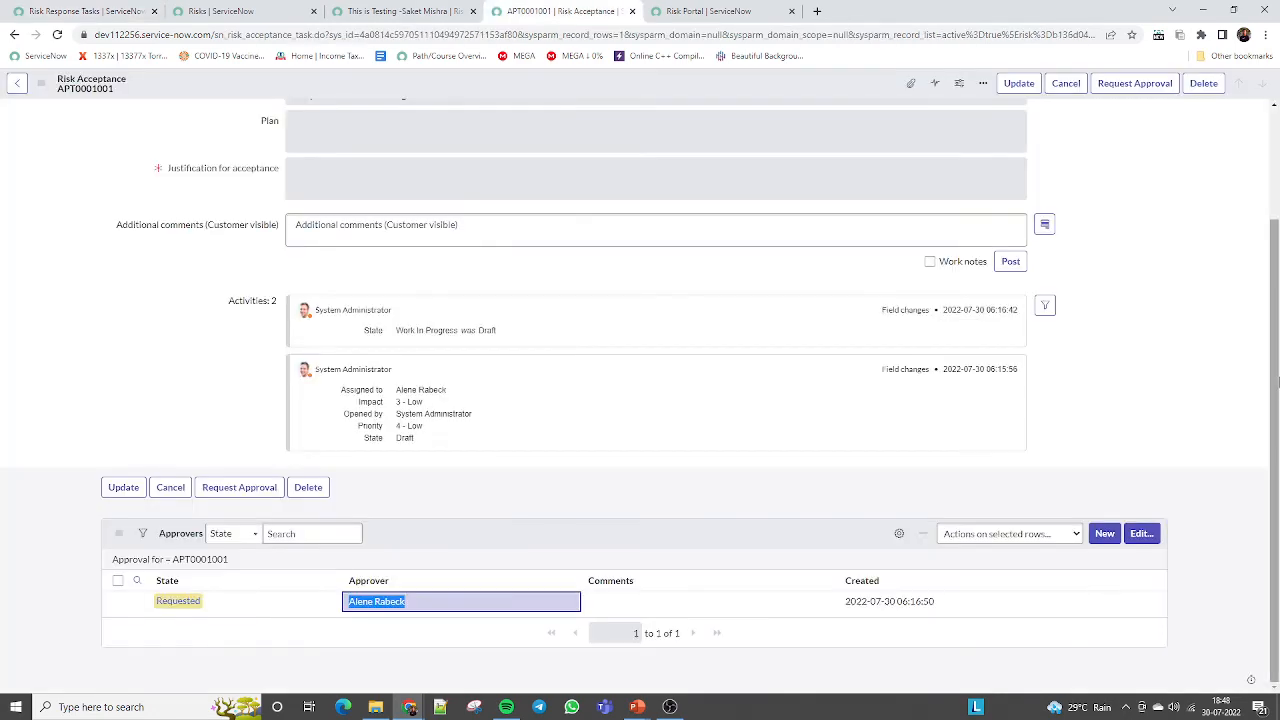
{"action": "scroll", "coordinate": [556, 138], "scroll_direction": "up", "scroll_amount": 2}
{"action": "double_click", "coordinate": [331, 162]}
{"action": "key", "text": "ctrl+c"}
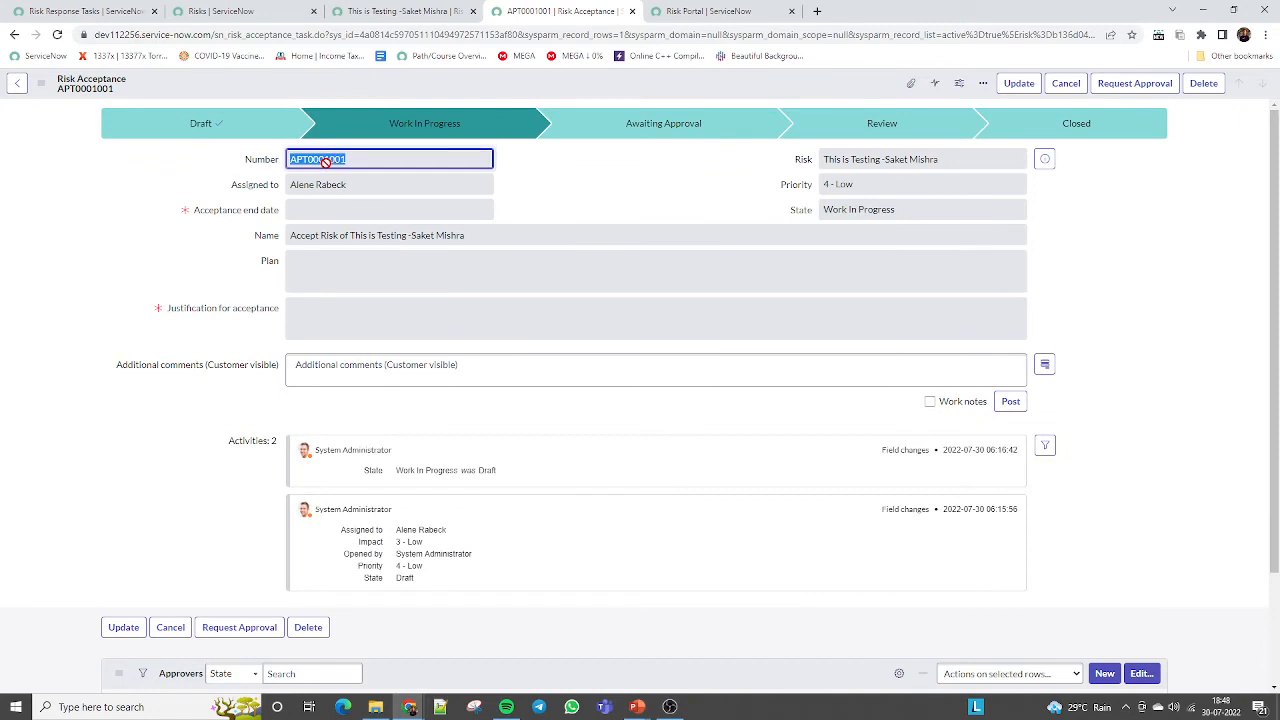
Step: Return to the Risk Response Tasks page, search the modules for the copied task number APT0001001, and clear the filter
{"action": "left_click", "coordinate": [48, 16]}
{"action": "left_click", "coordinate": [1258, 86]}
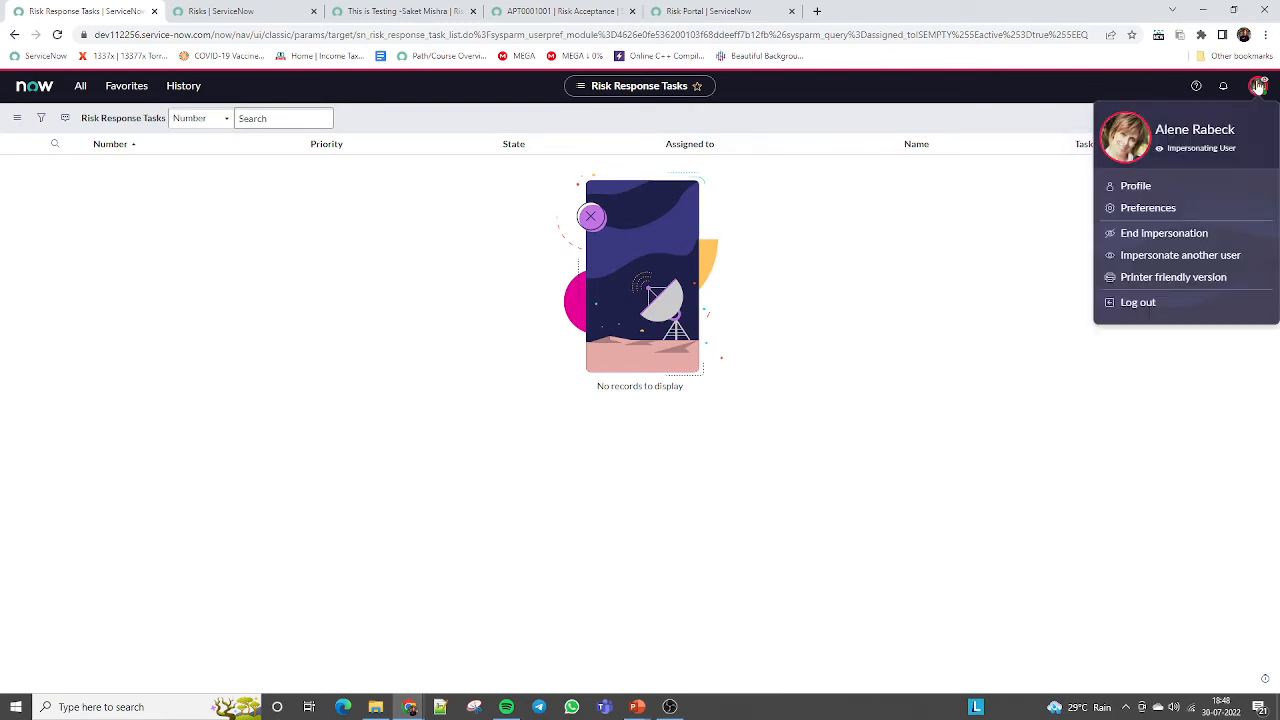
{"action": "left_click", "coordinate": [957, 284]}
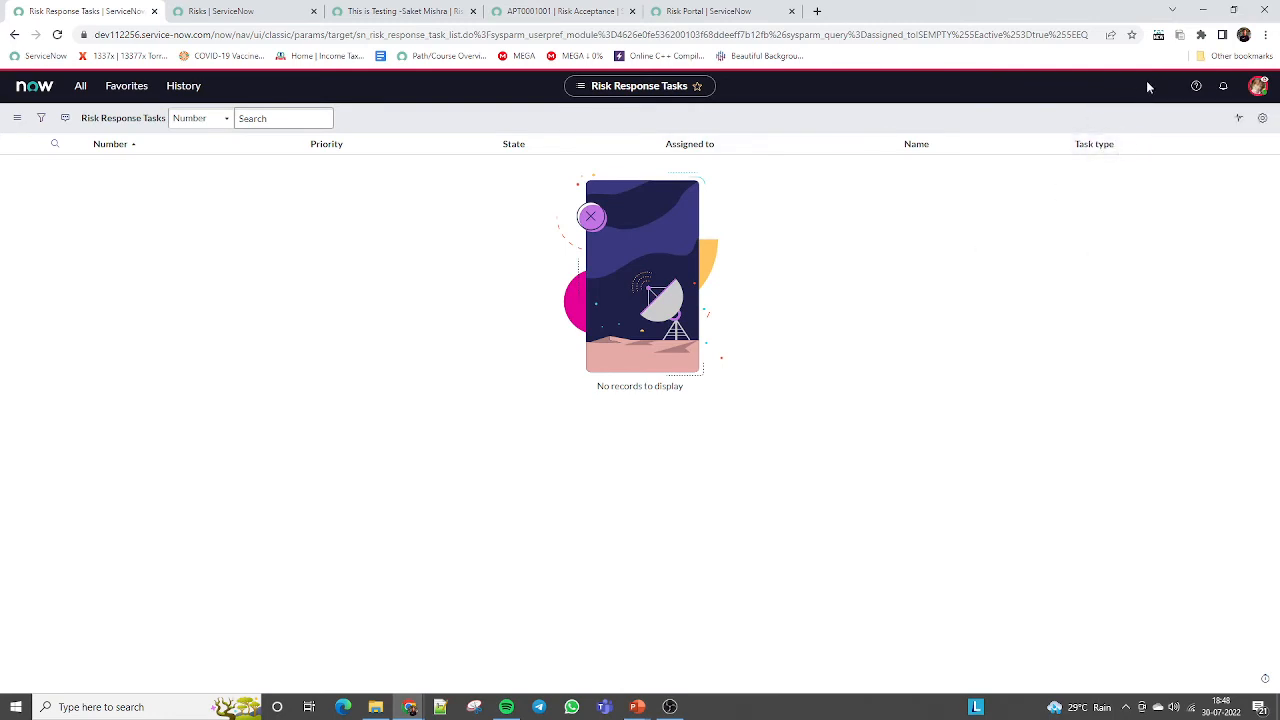
{"action": "left_click", "coordinate": [253, 118]}
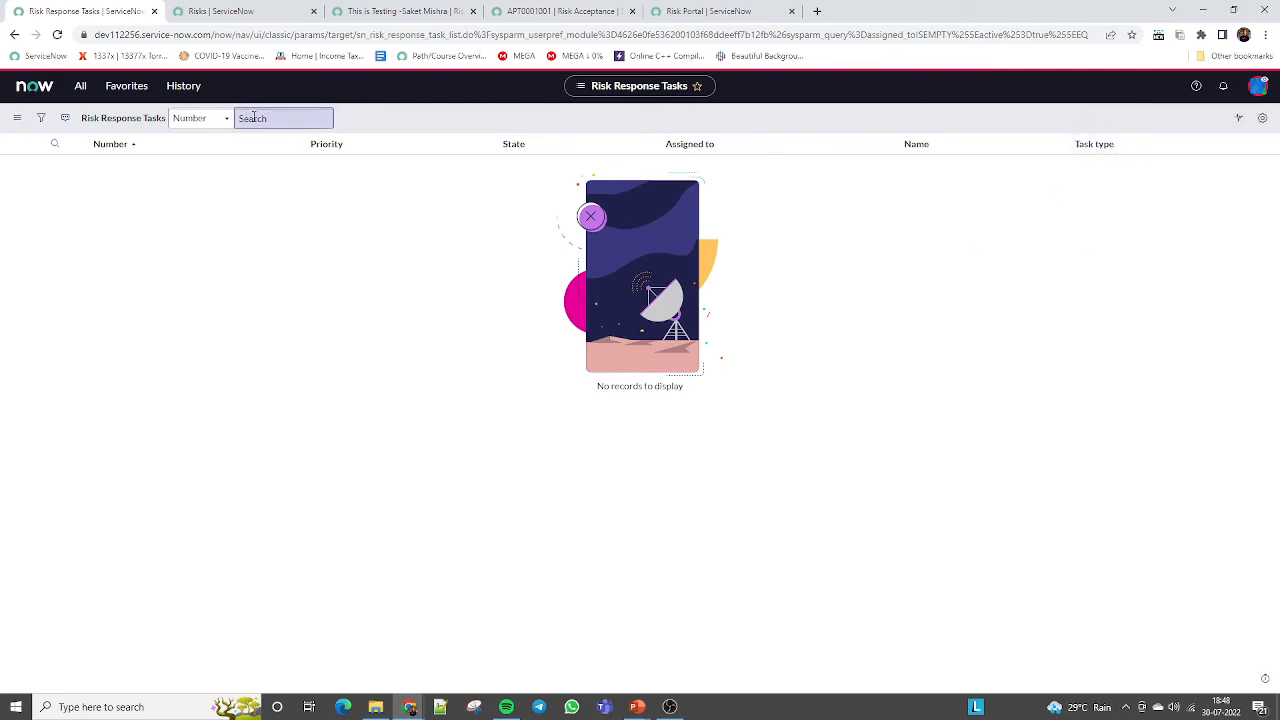
{"action": "left_click", "coordinate": [79, 86]}
{"action": "left_click", "coordinate": [77, 121]}
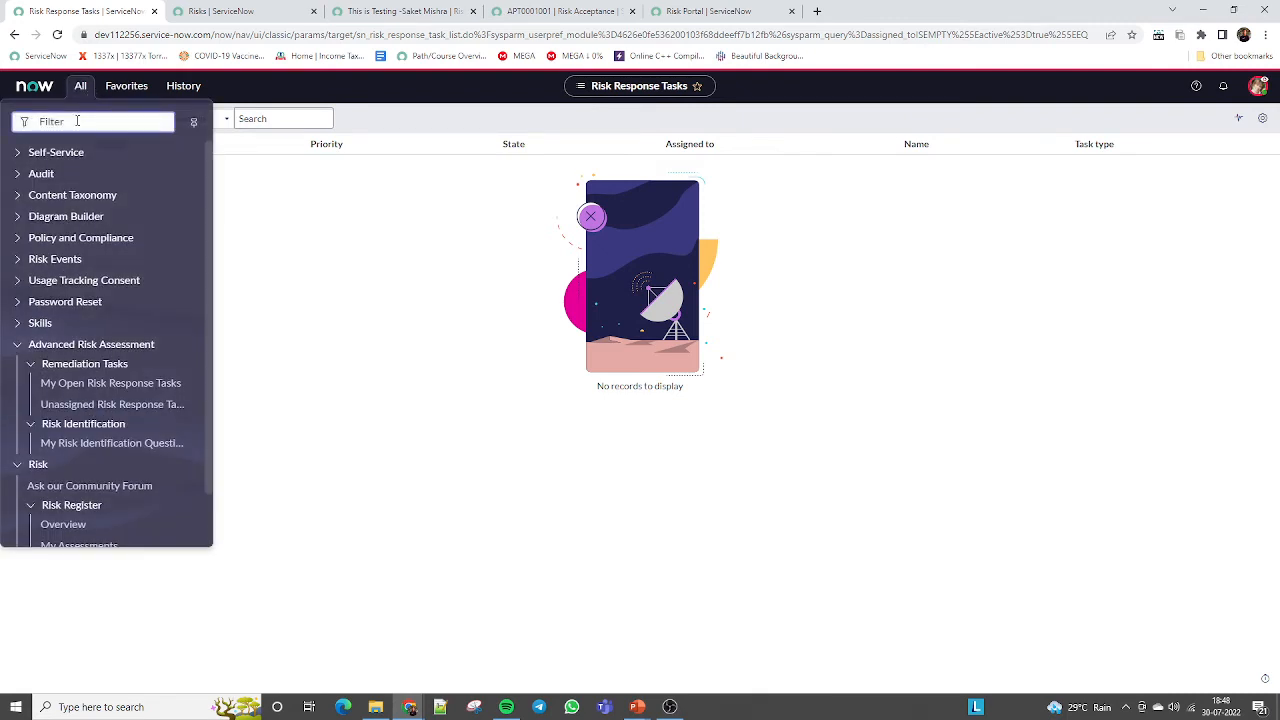
{"action": "key", "text": "ctrl+v"}
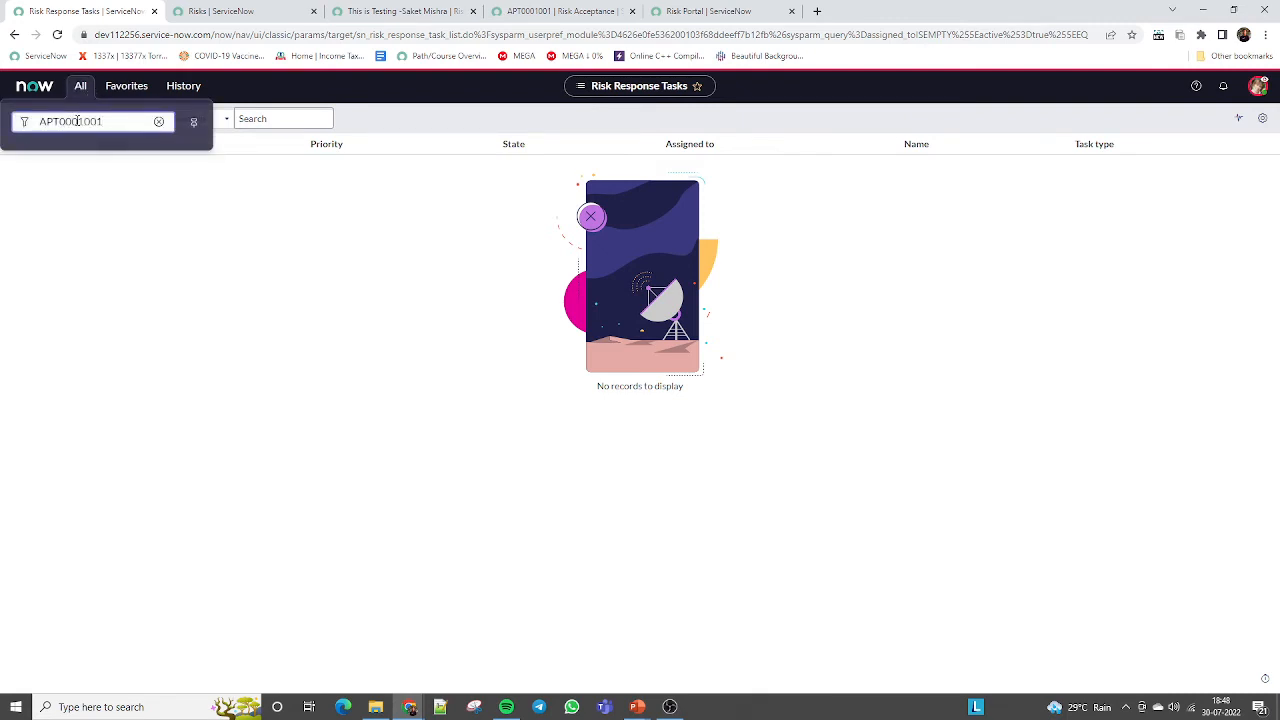
{"action": "key", "text": "ctrl+z"}
Step: Check the risk record's Assessments related list, try viewing the assessment responses, and review the risk's main details
{"action": "left_click", "coordinate": [411, 13]}
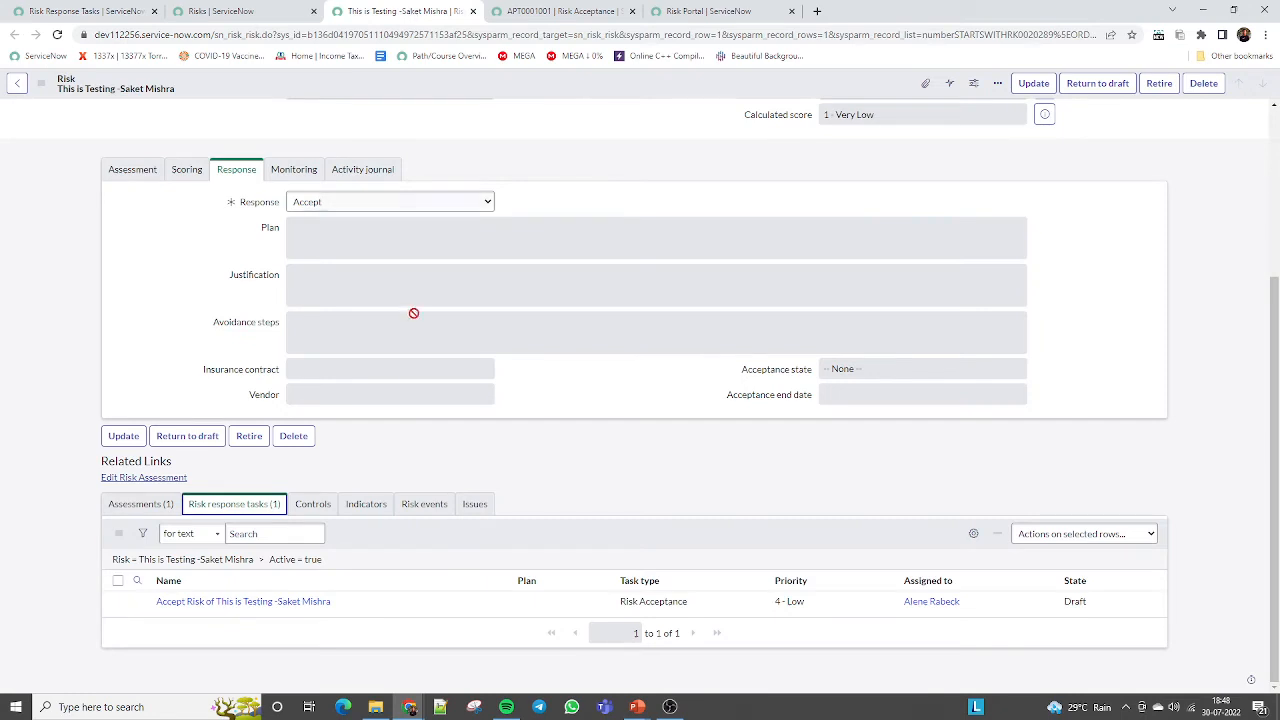
{"action": "left_click", "coordinate": [243, 537]}
{"action": "left_click", "coordinate": [145, 505]}
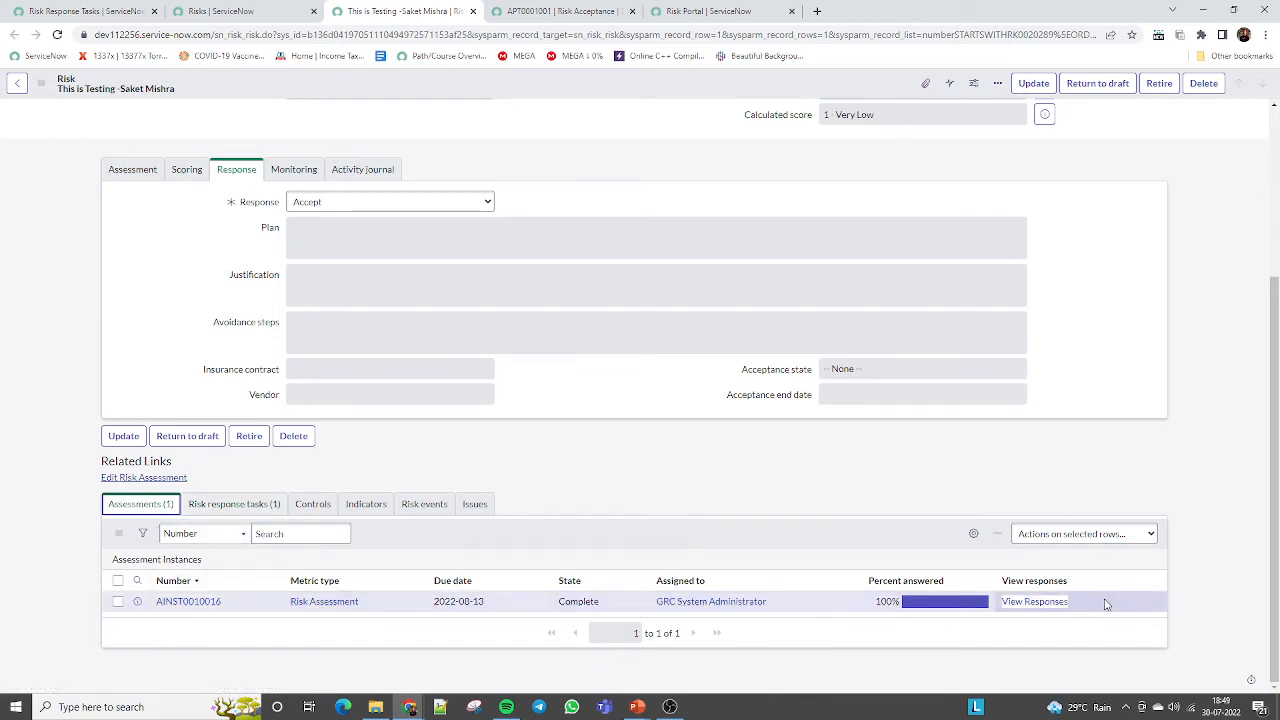
{"action": "left_click", "coordinate": [1036, 603]}
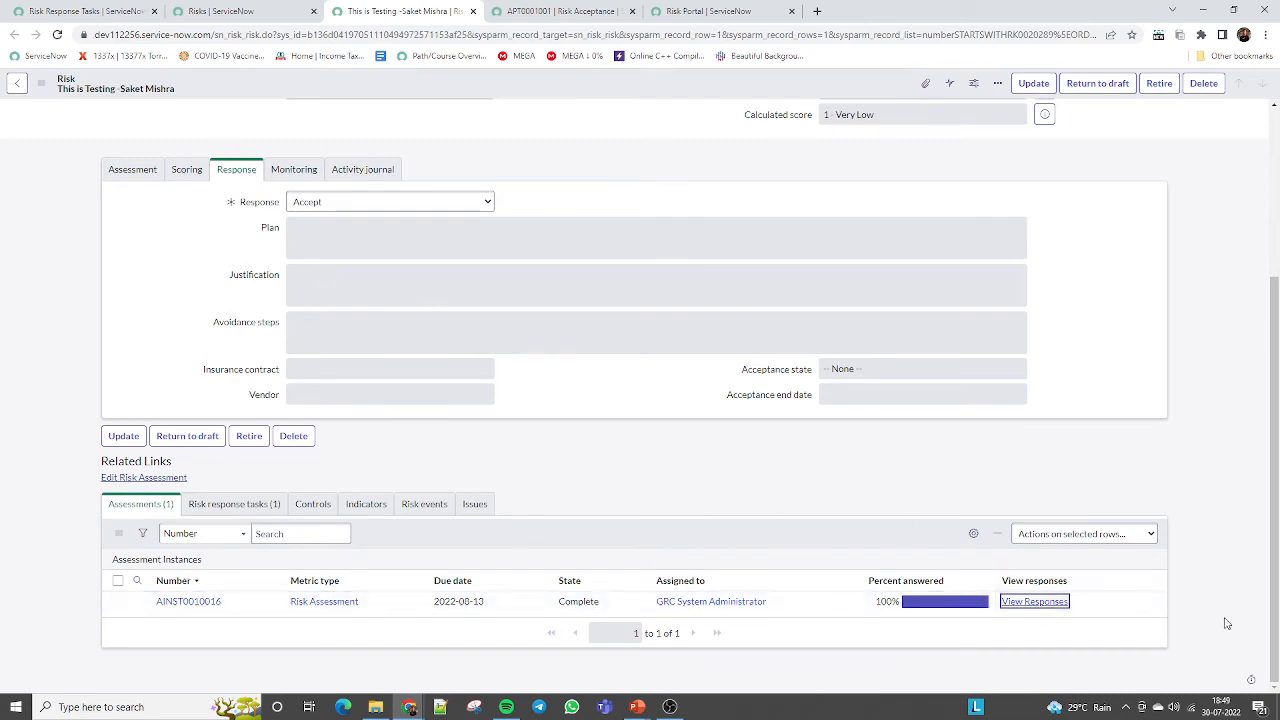
{"action": "scroll", "coordinate": [1277, 484], "scroll_direction": "up", "scroll_amount": 3}
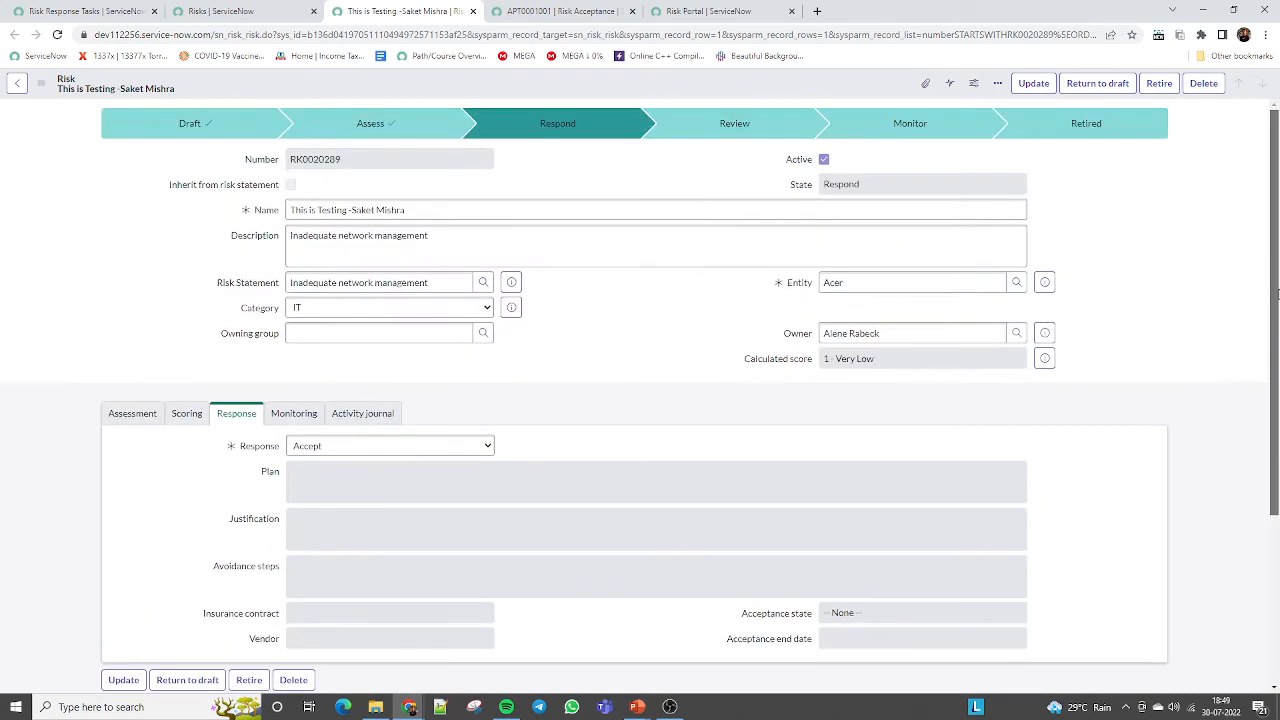
Step: Review the Risk Acceptance task's details, activities and Approvers list
{"action": "left_click", "coordinate": [595, 8]}
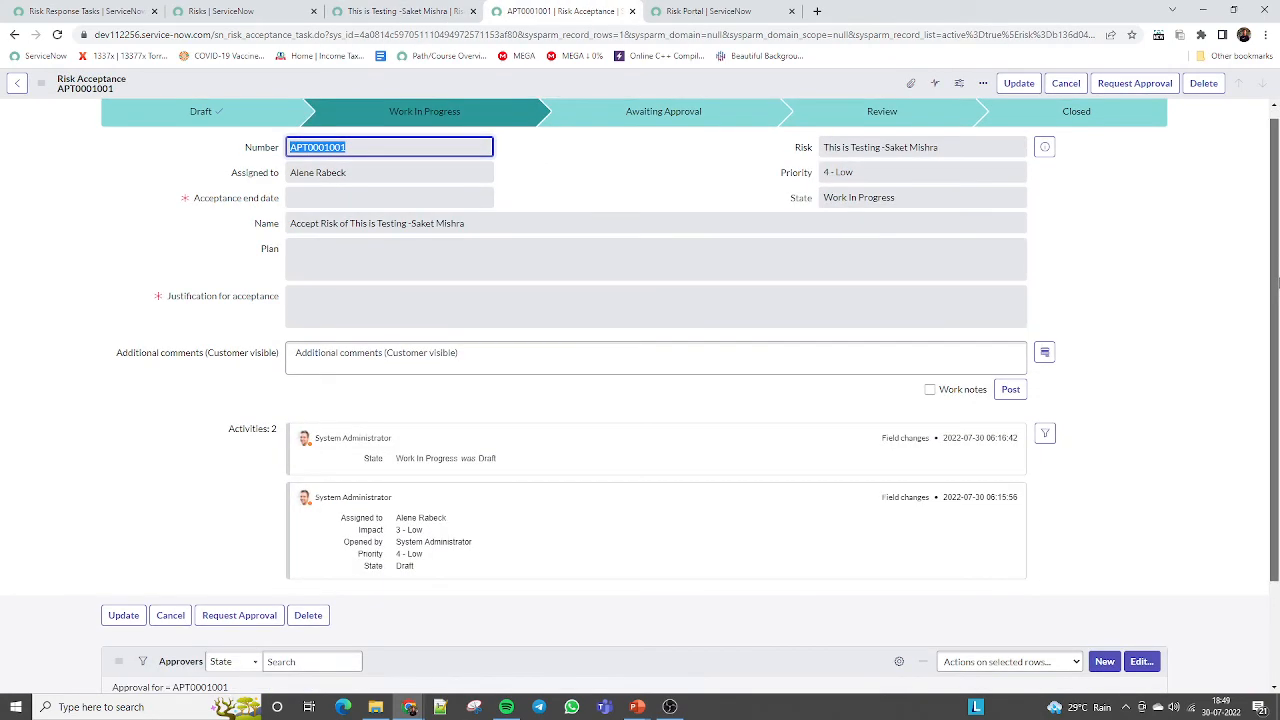
{"action": "scroll", "coordinate": [1264, 411], "scroll_direction": "down", "scroll_amount": 2}
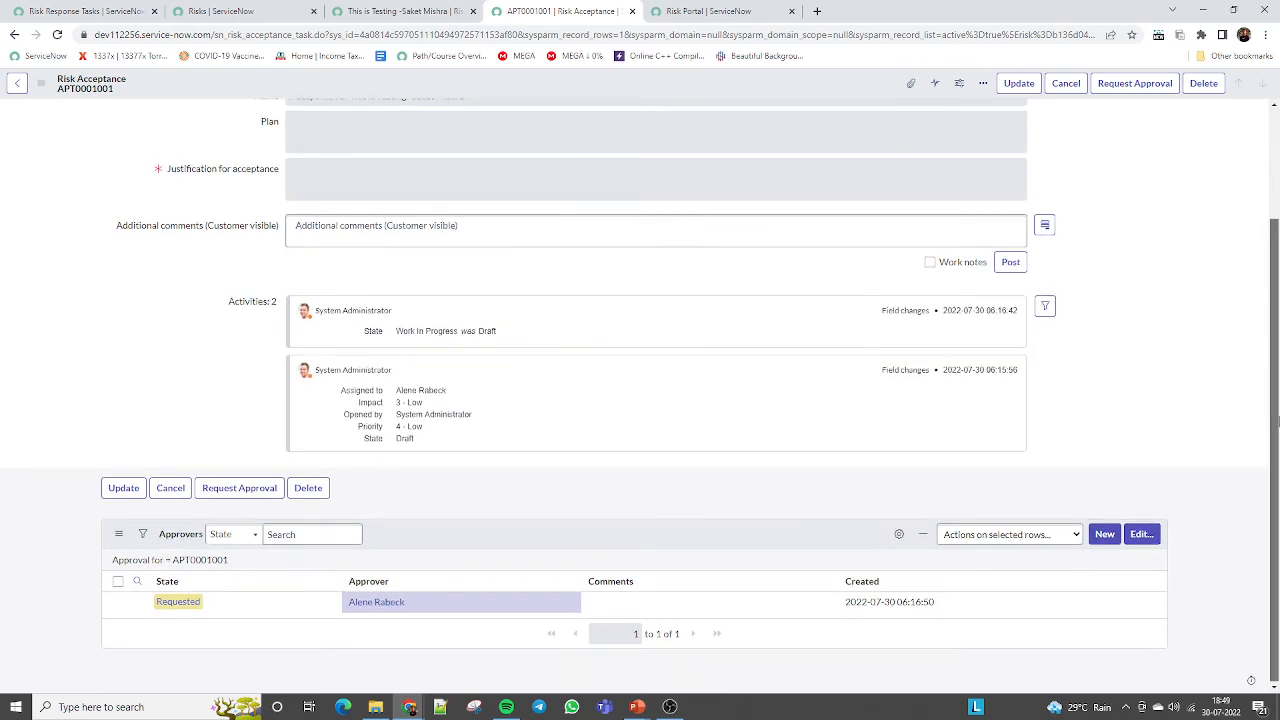
{"action": "scroll", "coordinate": [67, 315], "scroll_direction": "up", "scroll_amount": 2}
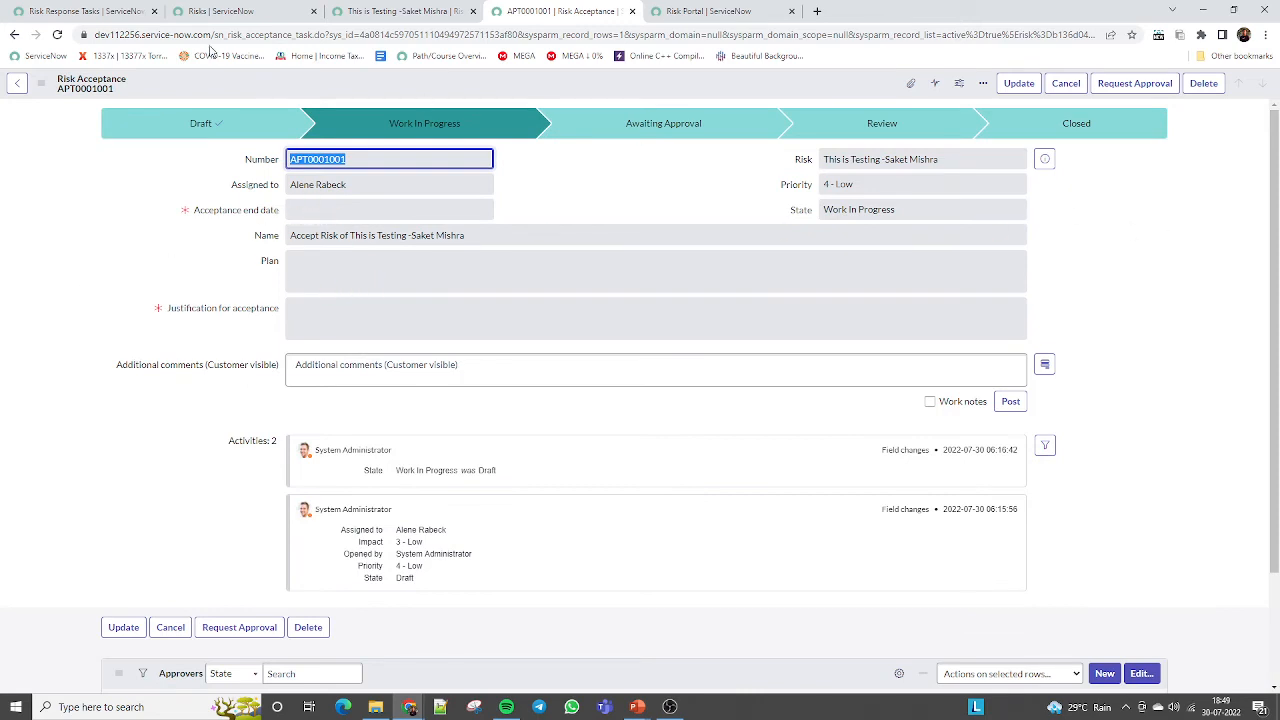
Step: Filter the modules by "acce" on the Risk Response Tasks page, clear the filter, and look through the Self-Service modules
{"action": "left_click", "coordinate": [85, 11]}
{"action": "left_click", "coordinate": [80, 85]}
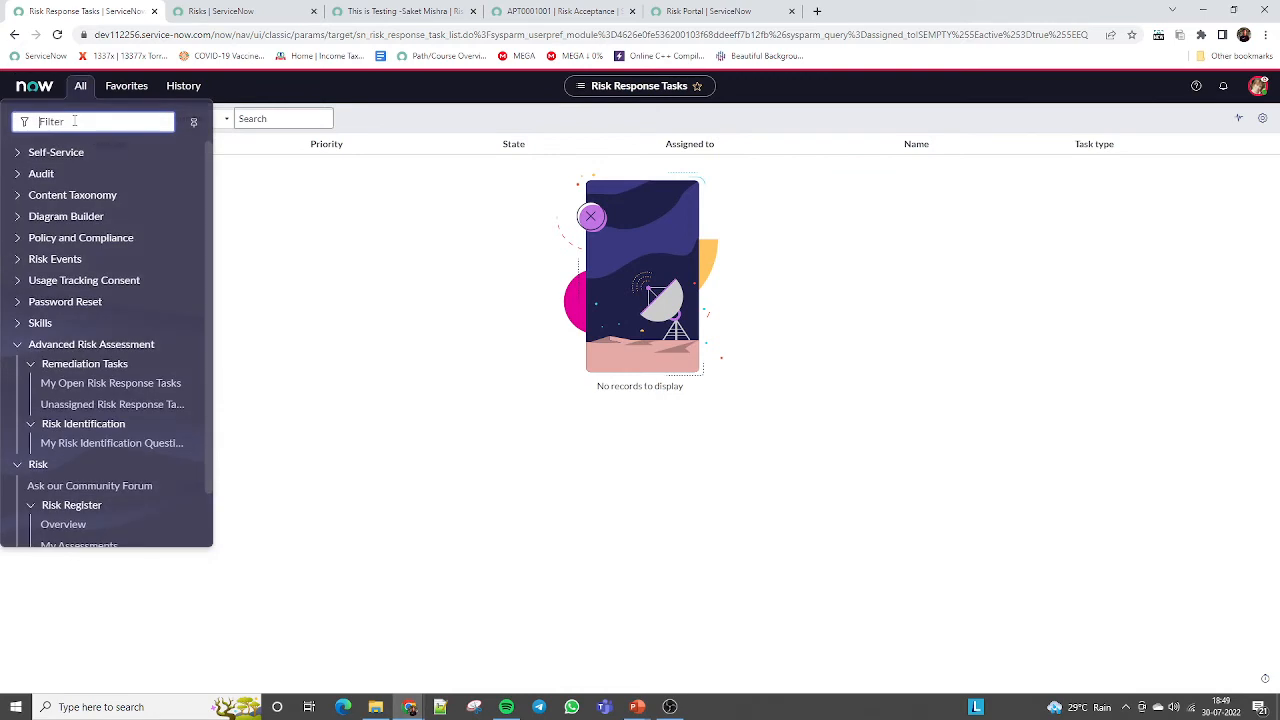
{"action": "type", "text": "acce"}
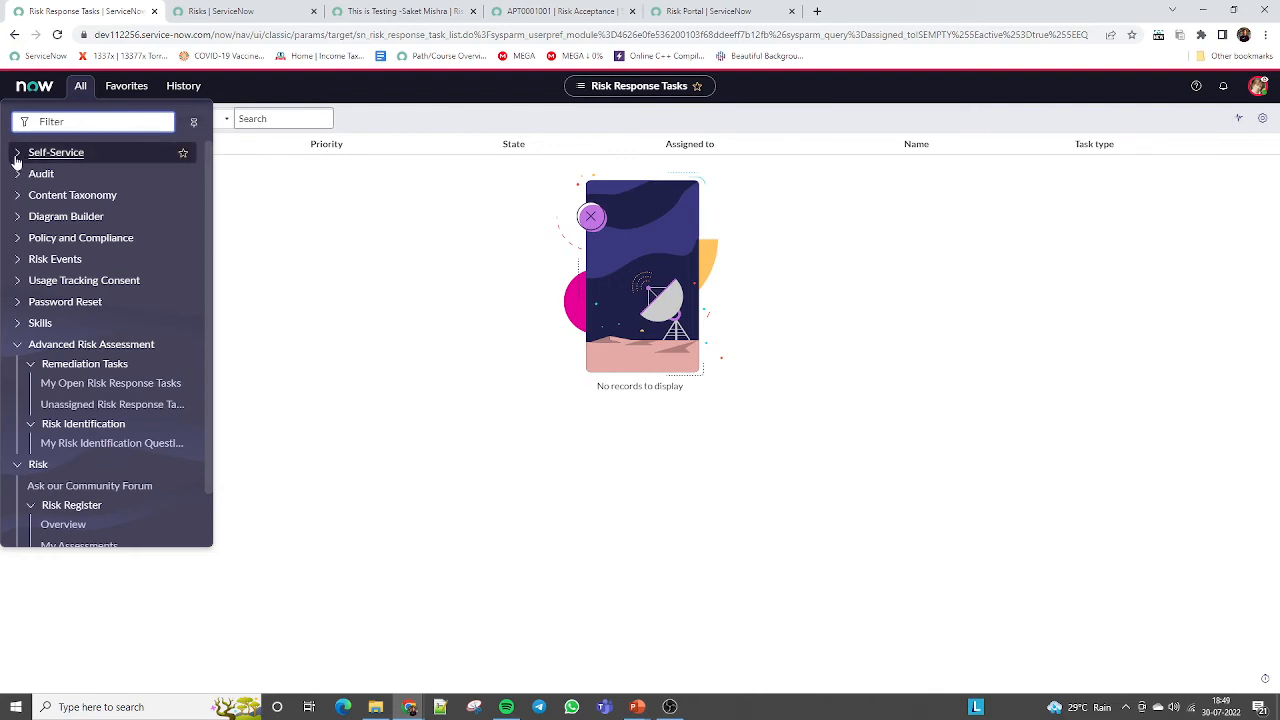
{"action": "left_click", "coordinate": [20, 157]}
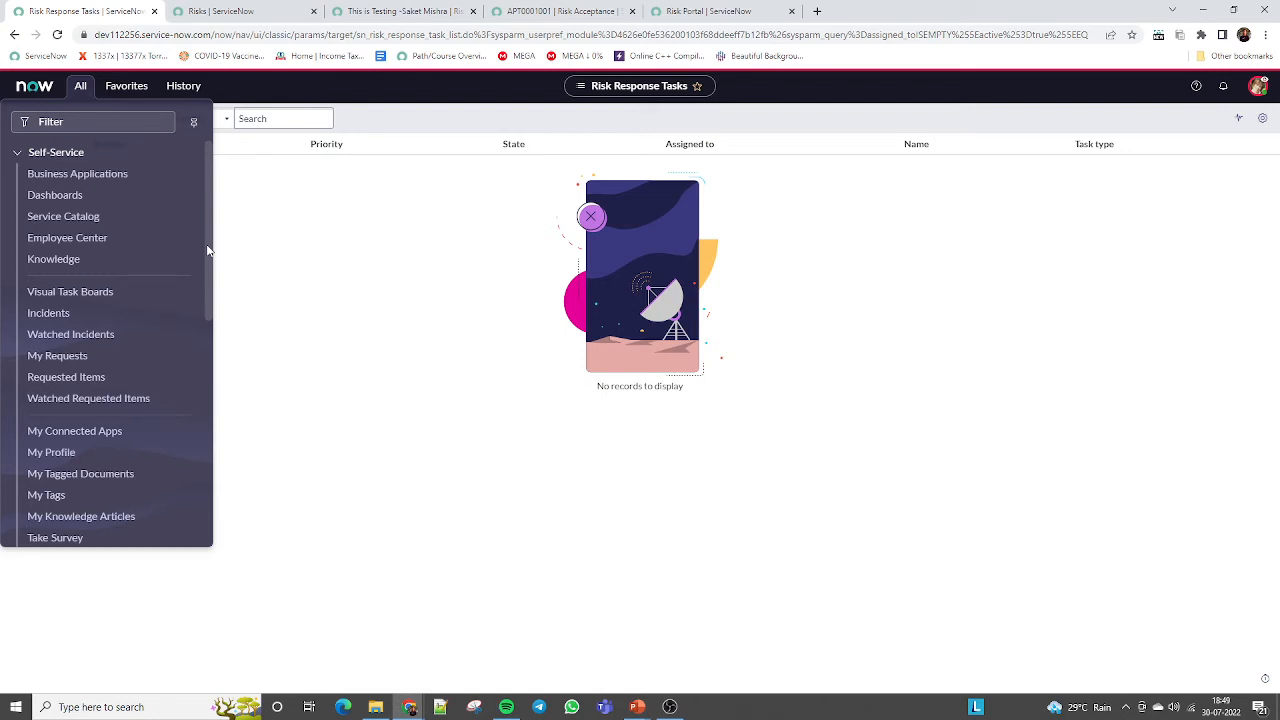
Step: Check the Risk Portal page, re-examine the Risk Acceptance task, and return to the Risk Response Tasks list
{"action": "left_click", "coordinate": [670, 10]}
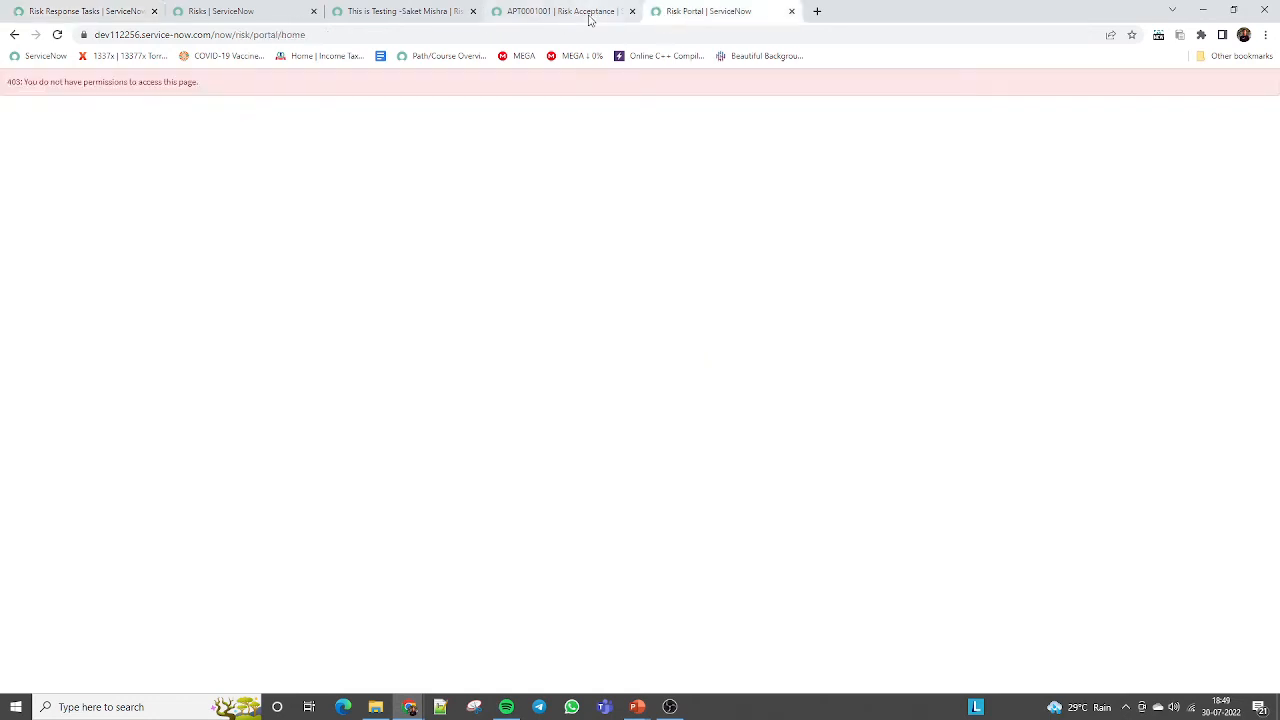
{"action": "left_click", "coordinate": [560, 17]}
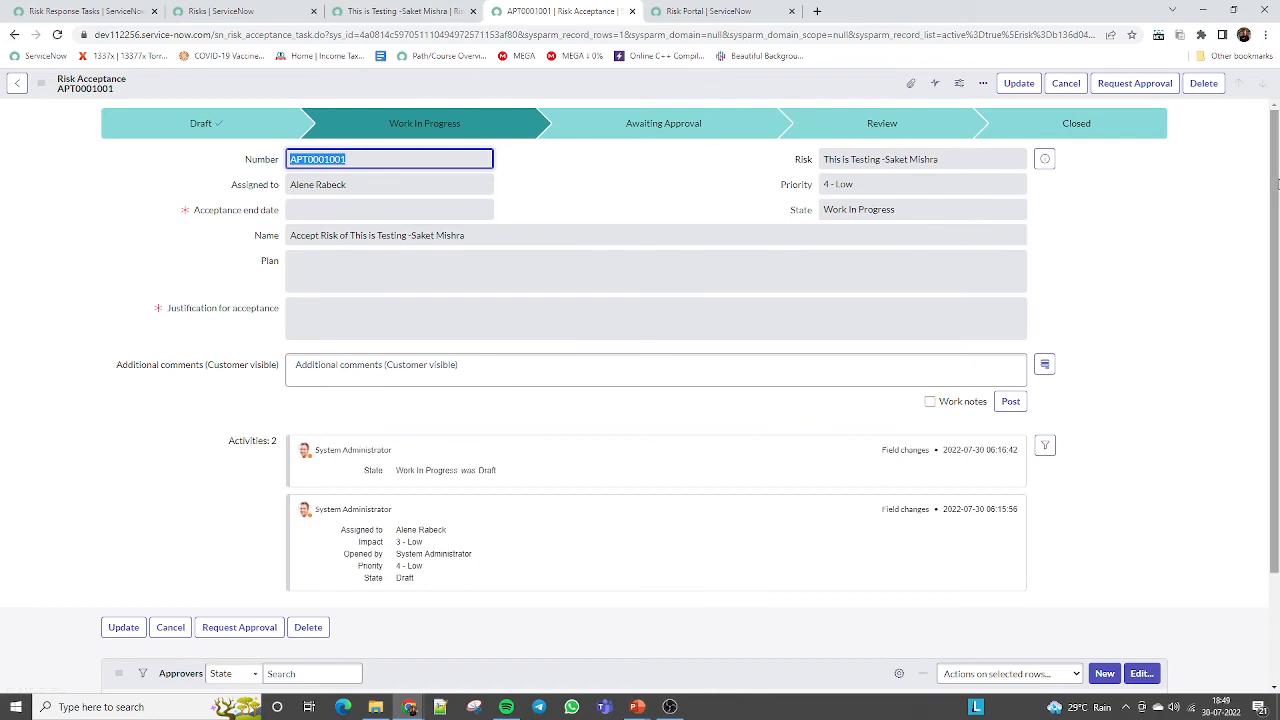
{"action": "left_click_drag", "start_coordinate": [1277, 183], "coordinate": [1275, 284]}
{"action": "scroll", "coordinate": [1275, 284], "scroll_direction": "up", "scroll_amount": 5}
{"action": "left_click", "coordinate": [85, 11]}
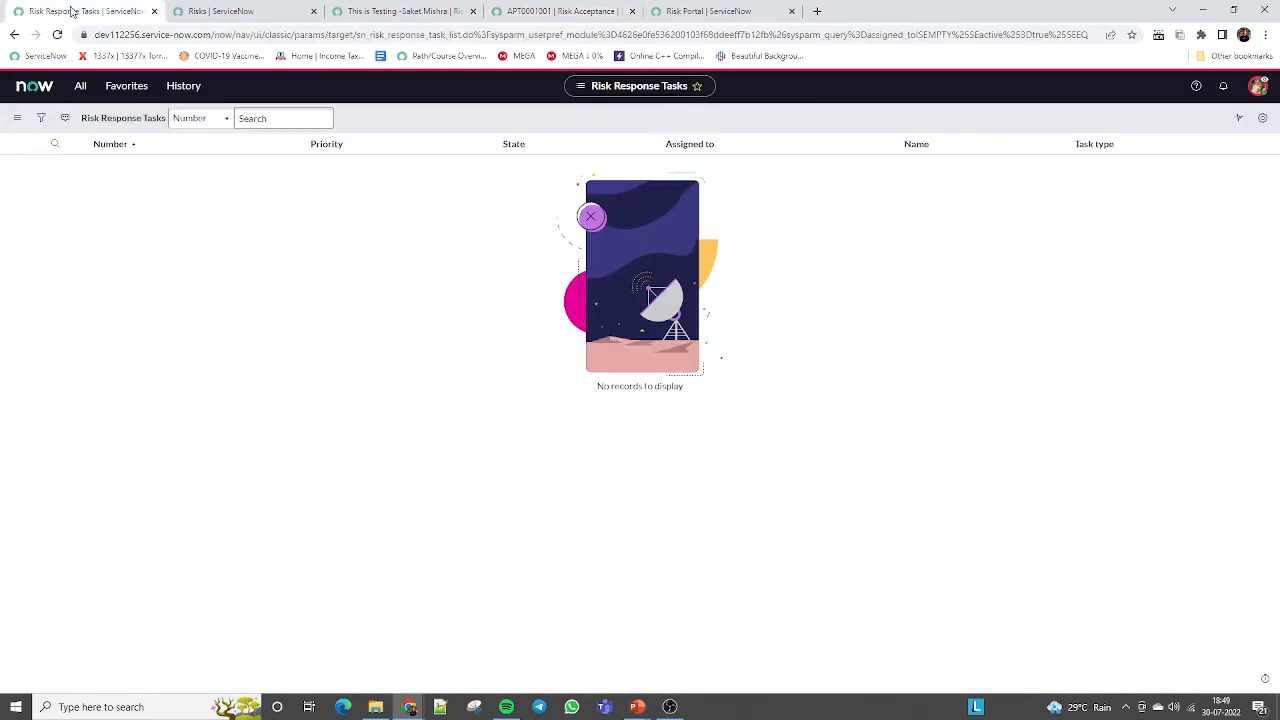
Step: Check the Visual Task Boards page and look through the Self-Service modules again
{"action": "left_click", "coordinate": [80, 86]}
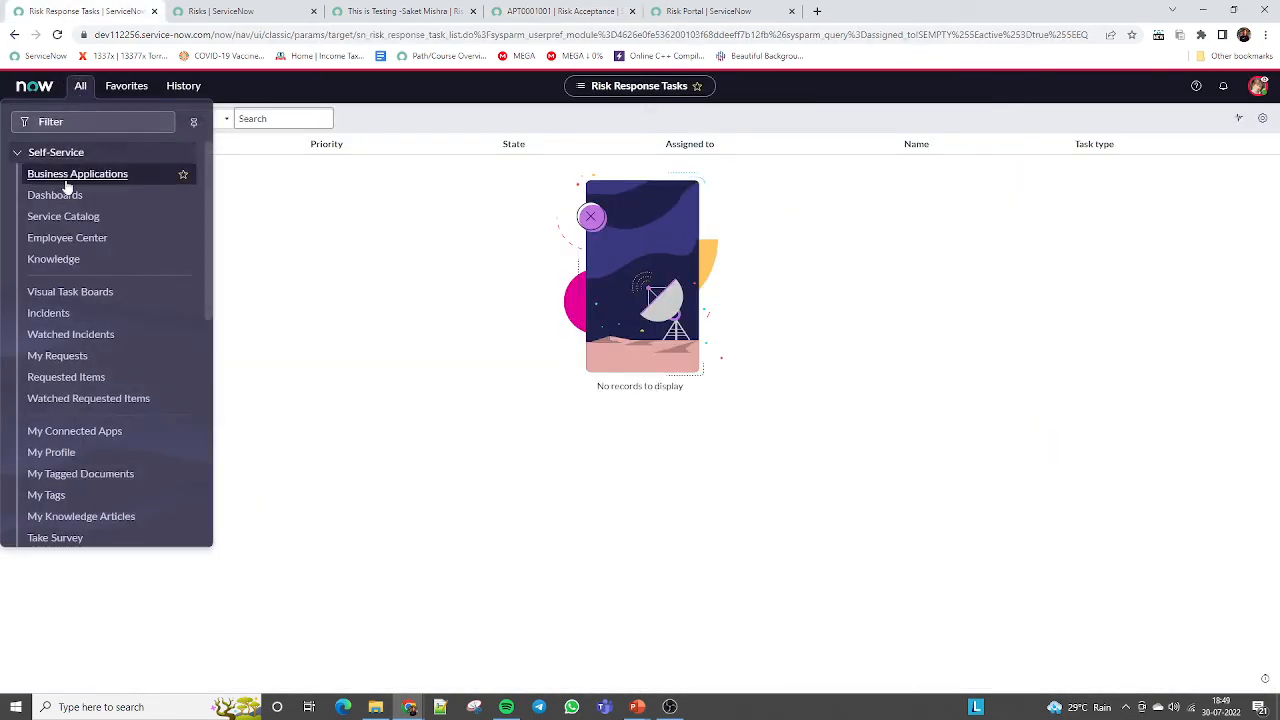
{"action": "left_click", "coordinate": [60, 293]}
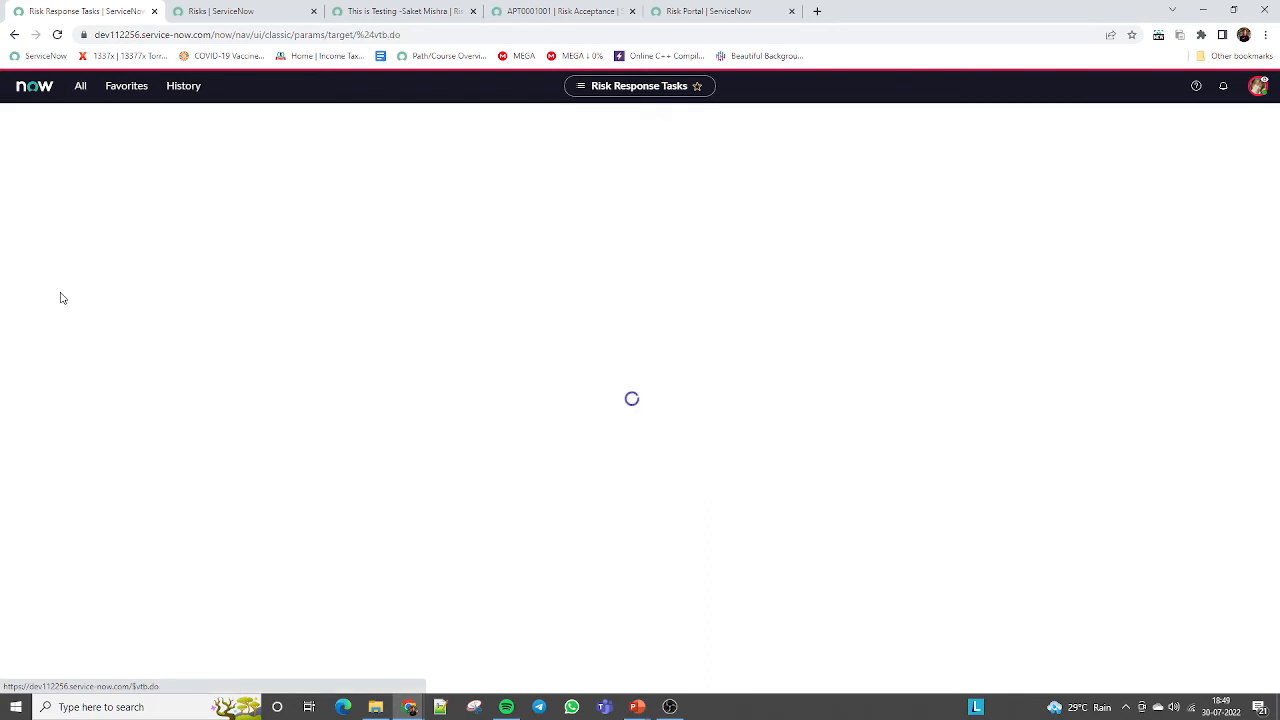
{"action": "left_click", "coordinate": [81, 90]}
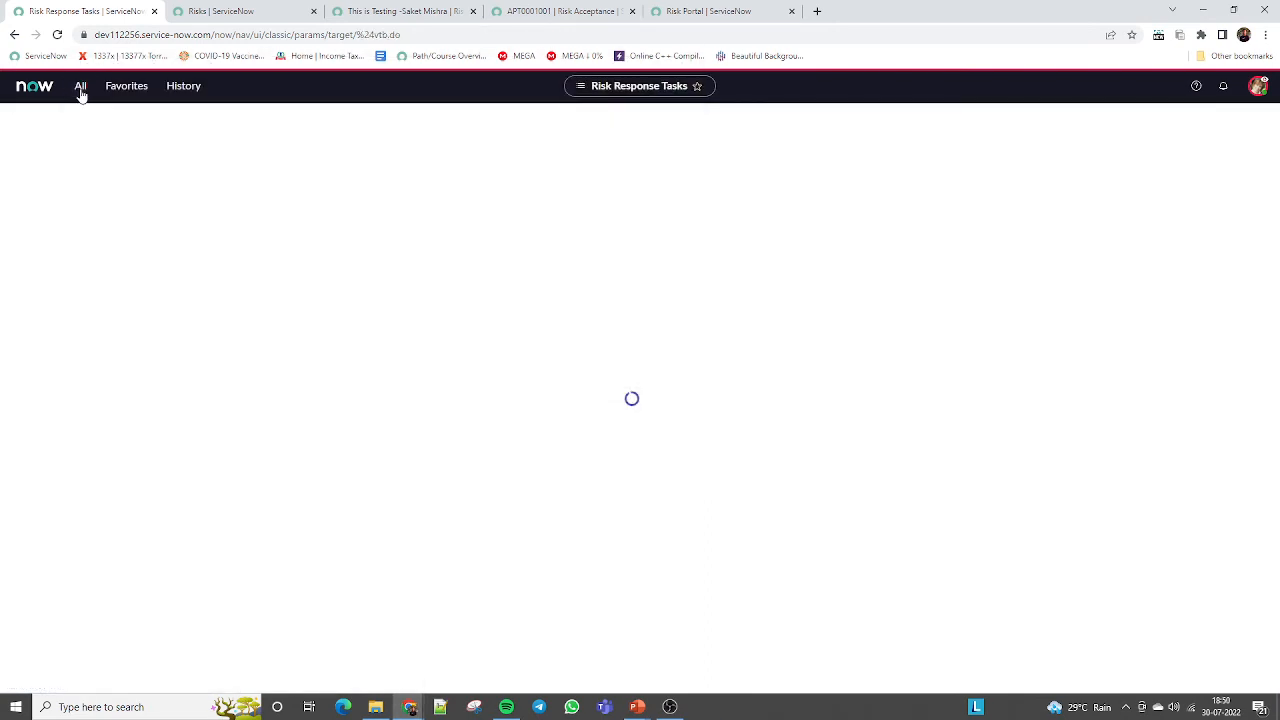
{"action": "left_click", "coordinate": [81, 93]}
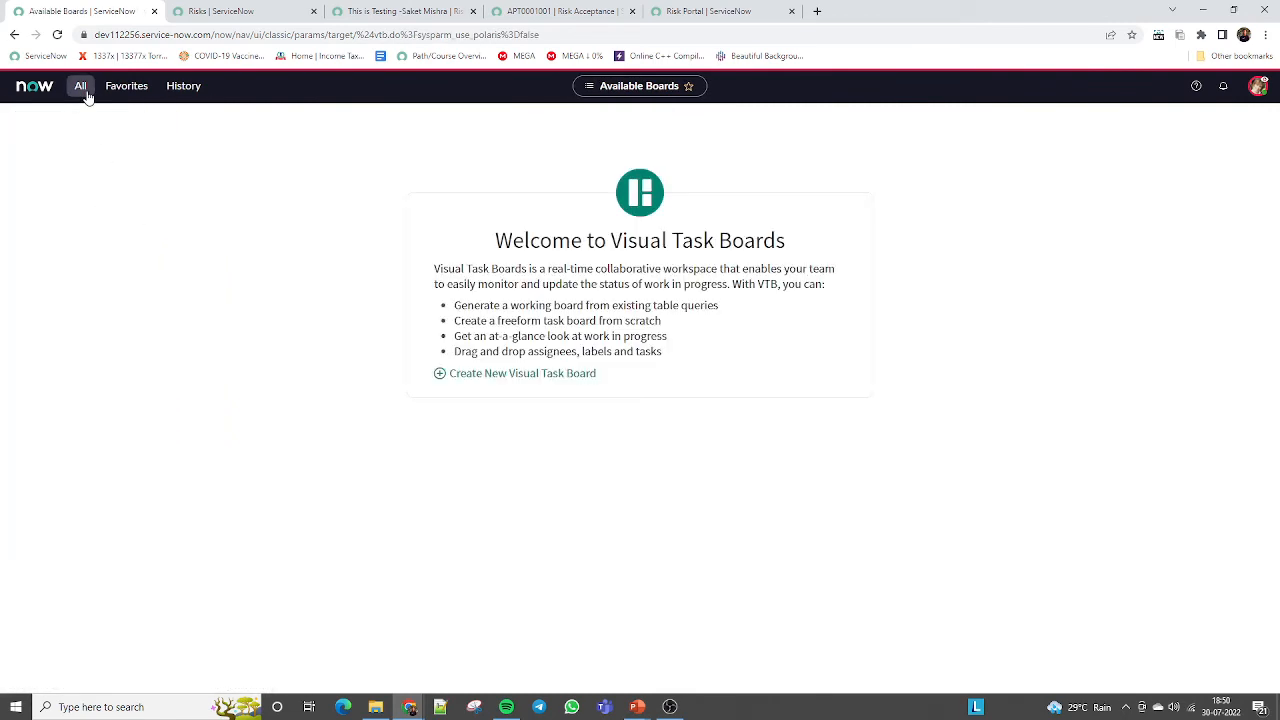
{"action": "left_click", "coordinate": [86, 93]}
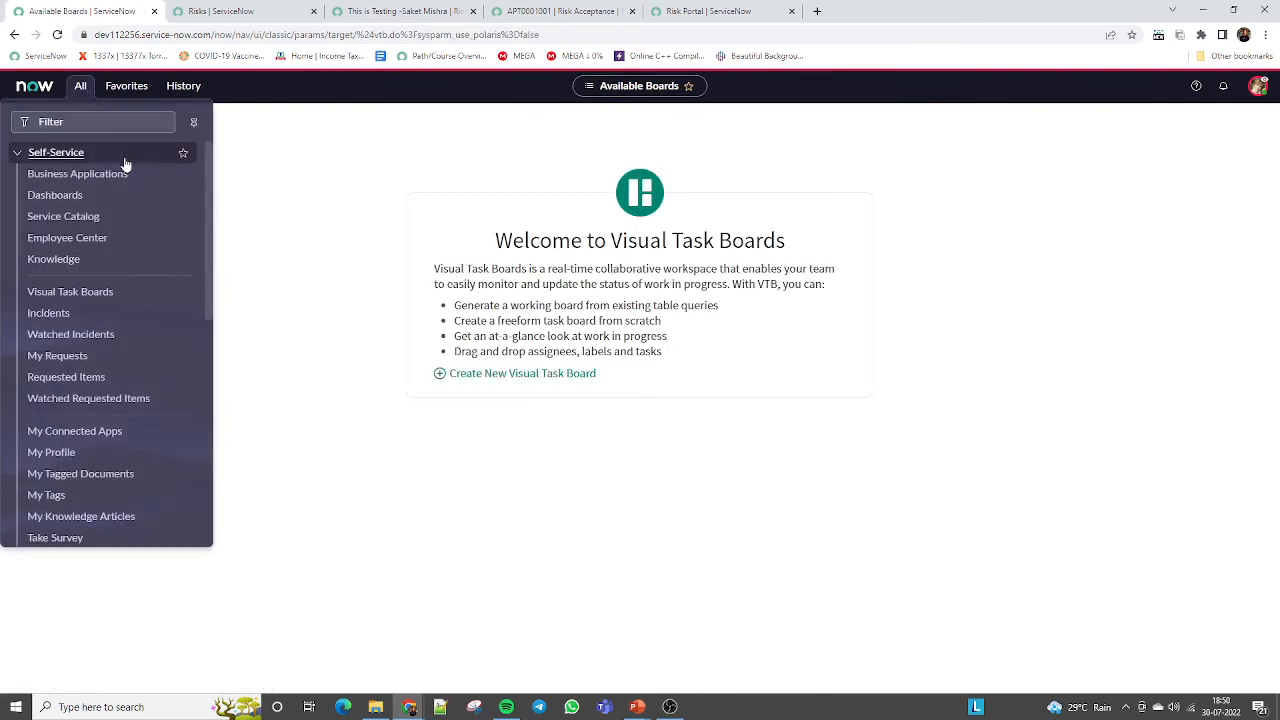
{"action": "left_click_drag", "start_coordinate": [210, 273], "coordinate": [191, 217]}
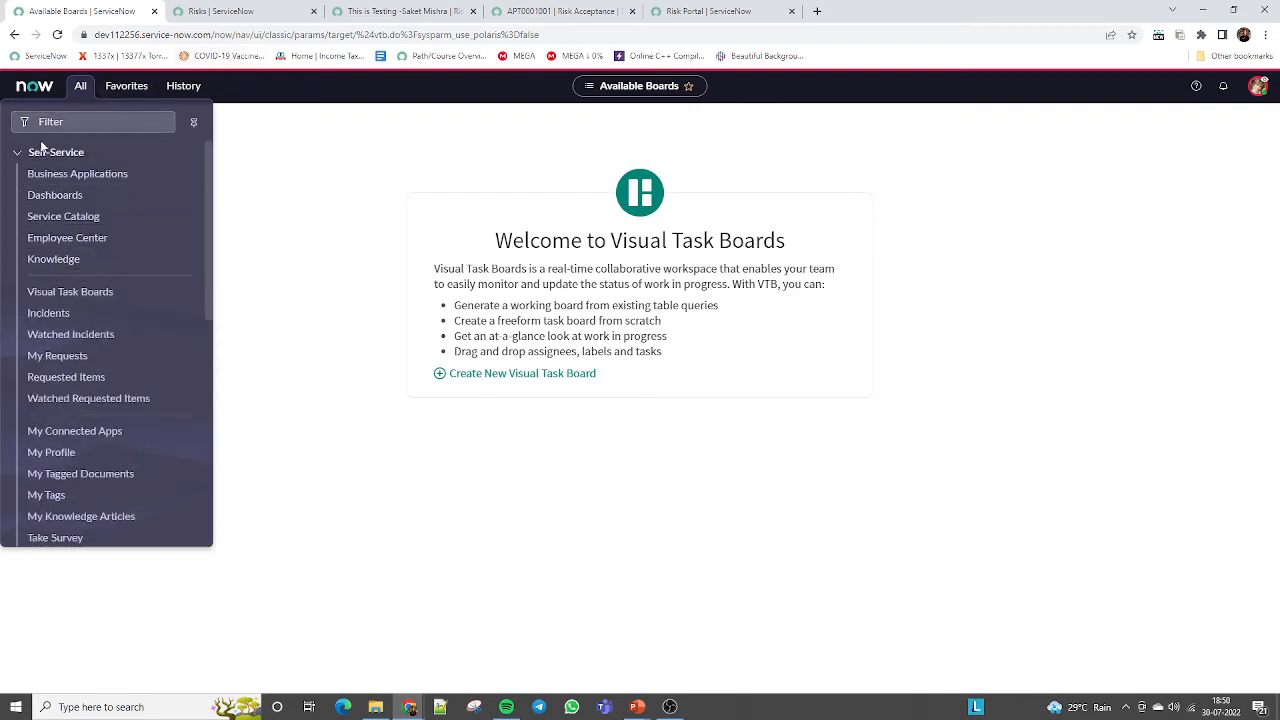
Step: Filter the modules by "My" and check the My Requests list
{"action": "left_click", "coordinate": [77, 122]}
{"action": "type", "text": "M"}
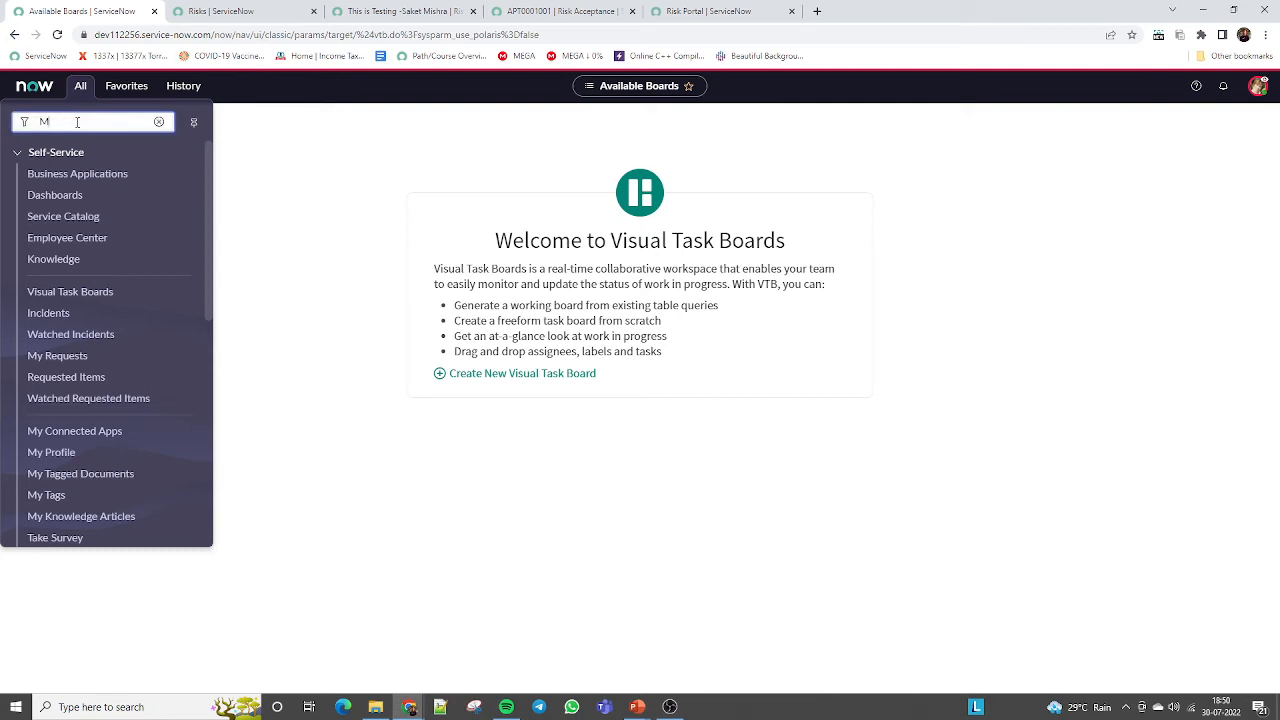
{"action": "type", "text": "y"}
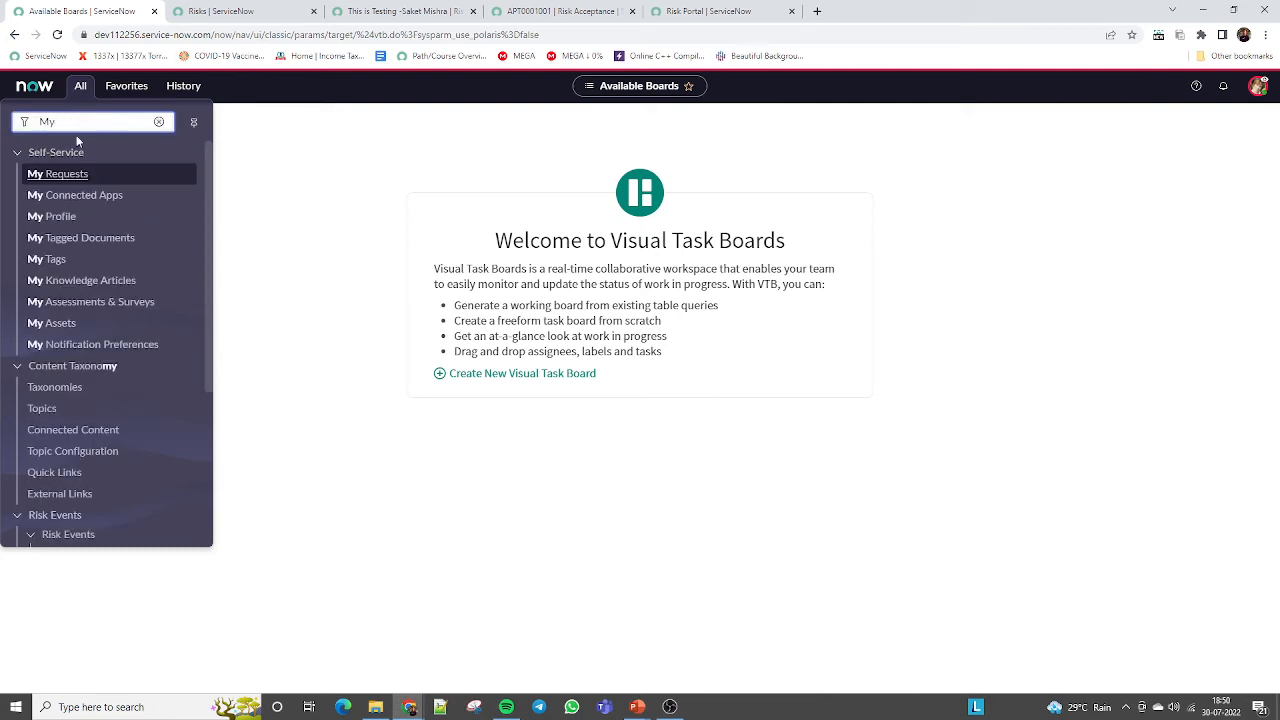
{"action": "left_click", "coordinate": [58, 176]}
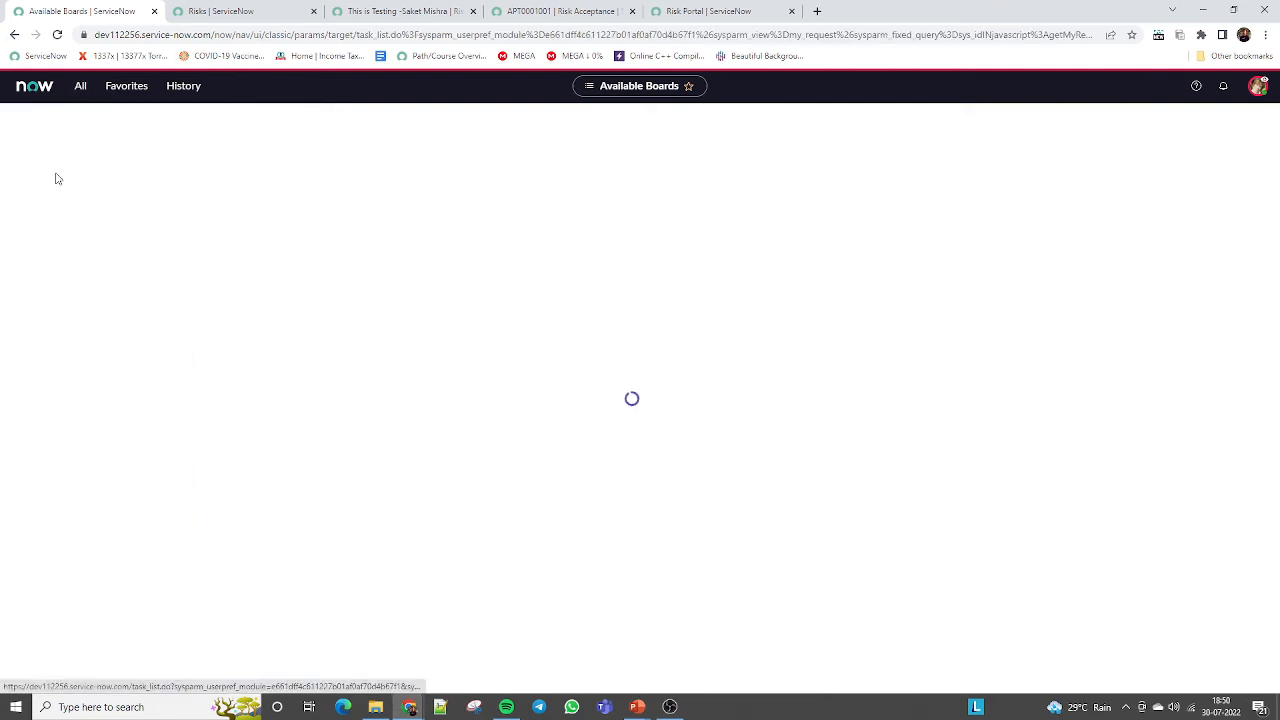
Step: Check the My Open Events list under Risk Events and look through the other modules matching "My"
{"action": "left_click", "coordinate": [80, 86]}
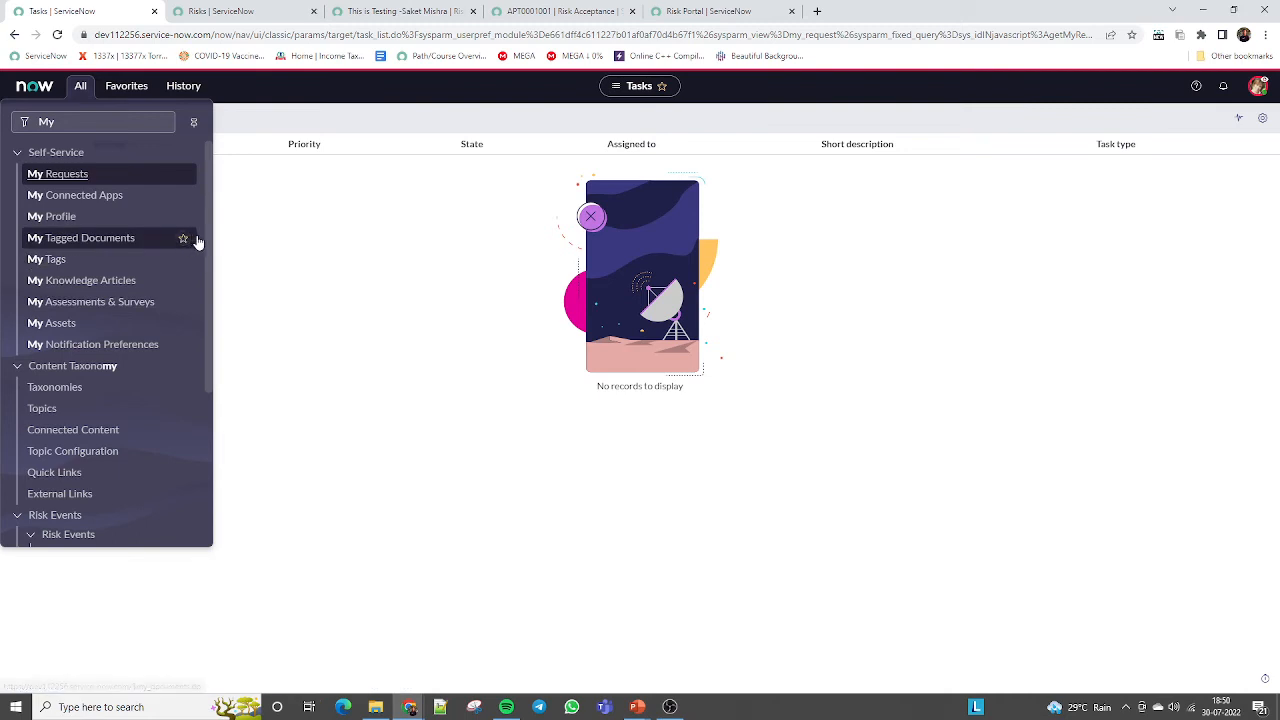
{"action": "left_click_drag", "start_coordinate": [209, 251], "coordinate": [209, 420]}
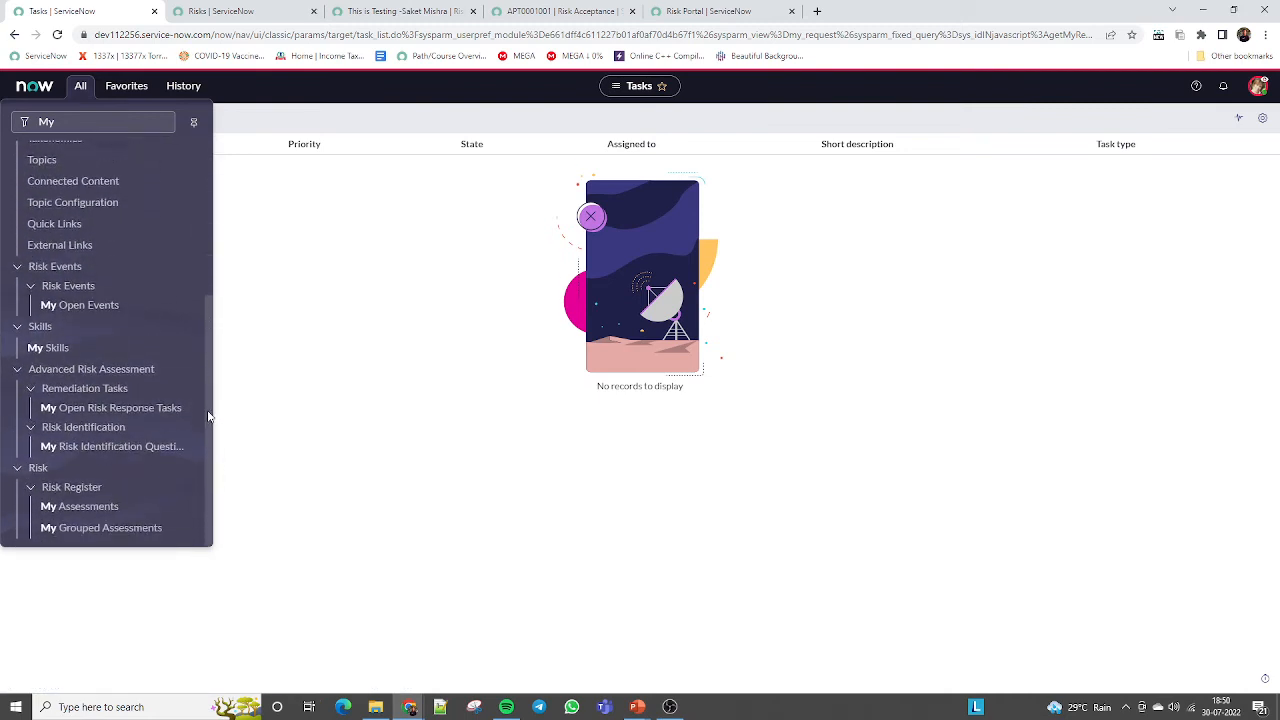
{"action": "left_click", "coordinate": [67, 307]}
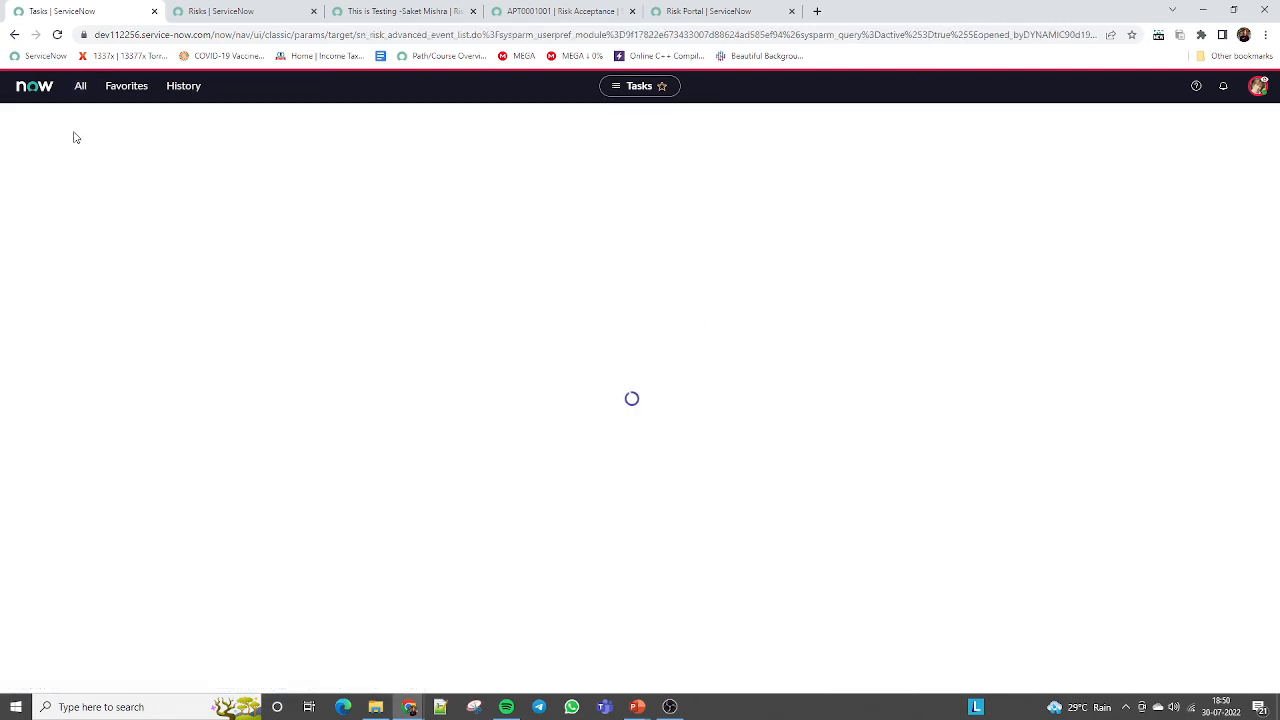
{"action": "left_click", "coordinate": [80, 85]}
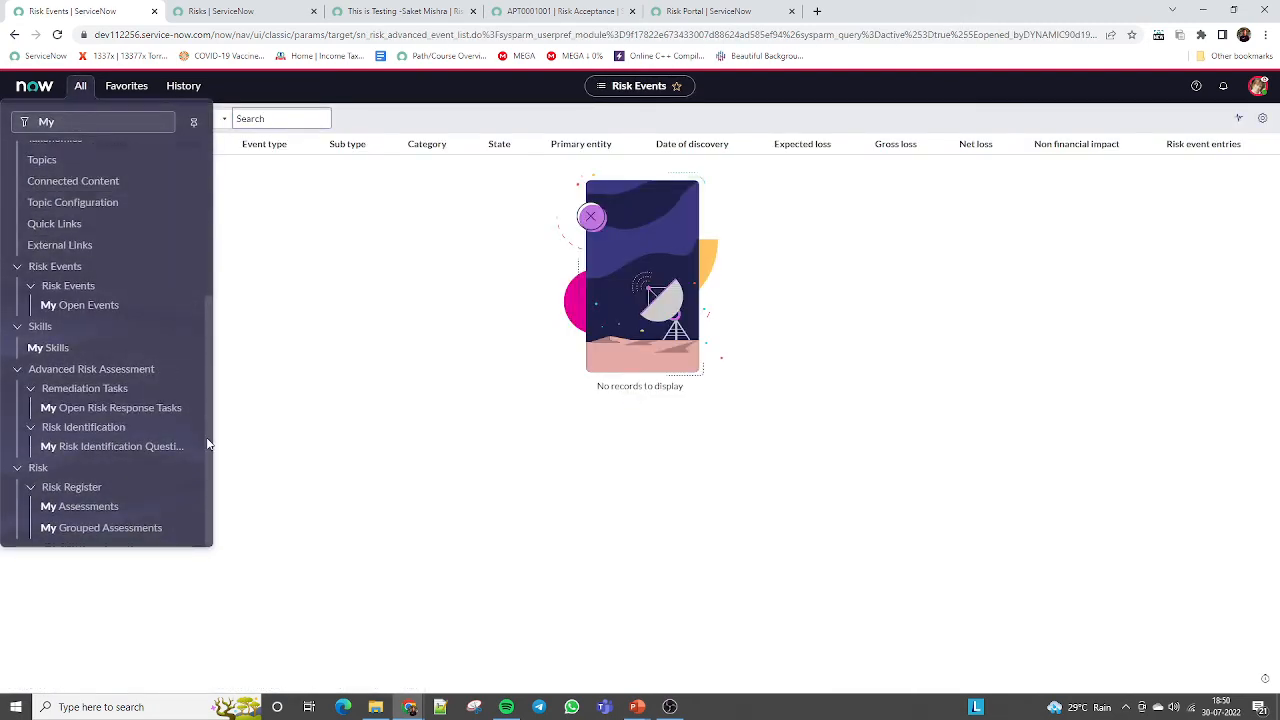
{"action": "left_click_drag", "start_coordinate": [208, 444], "coordinate": [206, 91]}
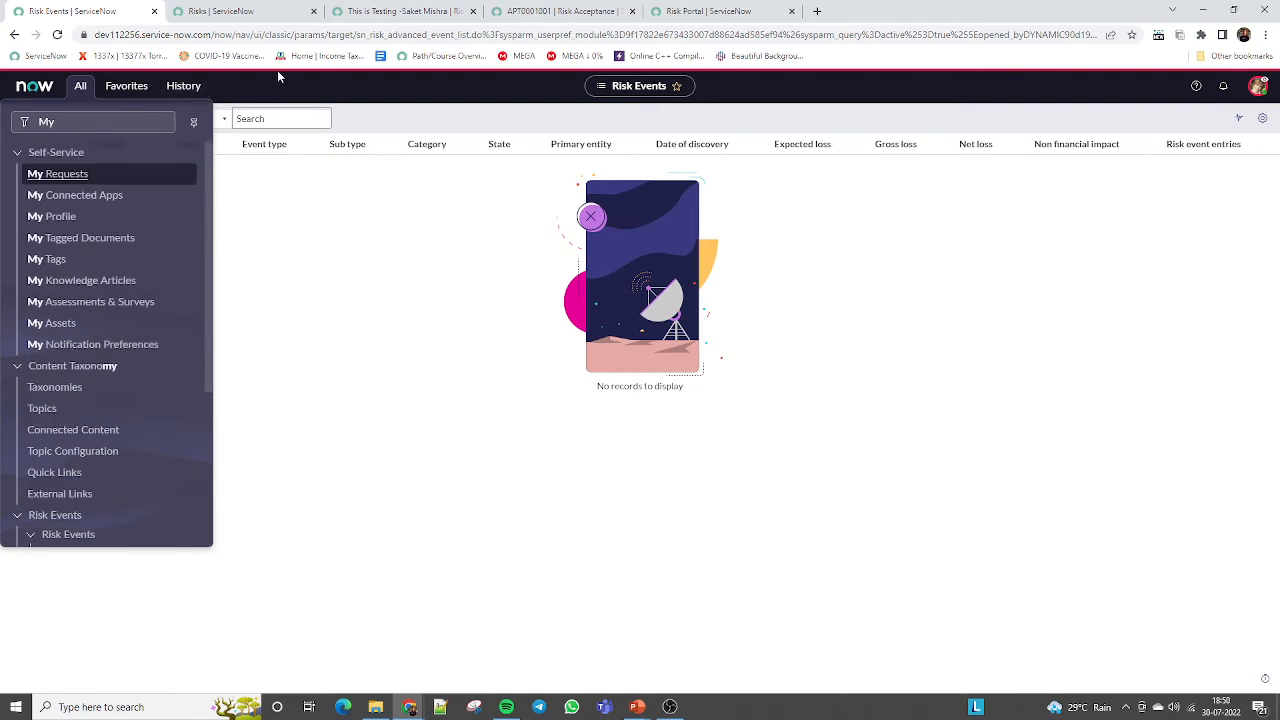
Step: Copy the table name sn_risk_acceptance_task from the acceptance task's address and open its list with sn_risk_acceptance_task.LIST
{"action": "left_click", "coordinate": [567, 10]}
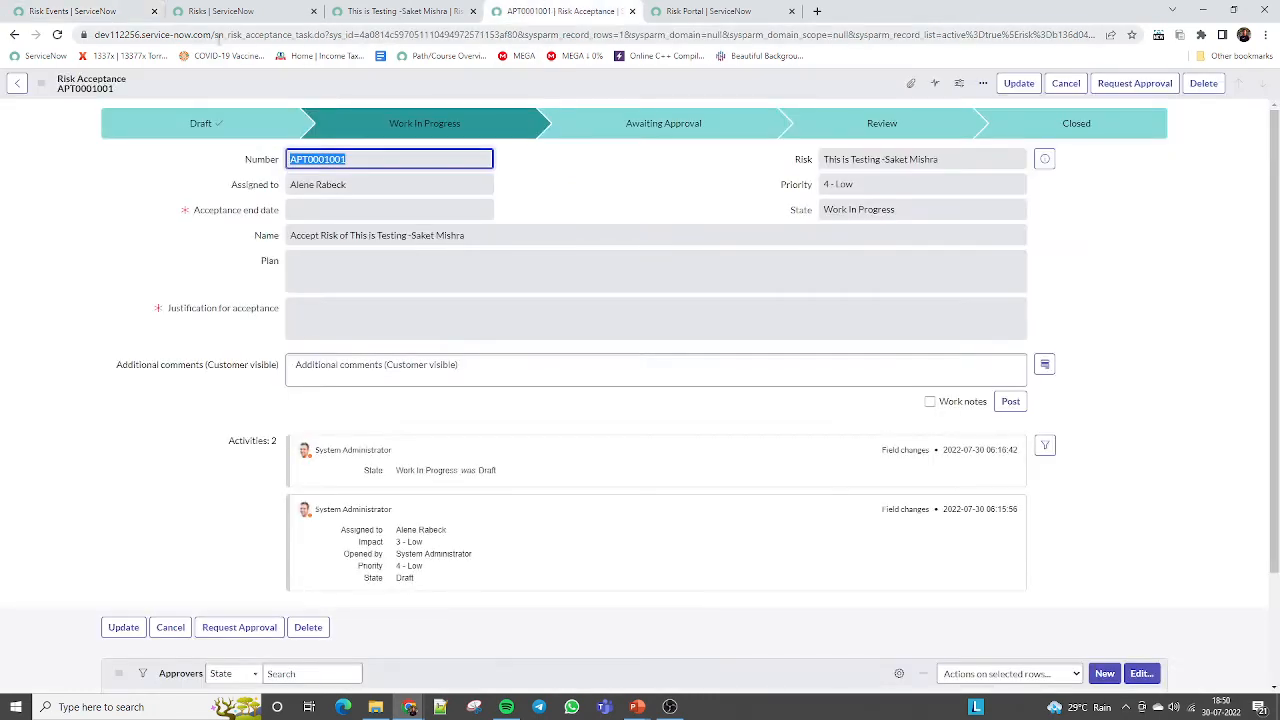
{"action": "left_click_drag", "start_coordinate": [217, 35], "coordinate": [315, 37]}
{"action": "key", "text": "ctrl+c"}
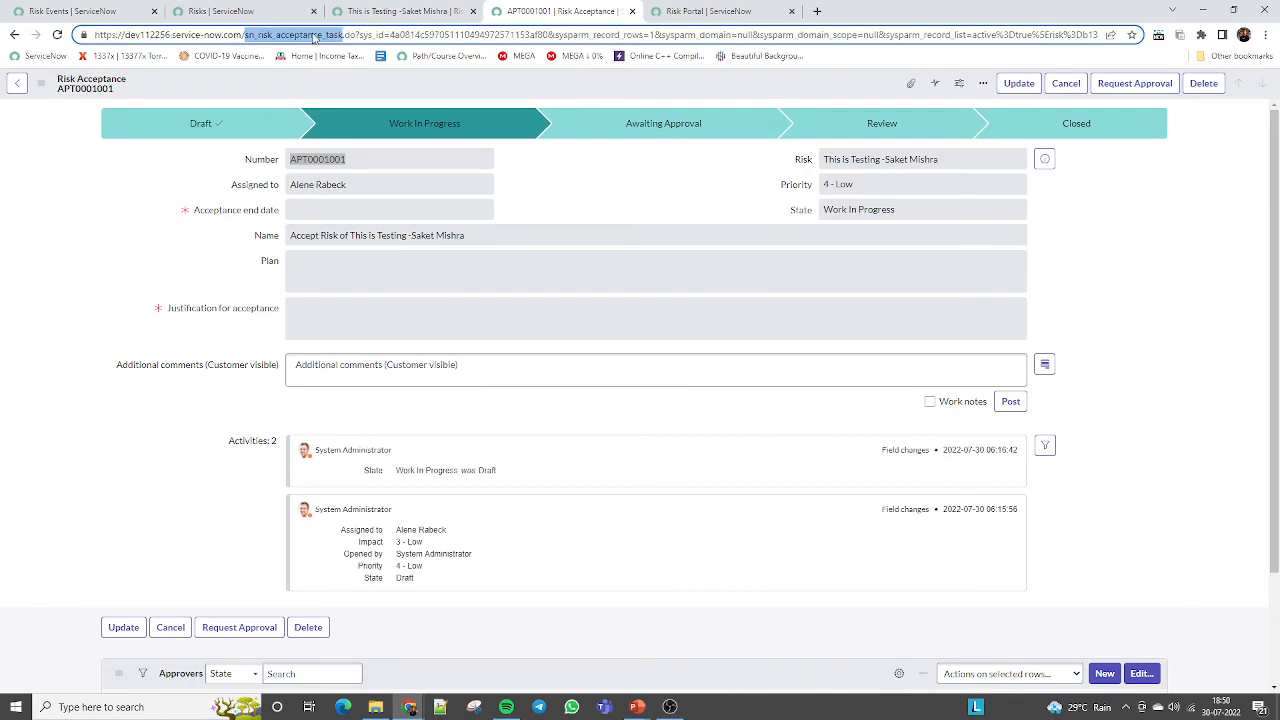
{"action": "left_click", "coordinate": [72, 11]}
{"action": "left_click", "coordinate": [80, 85]}
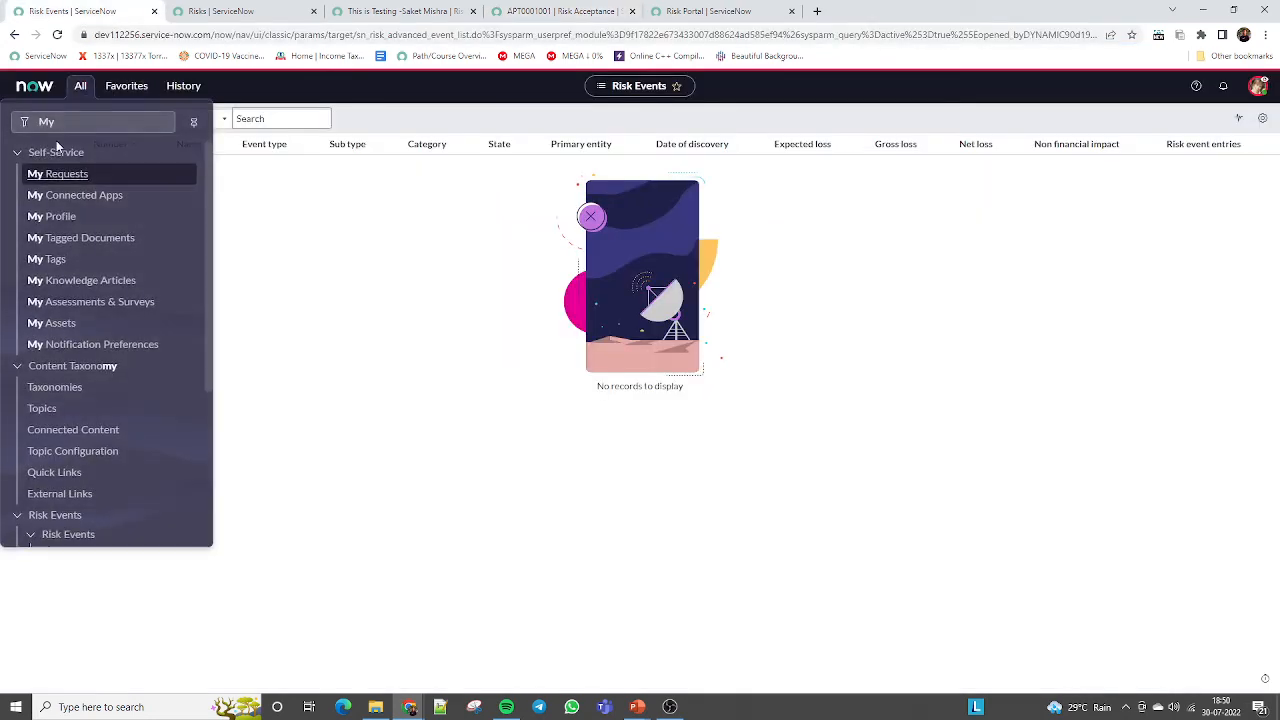
{"action": "double_click", "coordinate": [56, 121]}
{"action": "key", "text": "ctrl+v"}
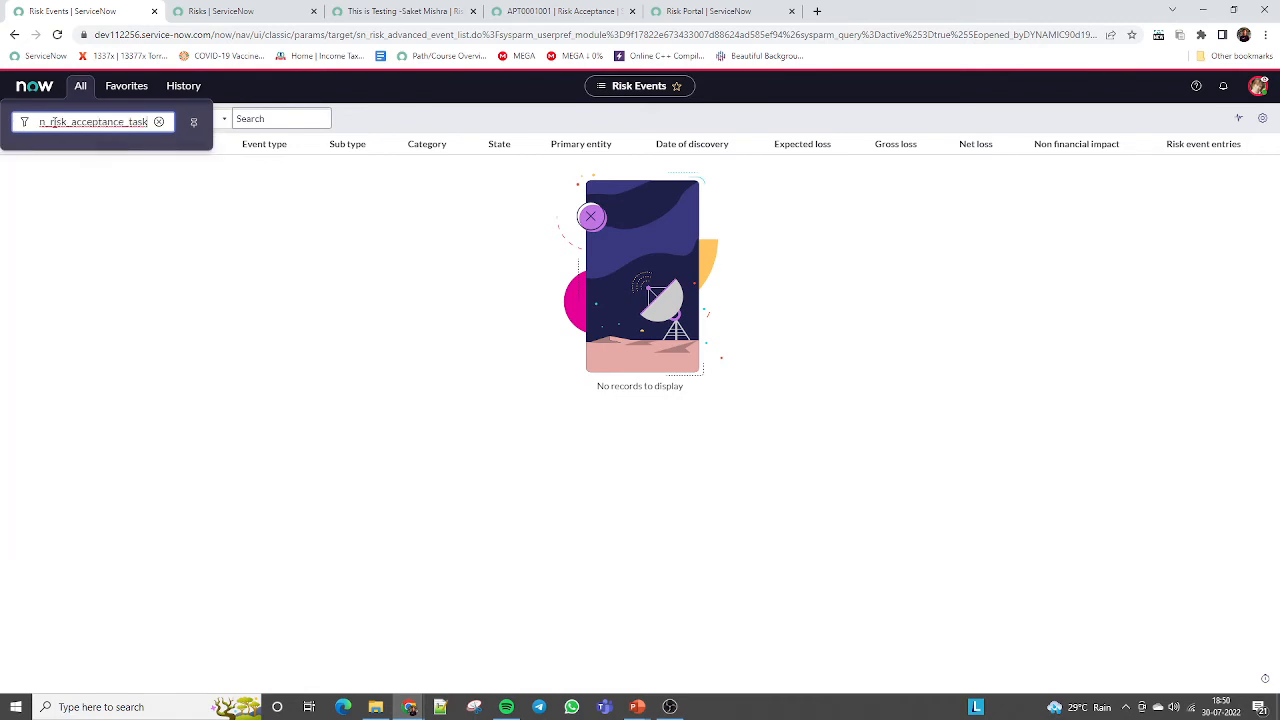
{"action": "type", "text": ".LIST"}
{"action": "key", "text": "Return"}
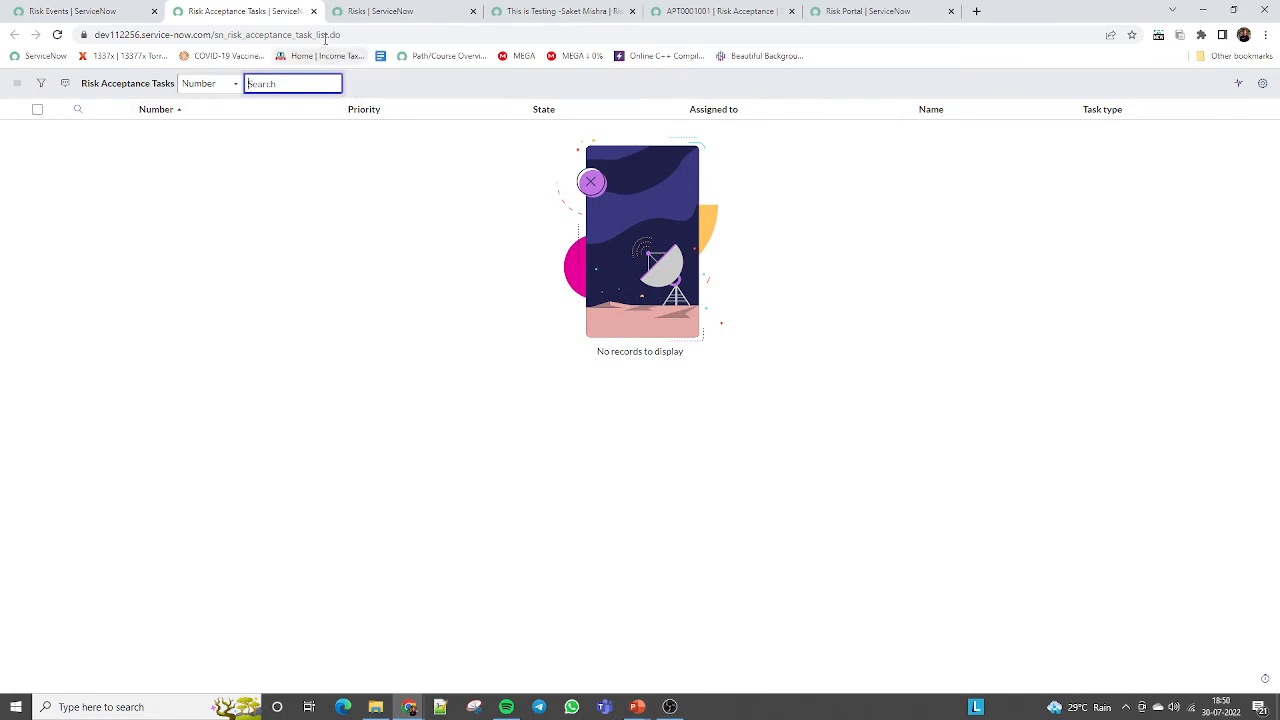
Step: Close the Risk Acceptance Tasks list and the Risk Portal page, and return to the Risk Events list
{"action": "left_click", "coordinate": [314, 11]}
{"action": "left_click", "coordinate": [700, 9]}
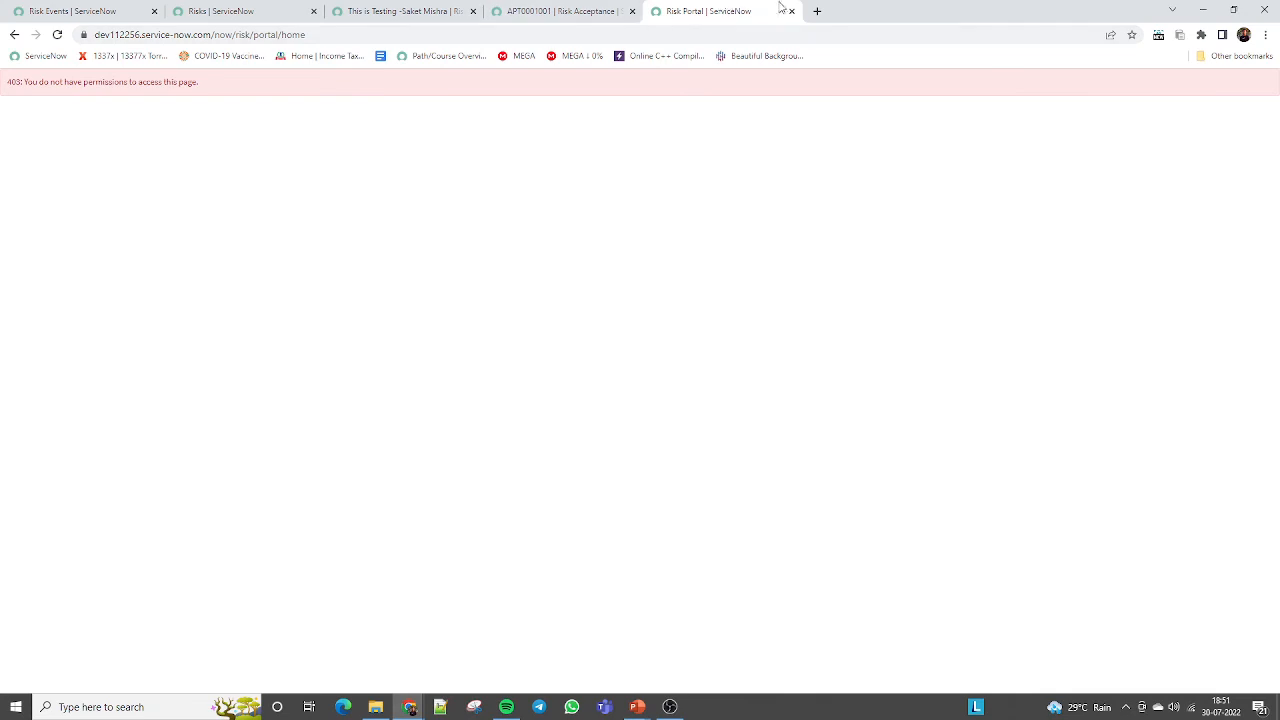
{"action": "left_click", "coordinate": [791, 11]}
{"action": "left_click", "coordinate": [68, 12]}
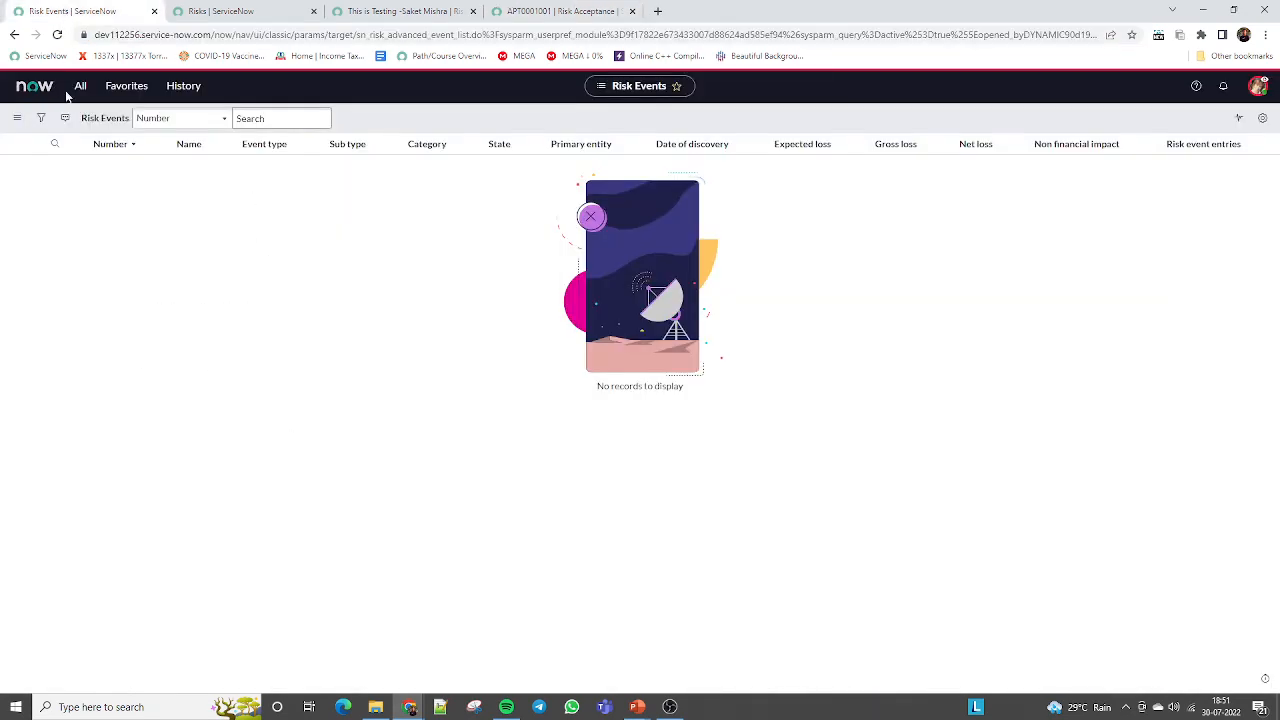
Step: Filter the modules by "risk", check the My Assessments list, and look again at the risk record and its acceptance task
{"action": "left_click", "coordinate": [70, 94]}
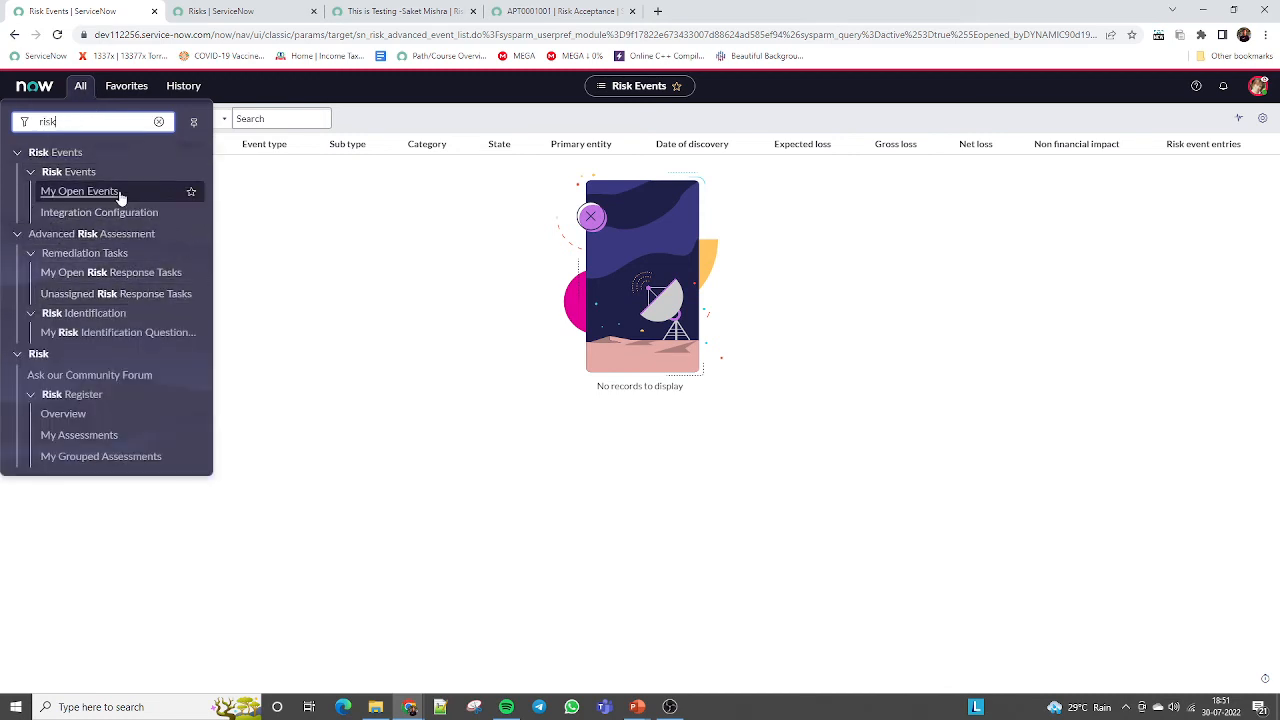
{"action": "left_click", "coordinate": [89, 437]}
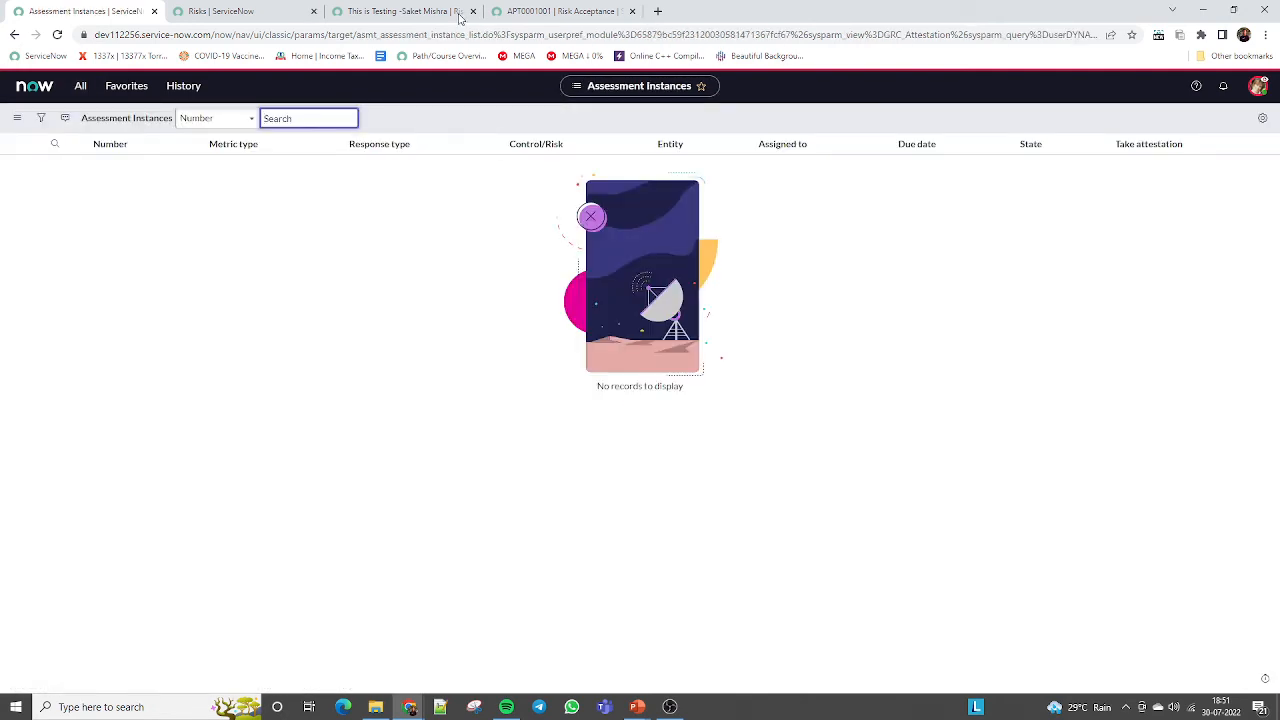
{"action": "left_click", "coordinate": [513, 12]}
{"action": "left_click", "coordinate": [408, 18]}
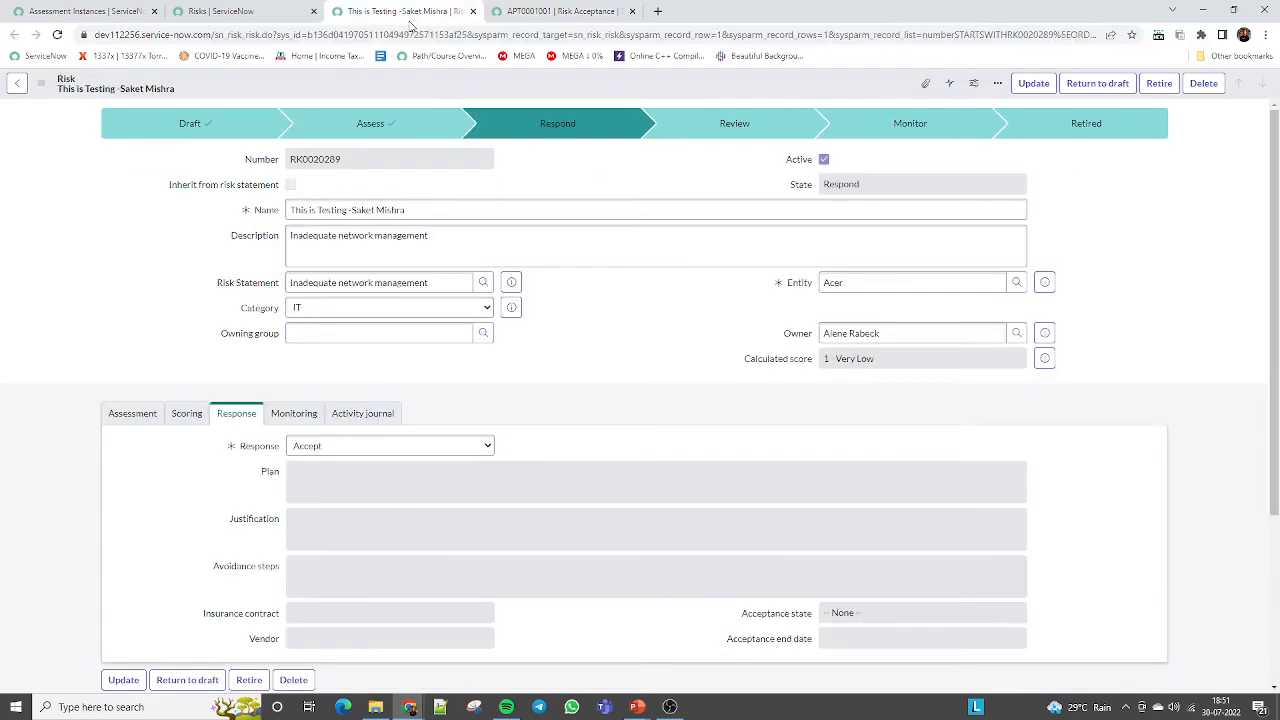
{"action": "left_click", "coordinate": [310, 17]}
{"action": "left_click", "coordinate": [425, 12]}
{"action": "left_click", "coordinate": [555, 11]}
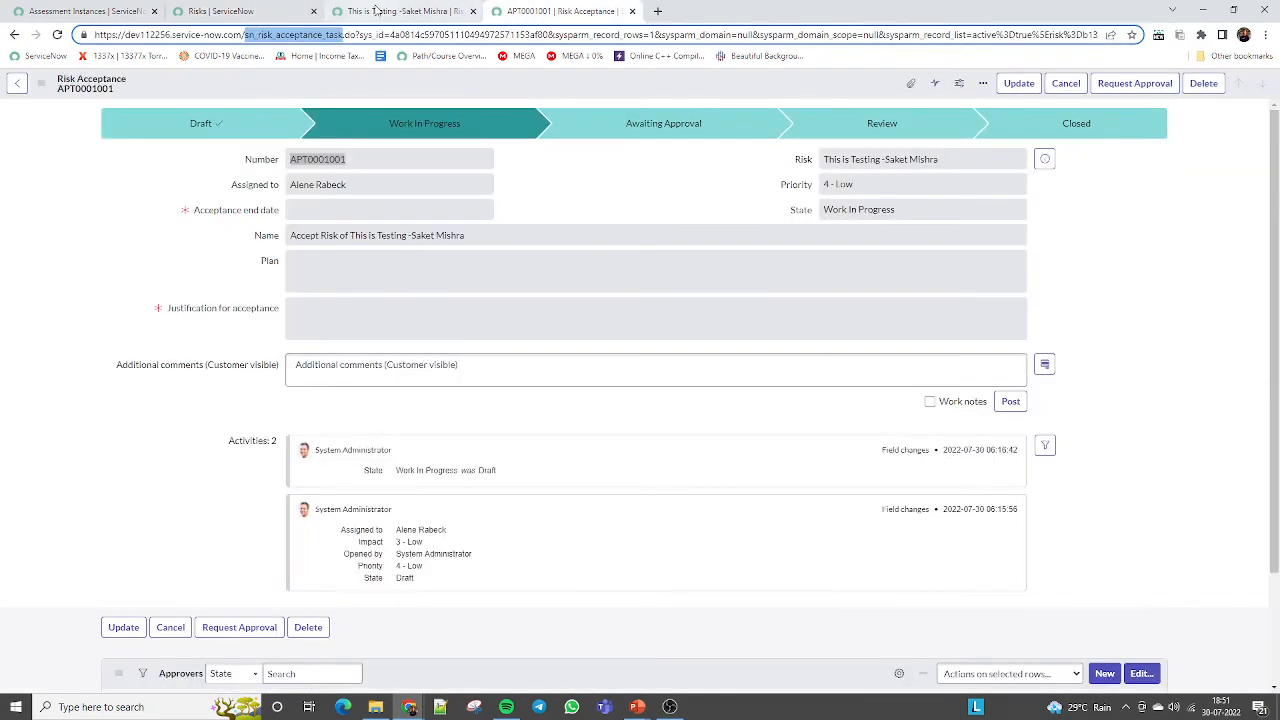
Step: End the user impersonation and return to the Risk Acceptance task
{"action": "left_click", "coordinate": [85, 11]}
{"action": "left_click", "coordinate": [1258, 86]}
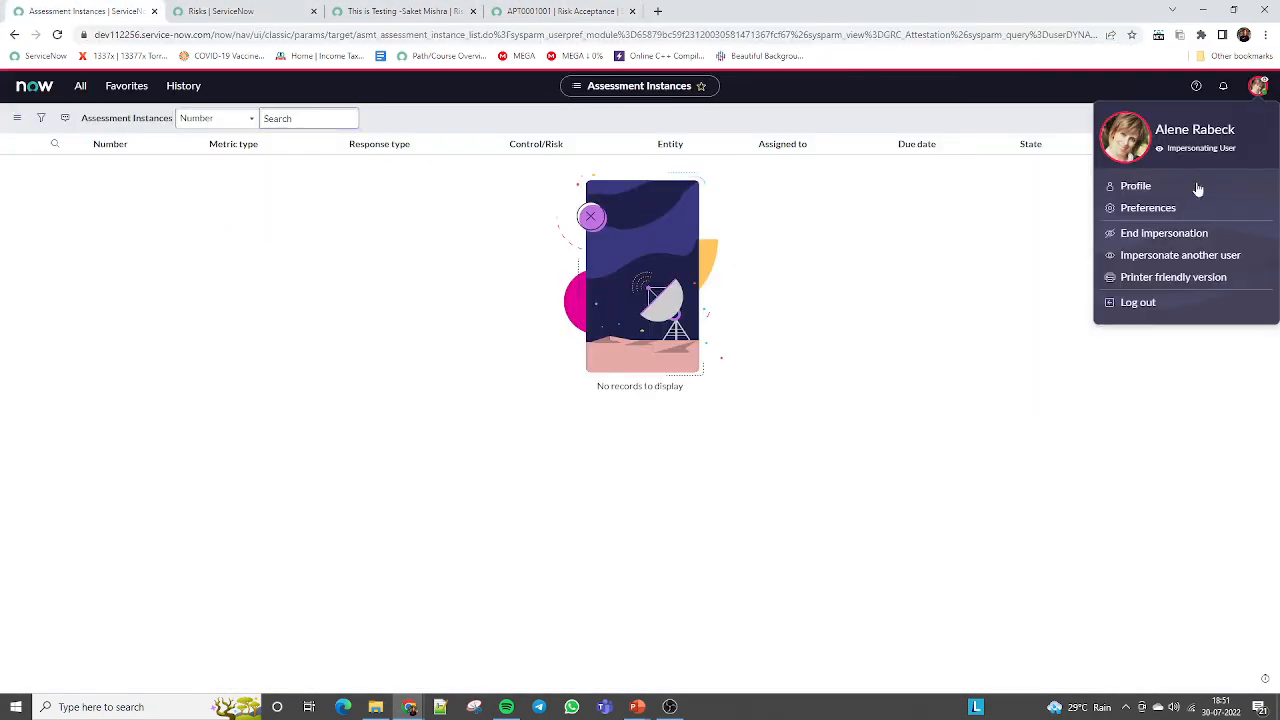
{"action": "left_click", "coordinate": [552, 12]}
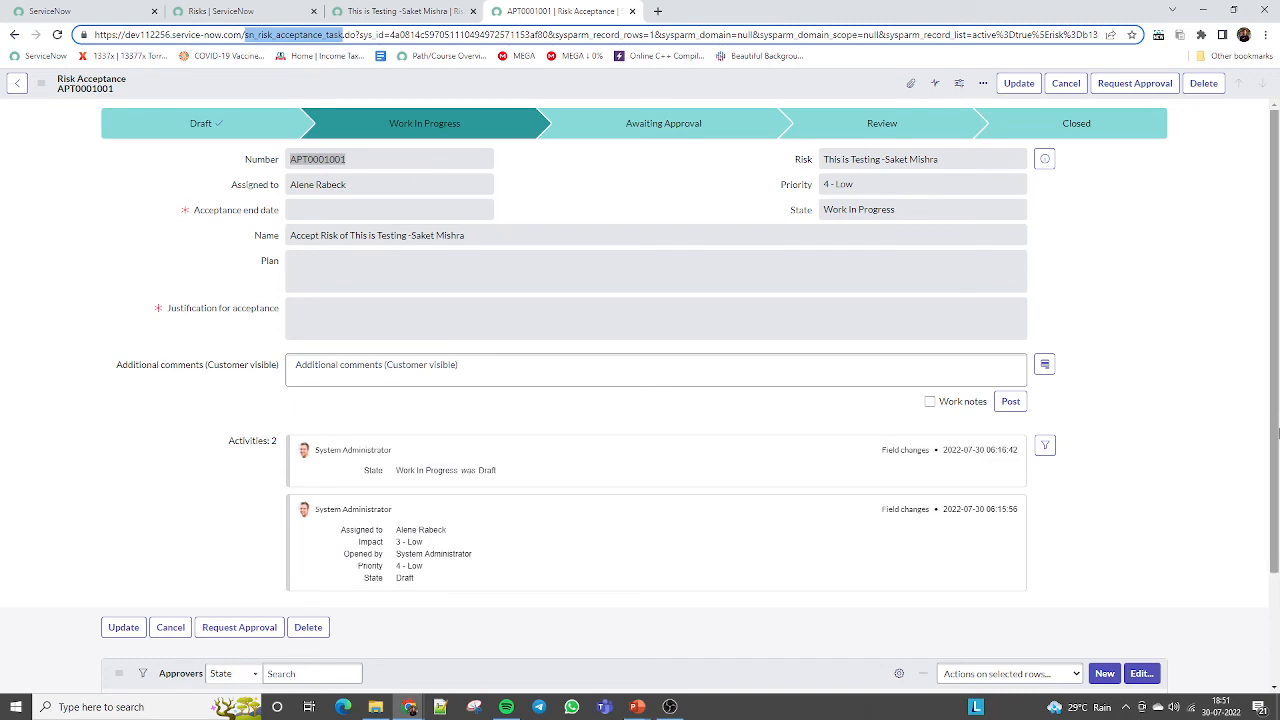
Step: Replace the existing approver with System Administrator in the Risk Acceptance task's Approvers list and save the change
{"action": "left_click_drag", "start_coordinate": [1268, 420], "coordinate": [1268, 548]}
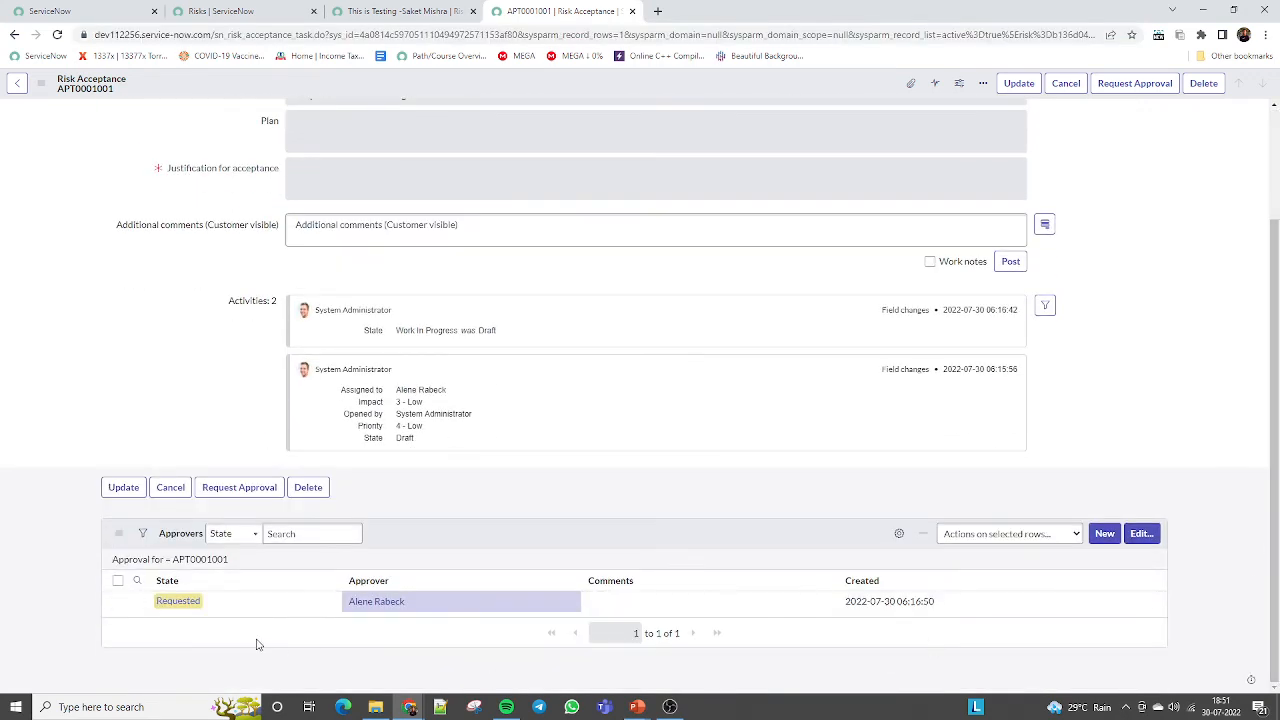
{"action": "left_click", "coordinate": [1136, 534]}
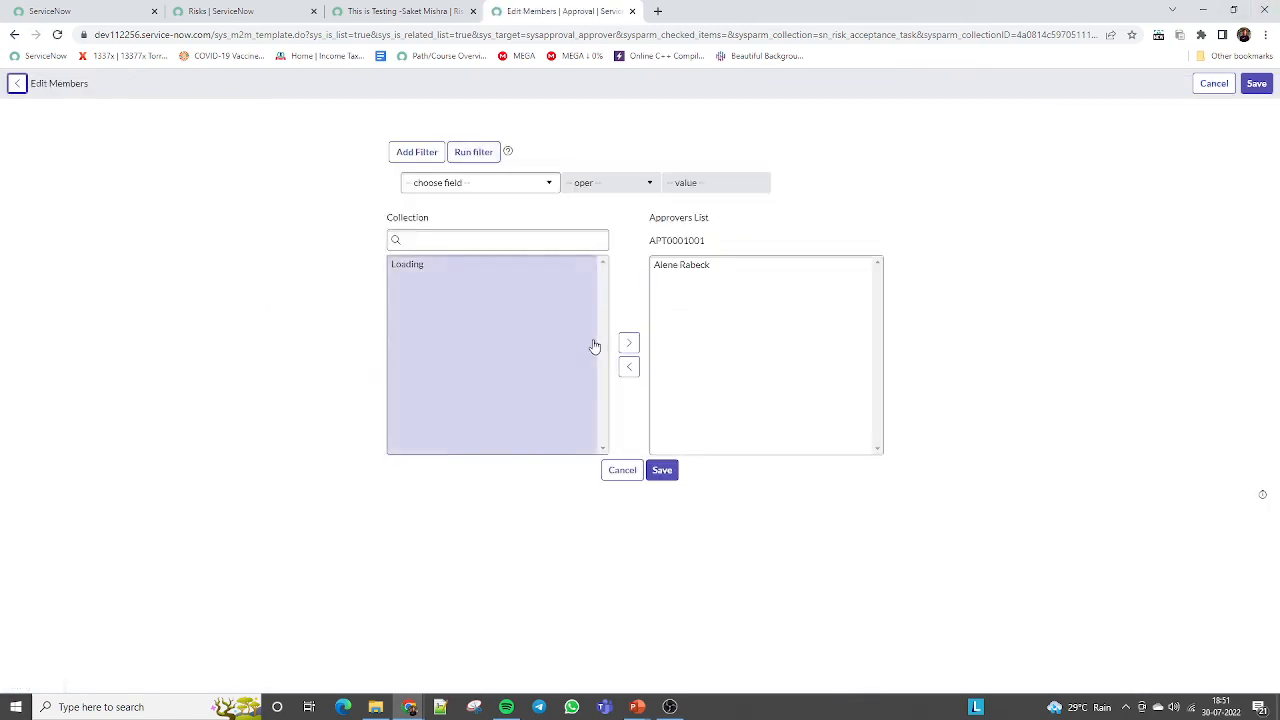
{"action": "left_click", "coordinate": [668, 266]}
{"action": "double_click", "coordinate": [668, 266]}
{"action": "left_click", "coordinate": [499, 241]}
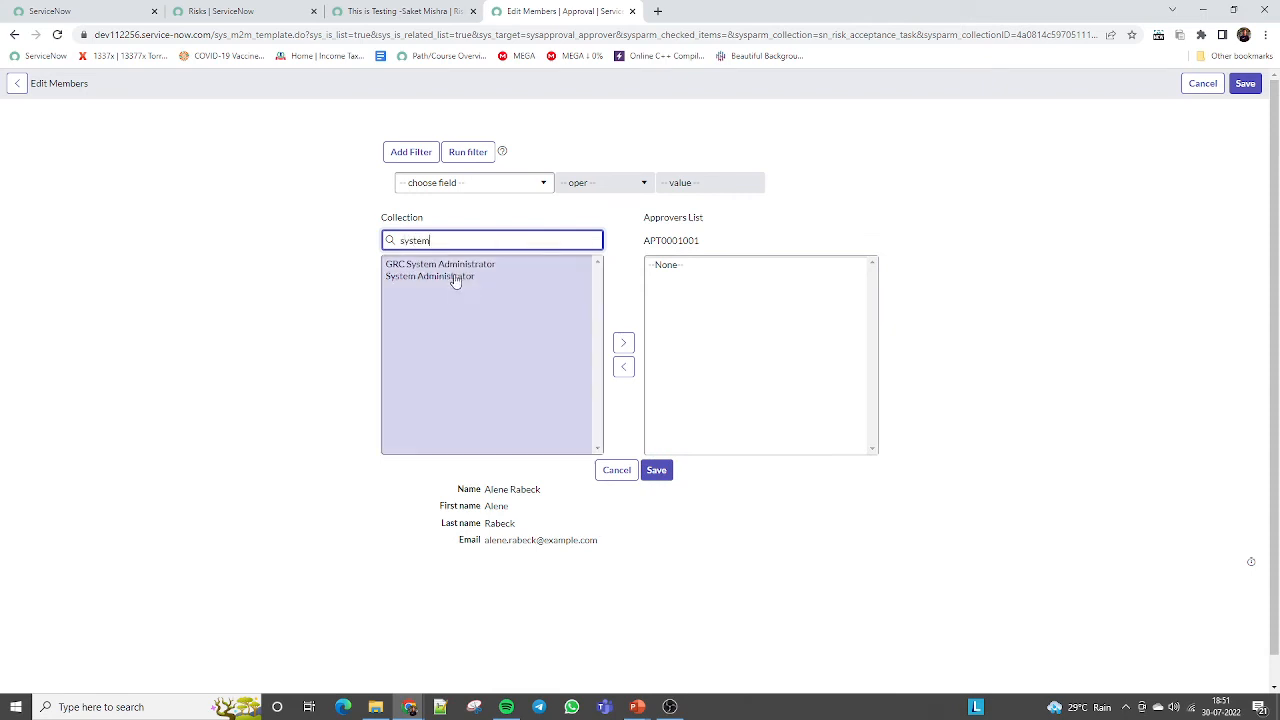
{"action": "double_click", "coordinate": [428, 279]}
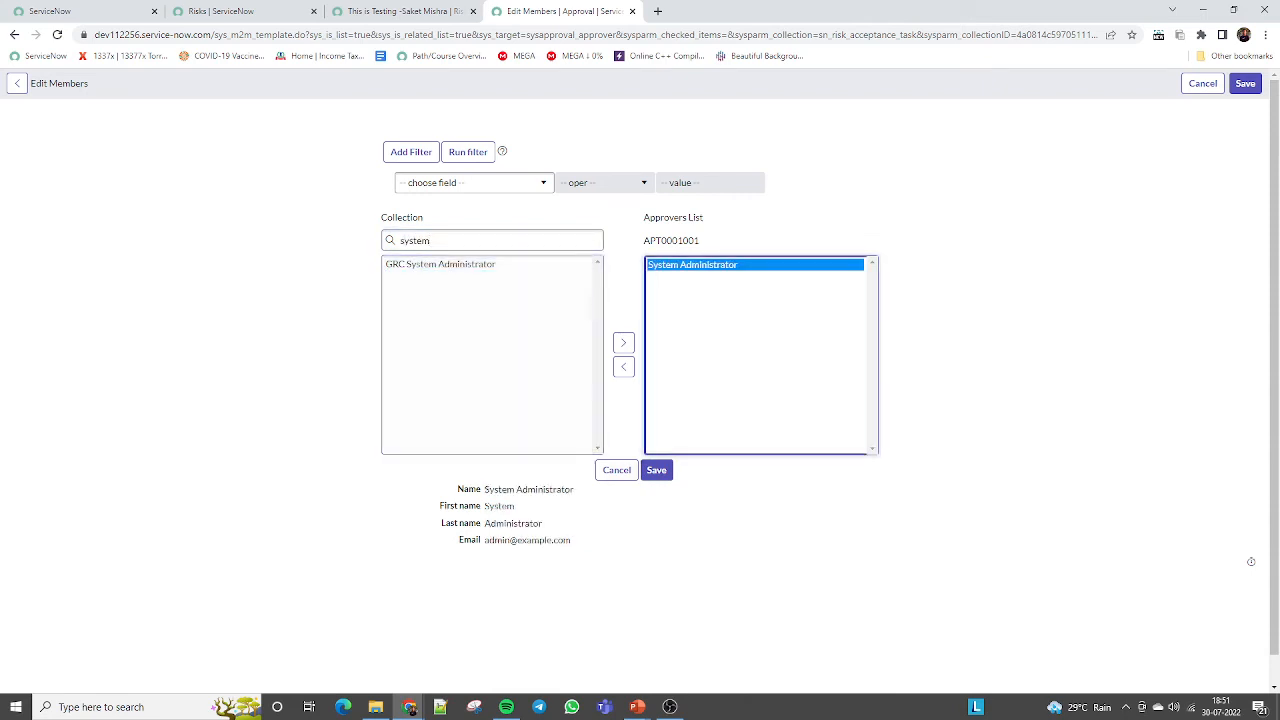
{"action": "left_click", "coordinate": [656, 470]}
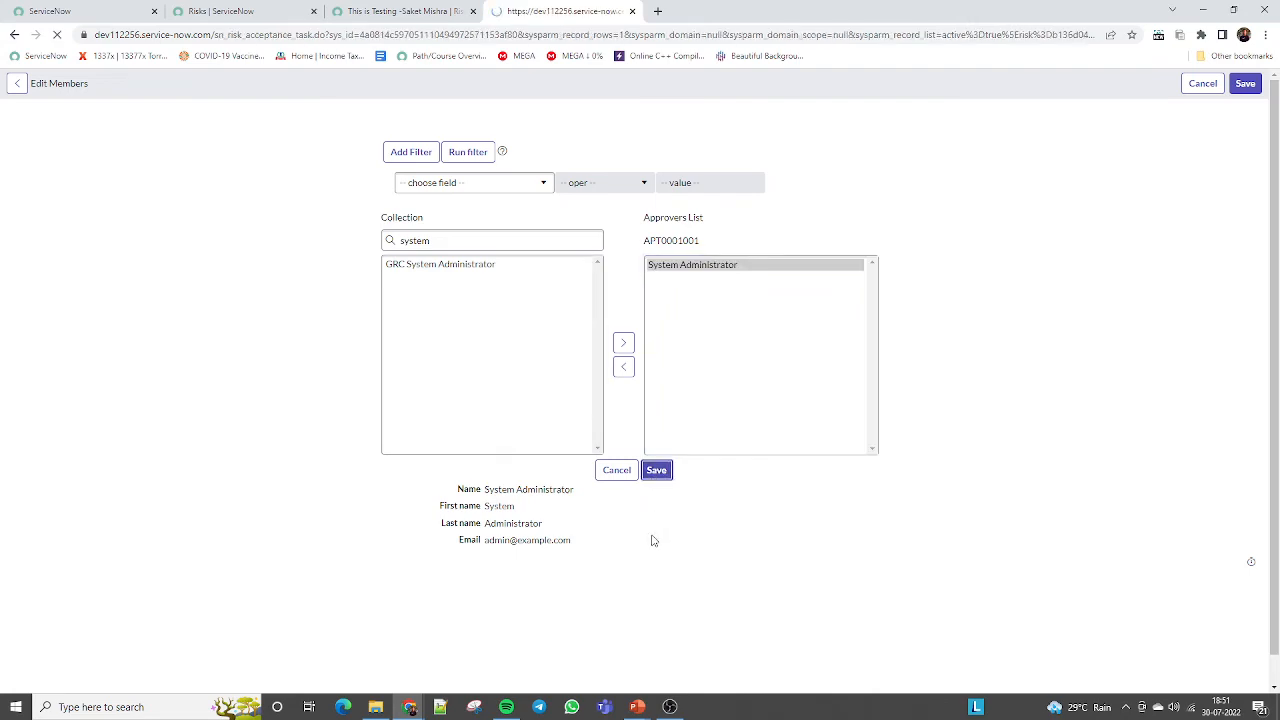
Step: Review the Risk Acceptance task's stage and activities, and open the approval record for System Administrator
{"action": "left_click_drag", "start_coordinate": [1277, 408], "coordinate": [1276, 292]}
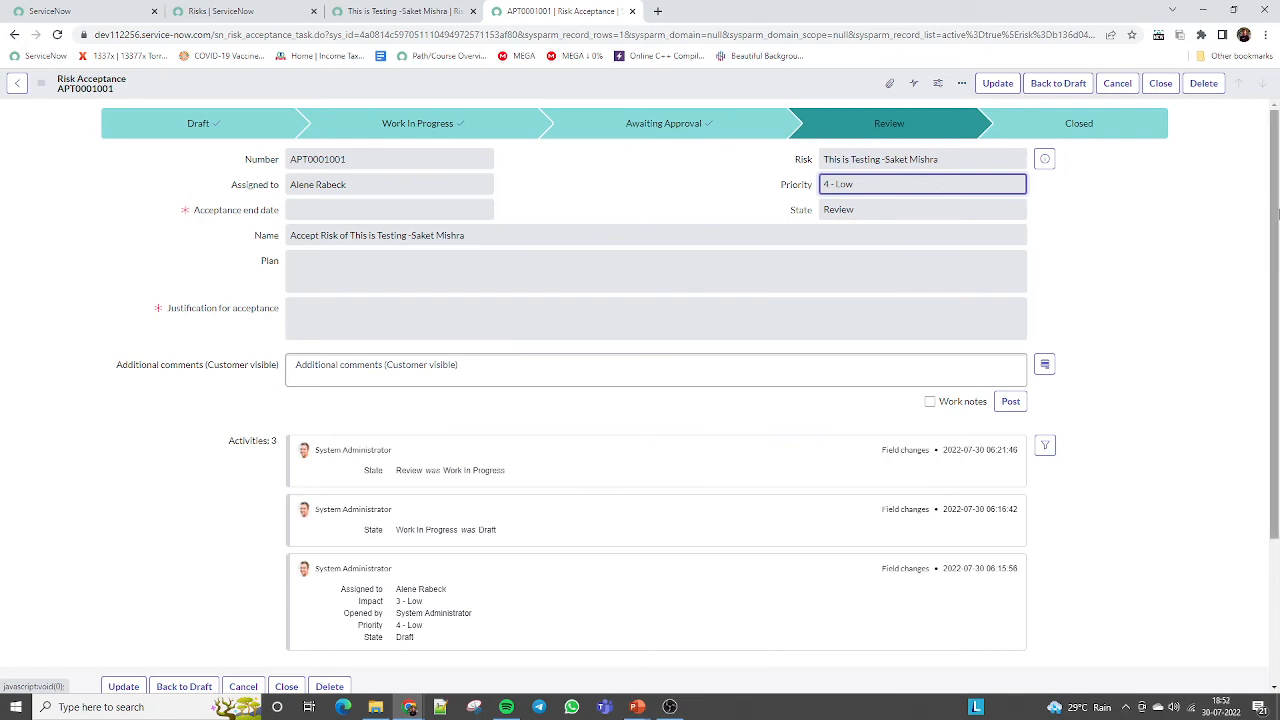
{"action": "left_click_drag", "start_coordinate": [1276, 205], "coordinate": [1270, 347]}
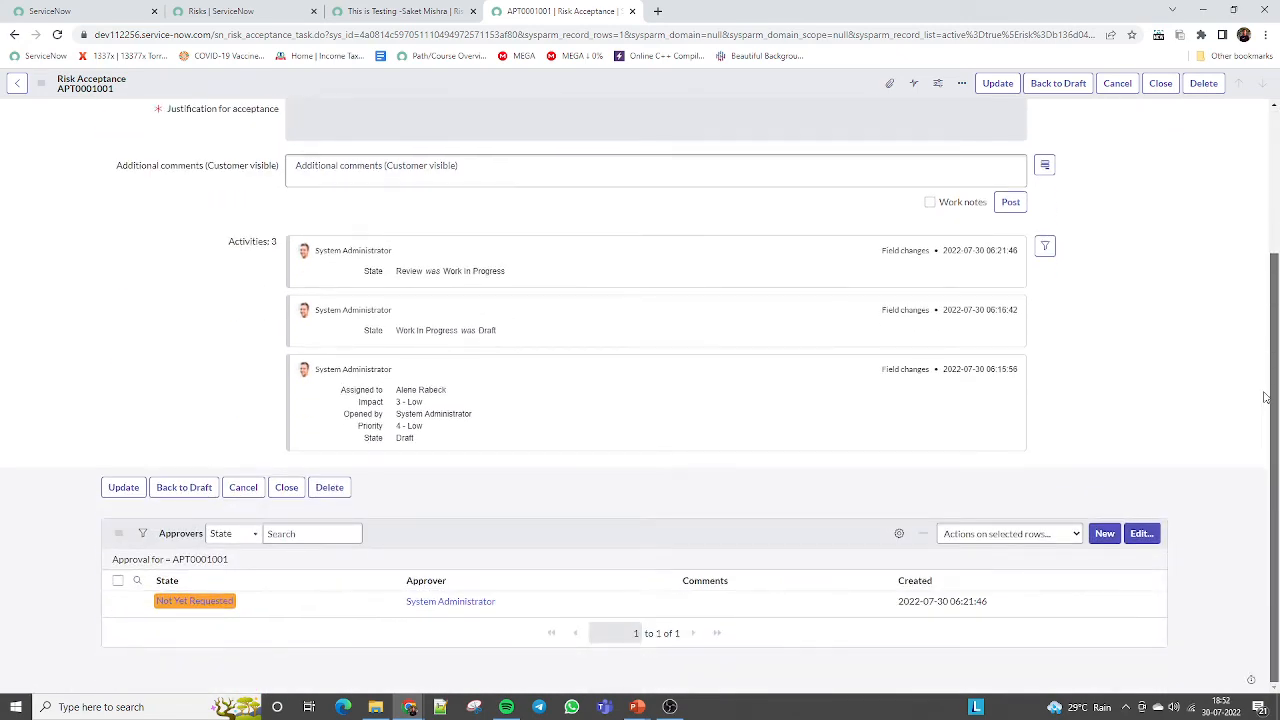
{"action": "left_click", "coordinate": [163, 604]}
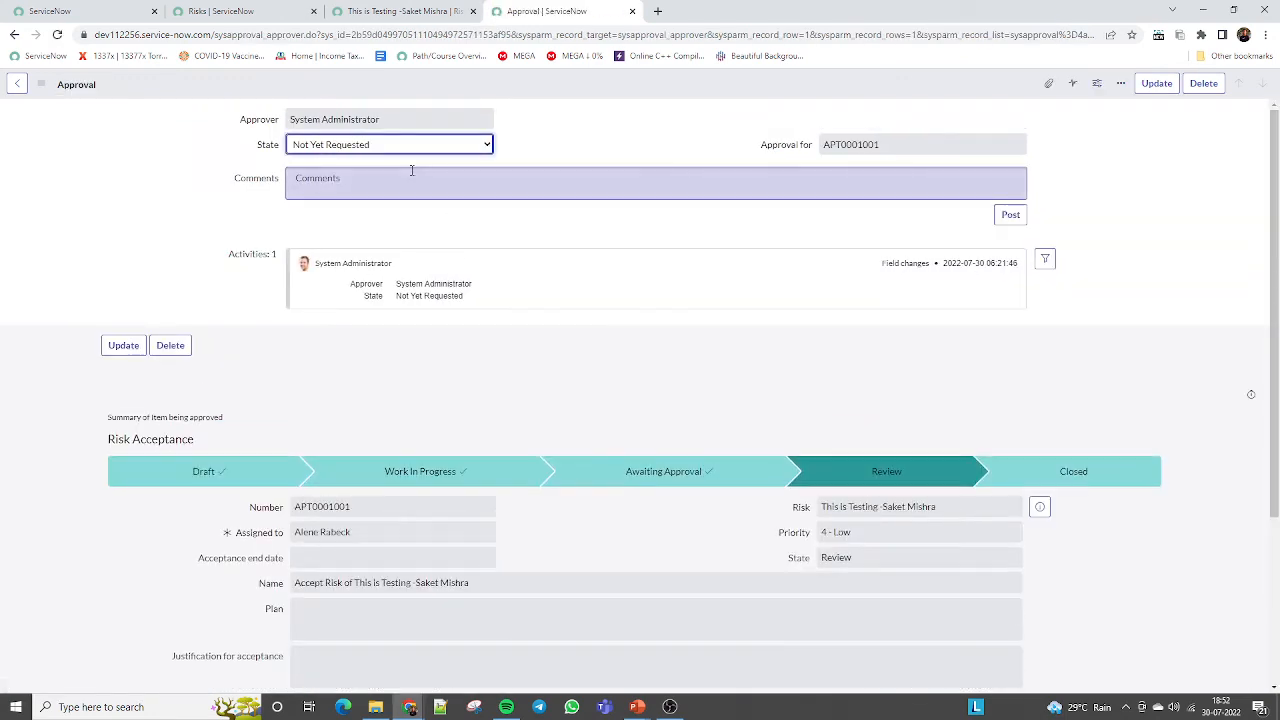
Step: Set the state of System Administrator's approval record to Approved and save it
{"action": "left_click", "coordinate": [358, 145]}
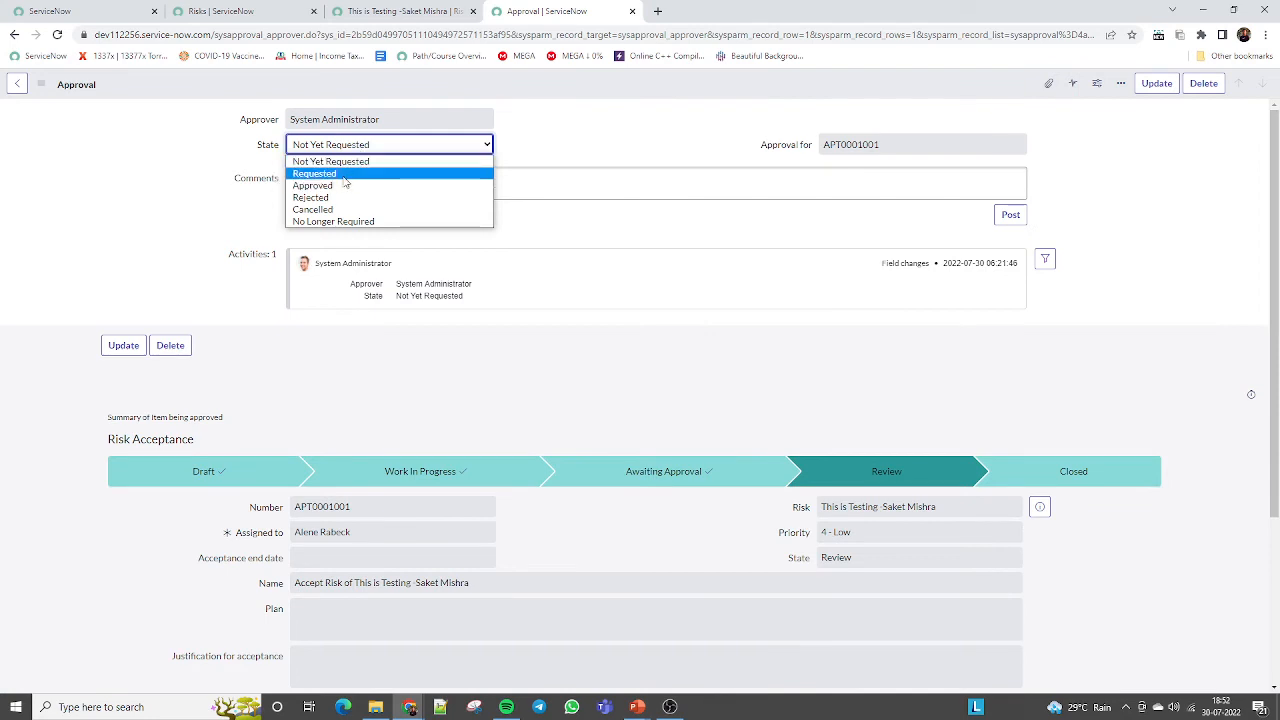
{"action": "left_click", "coordinate": [340, 186]}
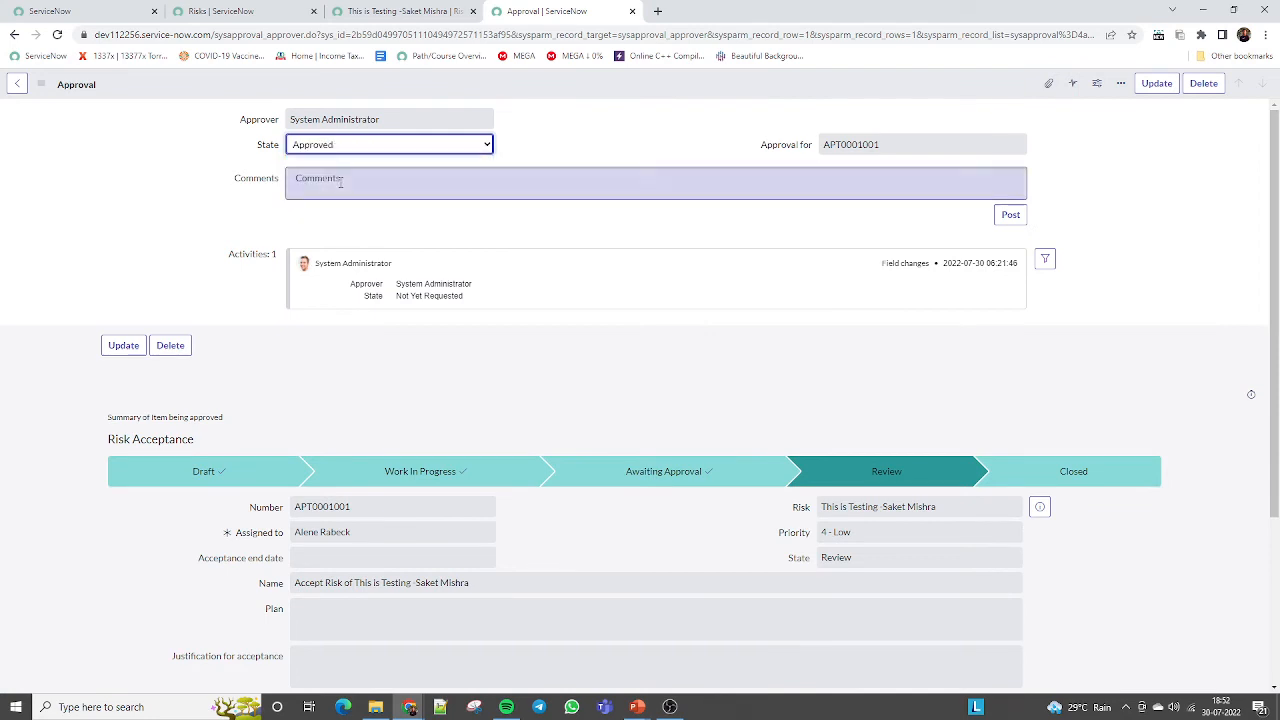
{"action": "left_click", "coordinate": [1157, 86]}
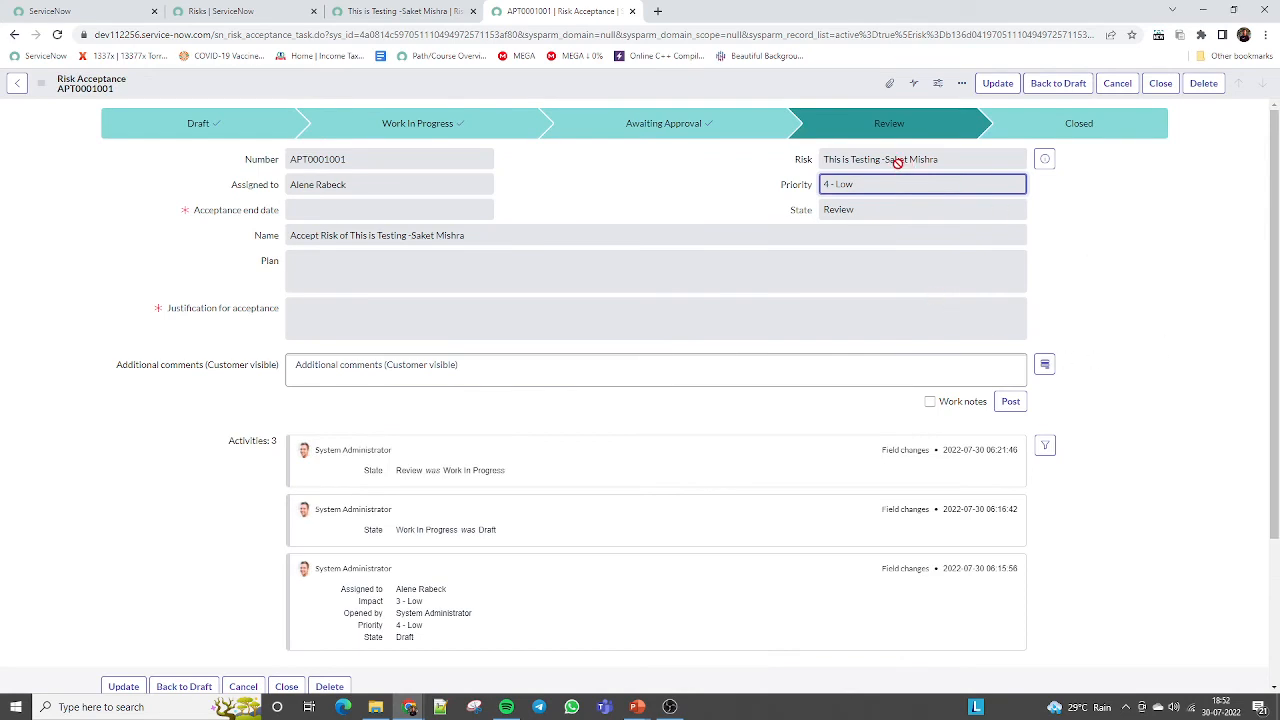
Step: Check the Risk Acceptance task's Approvers list and close the task
{"action": "scroll", "coordinate": [1275, 407], "scroll_direction": "down", "scroll_amount": 2}
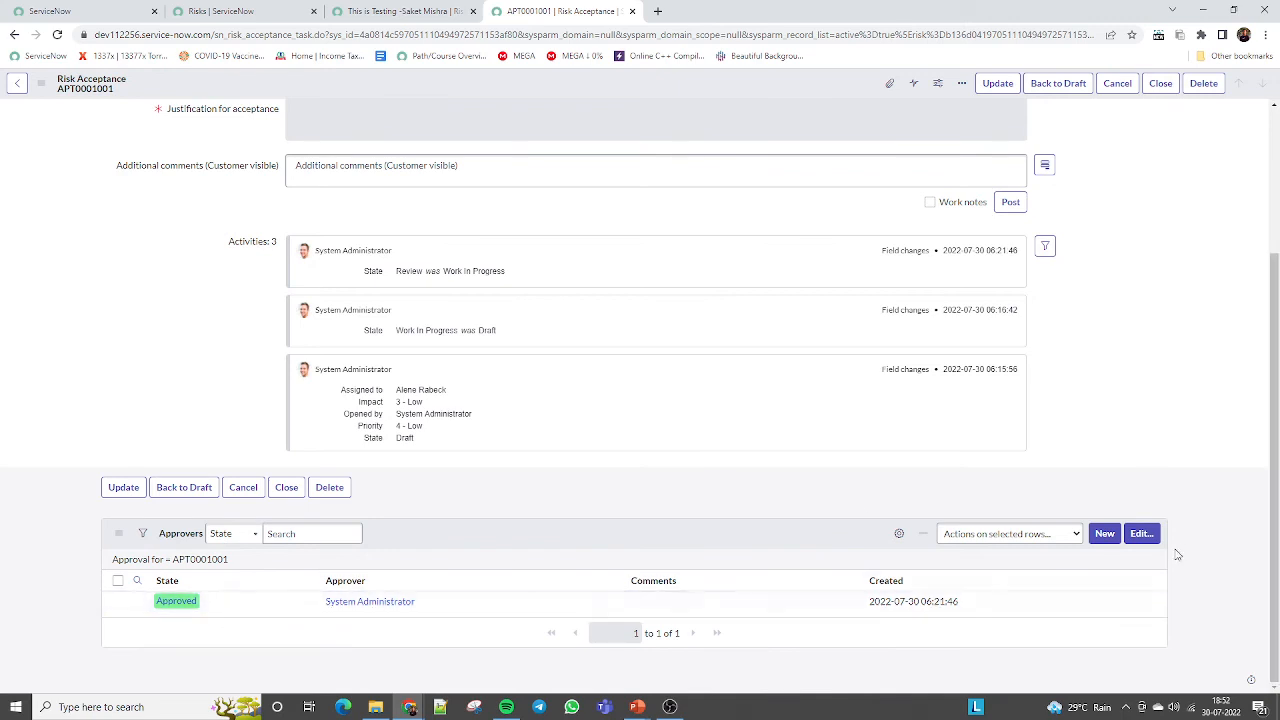
{"action": "scroll", "coordinate": [700, 200], "scroll_direction": "up", "scroll_amount": 2}
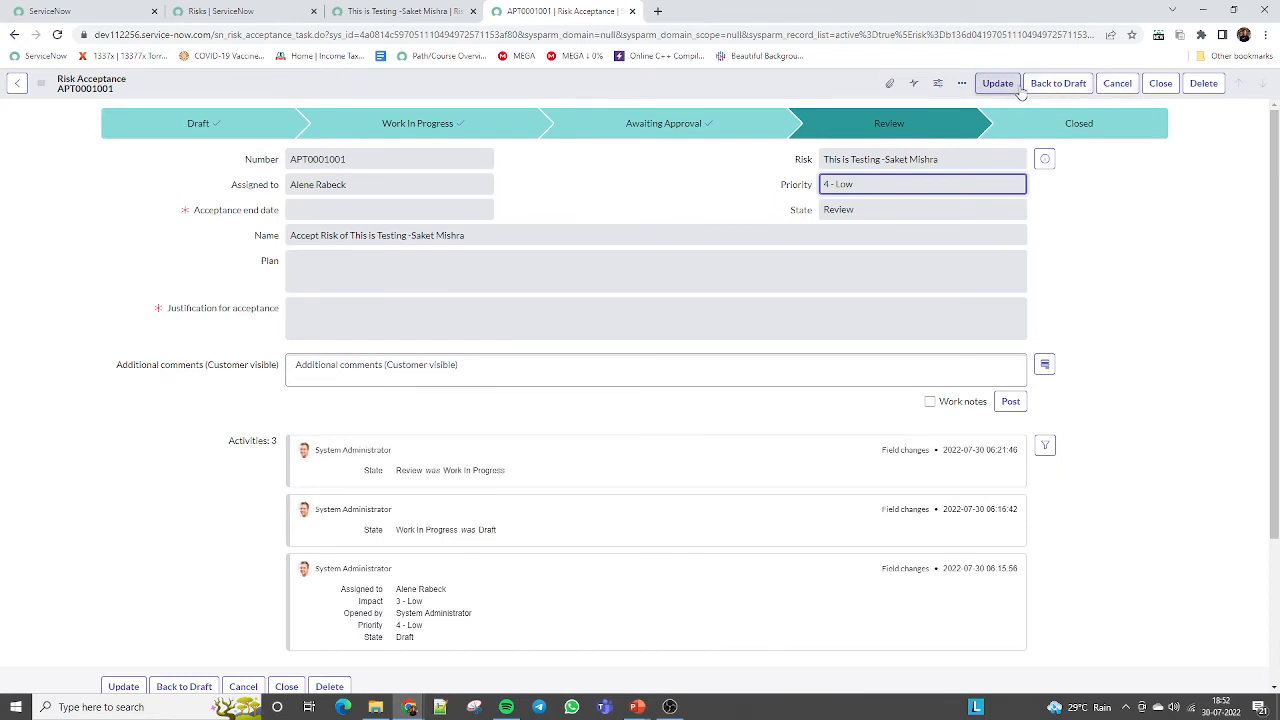
{"action": "left_click", "coordinate": [1163, 84]}
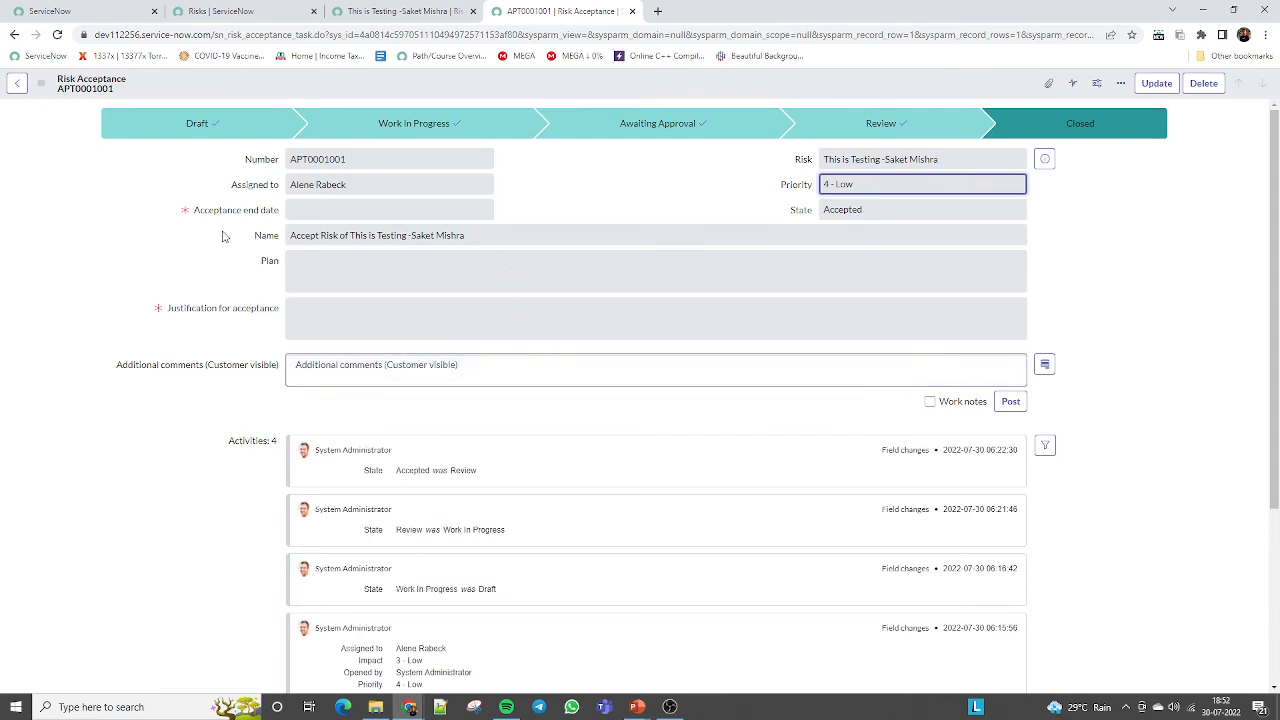
Step: Examine the acceptance end date and justification for acceptance fields on the Risk Acceptance task
{"action": "left_click_drag", "start_coordinate": [218, 214], "coordinate": [282, 210]}
{"action": "left_click", "coordinate": [226, 262]}
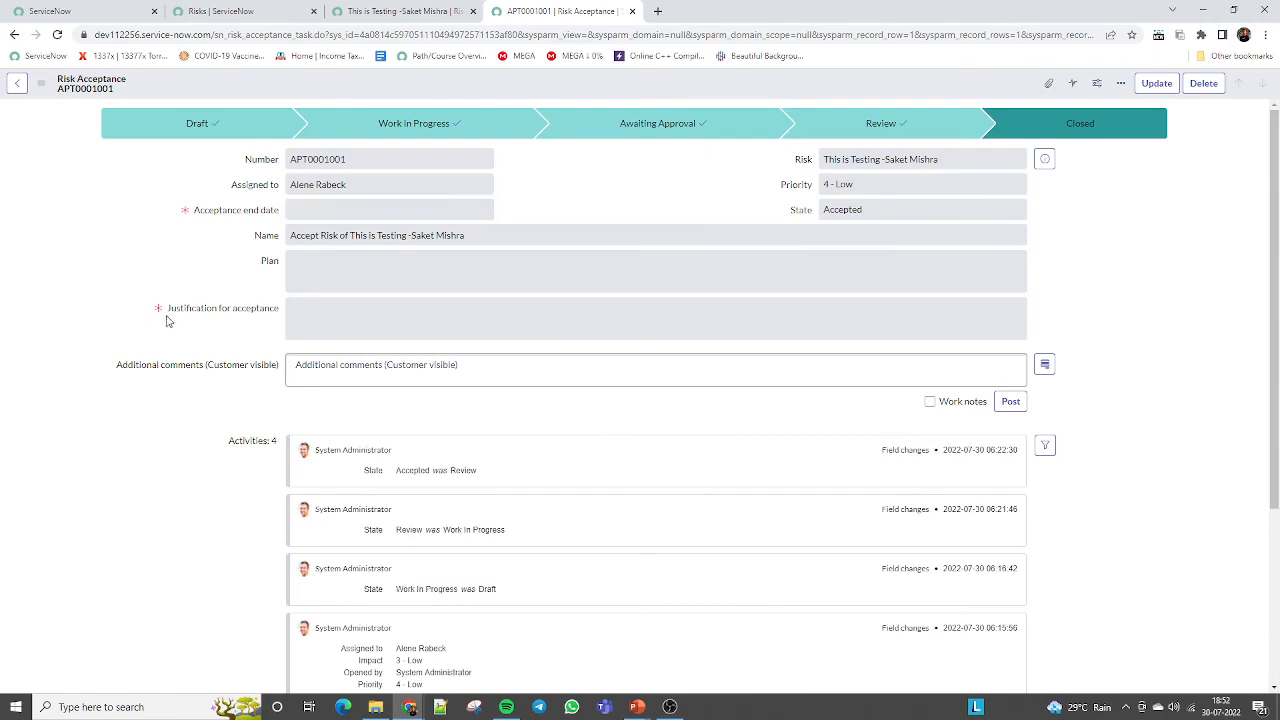
{"action": "left_click_drag", "start_coordinate": [168, 316], "coordinate": [452, 322]}
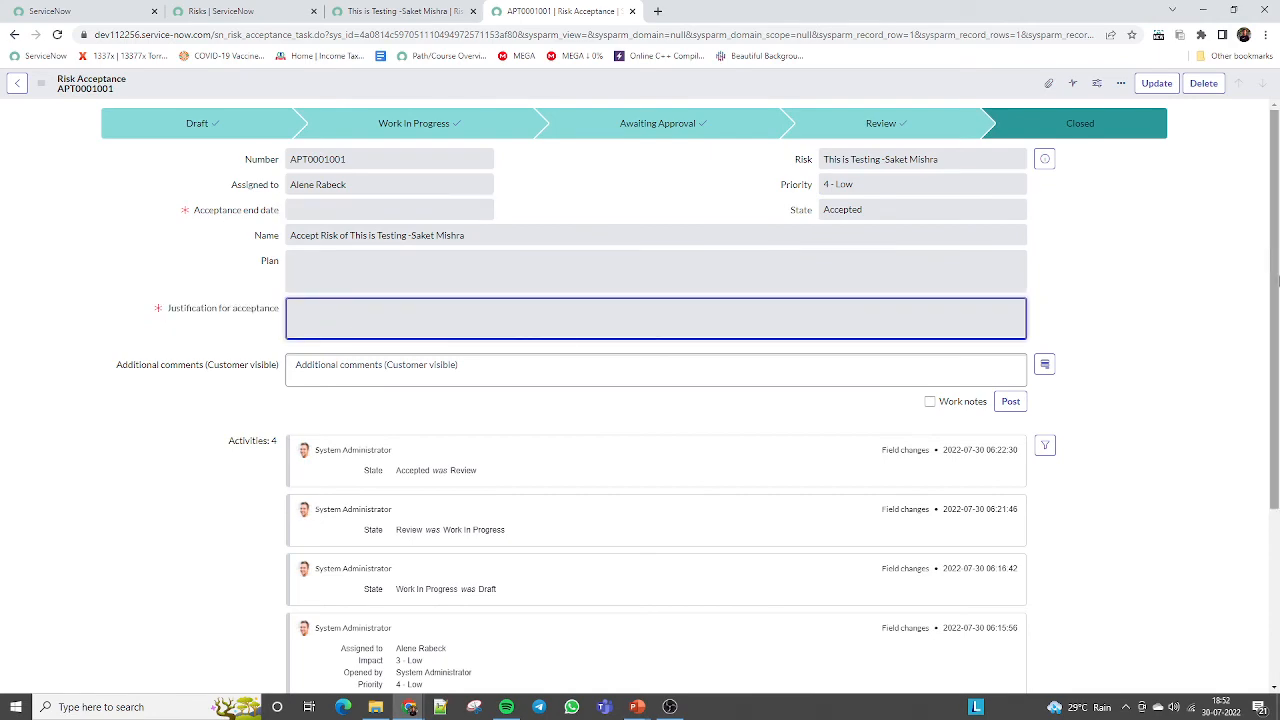
{"action": "left_click_drag", "start_coordinate": [1274, 314], "coordinate": [1259, 227]}
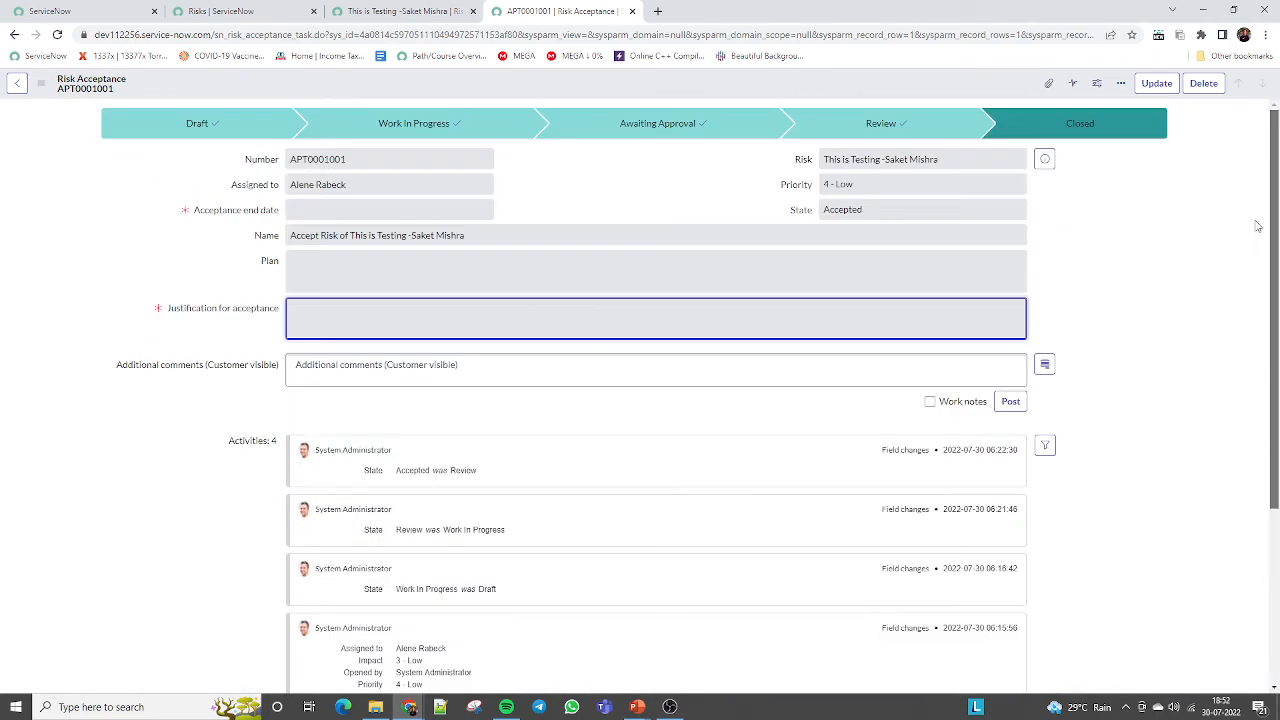
Step: Go back to the risk record and refresh its related lists of assessments and risk response tasks
{"action": "left_click", "coordinate": [372, 11]}
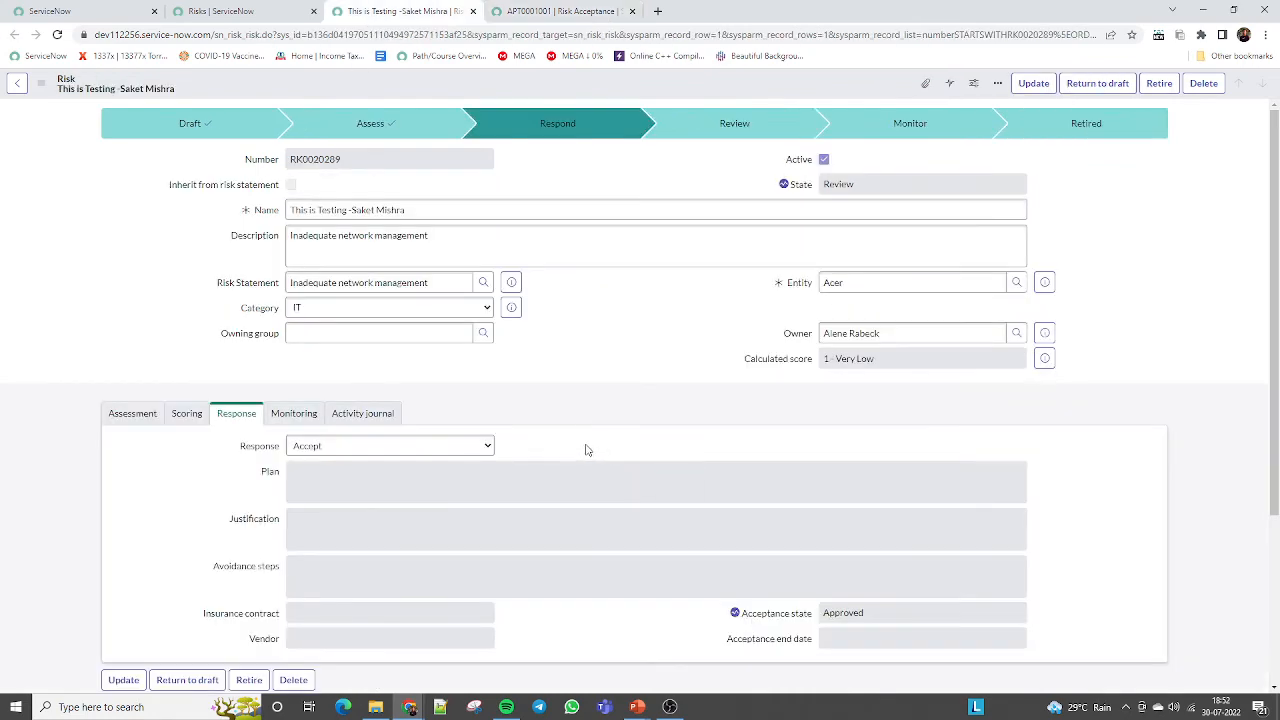
{"action": "left_click_drag", "start_coordinate": [1275, 400], "coordinate": [1261, 279]}
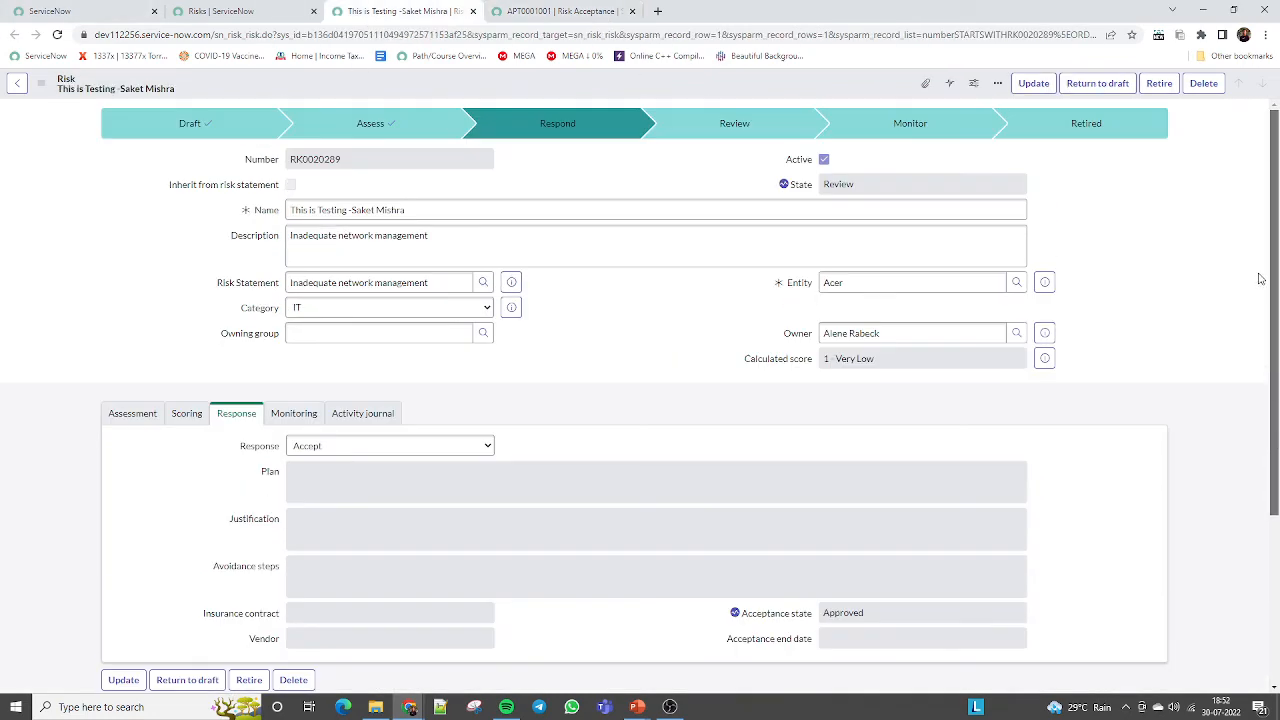
{"action": "scroll", "coordinate": [1261, 279], "scroll_direction": "down", "scroll_amount": 3}
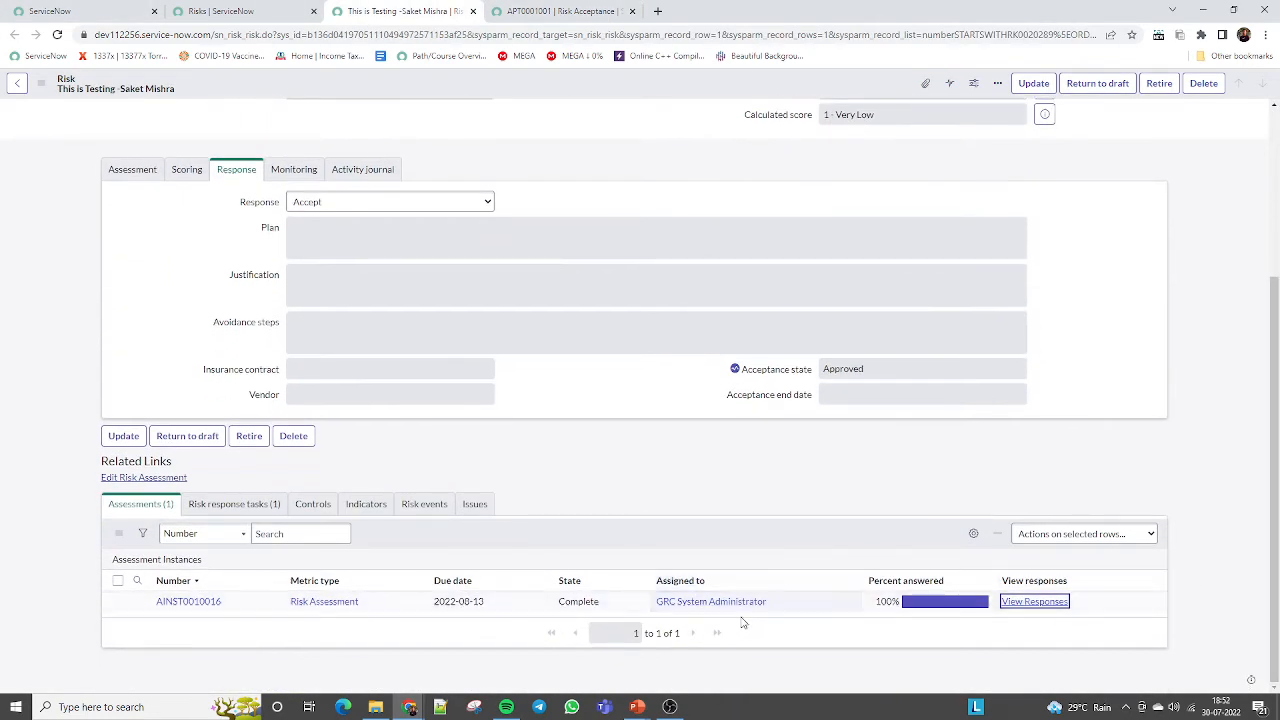
{"action": "right_click", "coordinate": [555, 538]}
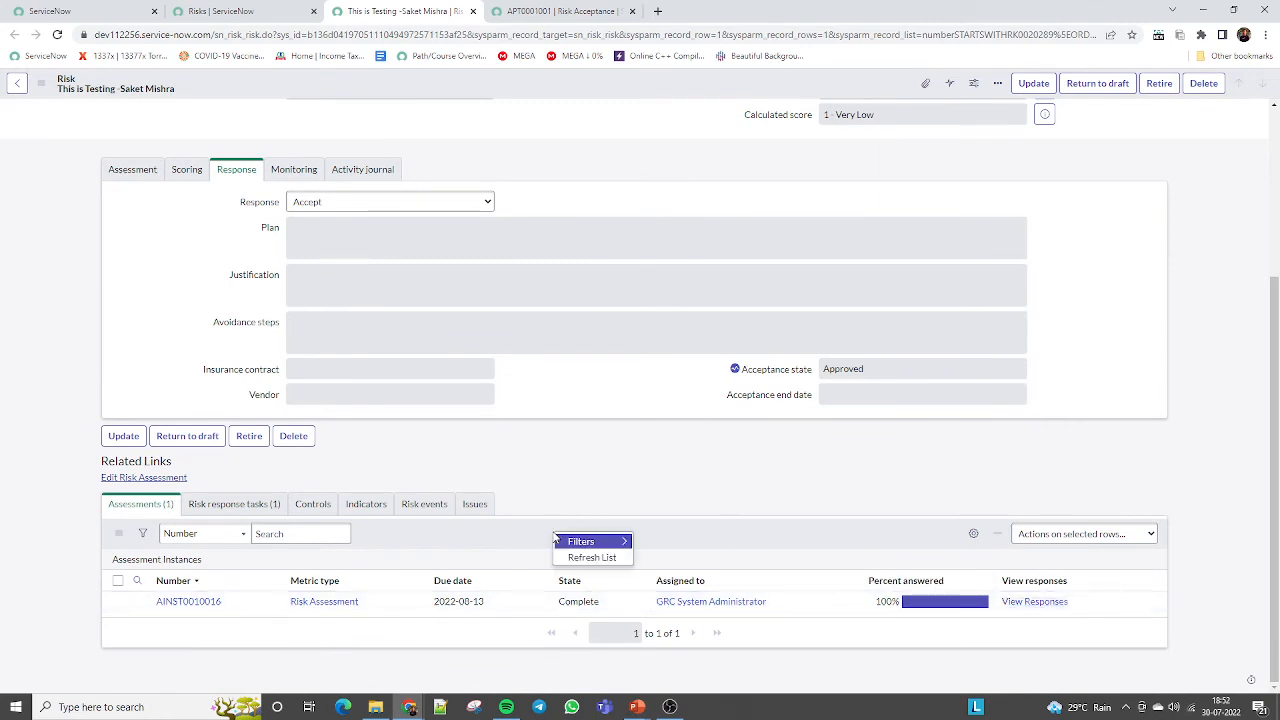
{"action": "left_click", "coordinate": [585, 557]}
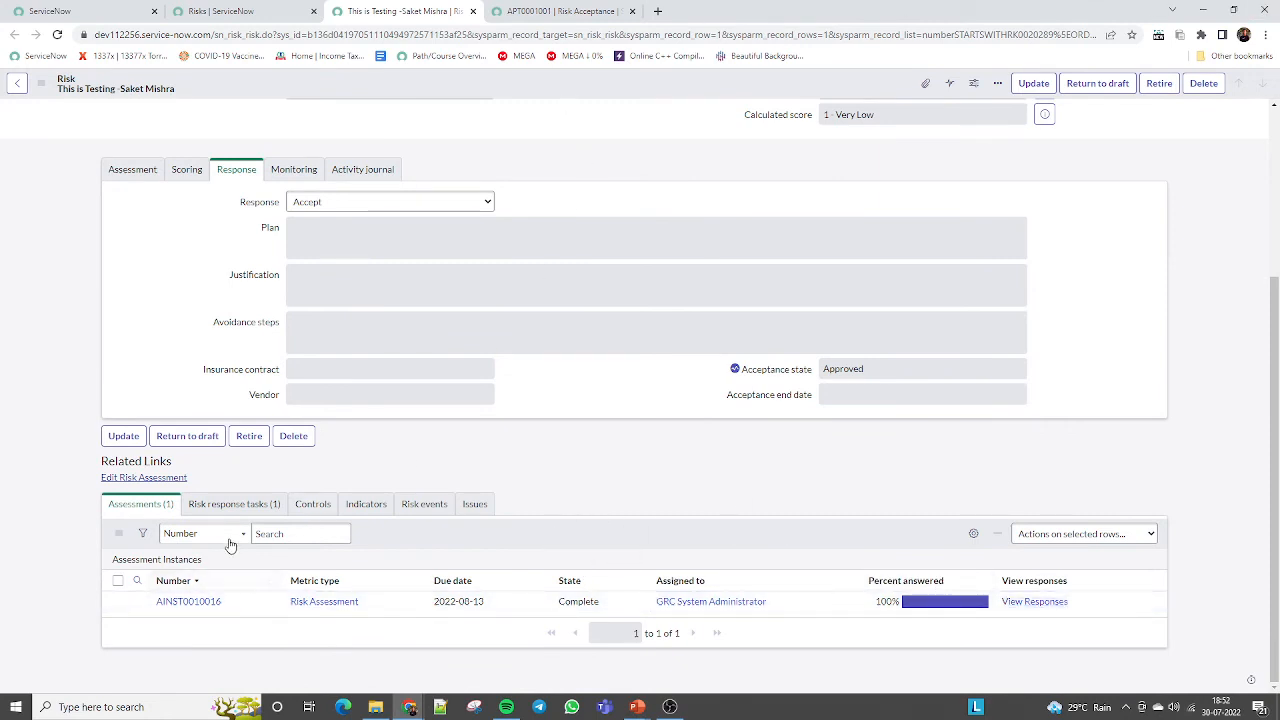
{"action": "left_click", "coordinate": [235, 506]}
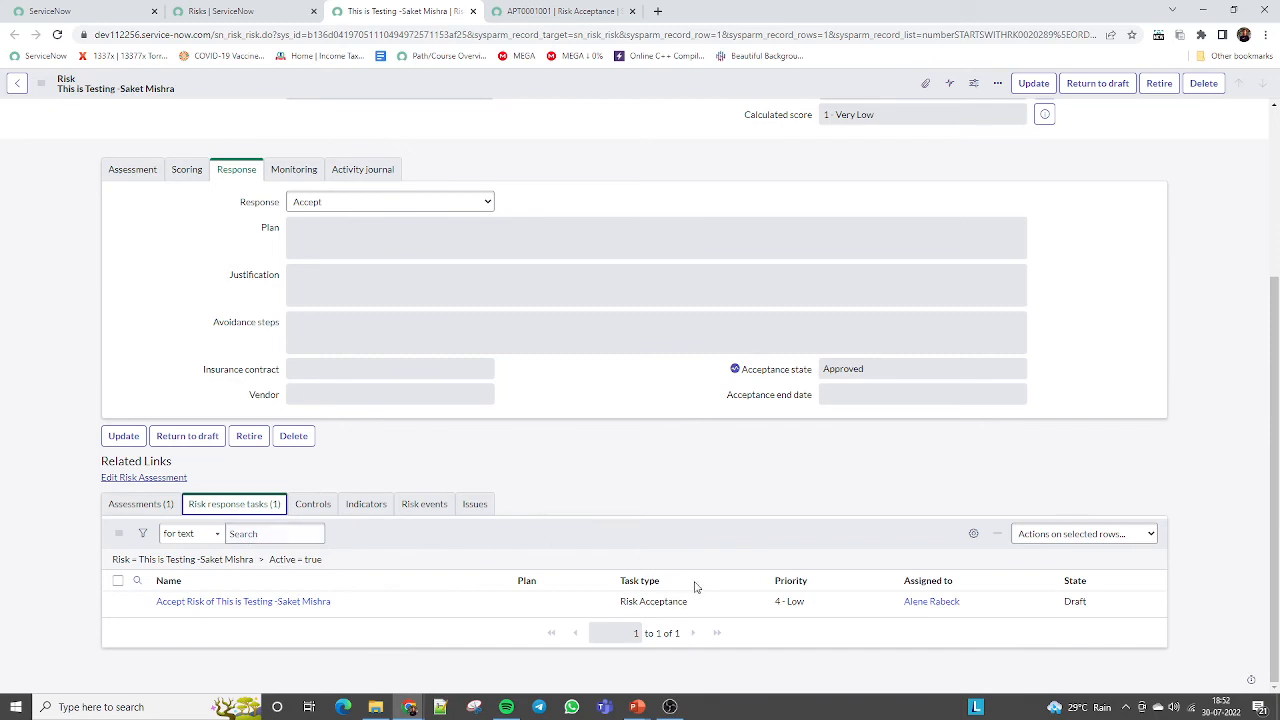
{"action": "right_click", "coordinate": [641, 542]}
{"action": "left_click", "coordinate": [663, 556]}
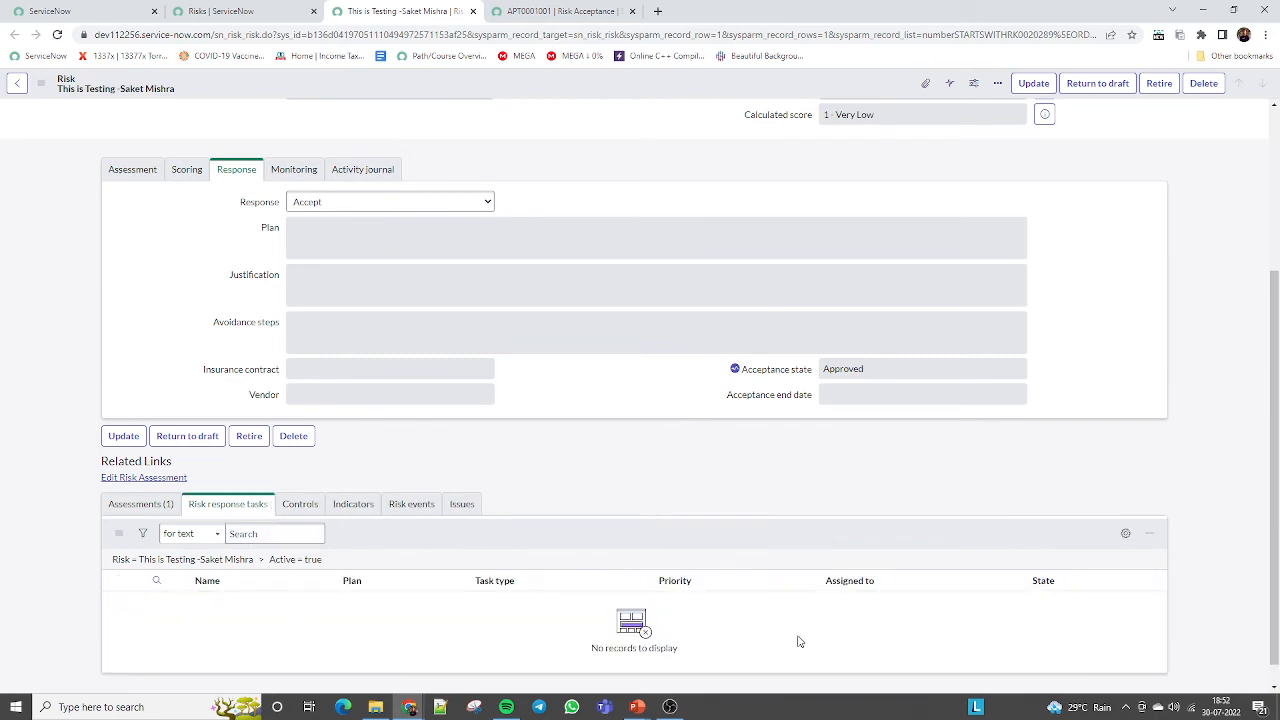
Step: Examine the risk's response details, including acceptance state, response, insurance contract, vendor and justification
{"action": "left_click_drag", "start_coordinate": [1273, 443], "coordinate": [1273, 283]}
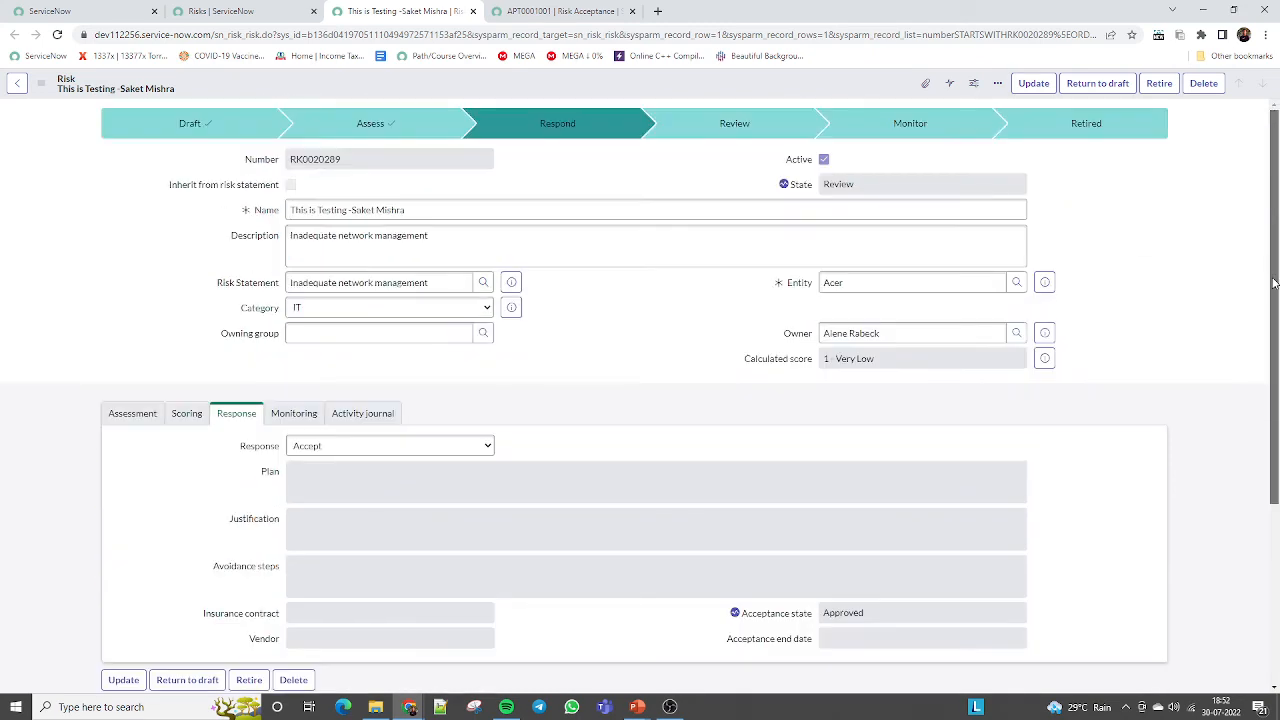
{"action": "left_click_drag", "start_coordinate": [741, 614], "coordinate": [828, 613]}
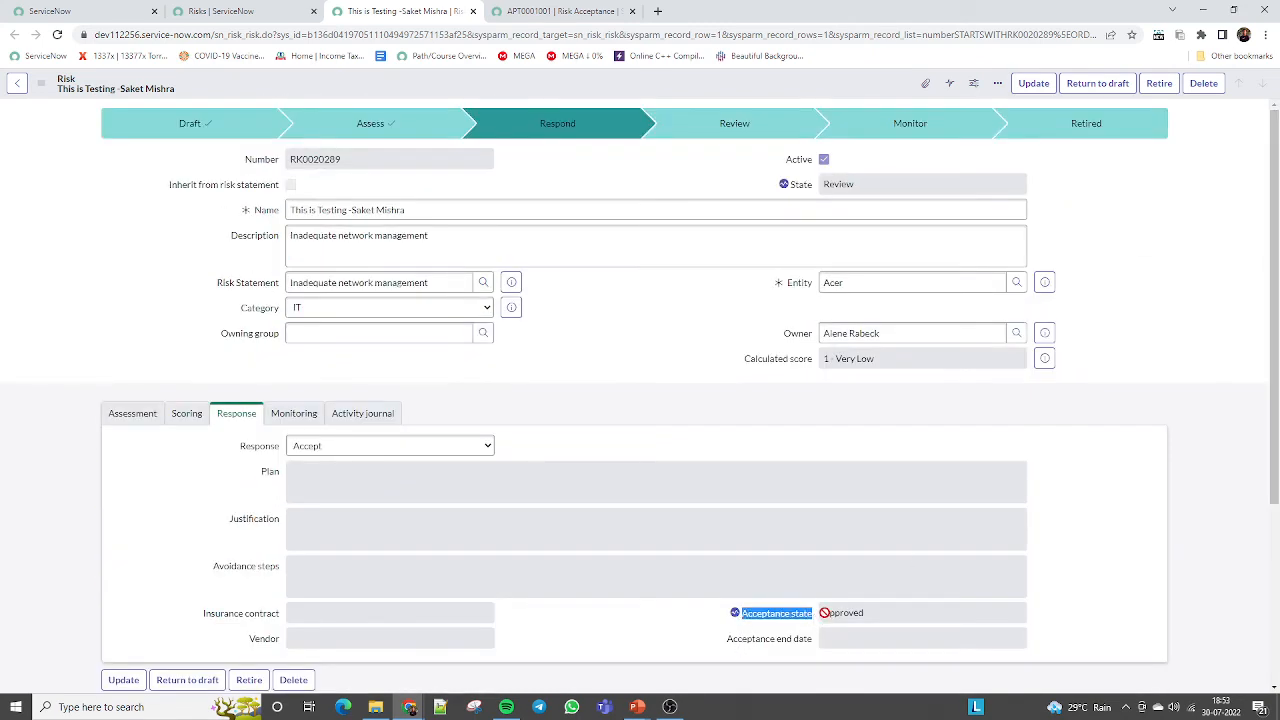
{"action": "left_click_drag", "start_coordinate": [239, 449], "coordinate": [275, 446]}
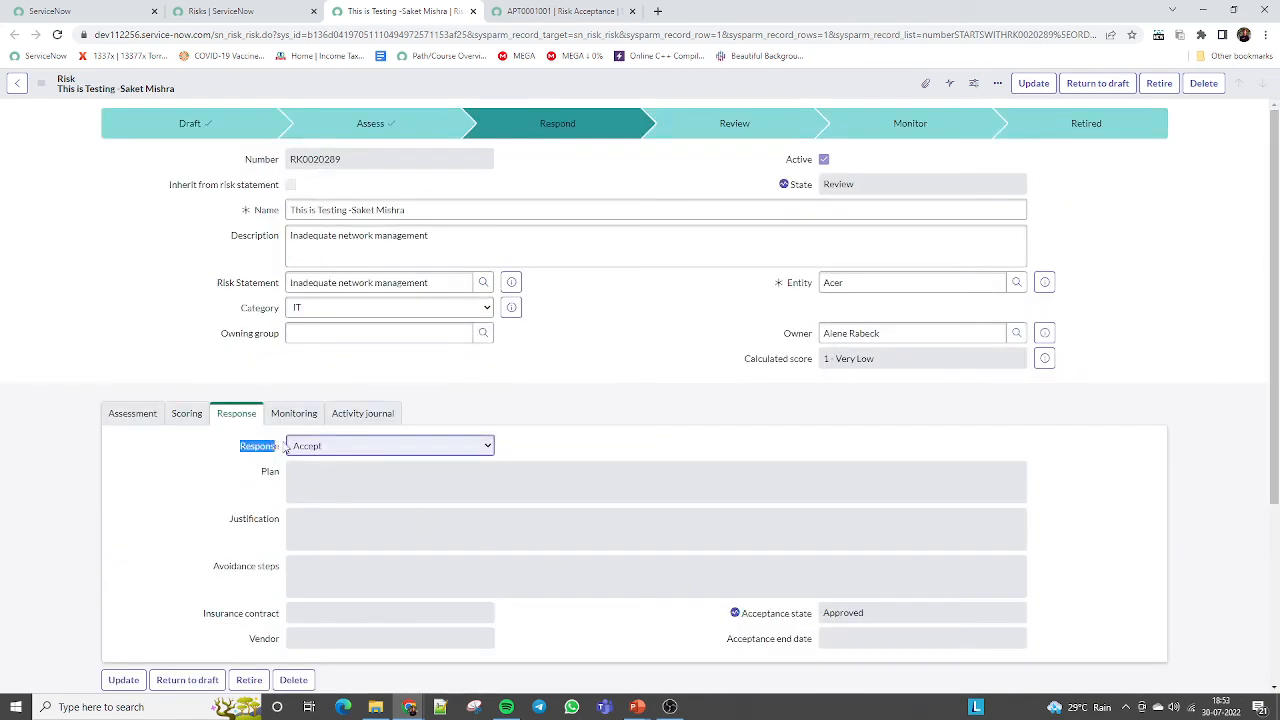
{"action": "left_click_drag", "start_coordinate": [200, 615], "coordinate": [282, 638]}
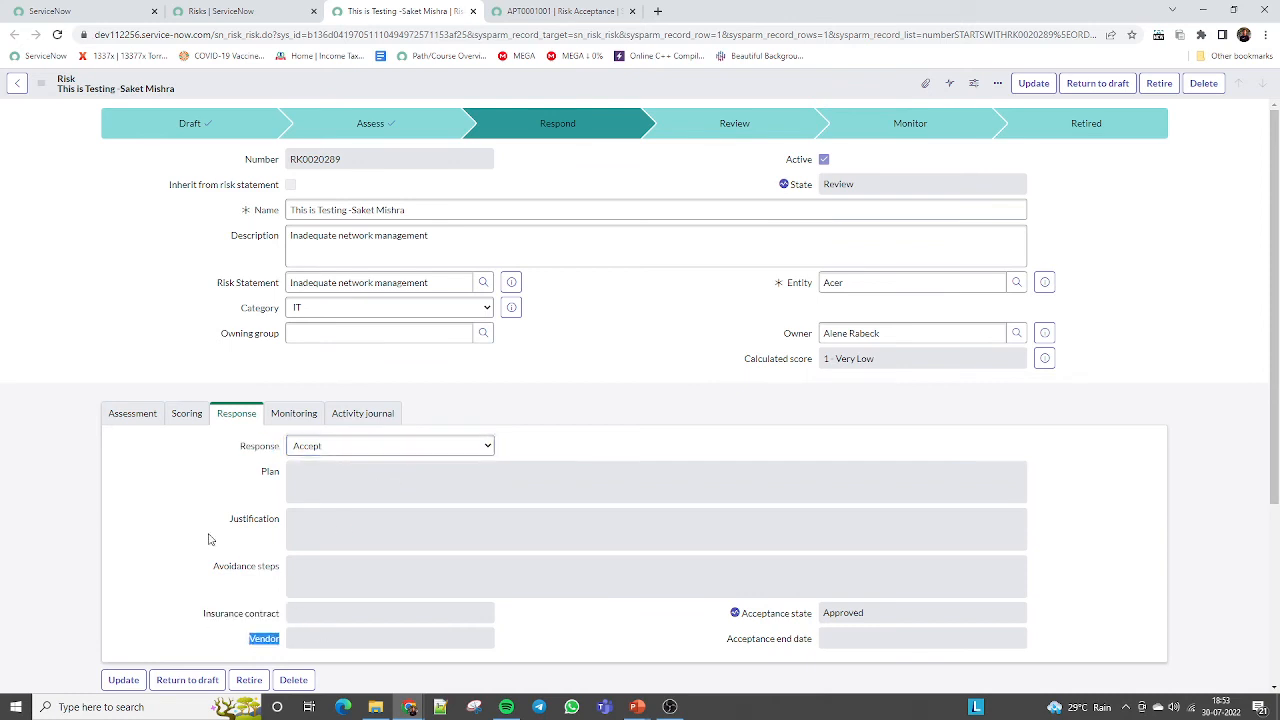
{"action": "left_click_drag", "start_coordinate": [220, 515], "coordinate": [327, 509]}
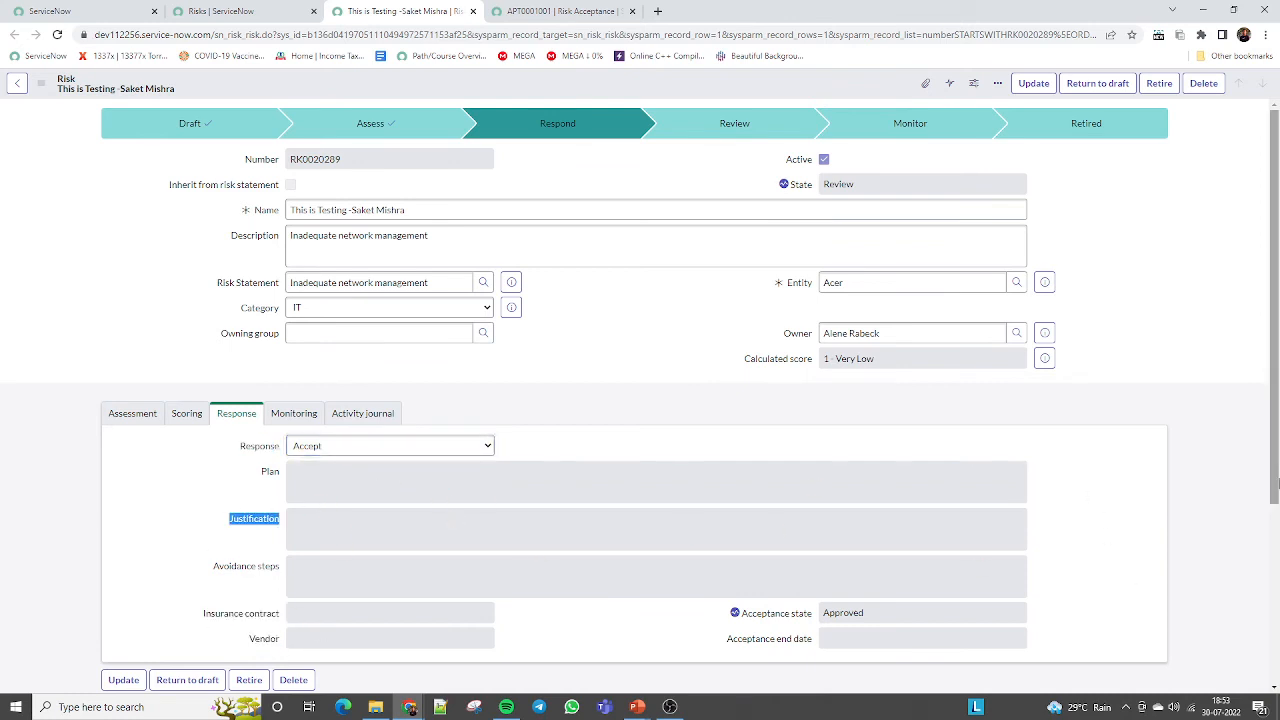
{"action": "left_click_drag", "start_coordinate": [1278, 397], "coordinate": [1278, 397]}
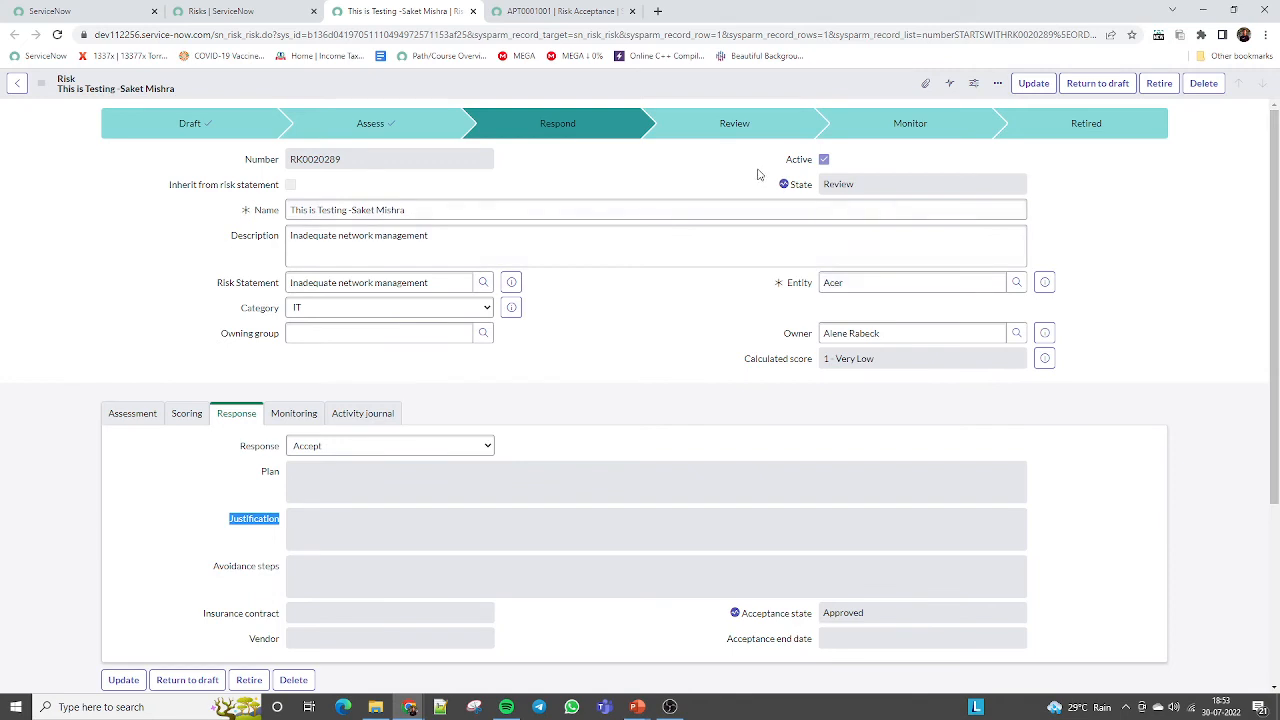
Step: Look through the risk's monitoring, activity journal and assessment details
{"action": "left_click_drag", "start_coordinate": [1277, 229], "coordinate": [1277, 264]}
{"action": "left_click", "coordinate": [294, 398]}
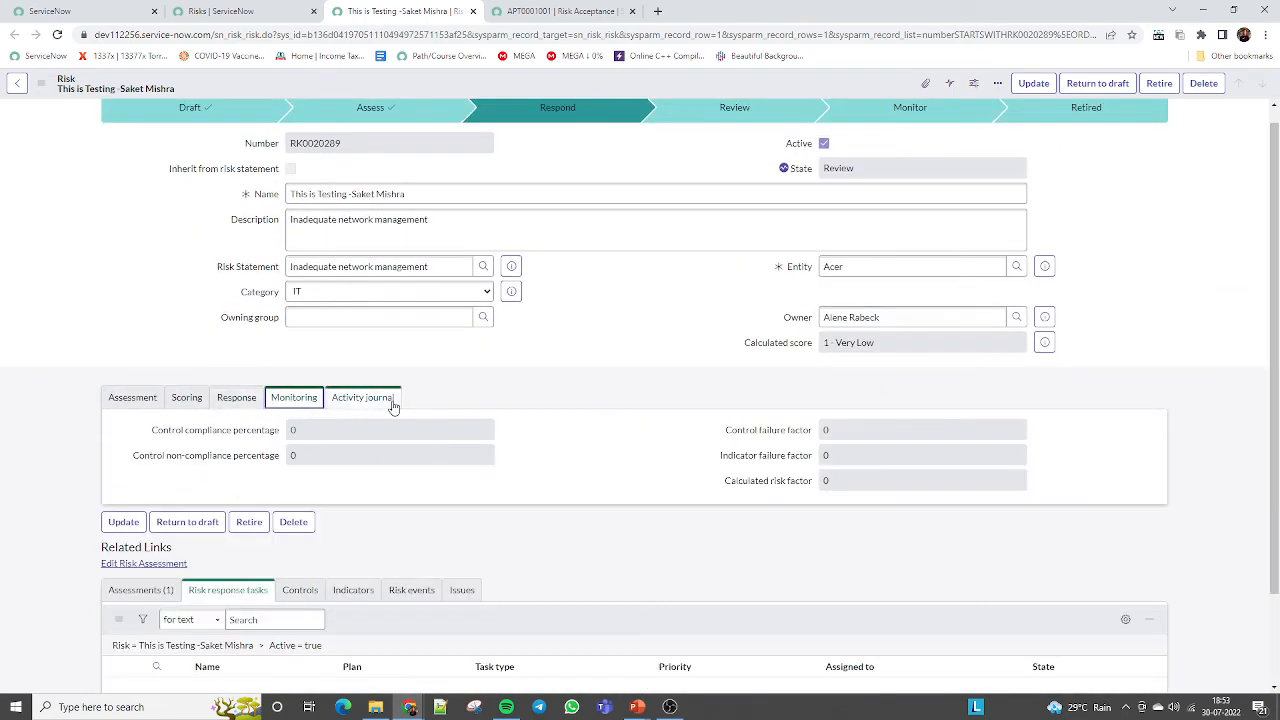
{"action": "left_click", "coordinate": [392, 400]}
{"action": "left_click", "coordinate": [125, 400]}
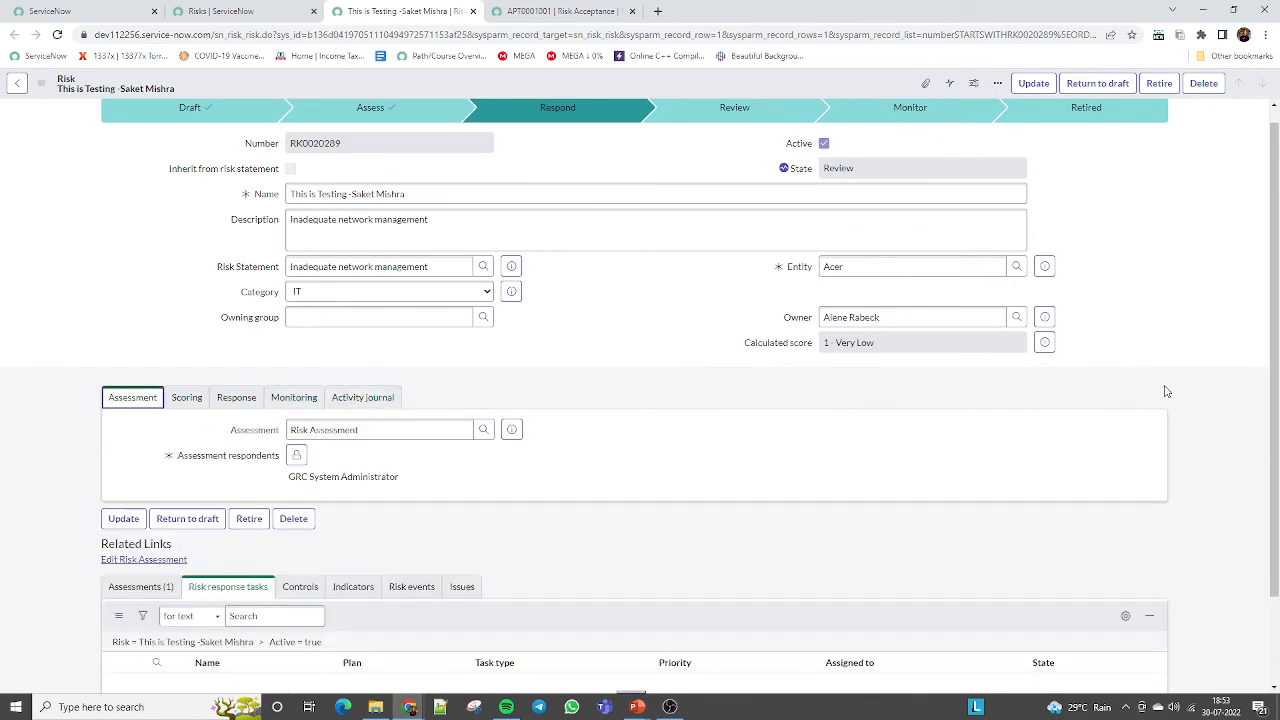
{"action": "left_click_drag", "start_coordinate": [1276, 405], "coordinate": [1276, 360]}
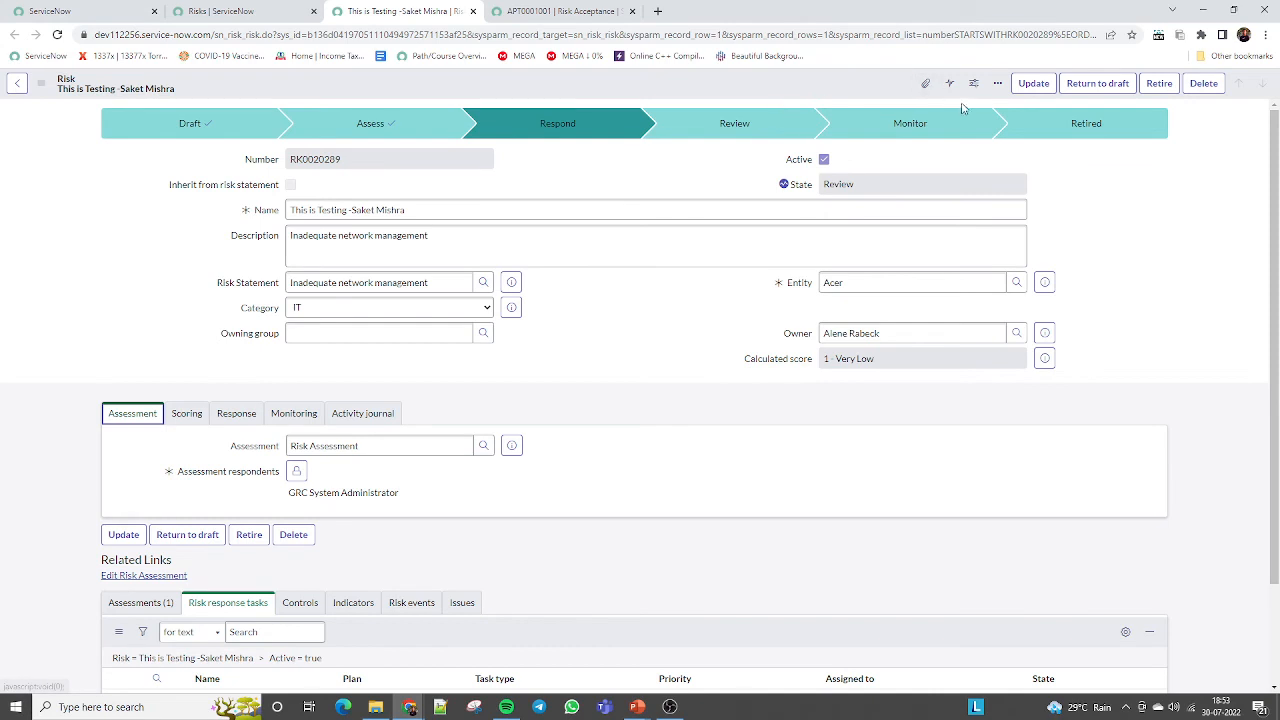
Step: Reload the risk form and advance the risk from Review to the Monitor stage
{"action": "right_click", "coordinate": [678, 84]}
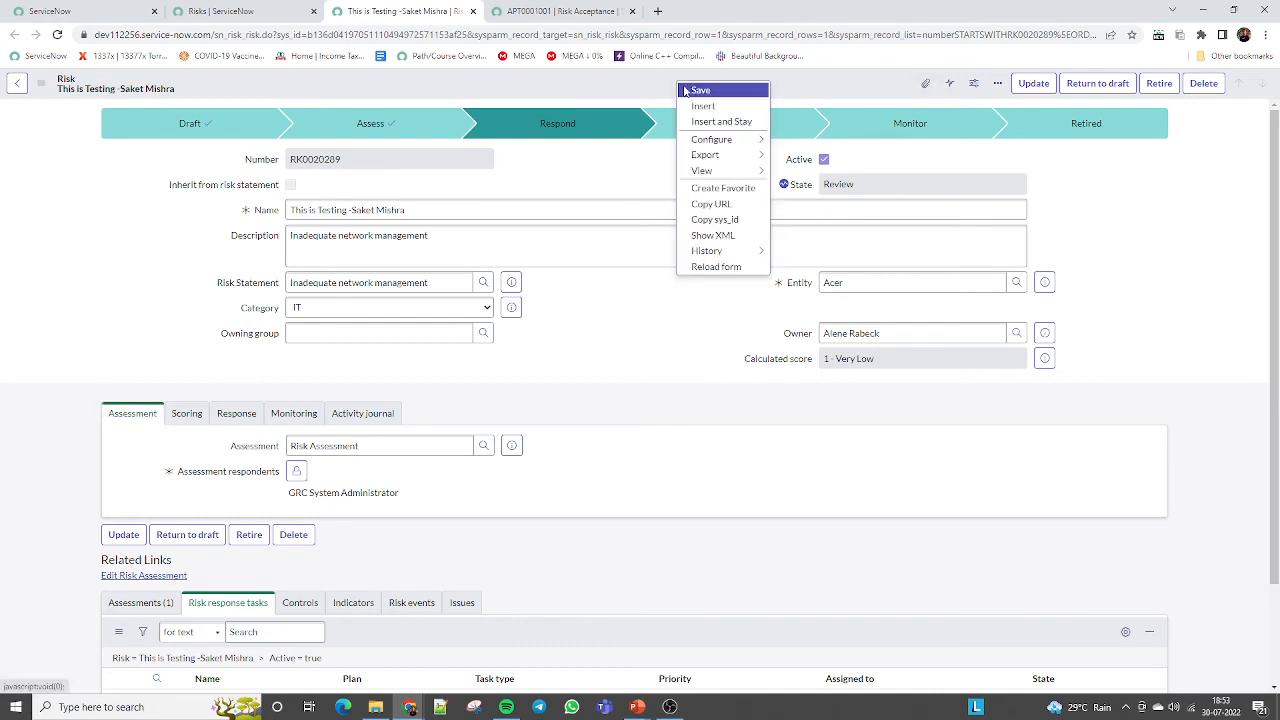
{"action": "left_click", "coordinate": [722, 270]}
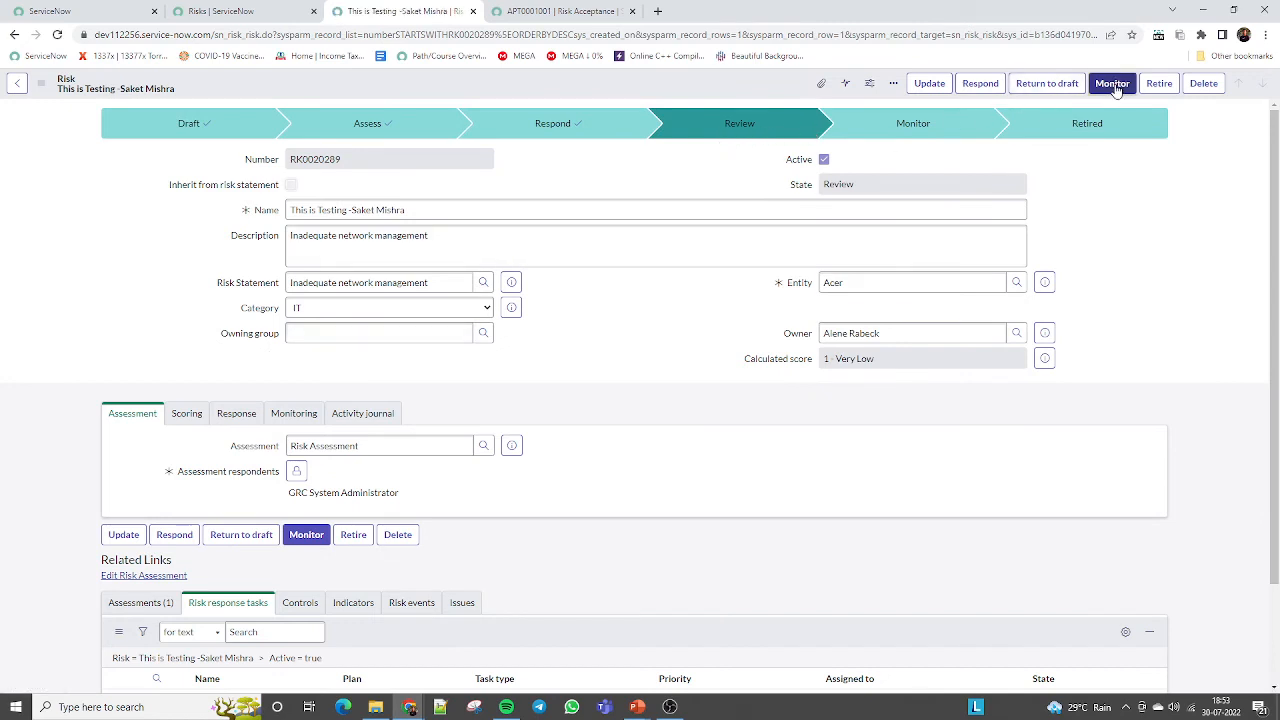
{"action": "left_click", "coordinate": [1113, 84]}
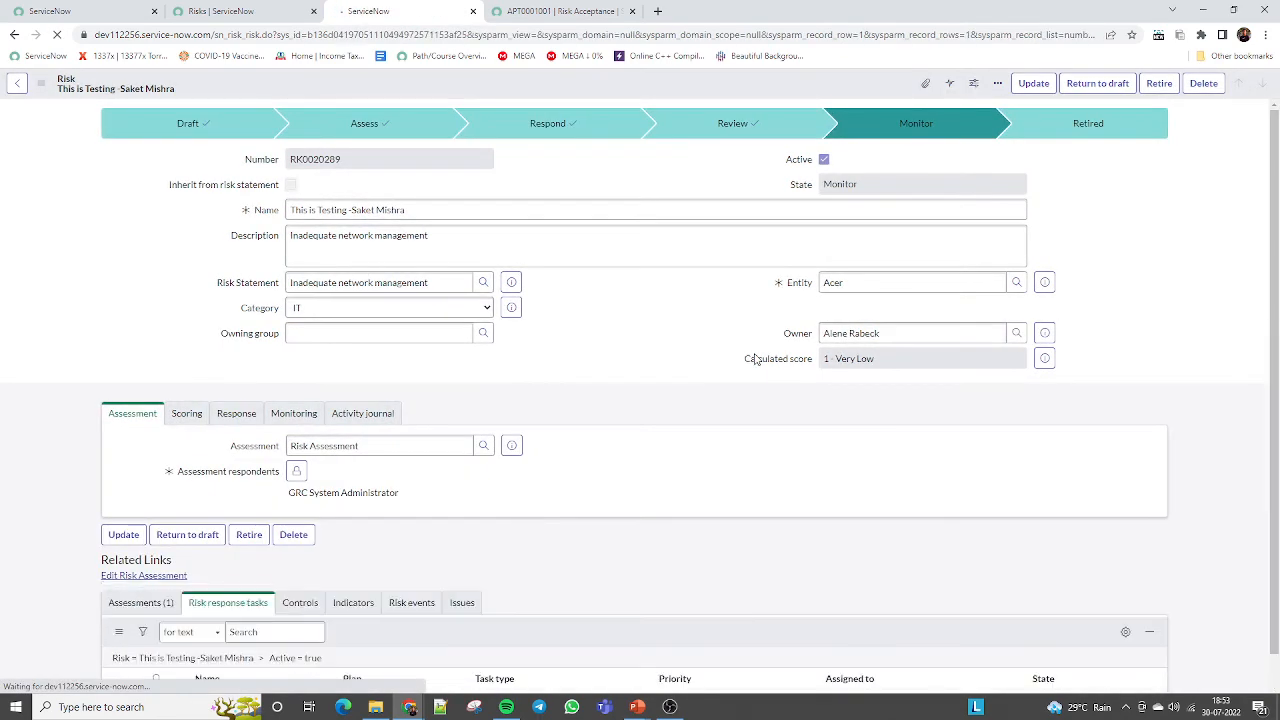
Step: Review the monitored risk's scoring, response, monitoring, activity journal and assessment details, plus its related assessments list
{"action": "scroll", "coordinate": [479, 360], "scroll_direction": "down", "scroll_amount": 2}
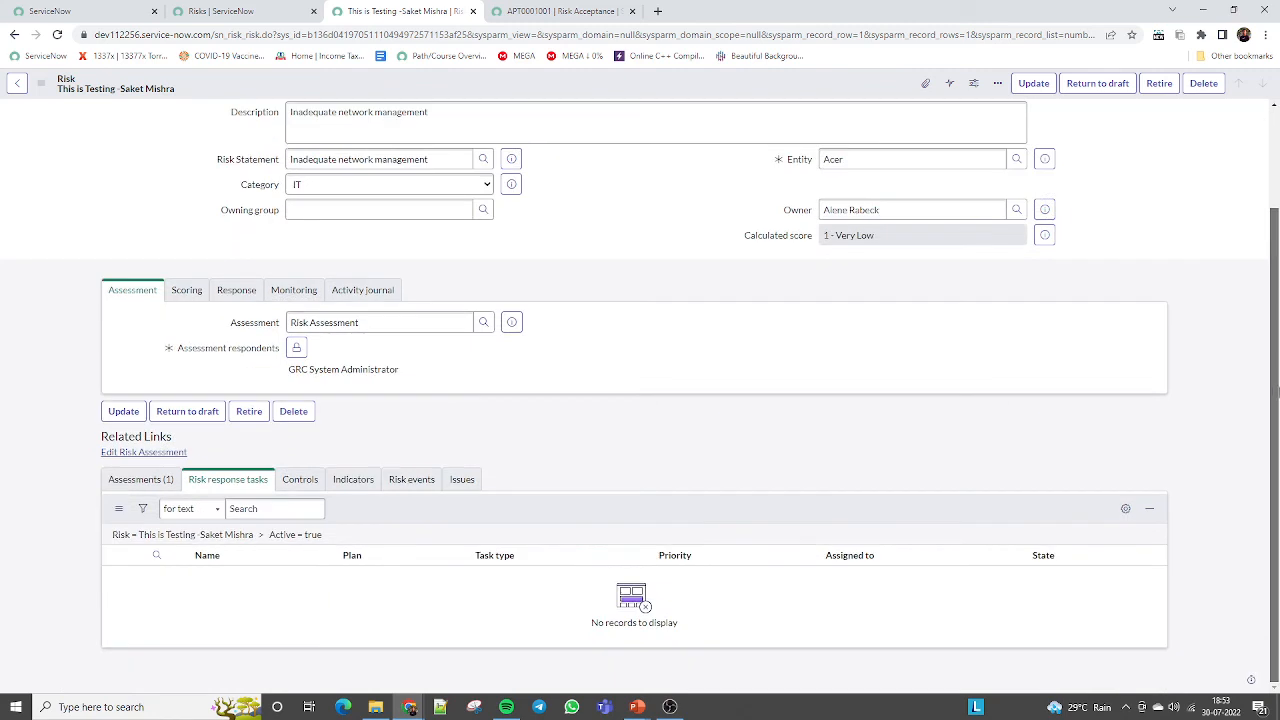
{"action": "left_click", "coordinate": [188, 292]}
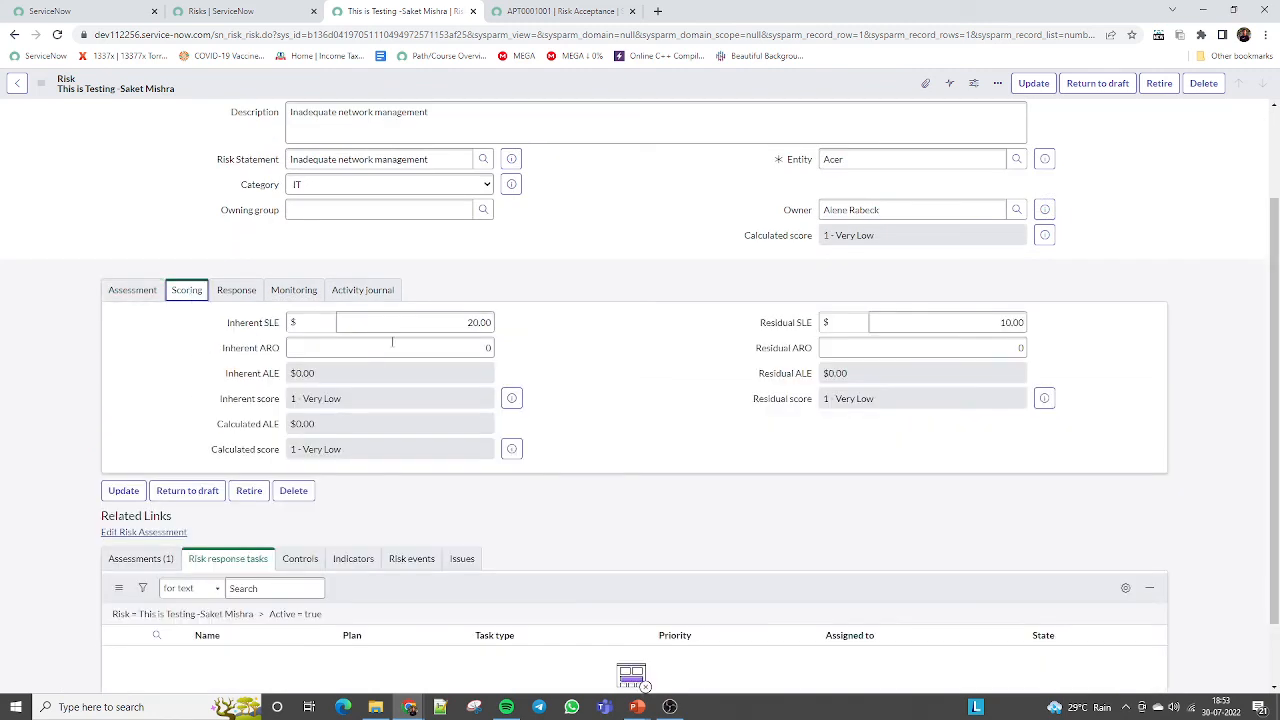
{"action": "left_click", "coordinate": [237, 290]}
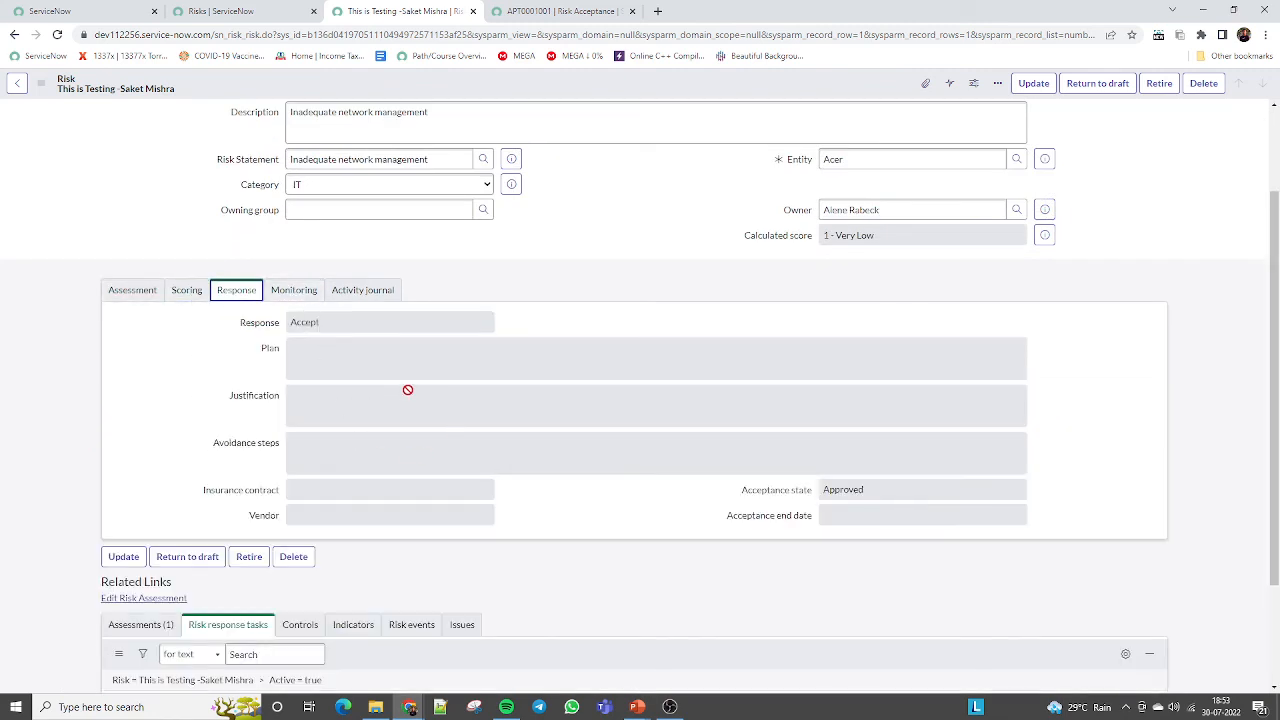
{"action": "left_click", "coordinate": [294, 290]}
{"action": "left_click", "coordinate": [360, 290]}
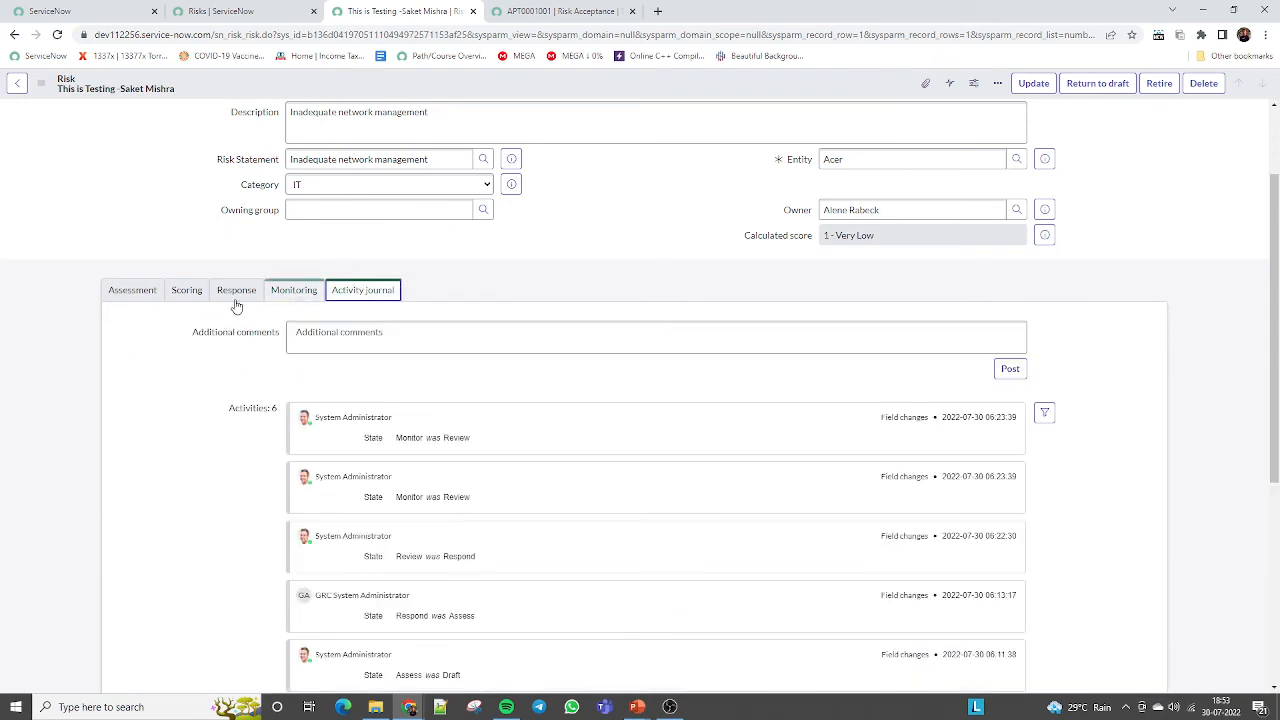
{"action": "left_click", "coordinate": [105, 297]}
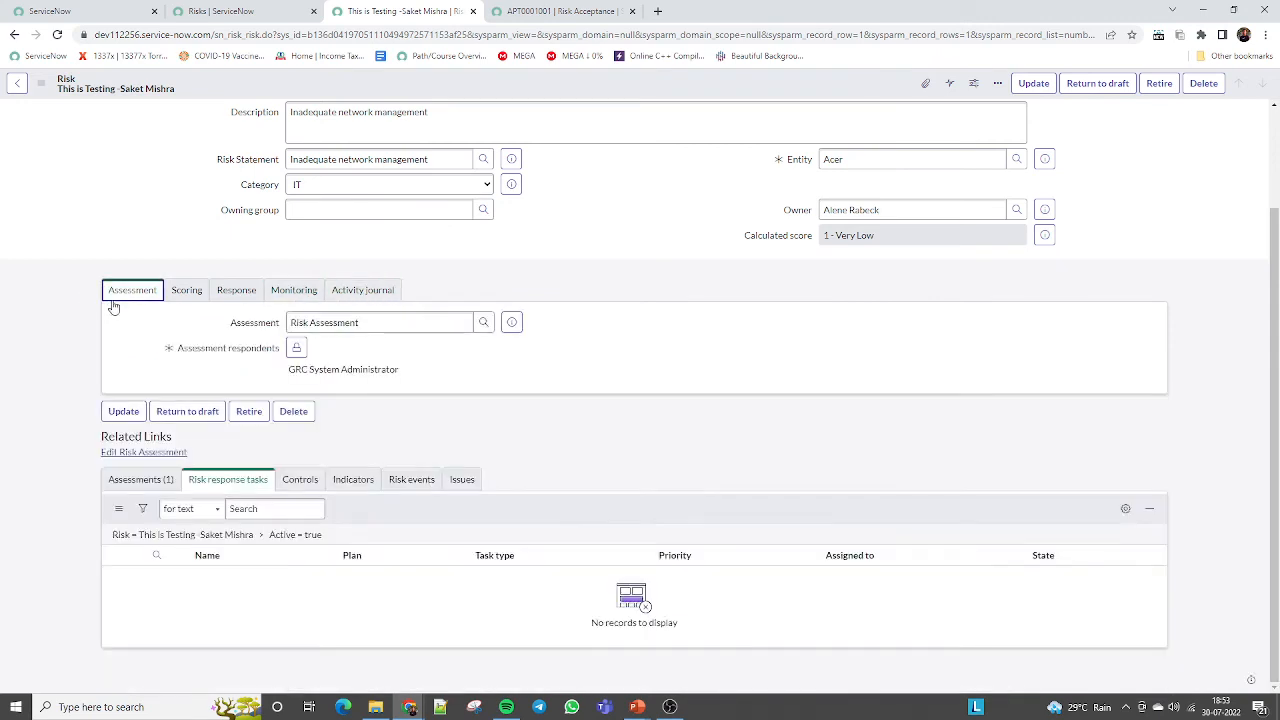
{"action": "left_click", "coordinate": [130, 479]}
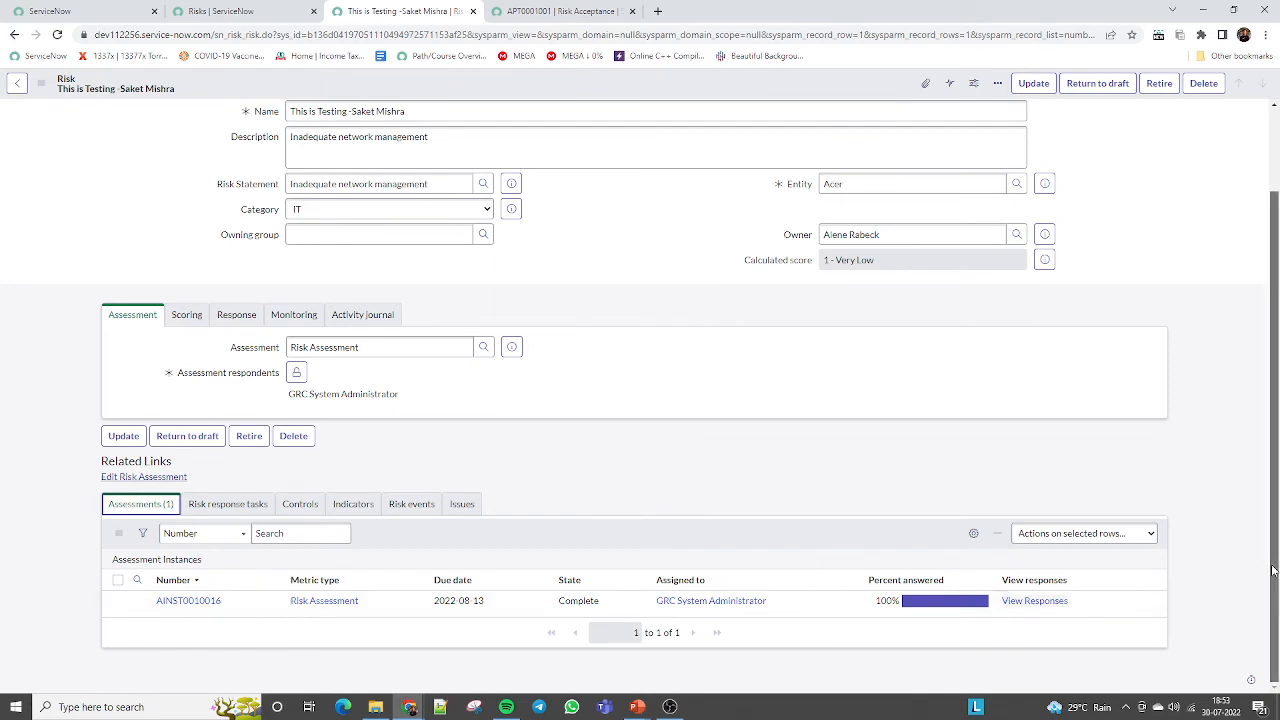
{"action": "scroll", "coordinate": [1270, 569], "scroll_direction": "up", "scroll_amount": 2}
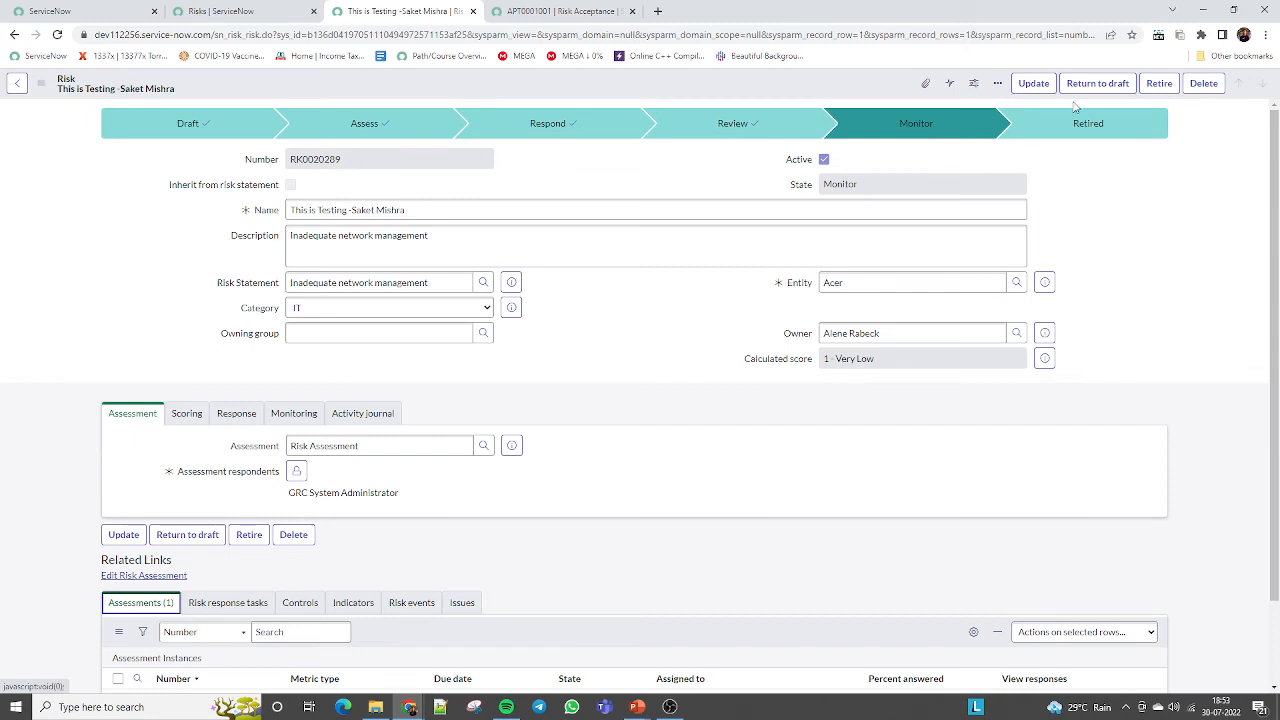
Step: Retire the monitored risk and check its form and related assessments
{"action": "left_click", "coordinate": [1157, 84]}
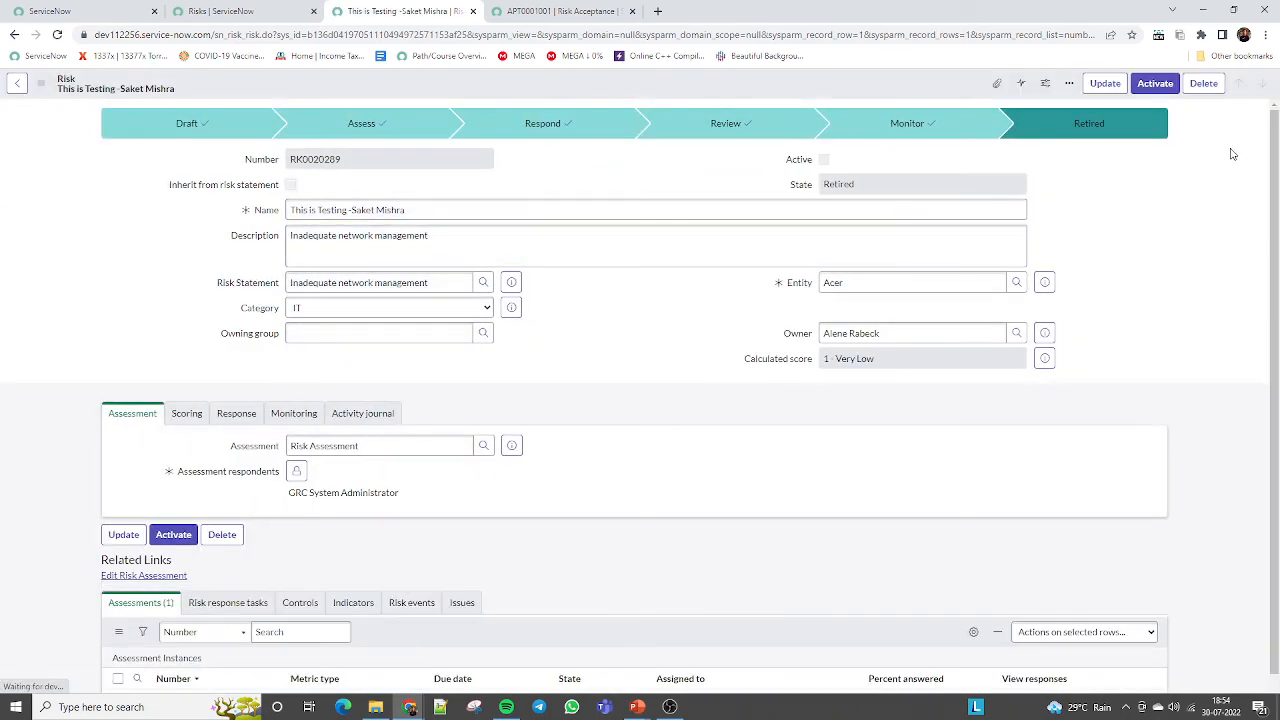
{"action": "scroll", "coordinate": [963, 407], "scroll_direction": "down", "scroll_amount": 2}
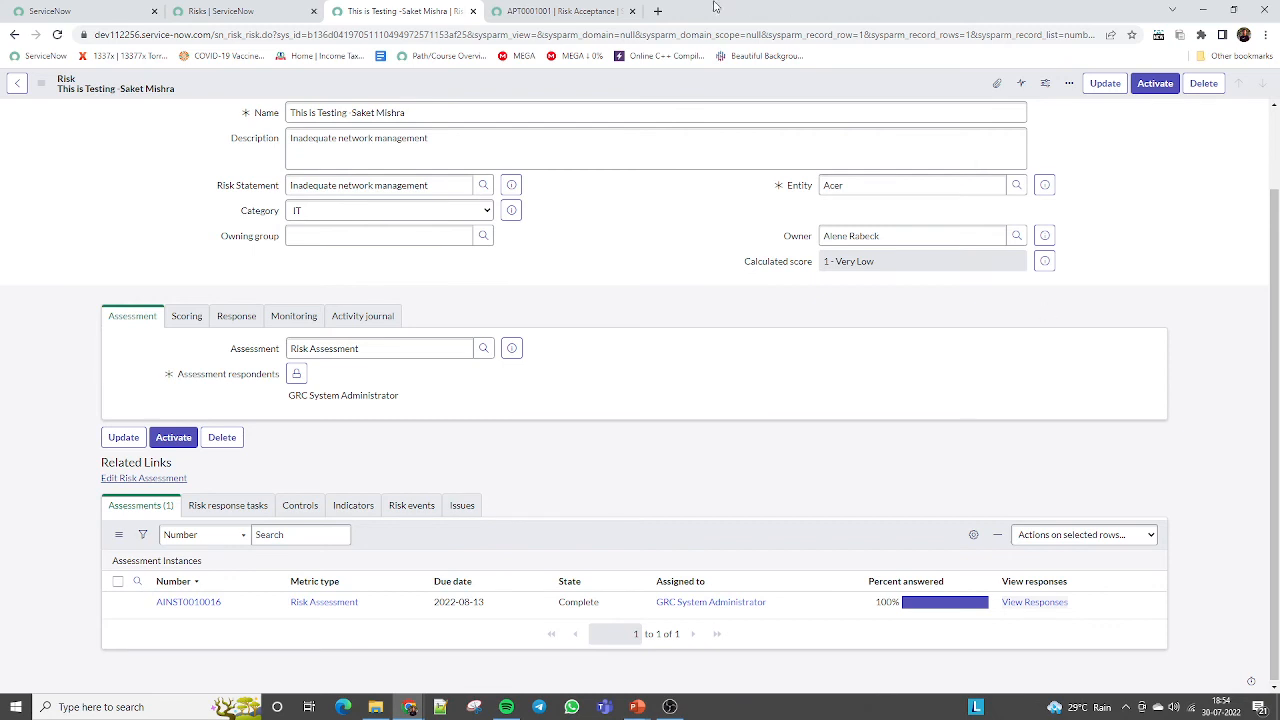
{"action": "left_click", "coordinate": [1155, 85]}
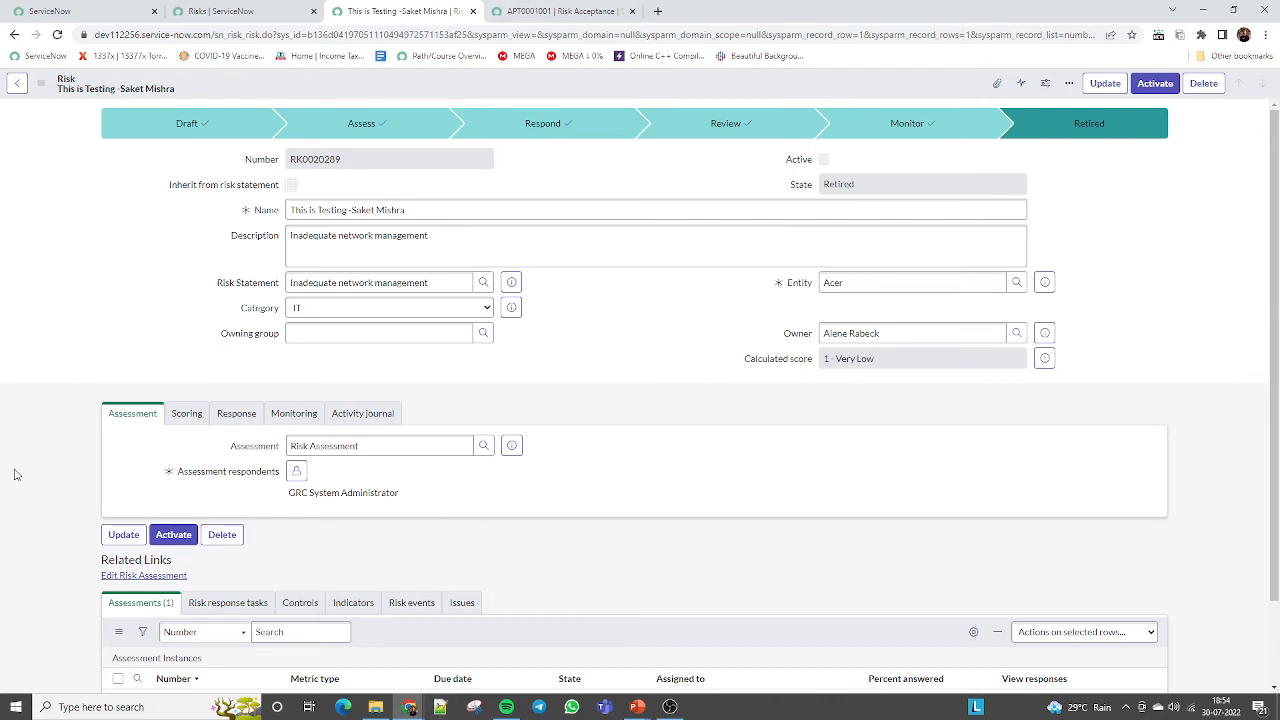
Step: Return to the main ServiceNow page and collapse the Scoping and Risk Register groups in the navigator, keeping Issues expanded
{"action": "left_click", "coordinate": [226, 12]}
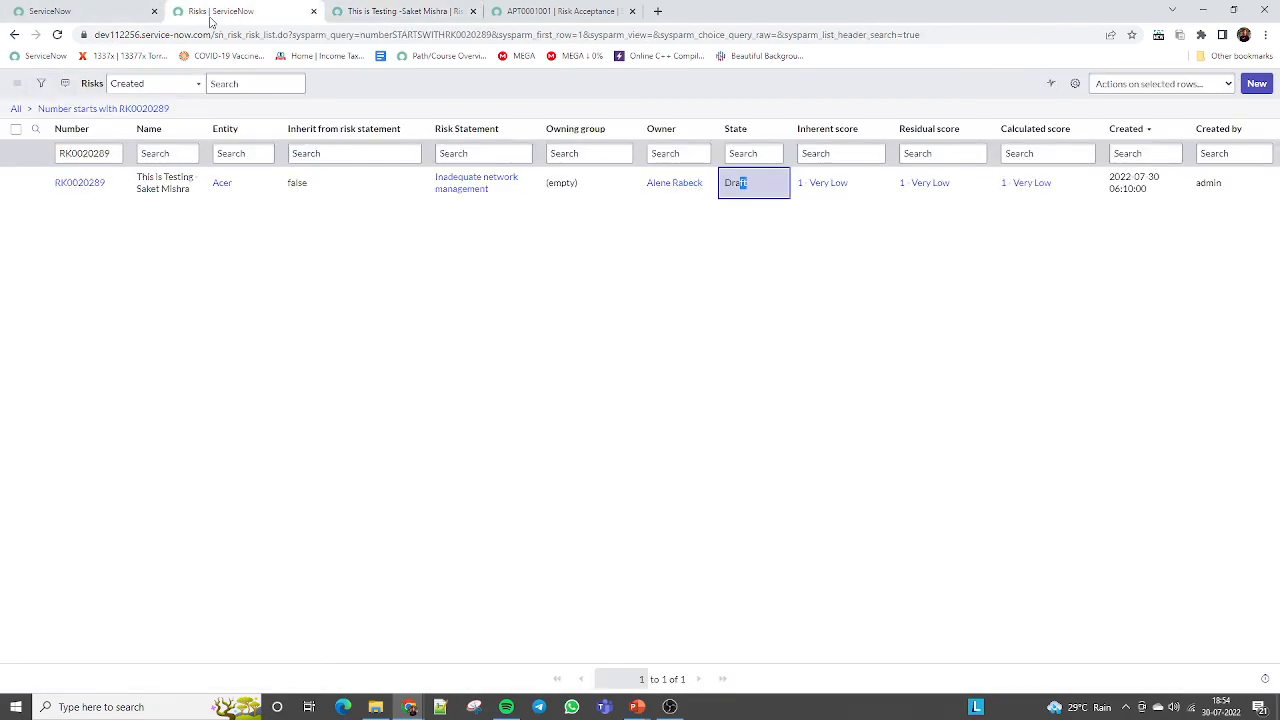
{"action": "left_click", "coordinate": [107, 12]}
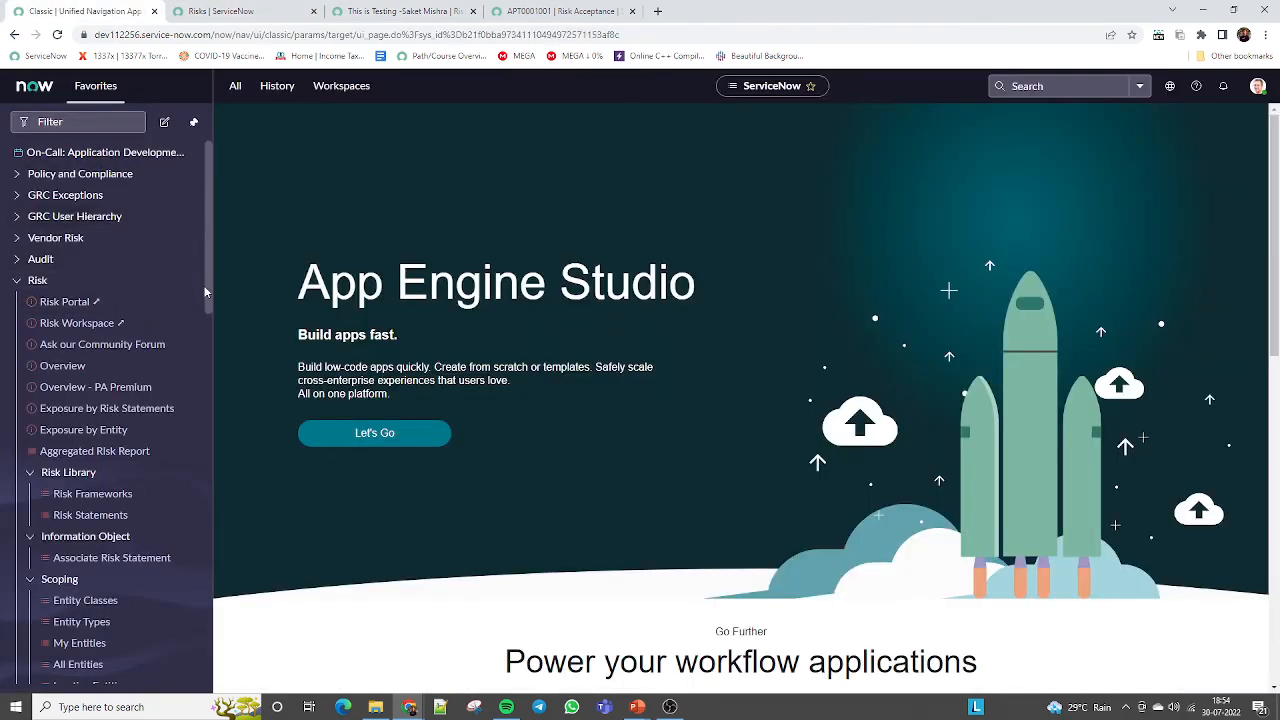
{"action": "left_click_drag", "start_coordinate": [208, 283], "coordinate": [208, 355]}
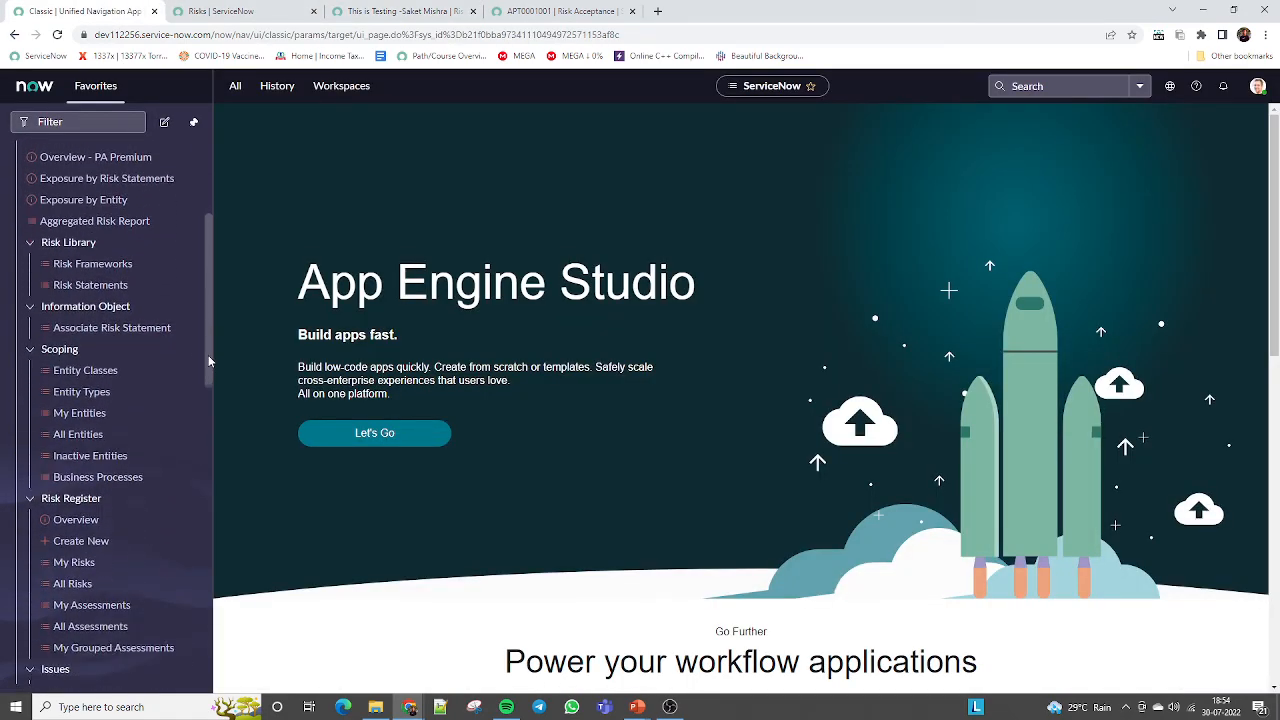
{"action": "left_click", "coordinate": [29, 341]}
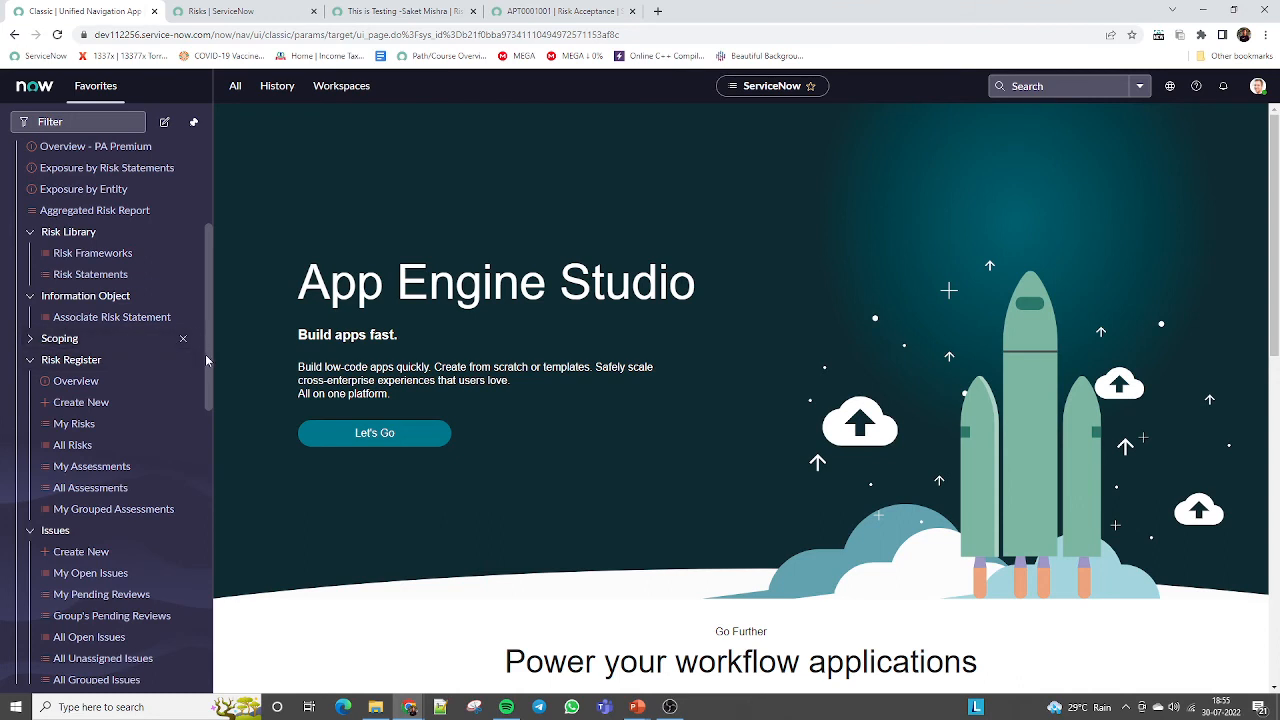
{"action": "scroll", "coordinate": [140, 410], "scroll_direction": "down", "scroll_amount": 2}
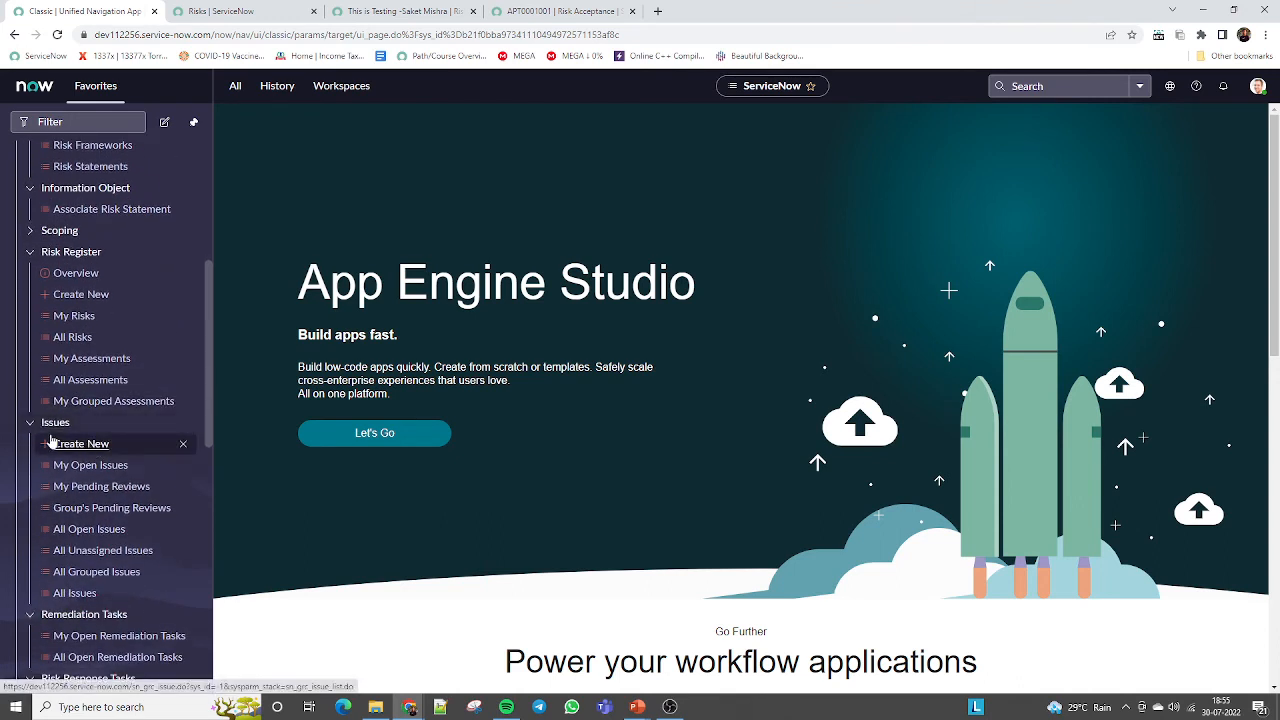
{"action": "left_click", "coordinate": [30, 254]}
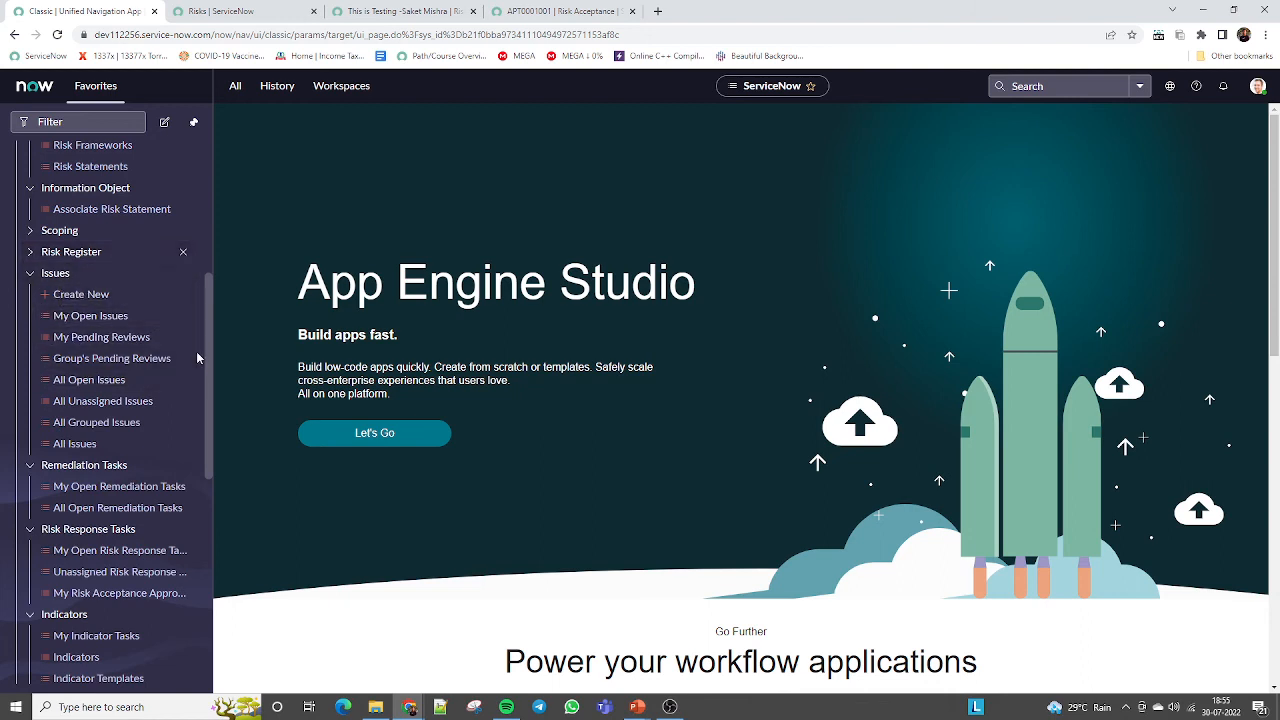
{"action": "left_click", "coordinate": [29, 277]}
{"action": "left_click", "coordinate": [28, 277]}
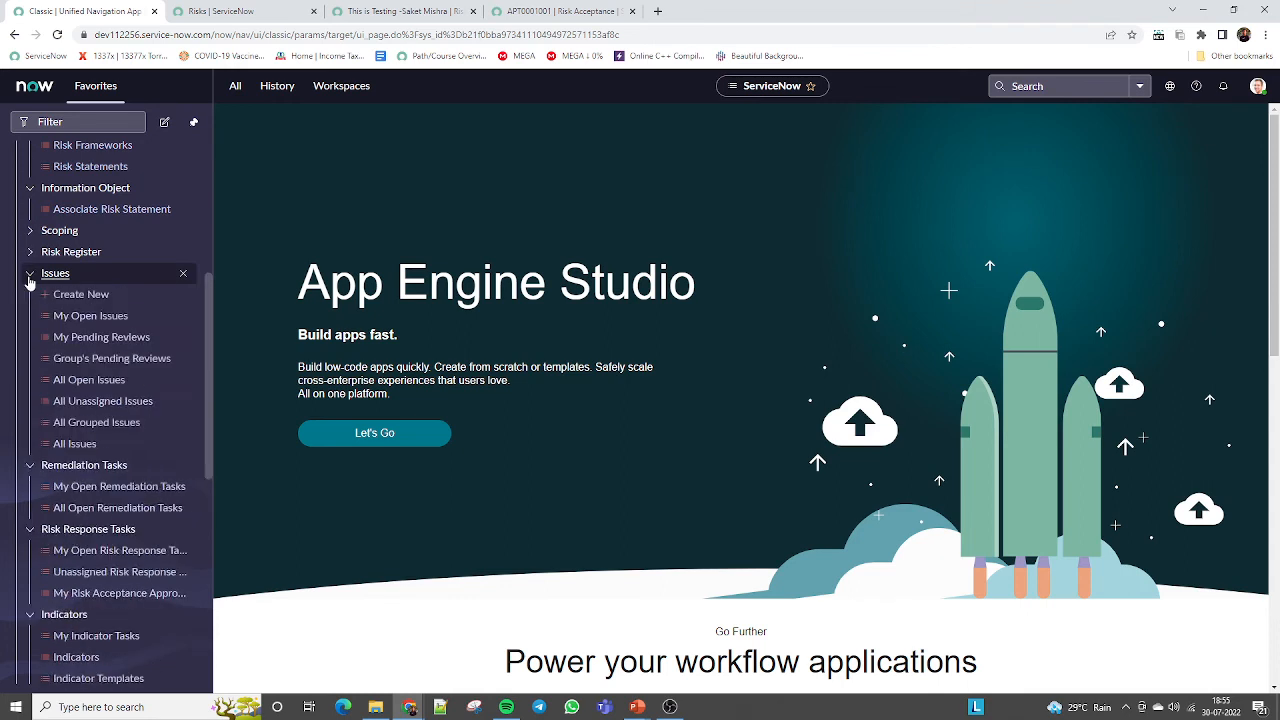
Step: Open a blank new issue record and examine its number, assignment fields and process stages
{"action": "left_click", "coordinate": [78, 298]}
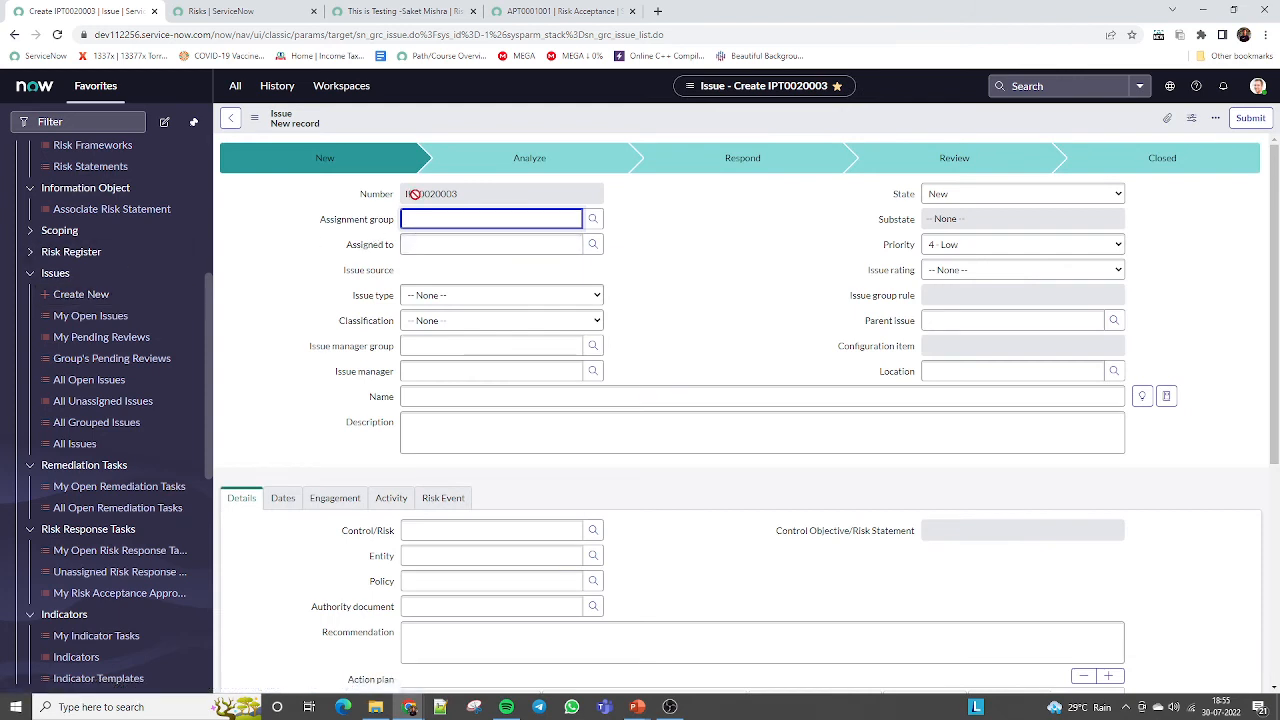
{"action": "left_click_drag", "start_coordinate": [410, 194], "coordinate": [458, 194]}
{"action": "left_click", "coordinate": [301, 218]}
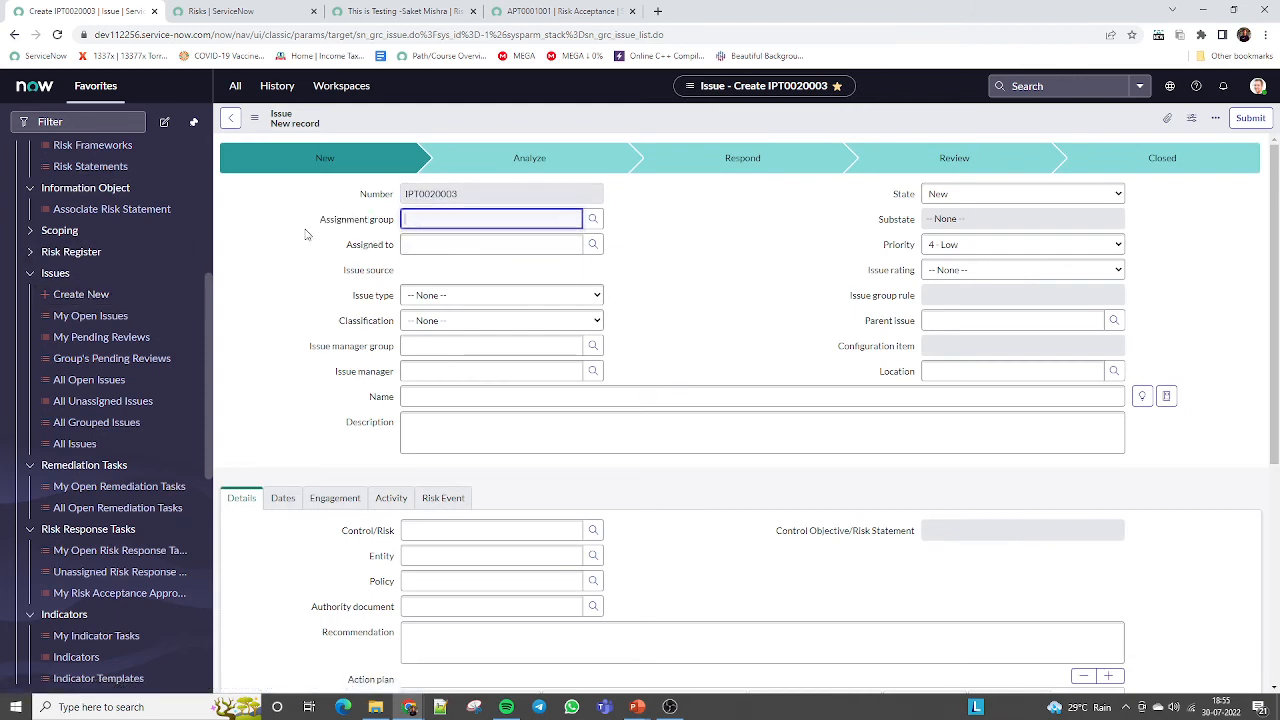
{"action": "left_click", "coordinate": [355, 248]}
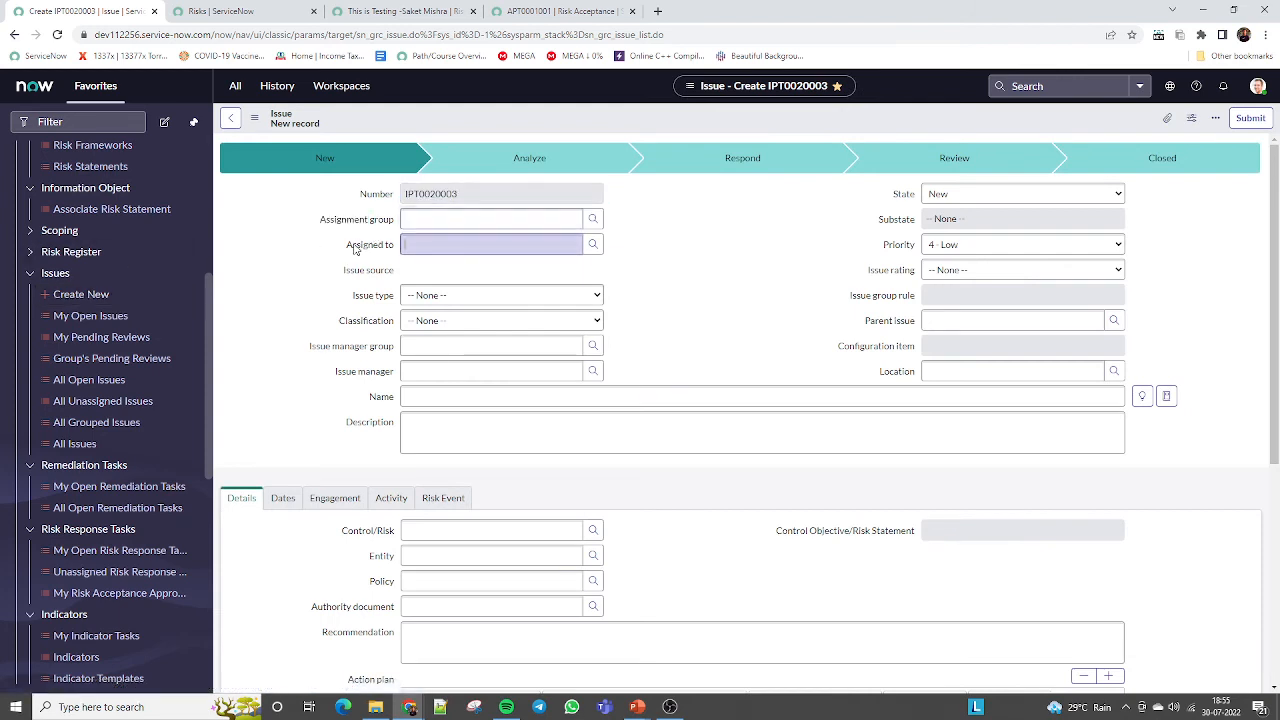
{"action": "left_click", "coordinate": [299, 159]}
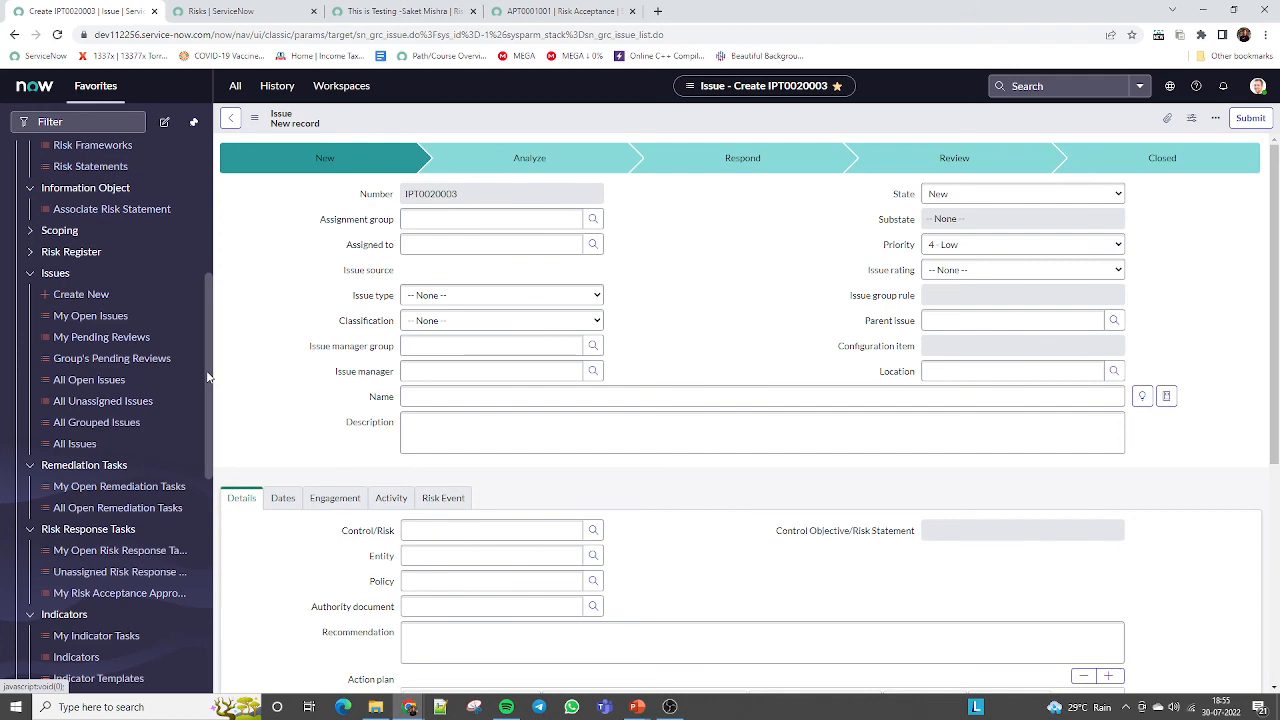
Step: Look through the new issue form's dates, engagement, activity, risk event and details sections
{"action": "scroll", "coordinate": [1257, 444], "scroll_direction": "down", "scroll_amount": 2}
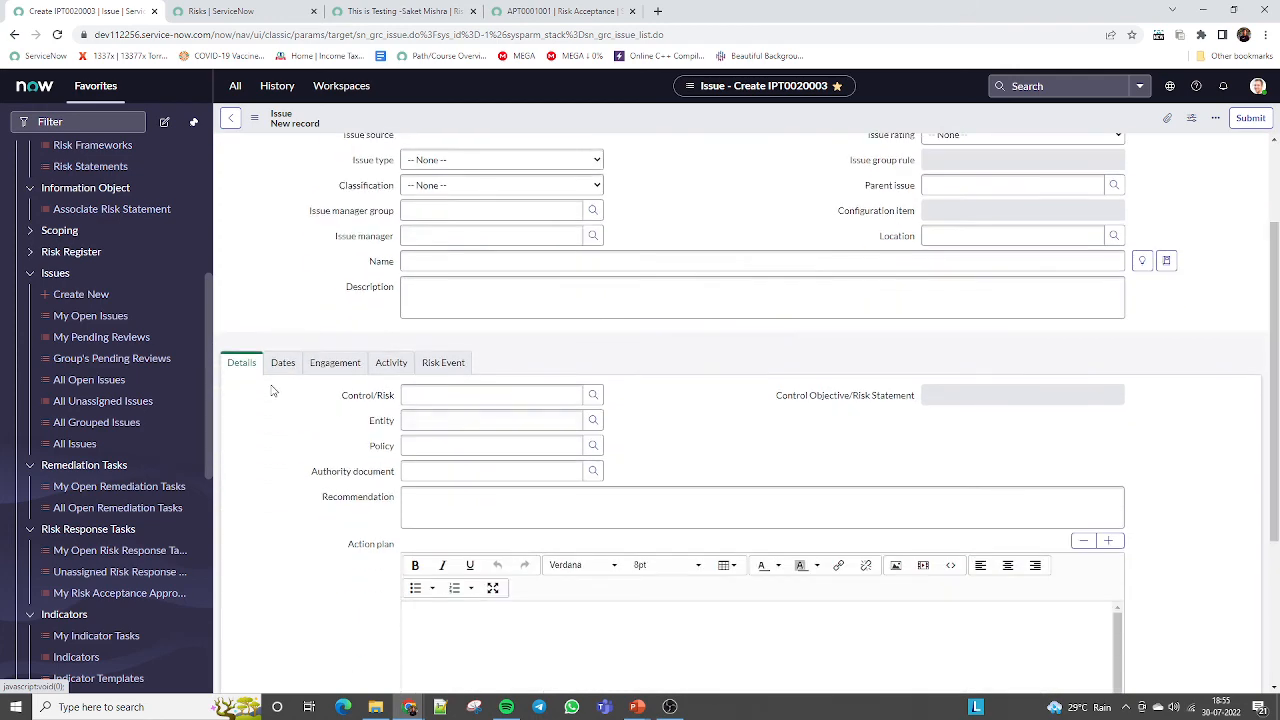
{"action": "left_click", "coordinate": [283, 367]}
{"action": "left_click", "coordinate": [316, 459]}
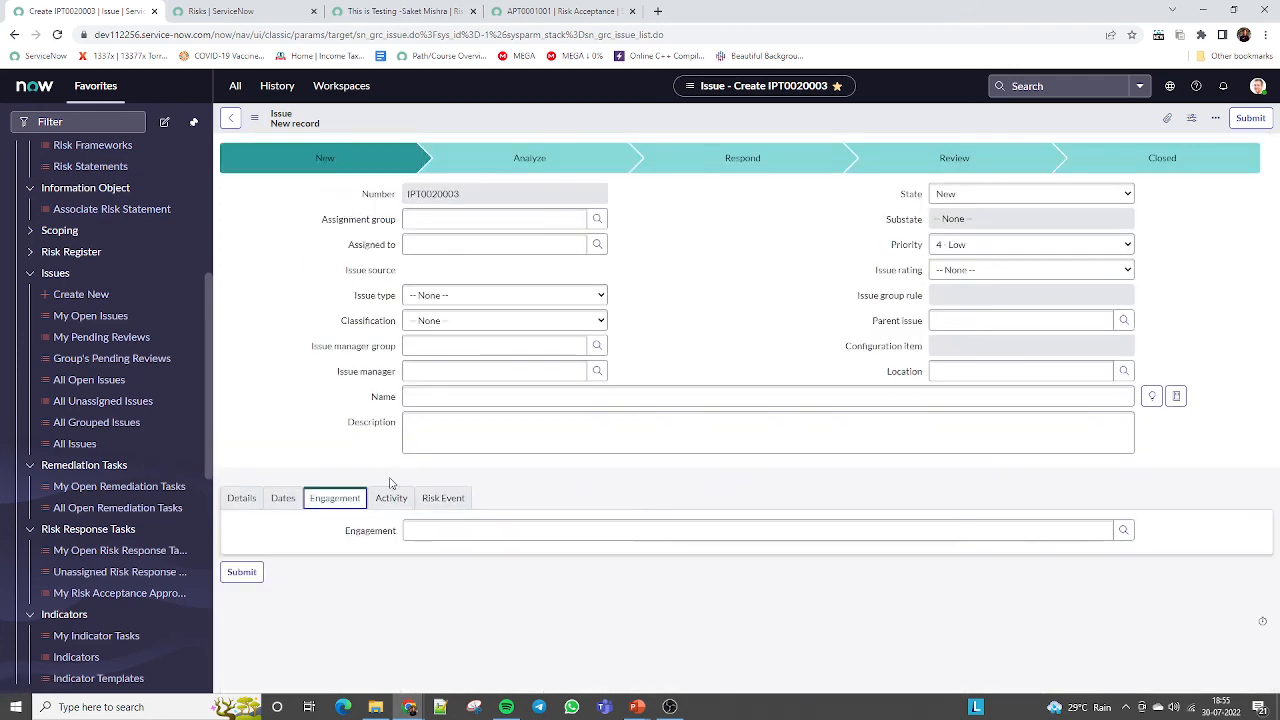
{"action": "left_click", "coordinate": [391, 497]}
{"action": "left_click", "coordinate": [443, 497]}
{"action": "left_click", "coordinate": [240, 500]}
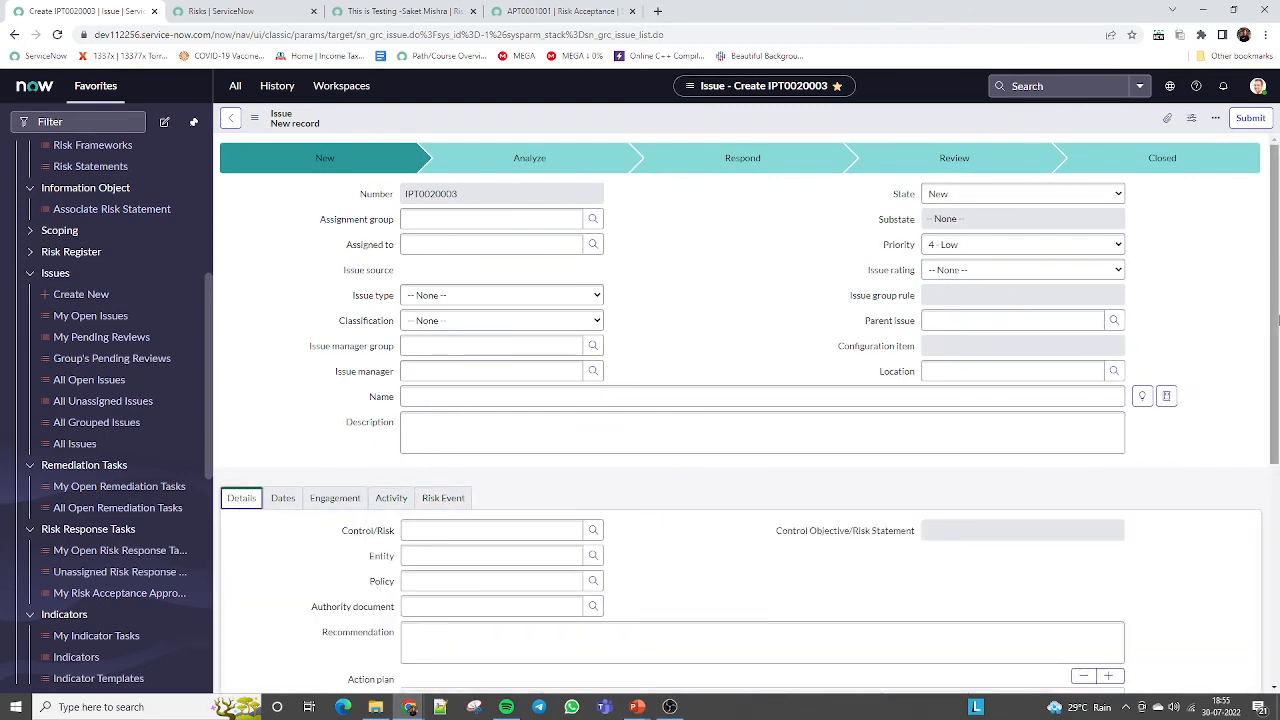
{"action": "left_click_drag", "start_coordinate": [1278, 262], "coordinate": [1276, 150]}
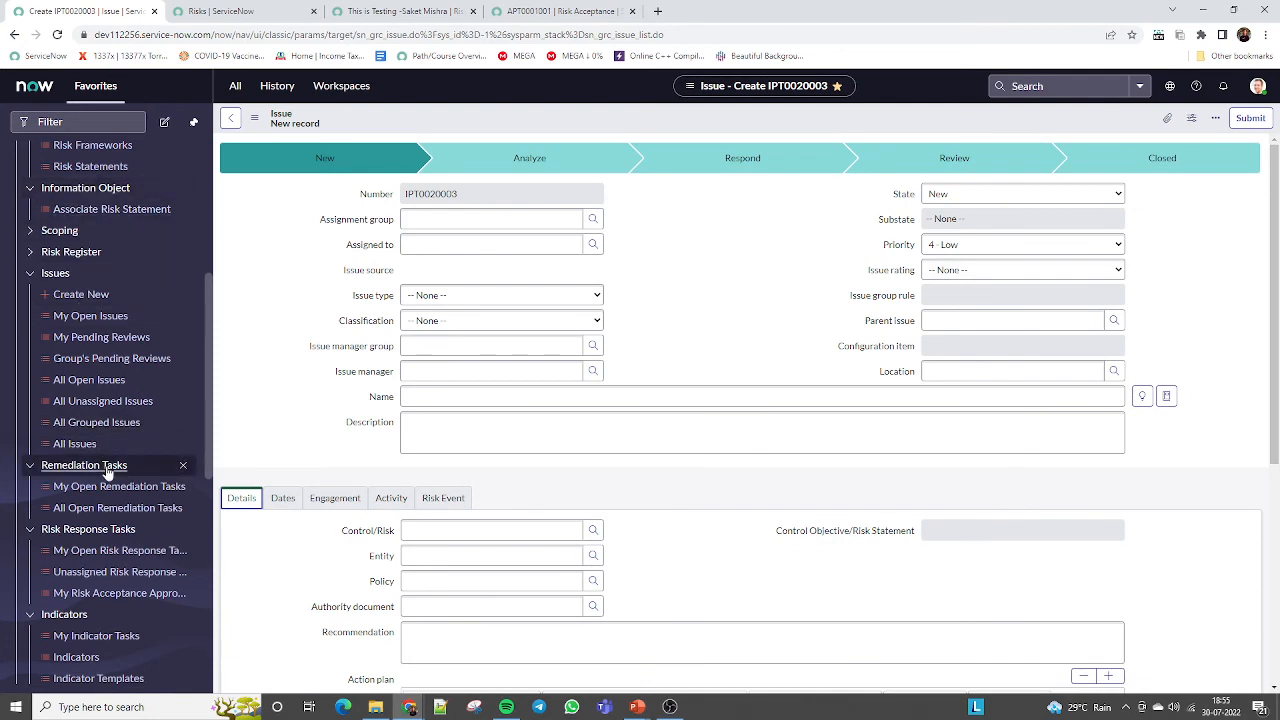
Step: Open the first vendor risk issue among my open issues and review its stages, tasks, questions and policy exceptions
{"action": "left_click", "coordinate": [95, 316]}
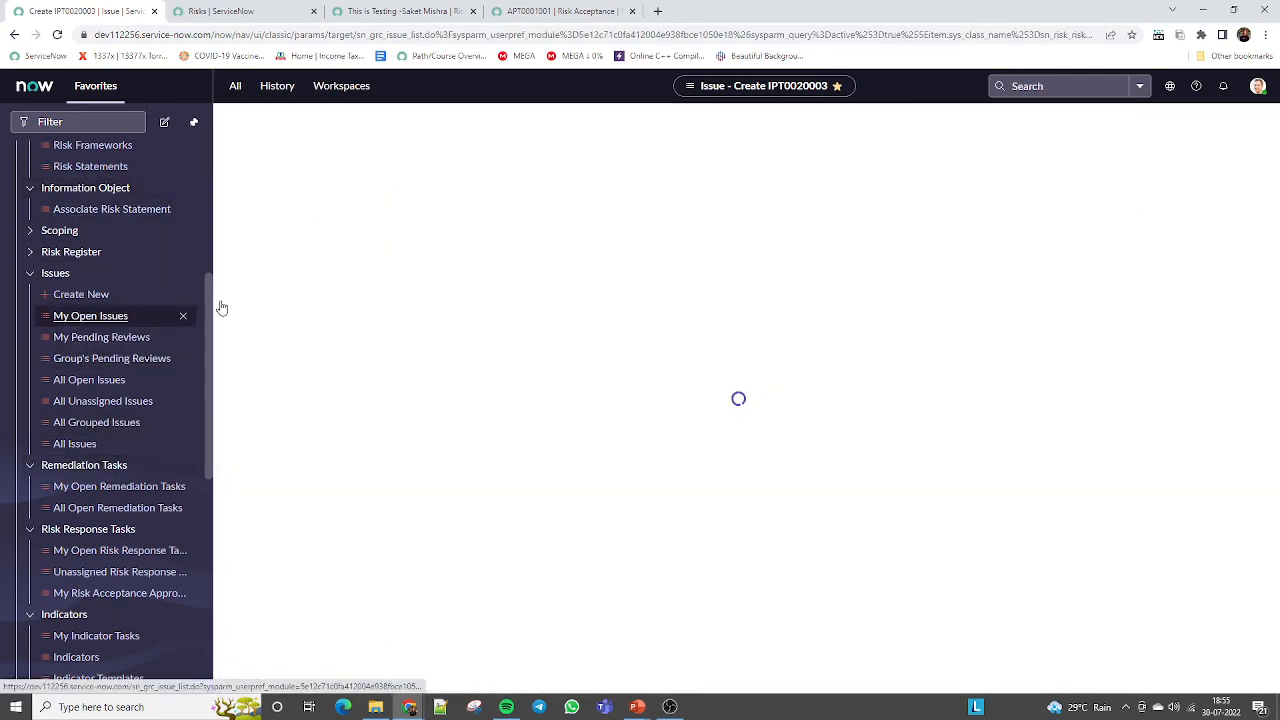
{"action": "left_click", "coordinate": [295, 202]}
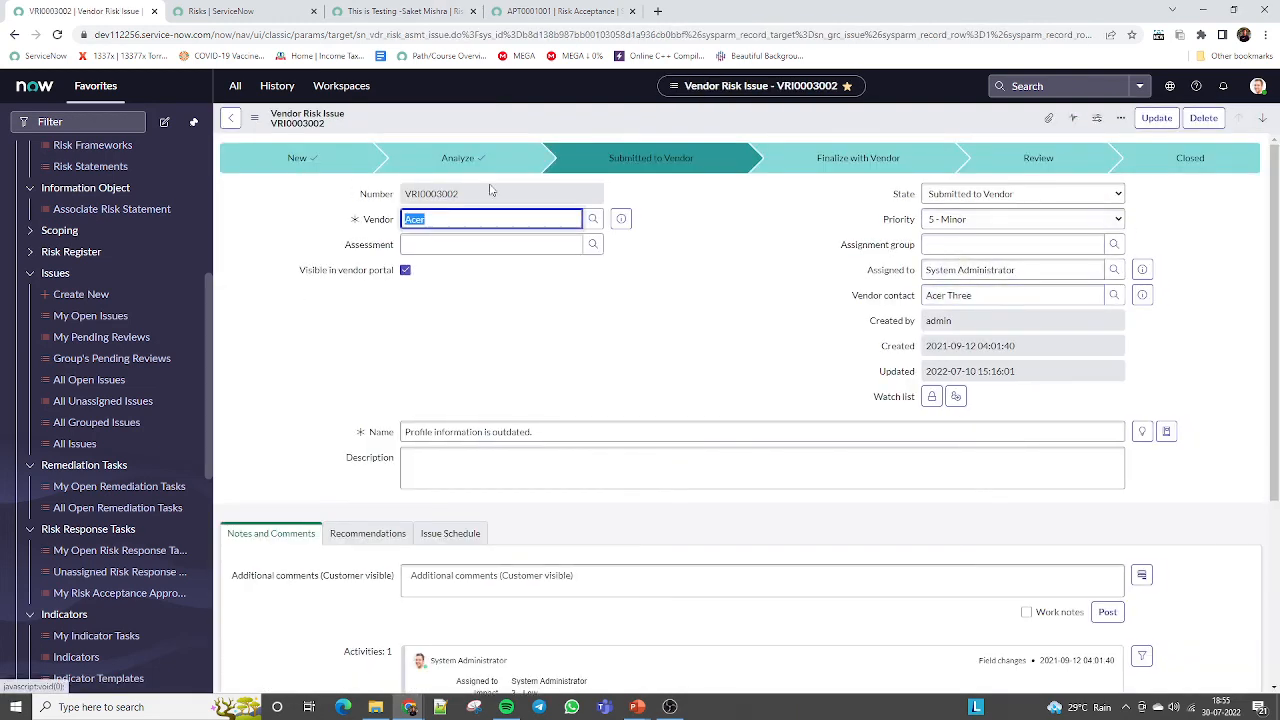
{"action": "scroll", "coordinate": [600, 380], "scroll_direction": "down", "scroll_amount": 3}
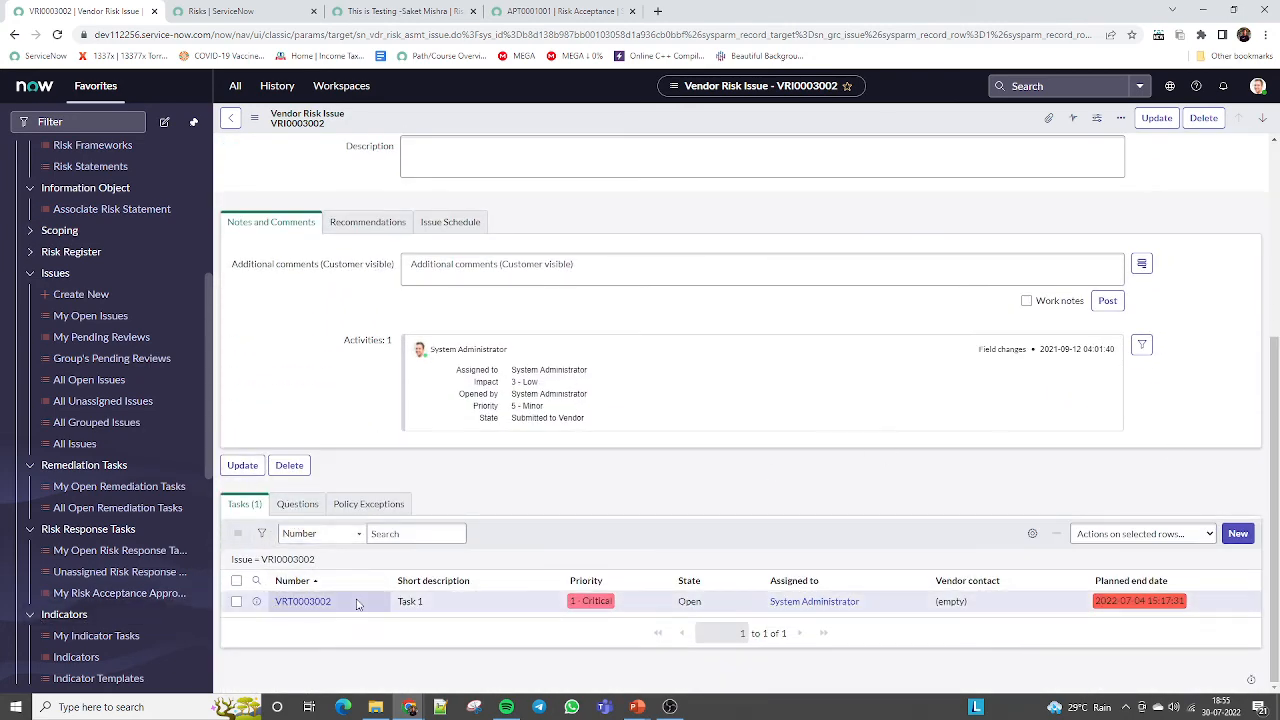
{"action": "left_click", "coordinate": [297, 508]}
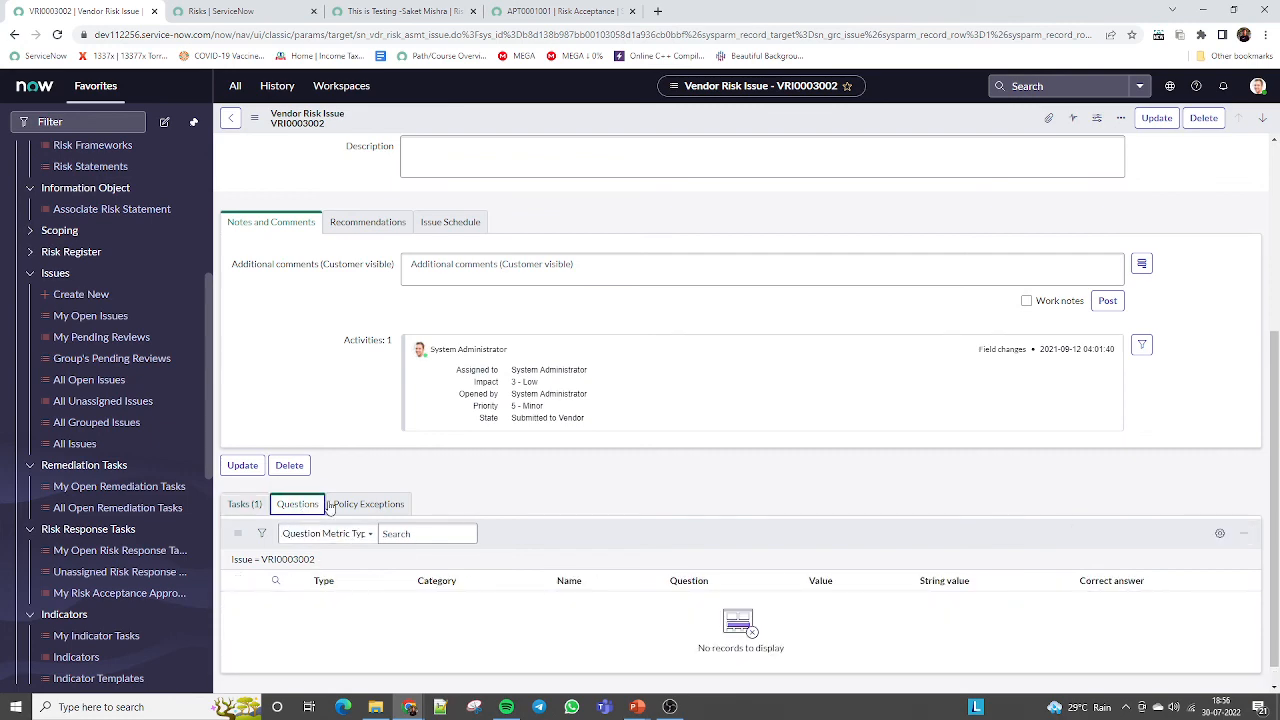
{"action": "left_click", "coordinate": [385, 512]}
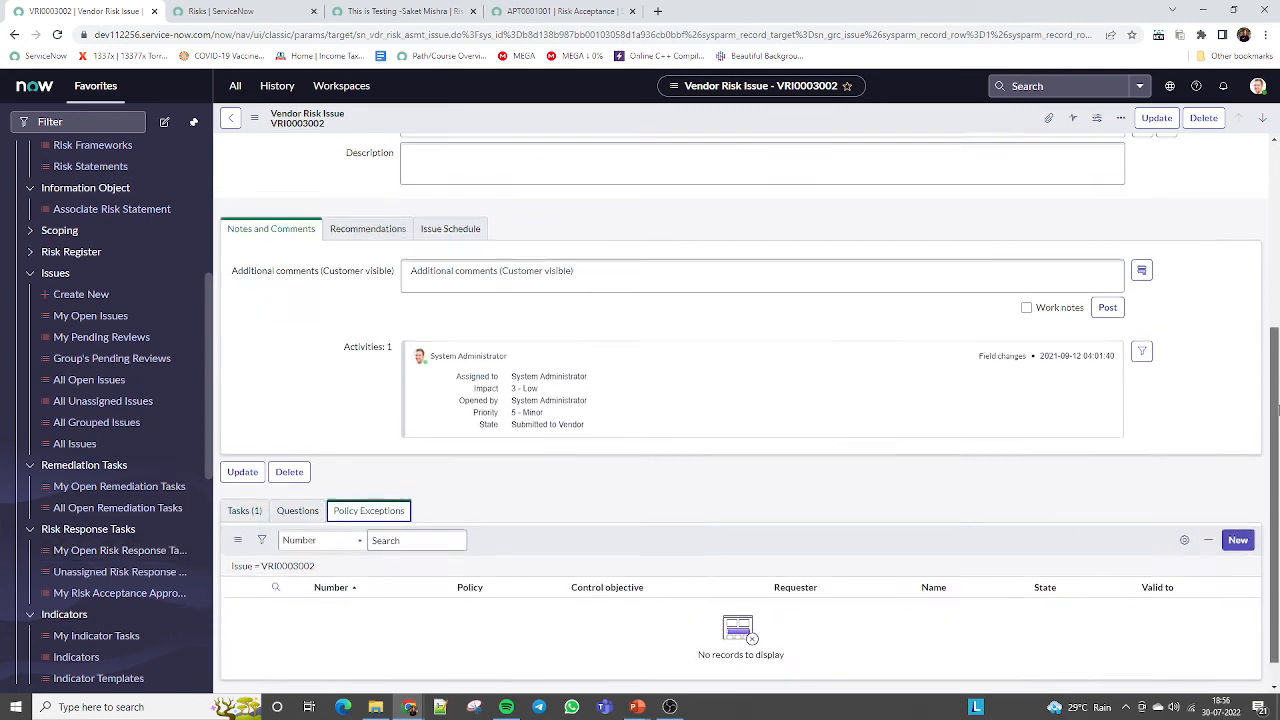
{"action": "left_click_drag", "start_coordinate": [1277, 410], "coordinate": [1277, 225]}
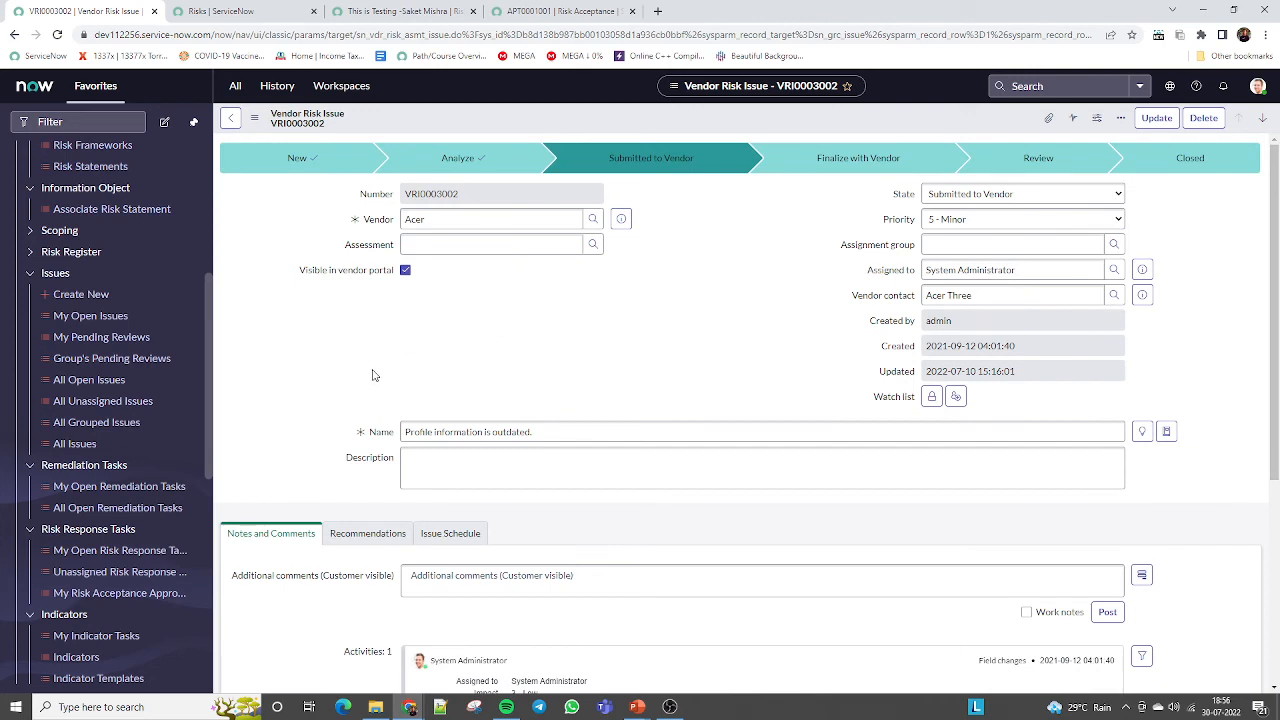
Step: Collapse the Issues group and view the list of my open remediation tasks
{"action": "left_click", "coordinate": [36, 274]}
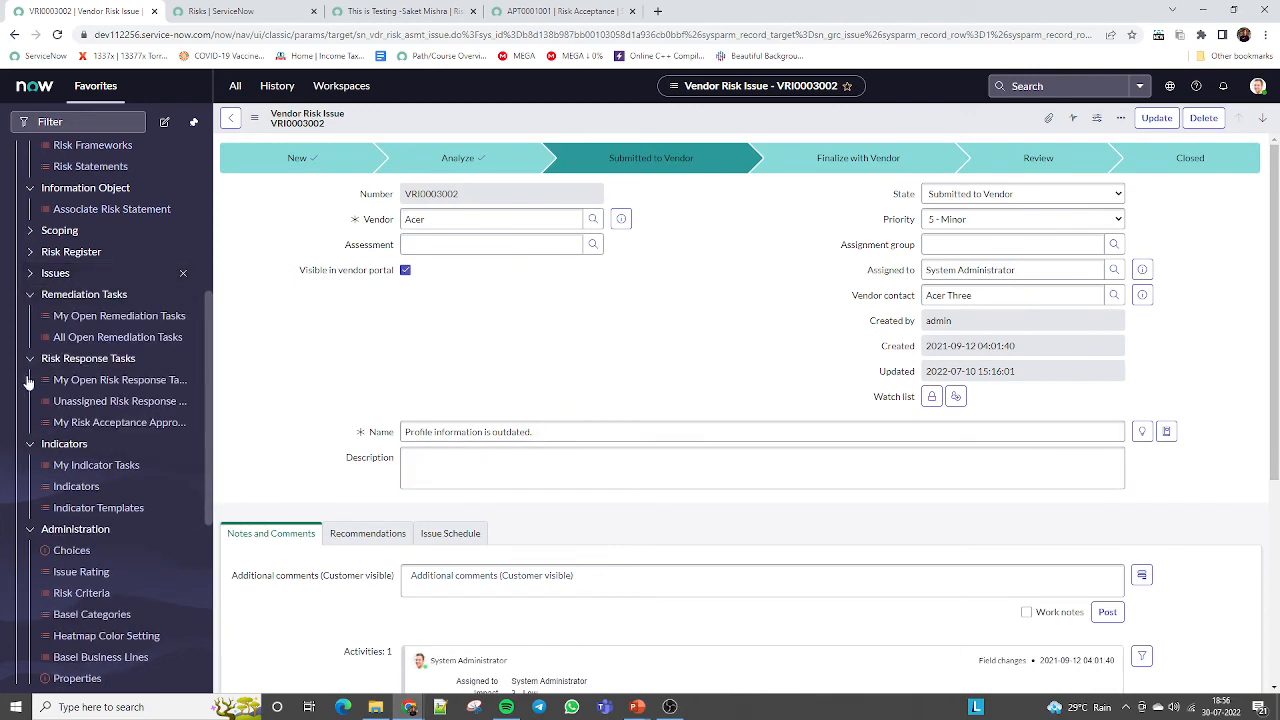
{"action": "left_click", "coordinate": [110, 317]}
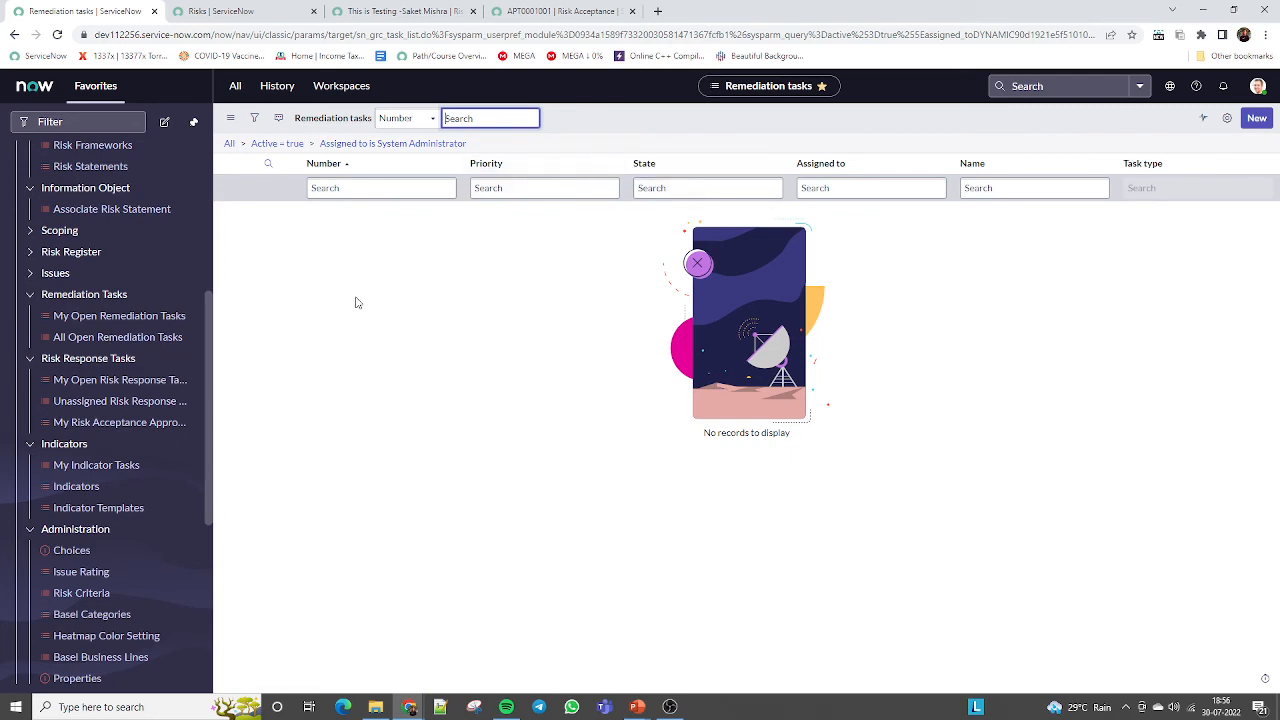
{"action": "triple_click", "coordinate": [740, 432]}
{"action": "left_click", "coordinate": [503, 425]}
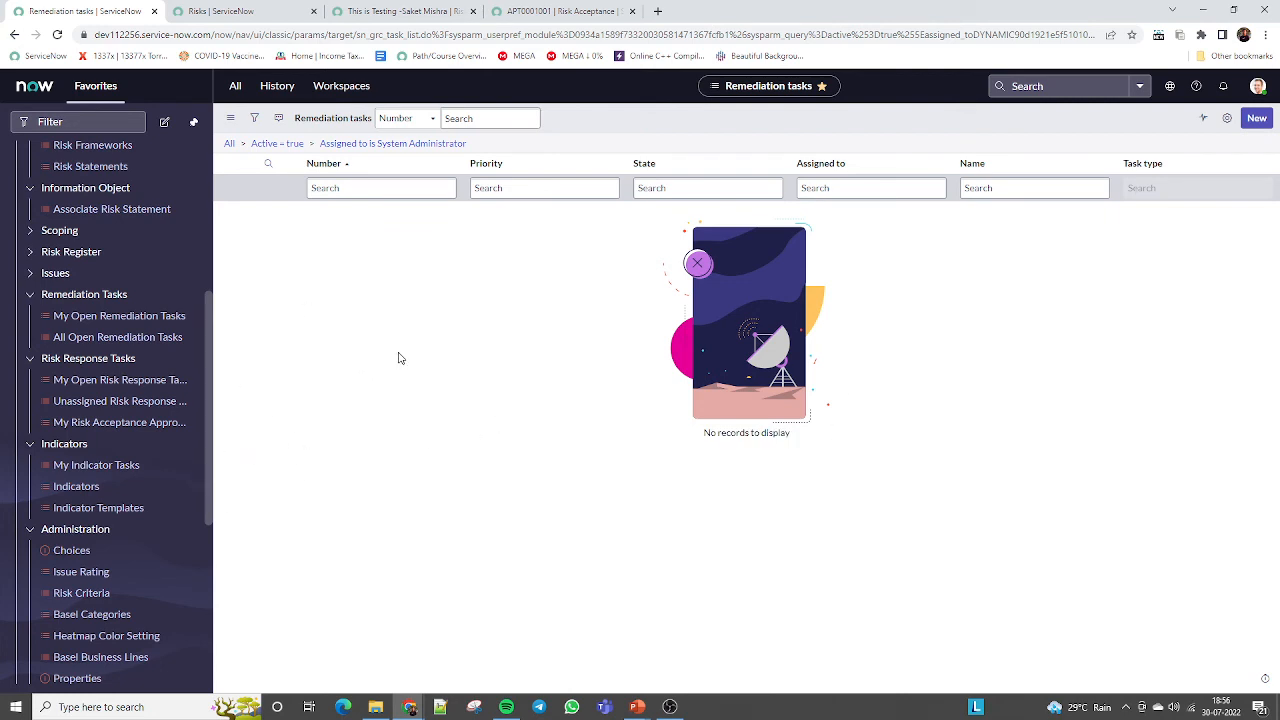
Step: View my open risk response tasks, the unassigned risk response tasks and my risk acceptance approvals
{"action": "left_click", "coordinate": [96, 382]}
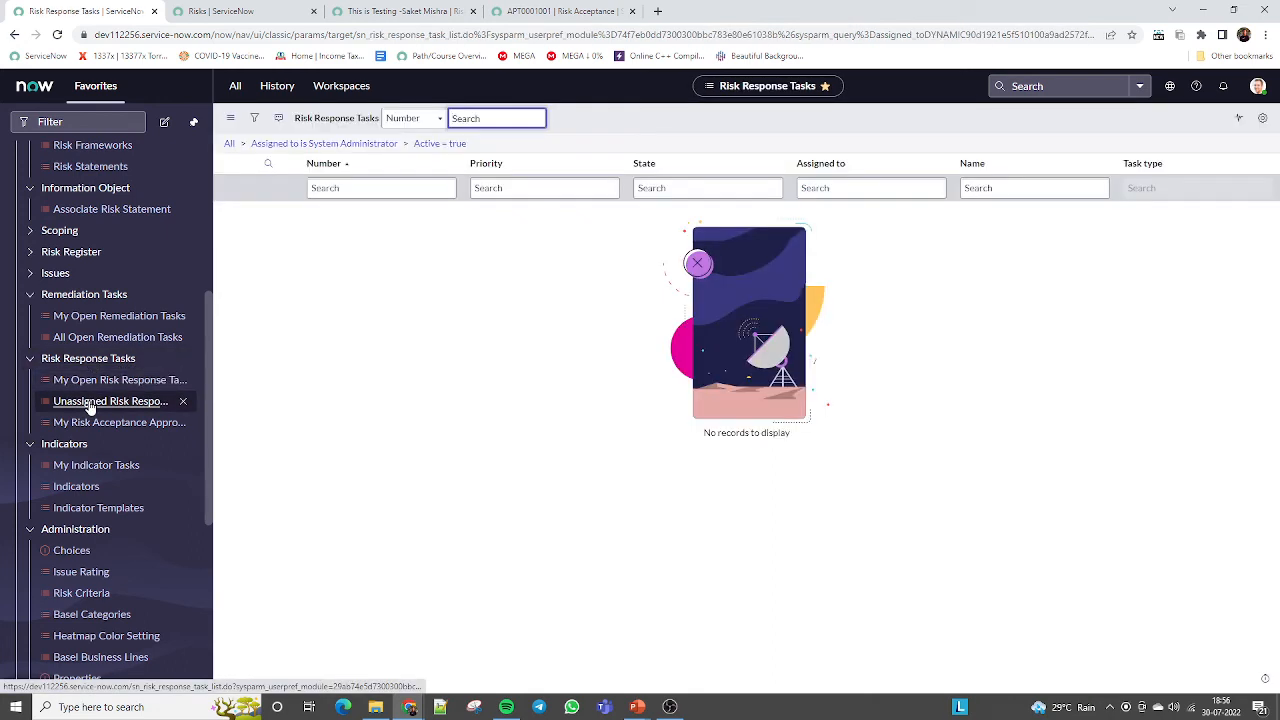
{"action": "left_click", "coordinate": [90, 402]}
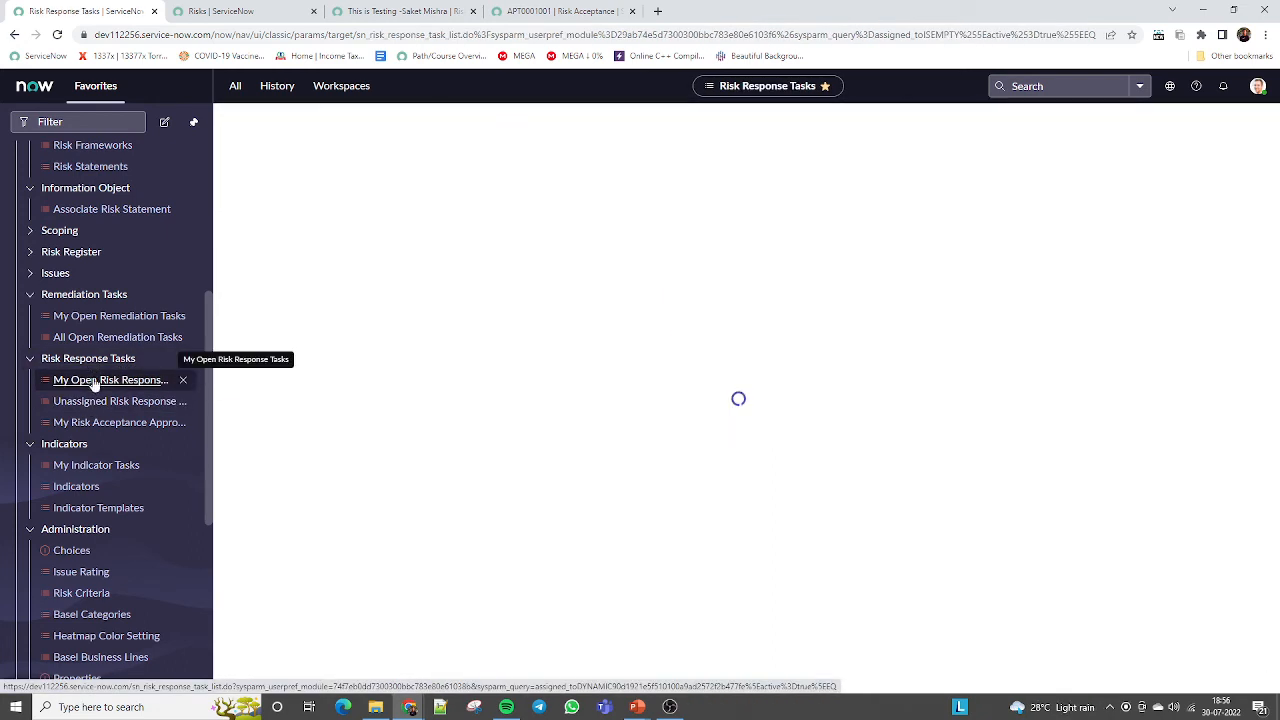
{"action": "left_click", "coordinate": [91, 423]}
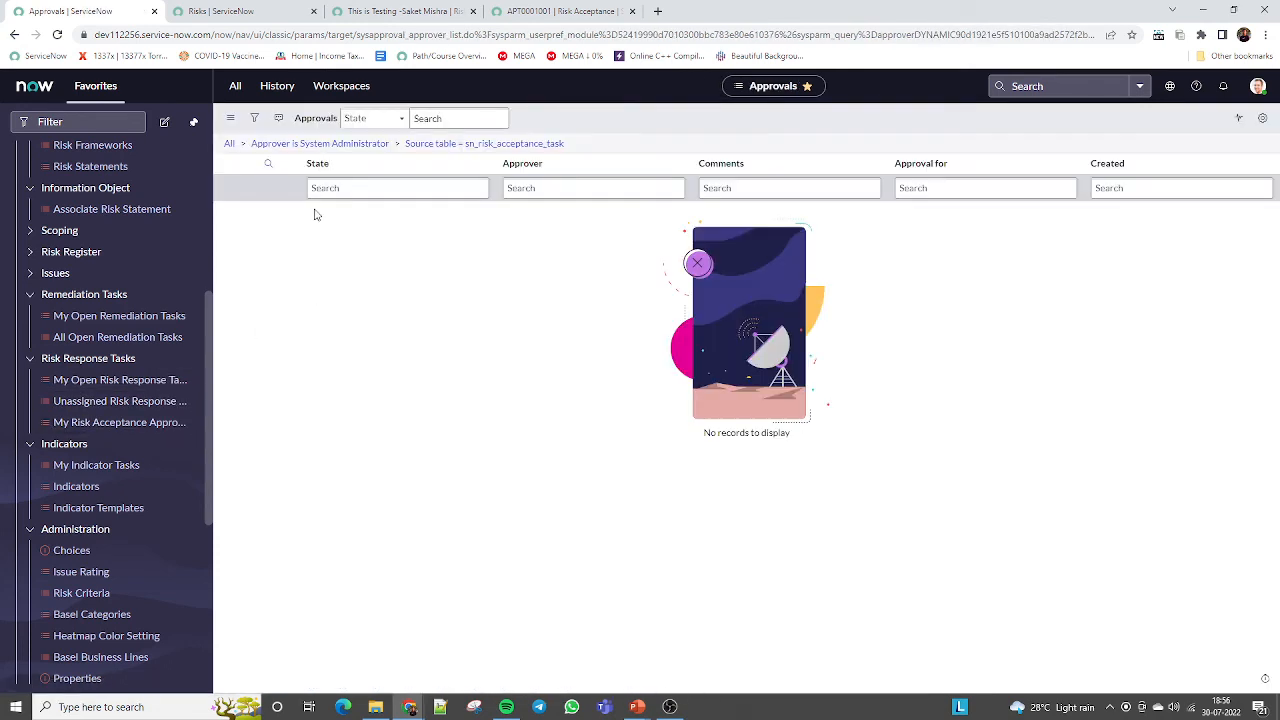
Step: Remove the source table condition from the approvals list, review the approver's entries, and clear the approver filter to list all approvals
{"action": "left_click", "coordinate": [343, 143]}
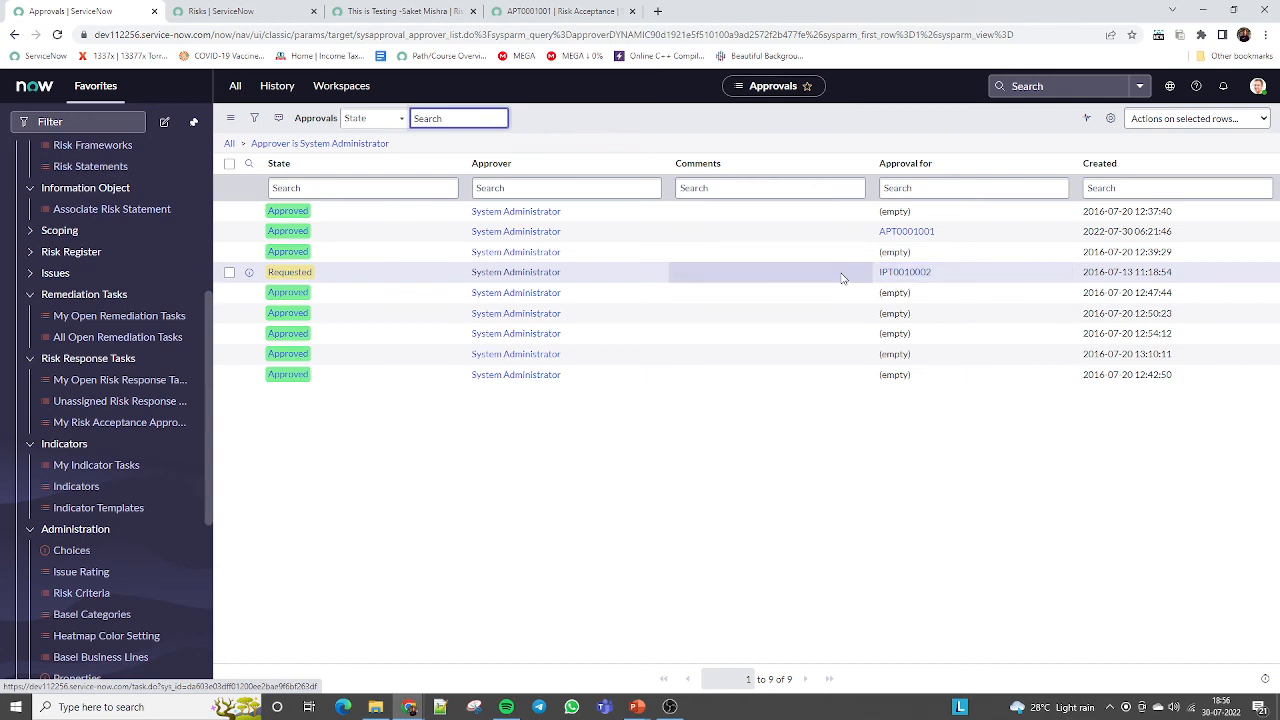
{"action": "left_click_drag", "start_coordinate": [843, 277], "coordinate": [971, 263]}
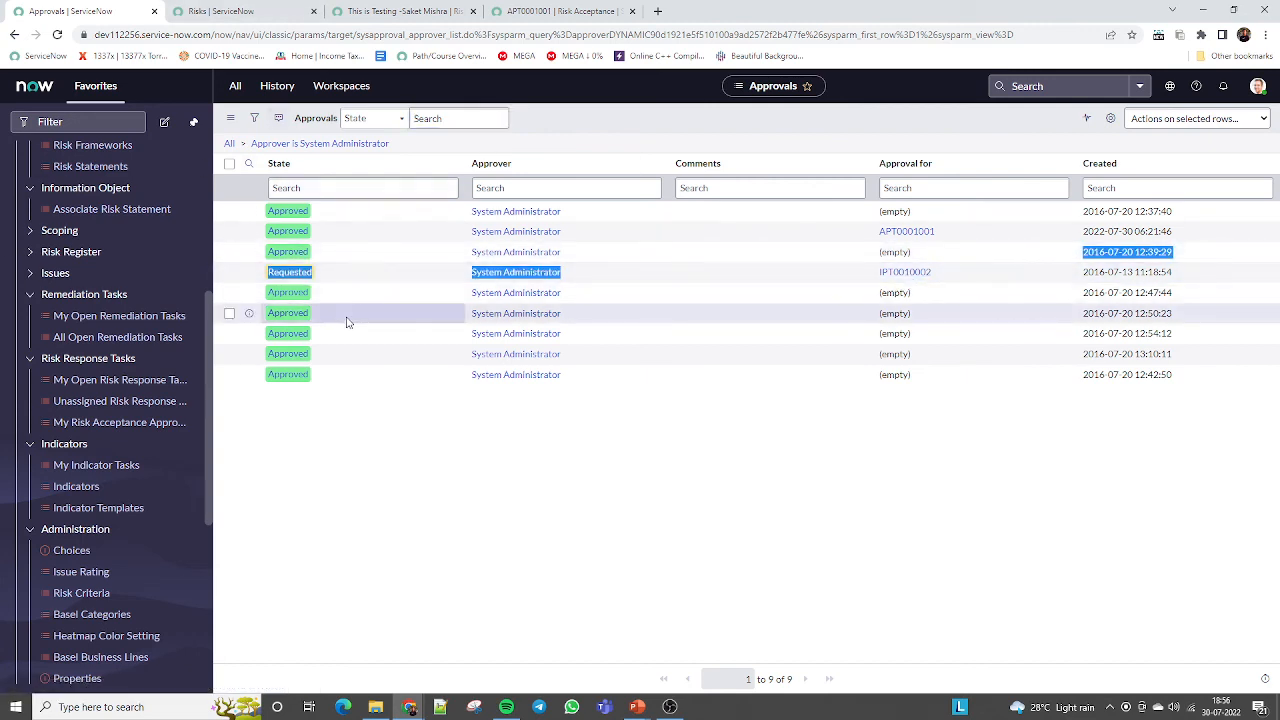
{"action": "left_click_drag", "start_coordinate": [506, 489], "coordinate": [290, 207]}
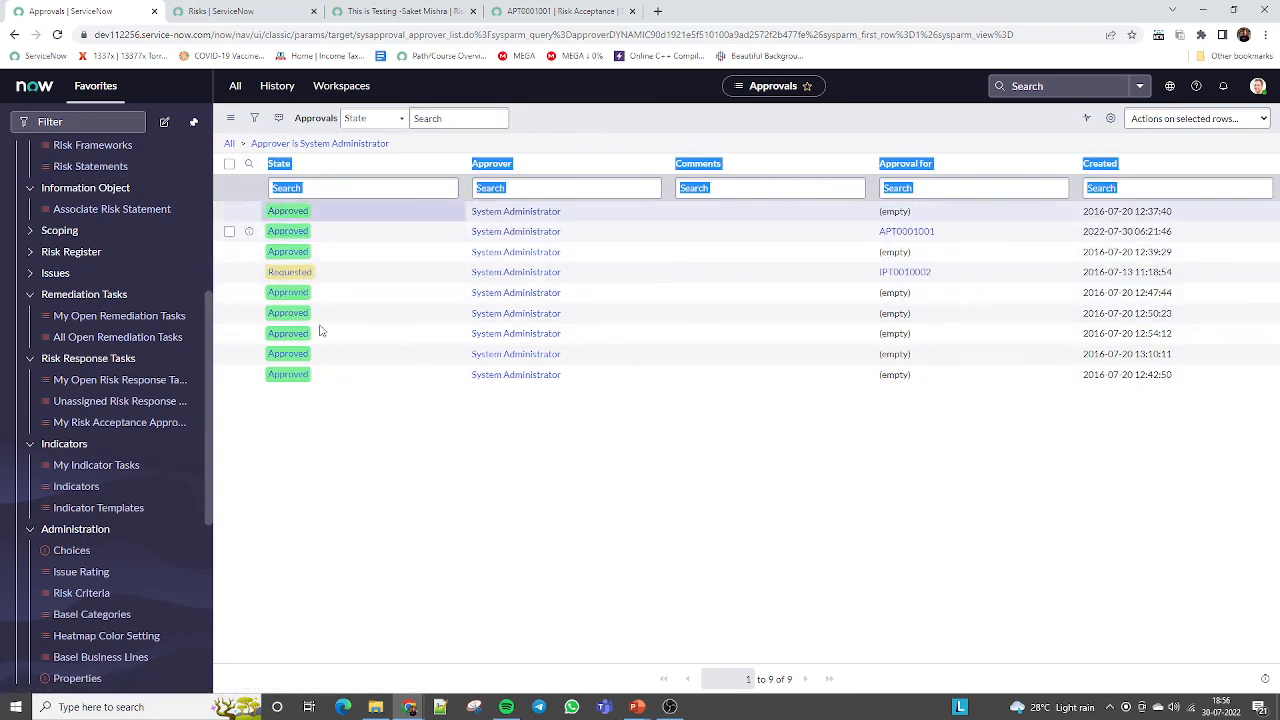
{"action": "left_click", "coordinate": [351, 427]}
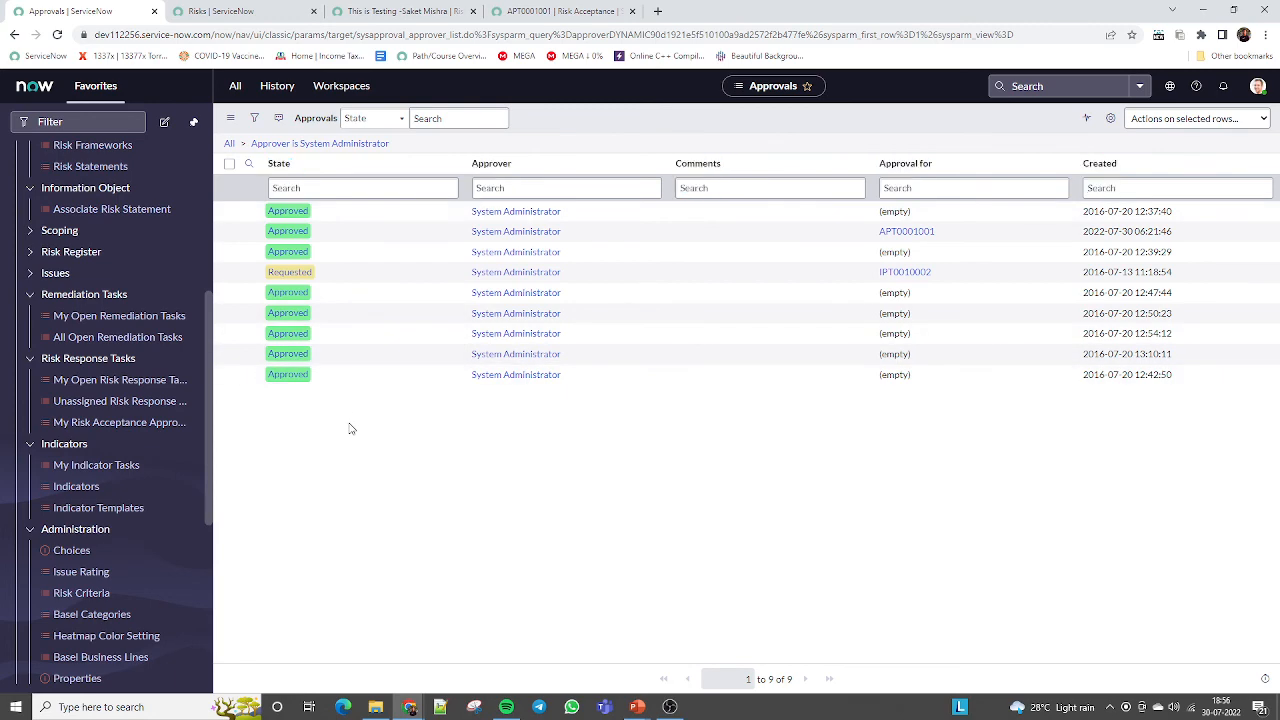
{"action": "left_click", "coordinate": [229, 143]}
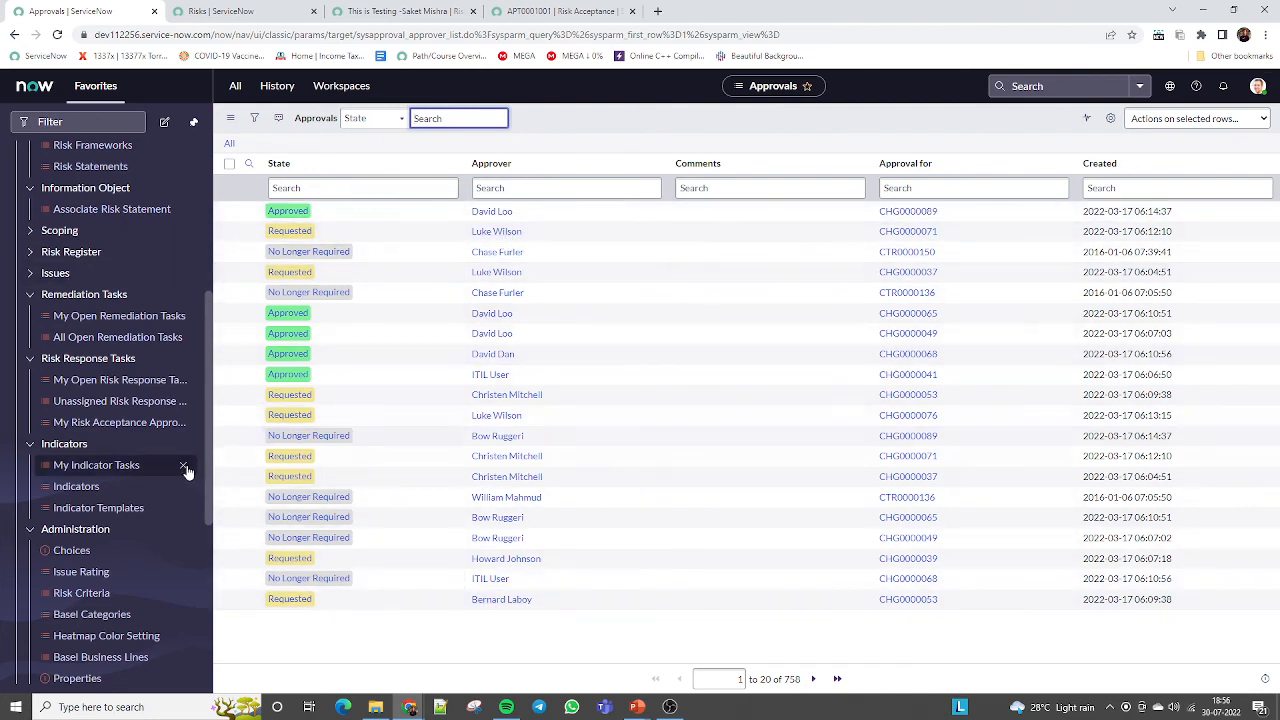
Step: From the risk indicators list, open the Check Fire Prevention Policy indicator and review its name, entity and risk
{"action": "left_click", "coordinate": [84, 487]}
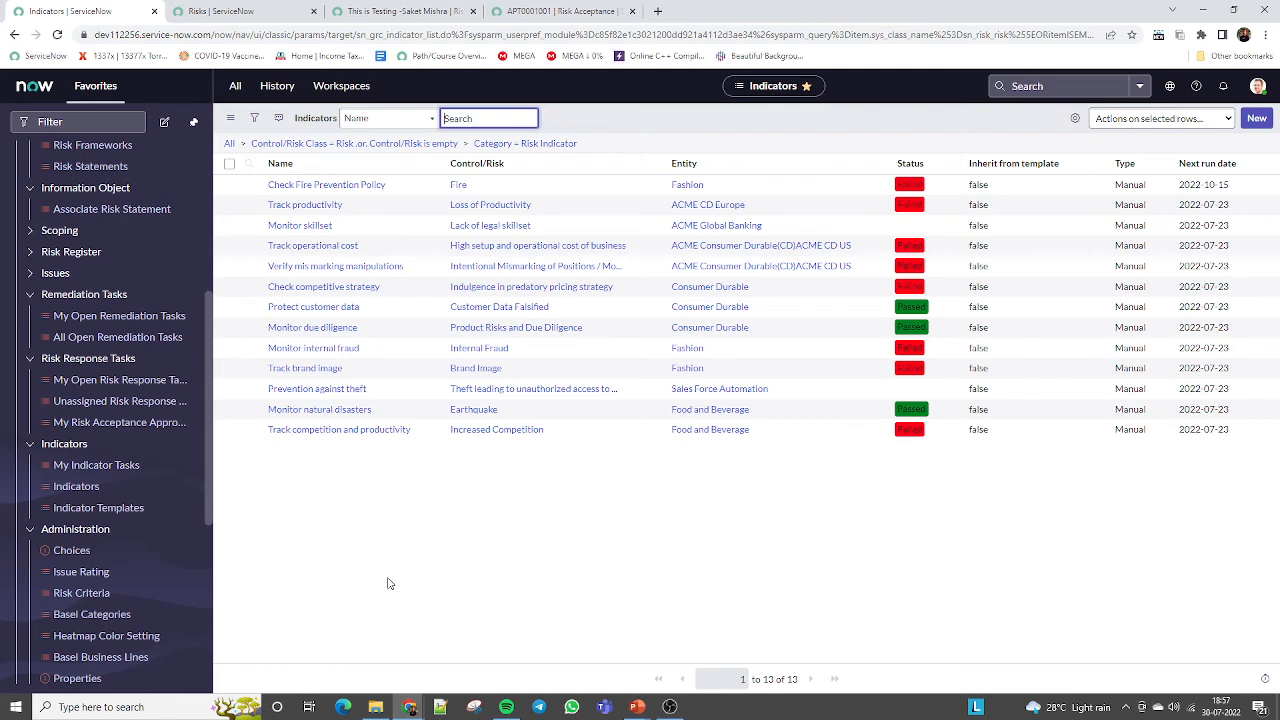
{"action": "middle_click", "coordinate": [299, 186]}
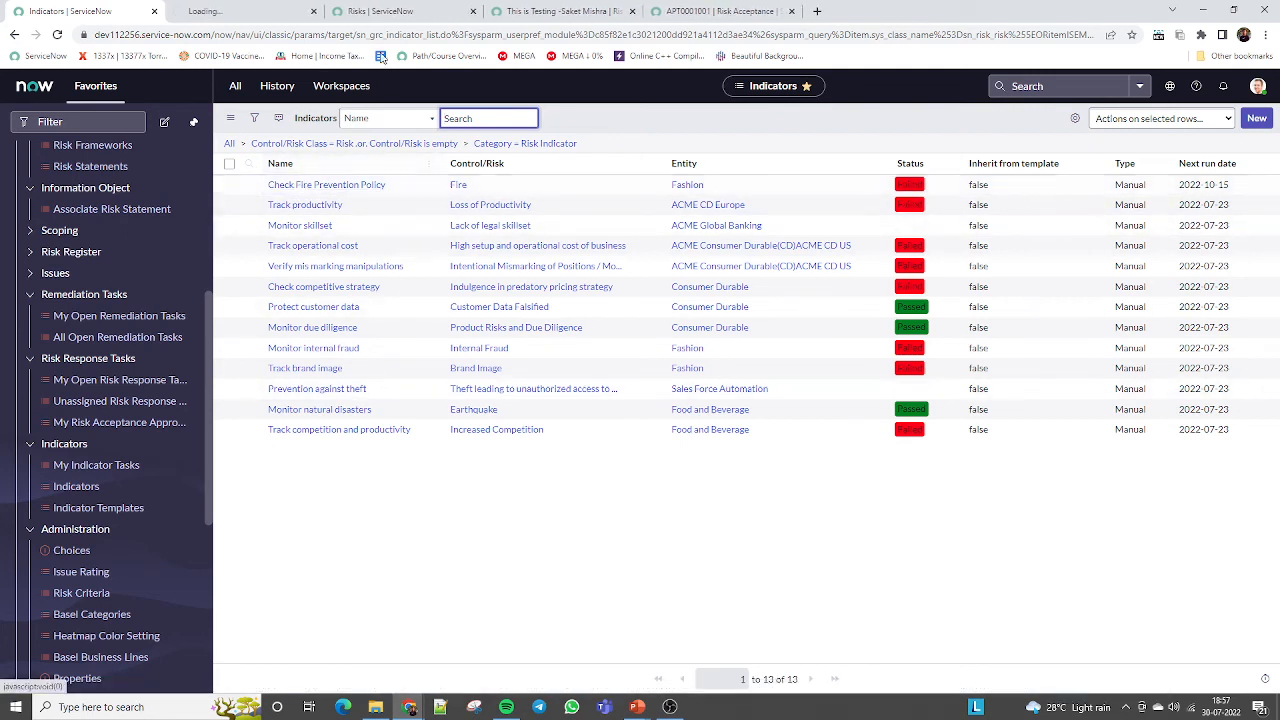
{"action": "left_click", "coordinate": [222, 17]}
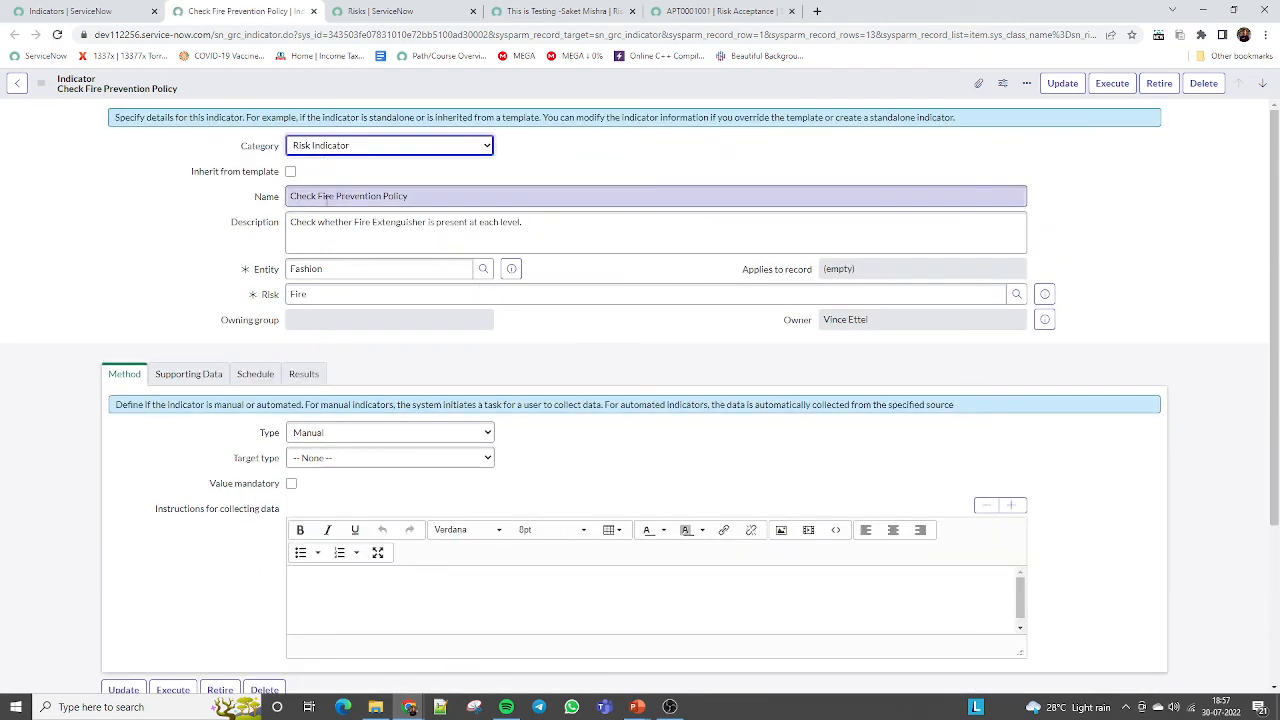
{"action": "left_click", "coordinate": [325, 196]}
{"action": "triple_click", "coordinate": [396, 192]}
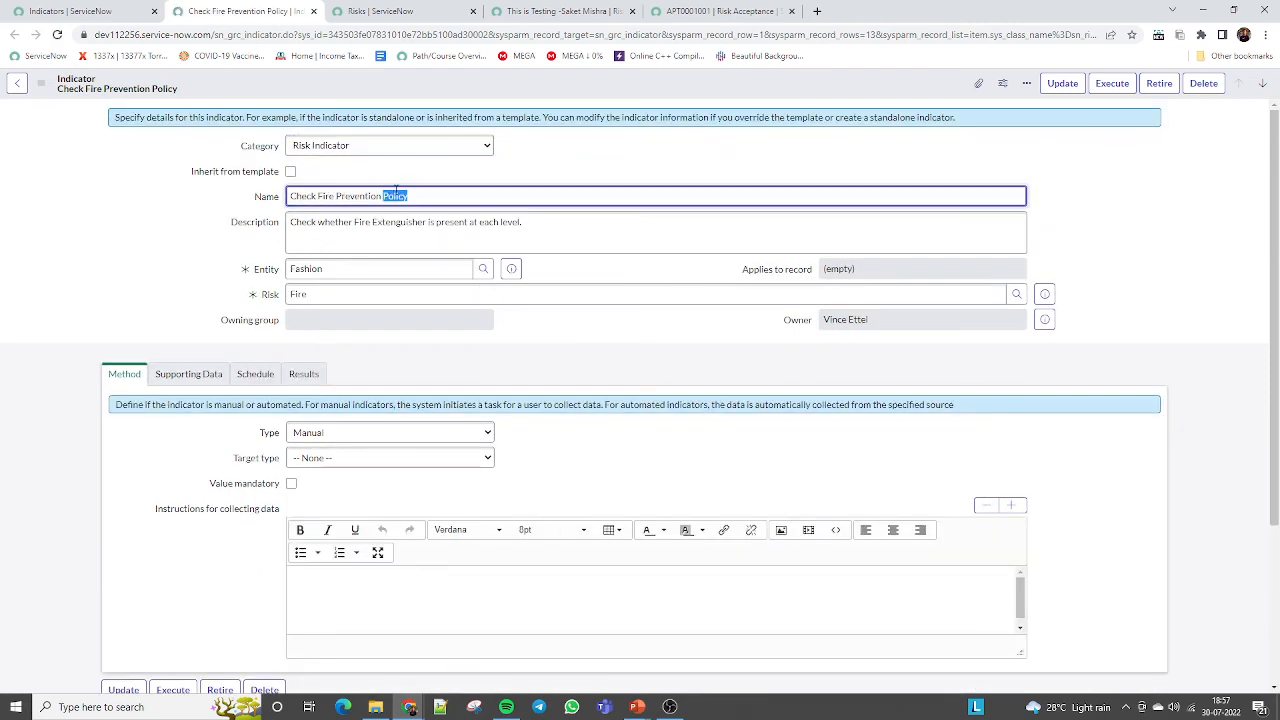
{"action": "left_click", "coordinate": [324, 268]}
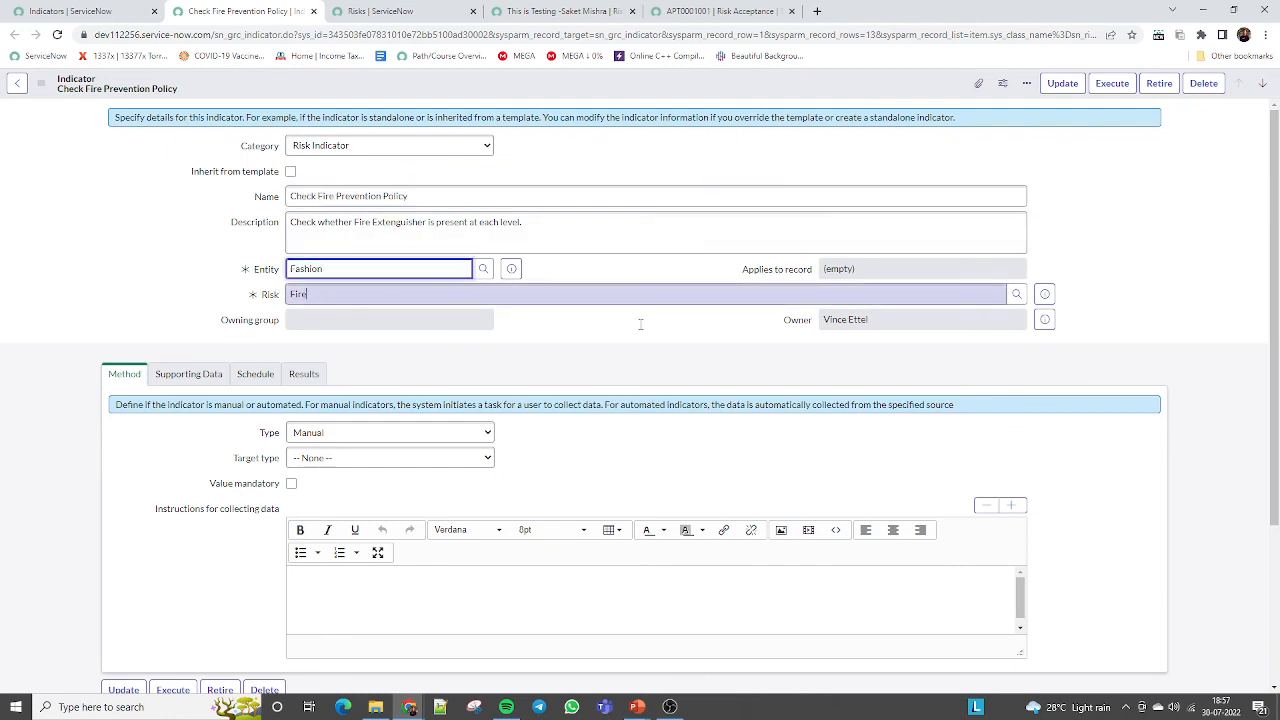
{"action": "left_click", "coordinate": [848, 290]}
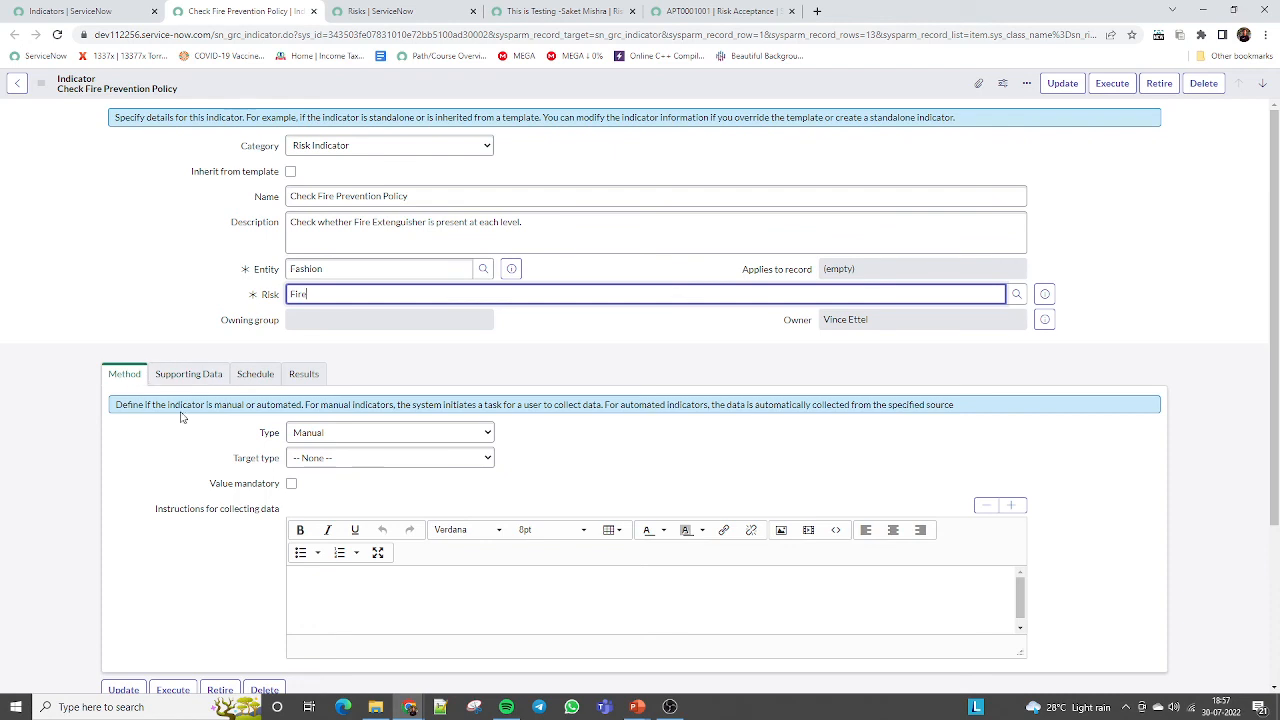
Step: Review the indicator's supporting data, schedule, results and method sections, including its related indicator results
{"action": "left_click", "coordinate": [187, 377]}
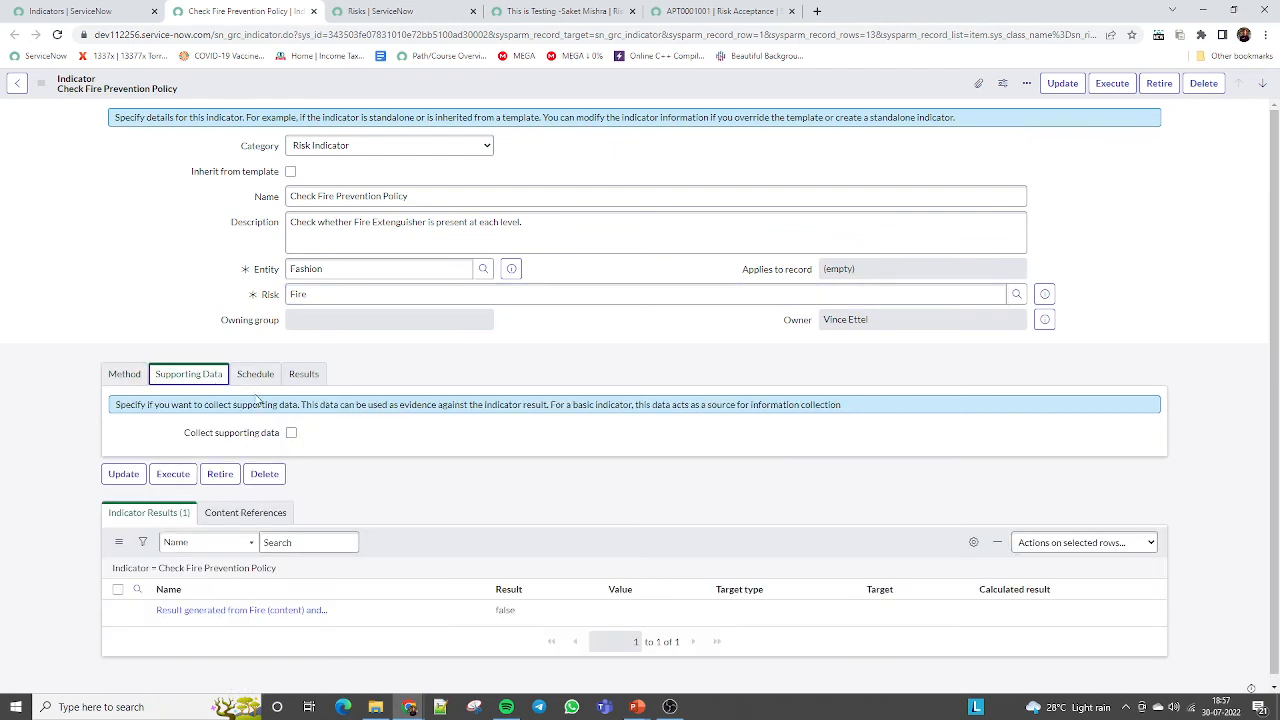
{"action": "left_click", "coordinate": [255, 376]}
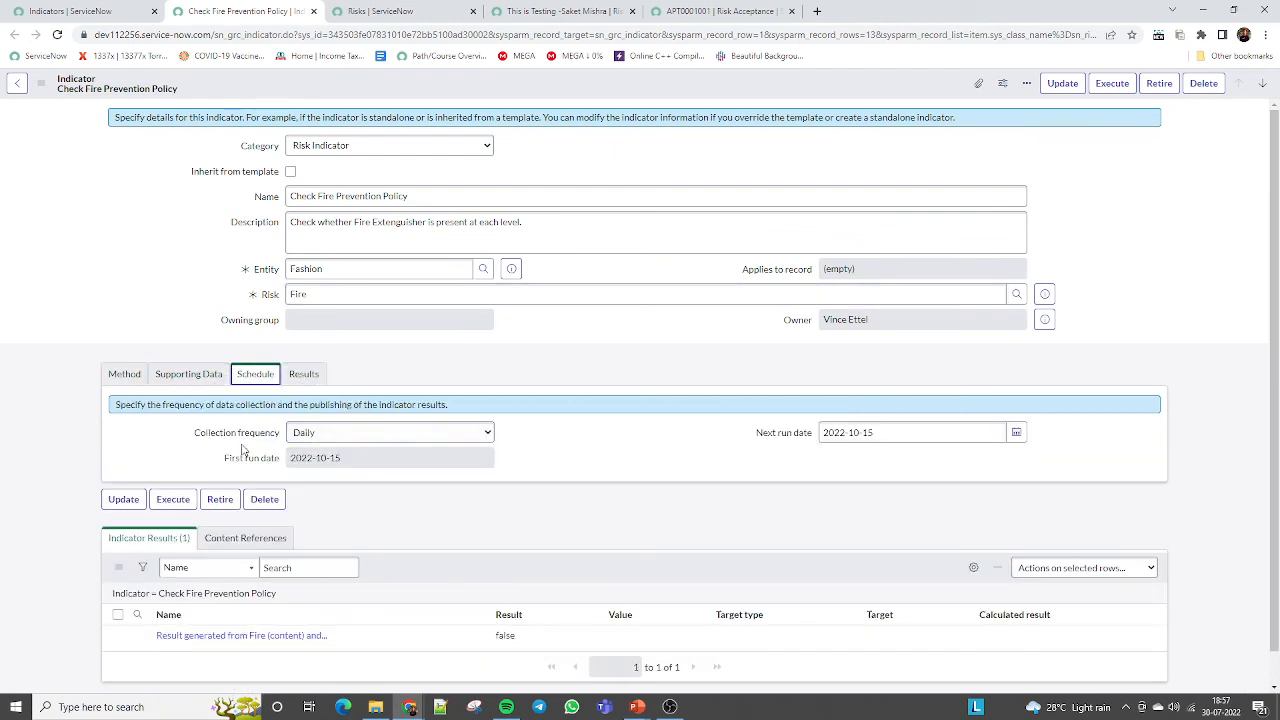
{"action": "left_click", "coordinate": [302, 375]}
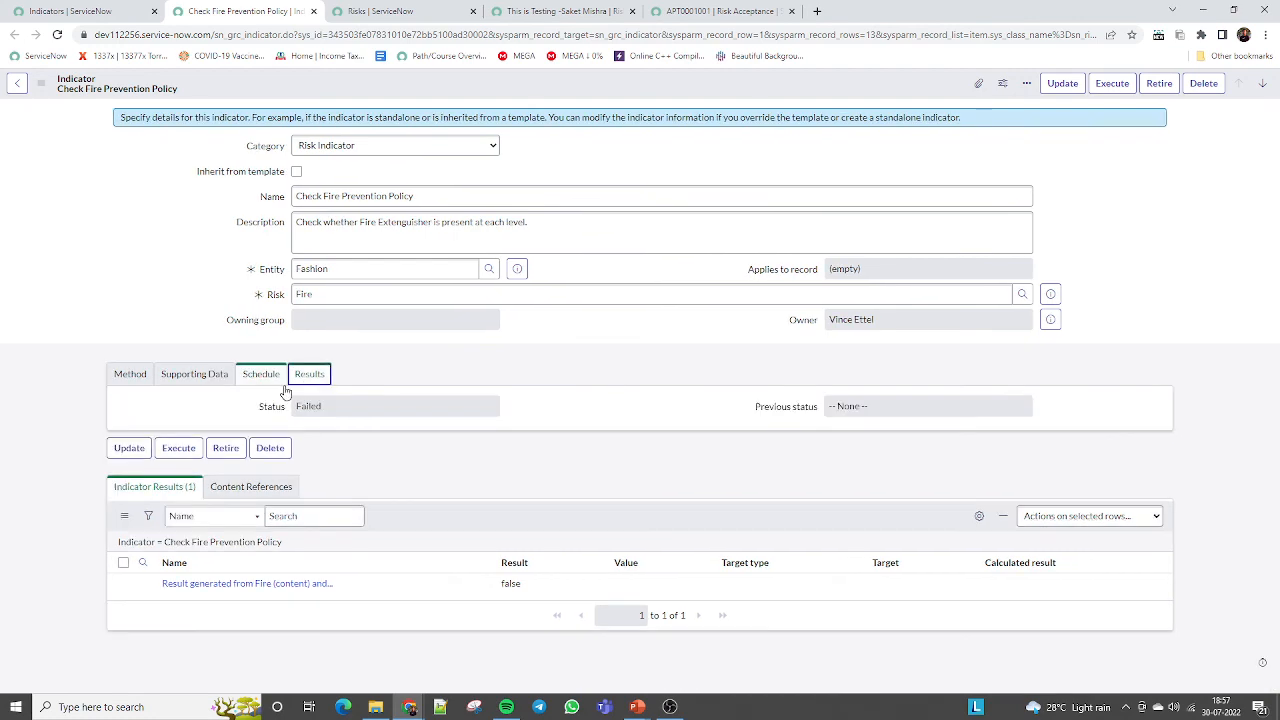
{"action": "left_click", "coordinate": [330, 409]}
{"action": "left_click", "coordinate": [127, 376]}
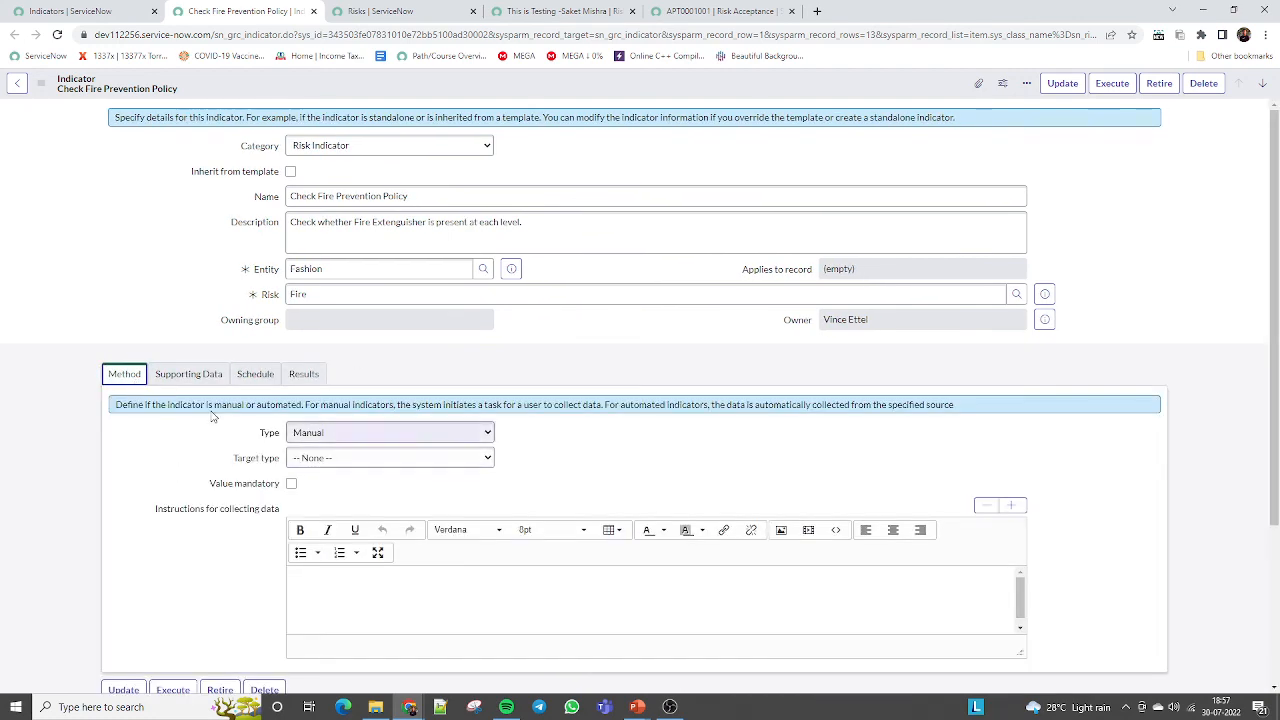
{"action": "scroll", "coordinate": [200, 520], "scroll_direction": "down", "scroll_amount": 2}
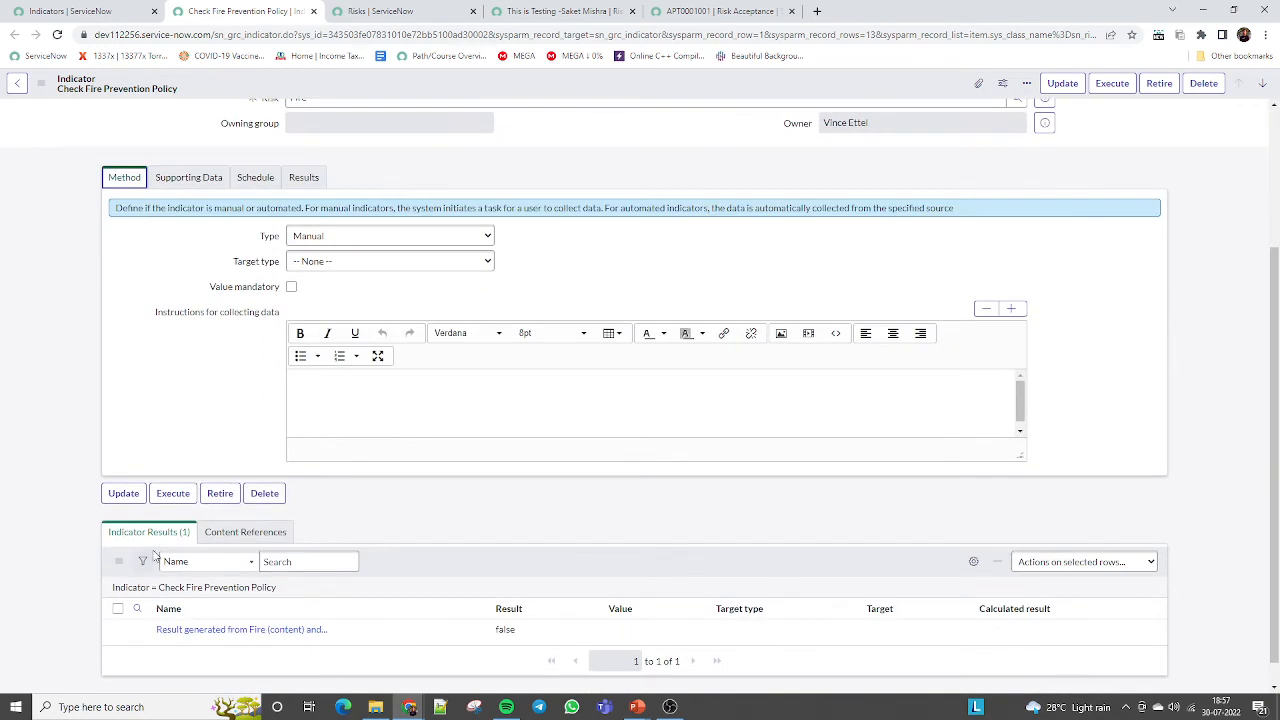
Step: Open the indicator result generated from Fire and Fashion, review its name, and return to the indicator record
{"action": "middle_click", "coordinate": [184, 630]}
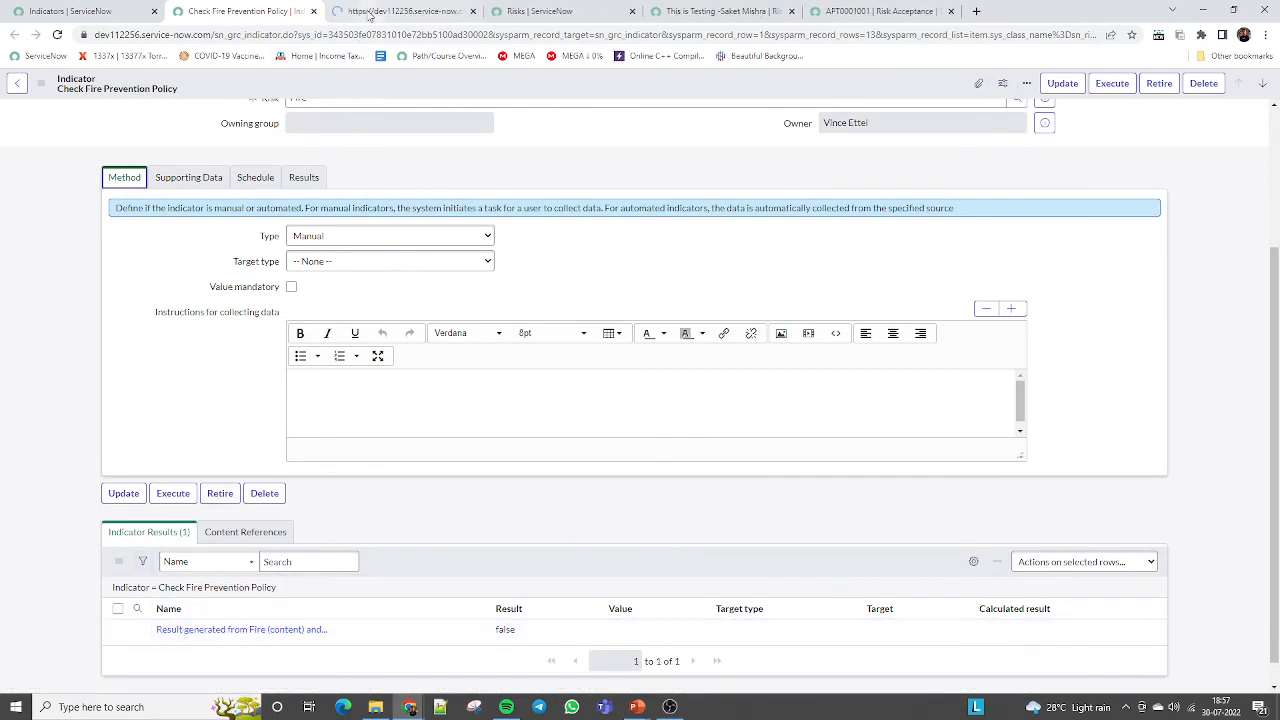
{"action": "left_click", "coordinate": [400, 11]}
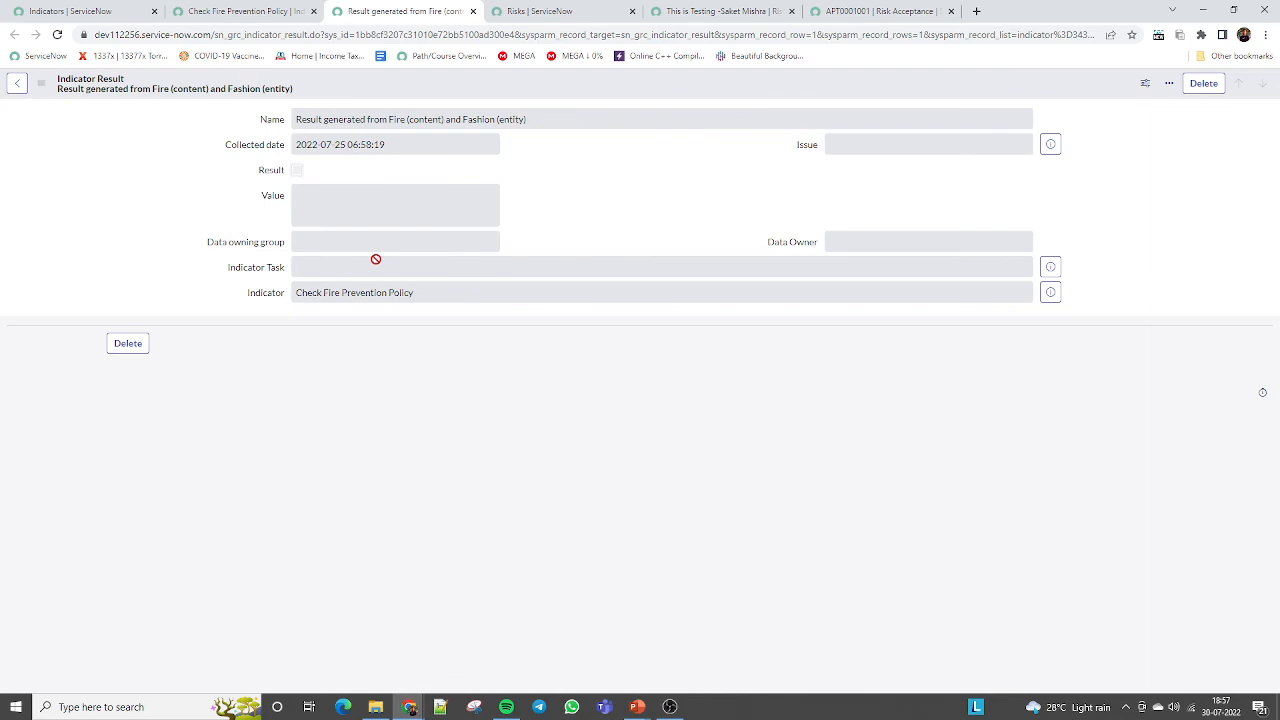
{"action": "left_click_drag", "start_coordinate": [306, 122], "coordinate": [539, 121]}
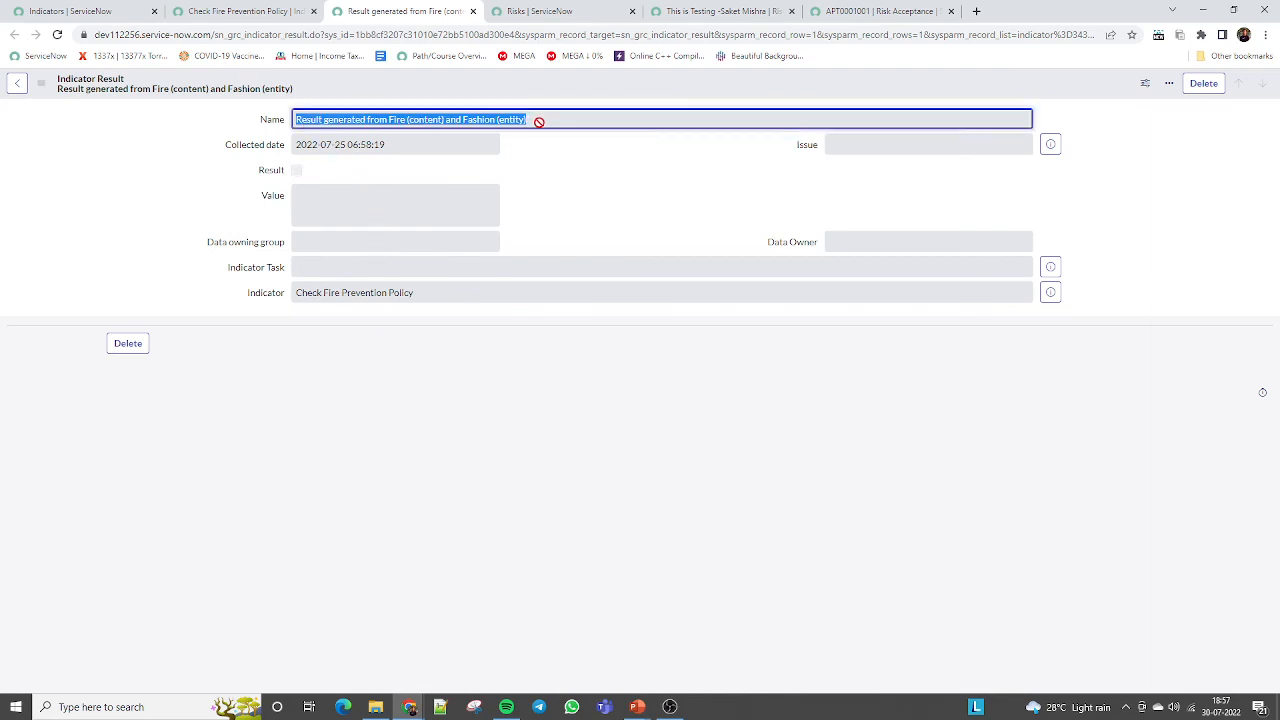
{"action": "left_click", "coordinate": [256, 10]}
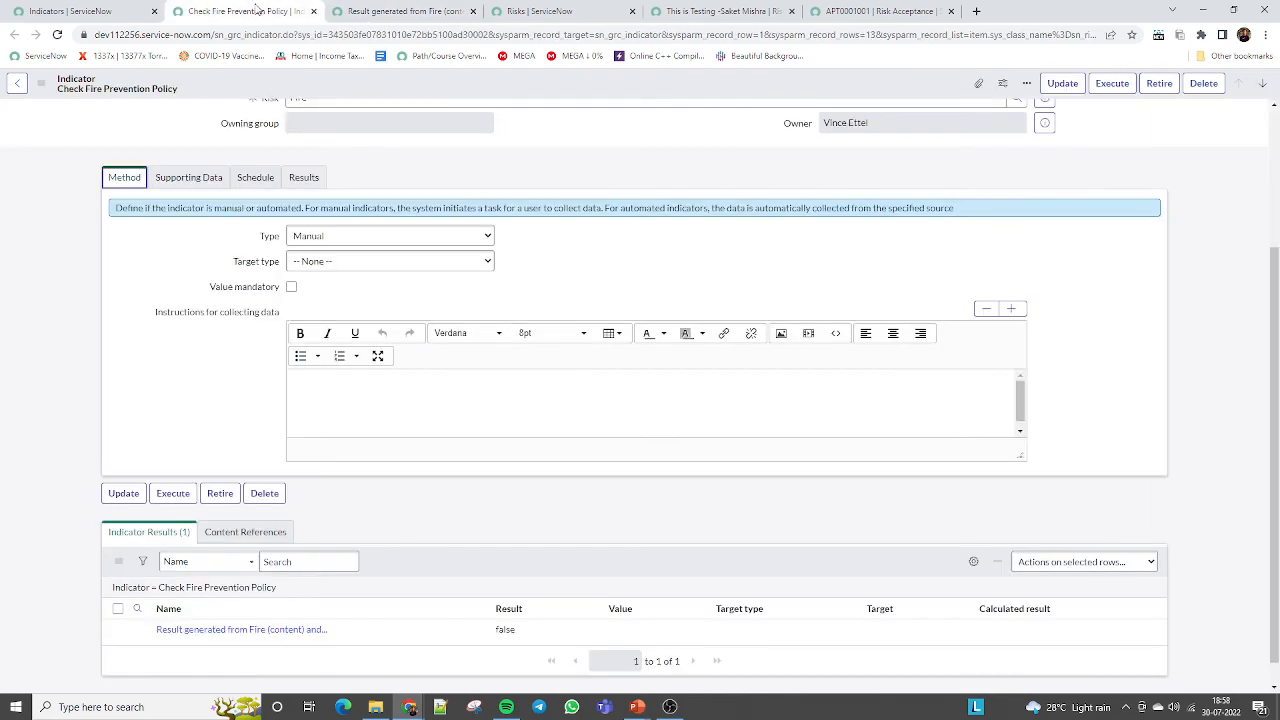
Step: Inspect the fields offered by collecting supporting data, leaving the option off, and check the collection frequency choices while keeping Daily
{"action": "left_click", "coordinate": [183, 177]}
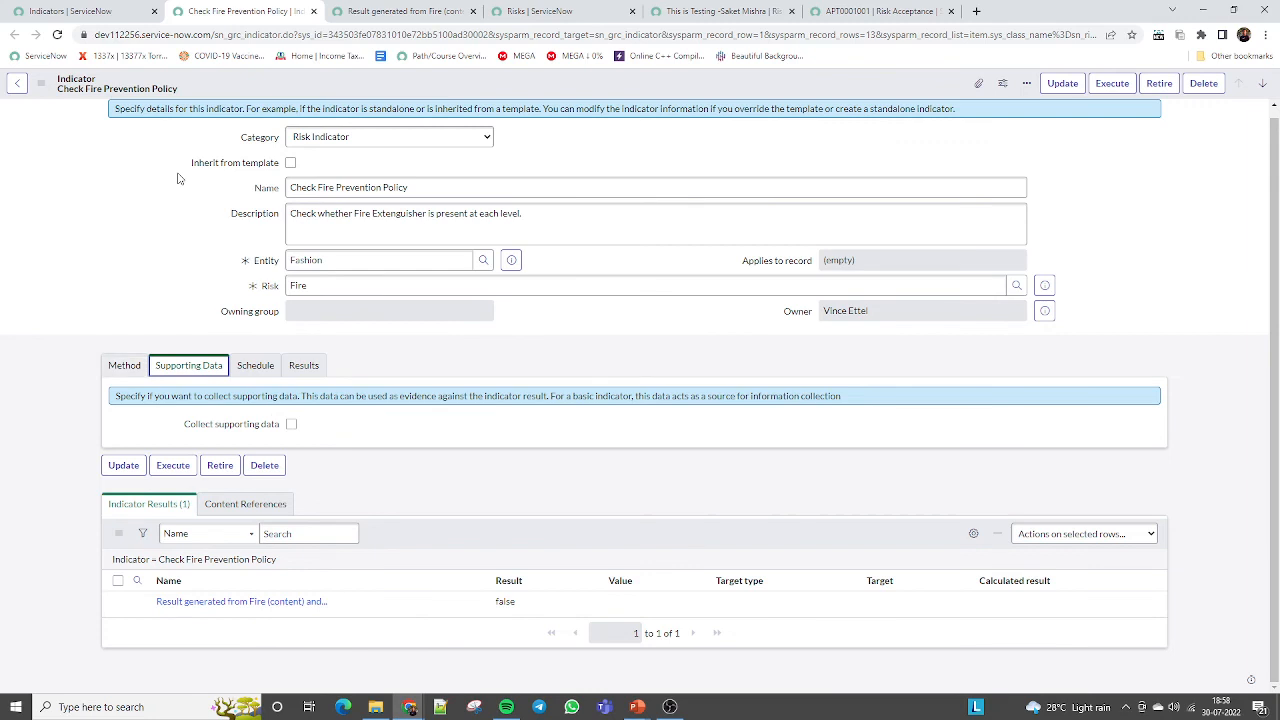
{"action": "left_click", "coordinate": [291, 425]}
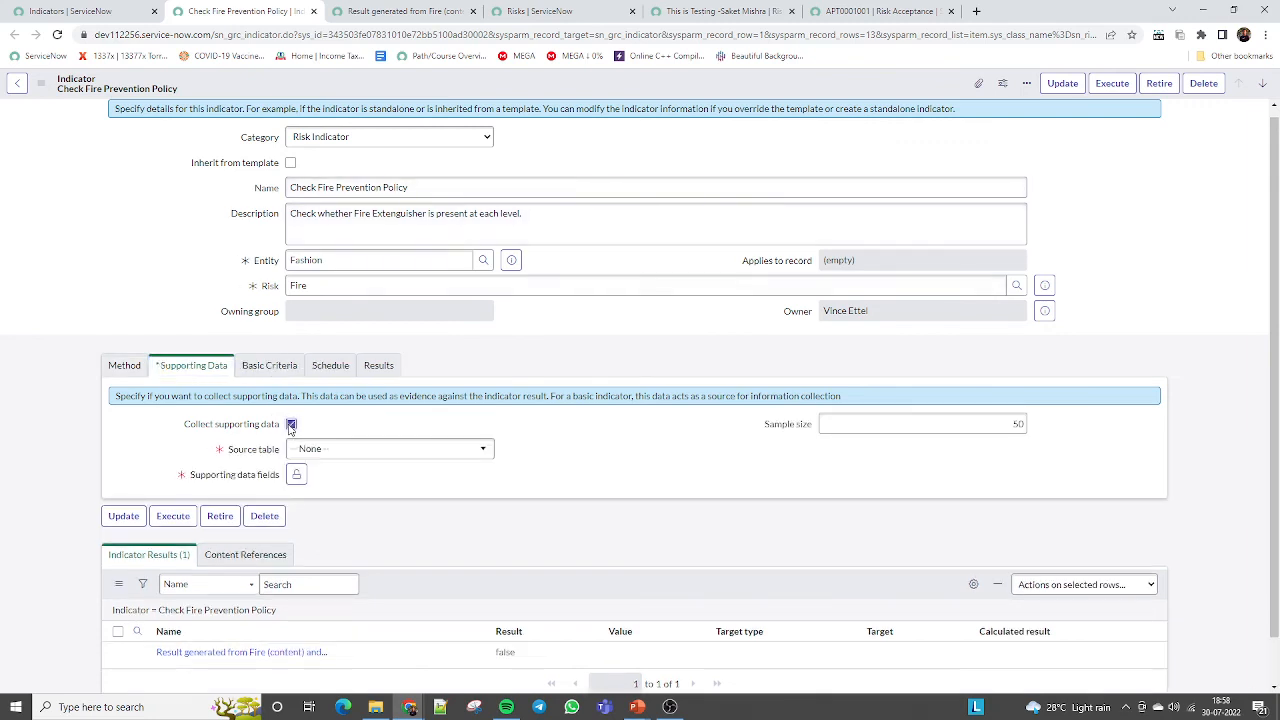
{"action": "left_click", "coordinate": [291, 425]}
{"action": "left_click", "coordinate": [255, 366]}
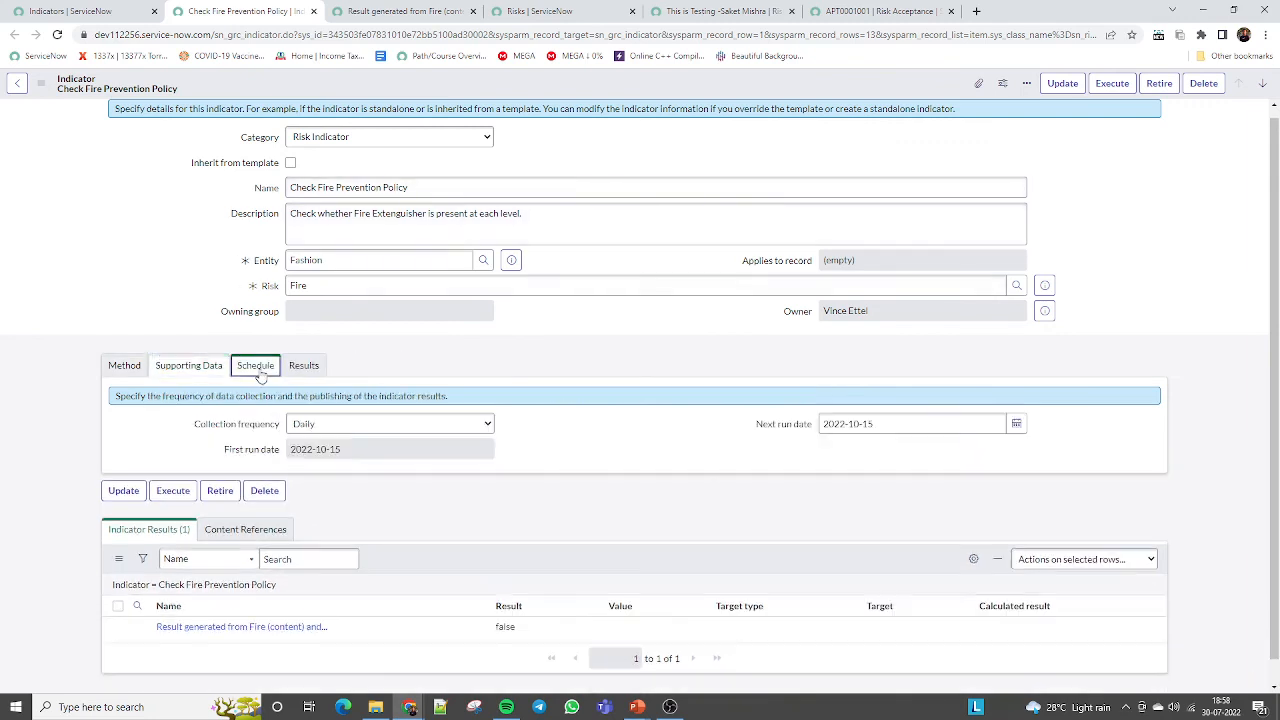
{"action": "left_click", "coordinate": [338, 426]}
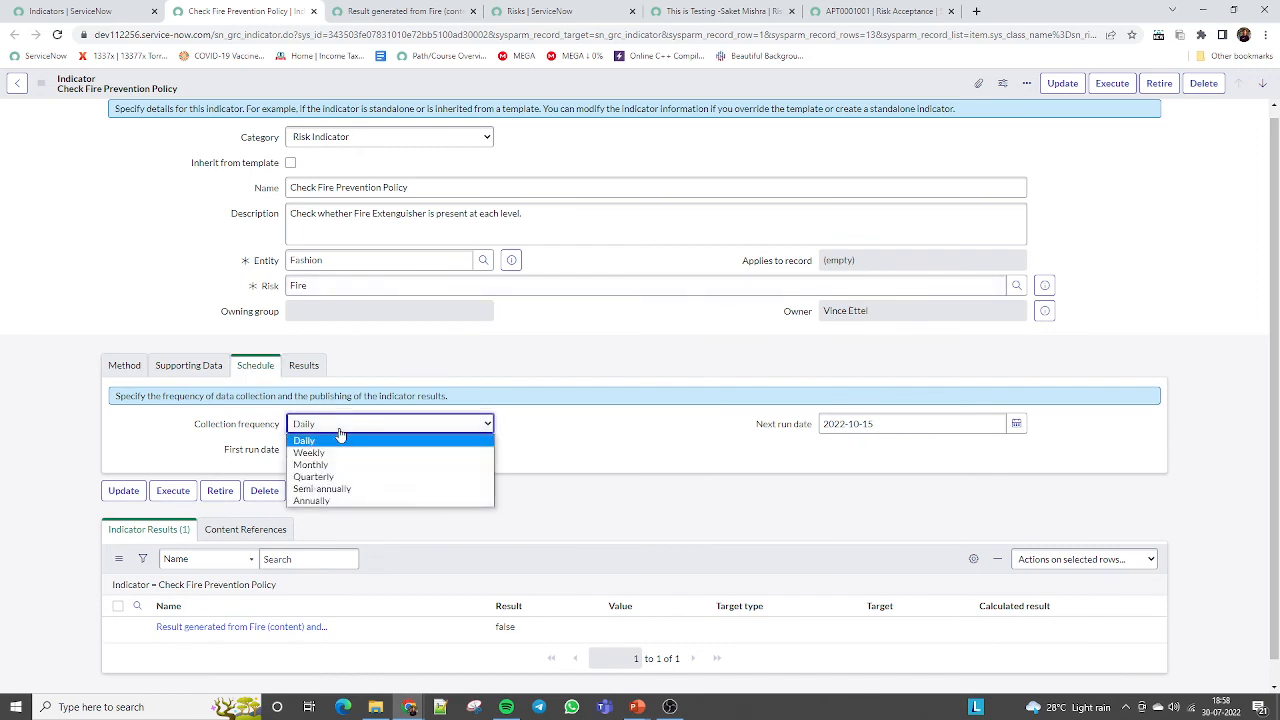
{"action": "left_click", "coordinate": [337, 437]}
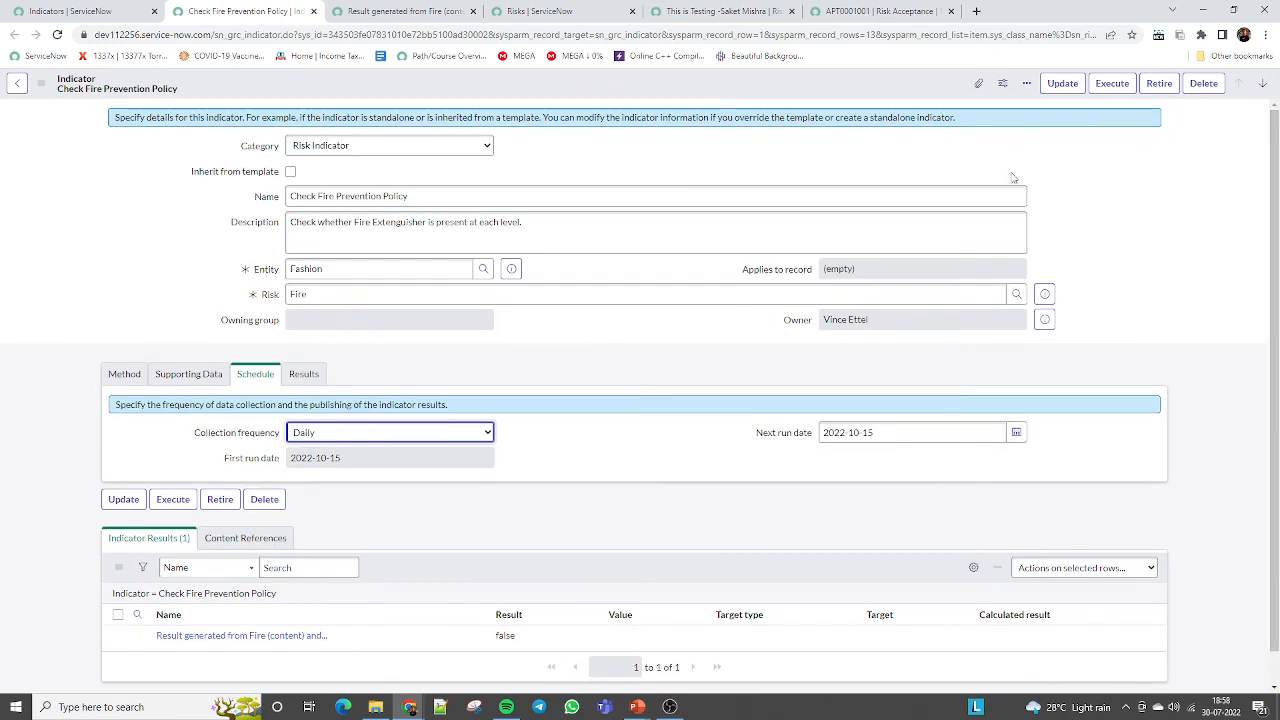
Step: View the indicator templates and open a new template form to review its supporting data, schedule and method sections
{"action": "left_click", "coordinate": [84, 14]}
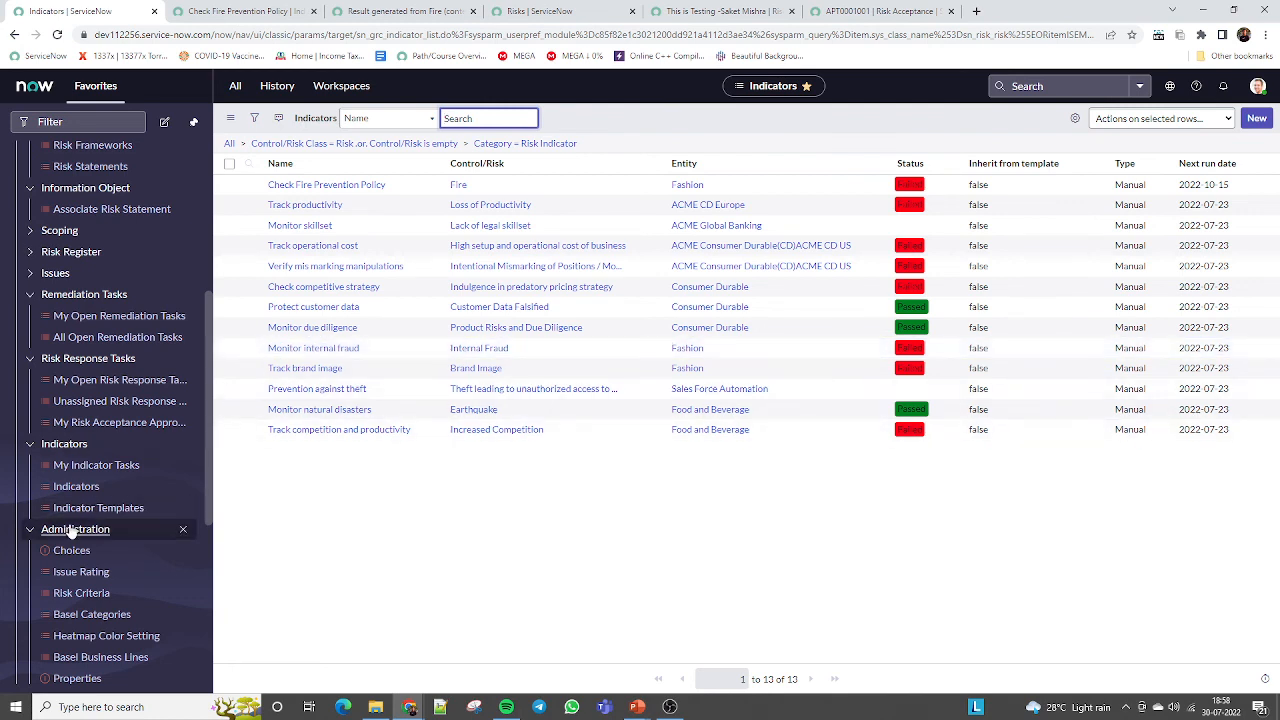
{"action": "left_click", "coordinate": [96, 508]}
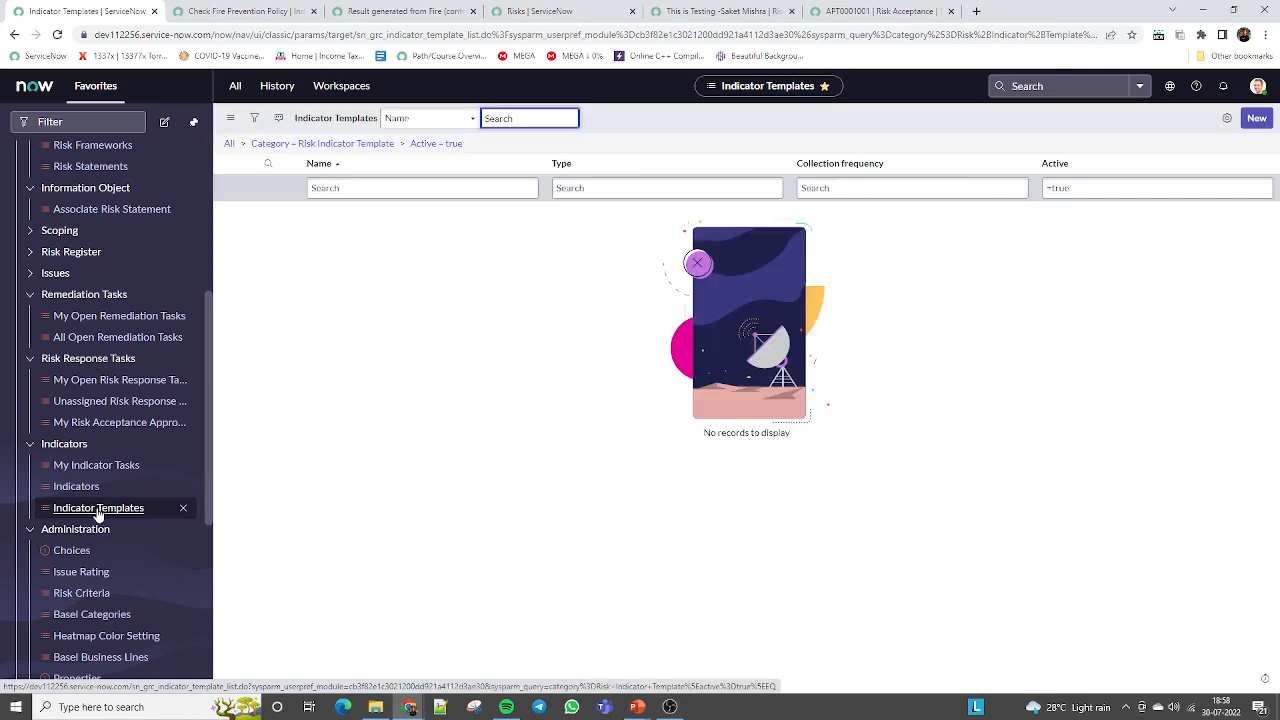
{"action": "left_click", "coordinate": [1256, 118]}
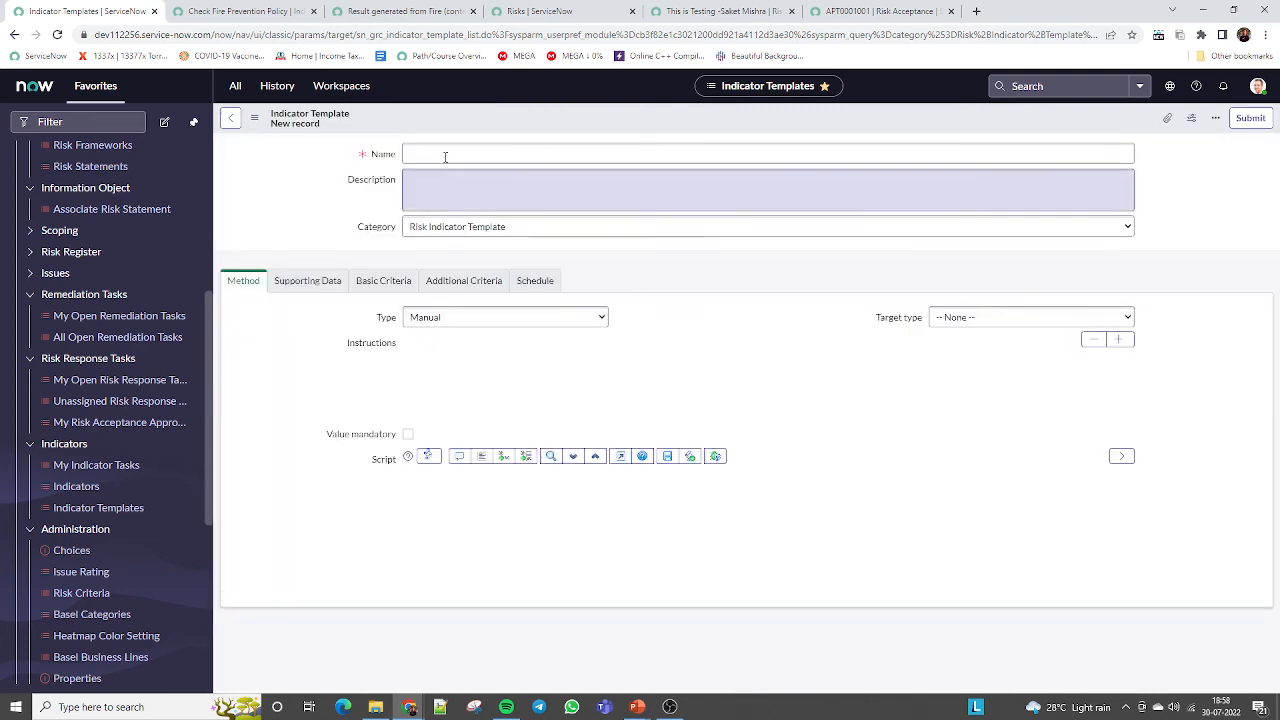
{"action": "left_click", "coordinate": [286, 284]}
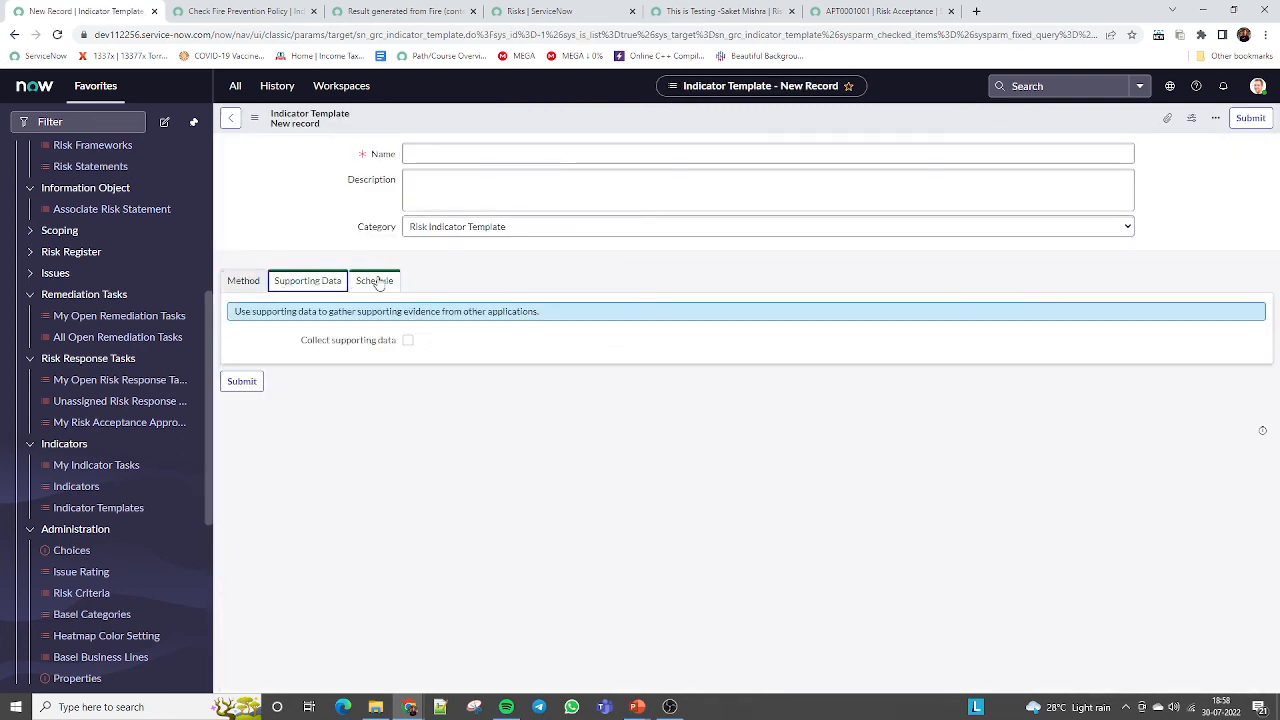
{"action": "left_click", "coordinate": [376, 284]}
{"action": "left_click", "coordinate": [242, 287]}
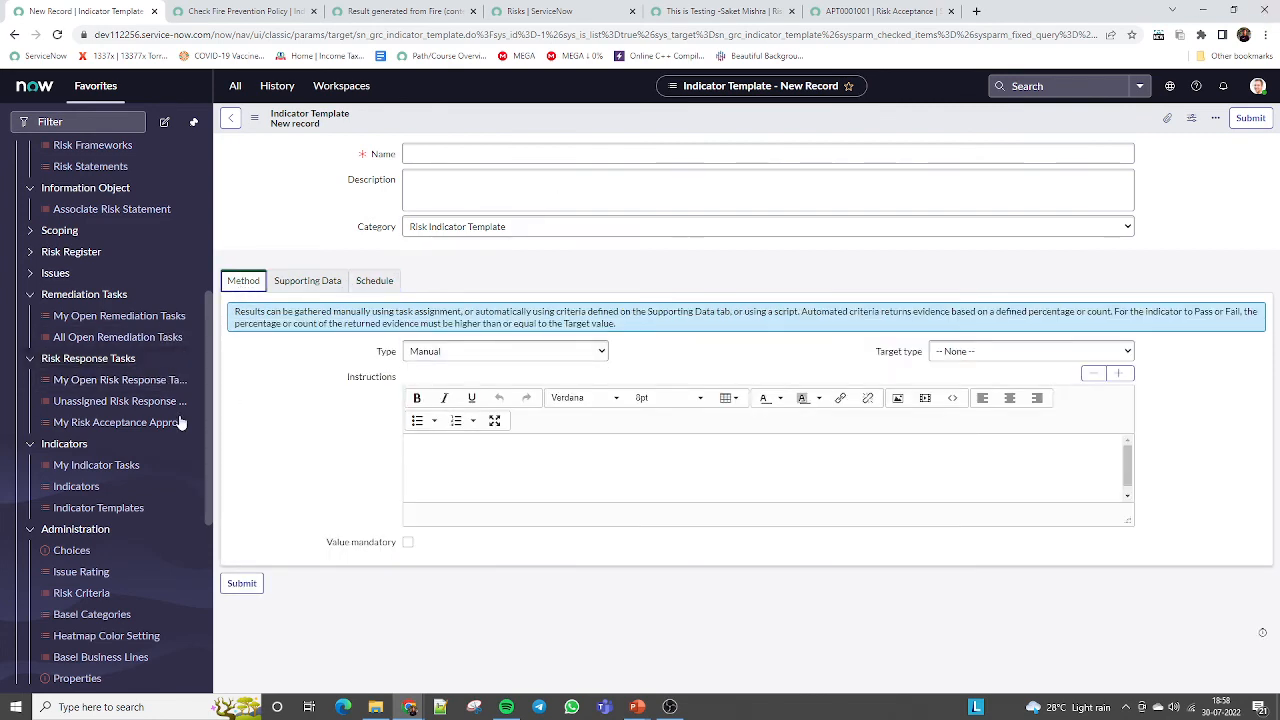
Step: Collapse the Indicators, Risk Response Tasks and Remediation Tasks groups in the navigation
{"action": "left_click", "coordinate": [30, 444]}
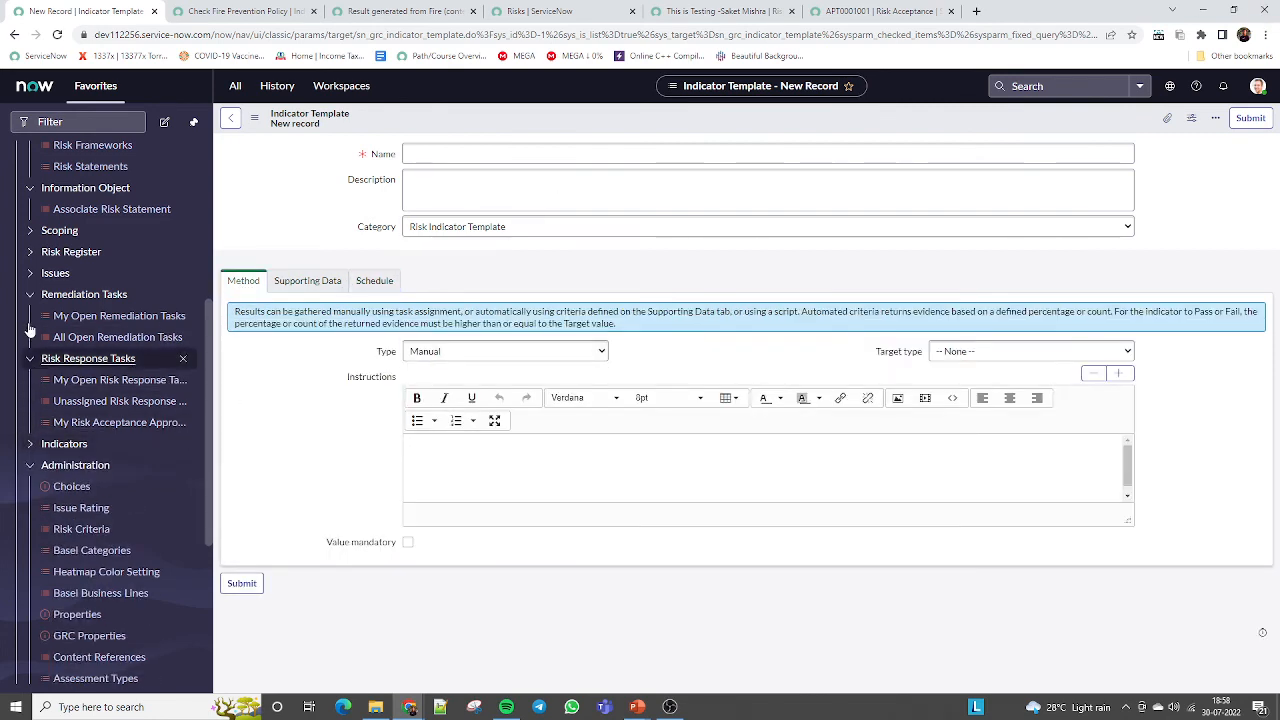
{"action": "left_click", "coordinate": [30, 358]}
{"action": "left_click", "coordinate": [30, 296]}
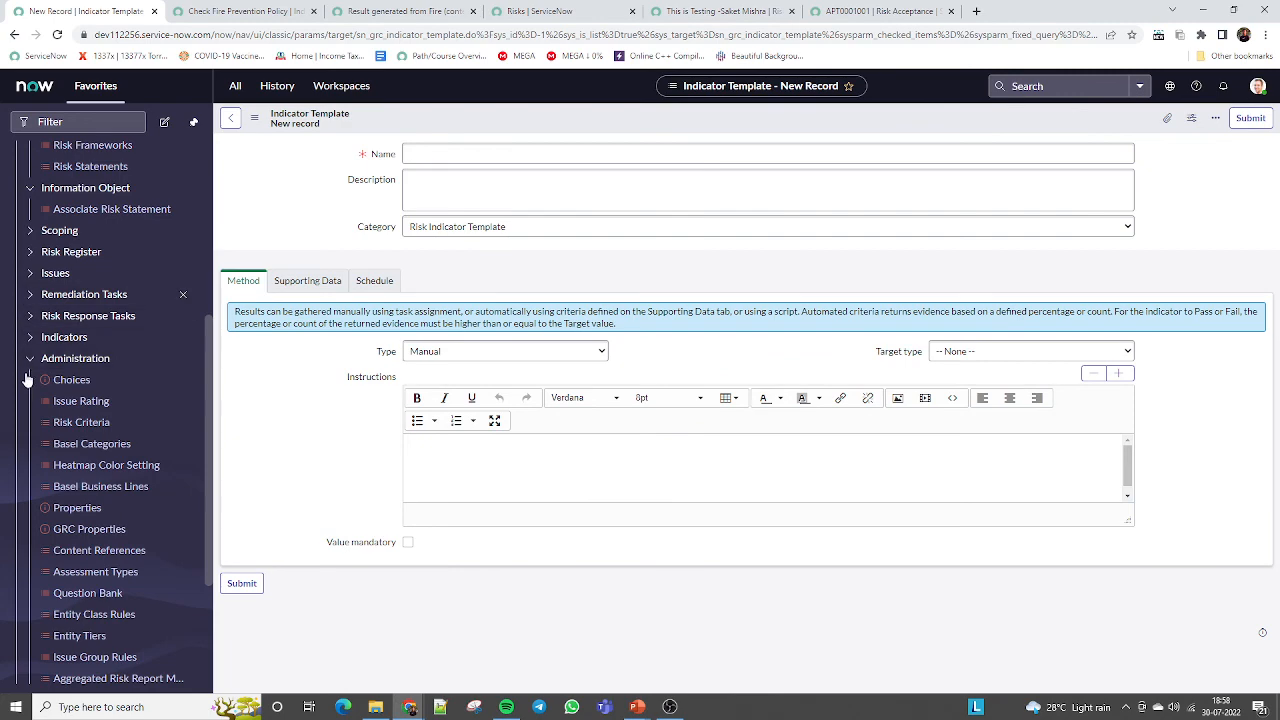
Step: Look over the Administration modules, open the GRC choices and expand the Risk/Risk Statement set
{"action": "scroll", "coordinate": [210, 367], "scroll_direction": "down", "scroll_amount": 2}
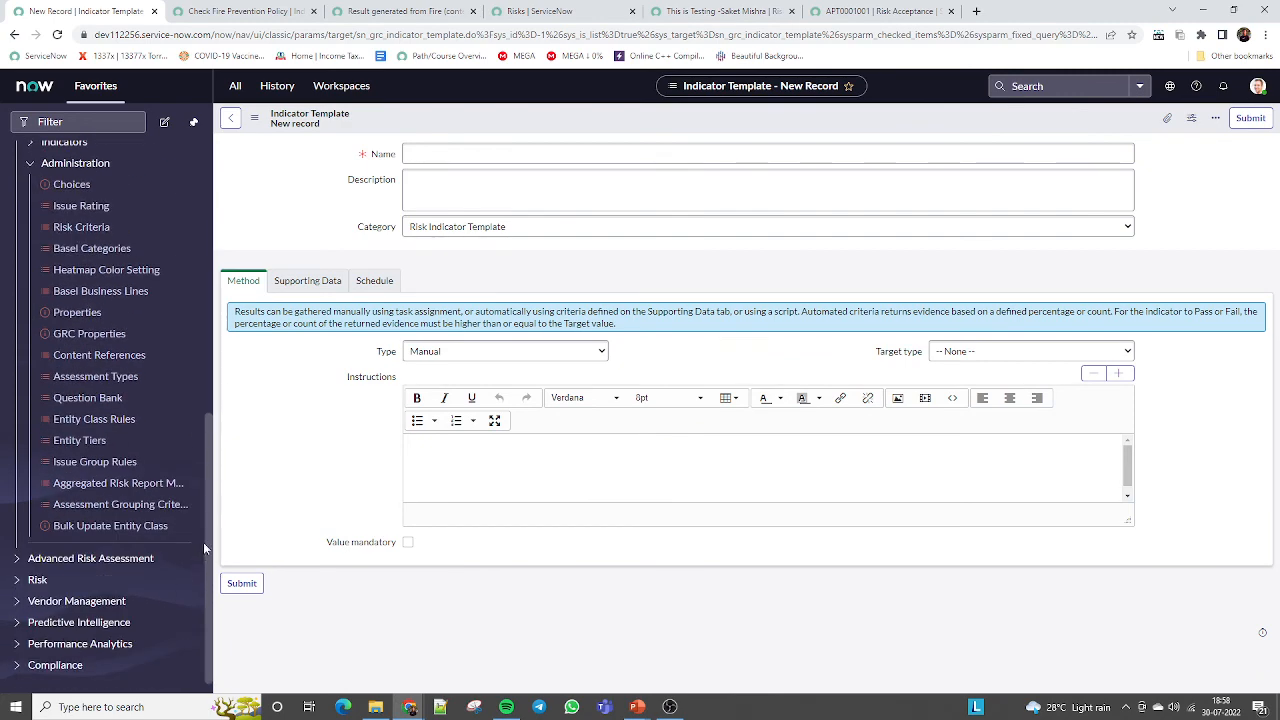
{"action": "scroll", "coordinate": [213, 440], "scroll_direction": "up", "scroll_amount": 1}
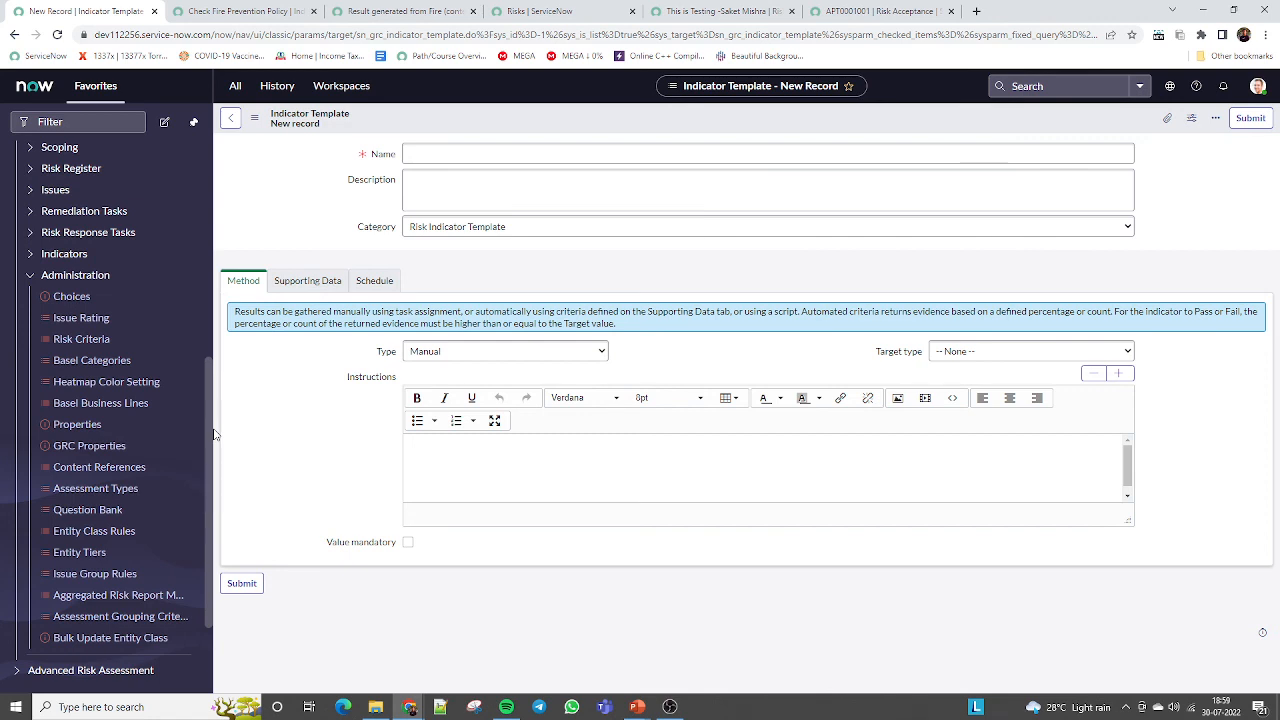
{"action": "left_click", "coordinate": [80, 297]}
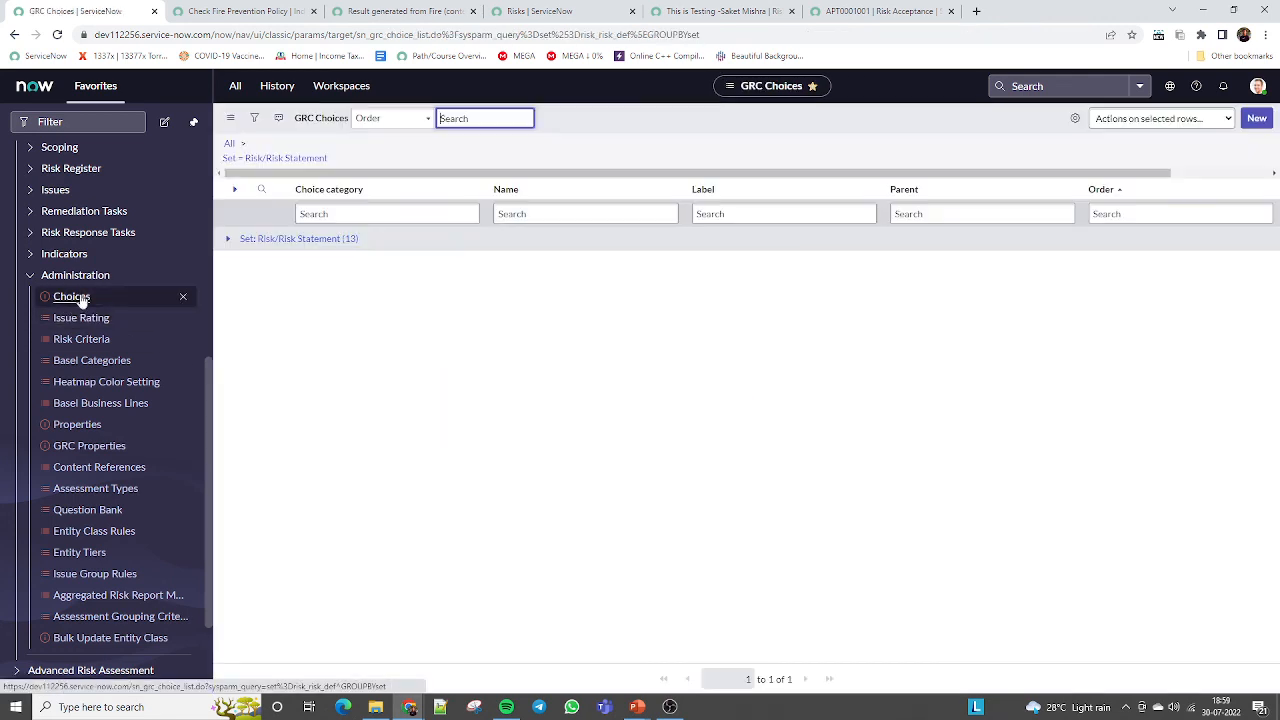
{"action": "left_click", "coordinate": [228, 240]}
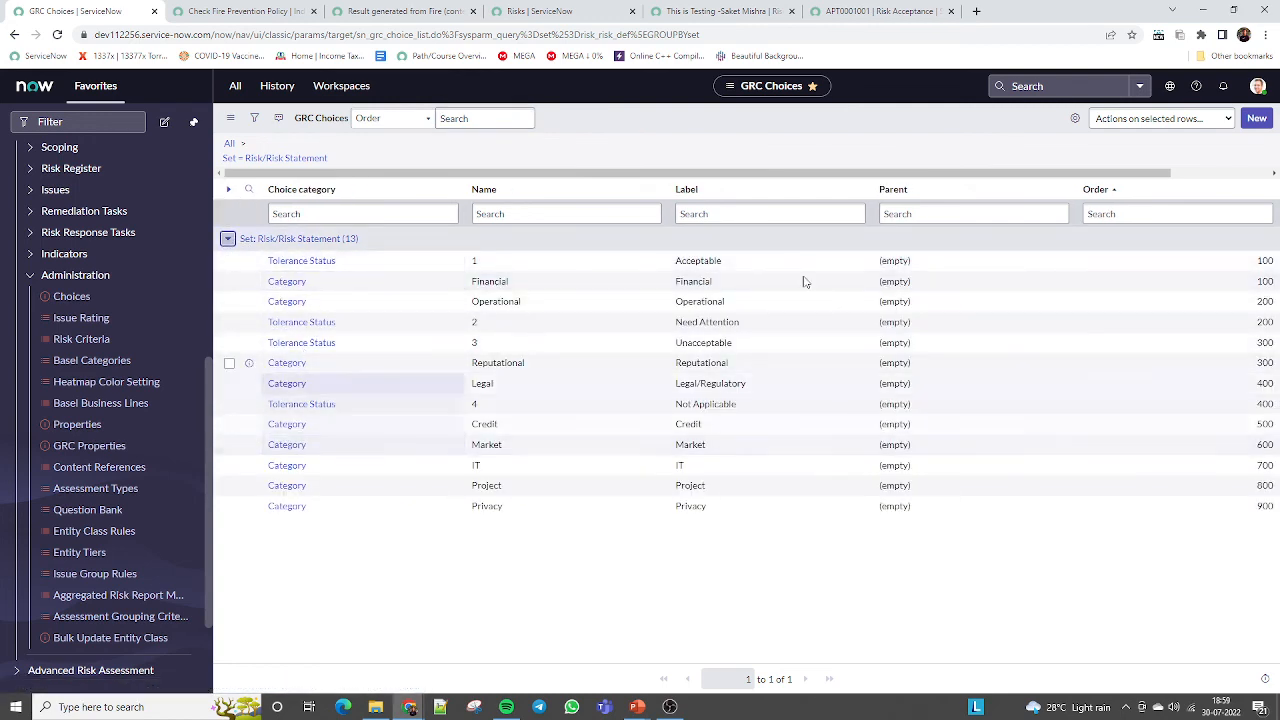
Step: Open the issue ratings list and inspect the remediation timeframe cell of the 1 - Very High rating, cancelling the edit
{"action": "left_click", "coordinate": [82, 318]}
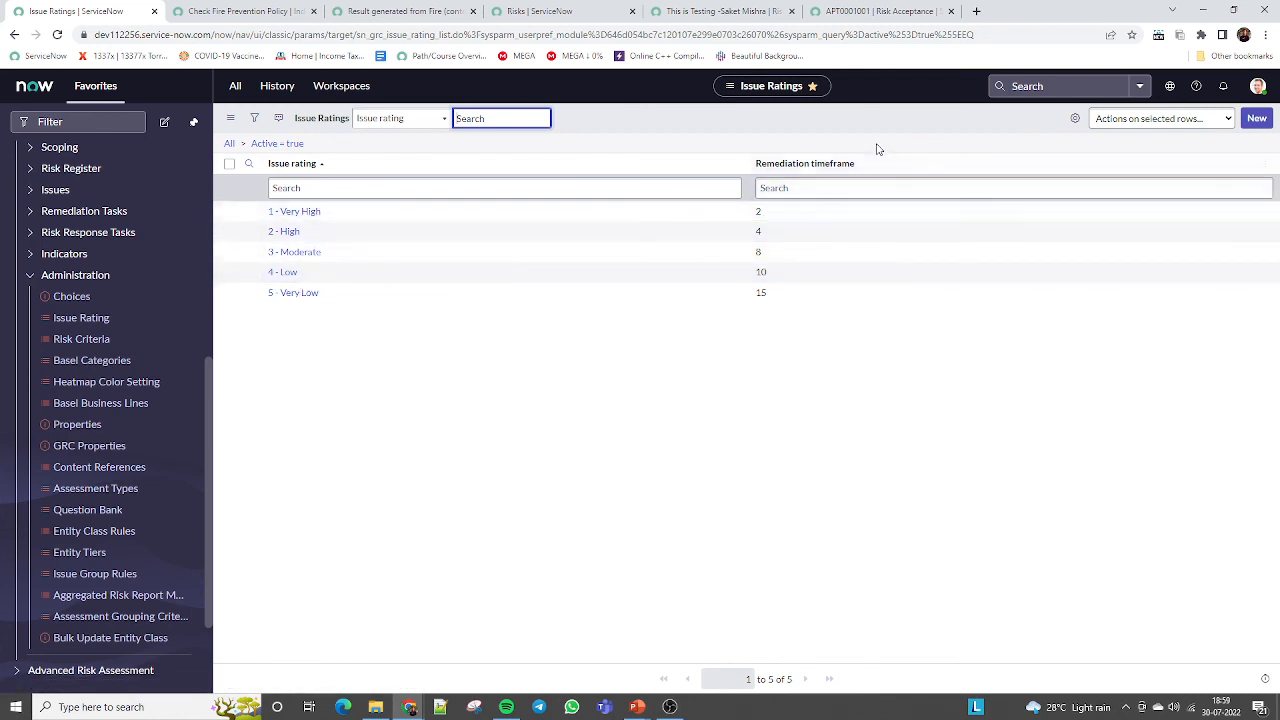
{"action": "left_click", "coordinate": [774, 218]}
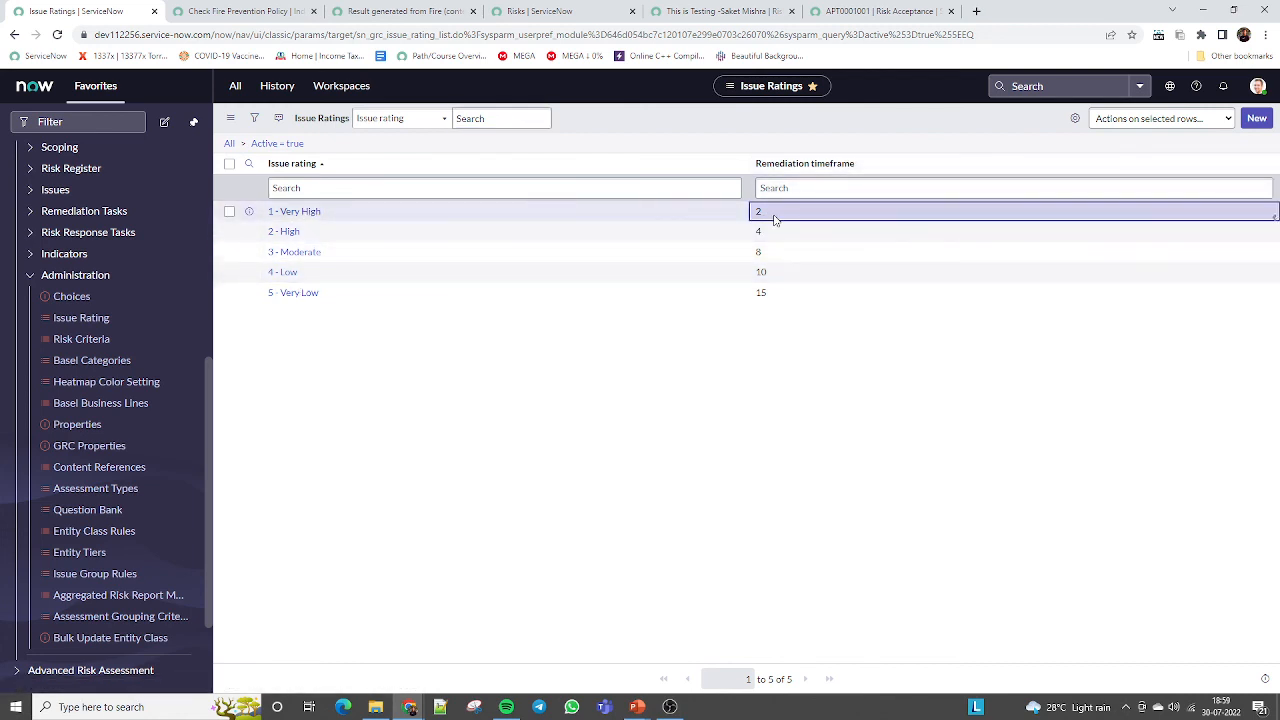
{"action": "double_click", "coordinate": [774, 218]}
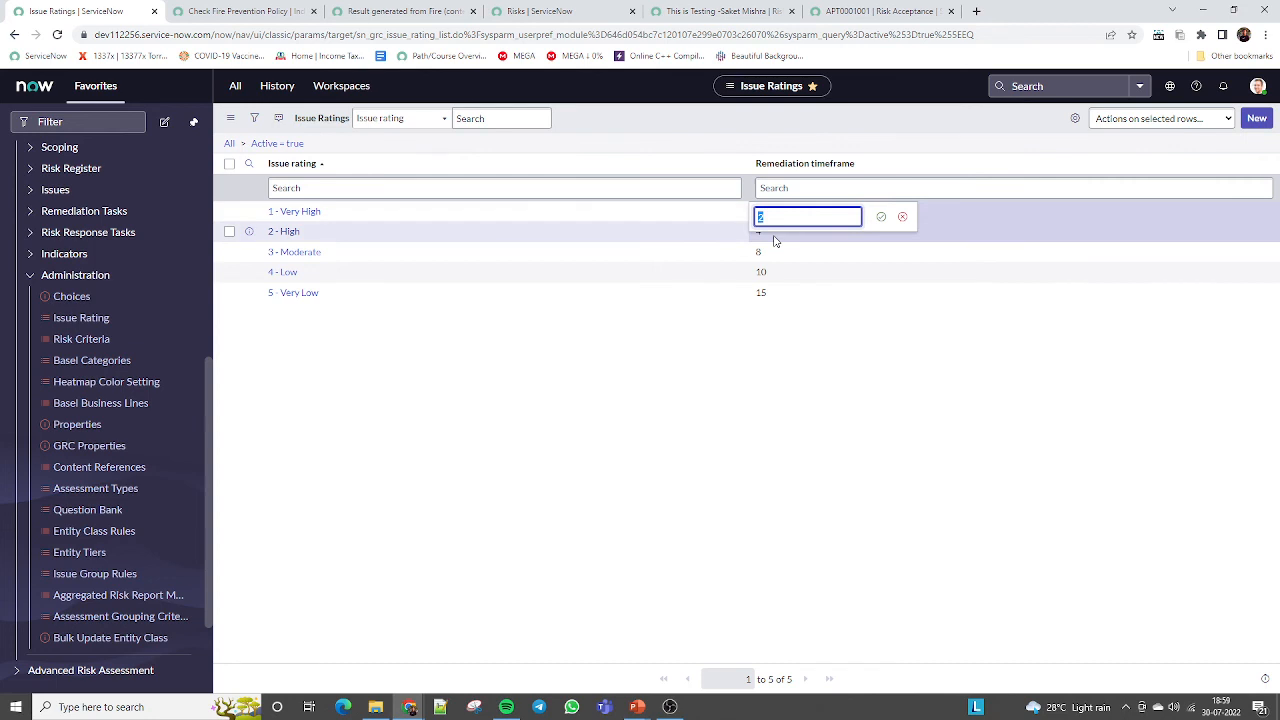
{"action": "left_click", "coordinate": [900, 214]}
Step: Open the 1 - Very High issue rating in a separate tab, check its remediation timeframe field description, and return to the issue ratings list
{"action": "middle_click", "coordinate": [290, 231]}
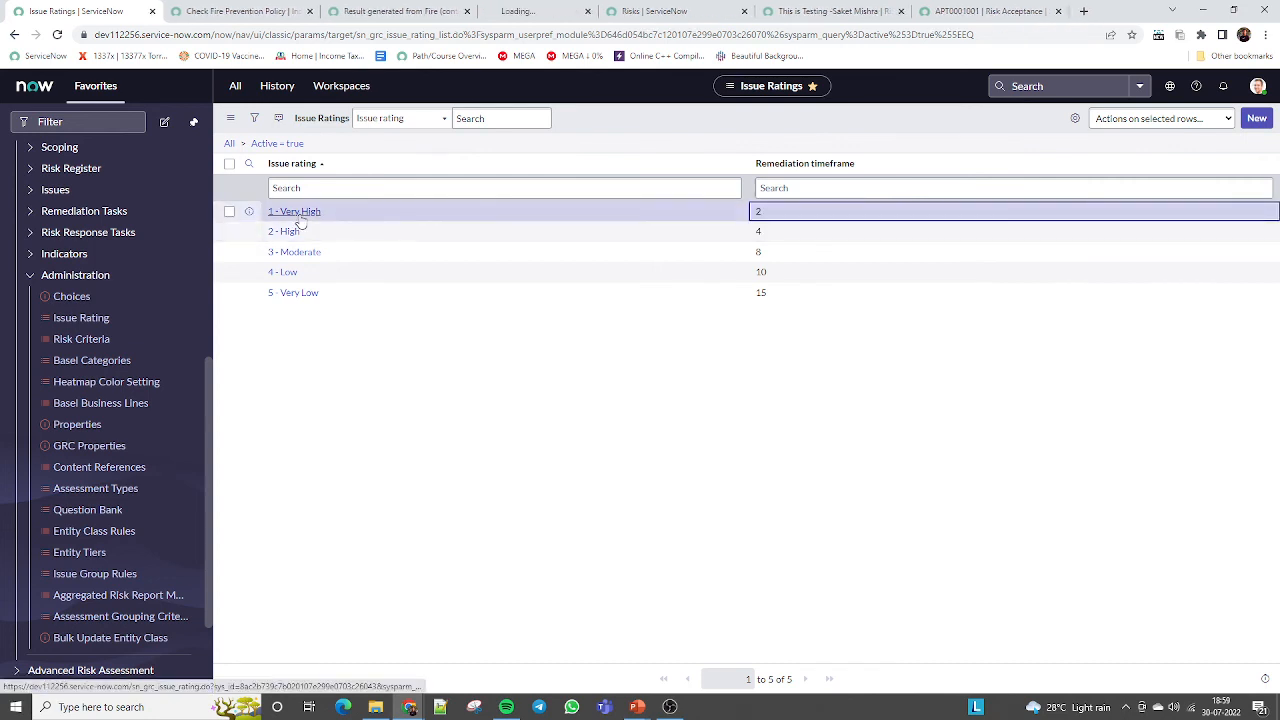
{"action": "left_click", "coordinate": [553, 11]}
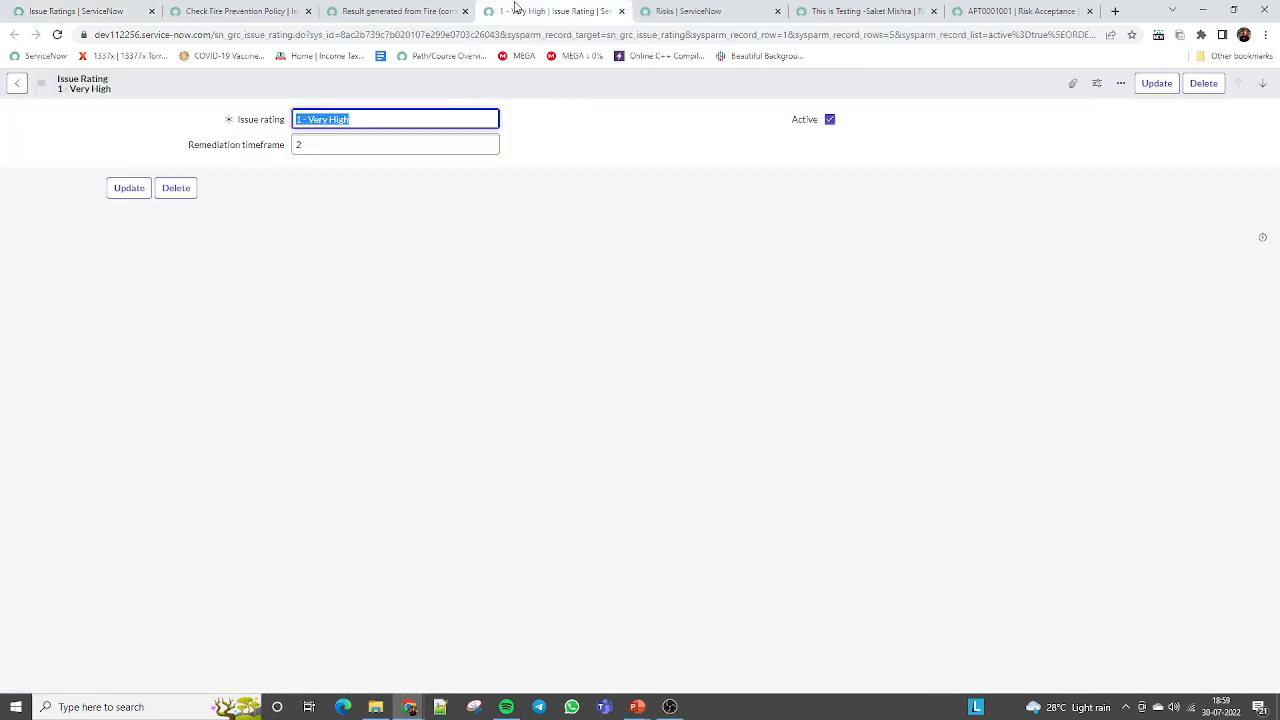
{"action": "left_click", "coordinate": [276, 212]}
{"action": "left_click", "coordinate": [269, 148]}
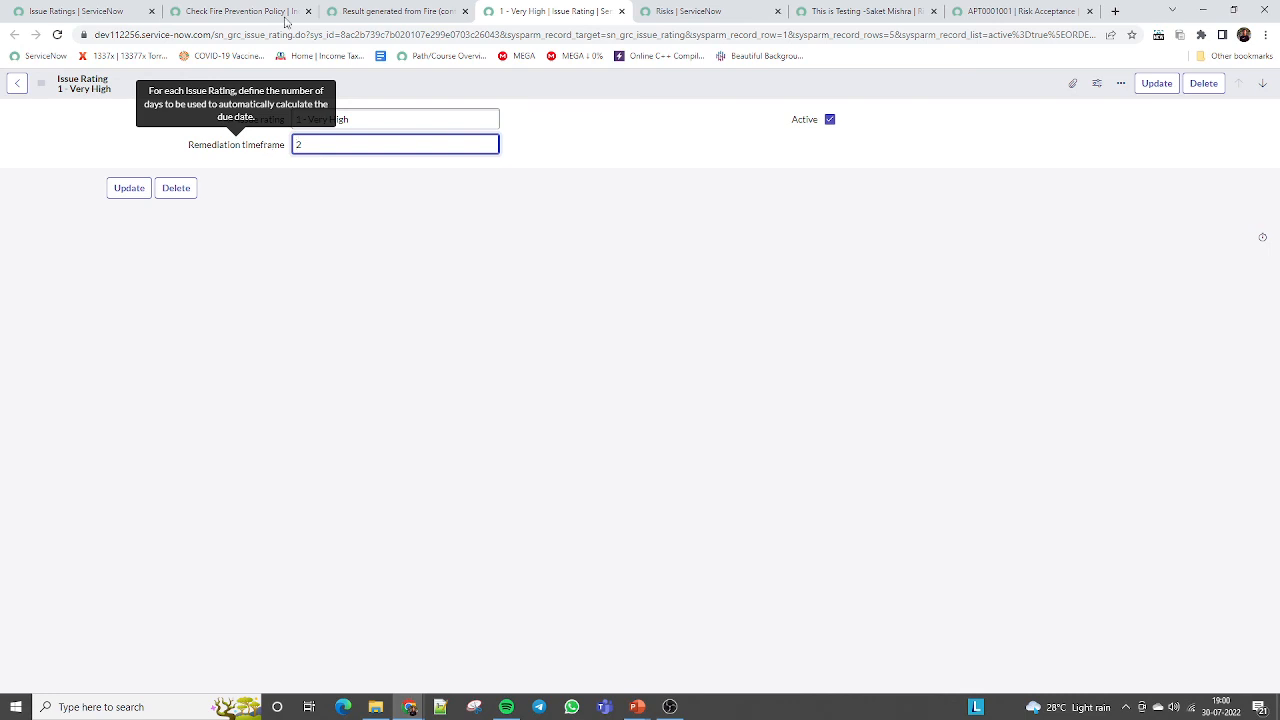
{"action": "left_click", "coordinate": [387, 12]}
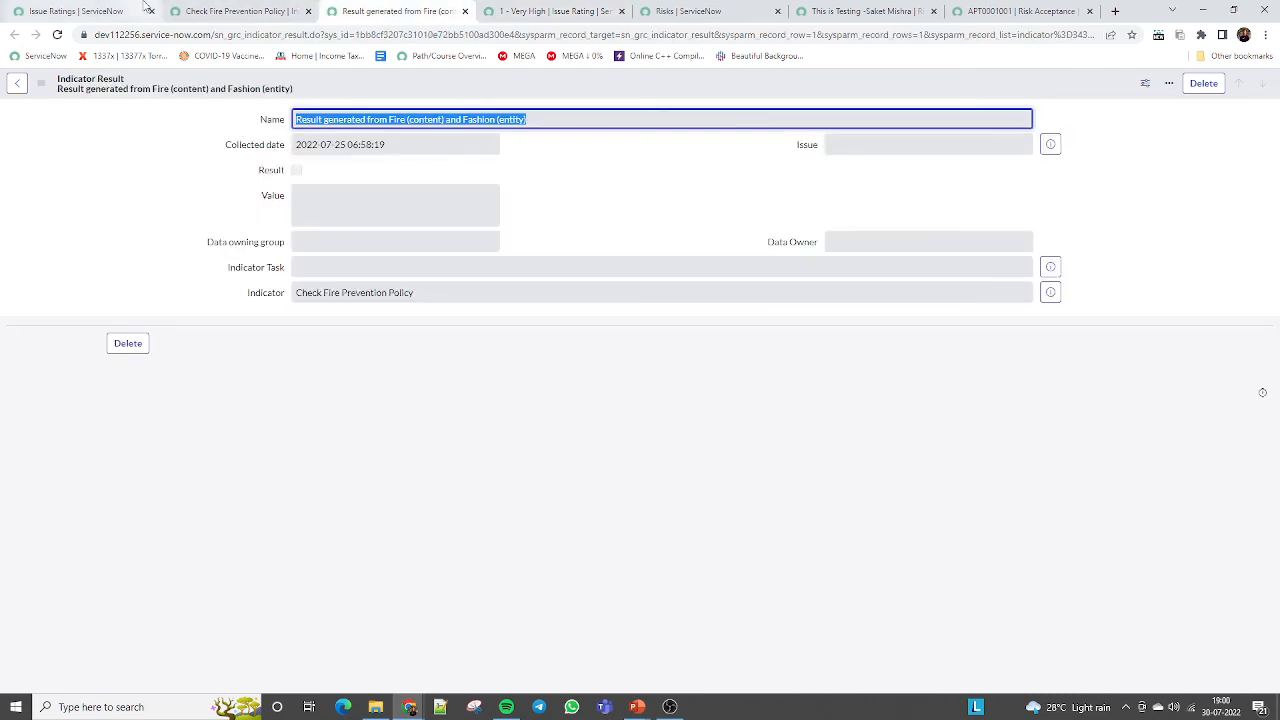
{"action": "left_click", "coordinate": [100, 11]}
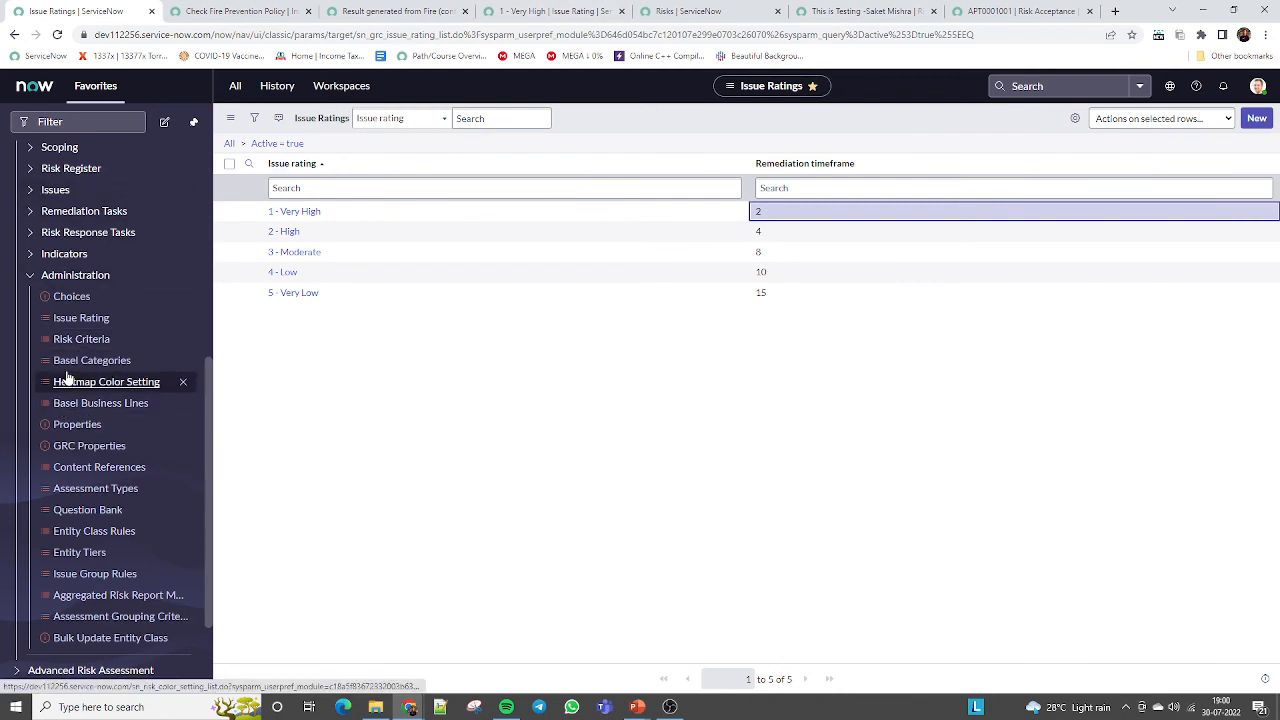
Step: View the risk criteria, open the 5 - Very High impact criterion in a separate tab to review its maximum value, and return
{"action": "left_click", "coordinate": [82, 340]}
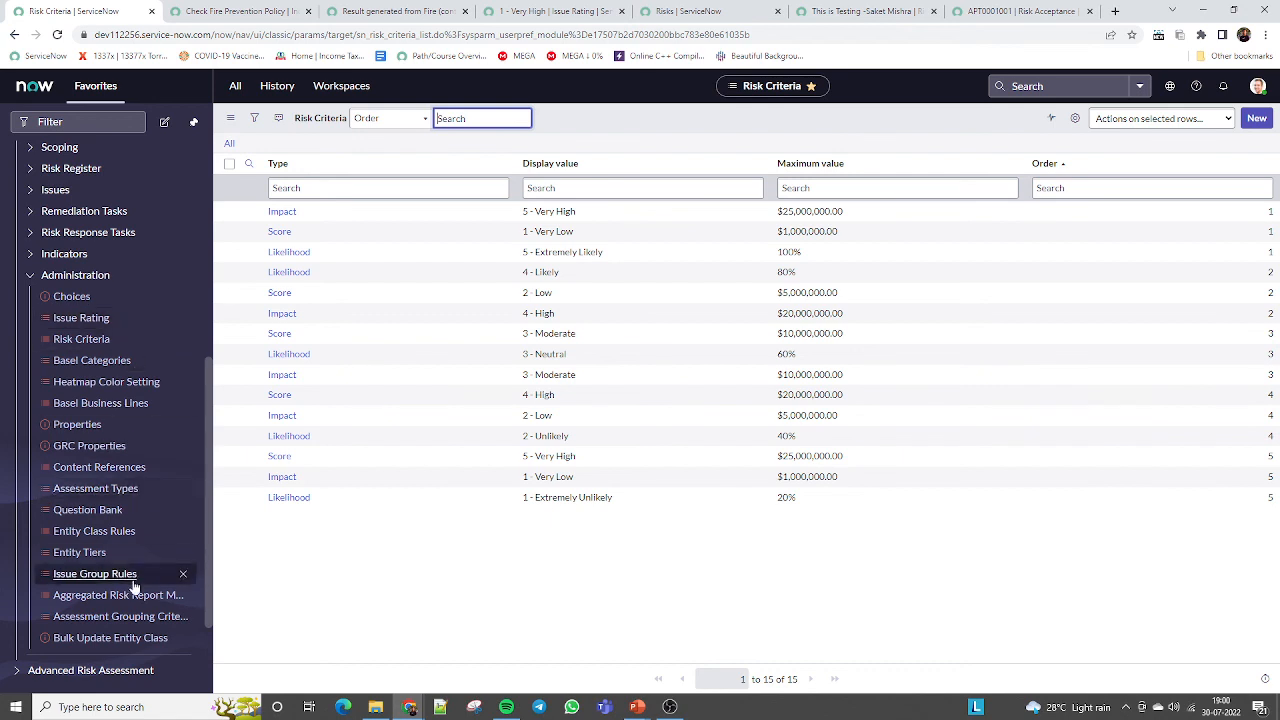
{"action": "middle_click", "coordinate": [276, 213]}
{"action": "left_click", "coordinate": [207, 12]}
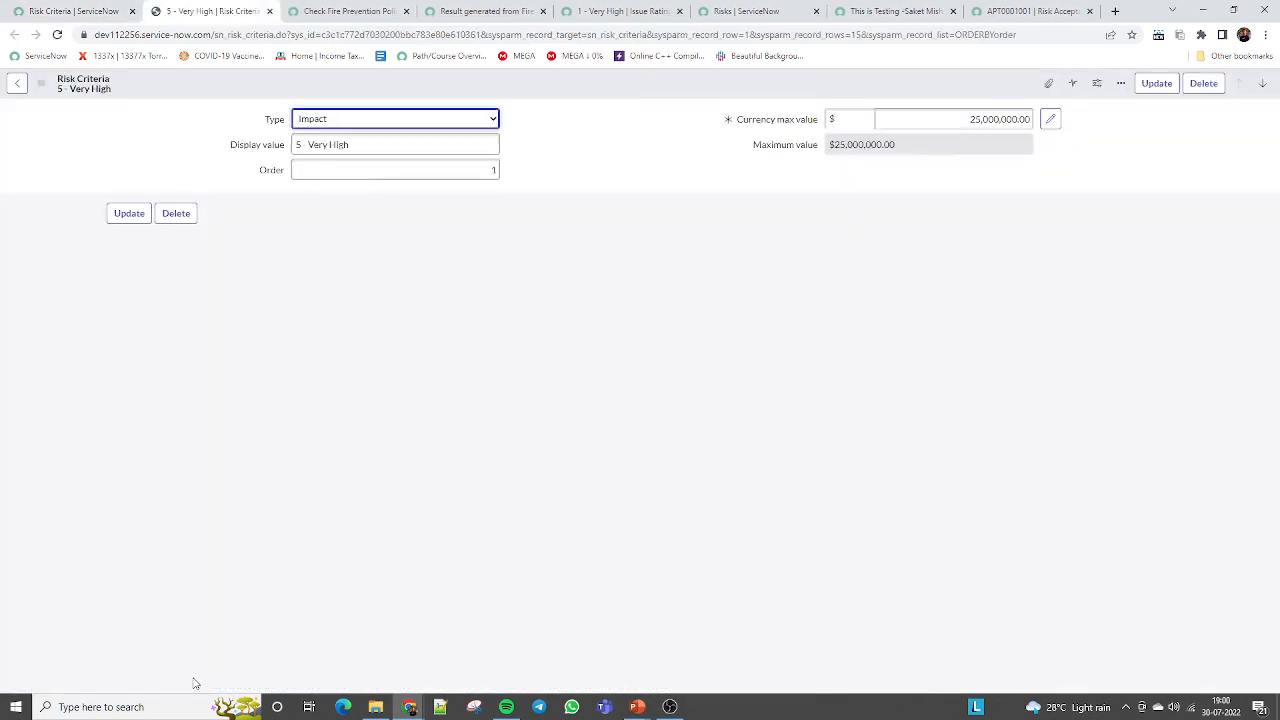
{"action": "triple_click", "coordinate": [857, 144]}
{"action": "left_click", "coordinate": [551, 237]}
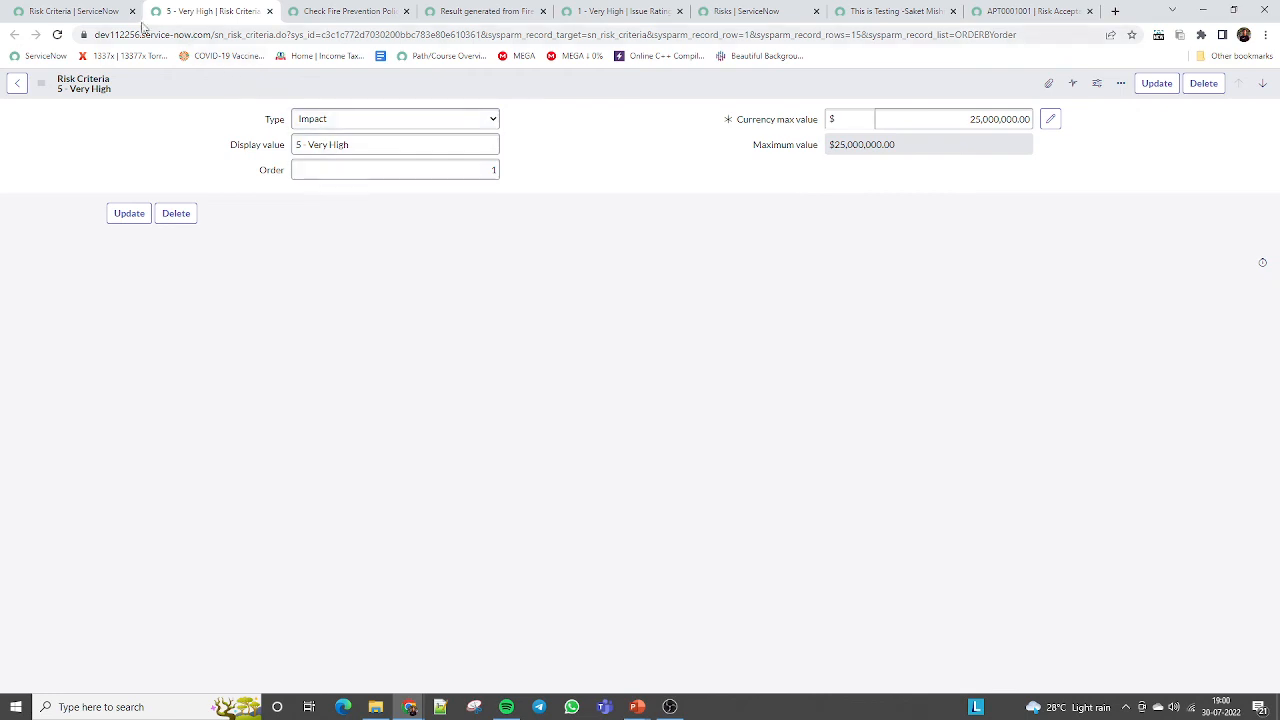
{"action": "left_click", "coordinate": [75, 11]}
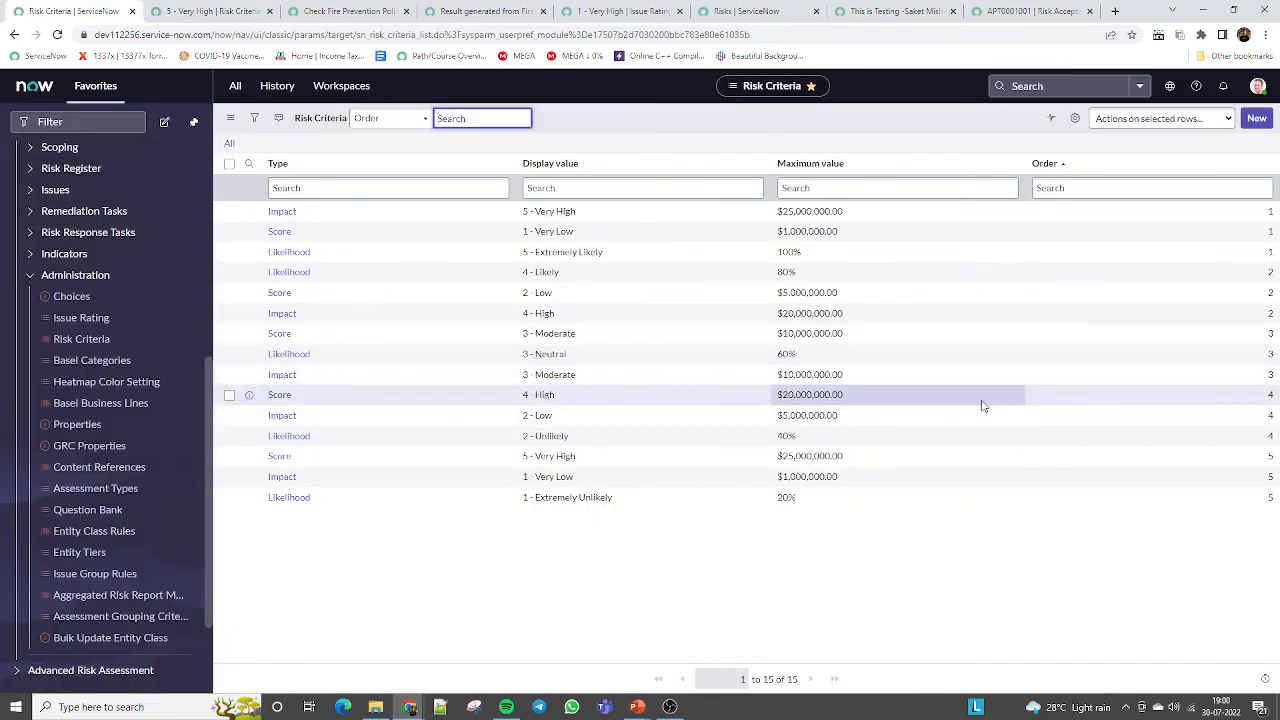
Step: View the Basel categories and heatmap color settings, and compare the 1 - Very Low and 5 - Very High impact criteria records
{"action": "left_click", "coordinate": [89, 366]}
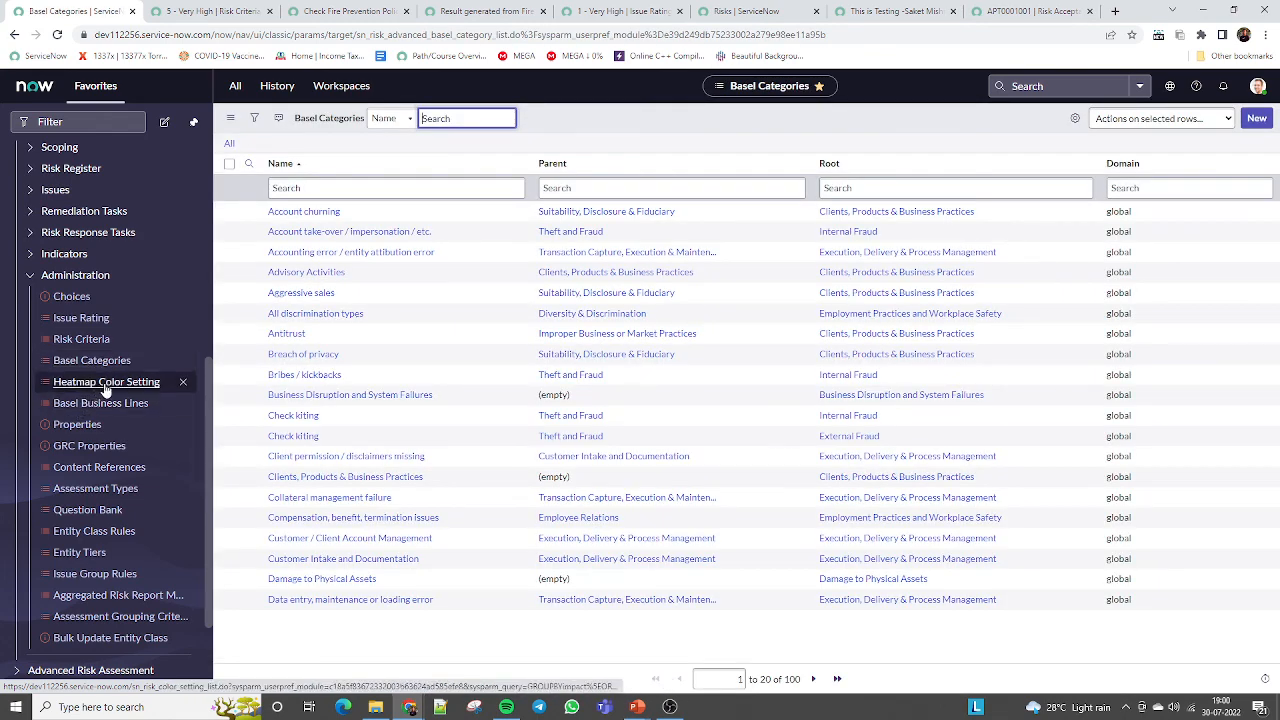
{"action": "left_click", "coordinate": [118, 384]}
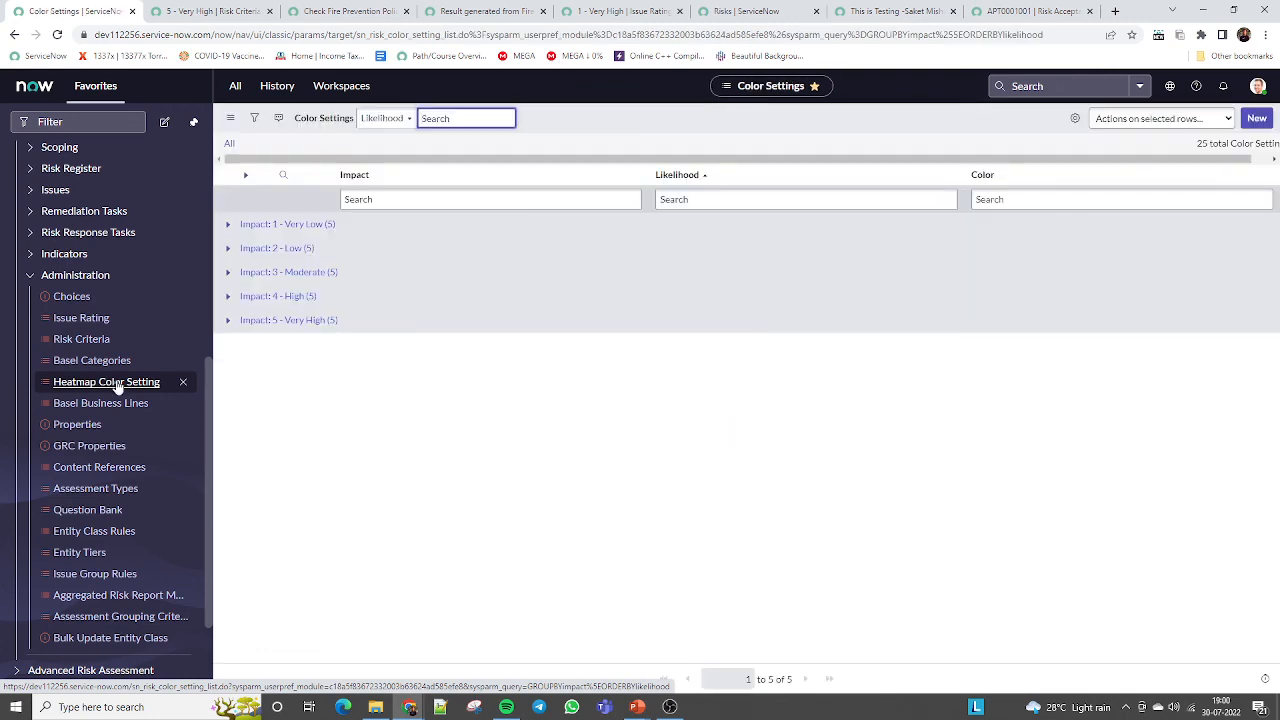
{"action": "left_click", "coordinate": [227, 226]}
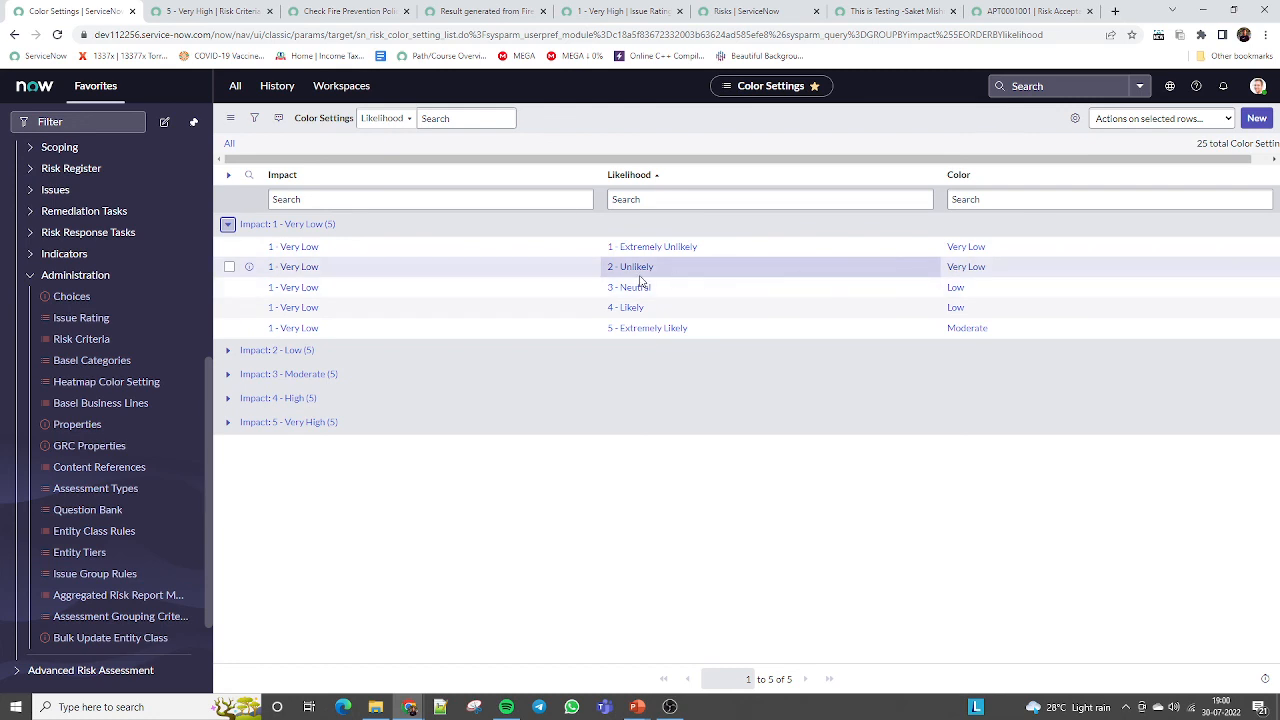
{"action": "middle_click", "coordinate": [286, 251]}
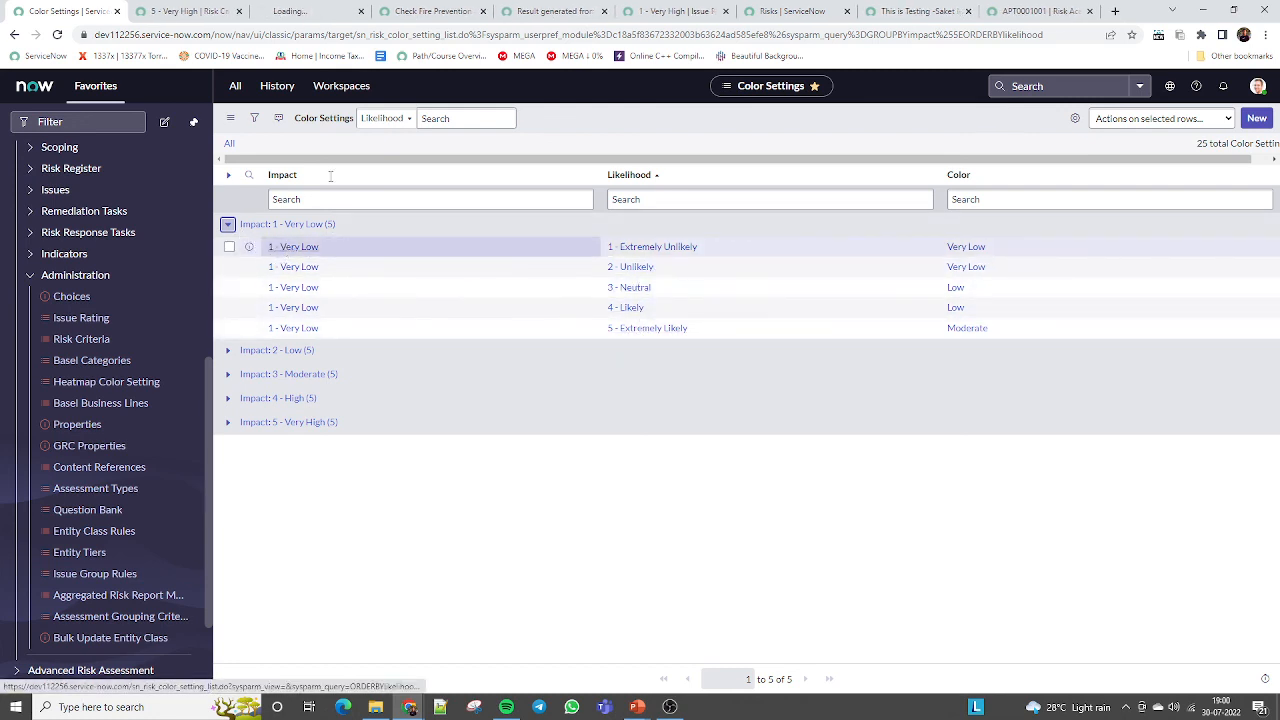
{"action": "left_click", "coordinate": [308, 11]}
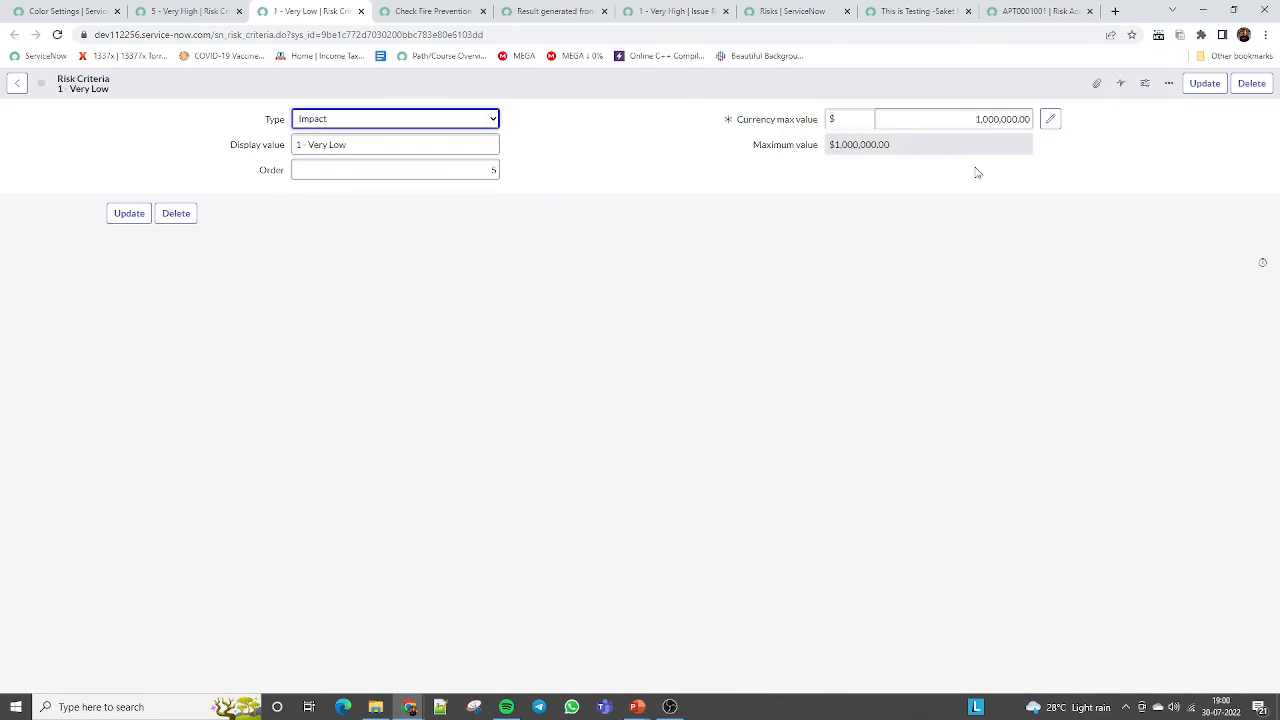
{"action": "left_click", "coordinate": [192, 12]}
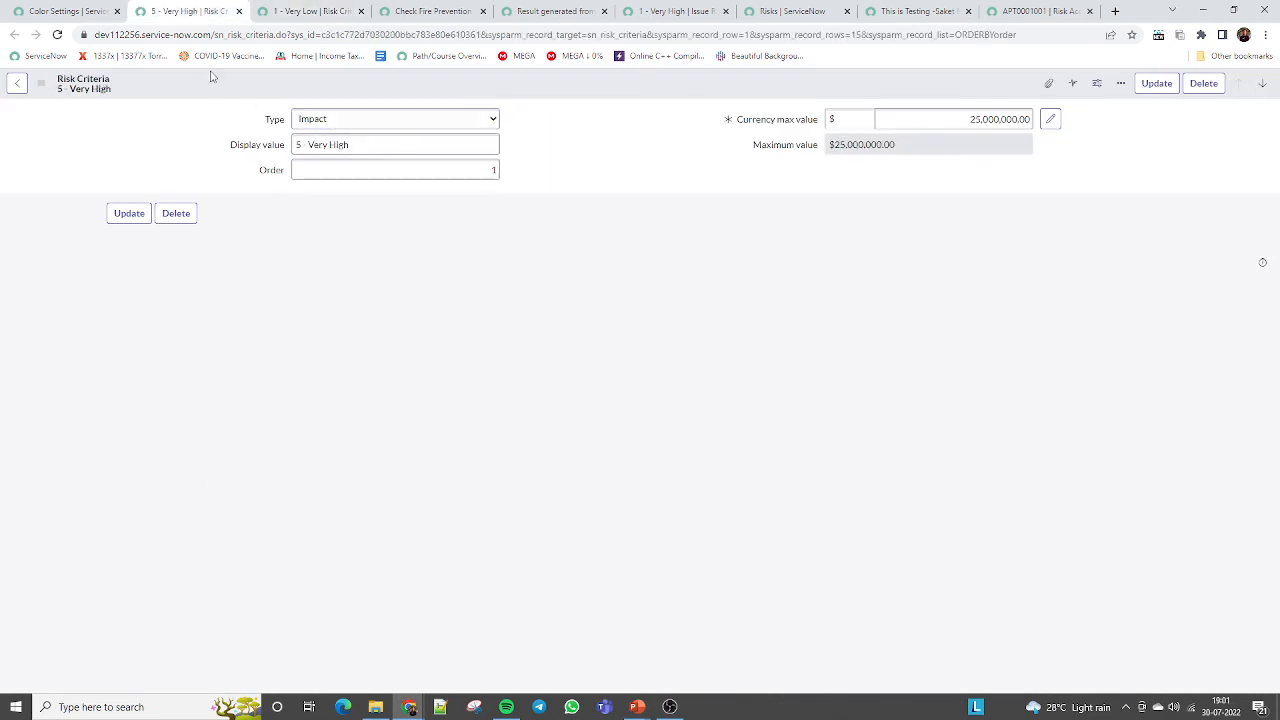
Step: Start a new heatmap color setting with impact 5 - Very High and likelihood 3 - Neutral
{"action": "left_click", "coordinate": [68, 11]}
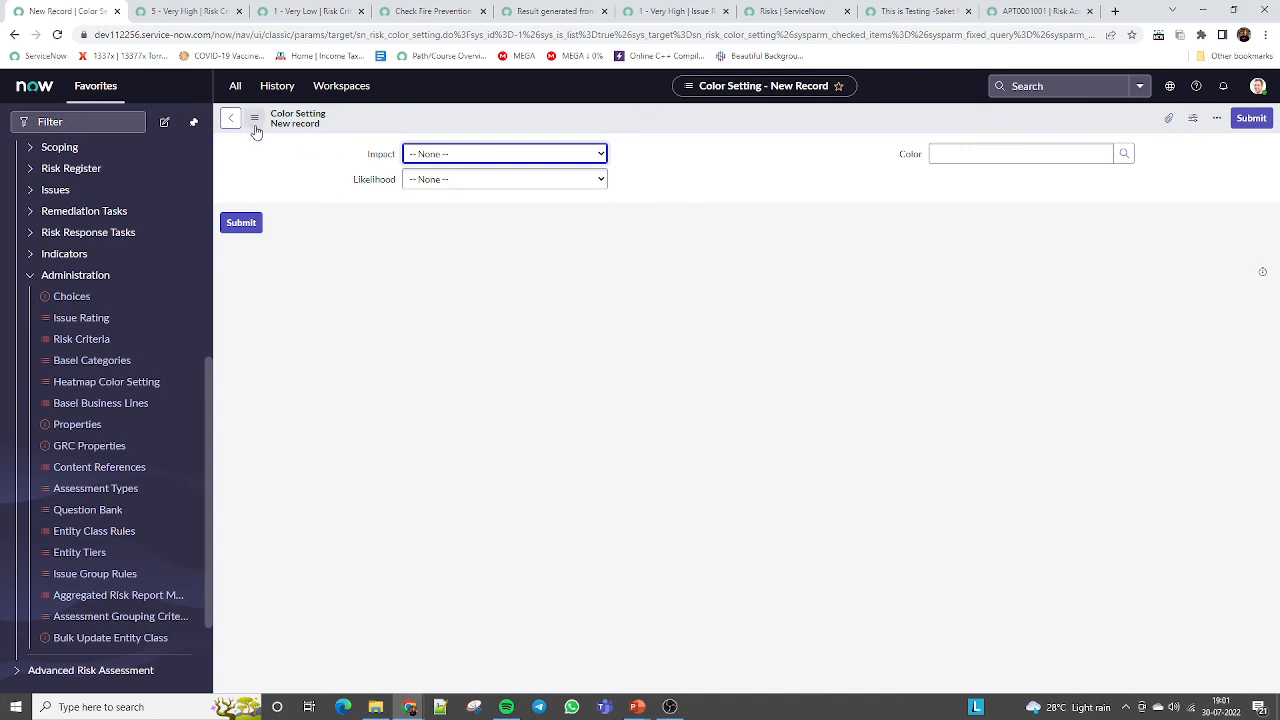
{"action": "left_click", "coordinate": [484, 157]}
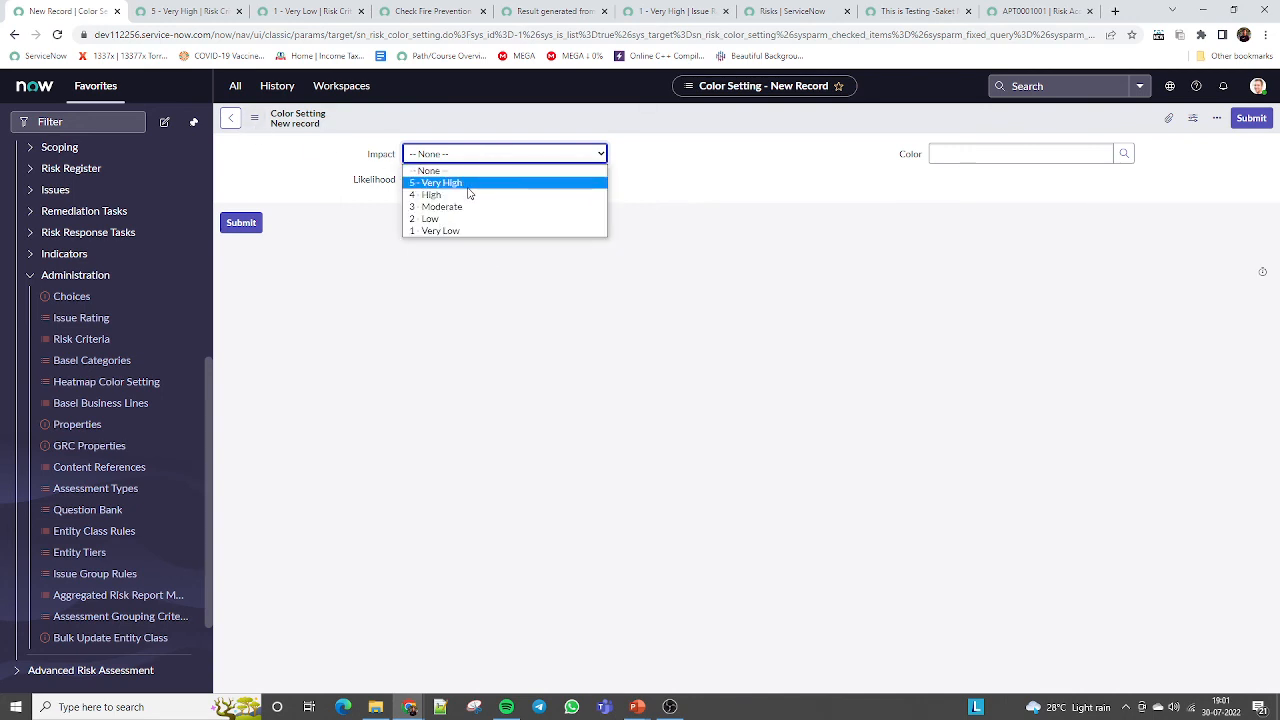
{"action": "left_click", "coordinate": [467, 185]}
{"action": "left_click", "coordinate": [449, 181]}
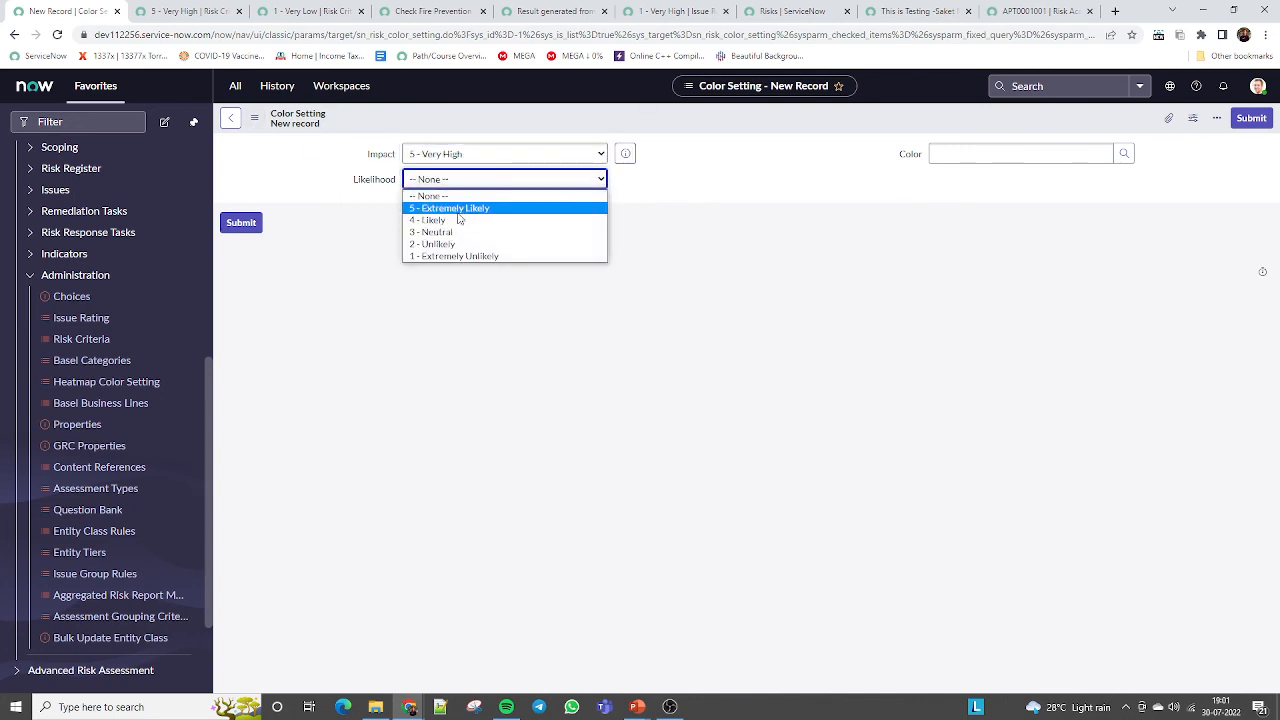
{"action": "left_click", "coordinate": [478, 234]}
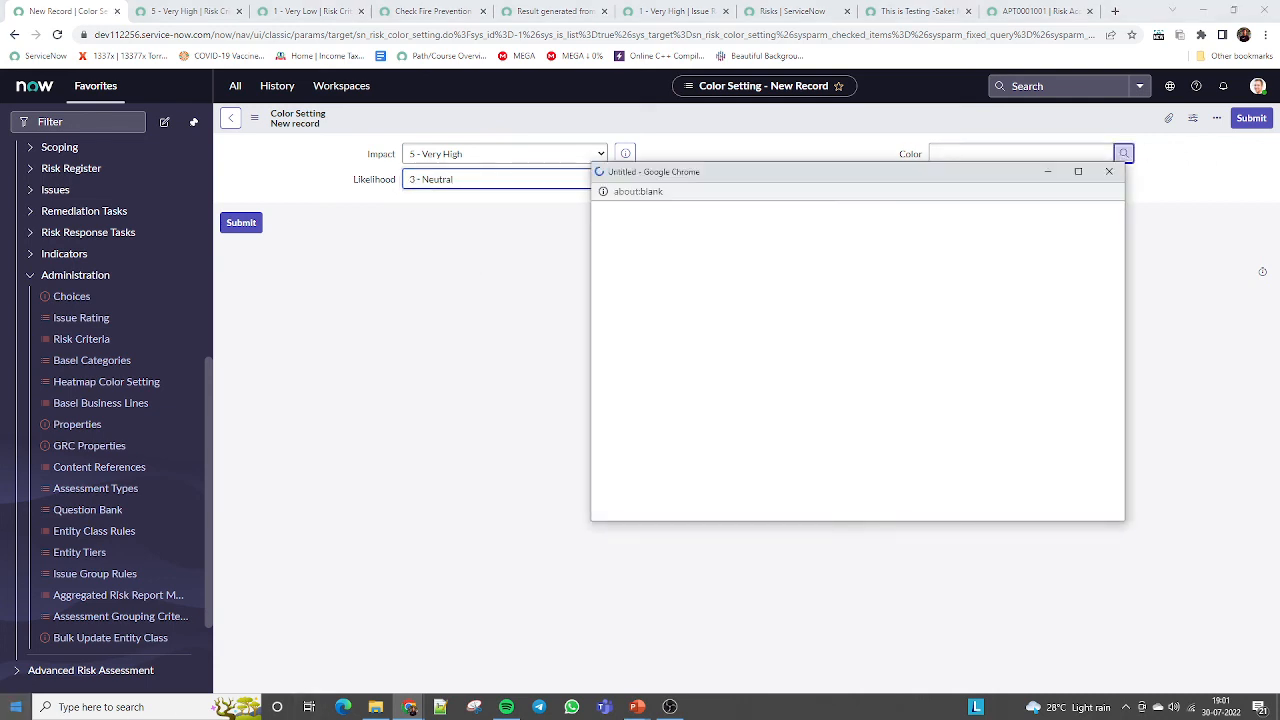
Step: Browse the color definitions offered for the new color setting in an enlarged lookup window
{"action": "mouse_move", "coordinate": [1119, 288]}
{"action": "left_mouse_down"}
{"action": "mouse_move", "coordinate": [1119, 428]}
{"action": "mouse_move", "coordinate": [1119, 296]}
{"action": "left_mouse_up"}
{"action": "left_click", "coordinate": [1078, 171]}
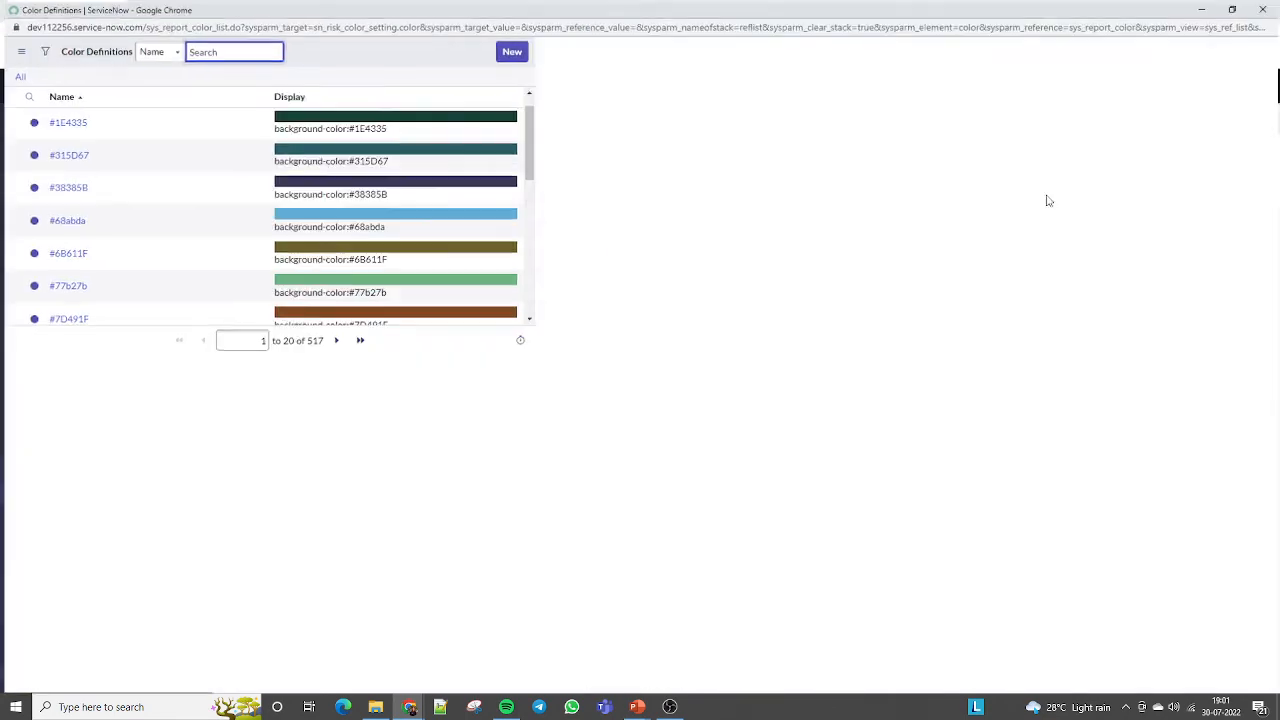
{"action": "scroll", "coordinate": [1277, 368], "scroll_direction": "down", "scroll_amount": 1}
{"action": "scroll", "coordinate": [1277, 368], "scroll_direction": "up", "scroll_amount": 2}
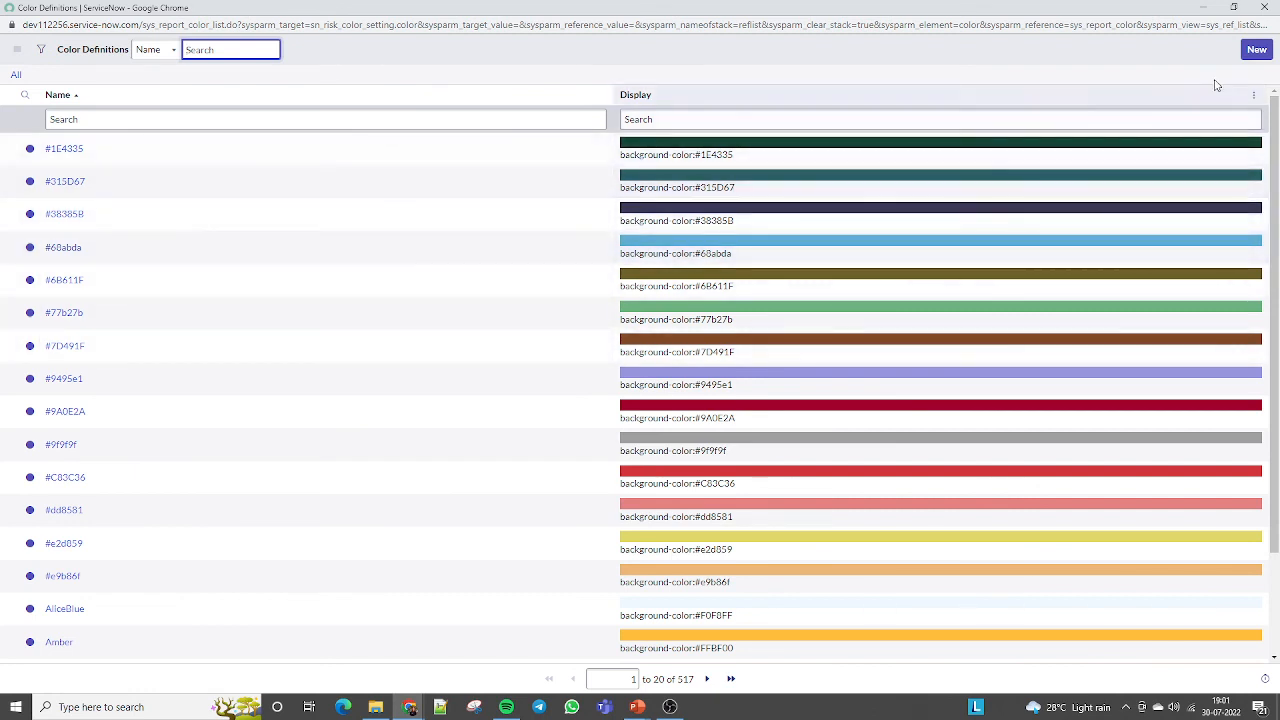
Step: Review the fields of a new color definition, close the lookup window, and leave the new color setting without saving
{"action": "left_click", "coordinate": [1255, 52]}
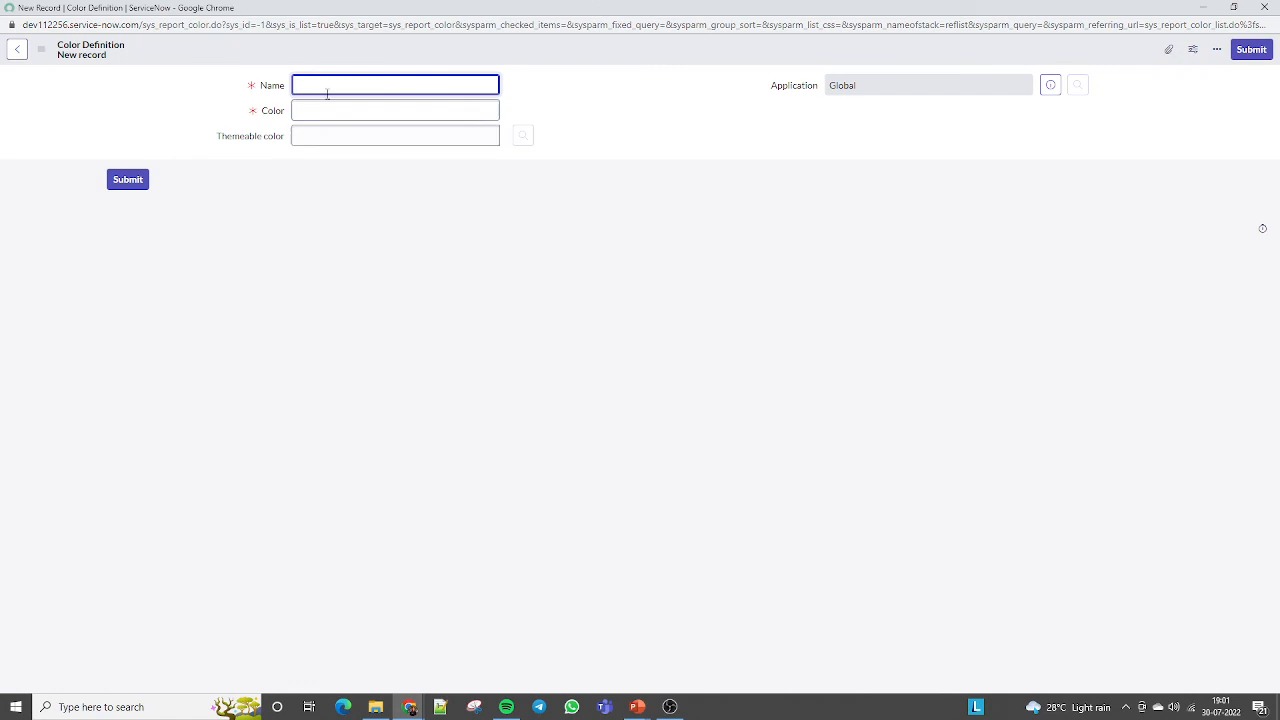
{"action": "left_click", "coordinate": [314, 110]}
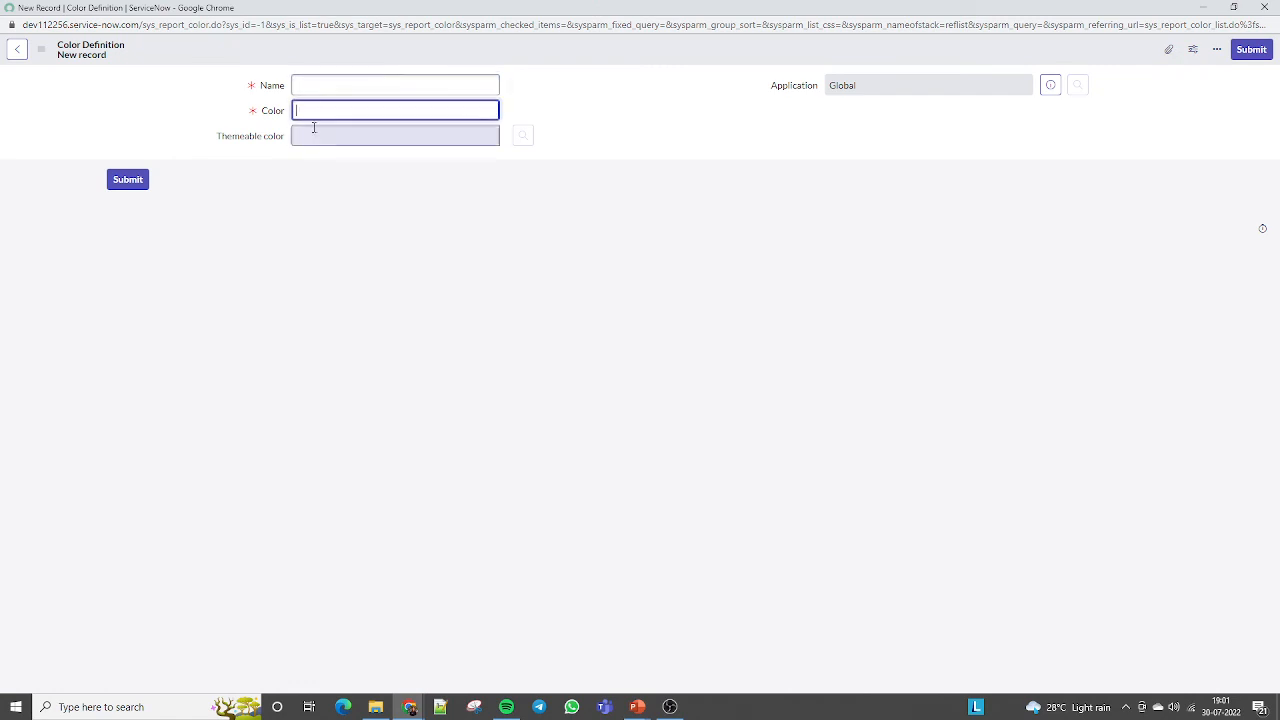
{"action": "left_click", "coordinate": [314, 135]}
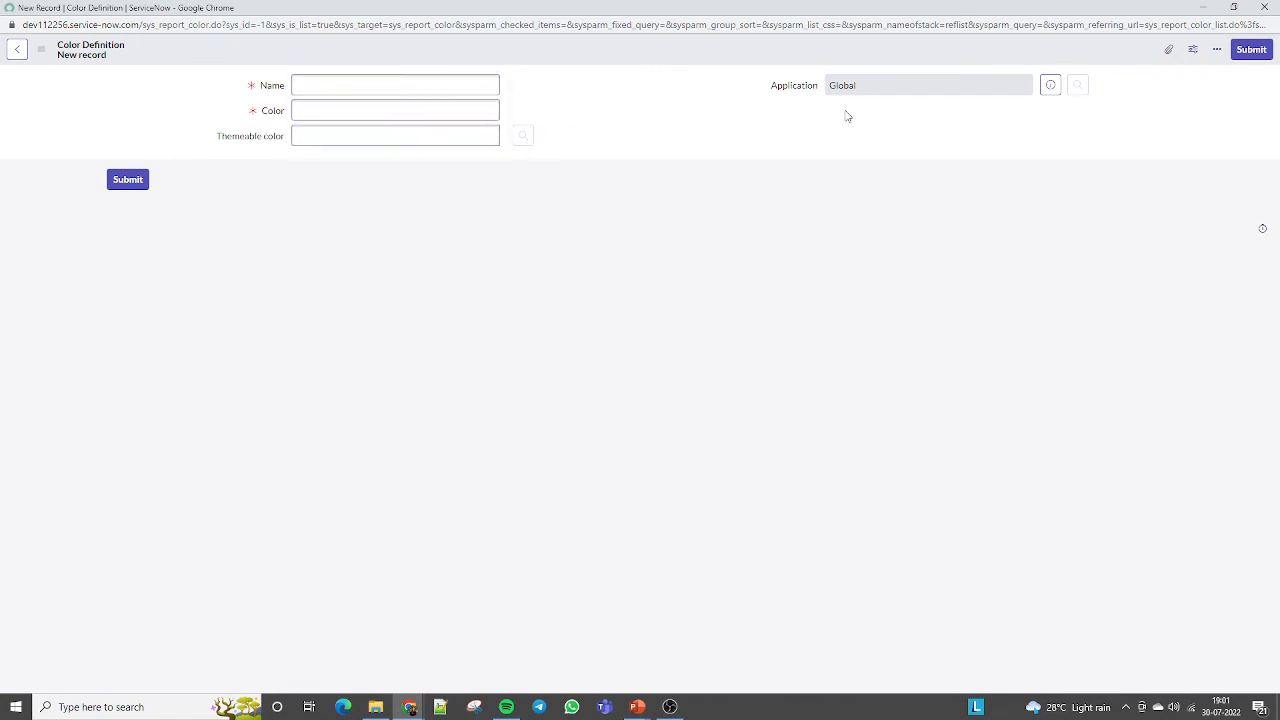
{"action": "left_click", "coordinate": [1264, 7]}
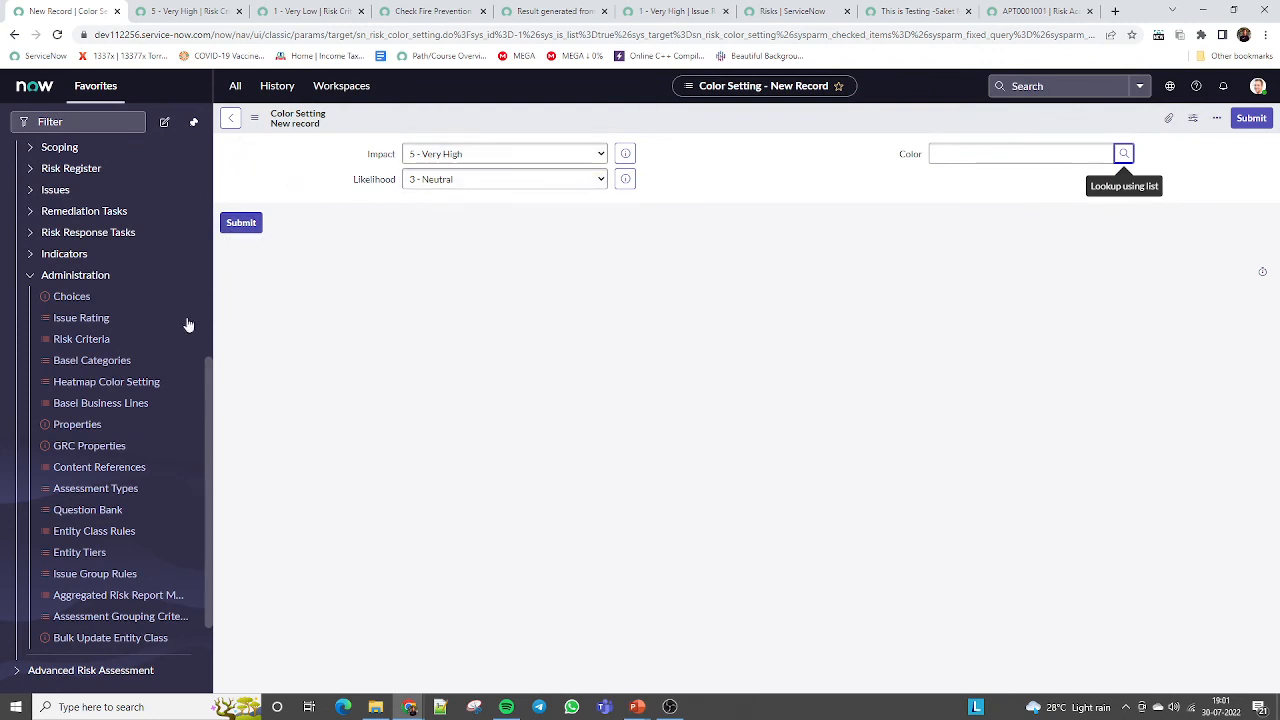
{"action": "left_click", "coordinate": [119, 384]}
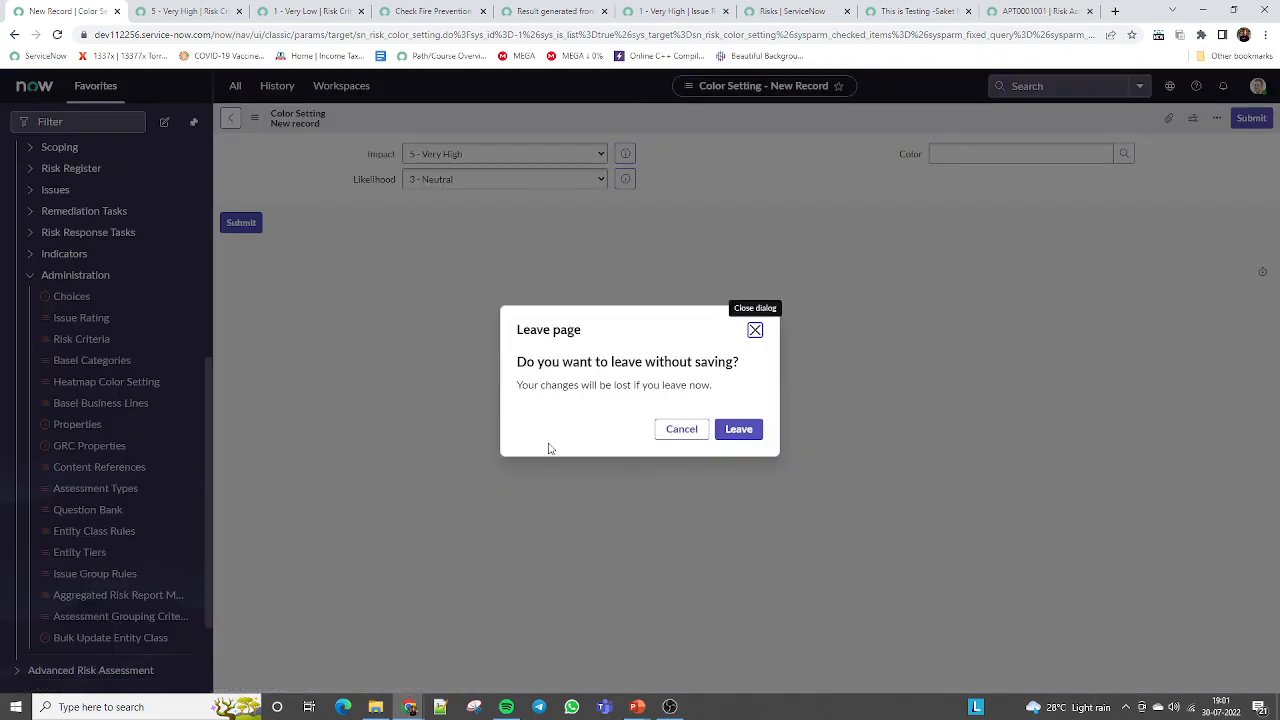
{"action": "left_click", "coordinate": [738, 429]}
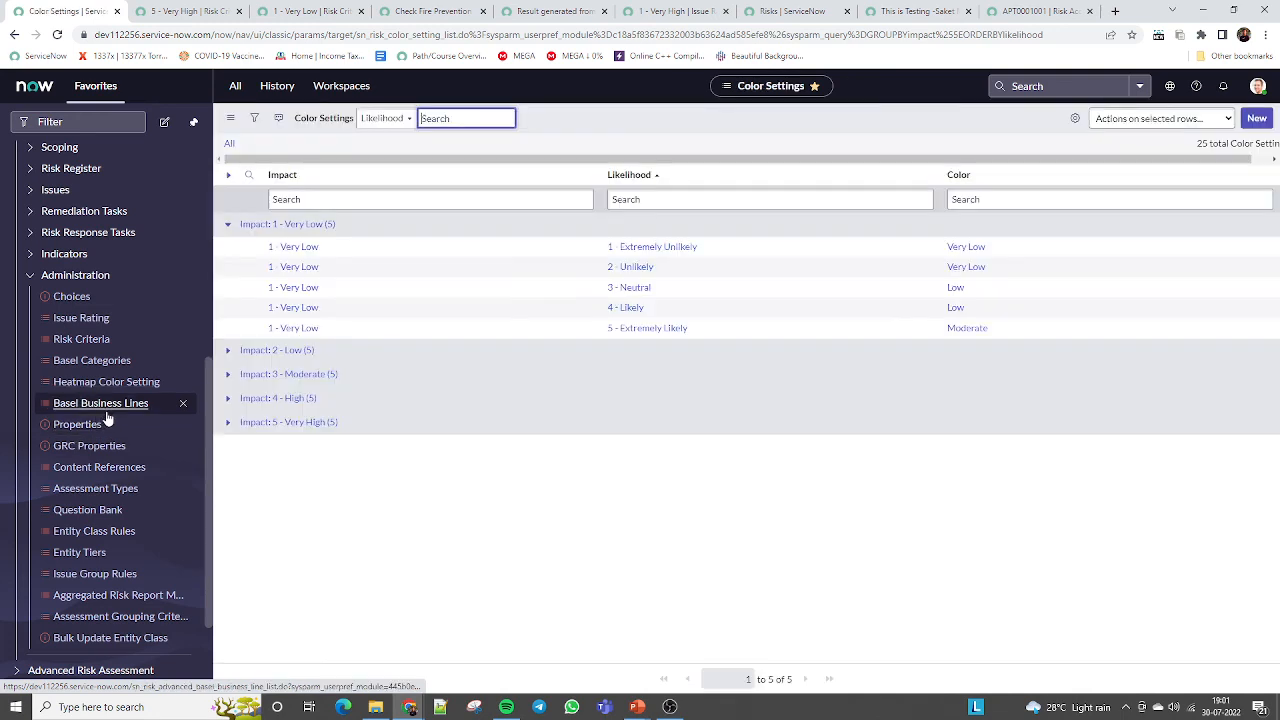
Step: Open the risk management properties, dismiss the application notice, and examine the active and inactive risk states and the assessment metric type name
{"action": "left_click", "coordinate": [85, 428]}
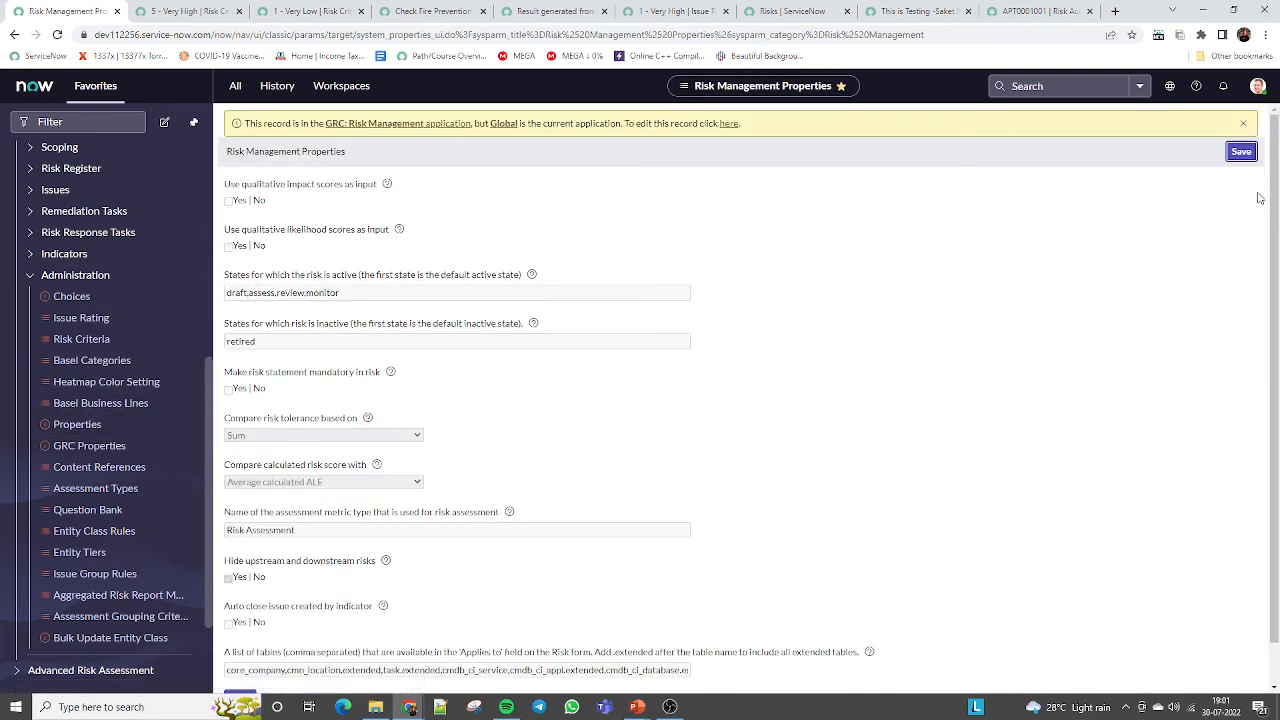
{"action": "left_click", "coordinate": [1243, 123]}
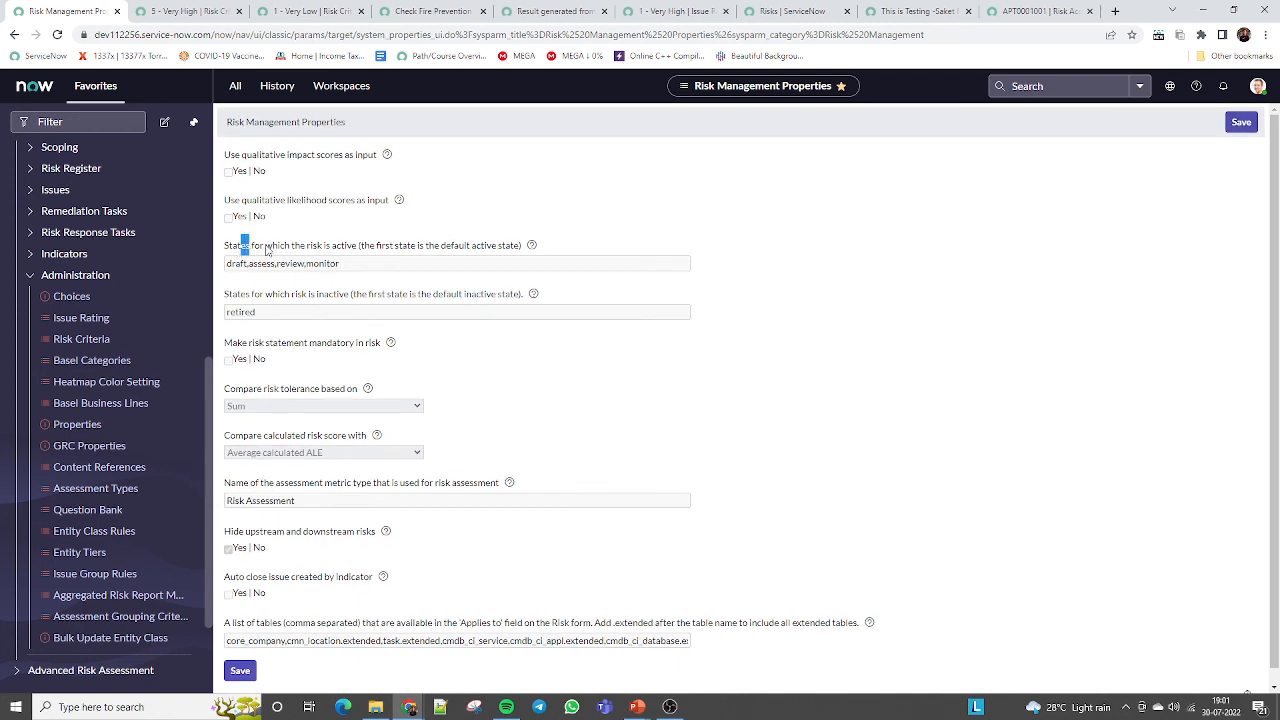
{"action": "left_click_drag", "start_coordinate": [241, 246], "coordinate": [355, 252]}
{"action": "mouse_move", "coordinate": [232, 265]}
{"action": "left_mouse_down"}
{"action": "mouse_move", "coordinate": [396, 267]}
{"action": "mouse_move", "coordinate": [228, 269]}
{"action": "left_mouse_up"}
{"action": "left_click_drag", "start_coordinate": [272, 310], "coordinate": [355, 294]}
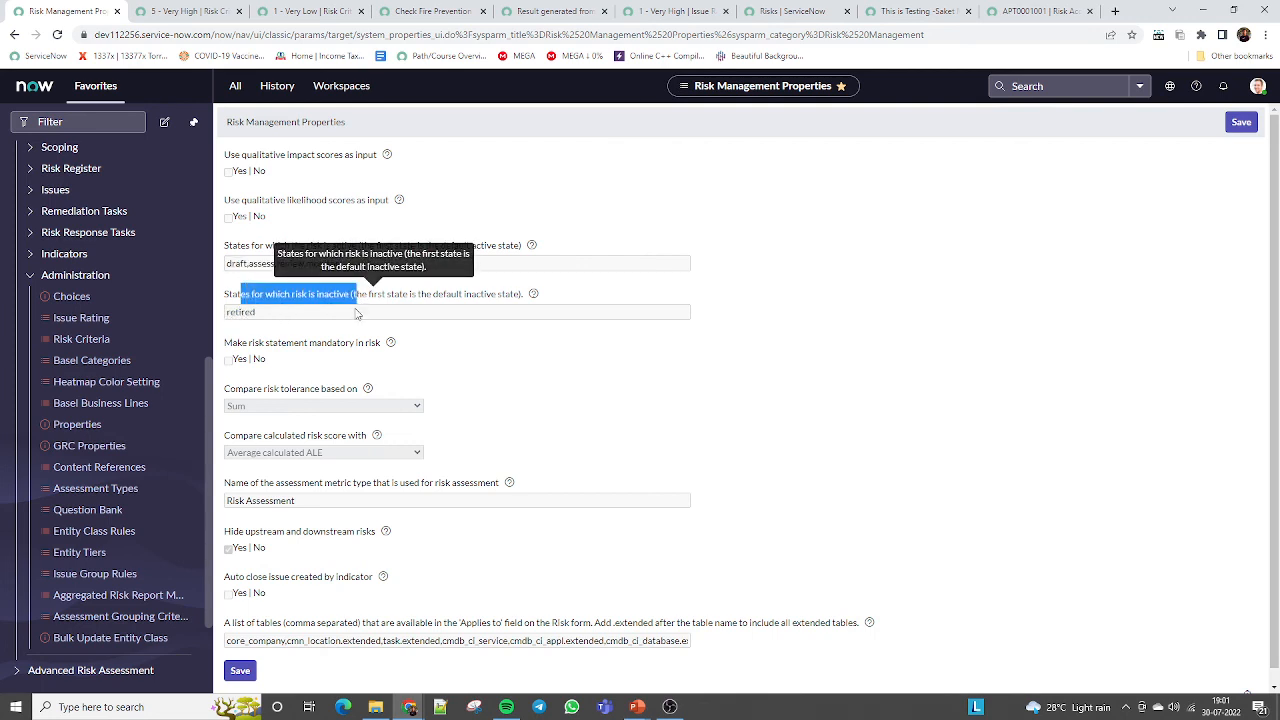
{"action": "left_click", "coordinate": [321, 312]}
{"action": "double_click", "coordinate": [321, 311]}
{"action": "left_click", "coordinate": [244, 316]}
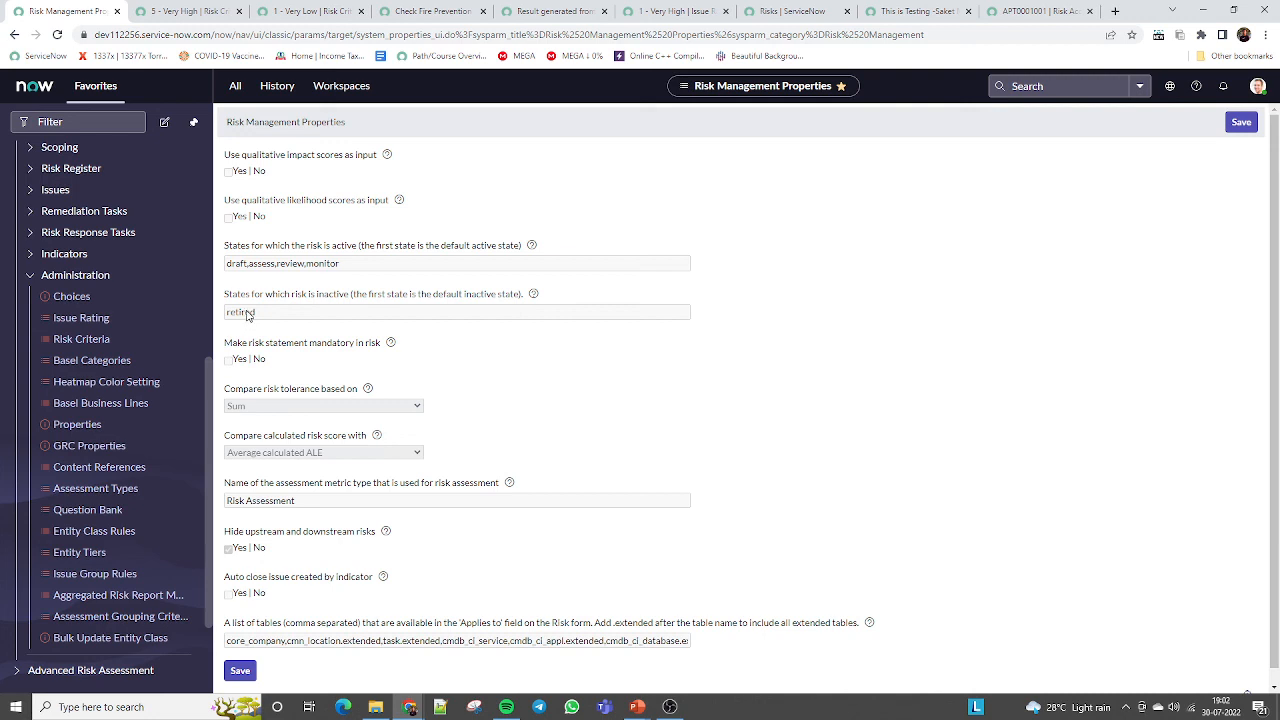
{"action": "triple_click", "coordinate": [265, 505]}
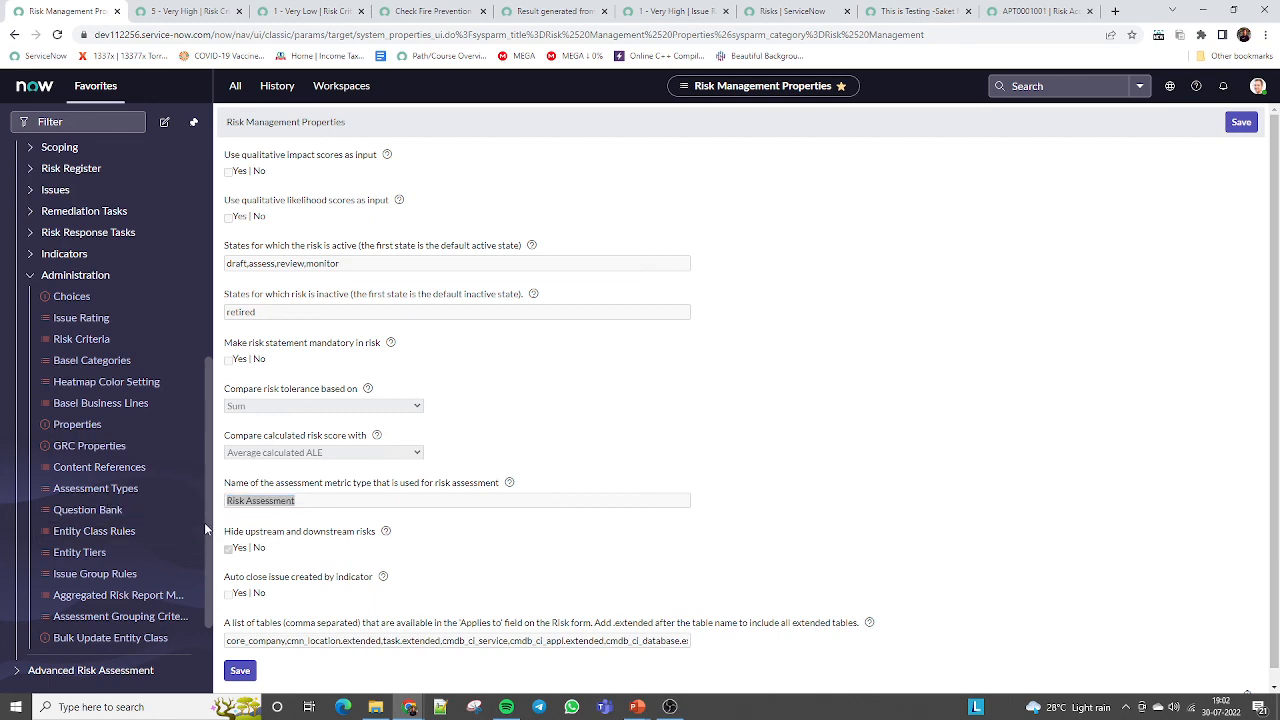
Step: Open the GRC properties from the Administration modules and dismiss the application notice
{"action": "scroll", "coordinate": [200, 550], "scroll_direction": "down", "scroll_amount": 2}
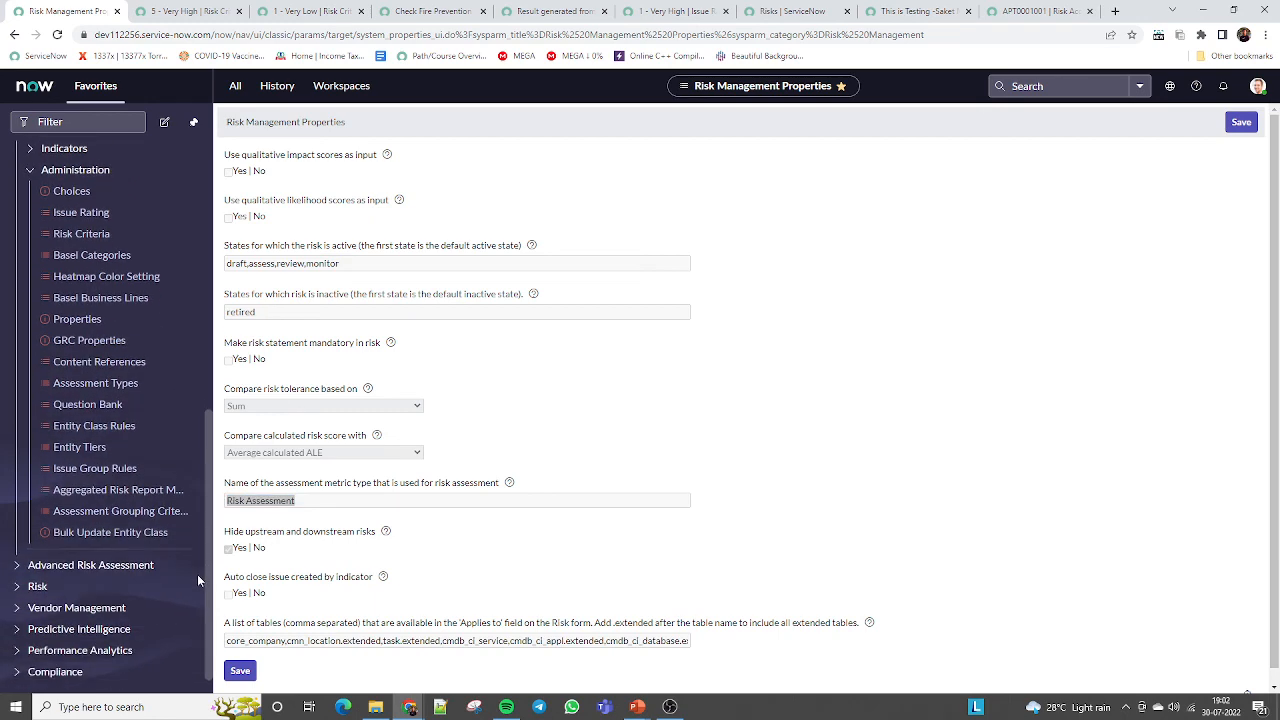
{"action": "left_click", "coordinate": [90, 345]}
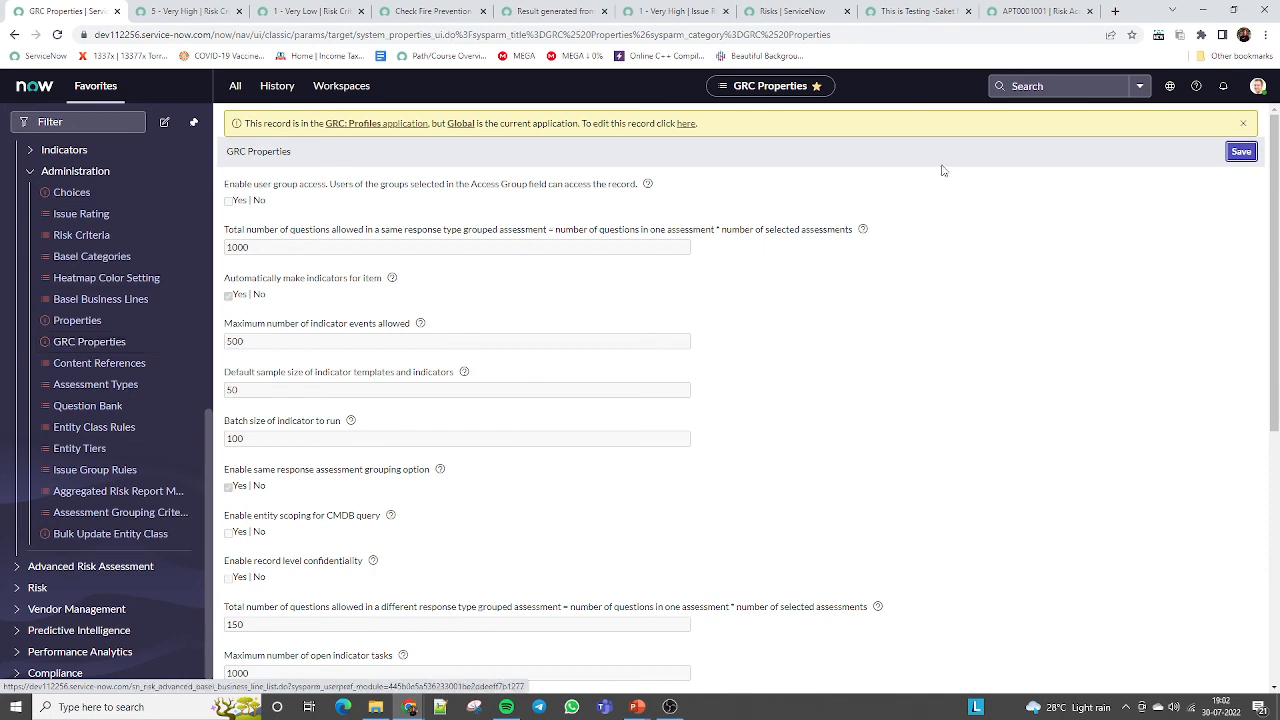
{"action": "left_click", "coordinate": [1243, 121]}
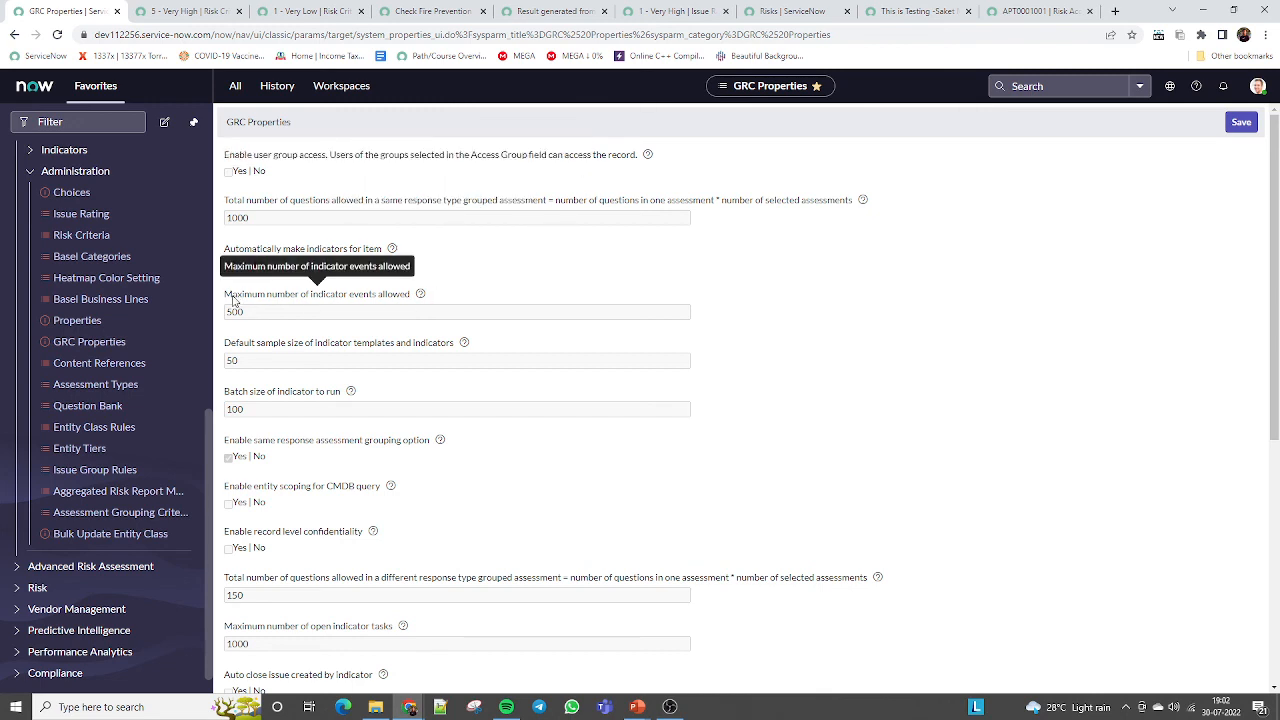
Step: Examine the maximum indicator events, the indicator batch size and the remaining GRC properties
{"action": "left_click_drag", "start_coordinate": [234, 297], "coordinate": [366, 299]}
{"action": "left_click", "coordinate": [367, 299]}
{"action": "double_click", "coordinate": [371, 299]}
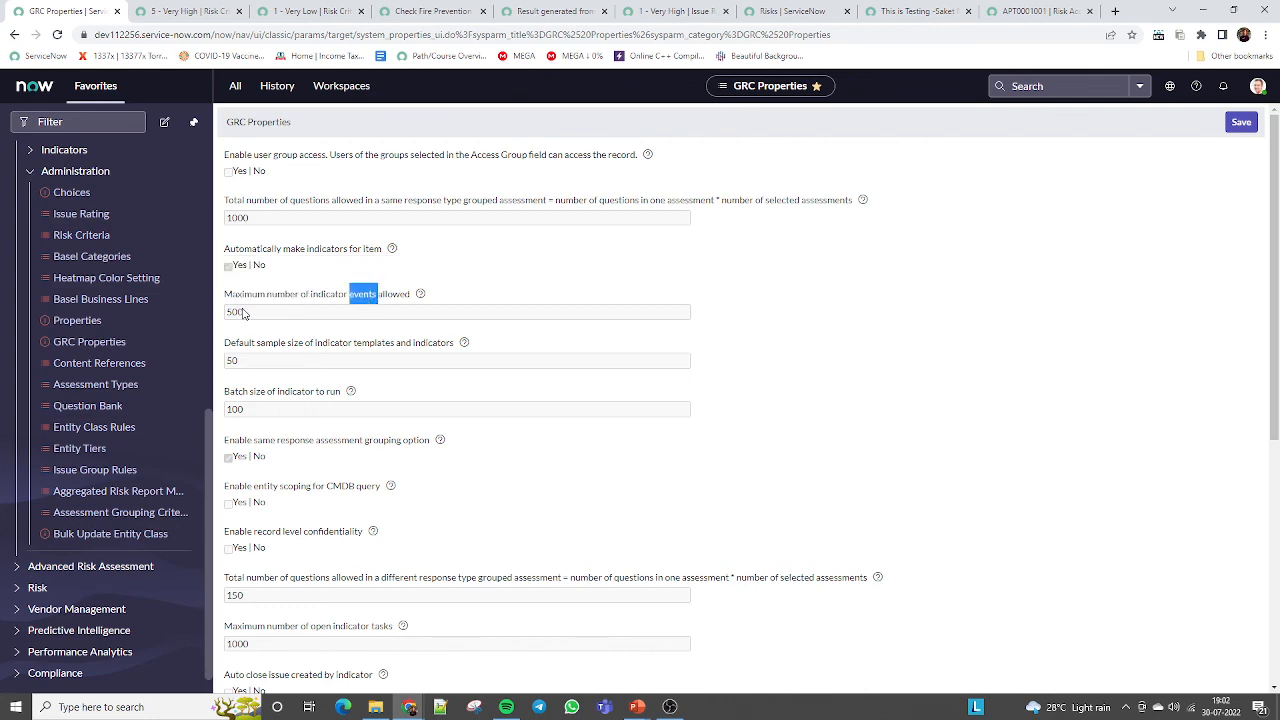
{"action": "double_click", "coordinate": [242, 311]}
{"action": "triple_click", "coordinate": [243, 391]}
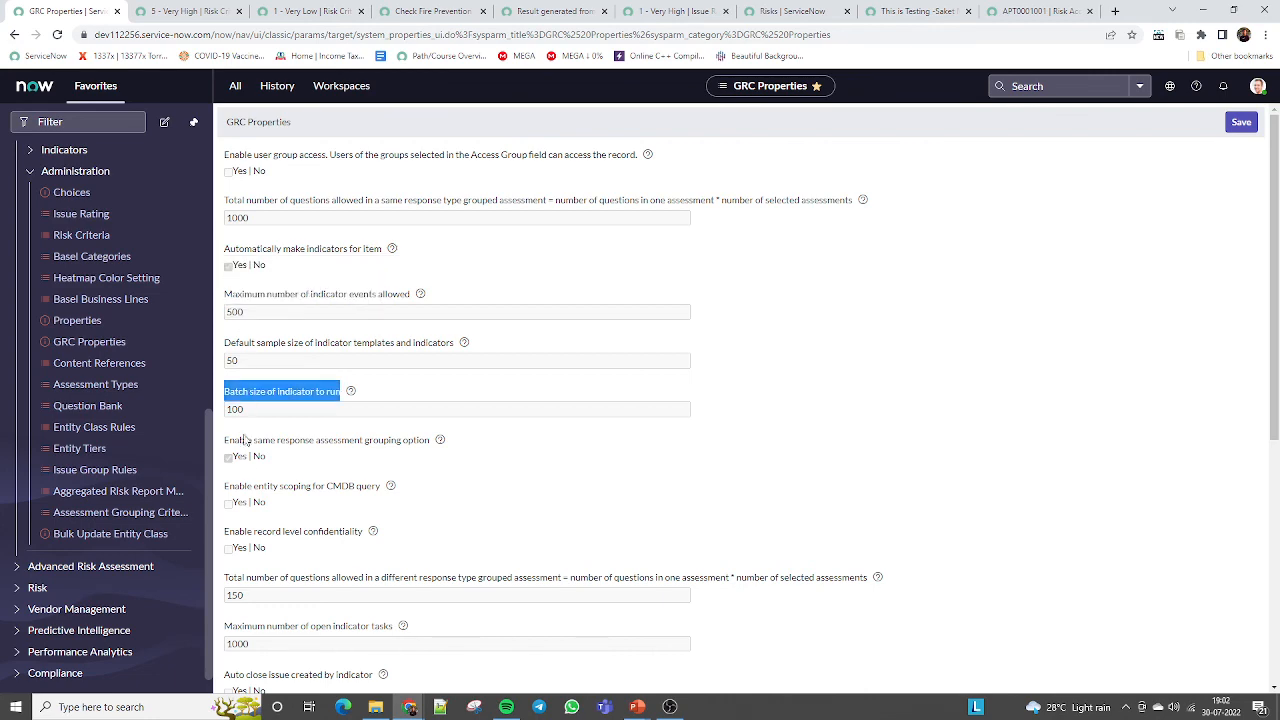
{"action": "left_click", "coordinate": [259, 488]}
{"action": "left_click_drag", "start_coordinate": [1275, 415], "coordinate": [1276, 545]}
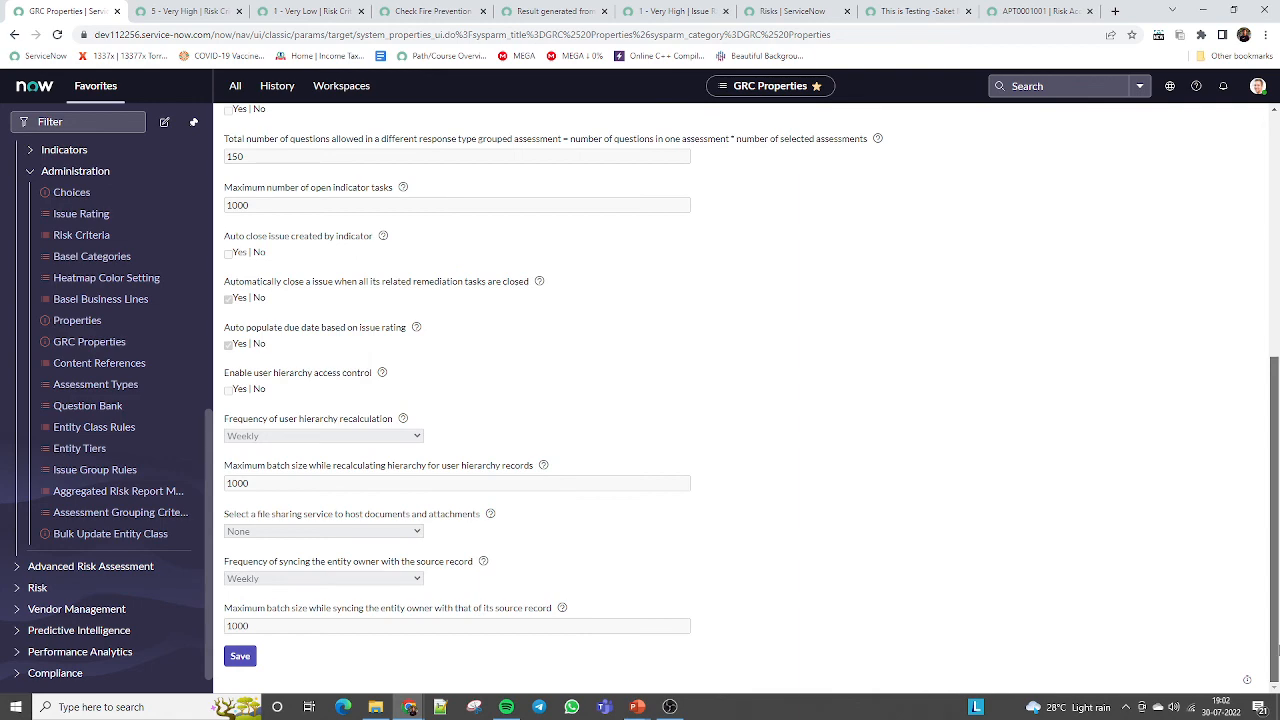
{"action": "left_click_drag", "start_coordinate": [1277, 650], "coordinate": [1276, 405]}
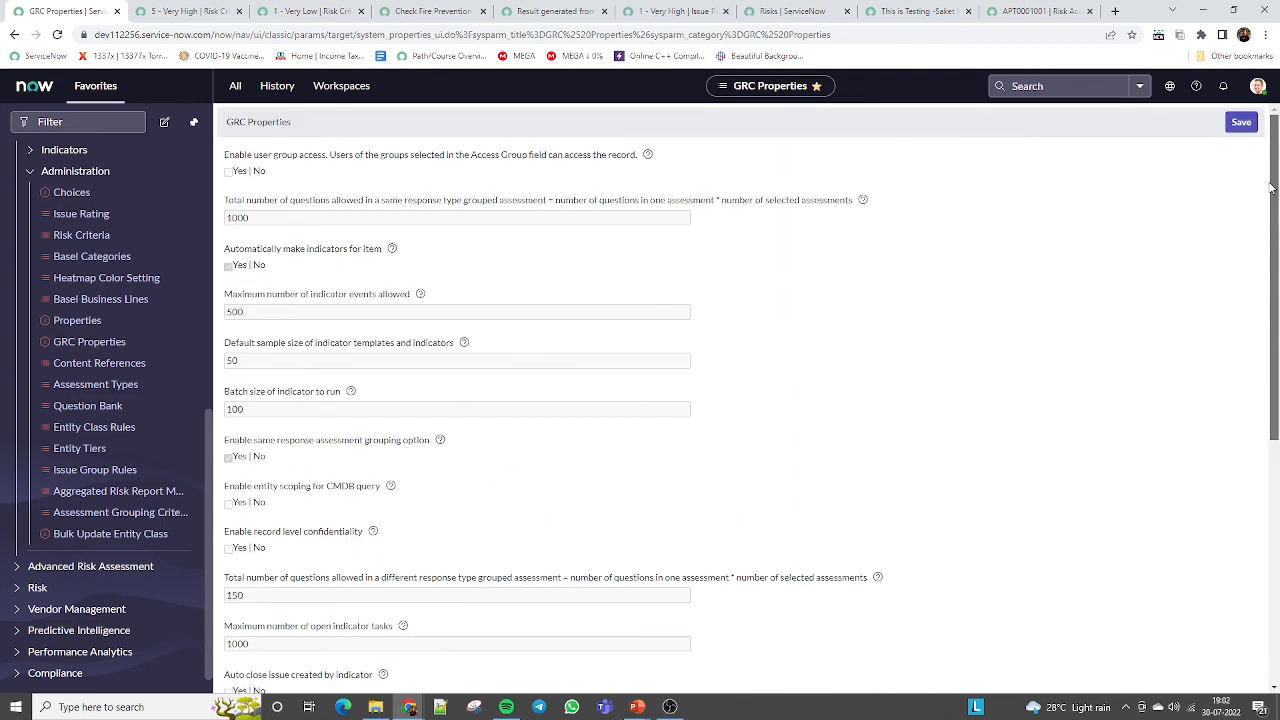
Step: Open the question bank, clear its filter to list all metric categories, and review the Recommendation category's assessment metrics
{"action": "left_click", "coordinate": [107, 405]}
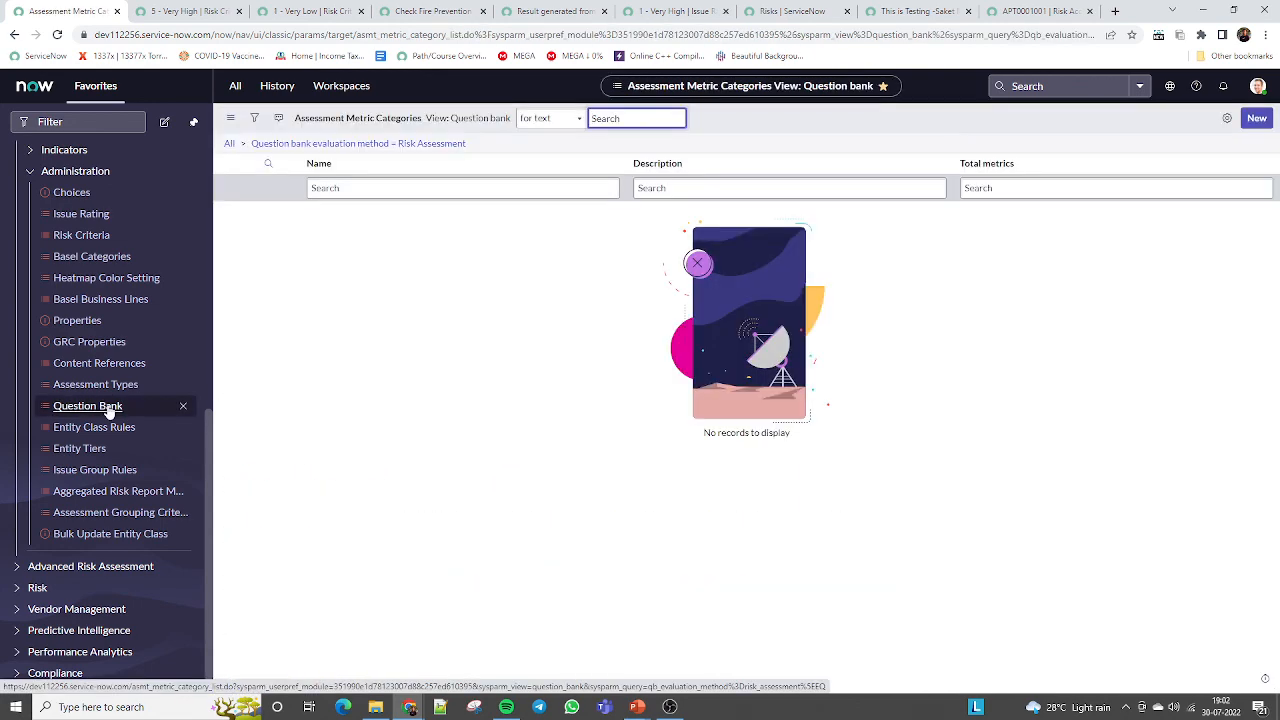
{"action": "left_click", "coordinate": [229, 143]}
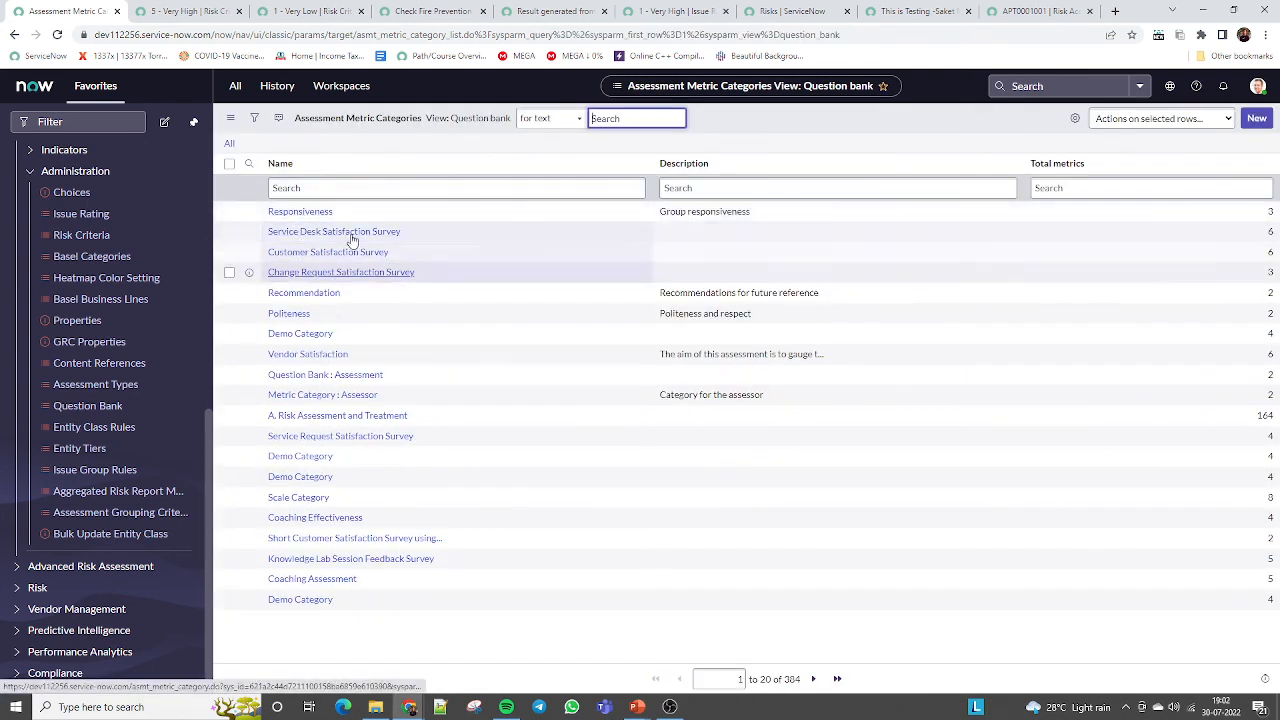
{"action": "left_click", "coordinate": [304, 292]}
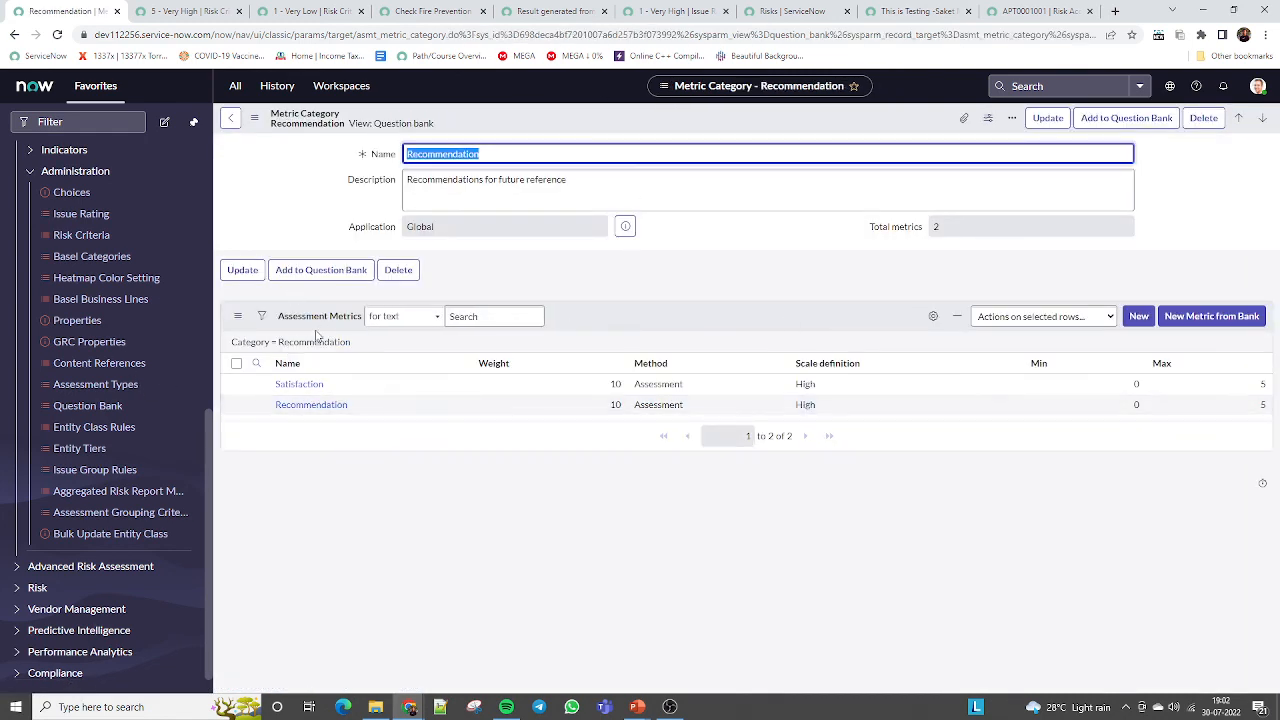
{"action": "left_click_drag", "start_coordinate": [278, 316], "coordinate": [338, 316]}
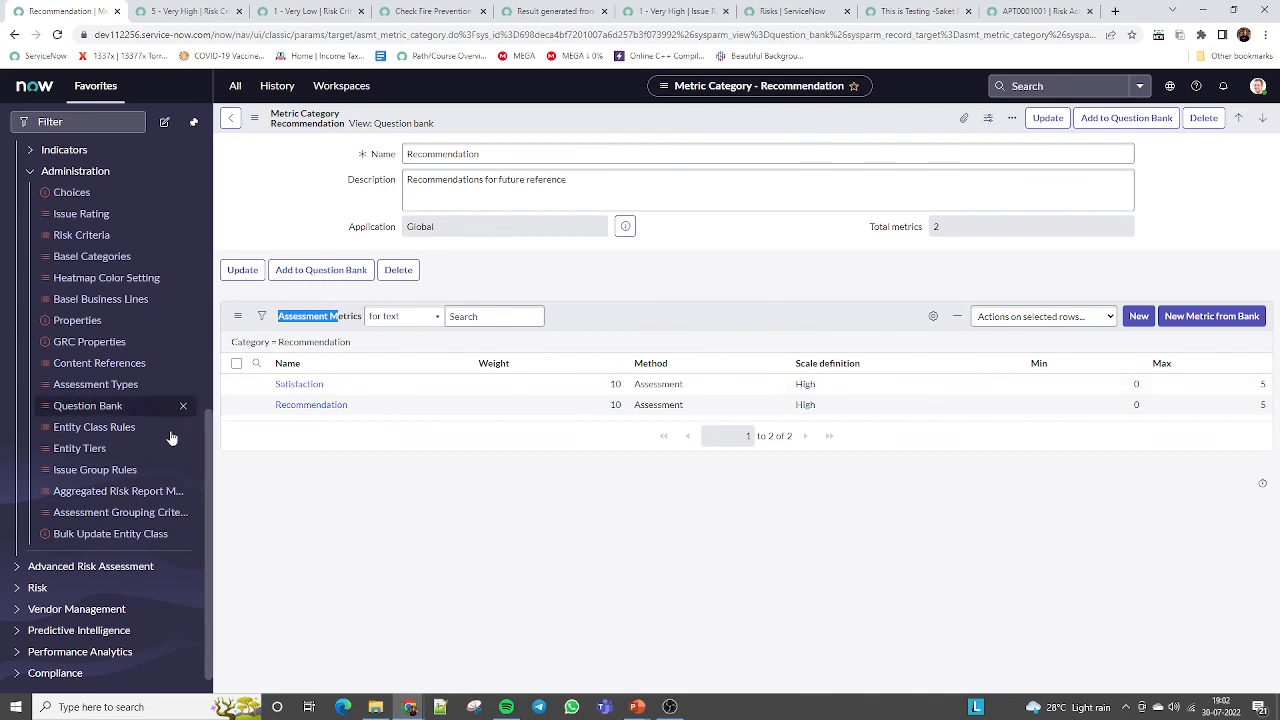
Step: View the entity tiers and examine which table maps to which class in the entity class rules
{"action": "left_click", "coordinate": [80, 450]}
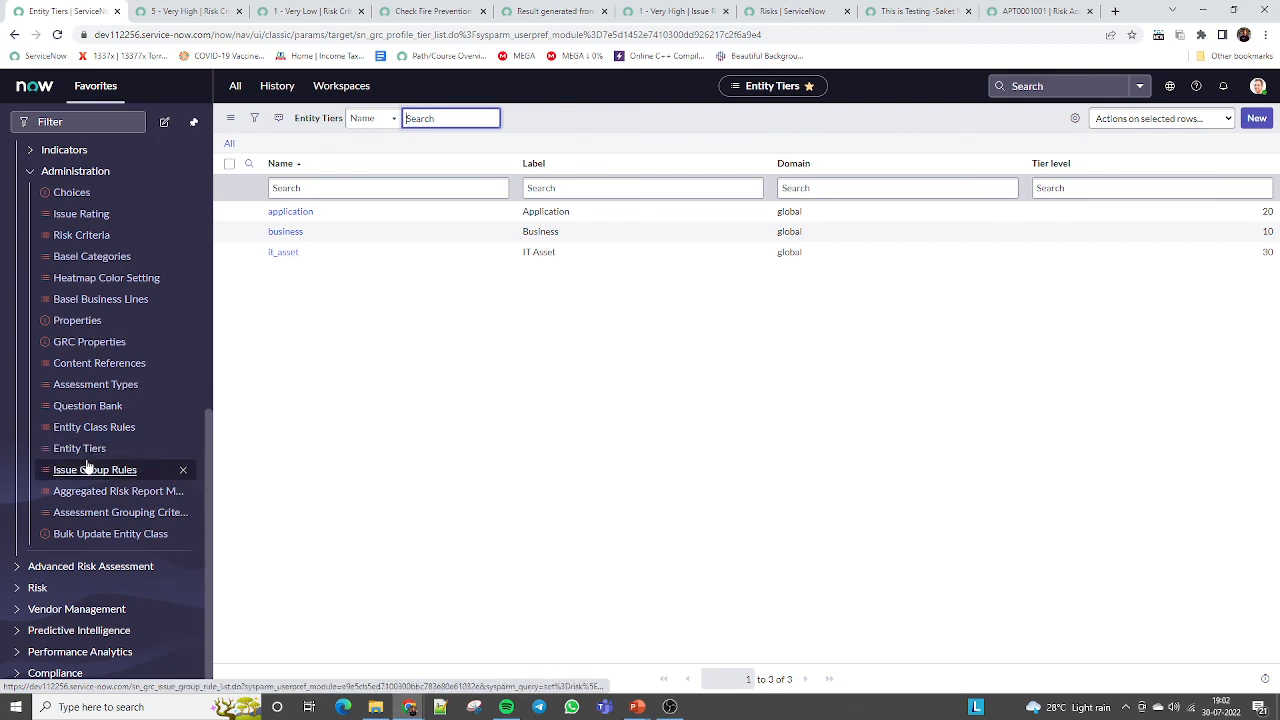
{"action": "left_click", "coordinate": [85, 430]}
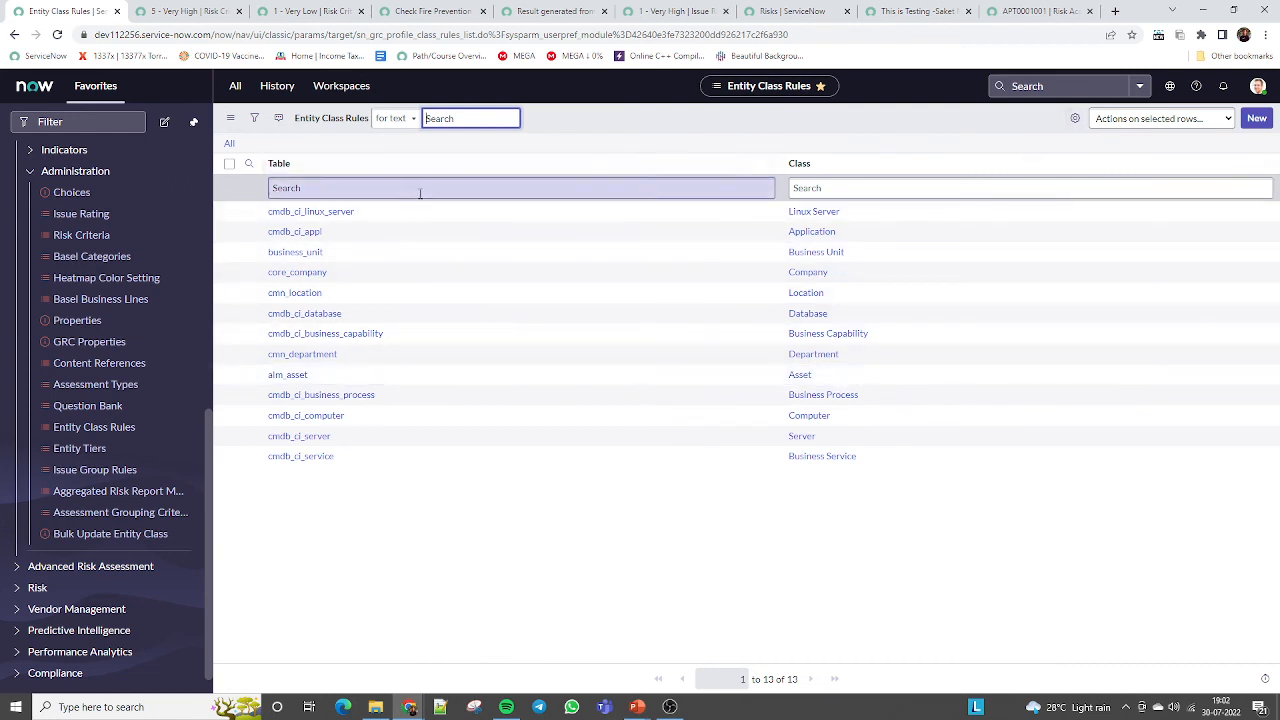
{"action": "left_click_drag", "start_coordinate": [864, 218], "coordinate": [407, 215]}
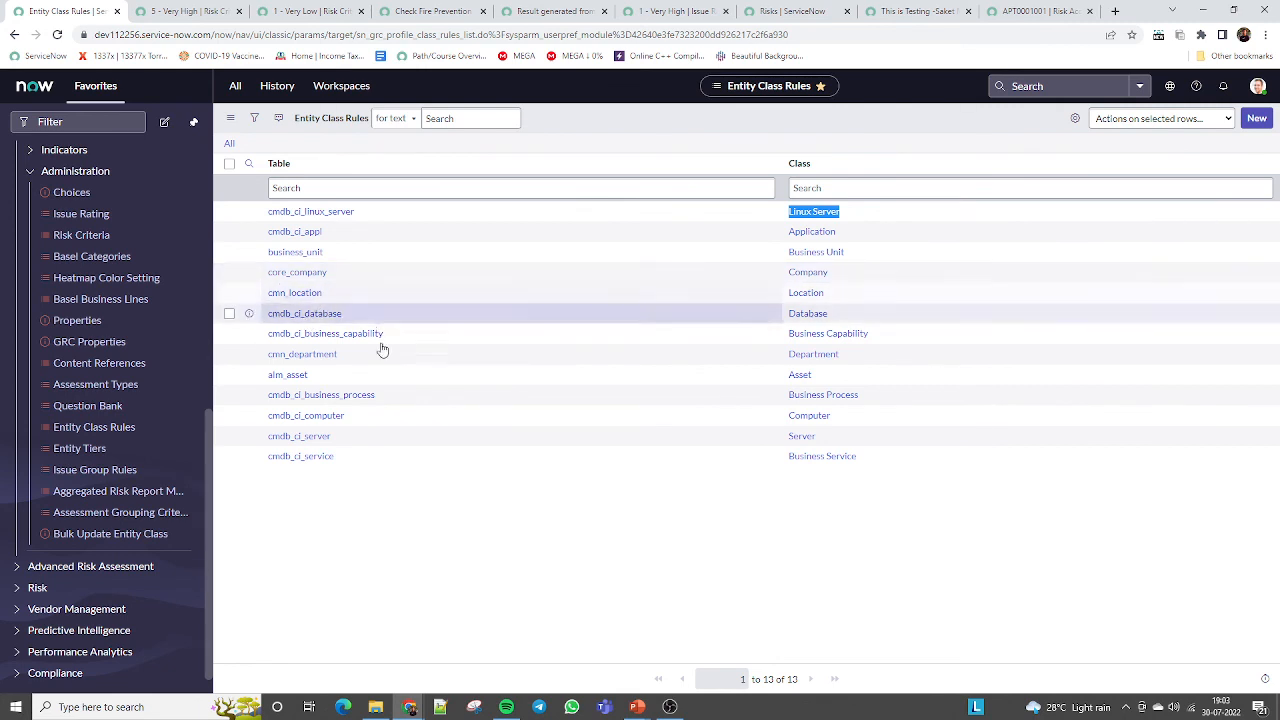
{"action": "left_click_drag", "start_coordinate": [330, 378], "coordinate": [252, 381]}
{"action": "left_click_drag", "start_coordinate": [885, 438], "coordinate": [758, 438]}
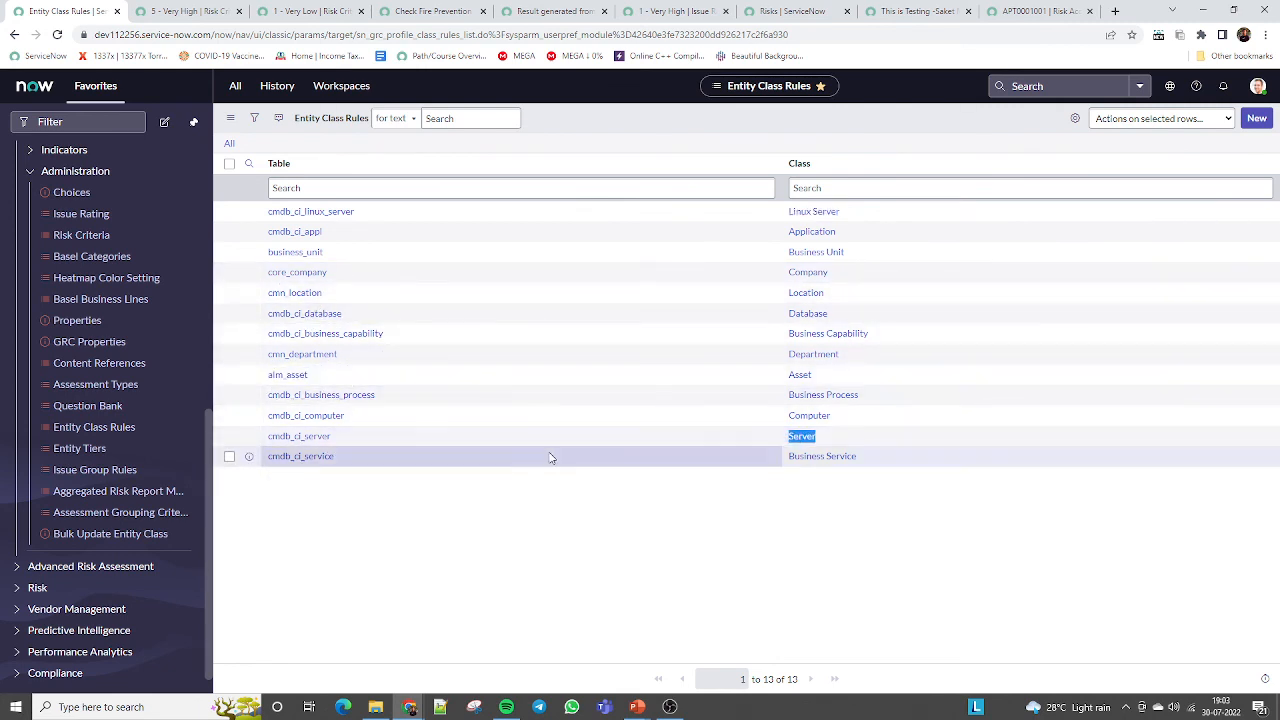
{"action": "left_click_drag", "start_coordinate": [540, 455], "coordinate": [266, 508]}
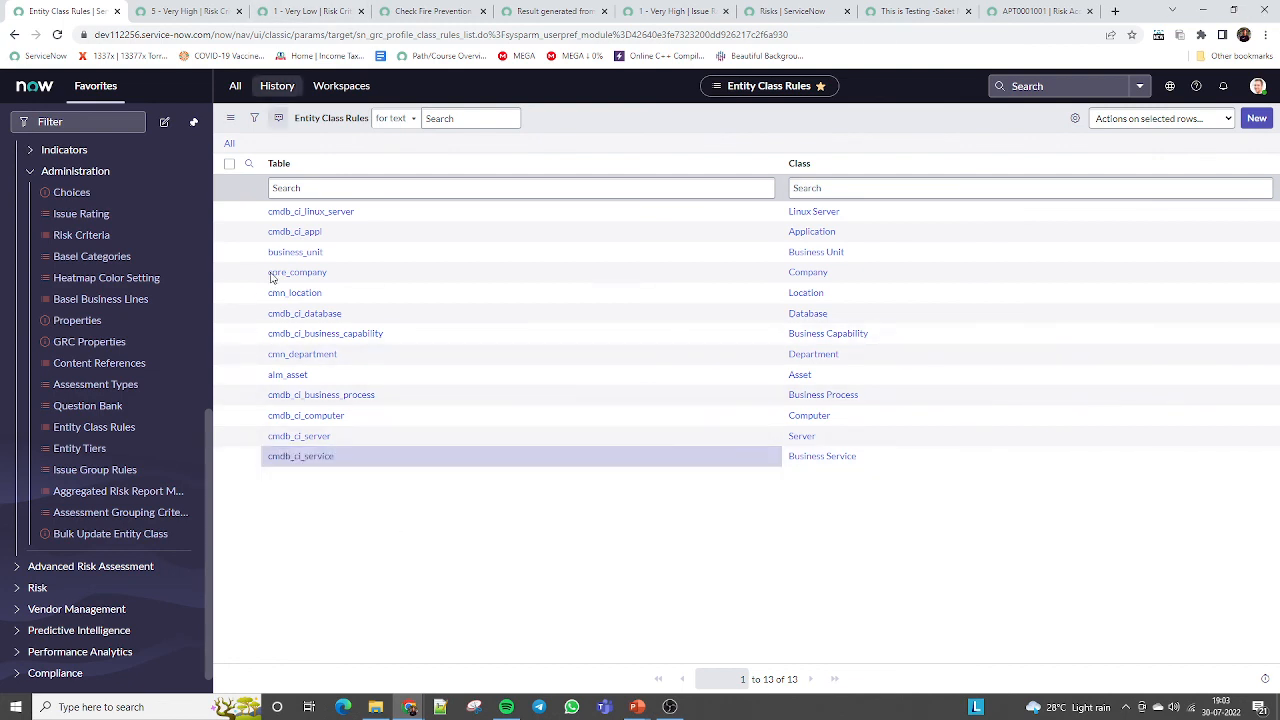
Step: Open the bulk update form for entity classes
{"action": "left_click", "coordinate": [118, 540]}
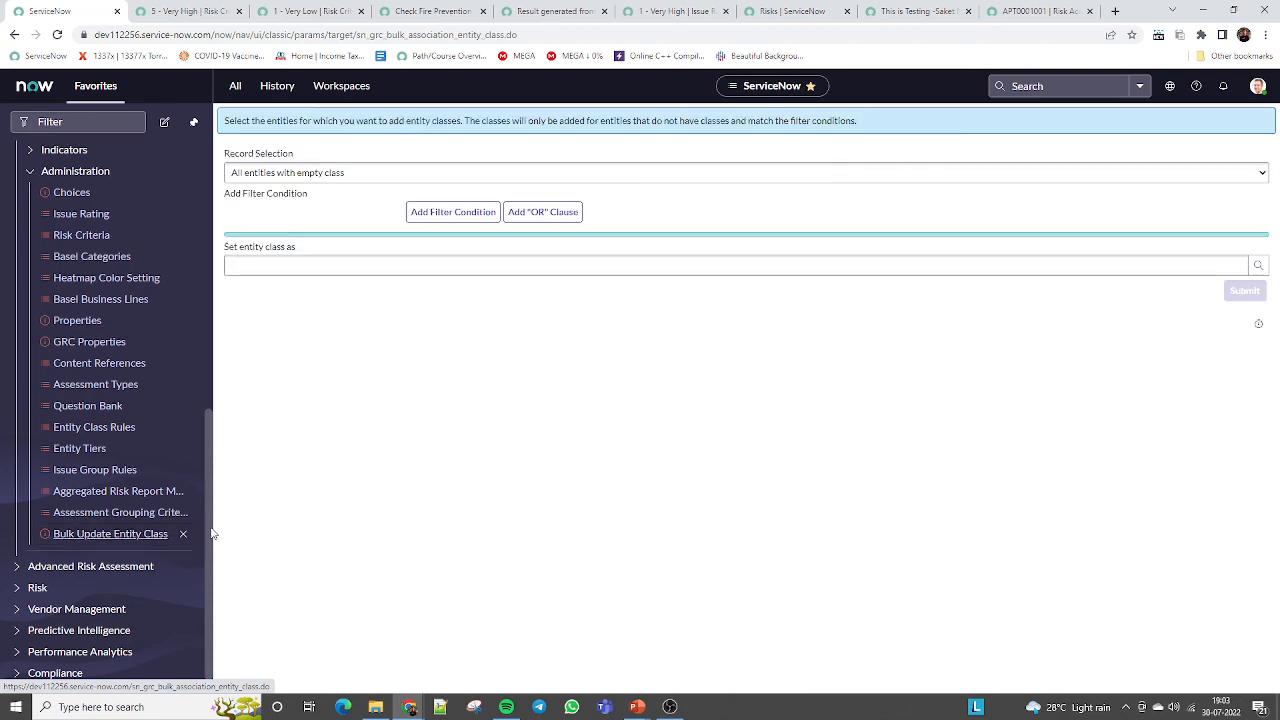
Step: Open the Risk application's Overview dashboard and its Overview - PA Premium dashboard
{"action": "scroll", "coordinate": [218, 481], "scroll_direction": "up", "scroll_amount": 1}
{"action": "scroll", "coordinate": [205, 430], "scroll_direction": "up", "scroll_amount": 2}
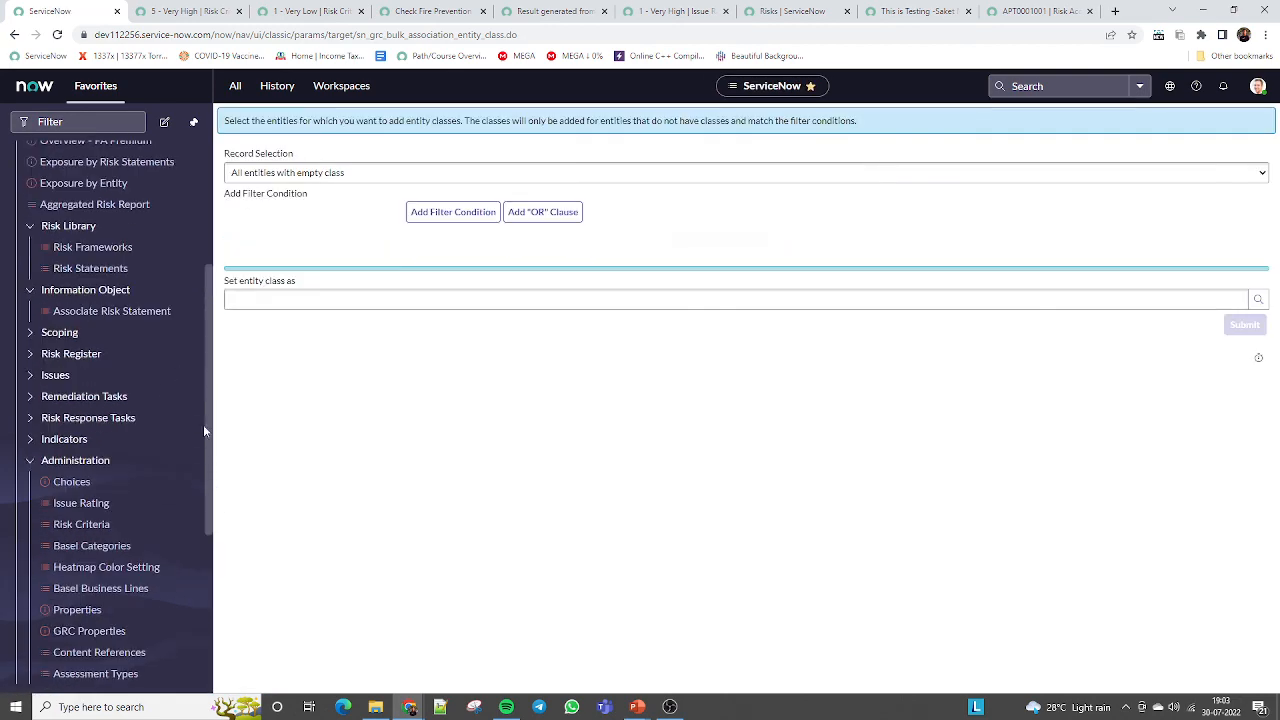
{"action": "scroll", "coordinate": [203, 305], "scroll_direction": "up", "scroll_amount": 3}
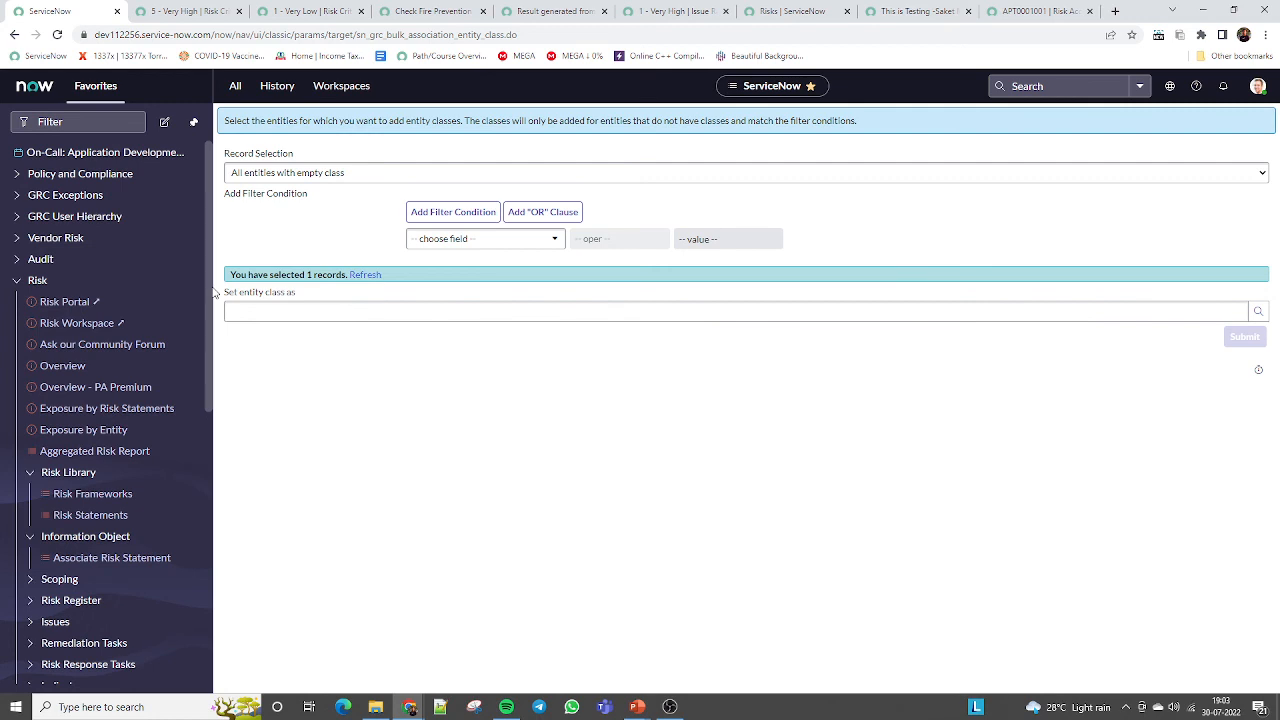
{"action": "left_click", "coordinate": [63, 366]}
{"action": "left_click", "coordinate": [146, 410]}
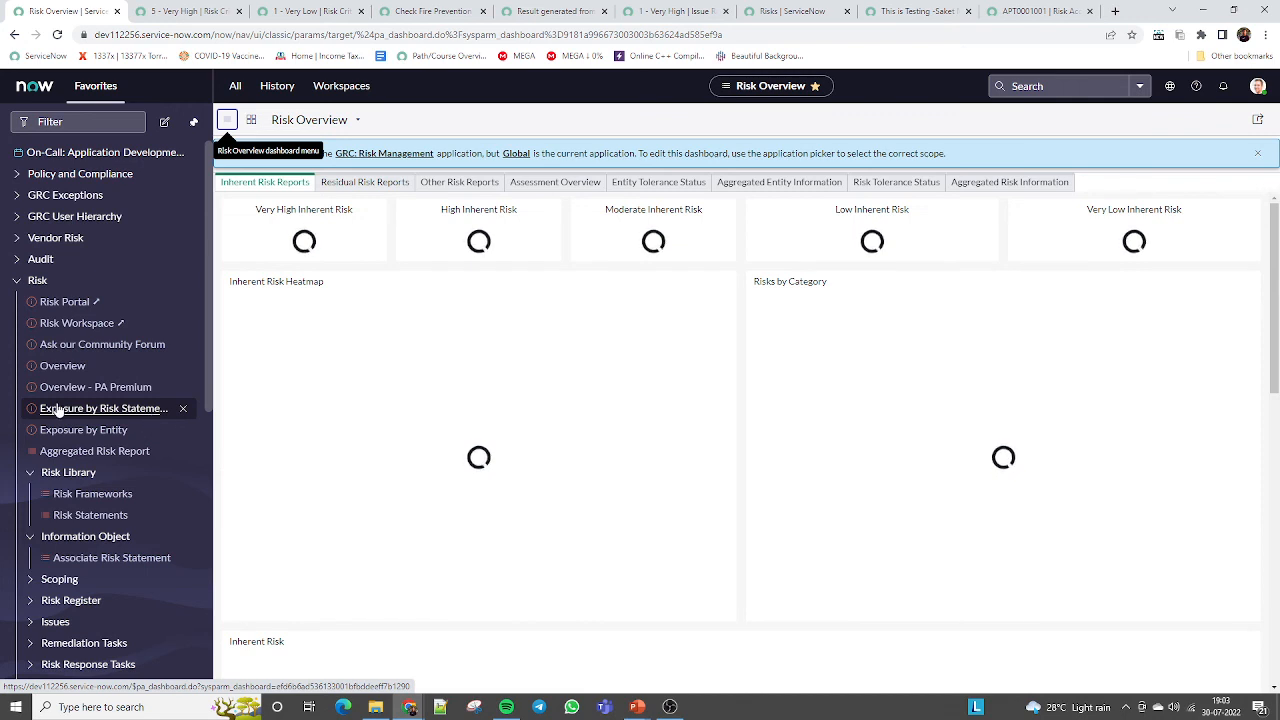
{"action": "left_click", "coordinate": [104, 390]}
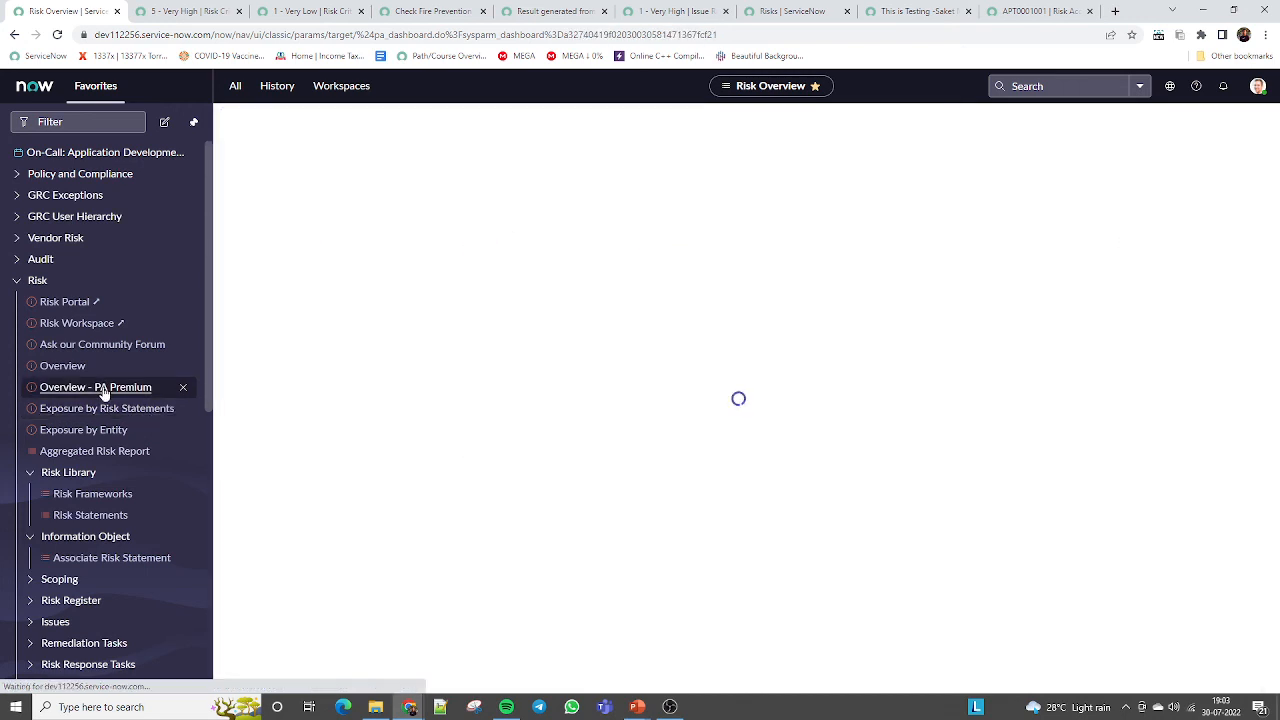